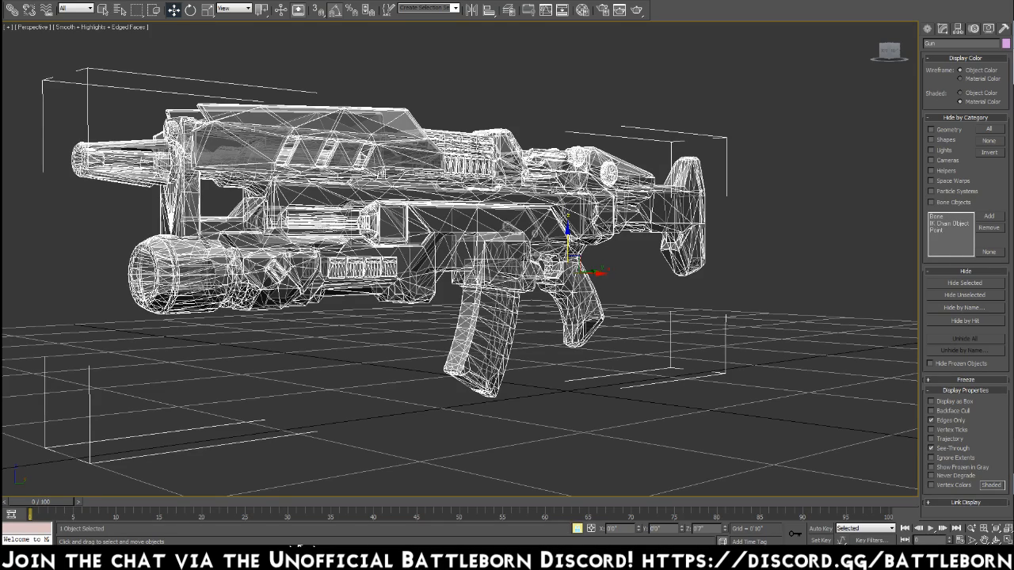
# Turn off See-Through for the gun and disable Edged Faces in the perspective viewport.
pyautogui.keyDown('alt'); pyautogui.moveTo(450, 283); pyautogui.dragTo(414, 271, button='middle'); pyautogui.keyUp('alt')
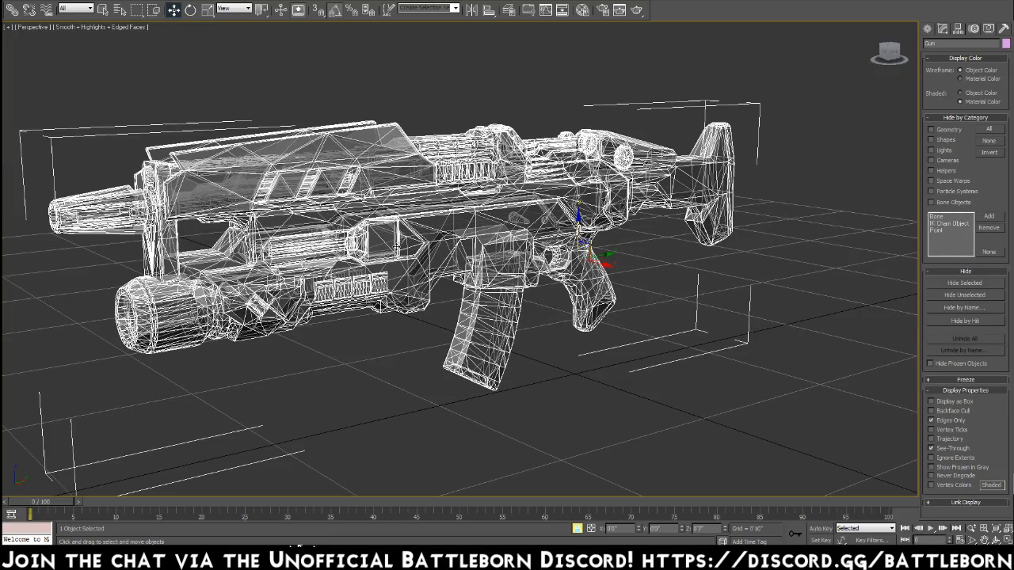
pyautogui.keyDown('alt'); pyautogui.moveTo(396, 248); pyautogui.dragTo(626, 246, button='middle'); pyautogui.keyUp('alt')
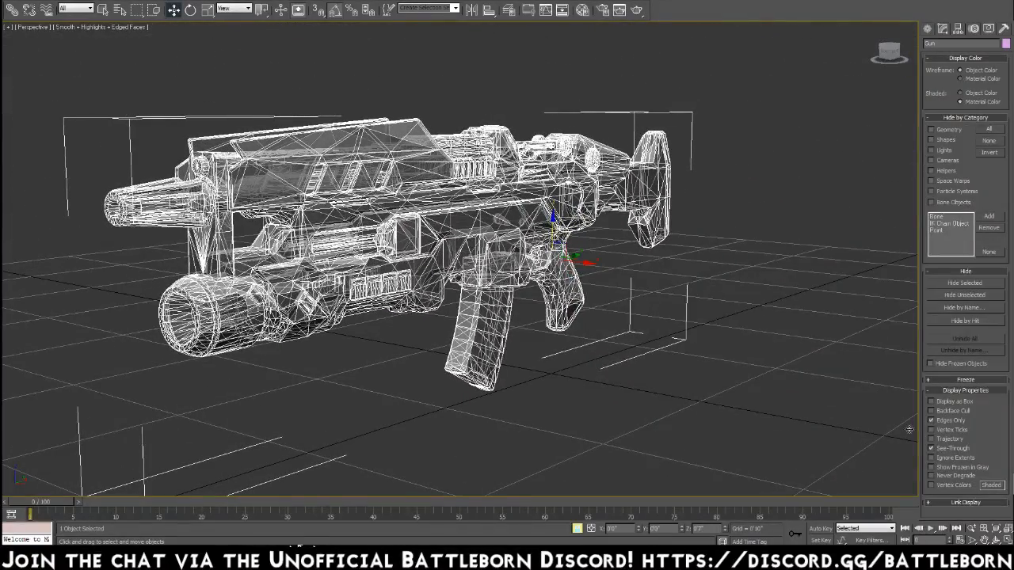
pyautogui.click(935, 449)
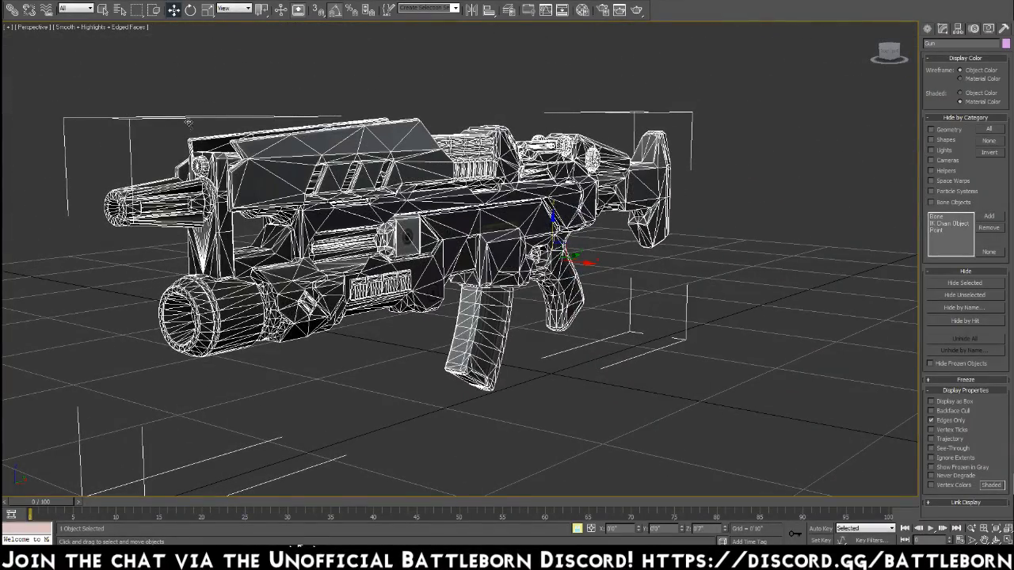
pyautogui.click(128, 27)
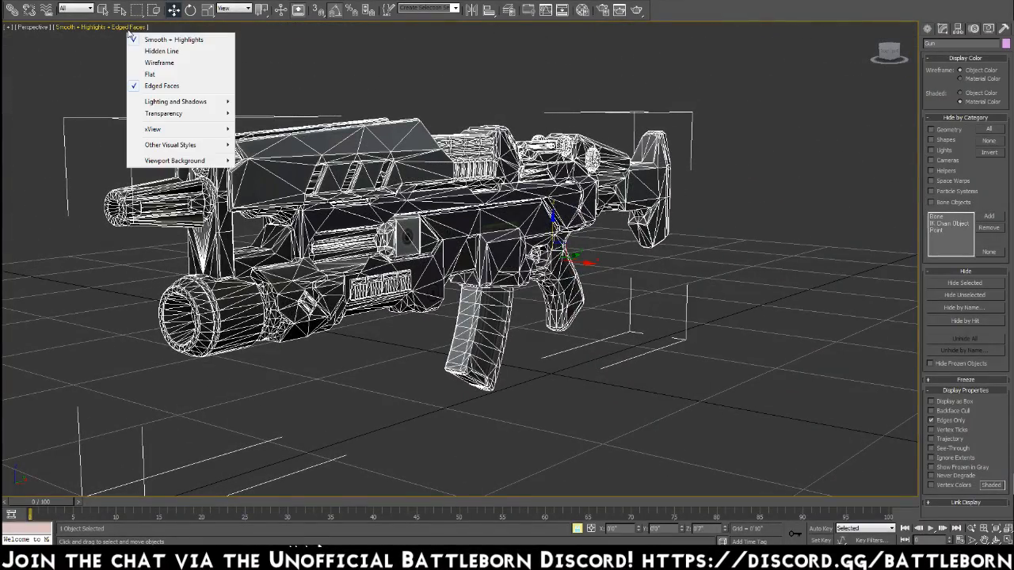
pyautogui.click(162, 84)
pyautogui.scroll(3, 496, 246)
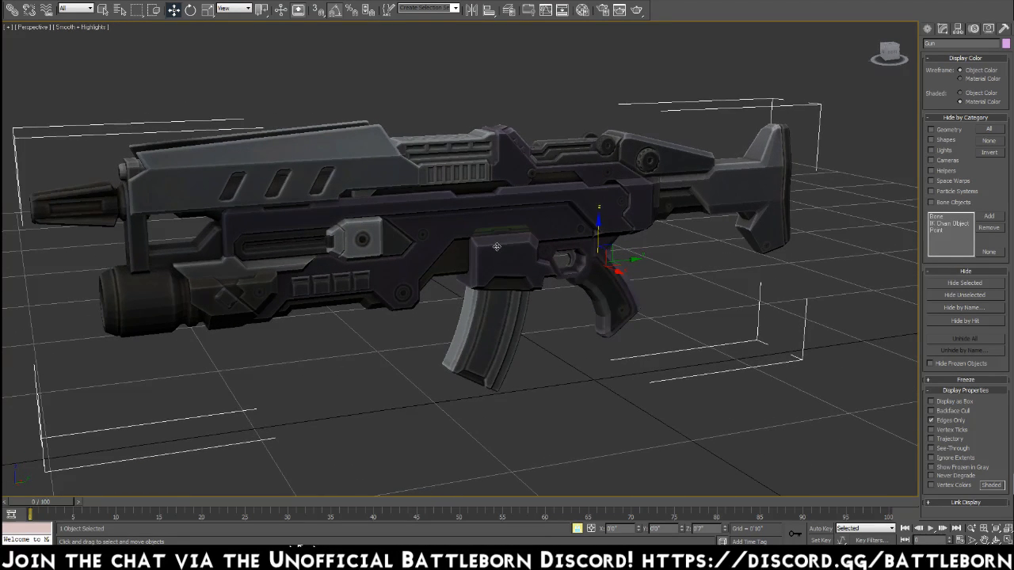
# Examine the shaded gun model from the side, rear, front and above, including the barrel, body and stock.
pyautogui.keyDown('alt'); pyautogui.moveTo(497, 246); pyautogui.dragTo(480, 244, button='middle'); pyautogui.keyUp('alt')
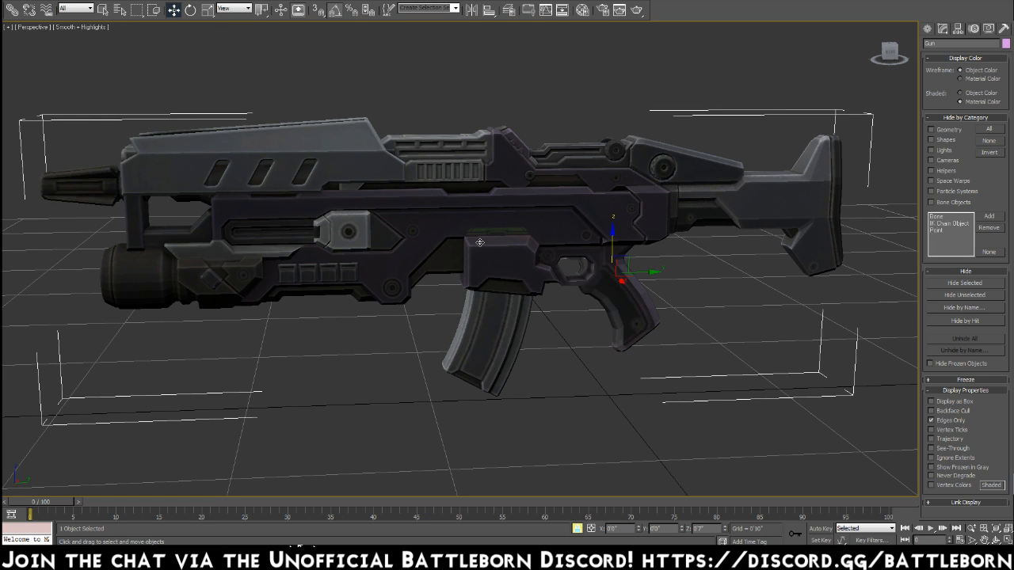
pyautogui.keyDown('alt'); pyautogui.moveTo(480, 242); pyautogui.dragTo(395, 238, button='middle'); pyautogui.keyUp('alt')
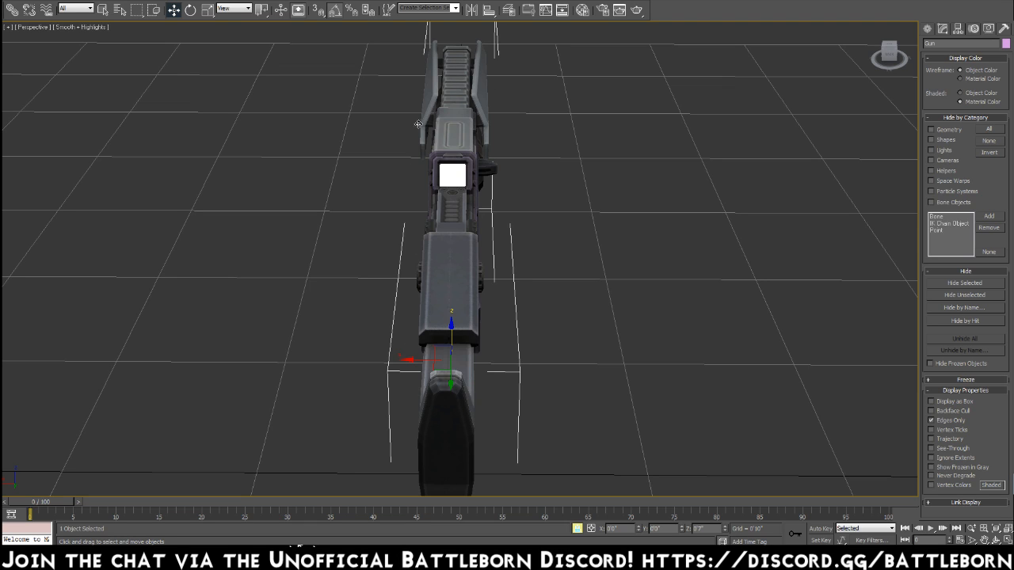
pyautogui.keyDown('alt'); pyautogui.moveTo(401, 372); pyautogui.dragTo(514, 344, button='middle'); pyautogui.keyUp('alt')
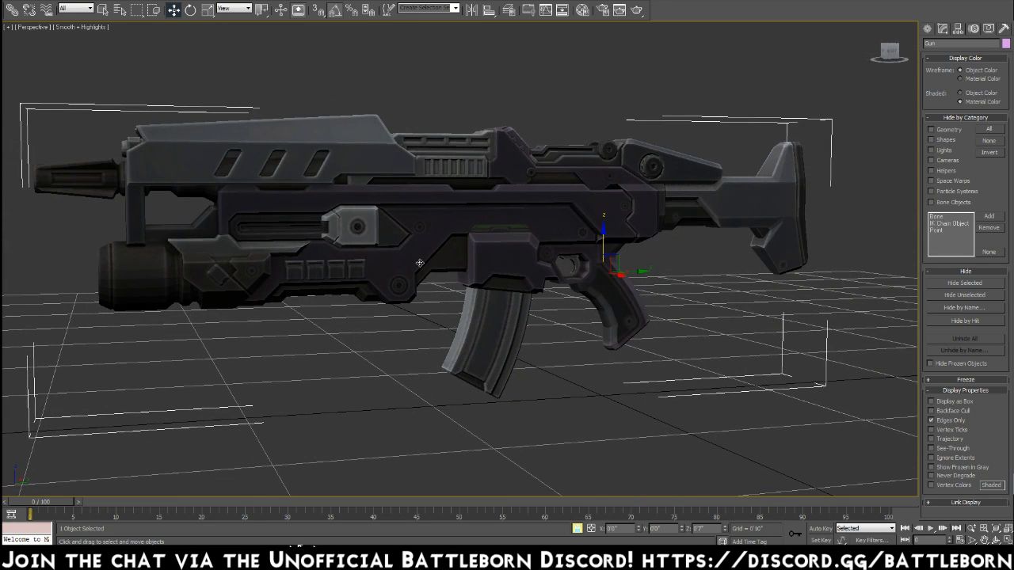
pyautogui.keyDown('alt'); pyautogui.moveTo(420, 263); pyautogui.dragTo(396, 263, button='middle'); pyautogui.keyUp('alt')
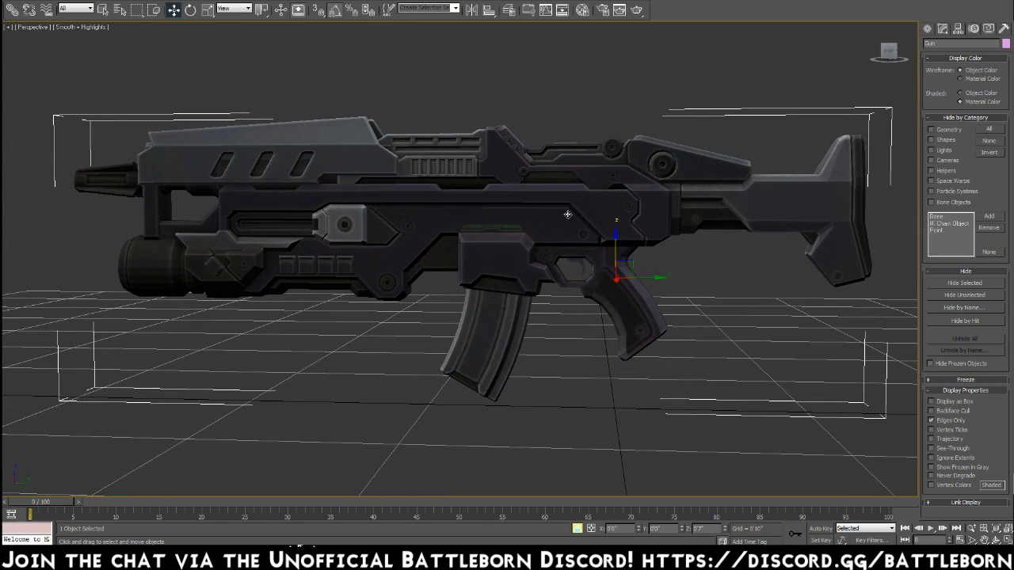
pyautogui.keyDown('alt'); pyautogui.moveTo(463, 246); pyautogui.dragTo(492, 236, button='middle'); pyautogui.keyUp('alt')
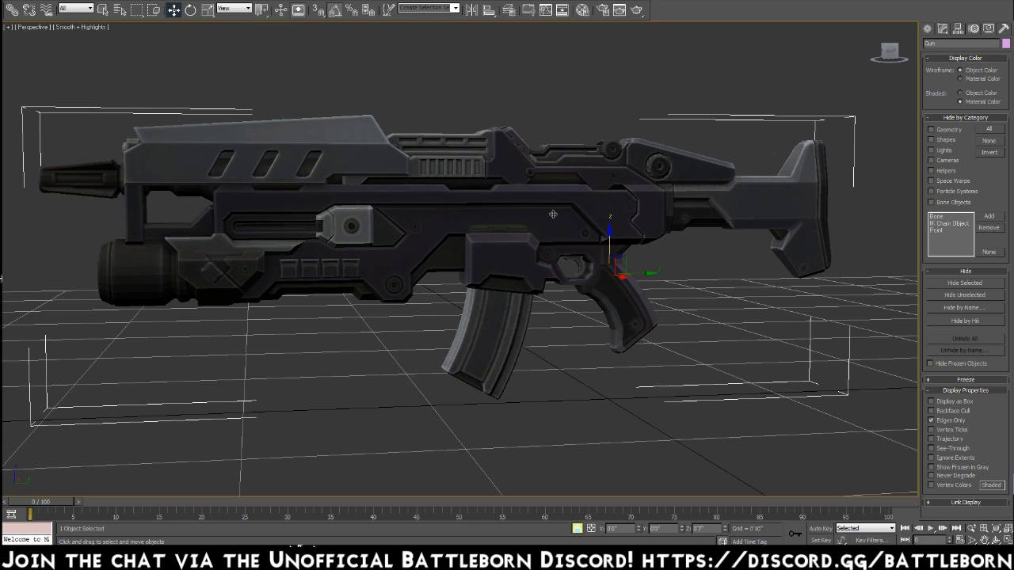
pyautogui.keyDown('alt'); pyautogui.moveTo(289, 214); pyautogui.dragTo(340, 211, button='middle'); pyautogui.keyUp('alt')
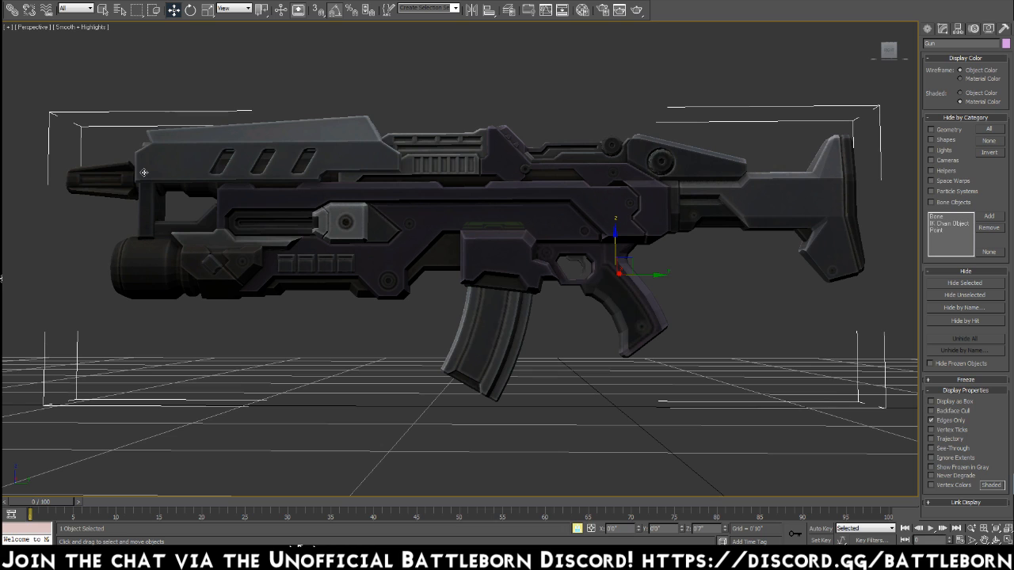
pyautogui.moveTo(160, 170)
pyautogui.keyDown('alt'); pyautogui.mouseDown(button='middle')
pyautogui.moveTo(198, 175)
pyautogui.moveTo(147, 161)
pyautogui.mouseUp(button='middle'); pyautogui.keyUp('alt')
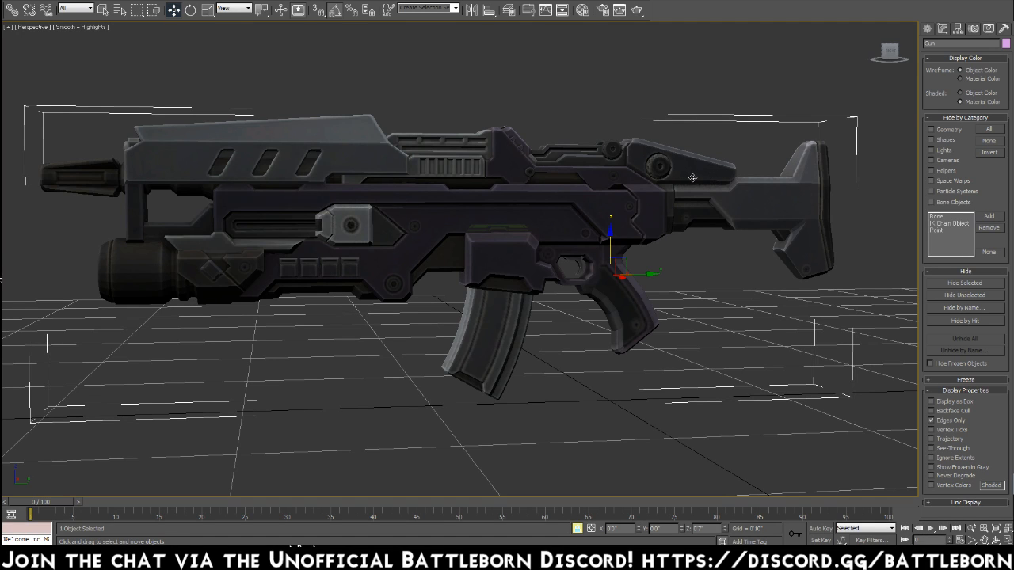
pyautogui.keyDown('alt'); pyautogui.moveTo(726, 186); pyautogui.dragTo(703, 192, button='middle'); pyautogui.keyUp('alt')
pyautogui.keyDown('alt'); pyautogui.moveTo(783, 214); pyautogui.dragTo(883, 214, button='middle'); pyautogui.keyUp('alt')
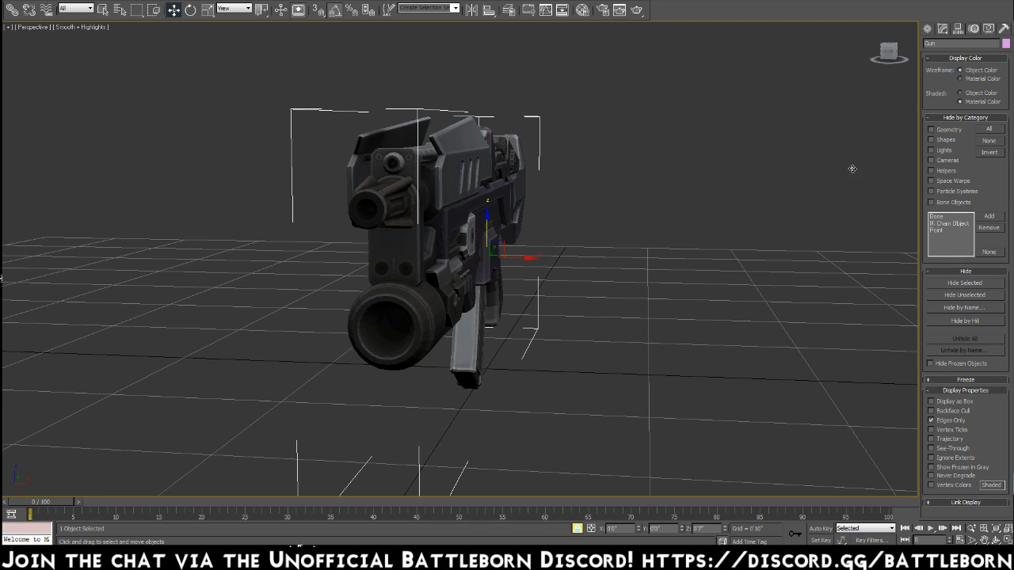
pyautogui.keyDown('alt'); pyautogui.moveTo(483, 210); pyautogui.dragTo(481, 261, button='middle'); pyautogui.keyUp('alt')
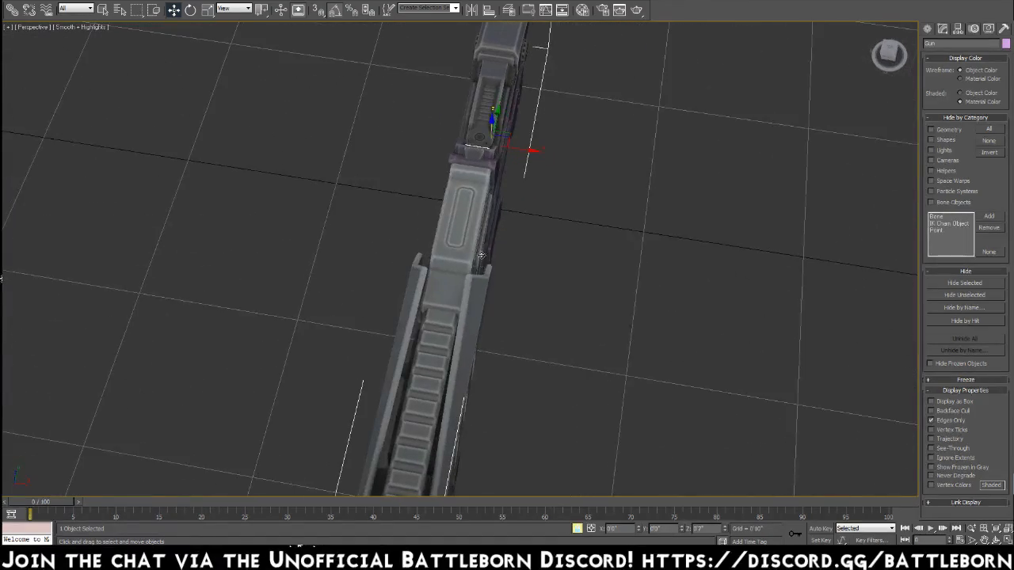
pyautogui.keyDown('alt'); pyautogui.moveTo(604, 263); pyautogui.dragTo(556, 224, button='middle'); pyautogui.keyUp('alt')
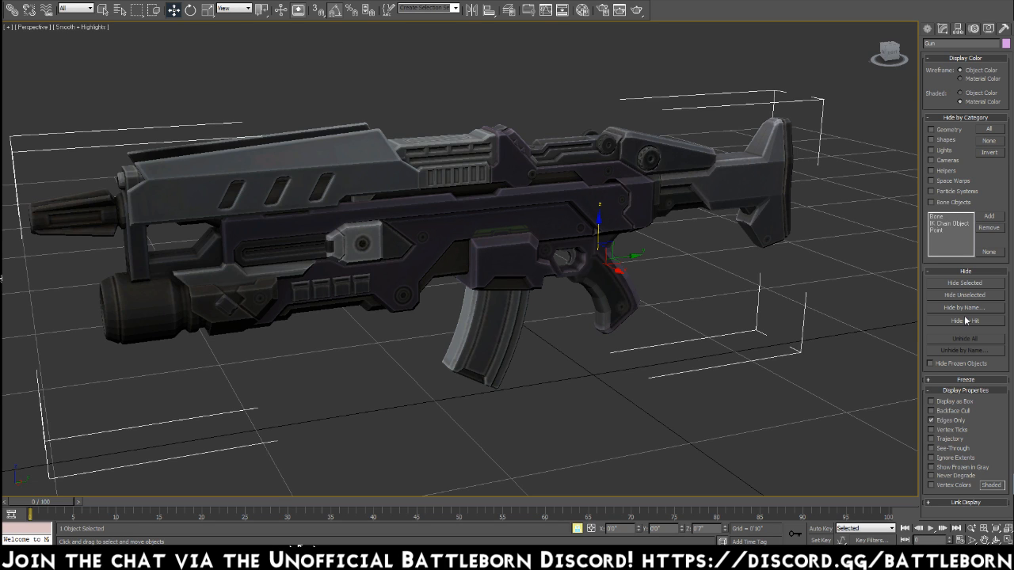
pyautogui.keyDown('alt'); pyautogui.moveTo(512, 236); pyautogui.dragTo(526, 237, button='middle'); pyautogui.keyUp('alt')
pyautogui.keyDown('alt'); pyautogui.moveTo(523, 234); pyautogui.dragTo(520, 239, button='middle'); pyautogui.keyUp('alt')
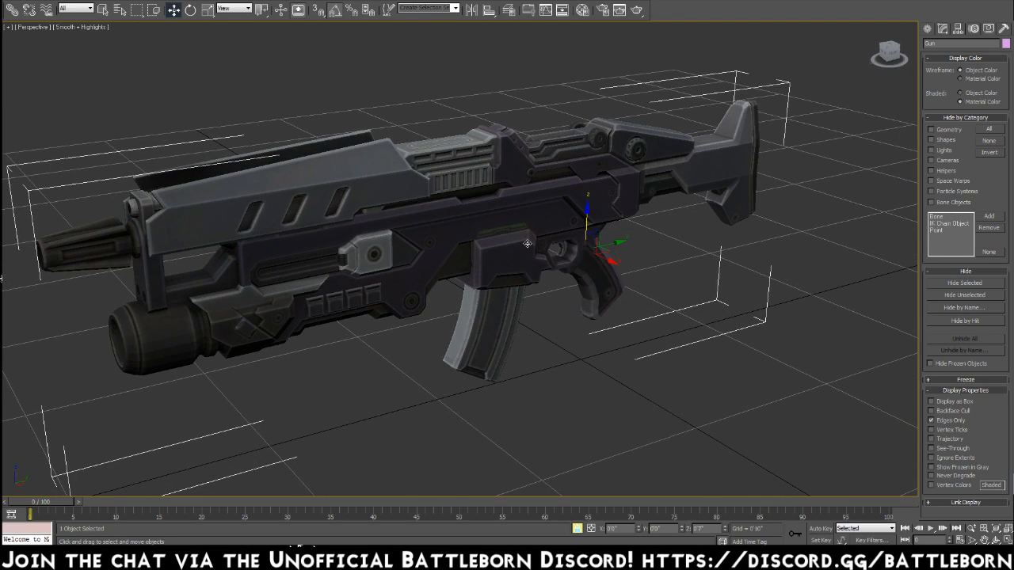
# Re-enable Edged Faces in the viewport and See-Through display for the gun.
pyautogui.click(79, 27)
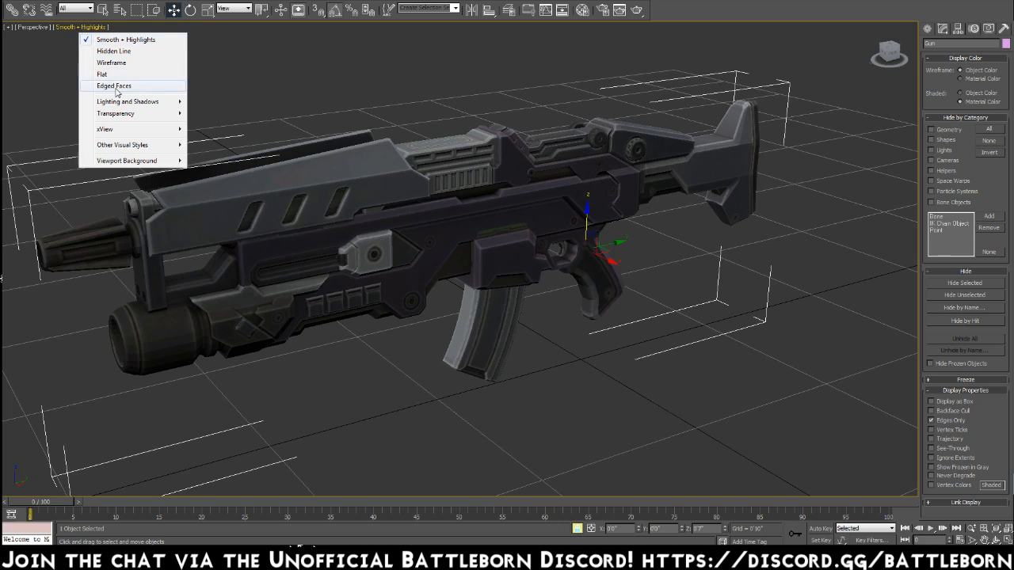
pyautogui.click(114, 88)
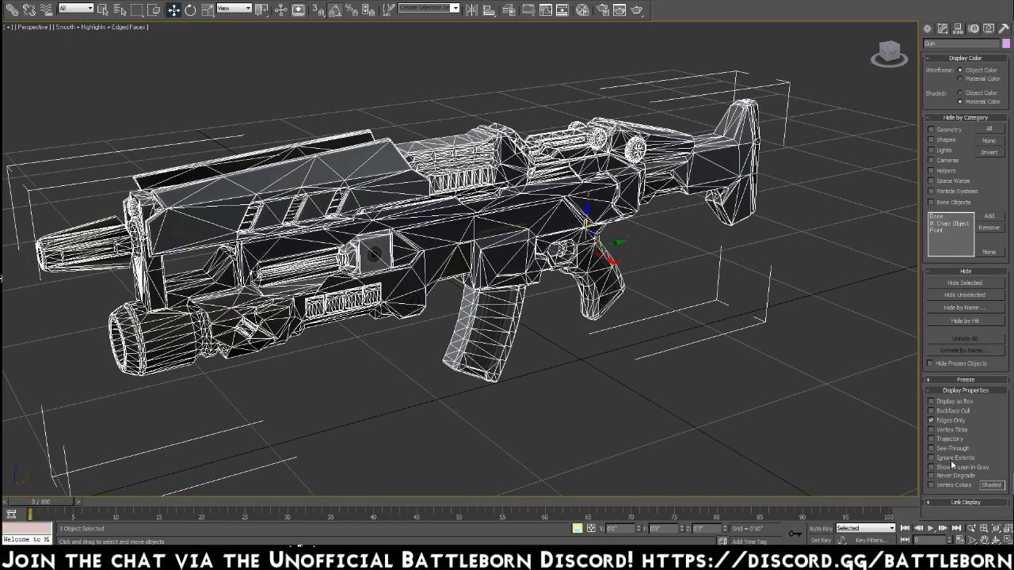
pyautogui.click(931, 448)
pyautogui.keyDown('alt'); pyautogui.moveTo(692, 305); pyautogui.dragTo(665, 276, button='middle'); pyautogui.keyUp('alt')
# Enter element sub-object mode on the gun's Editable Poly.
pyautogui.click(943, 28)
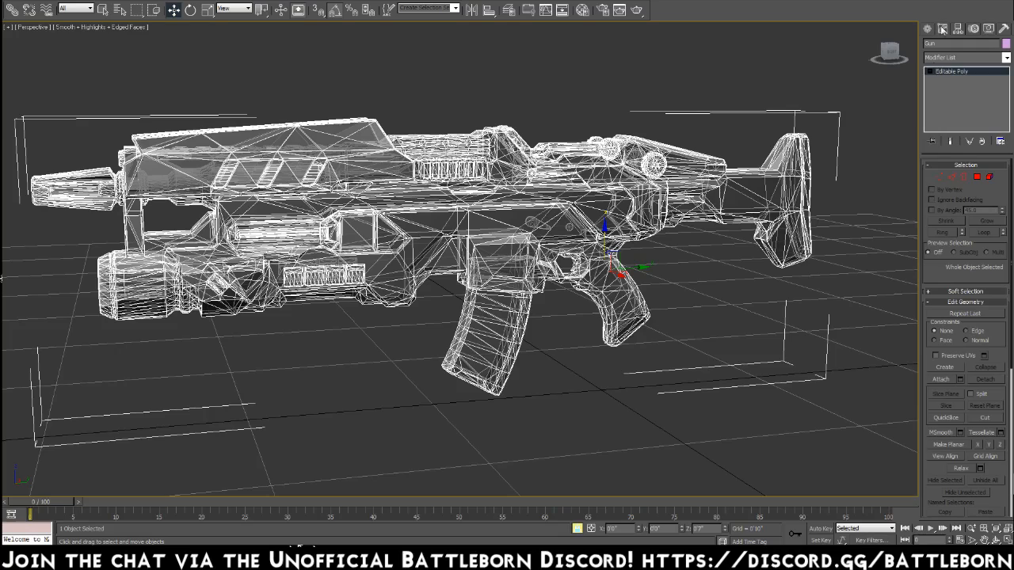
pyautogui.click(977, 177)
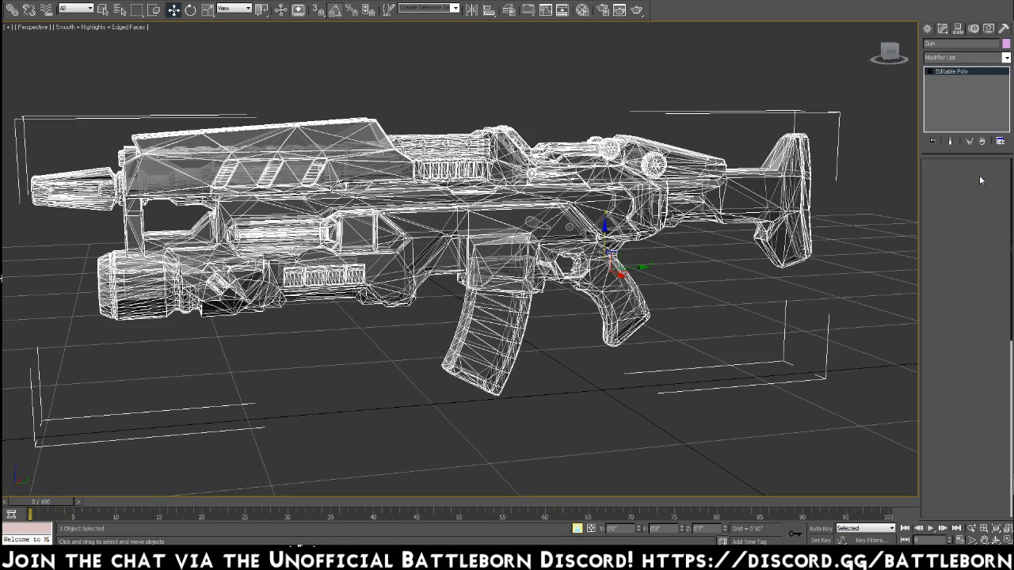
pyautogui.click(989, 177)
pyautogui.keyDown('alt'); pyautogui.moveTo(758, 247); pyautogui.dragTo(773, 199, button='middle'); pyautogui.keyUp('alt')
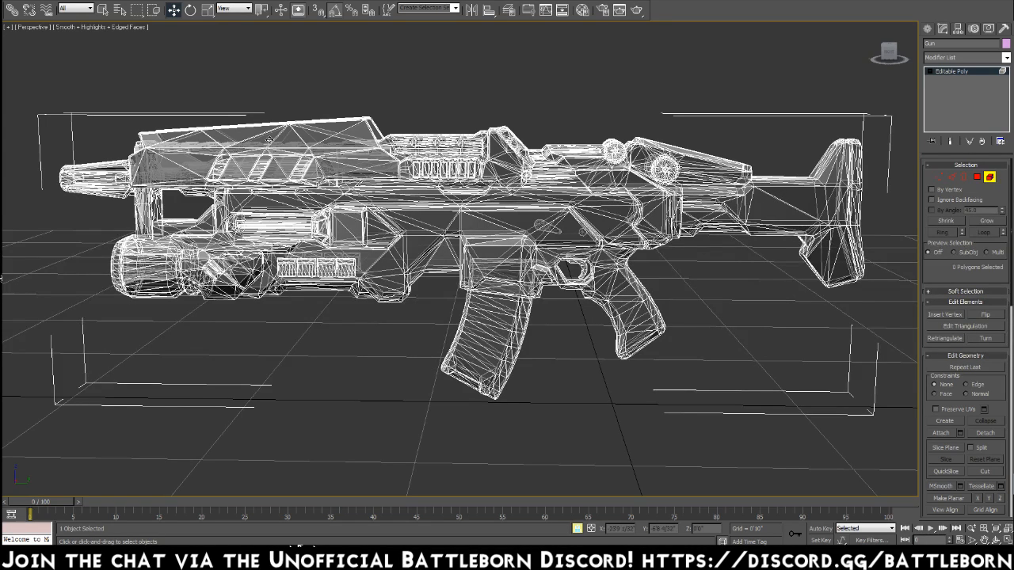
# Set the perspective viewport to Flat shading and activate the plain selection tool.
pyautogui.click(111, 27)
pyautogui.click(103, 67)
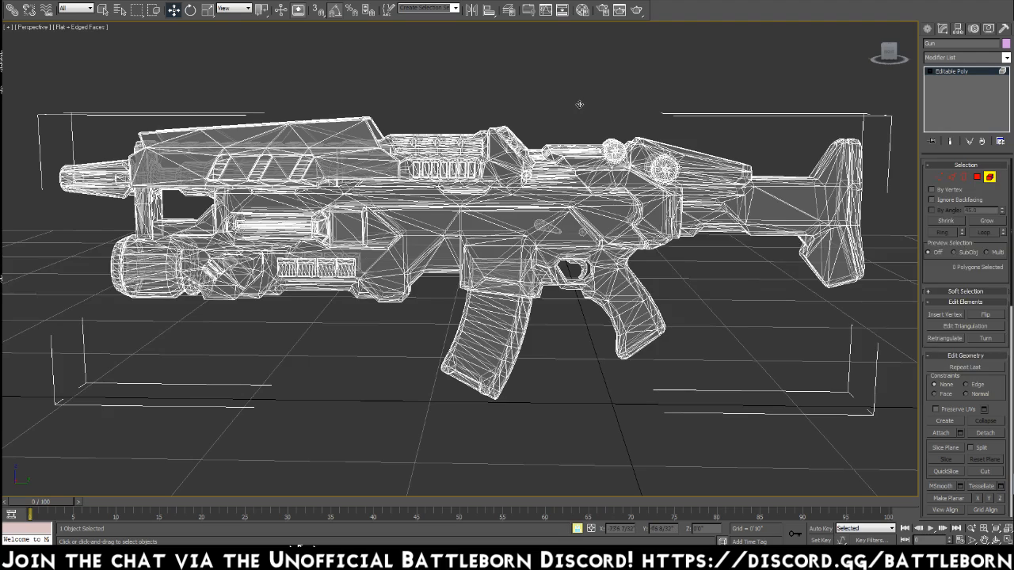
pyautogui.press('q')
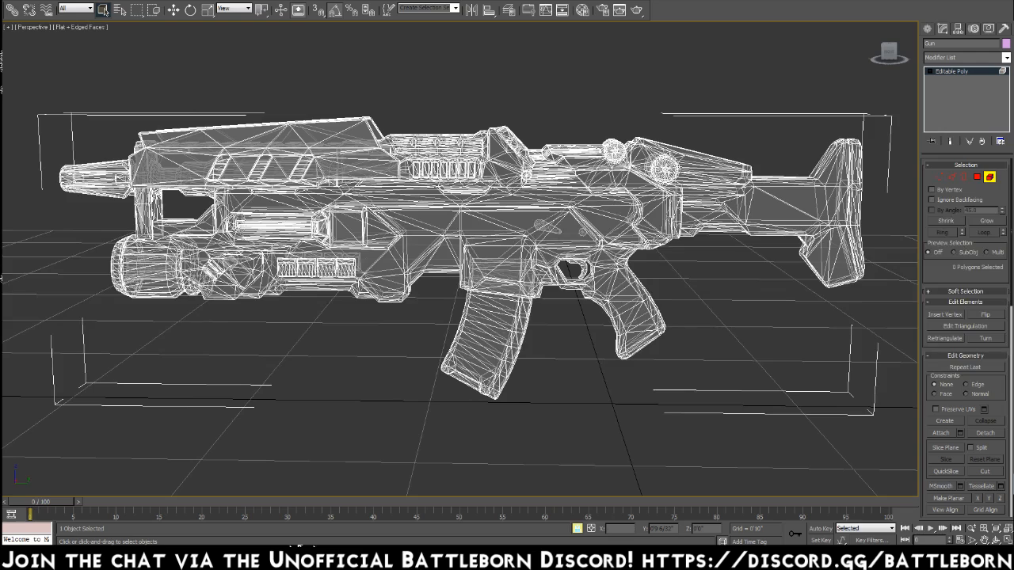
pyautogui.keyDown('alt'); pyautogui.moveTo(629, 302); pyautogui.dragTo(583, 194, button='middle'); pyautogui.keyUp('alt')
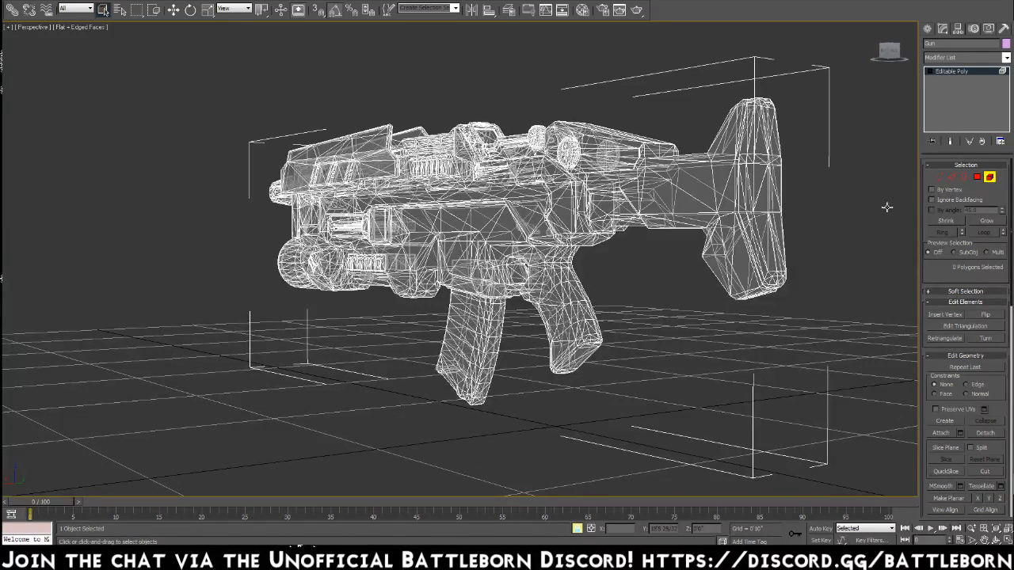
# Release the selection lock and select the gun's main body as an element, including the stock and grip.
pyautogui.click(977, 177)
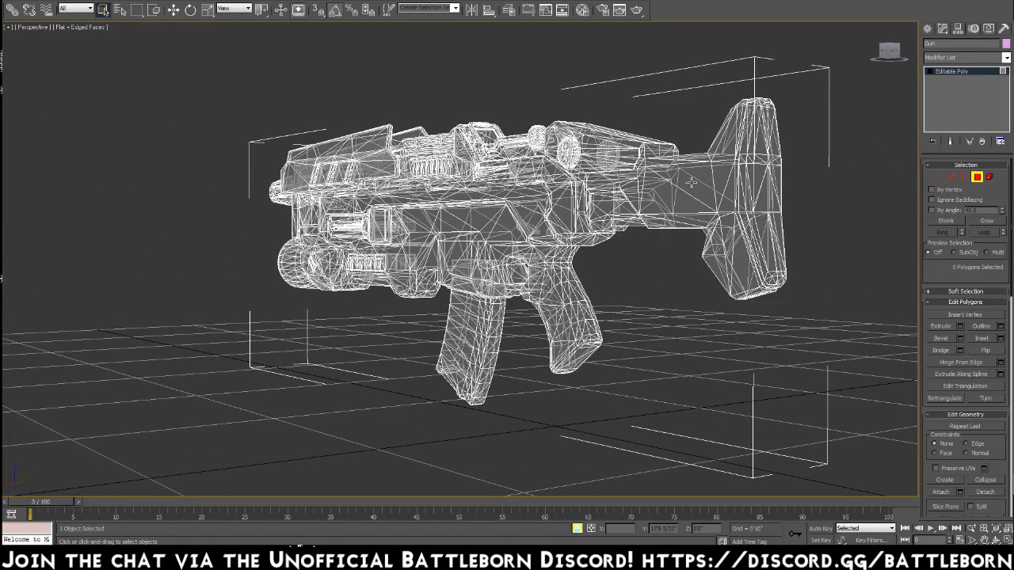
pyautogui.press('space')
pyautogui.click(990, 177)
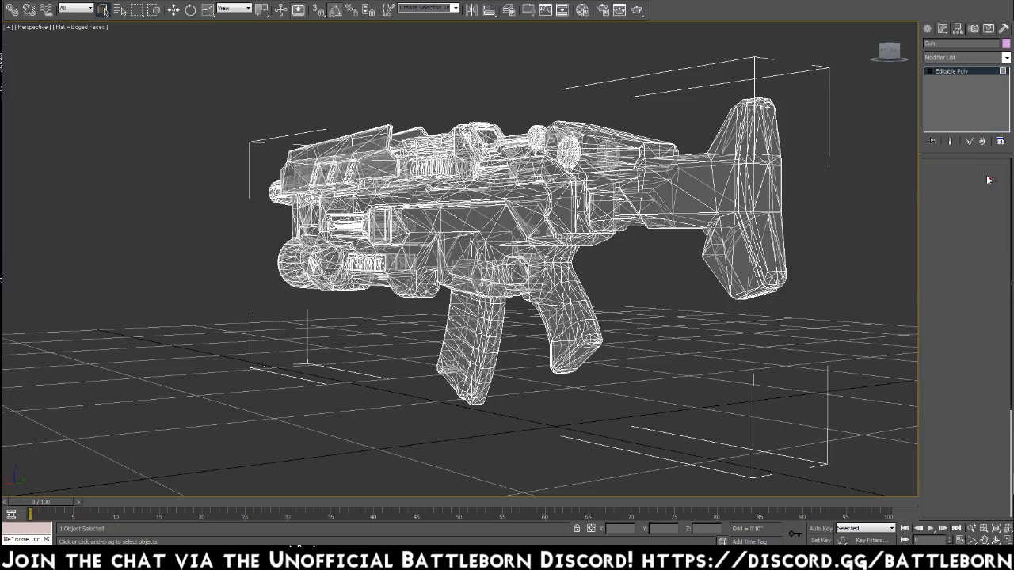
pyautogui.click(645, 185)
pyautogui.keyDown('alt'); pyautogui.moveTo(590, 232); pyautogui.dragTo(685, 234, button='middle'); pyautogui.keyUp('alt')
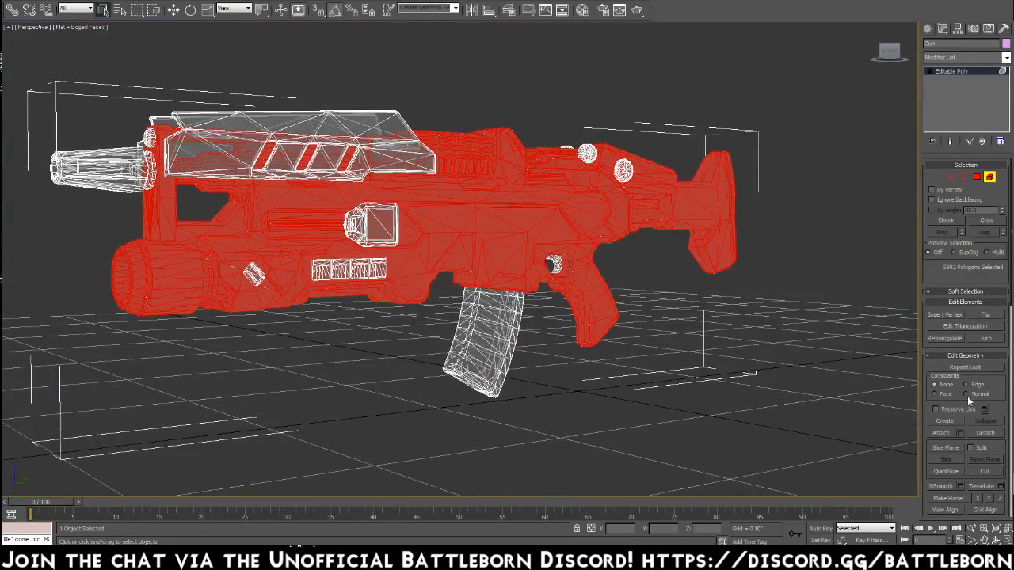
# Detach the selected main body as a separate object named GunCore.
pyautogui.click(990, 435)
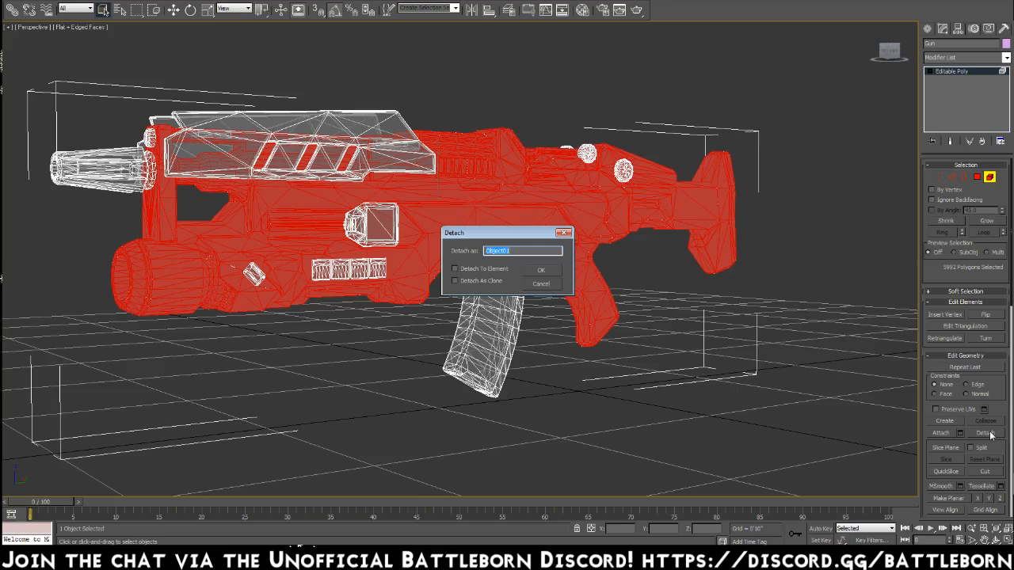
pyautogui.write('Gri')
pyautogui.press('Return')
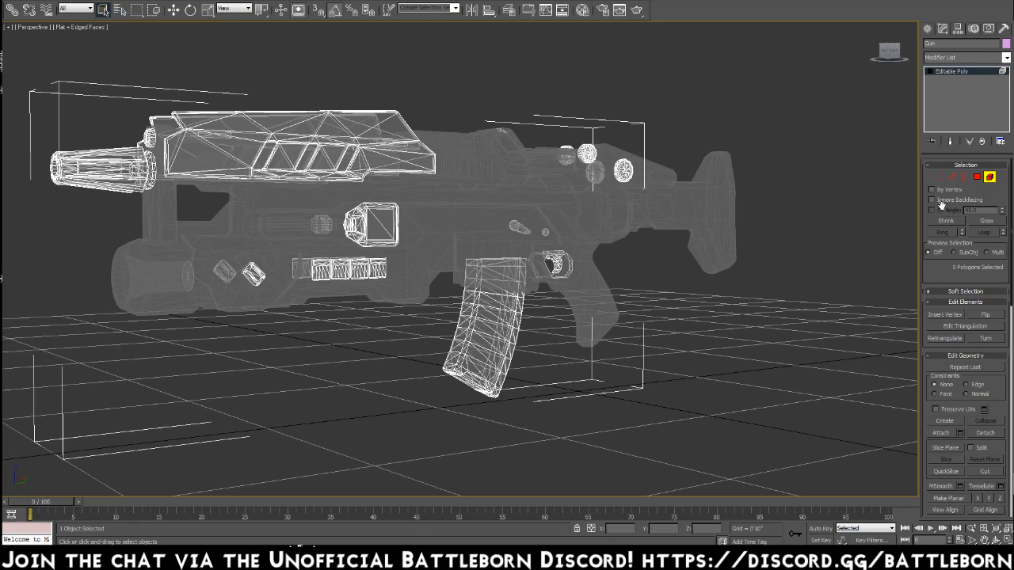
# Leave element mode, select the detached GunCore object and hide it.
pyautogui.click(990, 177)
pyautogui.click(550, 216)
pyautogui.rightClick(549, 216)
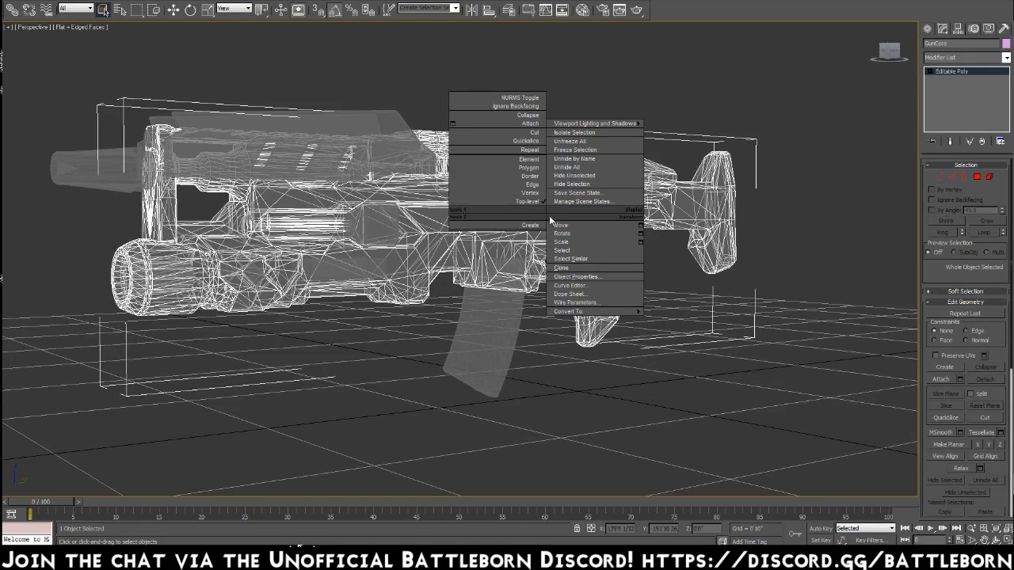
pyautogui.click(571, 184)
# Select the remaining gun object and inspect its loose parts, such as the magazine, side panels and trigger area.
pyautogui.keyDown('alt'); pyautogui.moveTo(555, 209); pyautogui.dragTo(467, 224, button='middle'); pyautogui.keyUp('alt')
pyautogui.click(532, 277)
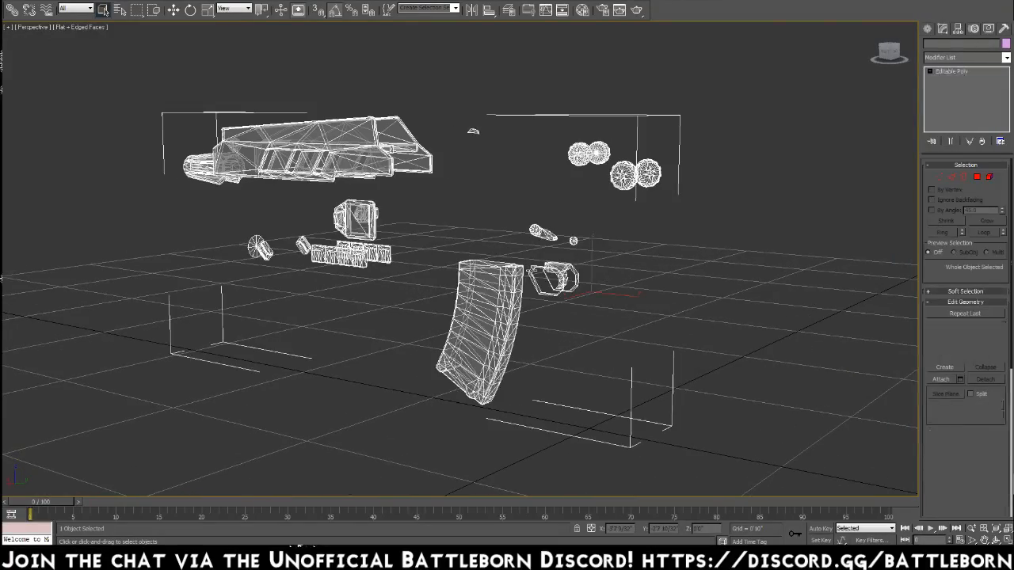
pyautogui.keyDown('alt'); pyautogui.moveTo(561, 337); pyautogui.dragTo(531, 285, button='middle'); pyautogui.keyUp('alt')
pyautogui.keyDown('alt'); pyautogui.moveTo(488, 182); pyautogui.dragTo(478, 244, button='middle'); pyautogui.keyUp('alt')
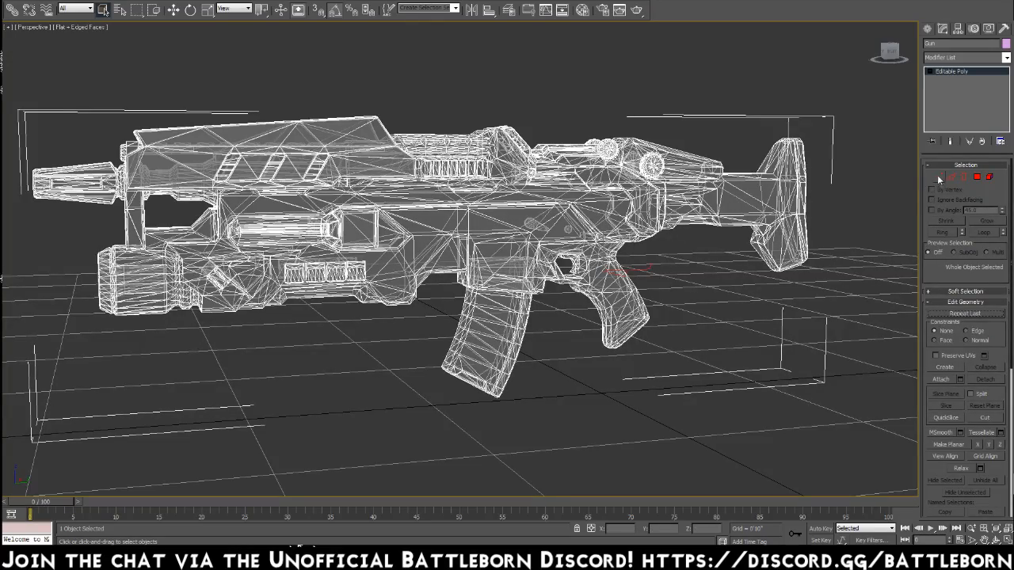
# Show the gun's vertices from the front, return to element mode and select the small element inside the lower launcher muzzle.
pyautogui.click(938, 177)
pyautogui.keyDown('alt'); pyautogui.moveTo(546, 275); pyautogui.dragTo(618, 267, button='middle'); pyautogui.keyUp('alt')
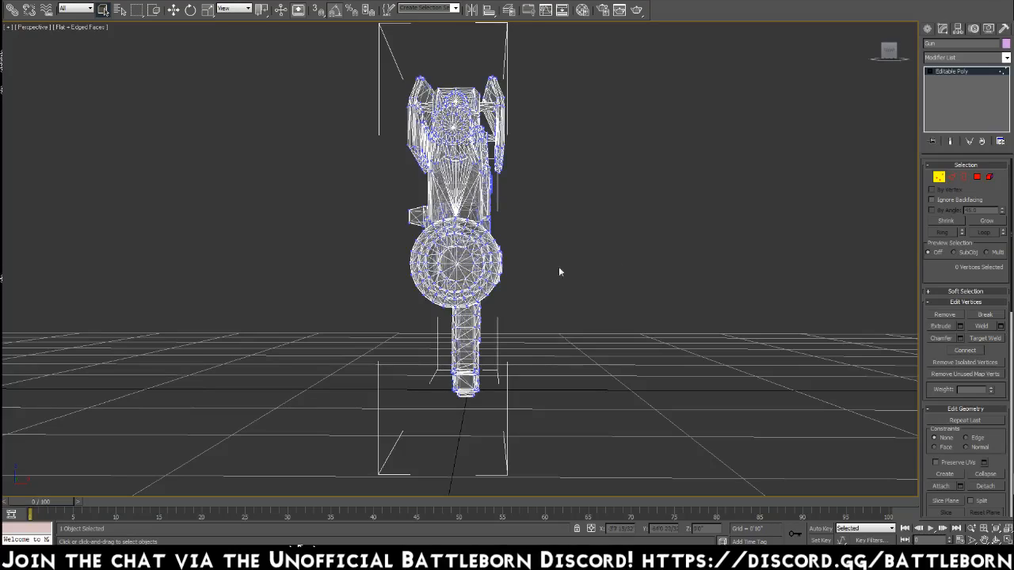
pyautogui.click(989, 177)
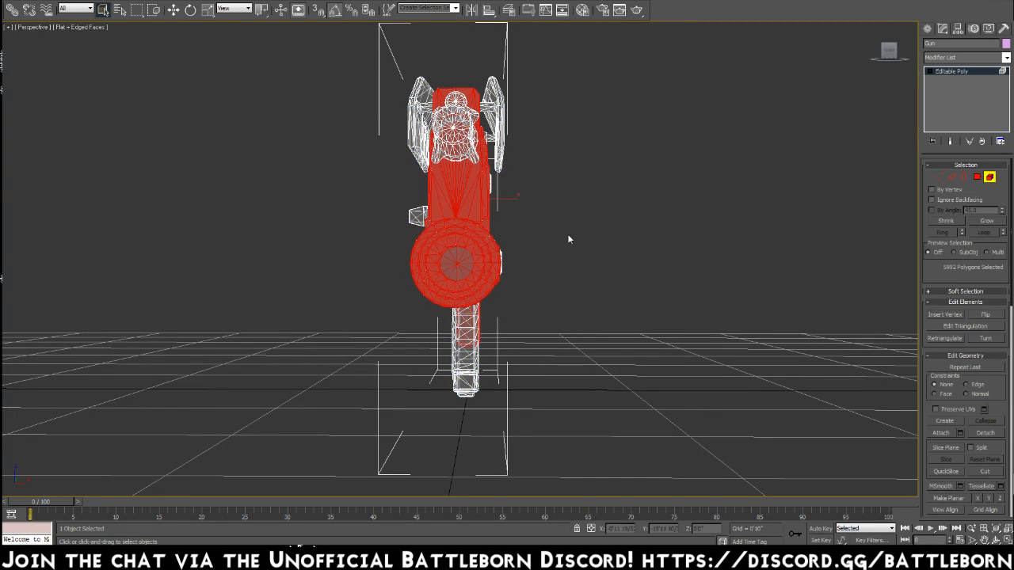
pyautogui.click(454, 274)
pyautogui.keyDown('alt'); pyautogui.moveTo(521, 268); pyautogui.dragTo(511, 268, button='middle'); pyautogui.keyUp('alt')
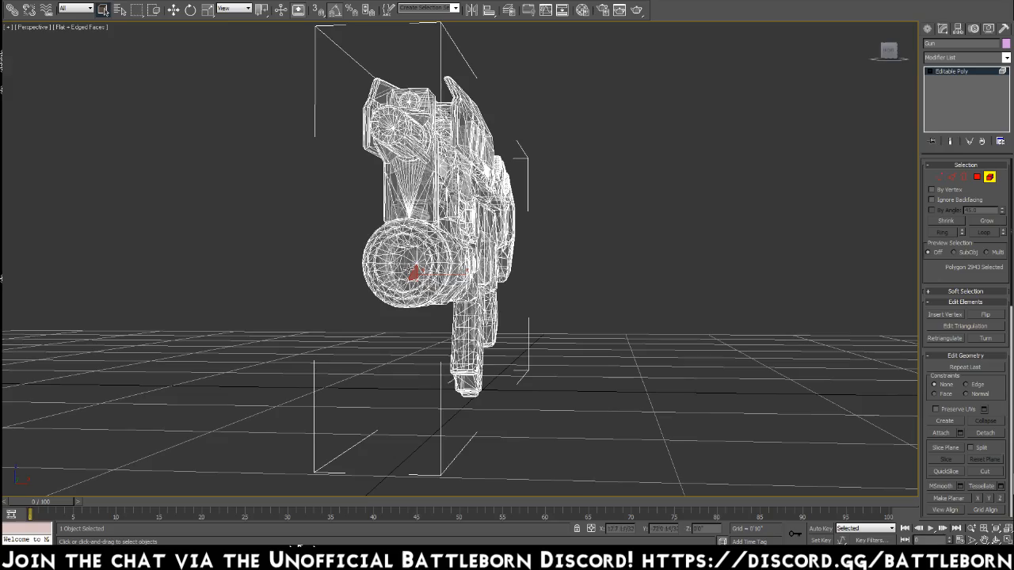
# Select the main body element at the lower launcher muzzle and inspect which parts of the gun it covers from front and side.
pyautogui.click(412, 271)
pyautogui.moveTo(503, 281)
pyautogui.keyDown('alt'); pyautogui.mouseDown(button='middle')
pyautogui.moveTo(570, 283)
pyautogui.moveTo(501, 282)
pyautogui.mouseUp(button='middle'); pyautogui.keyUp('alt')
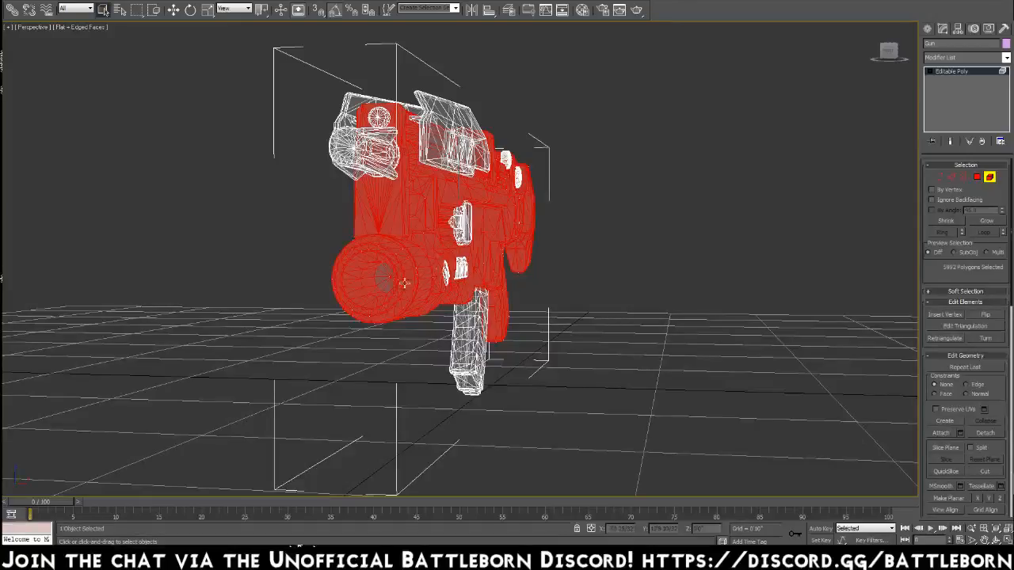
pyautogui.keyDown('alt'); pyautogui.moveTo(486, 273); pyautogui.dragTo(426, 281, button='middle'); pyautogui.keyUp('alt')
pyautogui.click(546, 277)
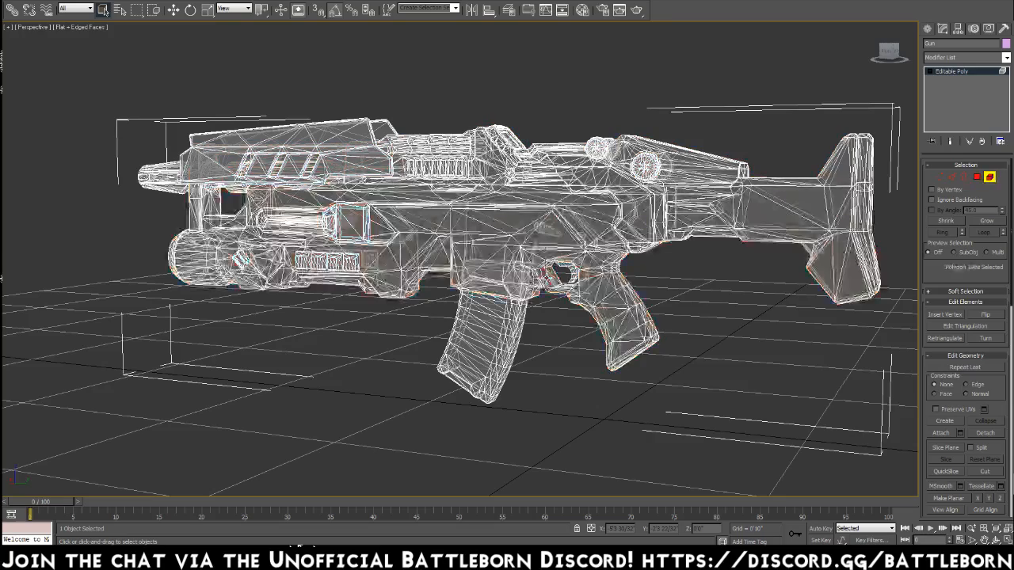
# Examine the narrow strip of faces in front of the trigger guard by selecting and clearing the surrounding body element.
pyautogui.scroll(10, 567, 331)
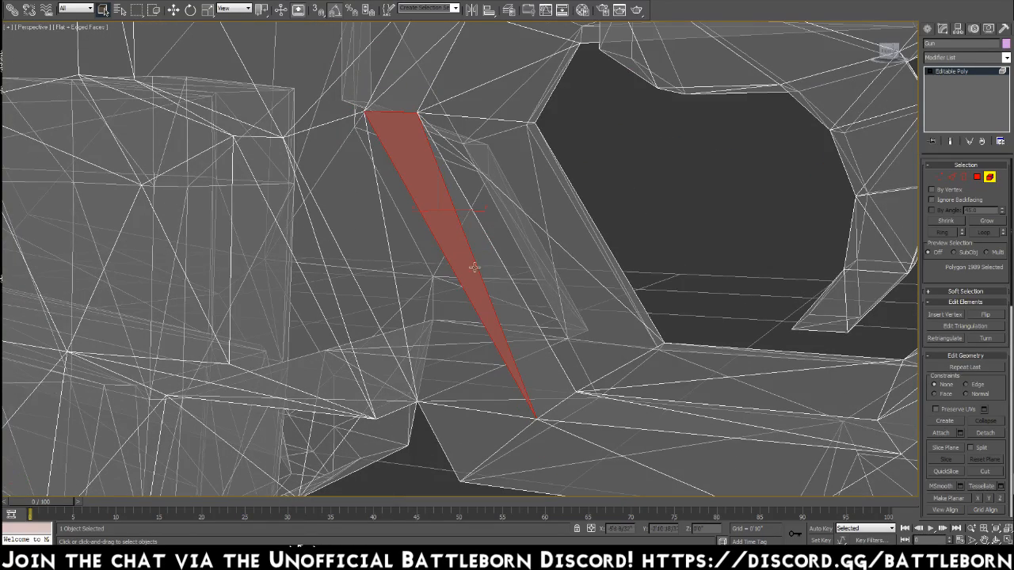
pyautogui.click(525, 307)
pyautogui.moveTo(553, 265)
pyautogui.keyDown('alt'); pyautogui.mouseDown(button='middle')
pyautogui.moveTo(509, 262)
pyautogui.moveTo(538, 288)
pyautogui.moveTo(540, 271)
pyautogui.mouseUp(button='middle'); pyautogui.keyUp('alt')
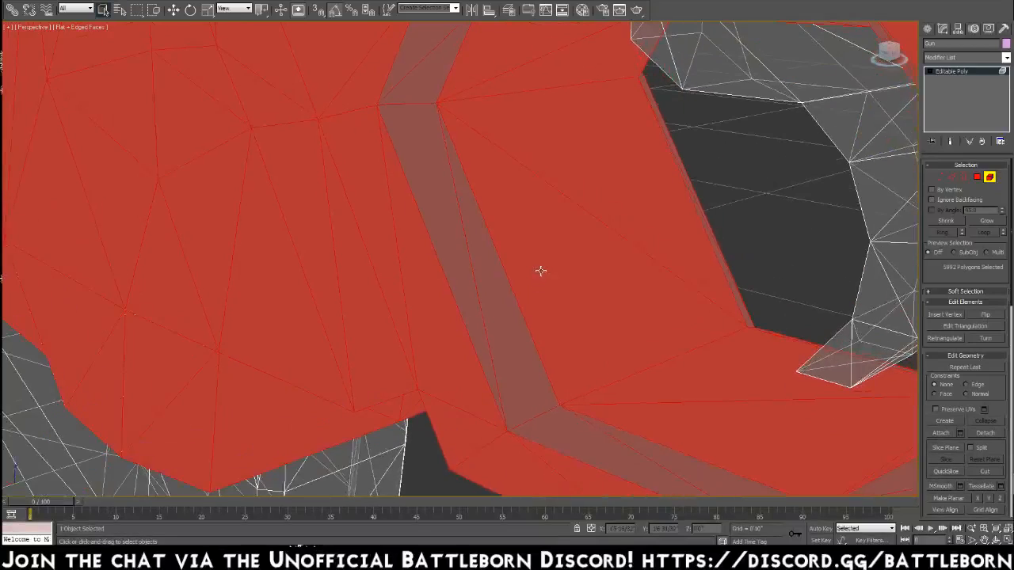
pyautogui.click(452, 251)
pyautogui.press('Delete')
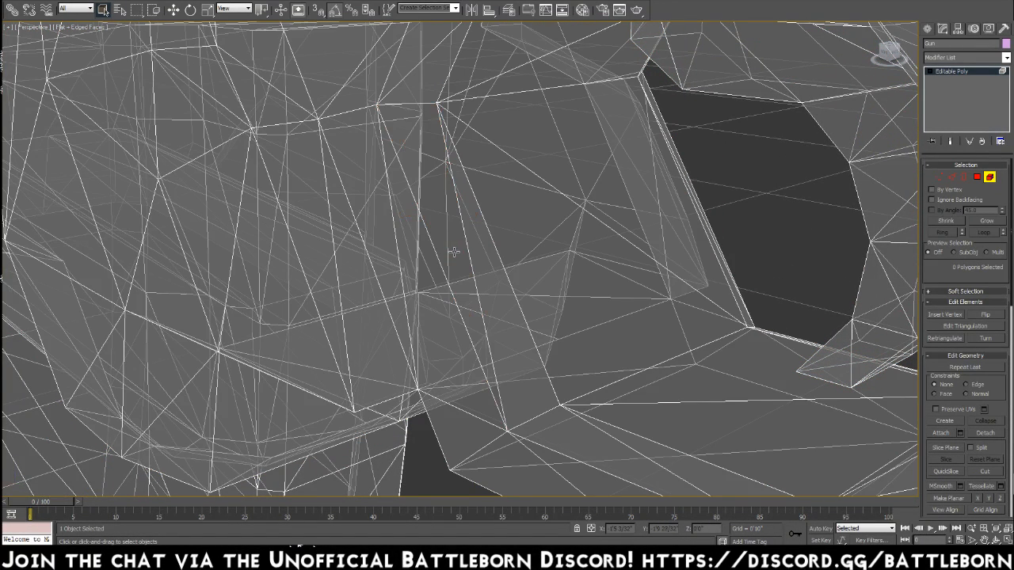
pyautogui.keyDown('alt'); pyautogui.moveTo(512, 266); pyautogui.dragTo(532, 246, button='middle'); pyautogui.keyUp('alt')
# Shade the viewport with Smooth + Highlights, clear the element selection and turn off the gun's see-through display.
pyautogui.click(96, 29)
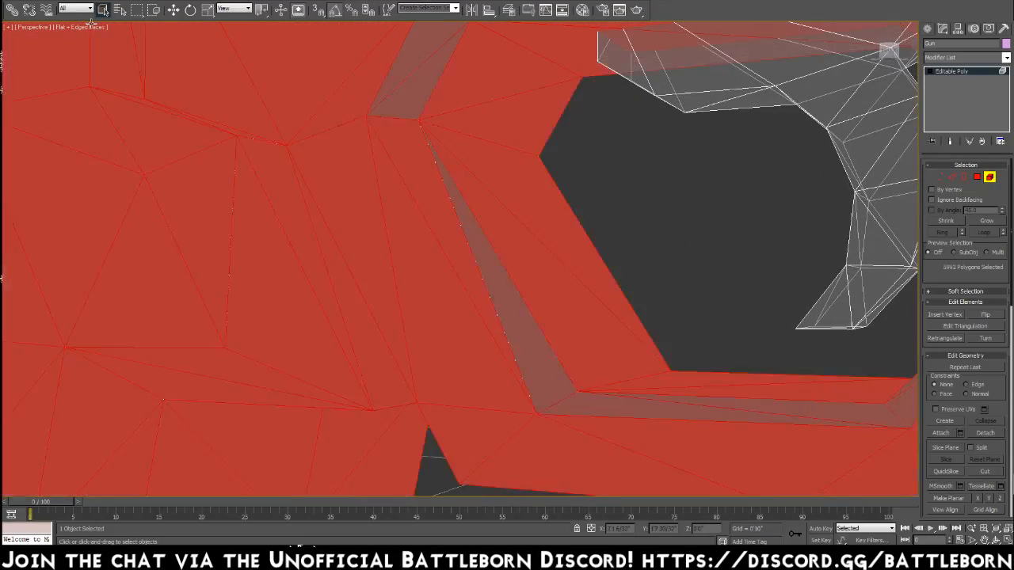
pyautogui.click(92, 27)
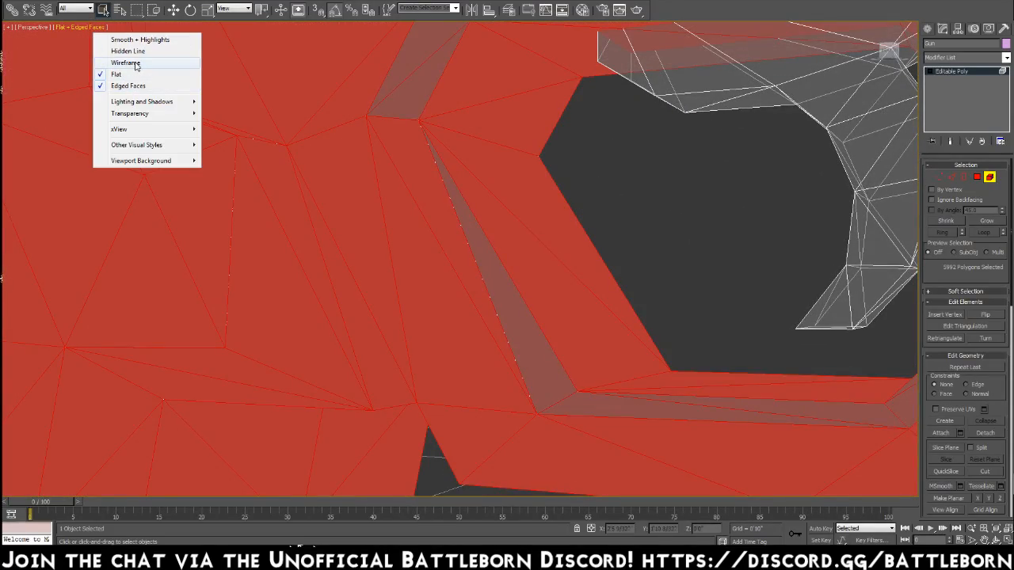
pyautogui.click(135, 40)
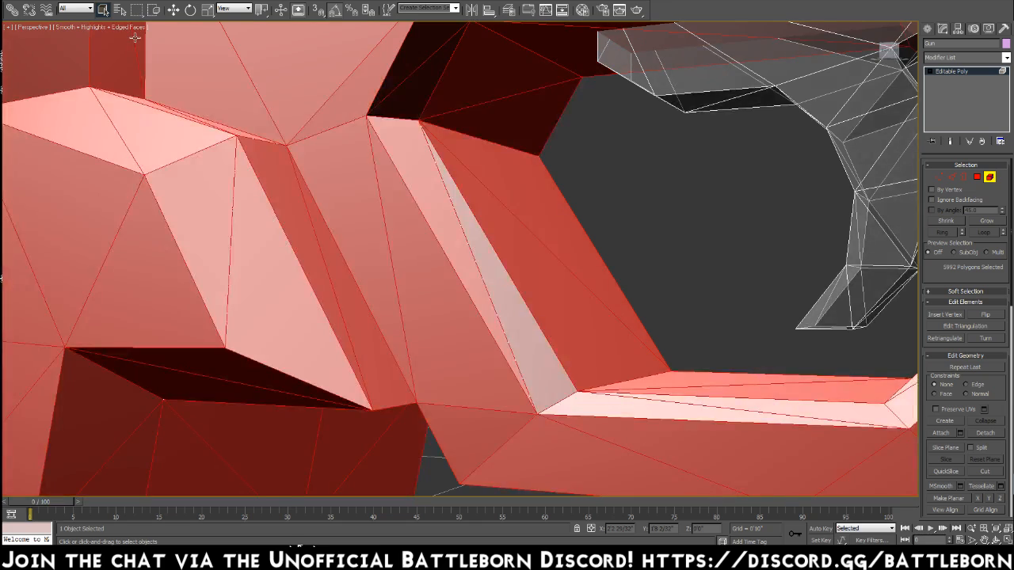
pyautogui.click(662, 229)
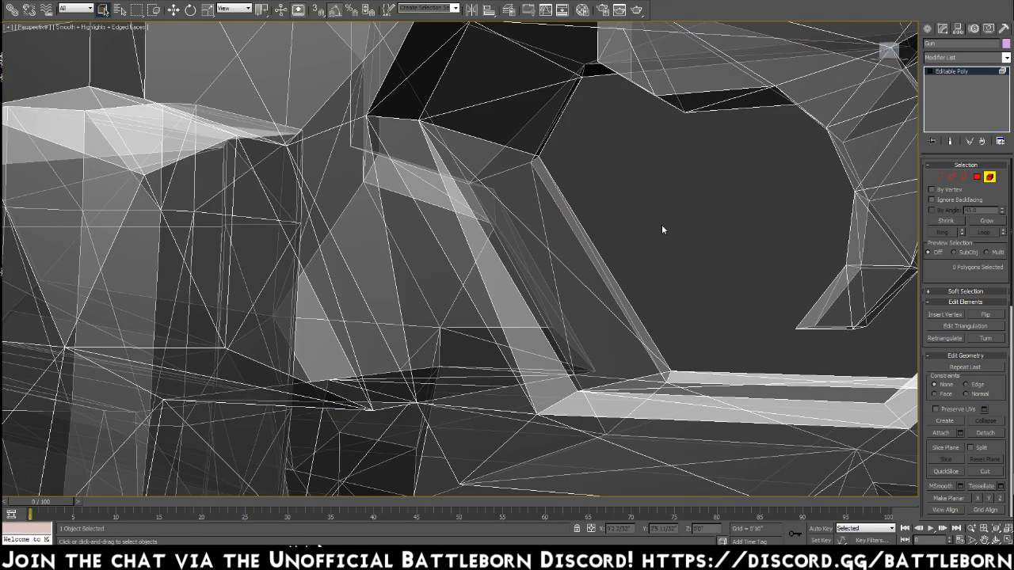
pyautogui.click(987, 30)
pyautogui.click(954, 448)
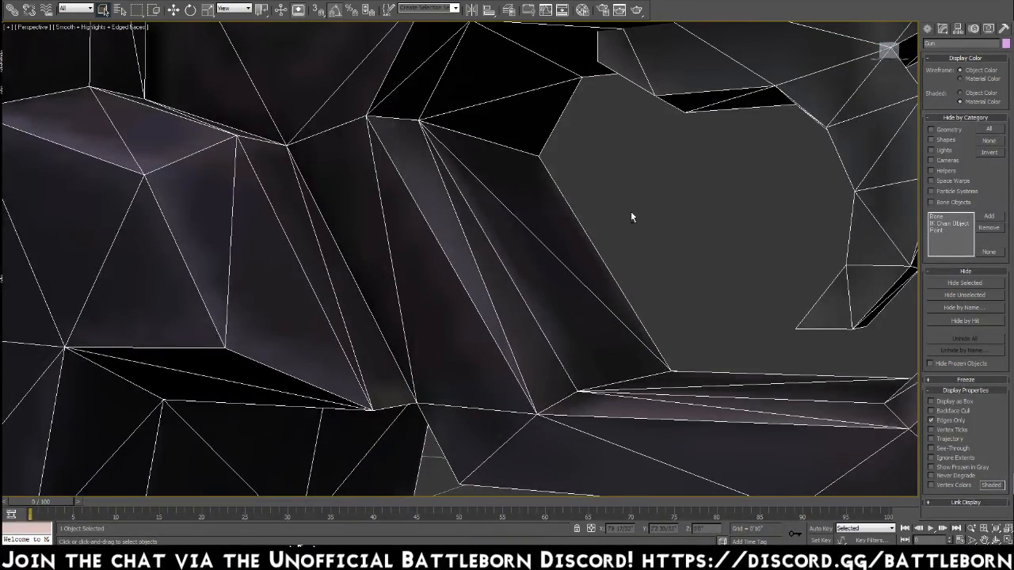
pyautogui.scroll(5, 630, 212)
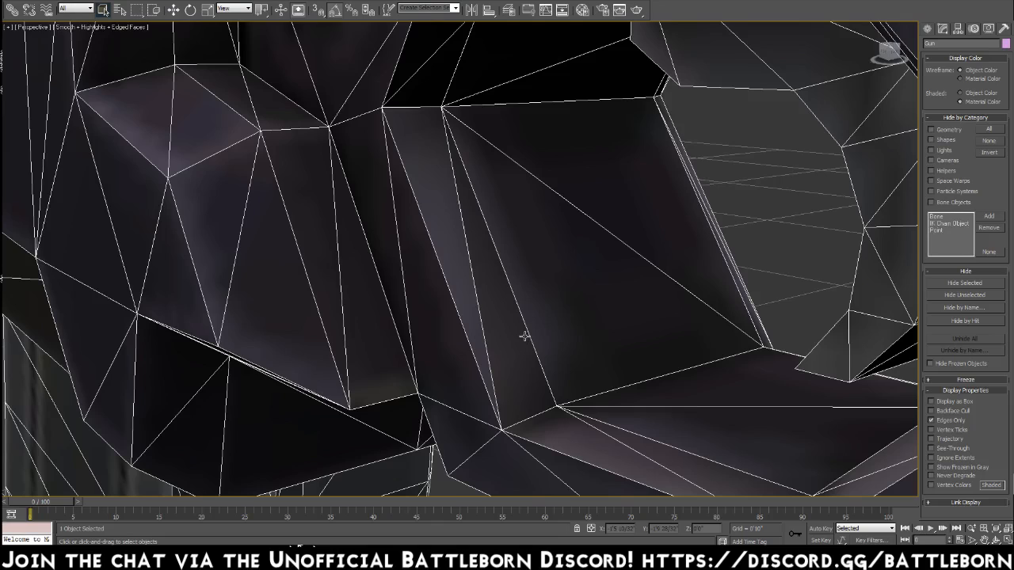
# In polygon mode, select single faces on the bevel around the trigger guard and undo each selection.
pyautogui.click(942, 28)
pyautogui.click(978, 179)
pyautogui.click(496, 286)
pyautogui.hotkey('ctrl', 'z')
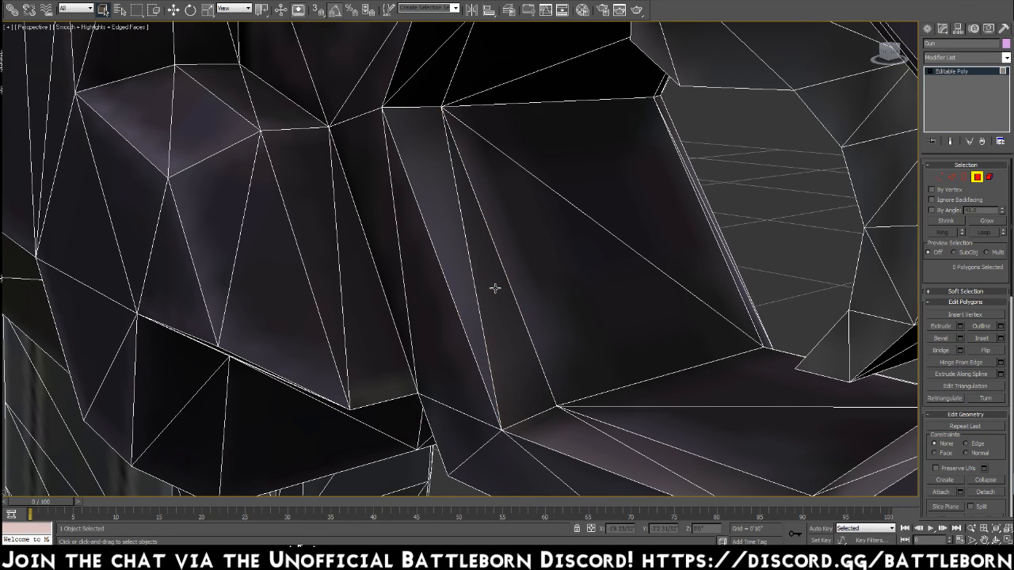
pyautogui.keyDown('alt'); pyautogui.moveTo(495, 288); pyautogui.dragTo(550, 283, button='middle'); pyautogui.keyUp('alt')
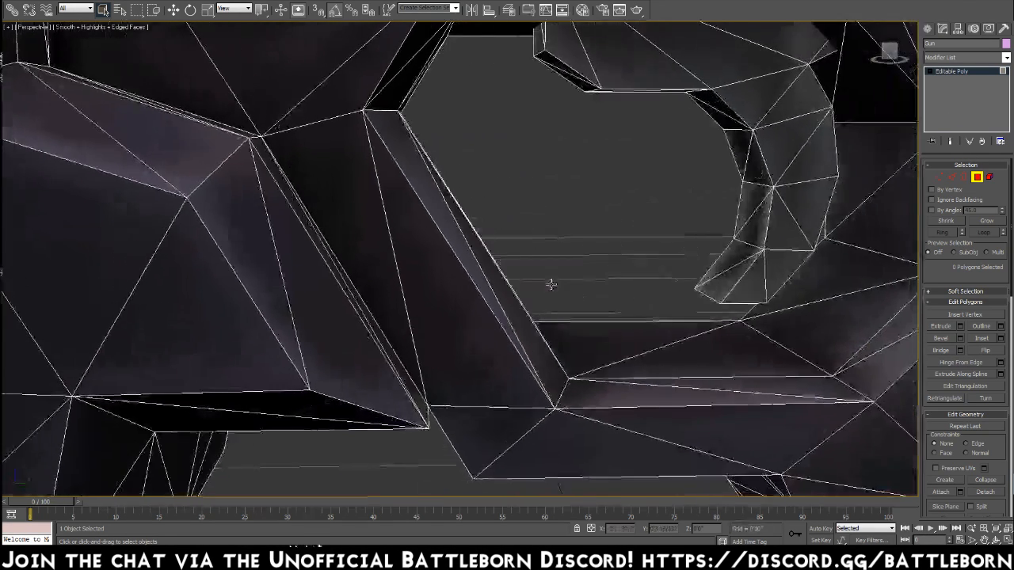
pyautogui.click(599, 397)
pyautogui.hotkey('ctrl', 'z')
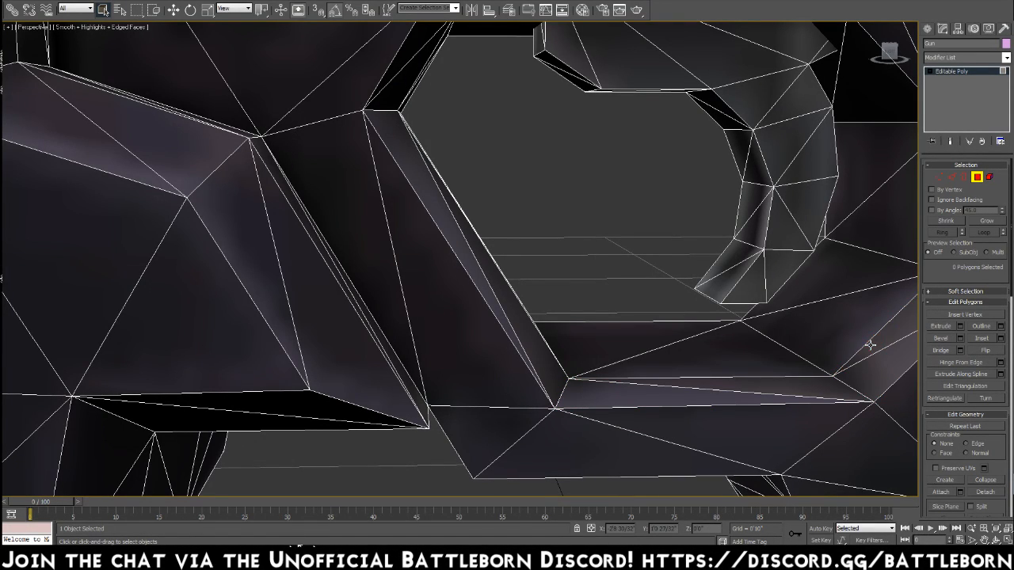
# Turn see-through display back on and select the curved trigger inside the trigger guard as an element.
pyautogui.keyDown('alt'); pyautogui.moveTo(664, 322); pyautogui.dragTo(620, 205, button='middle'); pyautogui.keyUp('alt')
pyautogui.scroll(-6, 638, 294)
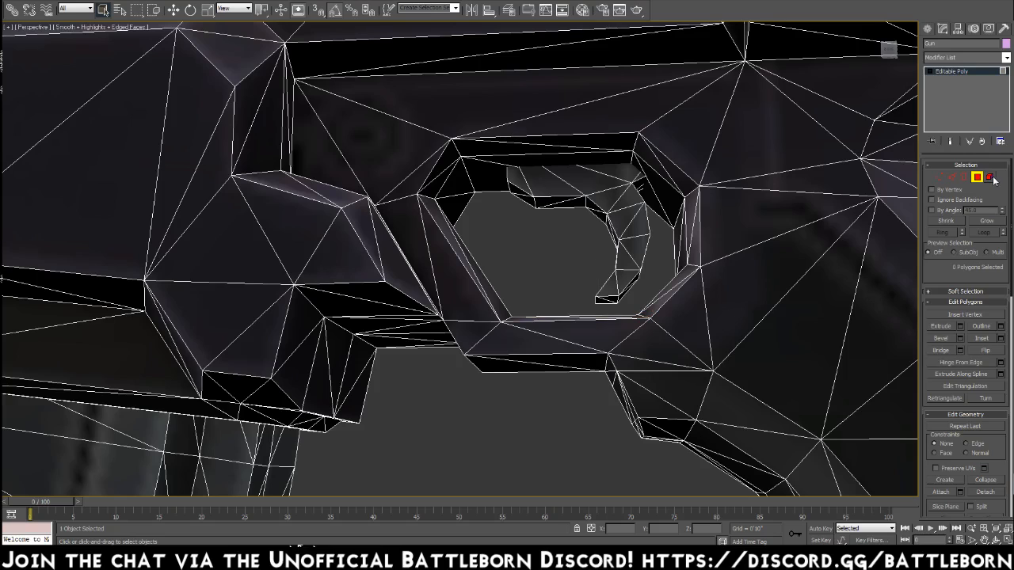
pyautogui.hotkey('alt', 'x')
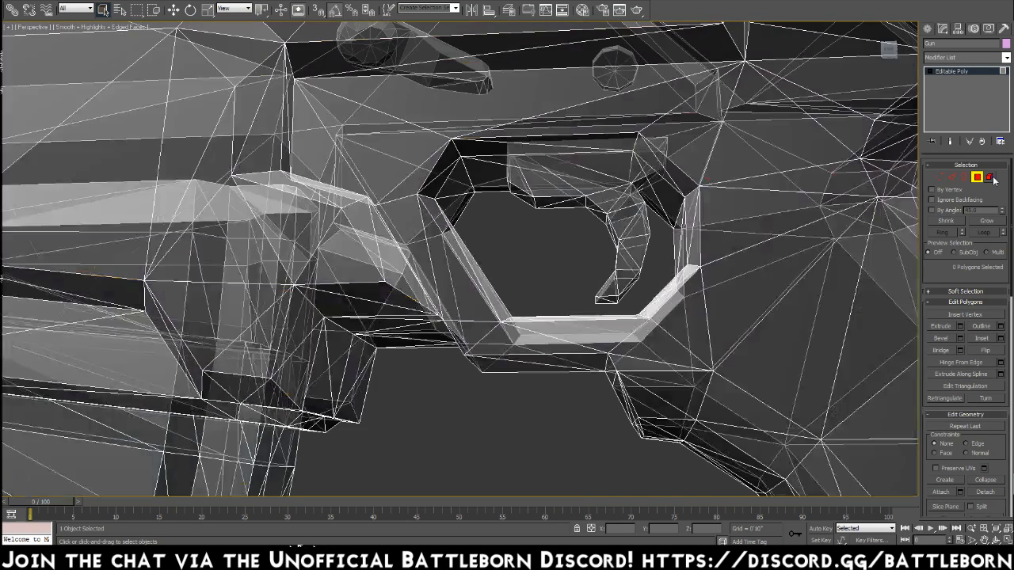
pyautogui.hotkey('ctrl', 'a')
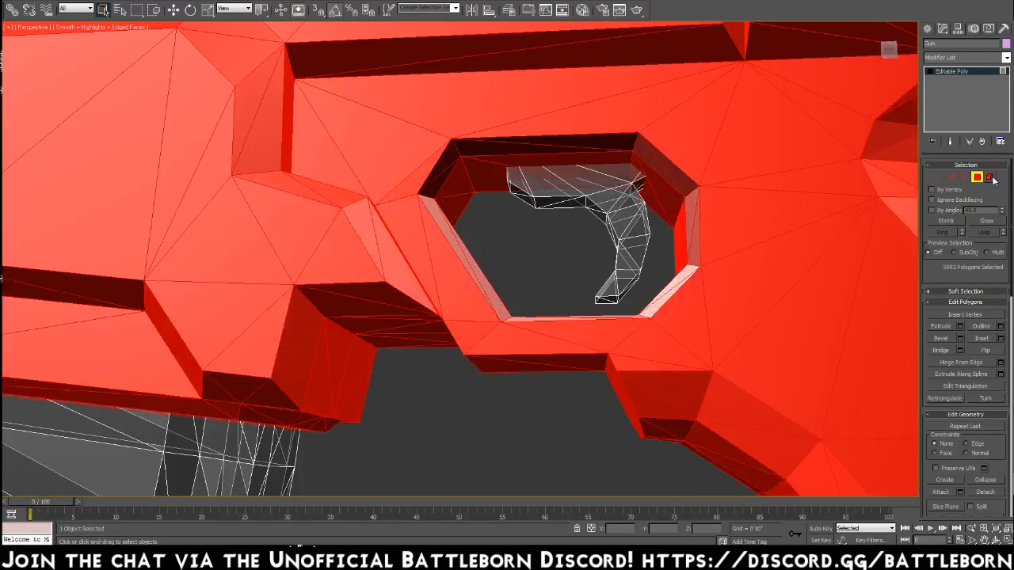
pyautogui.click(990, 178)
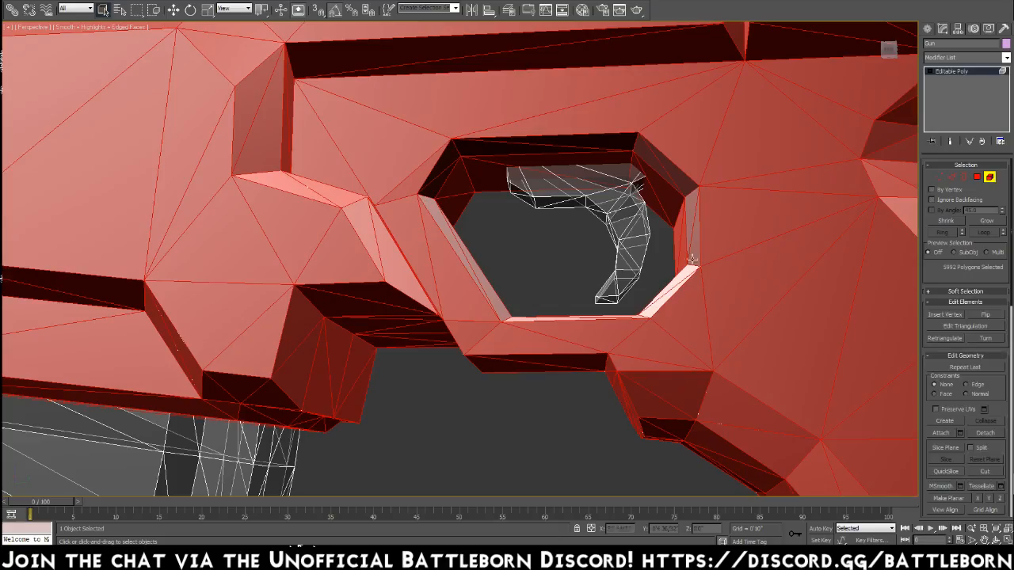
pyautogui.click(630, 208)
pyautogui.moveTo(635, 208)
pyautogui.keyDown('alt'); pyautogui.mouseDown(button='middle')
pyautogui.moveTo(576, 228)
pyautogui.moveTo(648, 235)
pyautogui.moveTo(635, 214)
pyautogui.mouseUp(button='middle'); pyautogui.keyUp('alt')
pyautogui.scroll(-8, 634, 215)
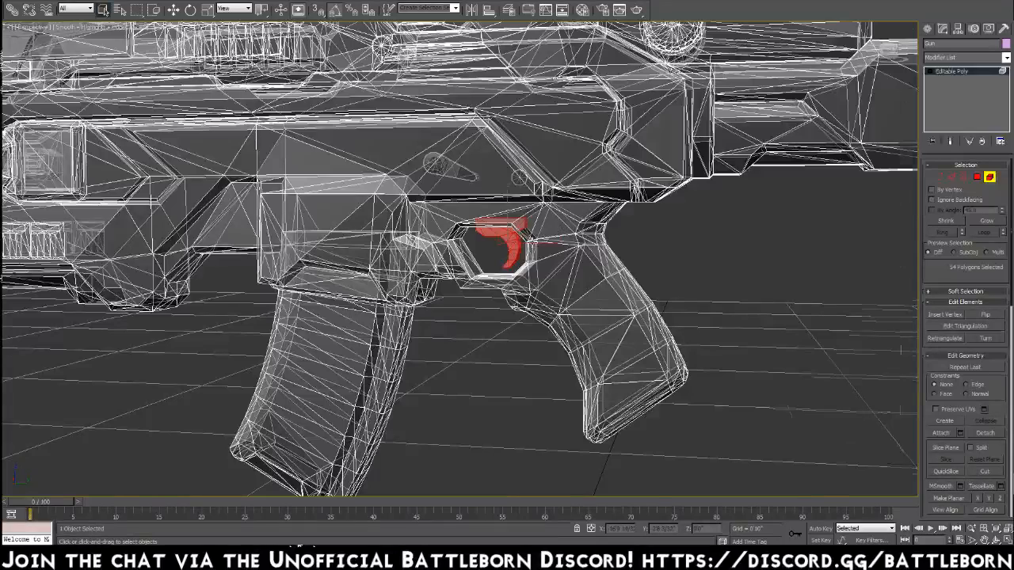
pyautogui.scroll(-3, 450, 212)
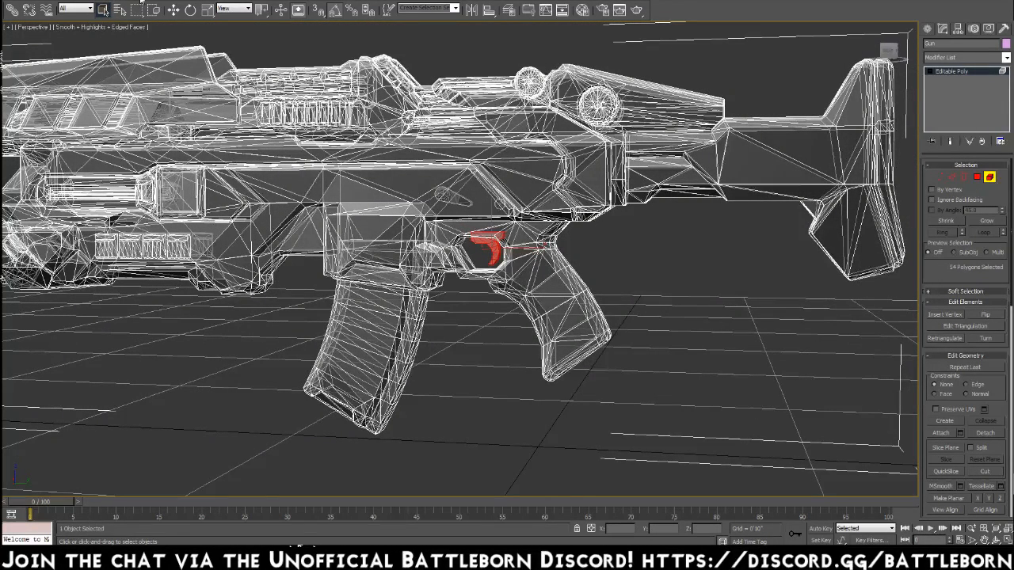
# Create a box primitive on the ground grid beside the lower end of the magazine.
pyautogui.click(138, 3)
pyautogui.moveTo(182, 11)
pyautogui.click(250, 10)
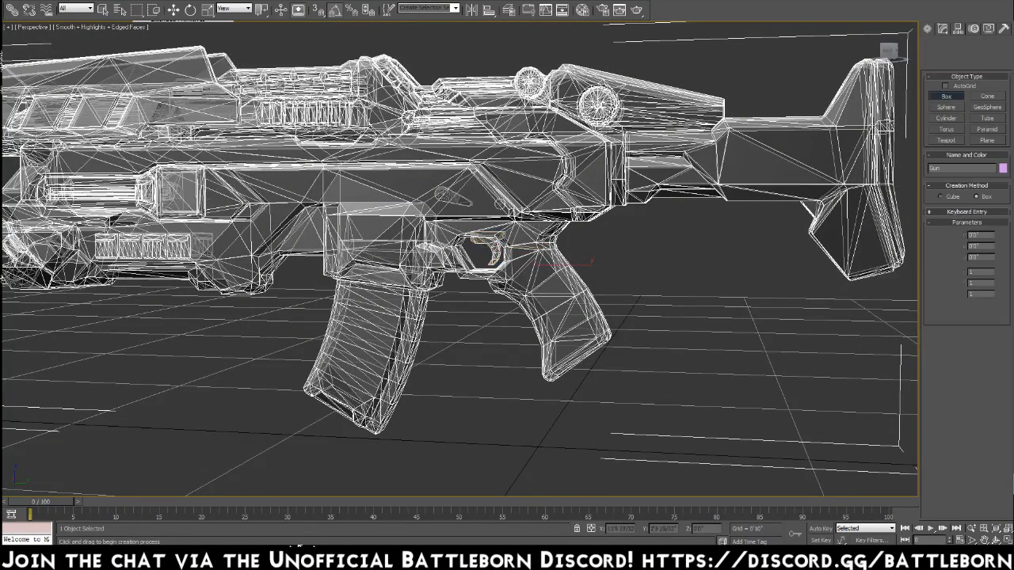
pyautogui.keyDown('alt'); pyautogui.moveTo(532, 434); pyautogui.dragTo(504, 446, button='middle'); pyautogui.keyUp('alt')
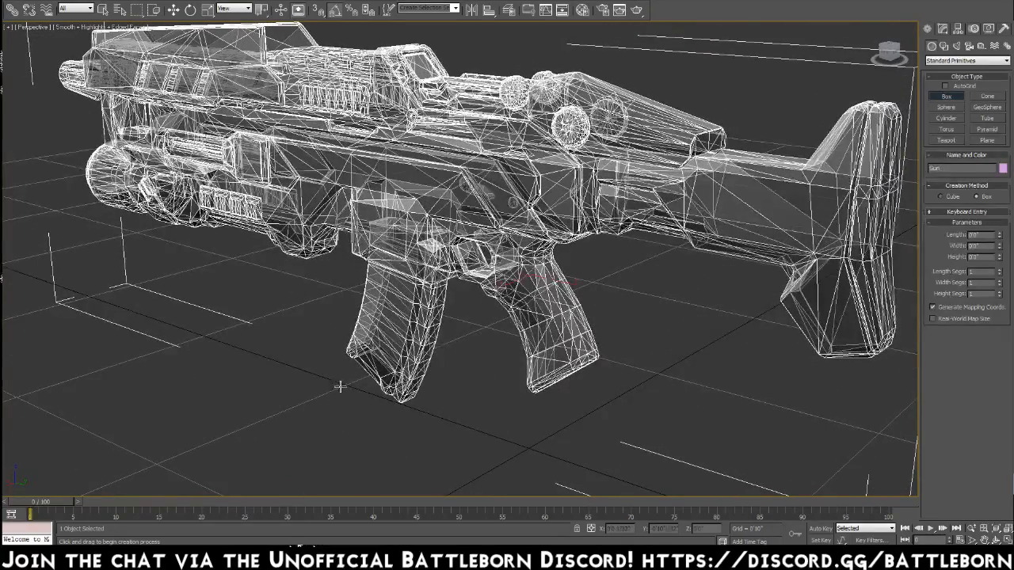
pyautogui.moveTo(341, 385)
pyautogui.mouseDown()
pyautogui.moveTo(315, 373)
pyautogui.moveTo(333, 355)
pyautogui.mouseUp()
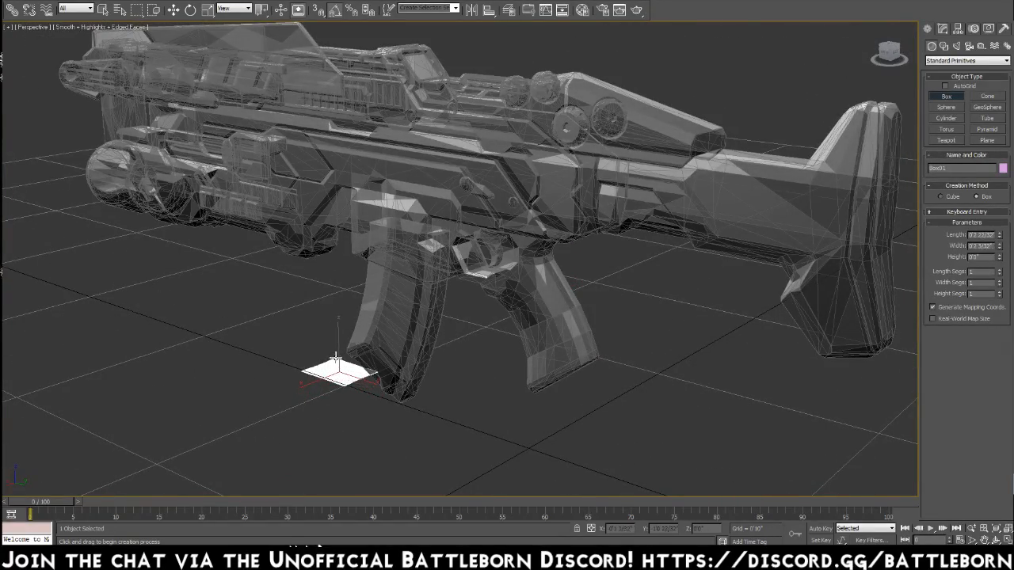
pyautogui.click(339, 327)
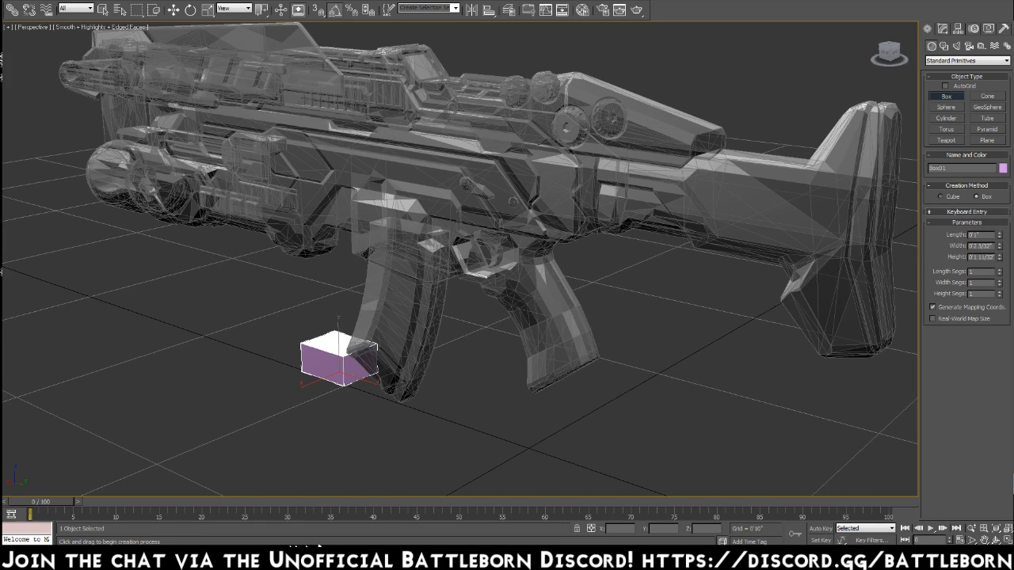
# Set the box's length, width and height to 1 inch each.
pyautogui.press('Tab')
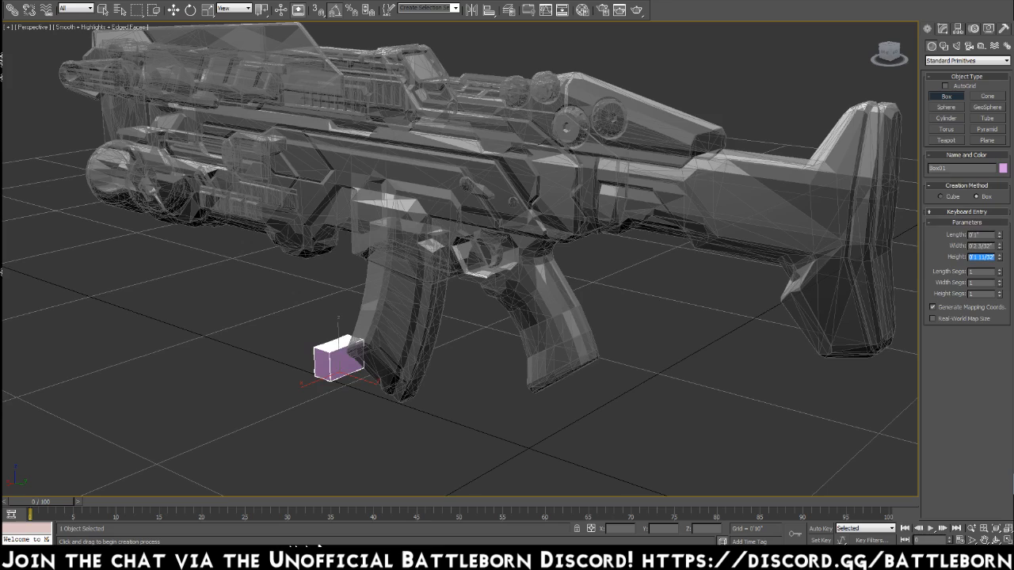
pyautogui.hotkey('shift', 'Tab')
pyautogui.write('1')
pyautogui.press('Tab')
pyautogui.write('1')
pyautogui.press('Tab')
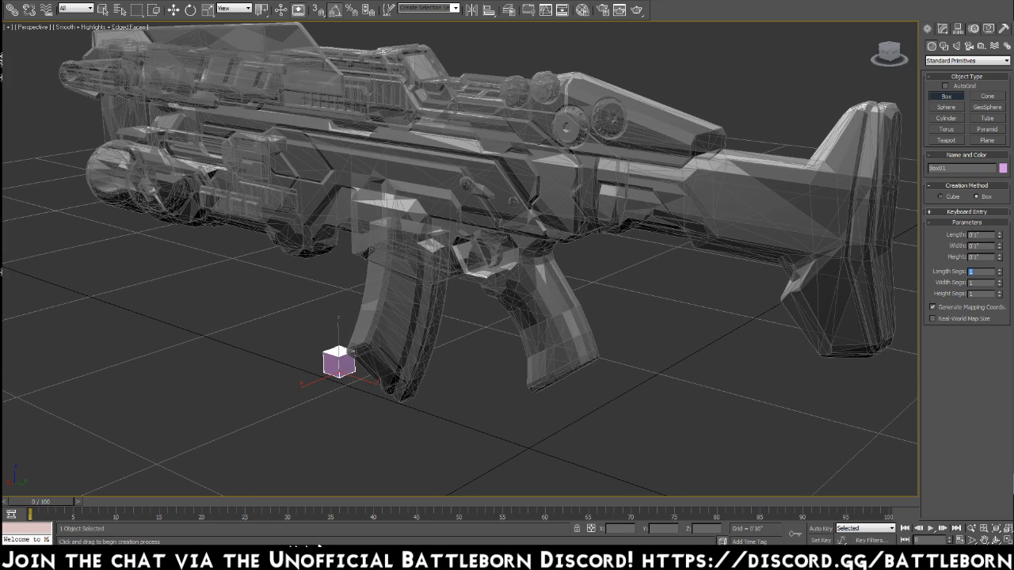
# Set the box's length segments to 1 and ready it for moving.
pyautogui.keyDown('alt'); pyautogui.moveTo(470, 397); pyautogui.dragTo(511, 386, button='middle'); pyautogui.keyUp('alt')
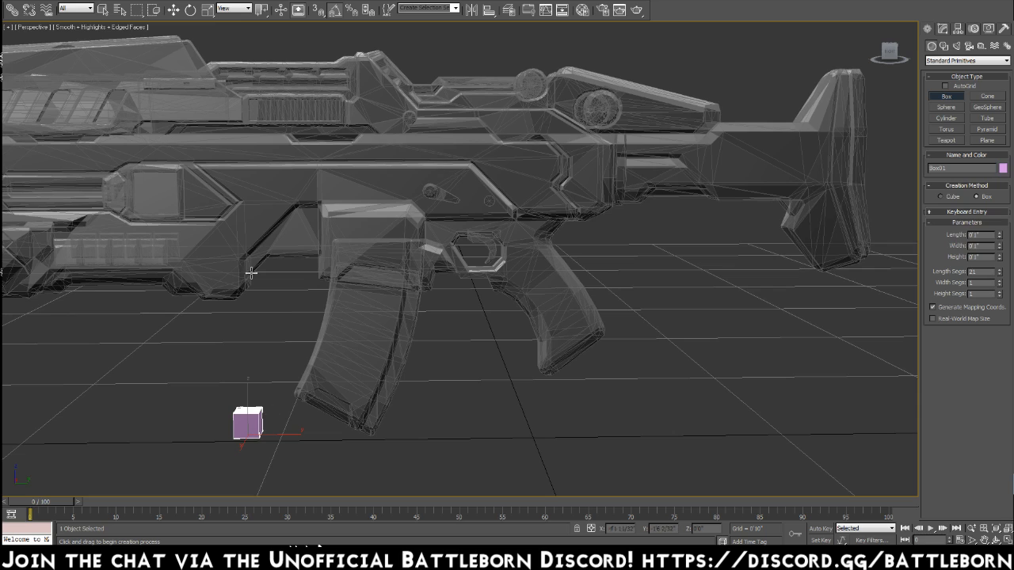
pyautogui.press('w')
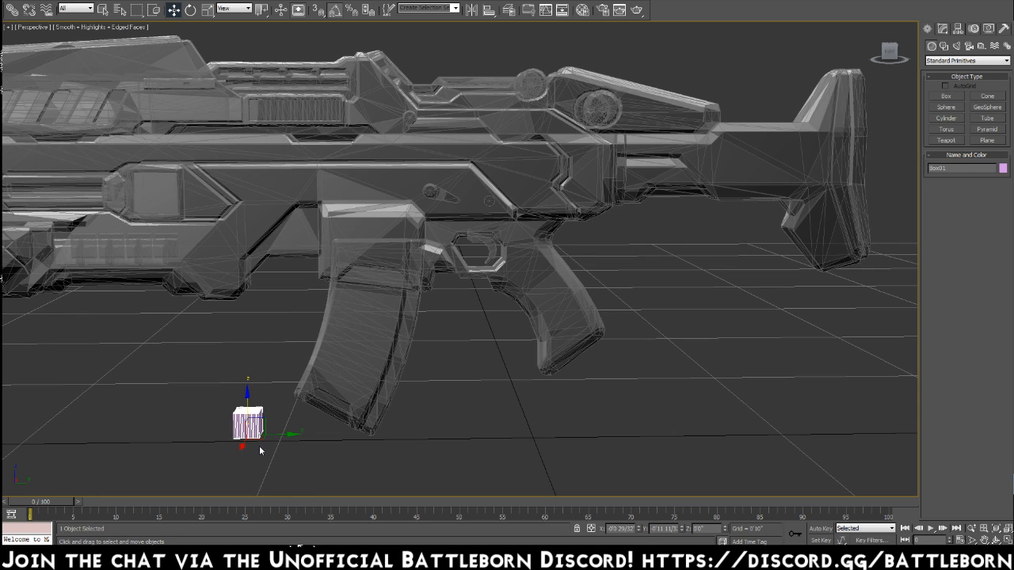
pyautogui.click(943, 29)
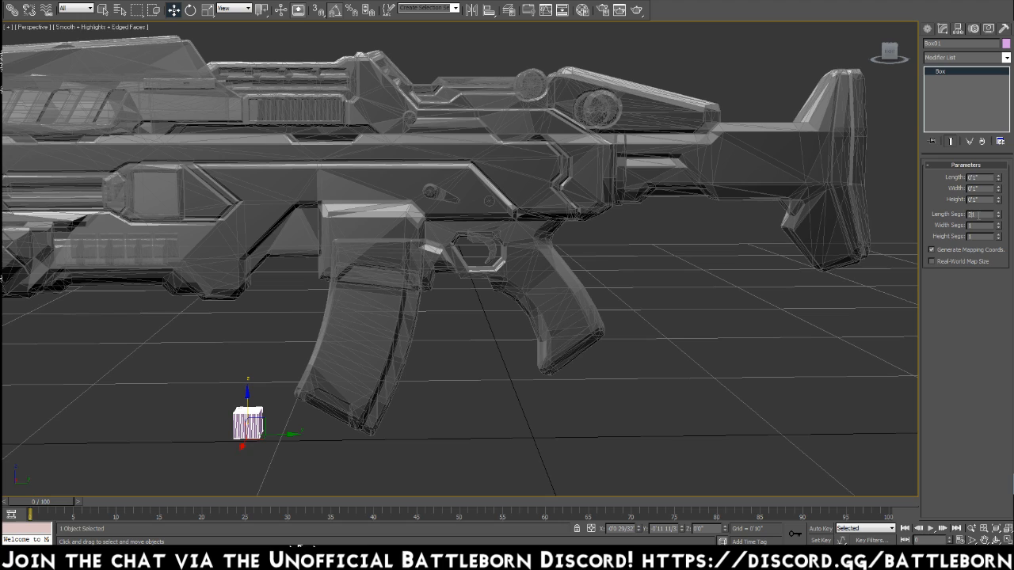
pyautogui.press('Return')
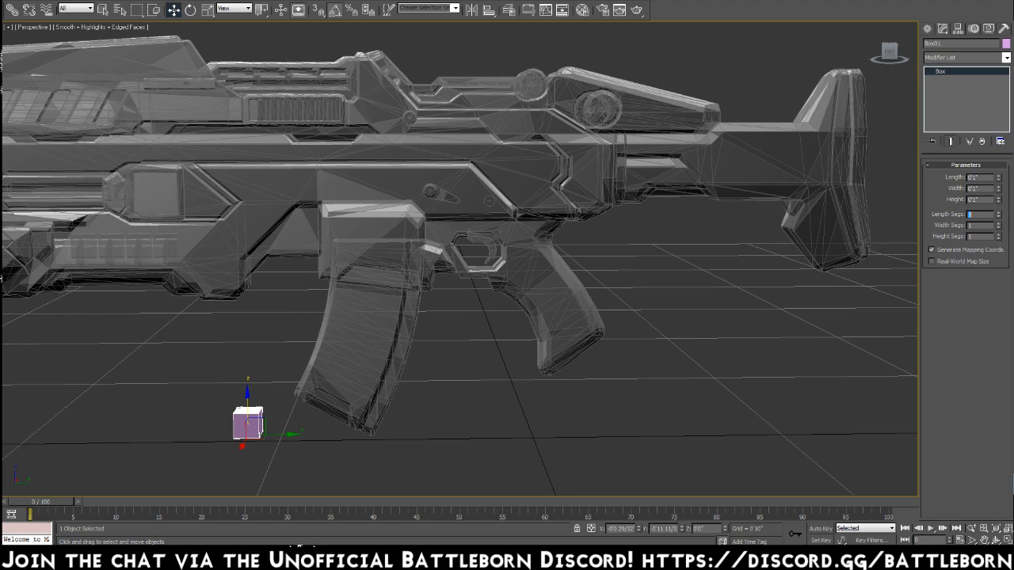
# Move the box up and sideways into the gun so it sits directly in front of the trigger.
pyautogui.moveTo(247, 439); pyautogui.dragTo(378, 469)
pyautogui.moveTo(364, 428); pyautogui.dragTo(363, 219)
pyautogui.moveTo(407, 256); pyautogui.dragTo(499, 259)
pyautogui.keyDown('alt'); pyautogui.moveTo(553, 266); pyautogui.dragTo(469, 265, button='middle'); pyautogui.keyUp('alt')
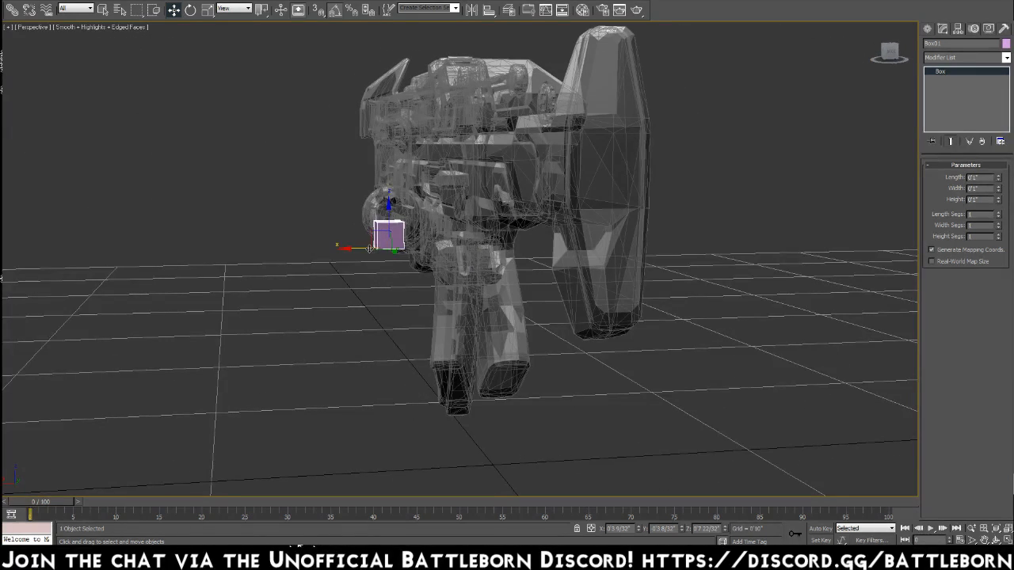
pyautogui.moveTo(357, 249); pyautogui.dragTo(449, 250)
pyautogui.keyDown('alt'); pyautogui.moveTo(477, 268); pyautogui.dragTo(561, 265, button='middle'); pyautogui.keyUp('alt')
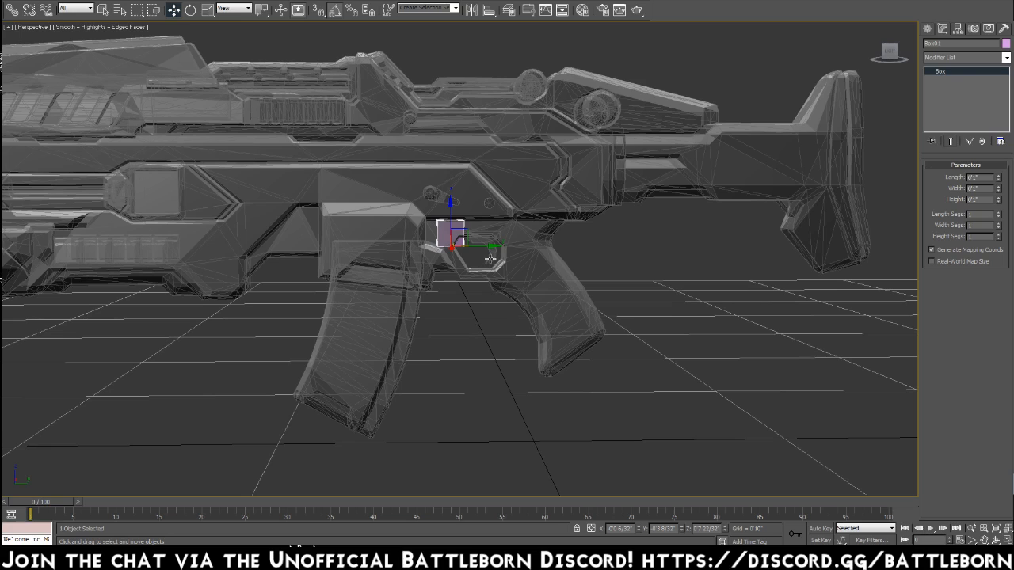
# Select the gun again, return to element mode and frame the selected trigger element in a close-up view.
pyautogui.click(490, 258)
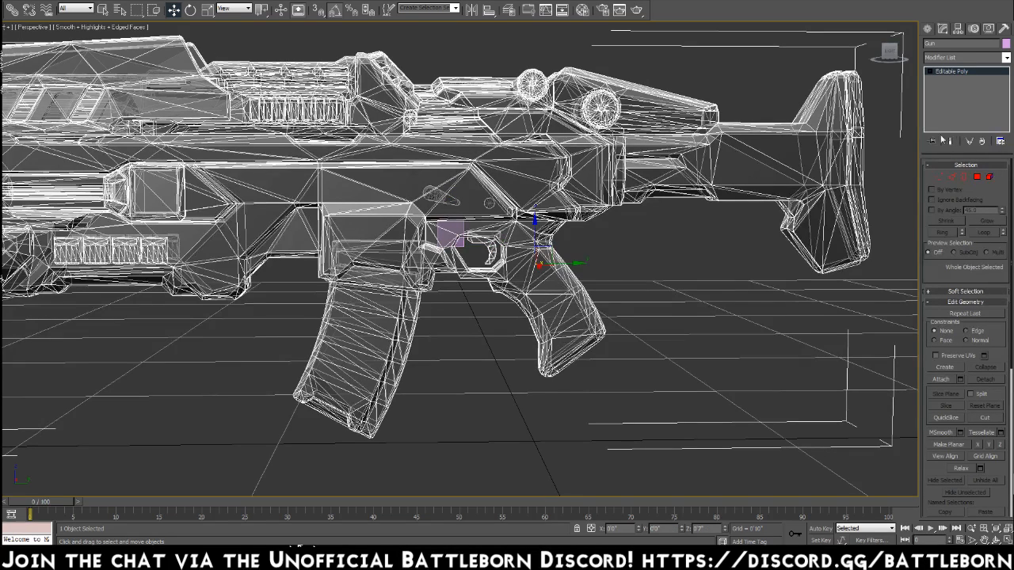
pyautogui.click(990, 176)
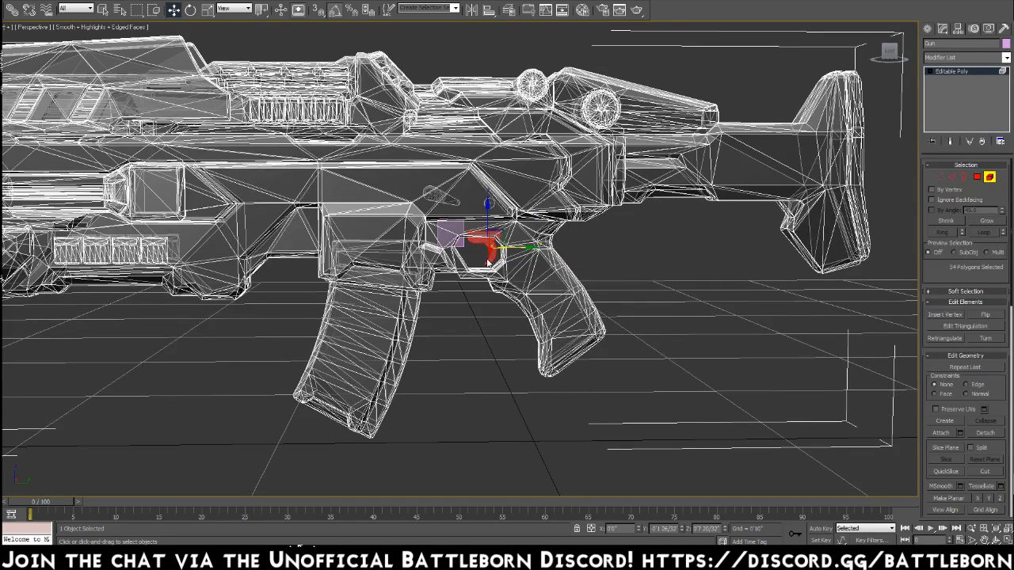
pyautogui.press('z')
pyautogui.keyDown('alt'); pyautogui.moveTo(497, 267); pyautogui.dragTo(674, 195, button='middle'); pyautogui.keyUp('alt')
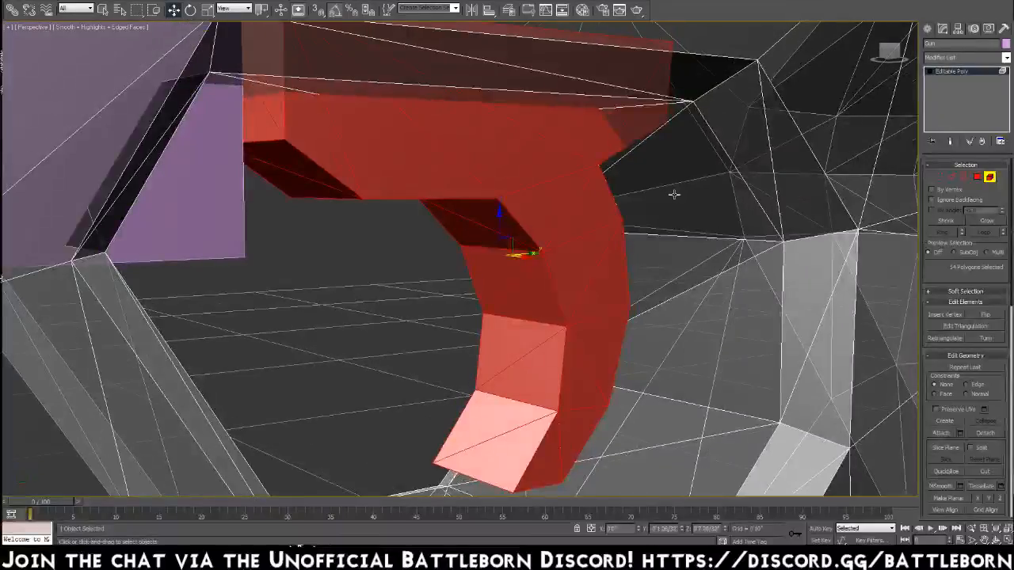
# Examine the trigger and its surroundings, select the gun's main body element, and leave element mode.
pyautogui.scroll(-3, 674, 194)
pyautogui.click(422, 314)
pyautogui.scroll(-5, 425, 317)
pyautogui.keyDown('alt'); pyautogui.moveTo(430, 319); pyautogui.dragTo(555, 208, button='middle'); pyautogui.keyUp('alt')
pyautogui.click(484, 262)
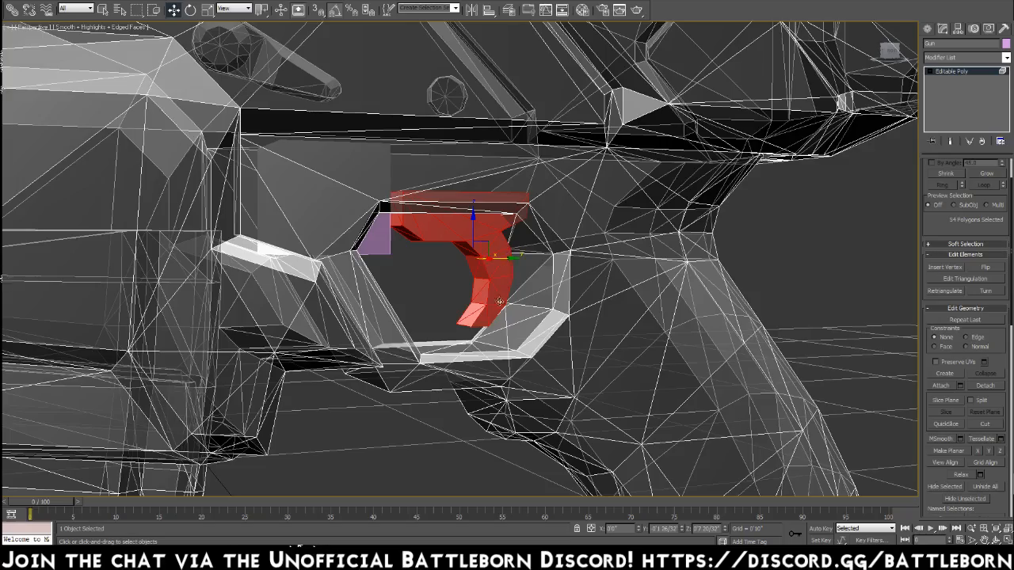
pyautogui.keyDown('alt'); pyautogui.moveTo(473, 299); pyautogui.dragTo(390, 299, button='middle'); pyautogui.keyUp('alt')
pyautogui.click(361, 231)
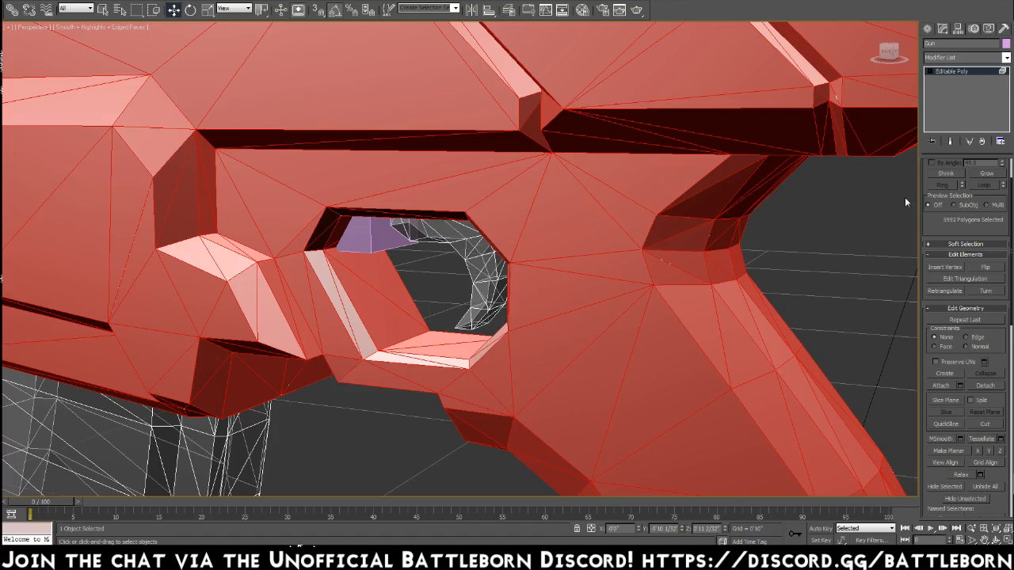
pyautogui.scroll(2, 939, 231)
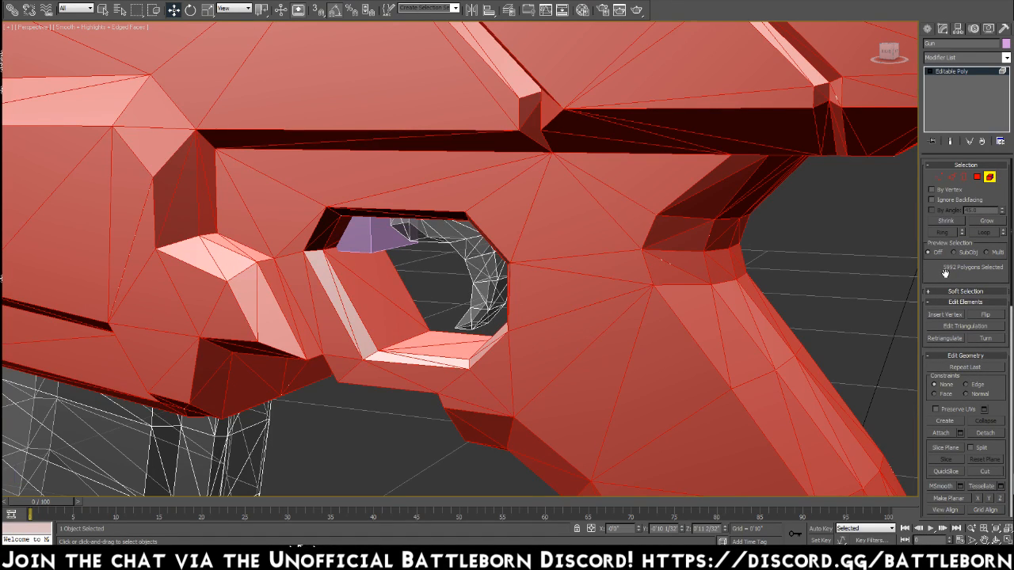
pyautogui.click(989, 177)
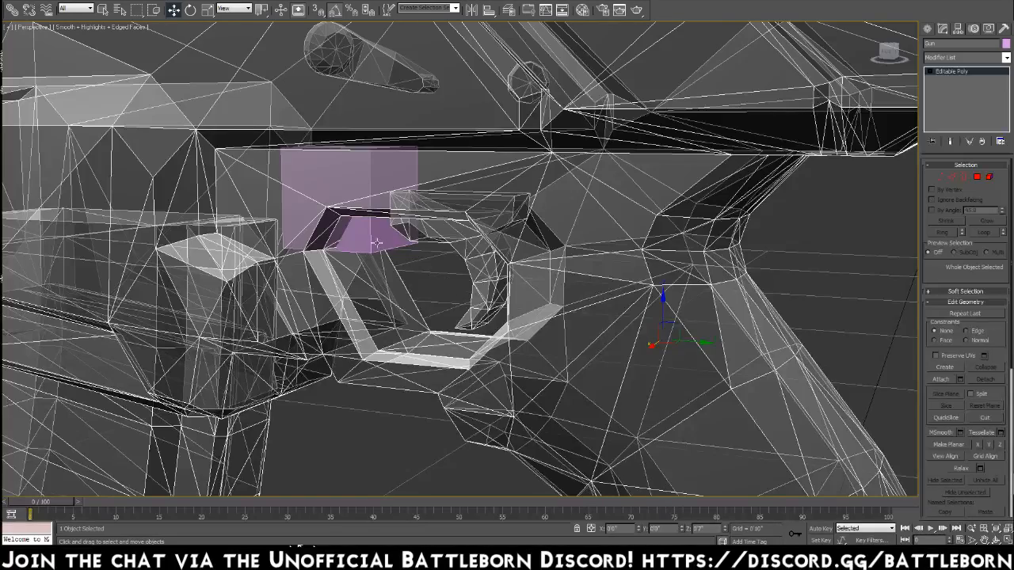
# Move the 1-inch reference box down out of the gun, into the open space between the magazine and the grip.
pyautogui.click(377, 243)
pyautogui.press('z')
pyautogui.scroll(-10, 456, 293)
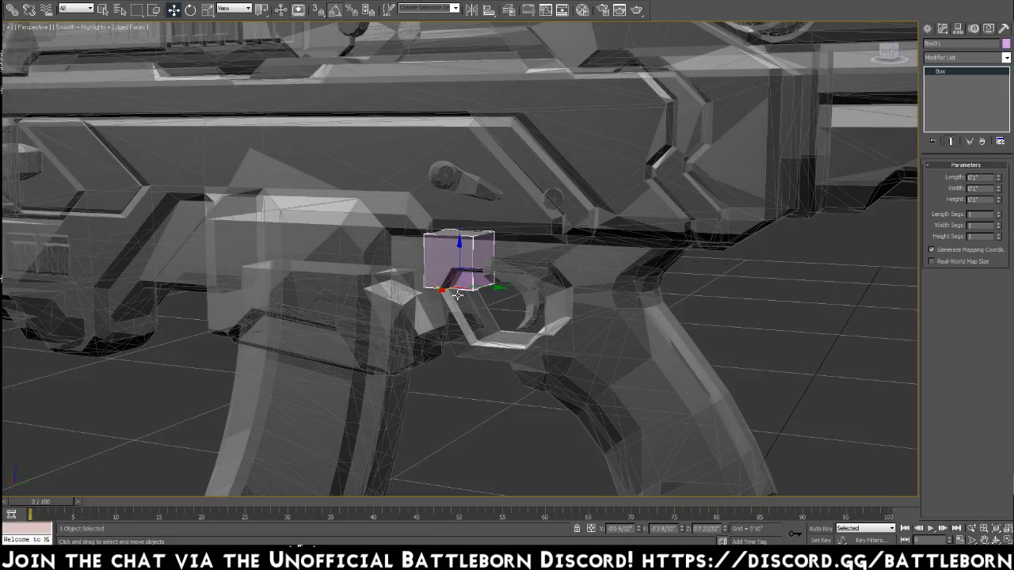
pyautogui.rightClick(472, 273)
pyautogui.press('Escape')
pyautogui.moveTo(471, 273); pyautogui.dragTo(449, 457)
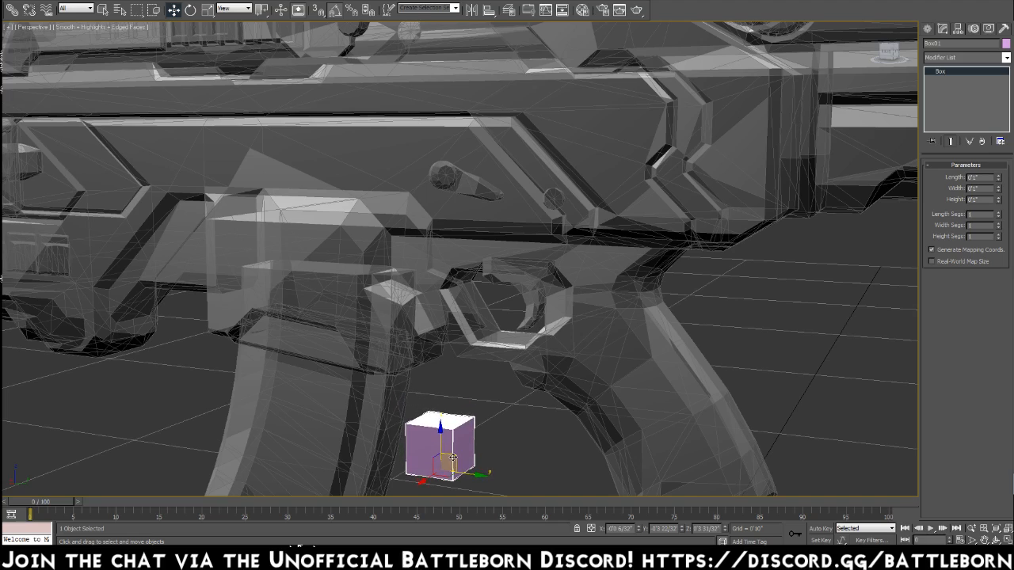
pyautogui.scroll(-5, 400, 420)
pyautogui.scroll(3, 433, 366)
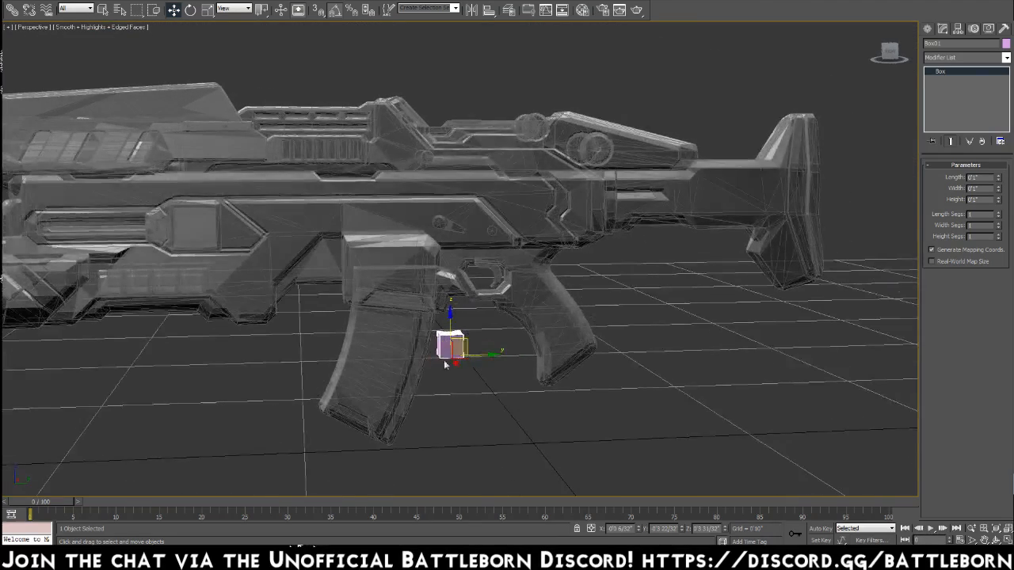
# Select the gun's magazine element and detach it as a separate object named Mag, then leave element mode.
pyautogui.click(392, 358)
pyautogui.click(988, 180)
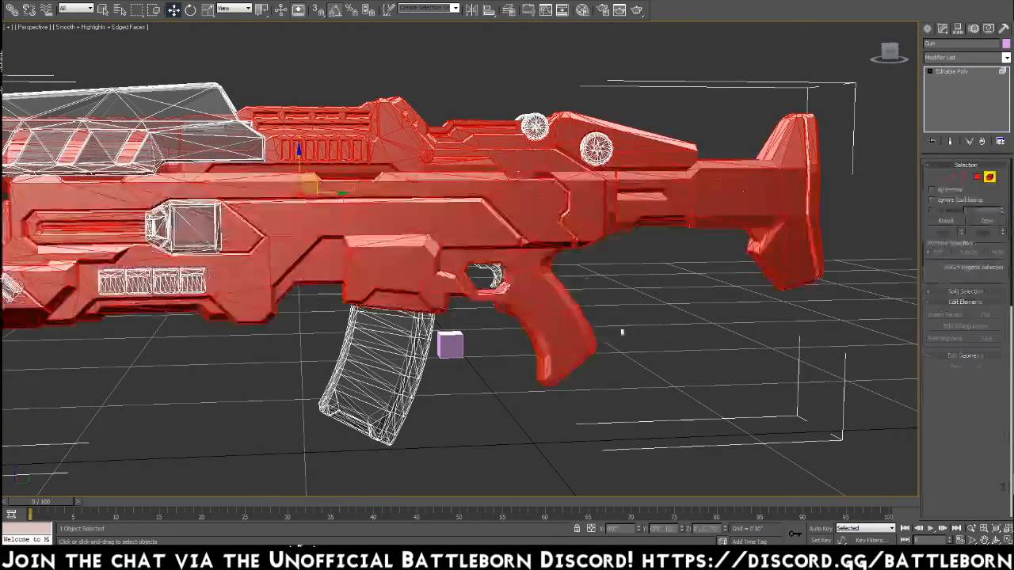
pyautogui.click(372, 356)
pyautogui.press('z')
pyautogui.keyDown('alt'); pyautogui.moveTo(491, 265); pyautogui.dragTo(671, 105, button='middle'); pyautogui.keyUp('alt')
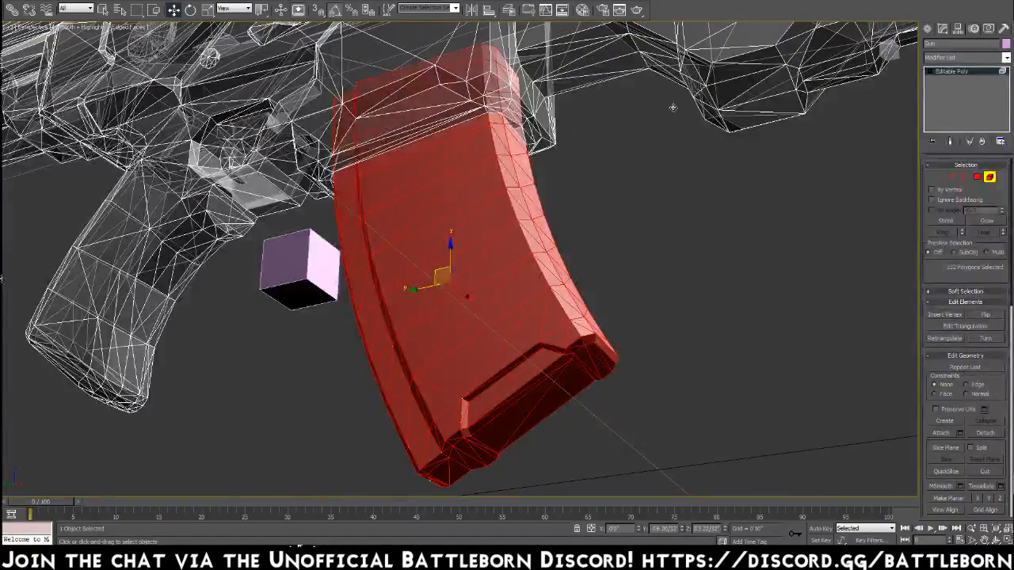
pyautogui.moveTo(469, 298); pyautogui.dragTo(669, 338)
pyautogui.keyDown('alt'); pyautogui.moveTo(613, 294); pyautogui.dragTo(533, 219, button='middle'); pyautogui.keyUp('alt')
pyautogui.moveTo(325, 114)
pyautogui.keyDown('alt'); pyautogui.mouseDown(button='middle')
pyautogui.moveTo(337, 121)
pyautogui.moveTo(341, 111)
pyautogui.moveTo(319, 111)
pyautogui.mouseUp(button='middle'); pyautogui.keyUp('alt')
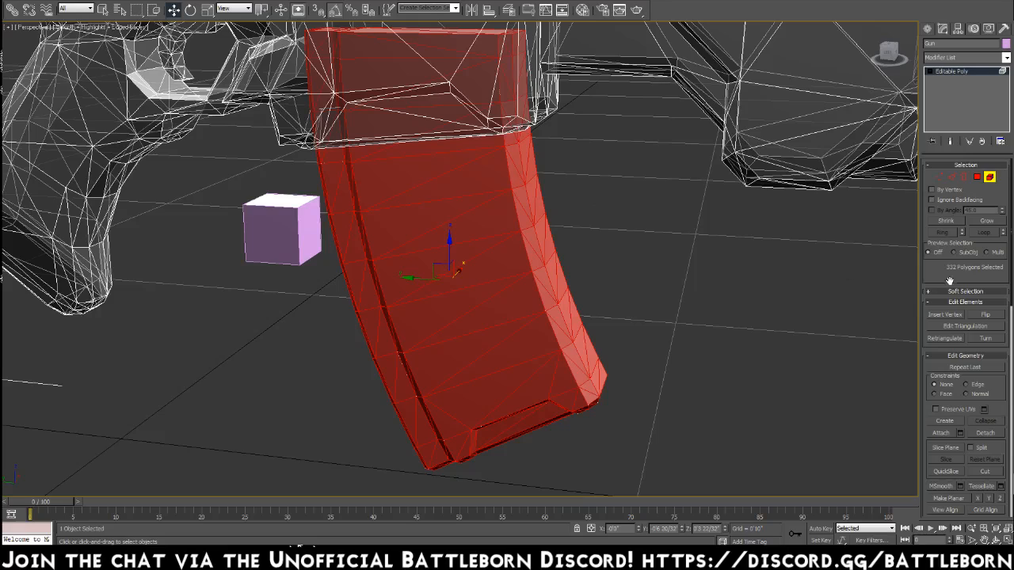
pyautogui.click(986, 435)
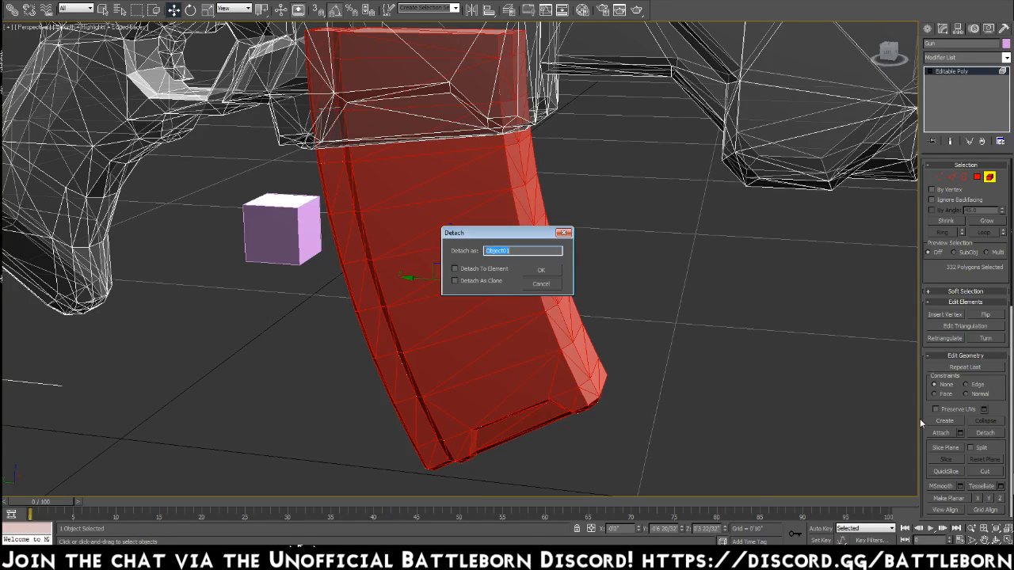
pyautogui.write('Ma')
pyautogui.press('Return')
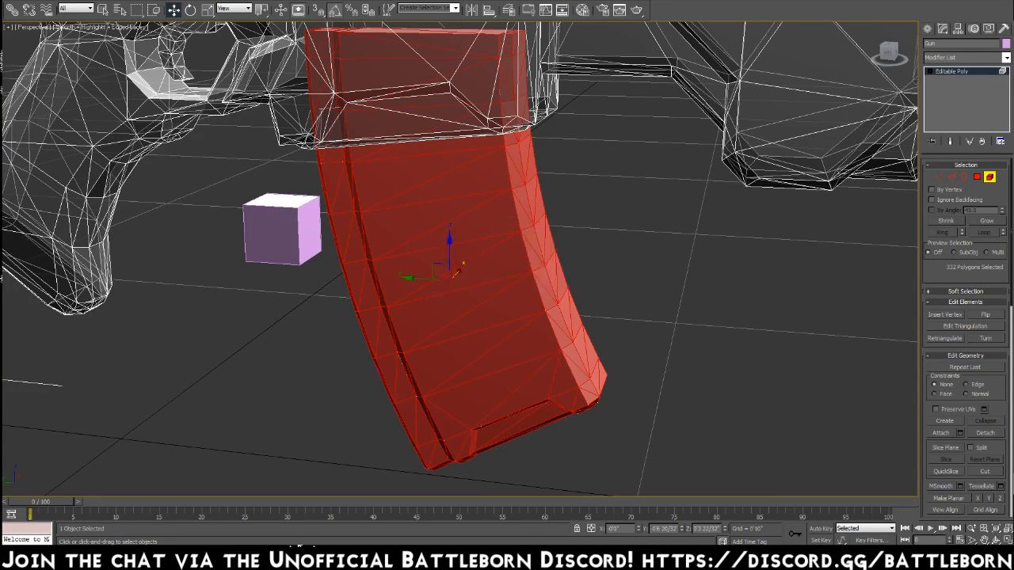
pyautogui.click(989, 177)
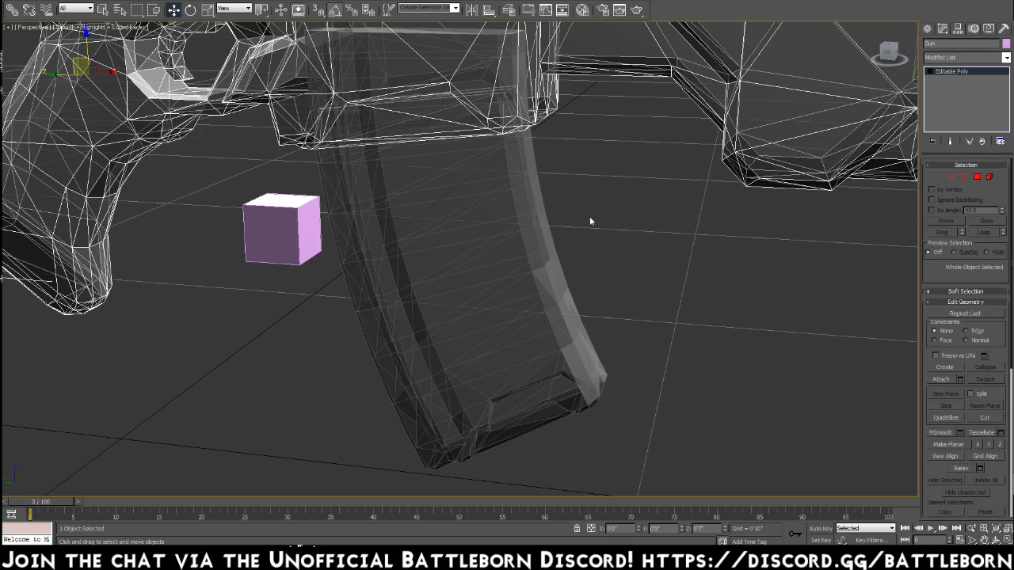
# Delete the polygons of the detached magazine's upper section, which sits inside the gun body, and leave polygon mode.
pyautogui.click(513, 228)
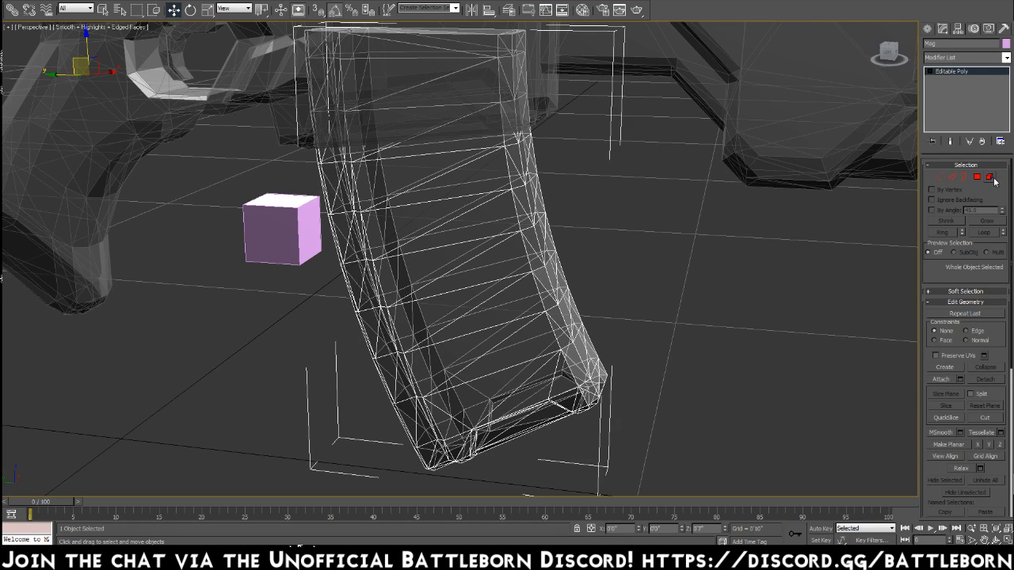
pyautogui.click(977, 179)
pyautogui.moveTo(525, 175); pyautogui.dragTo(593, 323, button='middle')
pyautogui.moveTo(420, 196); pyautogui.dragTo(292, 252)
pyautogui.keyDown('alt'); pyautogui.moveTo(459, 304); pyautogui.dragTo(303, 281, button='middle'); pyautogui.keyUp('alt')
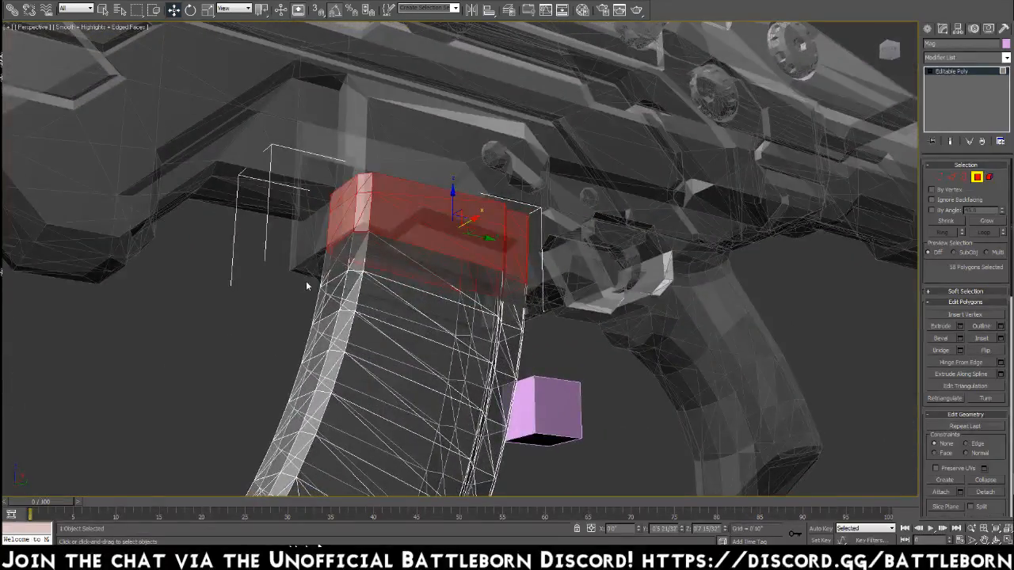
pyautogui.click(305, 281)
pyautogui.keyDown('alt'); pyautogui.moveTo(369, 285); pyautogui.dragTo(339, 311, button='middle'); pyautogui.keyUp('alt')
pyautogui.scroll(-2, 380, 341)
pyautogui.keyDown('alt'); pyautogui.moveTo(380, 340); pyautogui.dragTo(531, 335, button='middle'); pyautogui.keyUp('alt')
pyautogui.scroll(4, 448, 333)
pyautogui.scroll(-3, 602, 271)
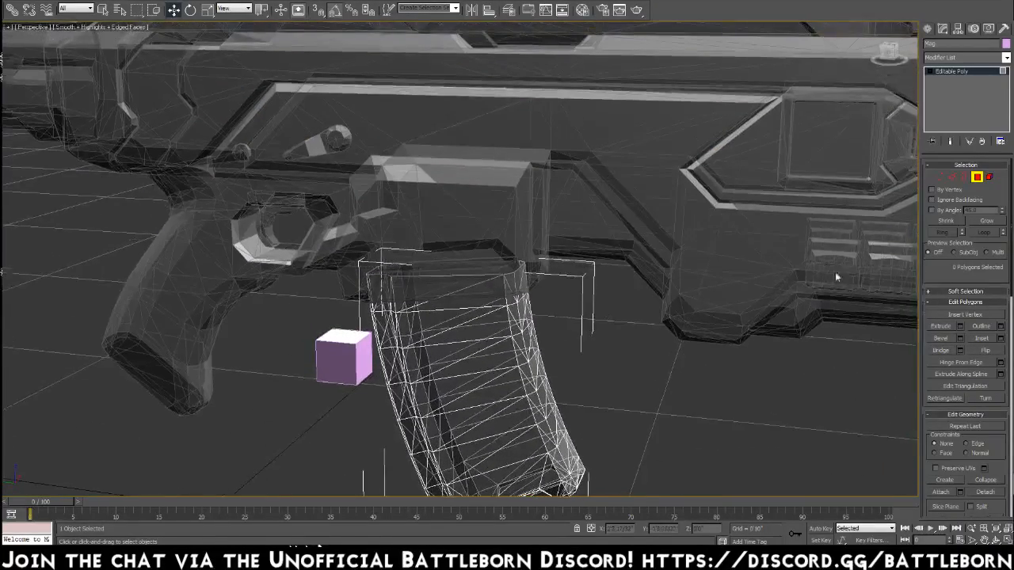
pyautogui.click(977, 177)
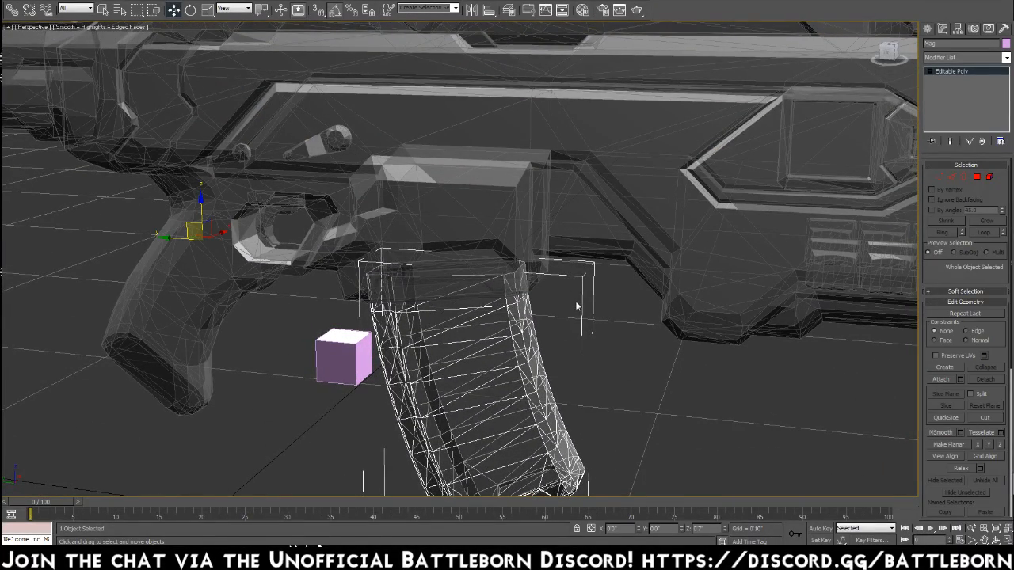
# Reselect the gun in element mode and inspect the small lever element above the trigger guard.
pyautogui.press('z')
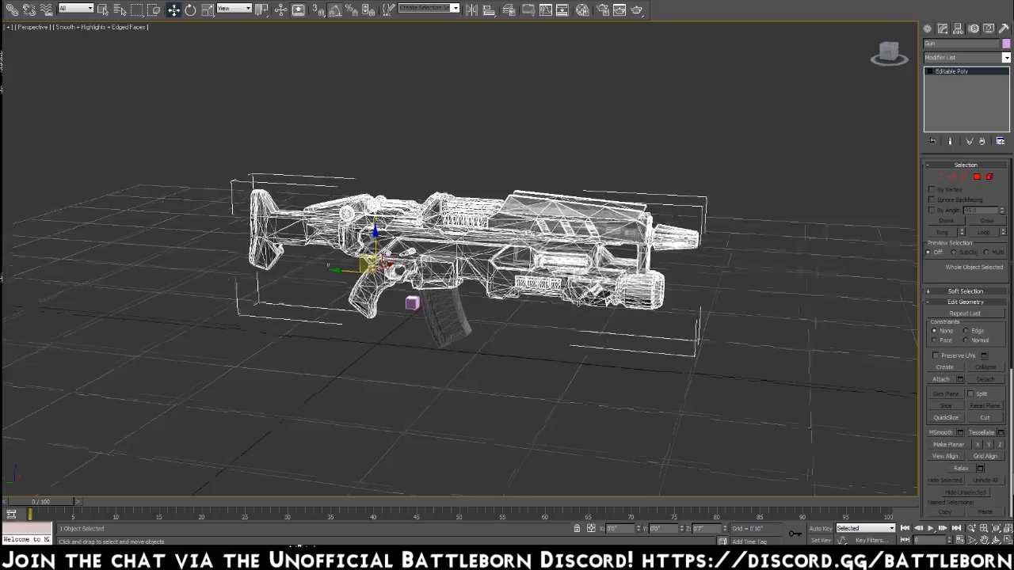
pyautogui.keyDown('alt'); pyautogui.moveTo(579, 303); pyautogui.dragTo(337, 305, button='middle'); pyautogui.keyUp('alt')
pyautogui.scroll(6, 576, 339)
pyautogui.keyDown('alt'); pyautogui.moveTo(575, 339); pyautogui.dragTo(513, 253, button='middle'); pyautogui.keyUp('alt')
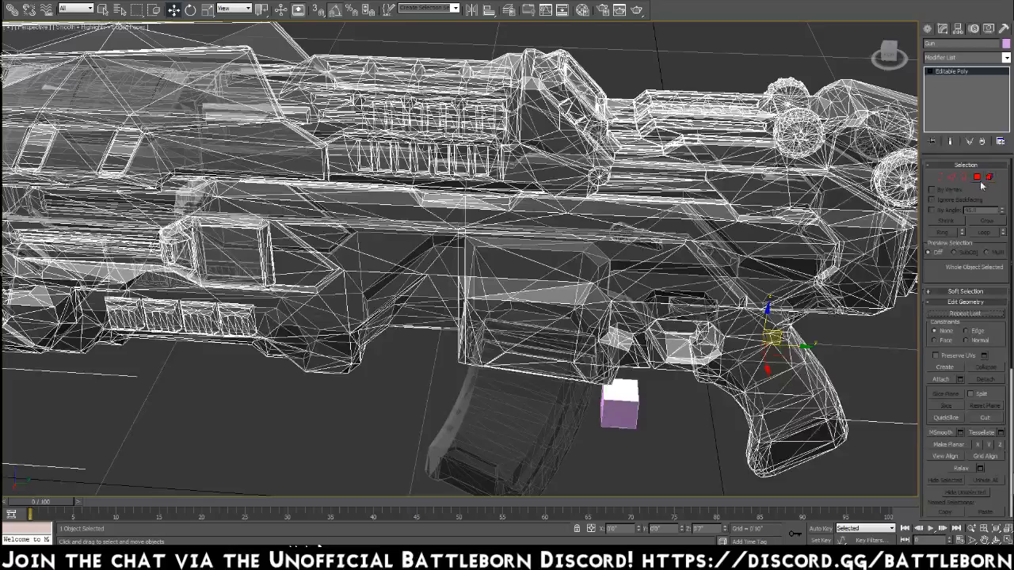
pyautogui.click(989, 178)
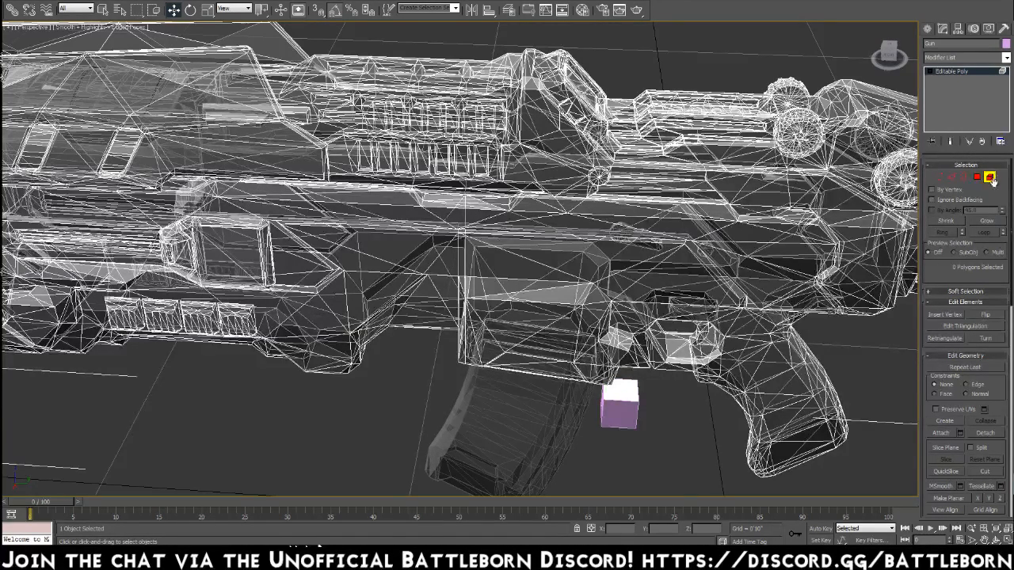
pyautogui.keyDown('alt'); pyautogui.moveTo(660, 297); pyautogui.dragTo(464, 258, button='middle'); pyautogui.keyUp('alt')
pyautogui.click(316, 249)
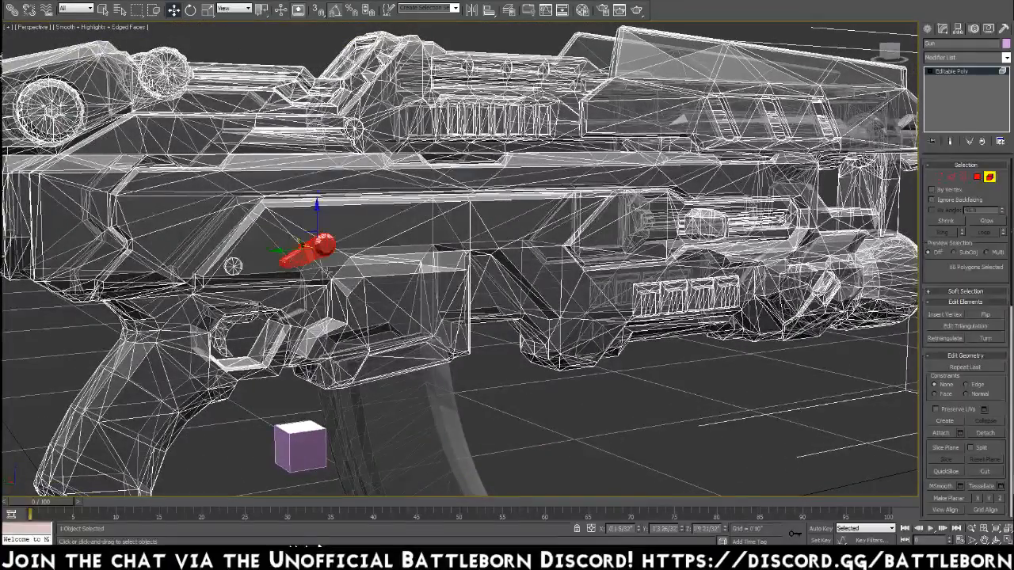
pyautogui.click(361, 274)
# Try removing the rear round knob element to examine the surface behind it, and undo the removal.
pyautogui.keyDown('alt'); pyautogui.moveTo(404, 270); pyautogui.dragTo(495, 374, button='middle'); pyautogui.keyUp('alt')
pyautogui.moveTo(383, 335); pyautogui.dragTo(435, 350, button='middle')
pyautogui.click(238, 236)
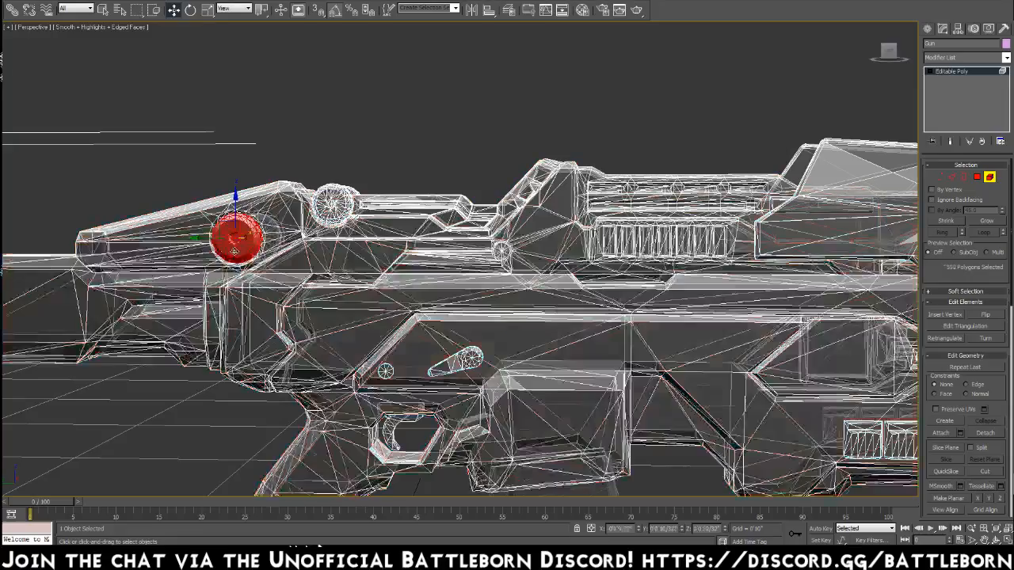
pyautogui.press('z')
pyautogui.hotkey('alt', 'h')
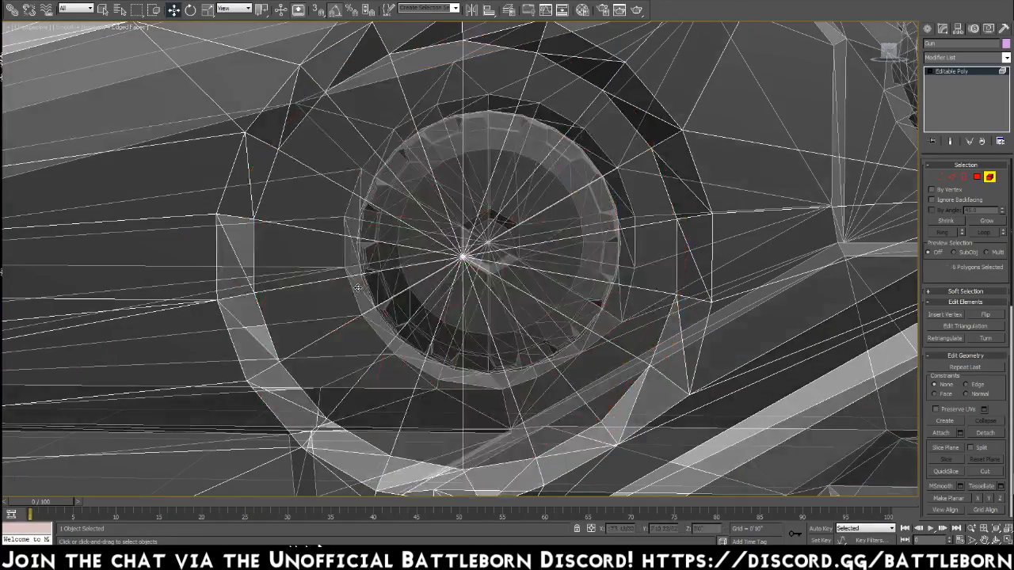
pyautogui.keyDown('alt'); pyautogui.moveTo(362, 281); pyautogui.dragTo(320, 291, button='middle'); pyautogui.keyUp('alt')
pyautogui.hotkey('ctrl', 'z')
pyautogui.keyDown('alt'); pyautogui.moveTo(401, 335); pyautogui.dragTo(490, 345, button='middle'); pyautogui.keyUp('alt')
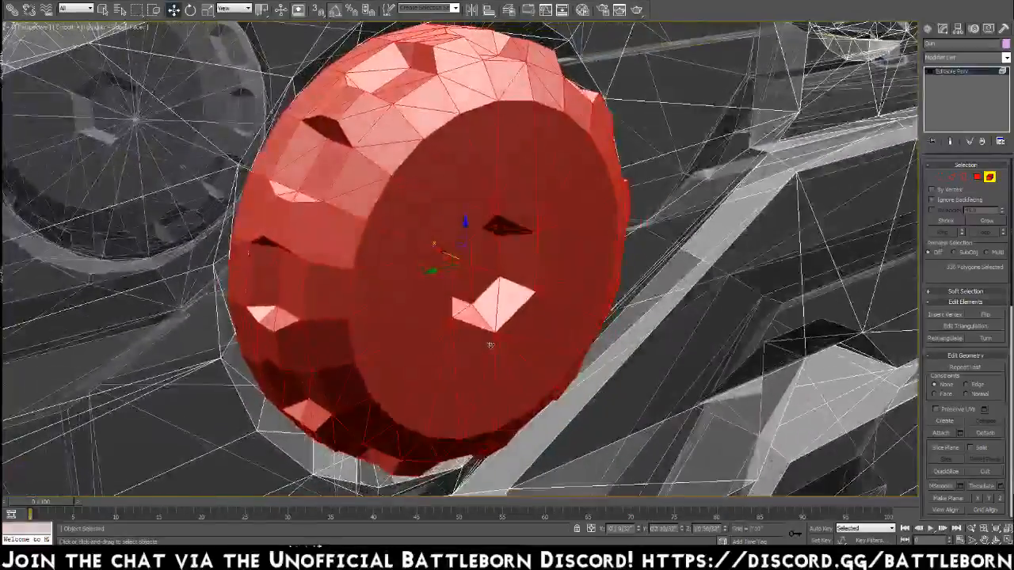
pyautogui.scroll(-8, 489, 345)
# Frame the forward round knob element, delete it to examine the mesh behind it, and undo the deletion.
pyautogui.keyDown('alt'); pyautogui.moveTo(539, 248); pyautogui.dragTo(621, 231, button='middle'); pyautogui.keyUp('alt')
pyautogui.moveTo(556, 378)
pyautogui.keyDown('alt'); pyautogui.mouseDown()
pyautogui.moveTo(491, 369)
pyautogui.moveTo(561, 364)
pyautogui.mouseUp(); pyautogui.keyUp('alt')
pyautogui.click(542, 222)
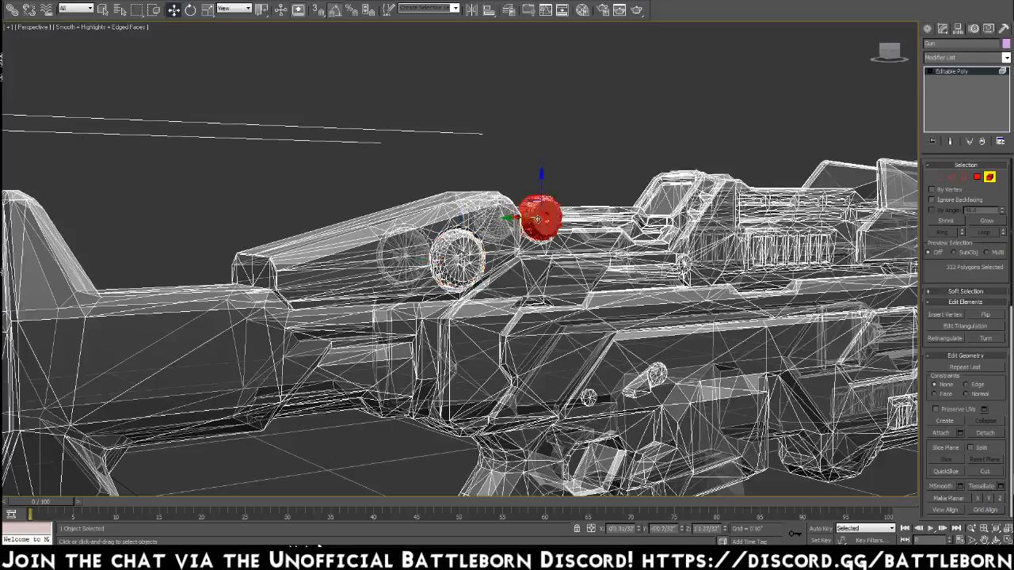
pyautogui.press('z')
pyautogui.keyDown('alt'); pyautogui.moveTo(544, 226); pyautogui.dragTo(466, 238, button='middle'); pyautogui.keyUp('alt')
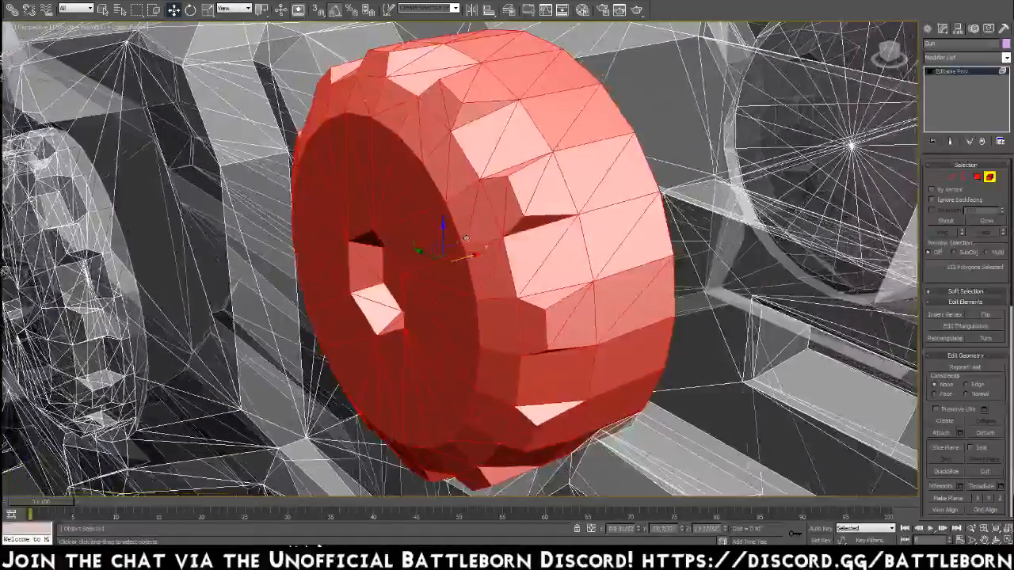
pyautogui.press('Delete')
pyautogui.keyDown('alt'); pyautogui.moveTo(507, 314); pyautogui.dragTo(559, 290, button='middle'); pyautogui.keyUp('alt')
pyautogui.hotkey('ctrl', 'z')
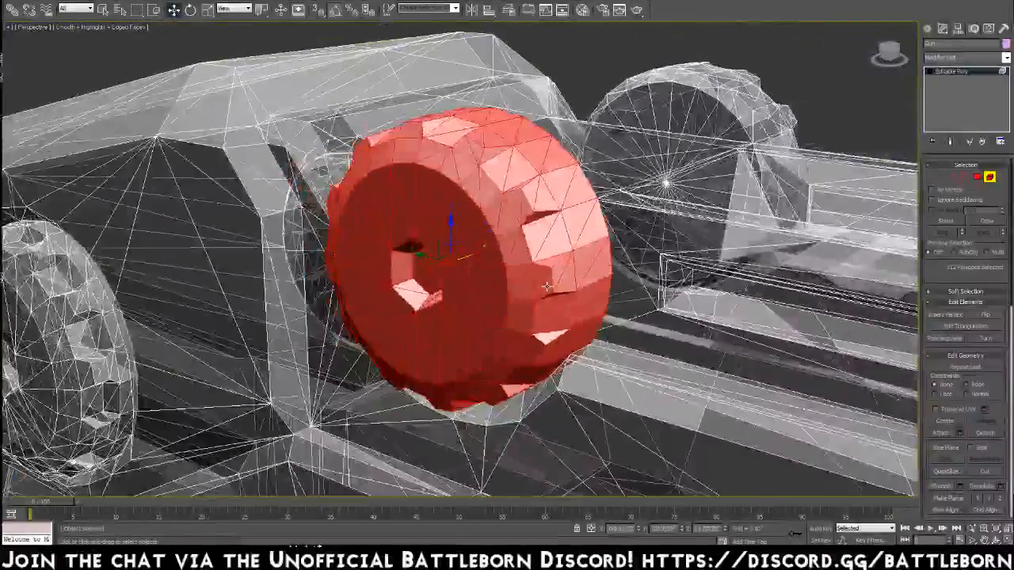
pyautogui.scroll(-8, 560, 290)
pyautogui.scroll(-3, 504, 467)
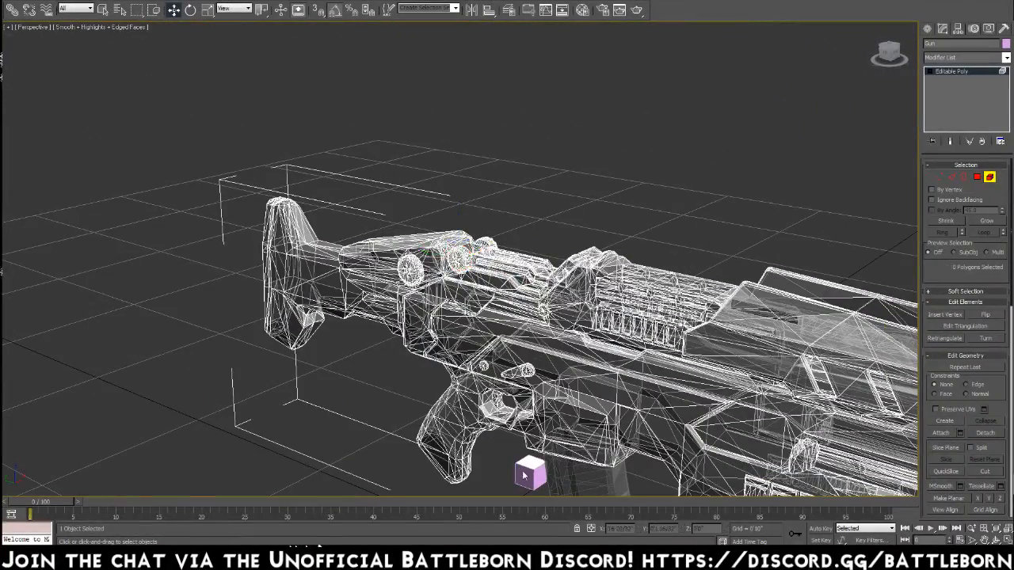
# Leave element mode, move the 1-inch box up between the round knobs on top of the gun, and compare their sizes.
pyautogui.click(989, 177)
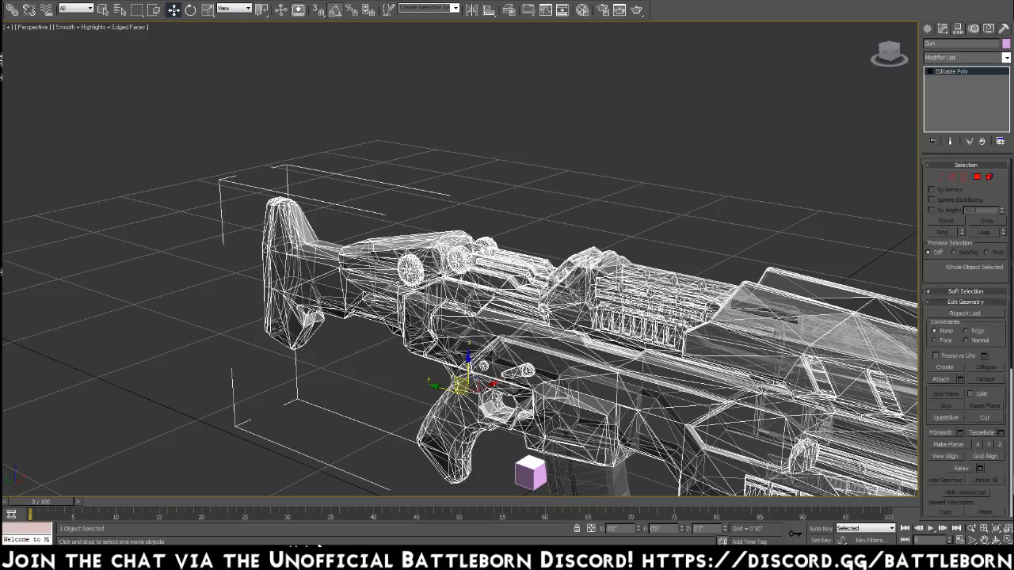
pyautogui.click(524, 475)
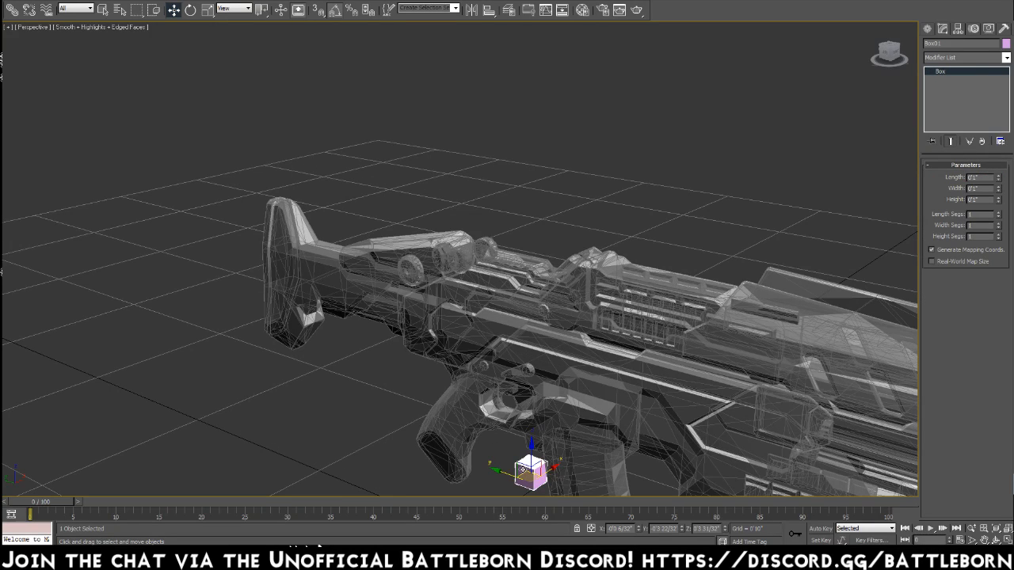
pyautogui.moveTo(522, 470); pyautogui.dragTo(442, 237)
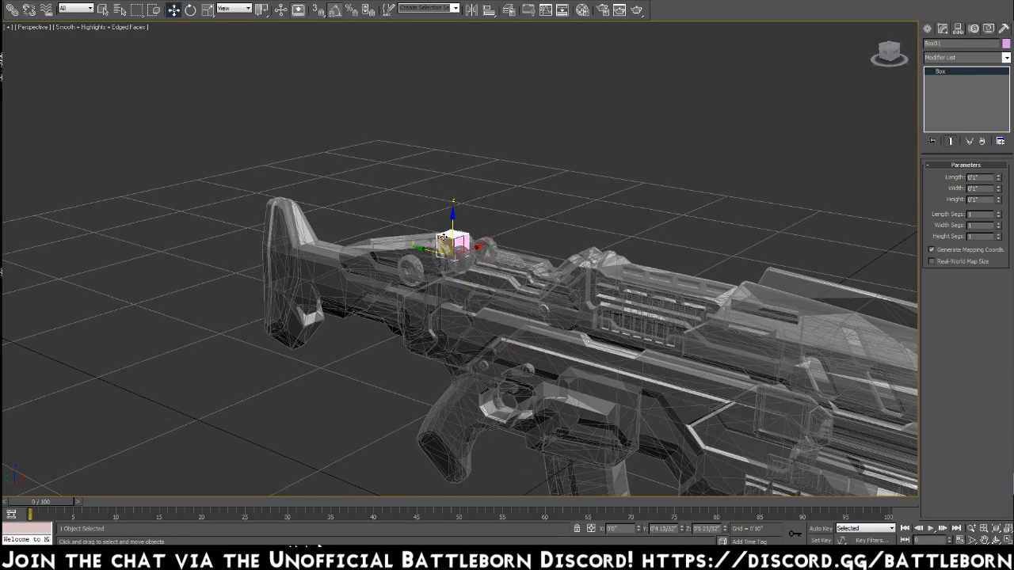
pyautogui.press('z')
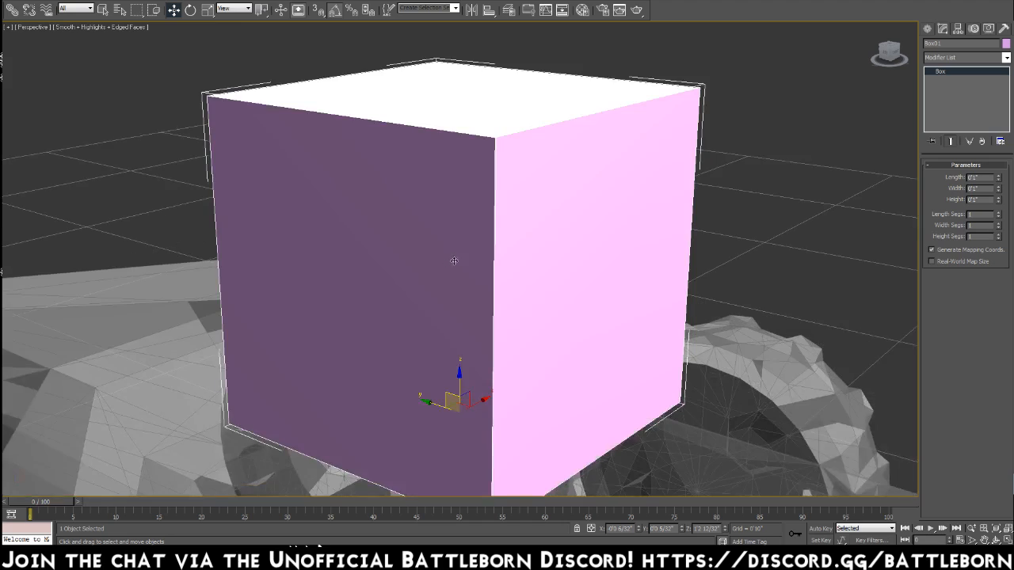
pyautogui.scroll(-7, 454, 259)
pyautogui.moveTo(567, 416); pyautogui.dragTo(498, 346, button='middle')
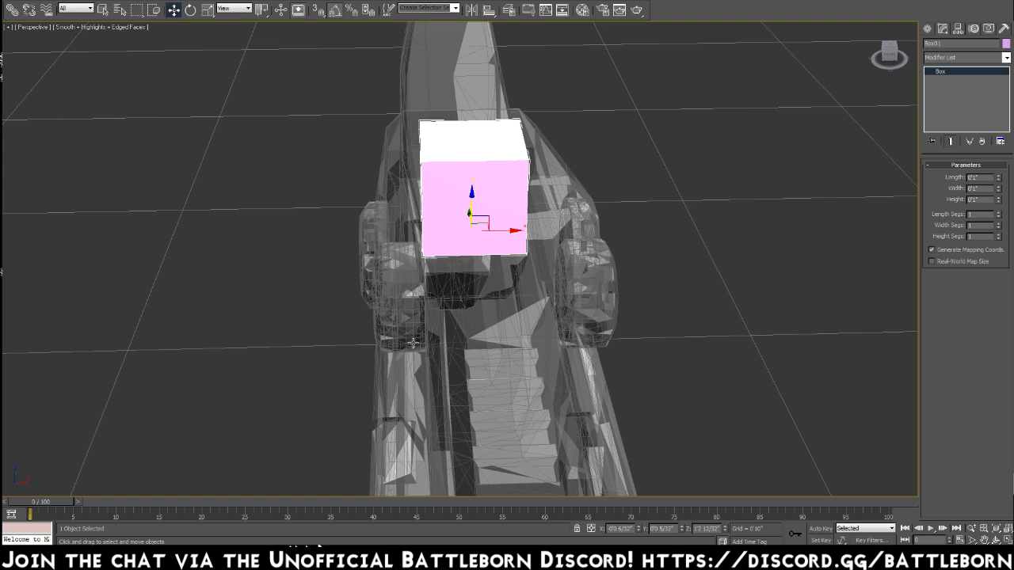
pyautogui.keyDown('alt'); pyautogui.moveTo(414, 334); pyautogui.dragTo(435, 277, button='middle'); pyautogui.keyUp('alt')
pyautogui.keyDown('alt'); pyautogui.moveTo(460, 351); pyautogui.dragTo(575, 381, button='middle'); pyautogui.keyUp('alt')
pyautogui.keyDown('alt'); pyautogui.moveTo(560, 378); pyautogui.dragTo(610, 279, button='middle'); pyautogui.keyUp('alt')
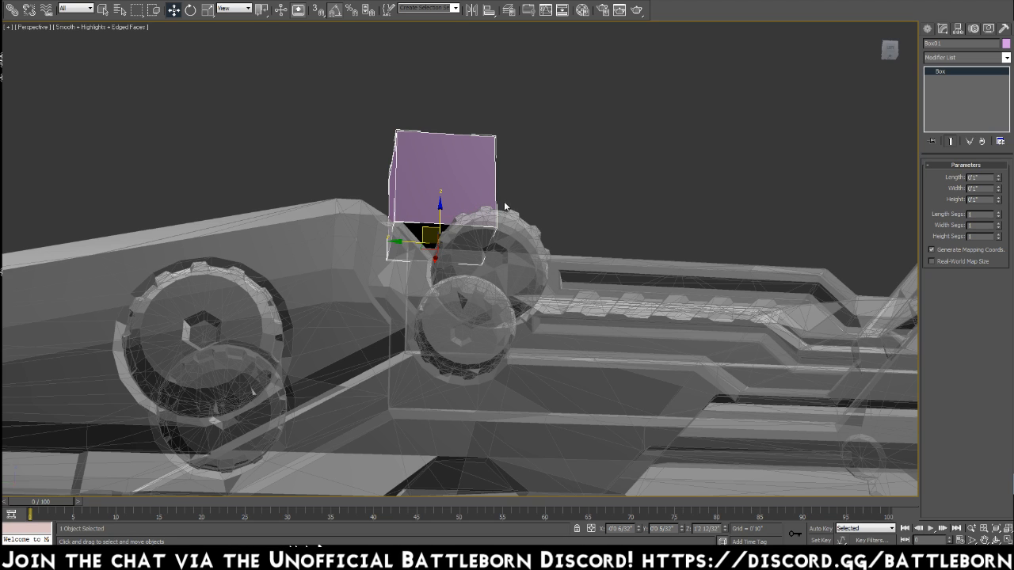
# Reselect the gun and, in element mode, select its main body element and frame it for inspection.
pyautogui.keyDown('alt'); pyautogui.moveTo(604, 359); pyautogui.dragTo(468, 274, button='middle'); pyautogui.keyUp('alt')
pyautogui.click(639, 282)
pyautogui.click(990, 176)
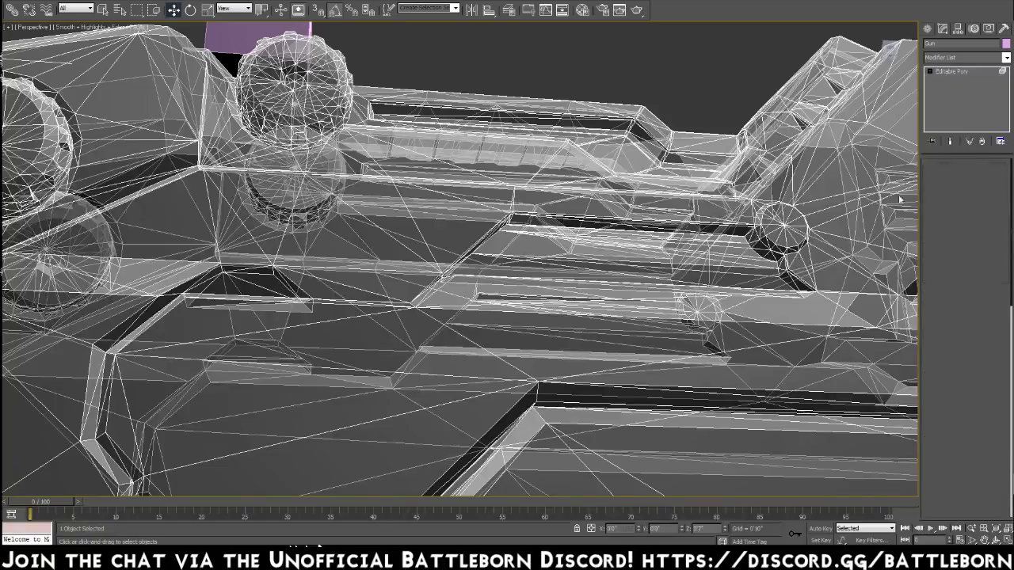
pyautogui.click(378, 348)
pyautogui.press('z')
pyautogui.keyDown('alt'); pyautogui.moveTo(493, 292); pyautogui.dragTo(519, 324, button='middle'); pyautogui.keyUp('alt')
pyautogui.scroll(6, 519, 324)
pyautogui.keyDown('alt'); pyautogui.moveTo(552, 148); pyautogui.dragTo(570, 159, button='middle'); pyautogui.keyUp('alt')
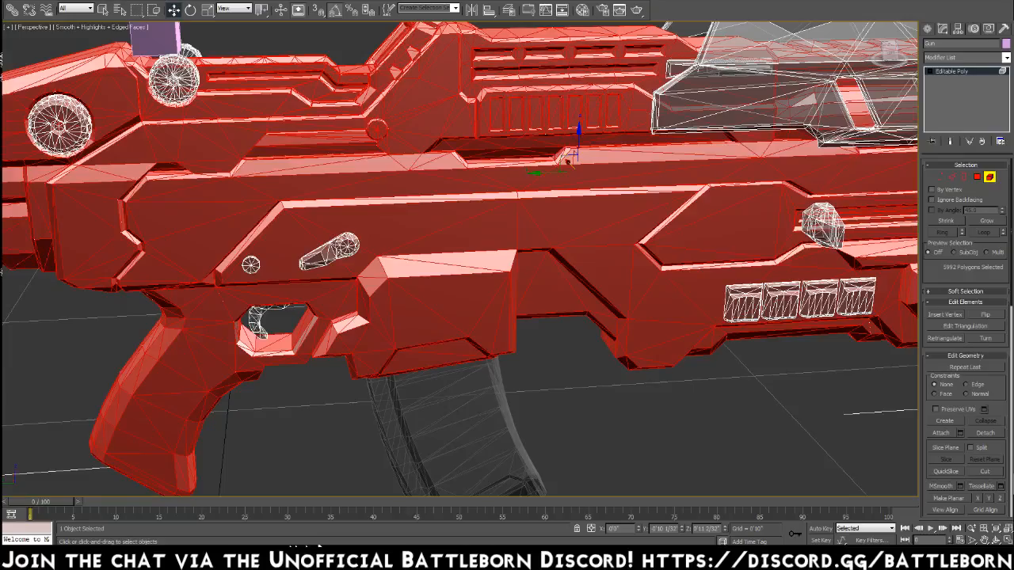
# Examine the gun's forward body from several angles and select the foremost of the four small vent blocks.
pyautogui.moveTo(707, 282); pyautogui.dragTo(432, 278, button='middle')
pyautogui.keyDown('alt'); pyautogui.moveTo(579, 244); pyautogui.dragTo(569, 288, button='middle'); pyautogui.keyUp('alt')
pyautogui.scroll(3, 571, 289)
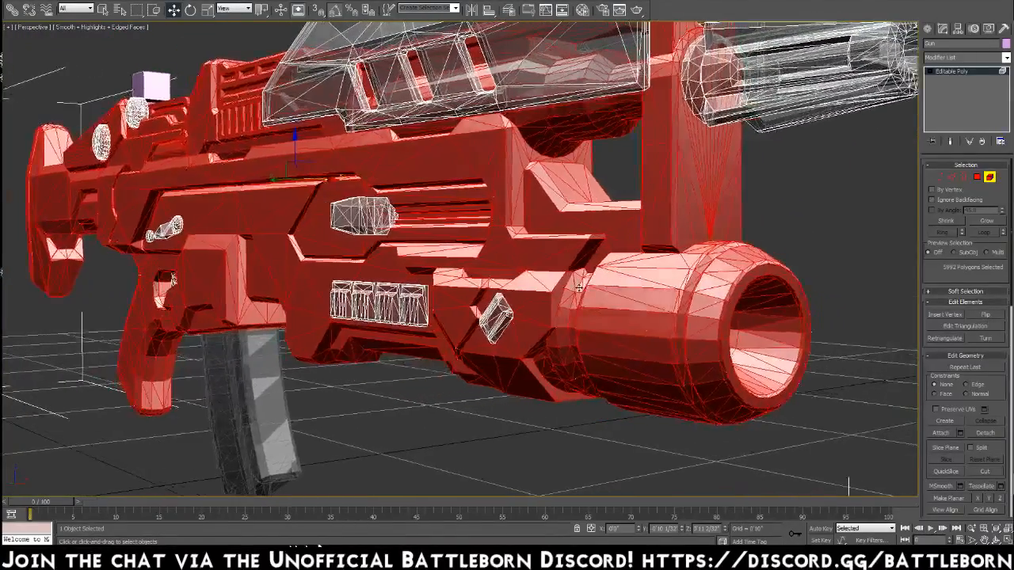
pyautogui.keyDown('alt'); pyautogui.moveTo(579, 286); pyautogui.dragTo(552, 264, button='middle'); pyautogui.keyUp('alt')
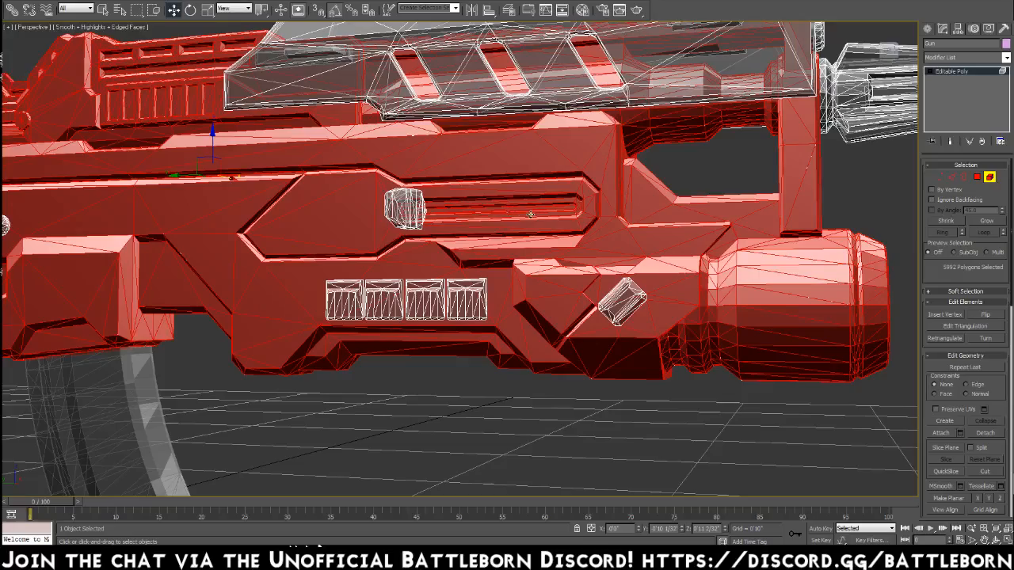
pyautogui.keyDown('alt'); pyautogui.moveTo(588, 258); pyautogui.dragTo(564, 334, button='middle'); pyautogui.keyUp('alt')
pyautogui.click(500, 264)
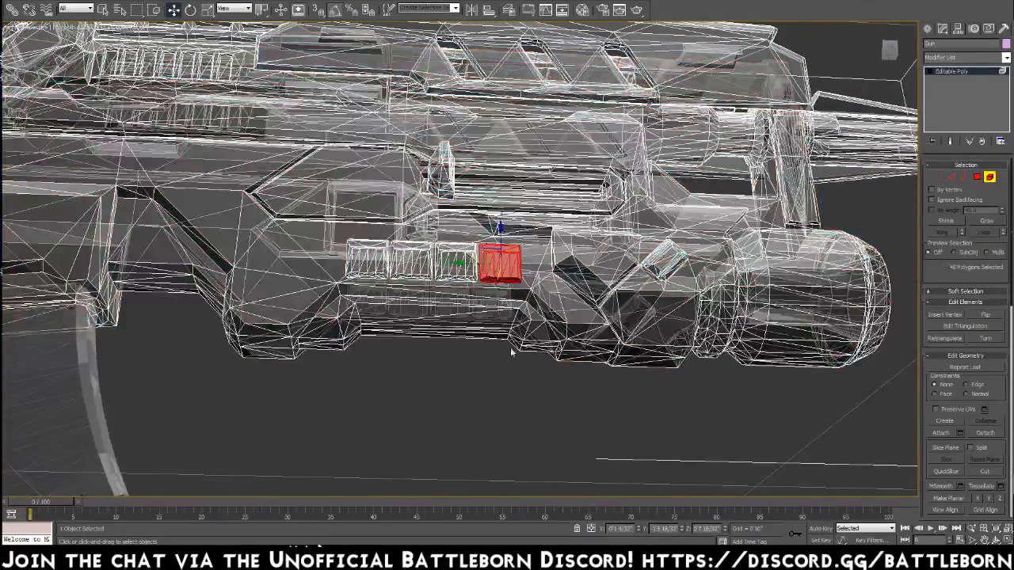
pyautogui.click(484, 397)
pyautogui.click(552, 305)
pyautogui.keyDown('alt'); pyautogui.moveTo(552, 305); pyautogui.dragTo(570, 344, button='middle'); pyautogui.keyUp('alt')
# Try deleting the small diamond-shaped element near the barrel to examine the body behind it, and undo the deletion.
pyautogui.click(598, 294)
pyautogui.press('Delete')
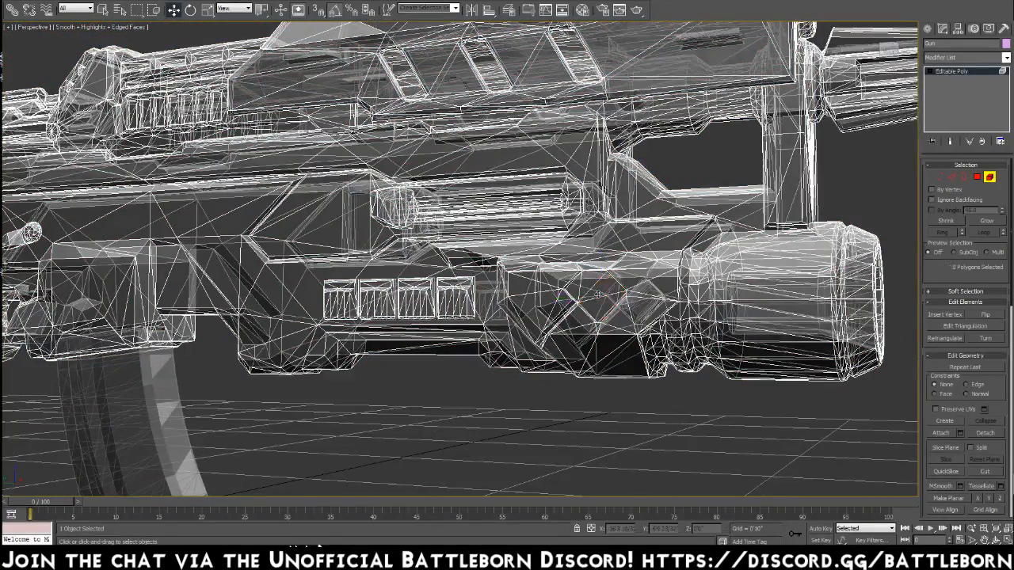
pyautogui.click(610, 281)
pyautogui.keyDown('alt'); pyautogui.moveTo(611, 281); pyautogui.dragTo(694, 310, button='middle'); pyautogui.keyUp('alt')
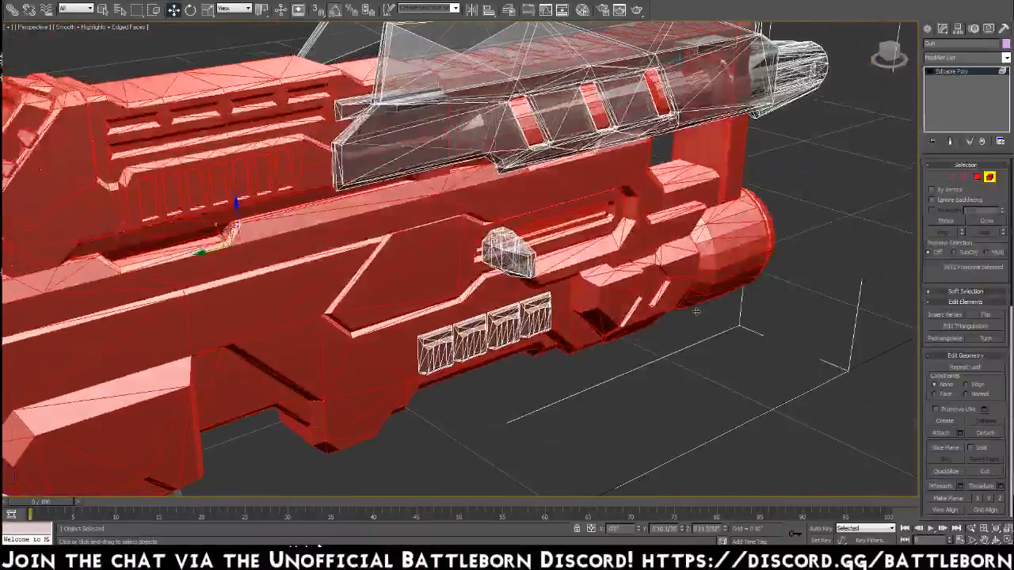
pyautogui.click(698, 312)
pyautogui.click(696, 309)
pyautogui.click(707, 285)
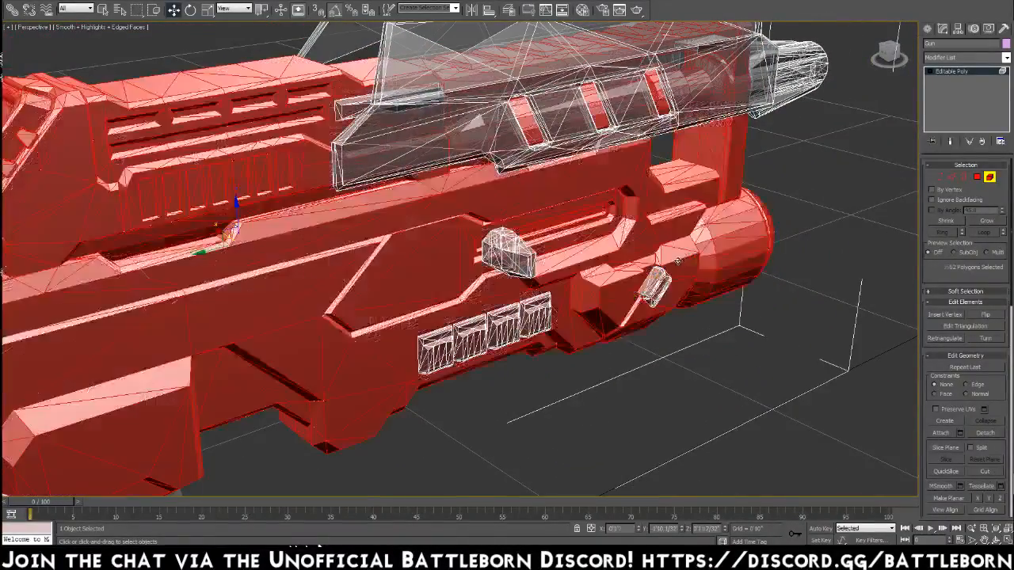
# On the gun's opposite side, try removing the large block element beside the long slot and examine the body surface behind it.
pyautogui.keyDown('alt'); pyautogui.moveTo(707, 285); pyautogui.dragTo(494, 263, button='middle'); pyautogui.keyUp('alt')
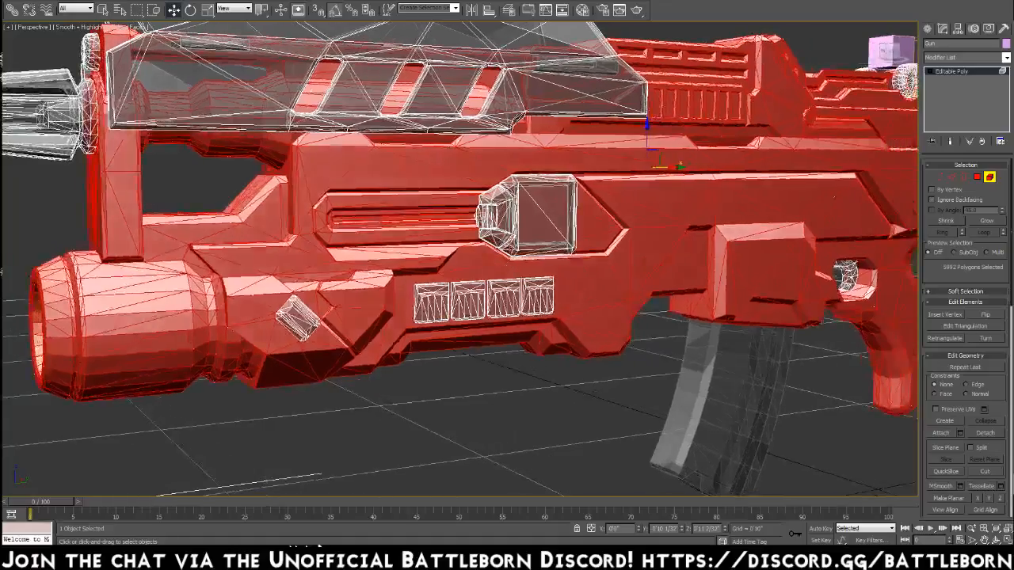
pyautogui.click(546, 229)
pyautogui.moveTo(569, 263)
pyautogui.keyDown('alt'); pyautogui.mouseDown(button='middle')
pyautogui.moveTo(503, 222)
pyautogui.moveTo(555, 261)
pyautogui.mouseUp(button='middle'); pyautogui.keyUp('alt')
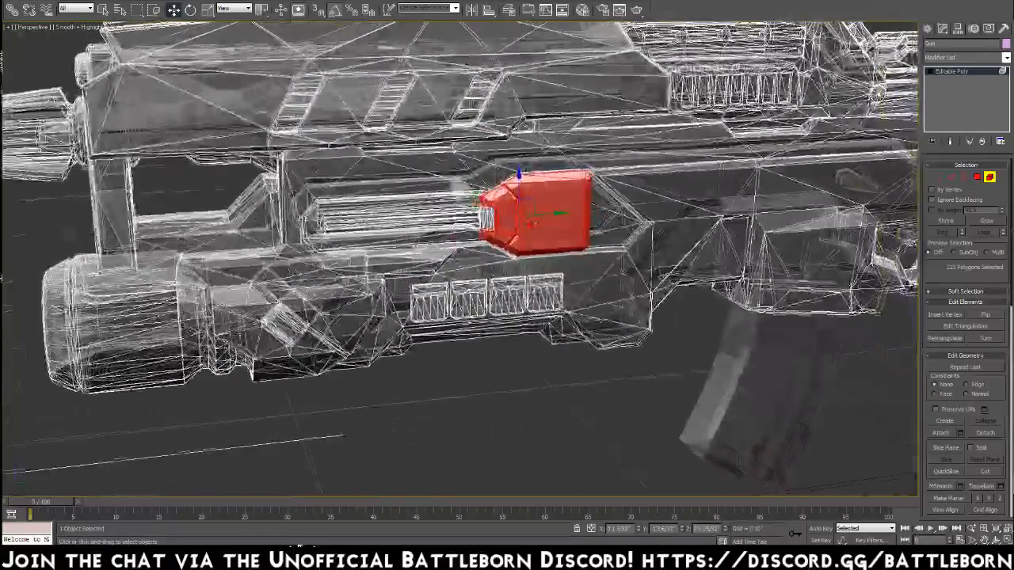
pyautogui.hotkey('ctrl', 'i')
pyautogui.click(484, 215)
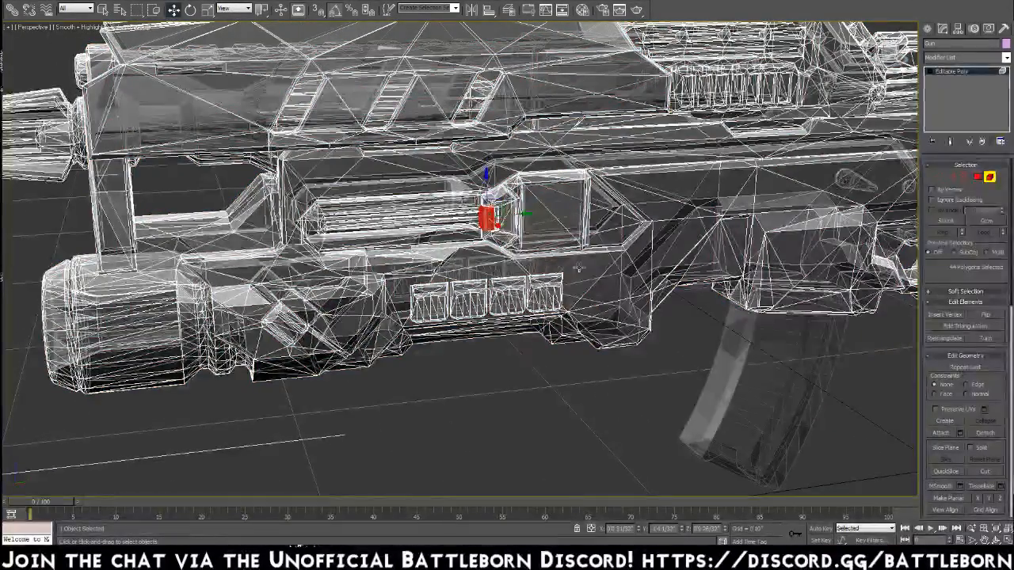
pyautogui.hotkey('ctrl', 'i')
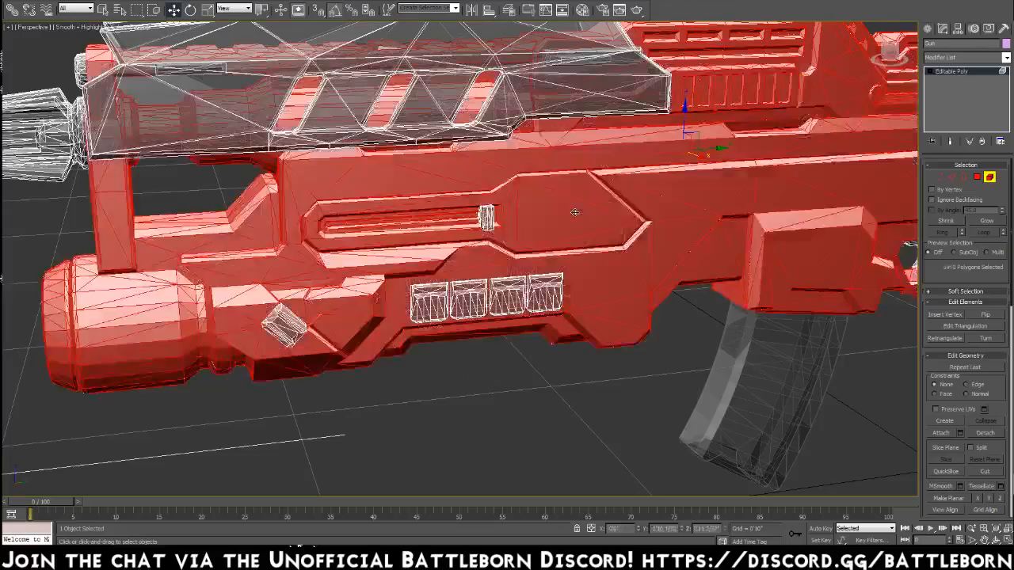
pyautogui.keyDown('alt'); pyautogui.moveTo(610, 237); pyautogui.dragTo(553, 225, button='middle'); pyautogui.keyUp('alt')
# Undo the block's removal and try deleting the small piece at the block's front end.
pyautogui.click(549, 225)
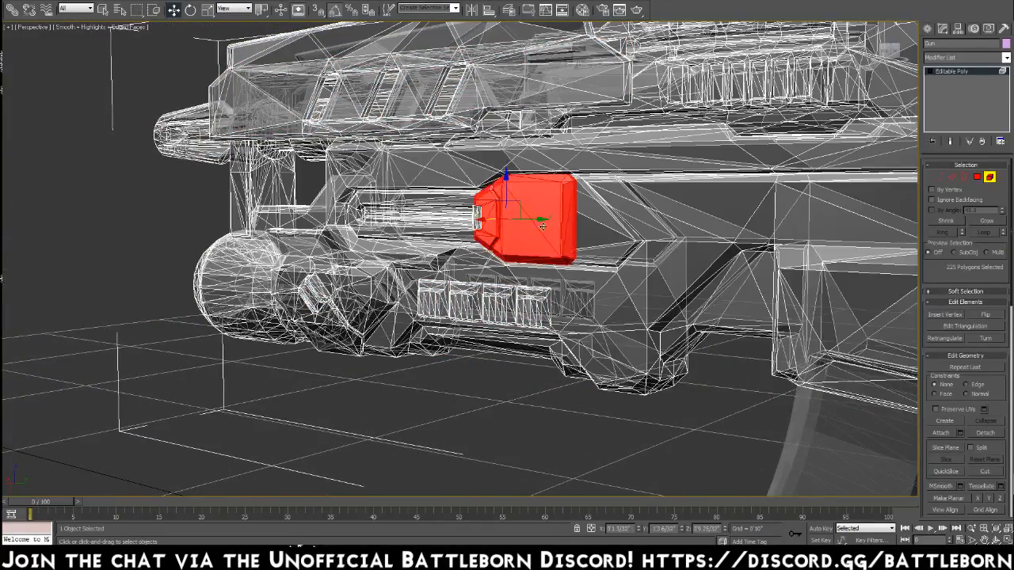
pyautogui.click(478, 218)
pyautogui.moveTo(479, 220)
pyautogui.keyDown('alt'); pyautogui.mouseDown(button='middle')
pyautogui.moveTo(588, 248)
pyautogui.moveTo(608, 222)
pyautogui.moveTo(532, 233)
pyautogui.moveTo(464, 225)
pyautogui.moveTo(560, 242)
pyautogui.moveTo(474, 228)
pyautogui.mouseUp(button='middle'); pyautogui.keyUp('alt')
pyautogui.press('Delete')
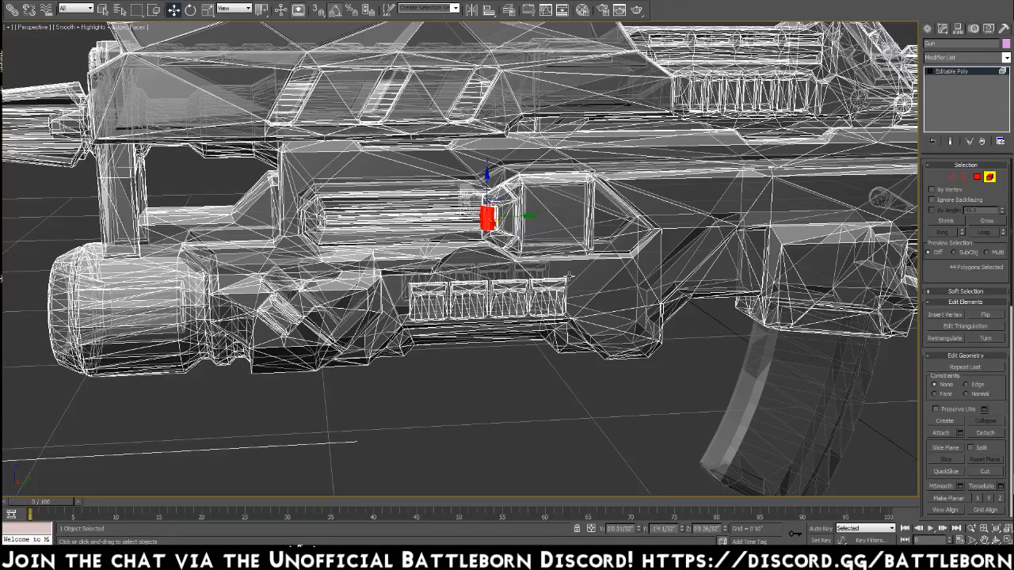
# Turn off See-Through for the gun, deselect it, and hide the edged faces in the viewport.
pyautogui.click(988, 28)
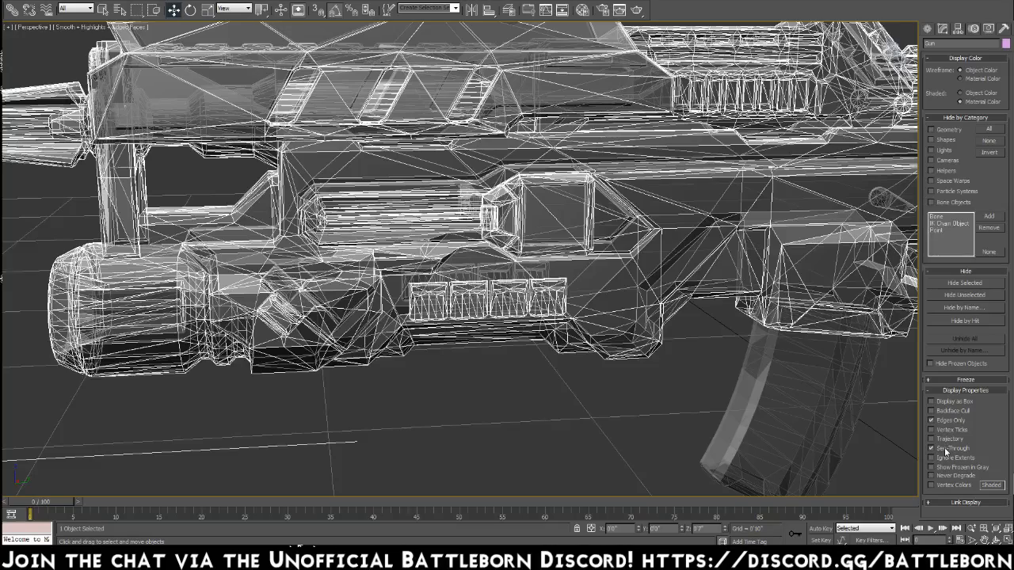
pyautogui.click(946, 450)
pyautogui.click(570, 374)
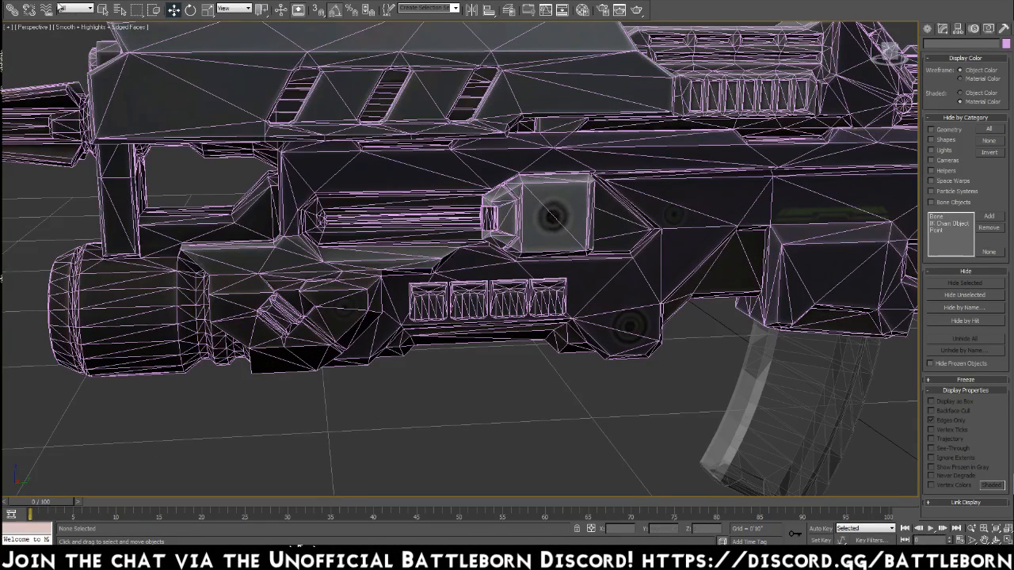
pyautogui.click(111, 28)
pyautogui.click(127, 88)
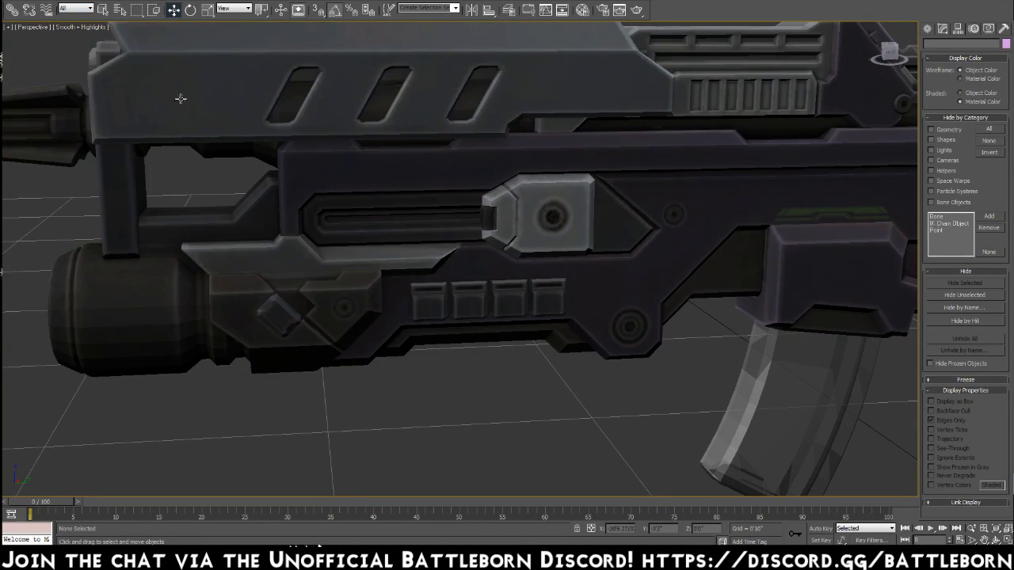
# Select the gun and examine its textured surface, slots, side block and vents from both sides.
pyautogui.scroll(2, 452, 242)
pyautogui.moveTo(471, 244)
pyautogui.keyDown('alt'); pyautogui.mouseDown(button='middle')
pyautogui.moveTo(579, 230)
pyautogui.moveTo(468, 234)
pyautogui.mouseUp(button='middle'); pyautogui.keyUp('alt')
pyautogui.click(470, 239)
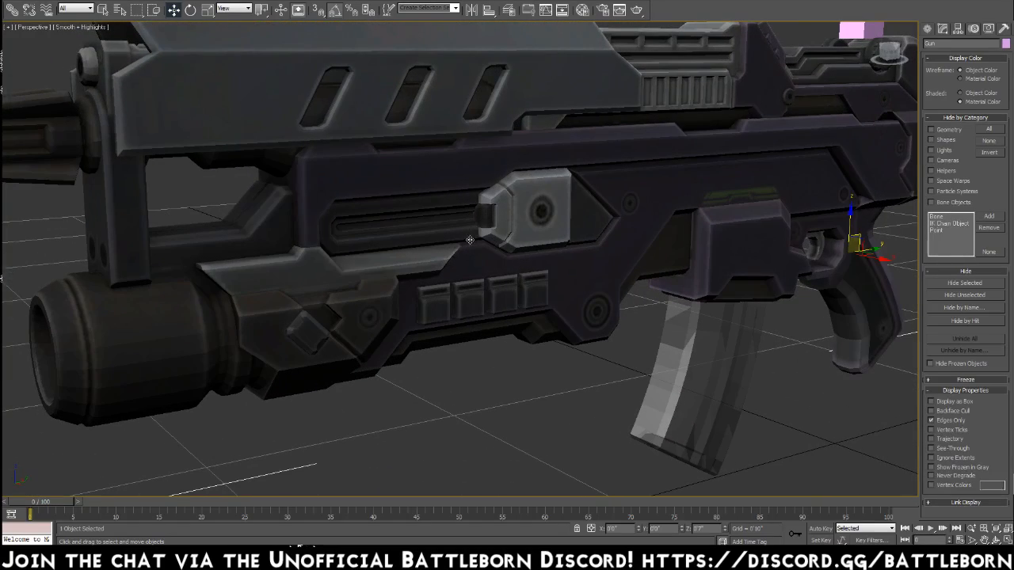
pyautogui.keyDown('alt'); pyautogui.moveTo(512, 276); pyautogui.dragTo(515, 369, button='middle'); pyautogui.keyUp('alt')
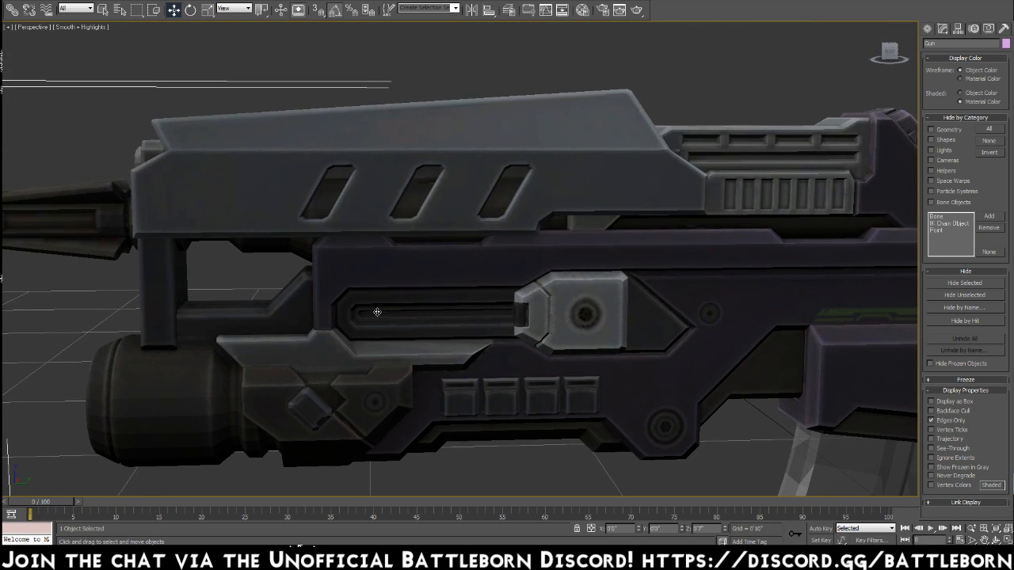
pyautogui.keyDown('alt'); pyautogui.moveTo(406, 317); pyautogui.dragTo(568, 318, button='middle'); pyautogui.keyUp('alt')
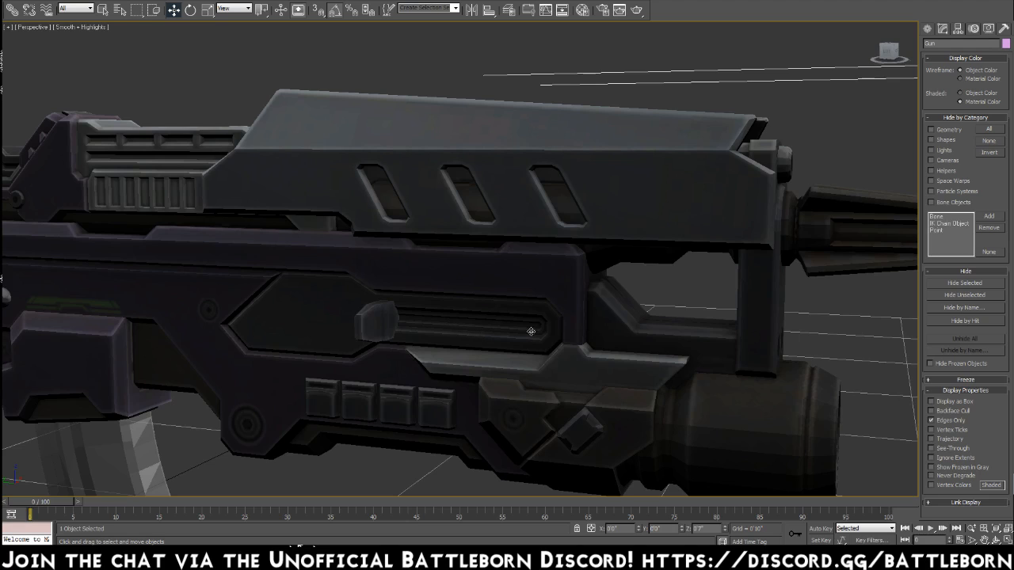
pyautogui.moveTo(69, 335); pyautogui.dragTo(184, 313, button='middle')
pyautogui.moveTo(381, 351); pyautogui.dragTo(552, 277, button='middle')
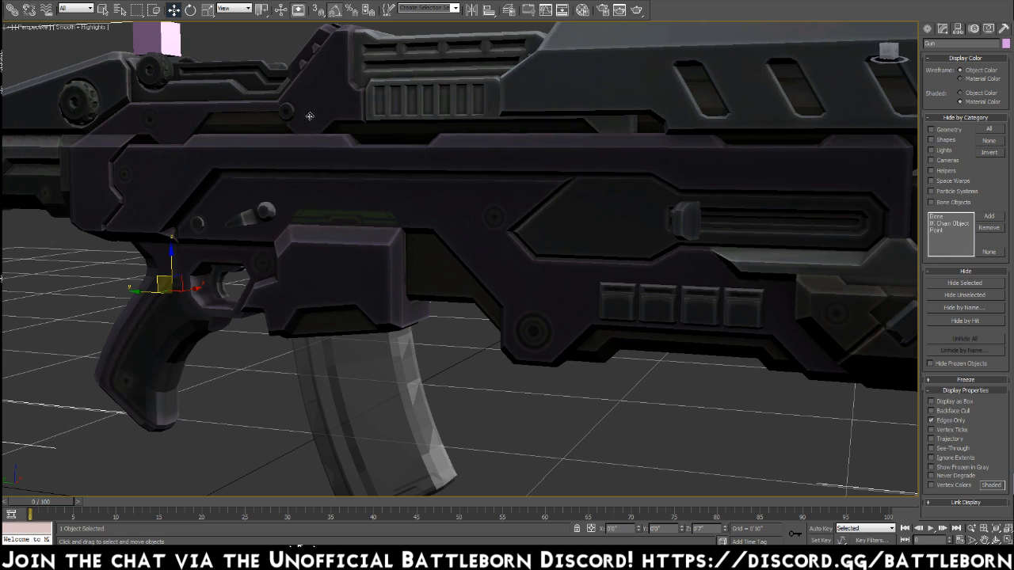
pyautogui.moveTo(603, 126); pyautogui.dragTo(502, 160, button='middle')
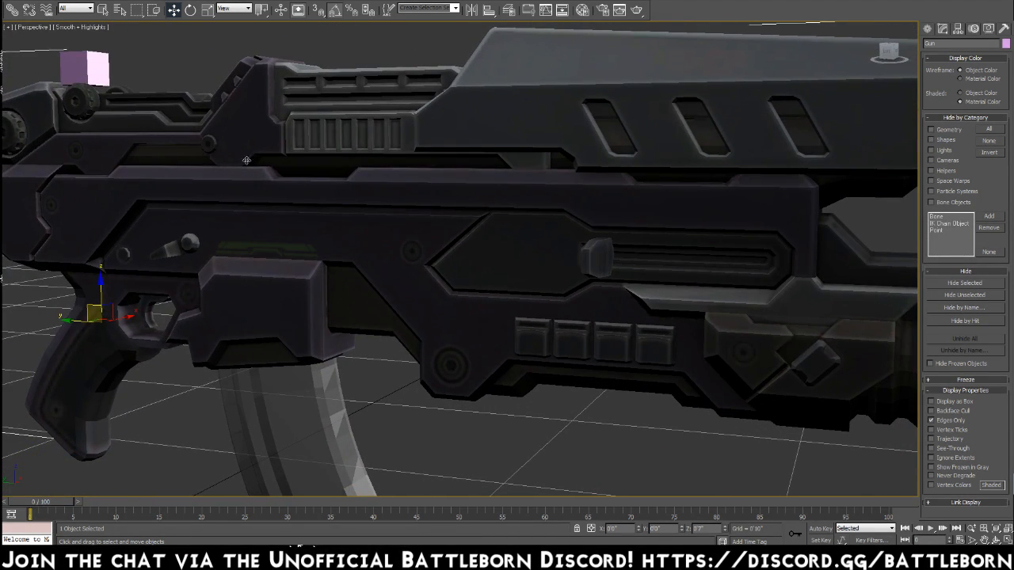
pyautogui.keyDown('alt'); pyautogui.moveTo(565, 215); pyautogui.dragTo(476, 220, button='middle'); pyautogui.keyUp('alt')
pyautogui.scroll(-3, 473, 236)
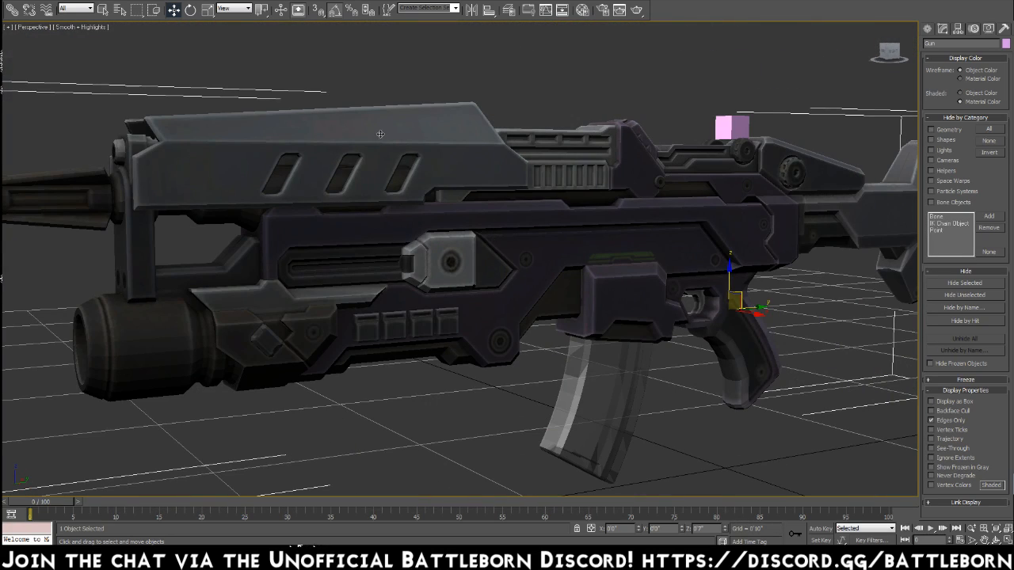
# Show edged faces in the viewport again and select the gun's main body element in element mode.
pyautogui.click(94, 28)
pyautogui.click(141, 86)
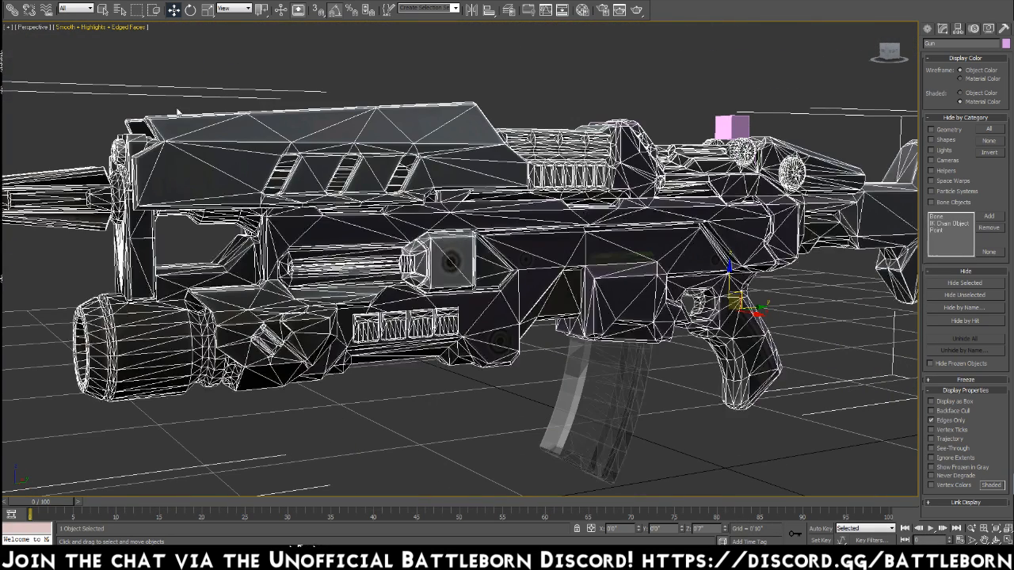
pyautogui.click(942, 28)
pyautogui.click(990, 178)
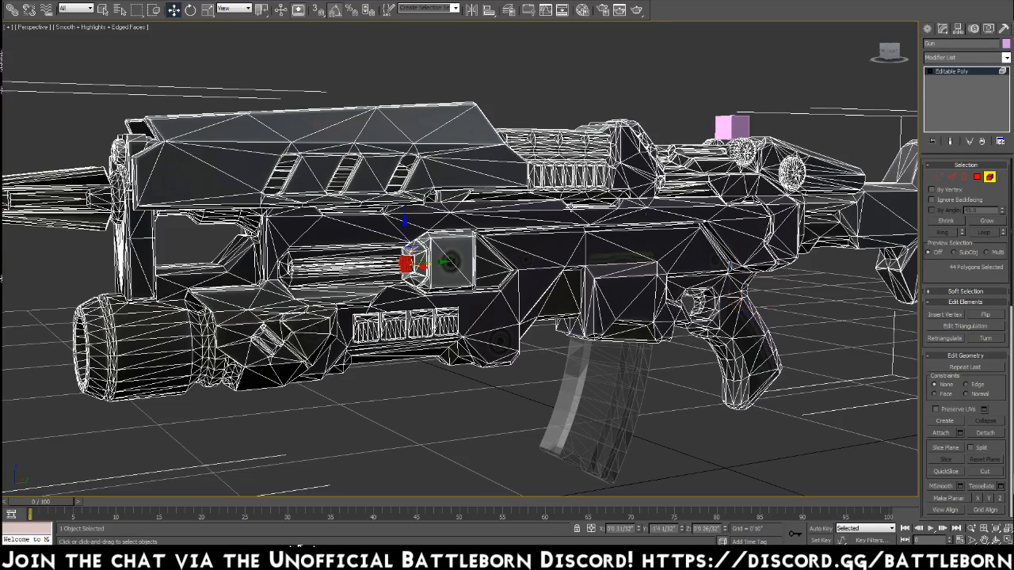
pyautogui.click(446, 203)
pyautogui.moveTo(411, 238)
pyautogui.keyDown('alt'); pyautogui.mouseDown(button='middle')
pyautogui.moveTo(680, 242)
pyautogui.moveTo(545, 294)
pyautogui.mouseUp(button='middle'); pyautogui.keyUp('alt')
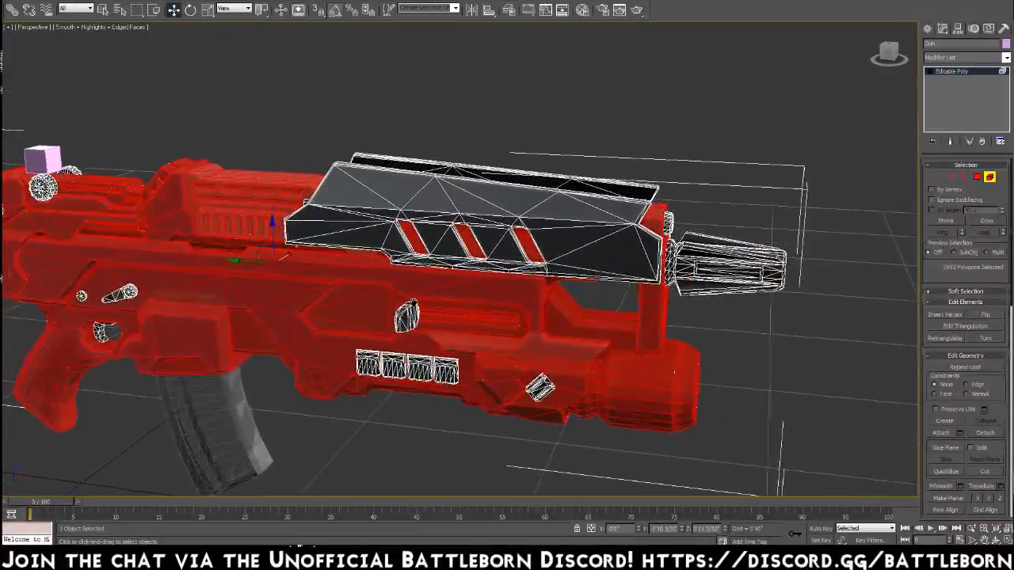
# Turn See-Through back on for the gun and return to element mode.
pyautogui.click(103, 31)
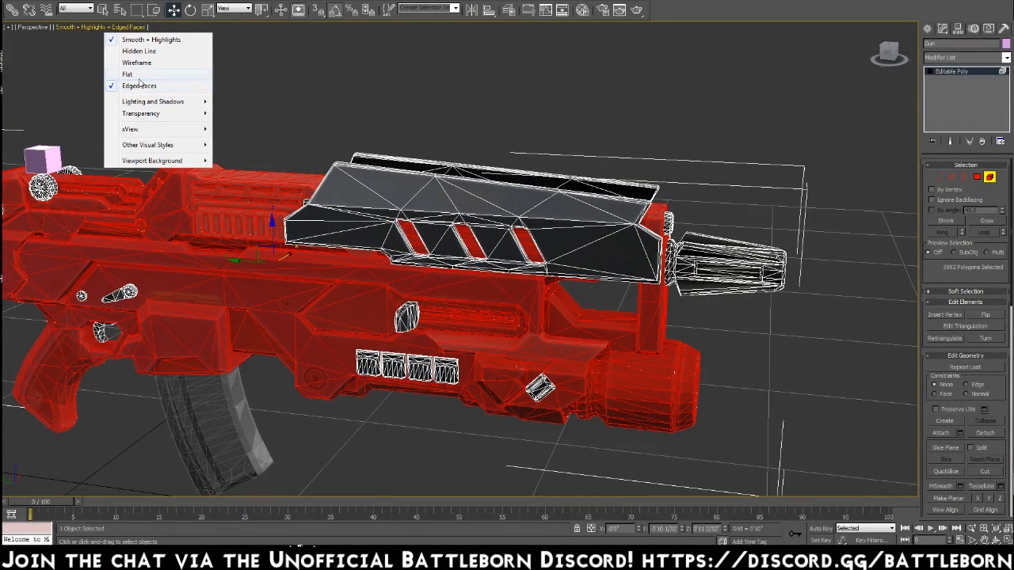
pyautogui.click(987, 29)
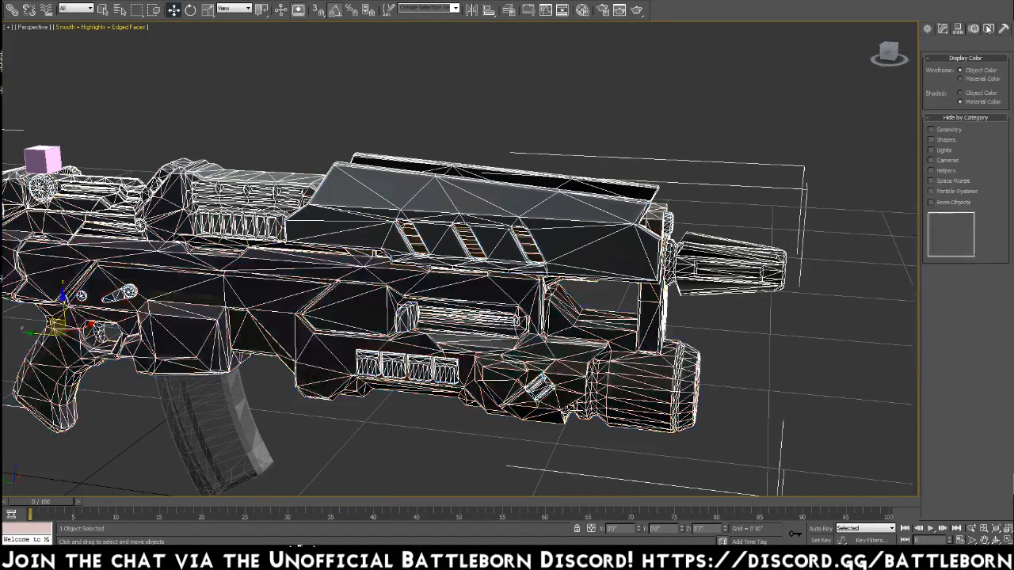
pyautogui.click(933, 448)
pyautogui.keyDown('alt'); pyautogui.moveTo(425, 307); pyautogui.dragTo(359, 276, button='middle'); pyautogui.keyUp('alt')
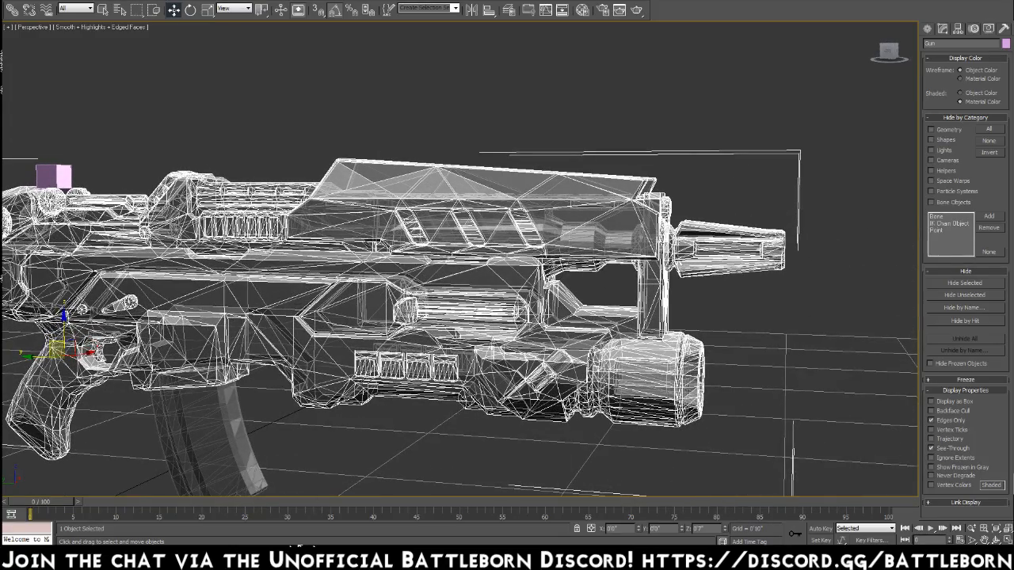
pyautogui.click(958, 28)
pyautogui.click(989, 178)
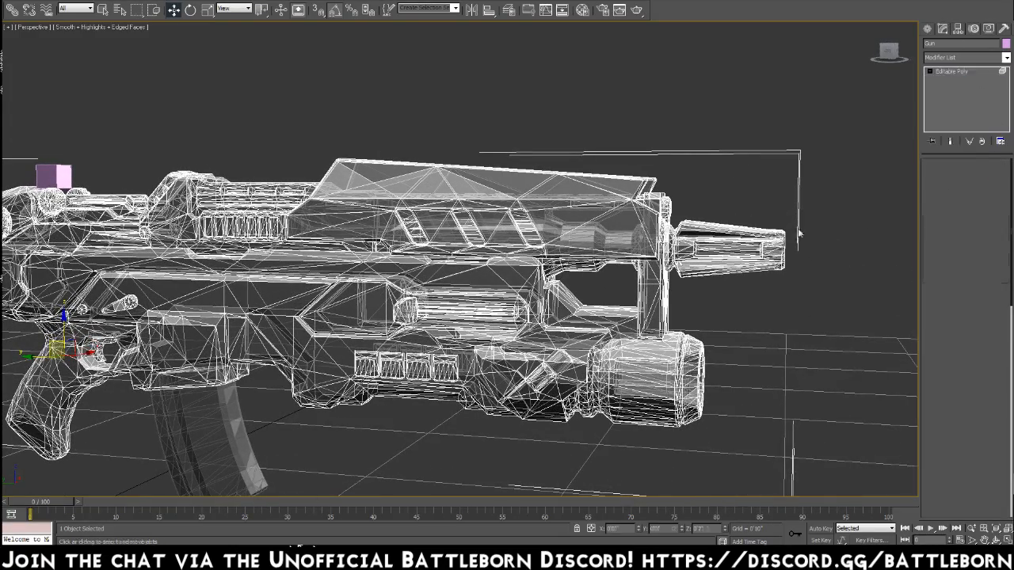
# Frame the selected main body and examine the gun's front plate, muzzle and barrel pieces from several angles.
pyautogui.keyDown('alt'); pyautogui.moveTo(523, 265); pyautogui.dragTo(262, 287, button='middle'); pyautogui.keyUp('alt')
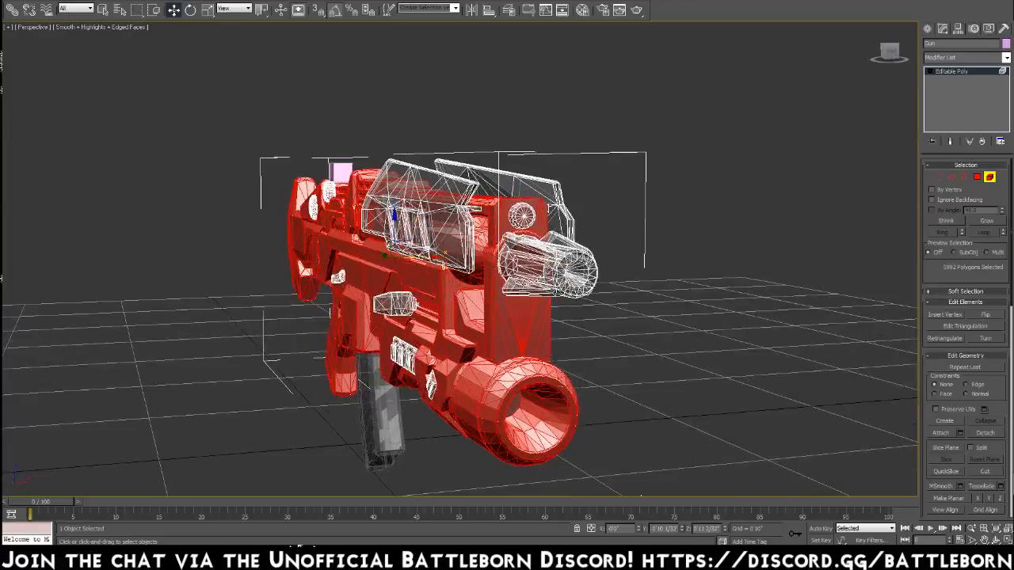
pyautogui.press('z')
pyautogui.moveTo(564, 308)
pyautogui.keyDown('alt'); pyautogui.mouseDown(button='middle')
pyautogui.moveTo(578, 309)
pyautogui.moveTo(574, 321)
pyautogui.moveTo(713, 309)
pyautogui.moveTo(434, 317)
pyautogui.moveTo(549, 313)
pyautogui.mouseUp(button='middle'); pyautogui.keyUp('alt')
pyautogui.scroll(-4, 574, 320)
pyautogui.click(442, 410)
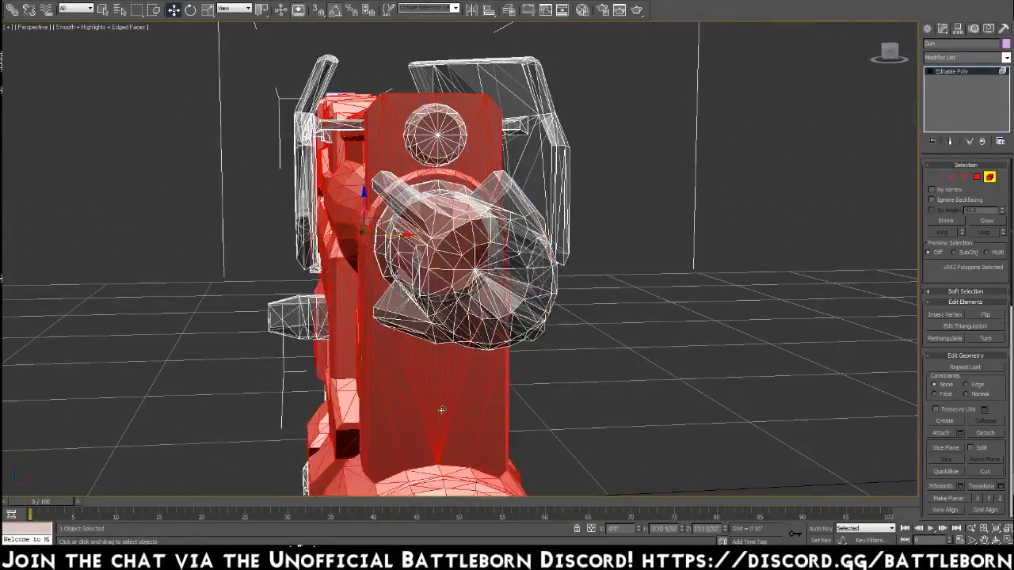
pyautogui.moveTo(440, 408)
pyautogui.keyDown('alt'); pyautogui.mouseDown(button='middle')
pyautogui.moveTo(477, 399)
pyautogui.moveTo(453, 411)
pyautogui.mouseUp(button='middle'); pyautogui.keyUp('alt')
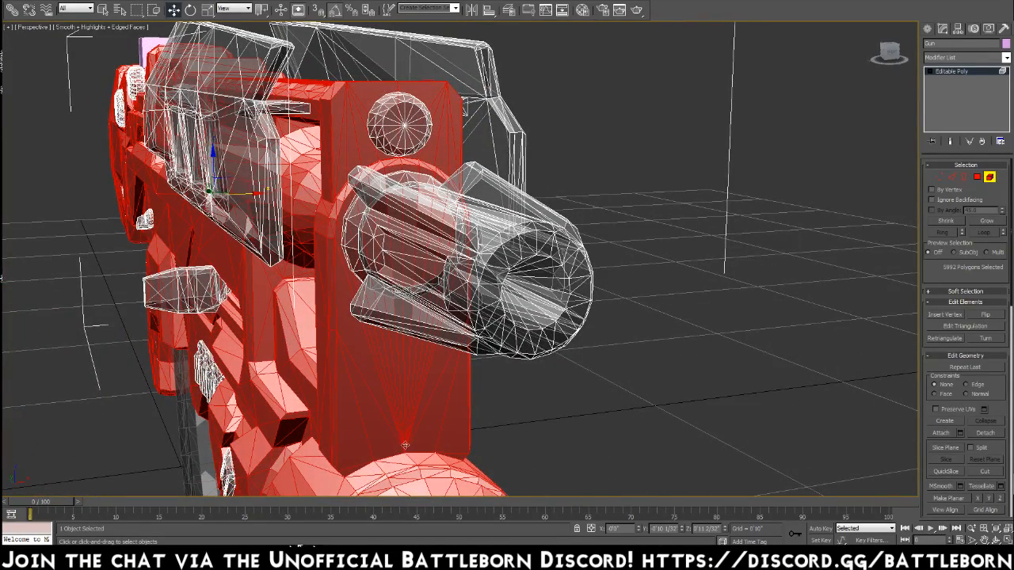
pyautogui.keyDown('alt'); pyautogui.moveTo(422, 419); pyautogui.dragTo(664, 355, button='middle'); pyautogui.keyUp('alt')
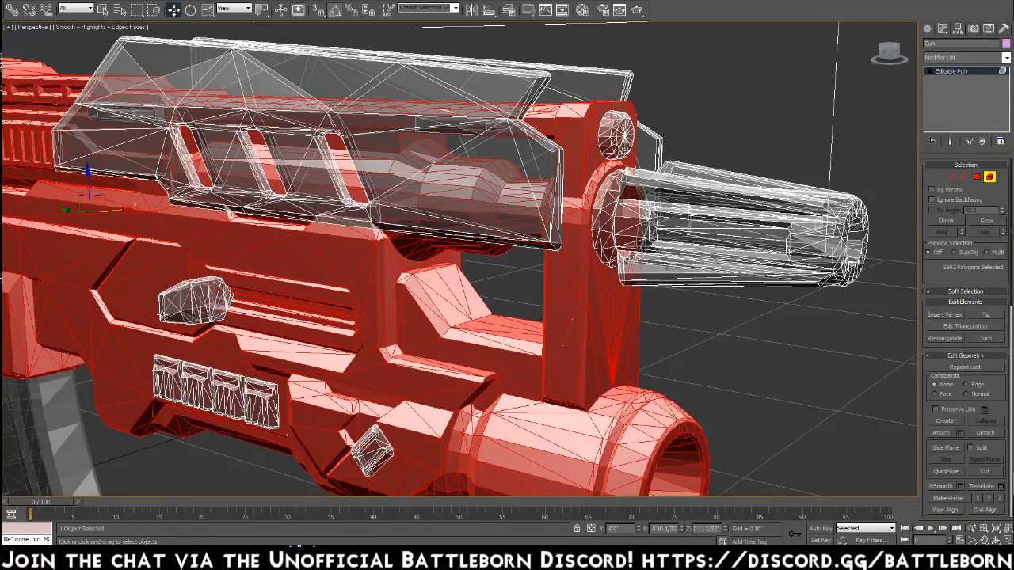
pyautogui.scroll(-5, 161, 313)
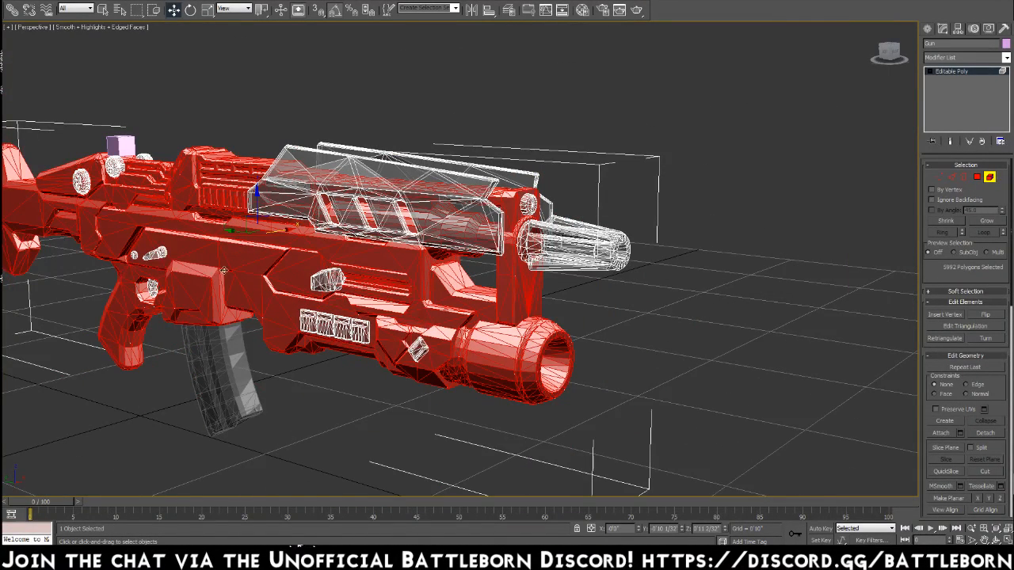
# Select the slotted side shroud element to inspect it, then reselect the main body element from above the gun.
pyautogui.scroll(6, 423, 297)
pyautogui.keyDown('alt'); pyautogui.moveTo(423, 297); pyautogui.dragTo(586, 284, button='middle'); pyautogui.keyUp('alt')
pyautogui.keyDown('alt'); pyautogui.moveTo(347, 289); pyautogui.dragTo(377, 252, button='middle'); pyautogui.keyUp('alt')
pyautogui.click(526, 165)
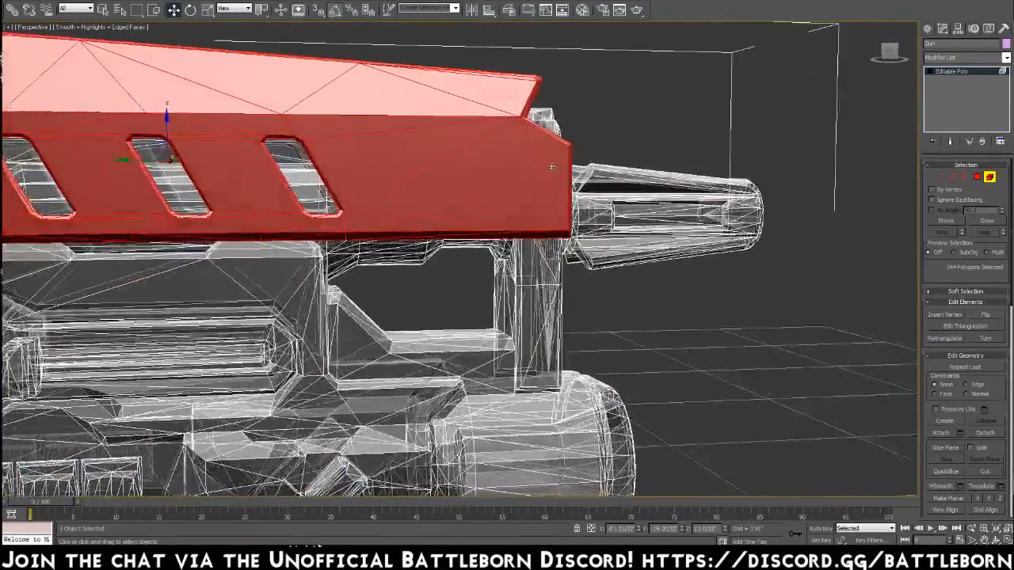
pyautogui.scroll(-4, 552, 168)
pyautogui.keyDown('alt'); pyautogui.moveTo(552, 167); pyautogui.dragTo(475, 178, button='middle'); pyautogui.keyUp('alt')
pyautogui.click(472, 335)
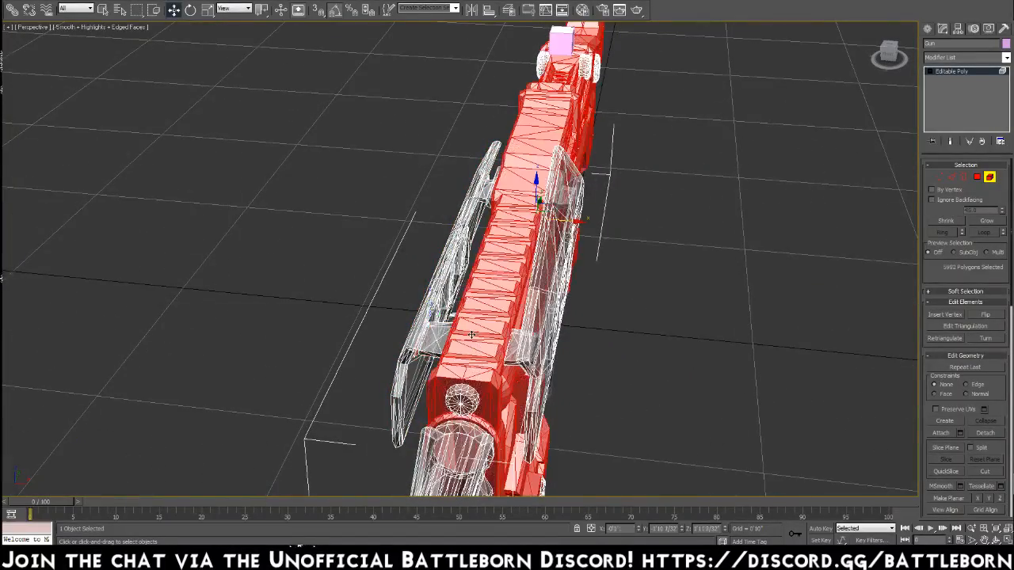
# Examine the gun's selected main body element from the front, above and the side.
pyautogui.keyDown('alt'); pyautogui.moveTo(489, 344); pyautogui.dragTo(490, 380, button='middle'); pyautogui.keyUp('alt')
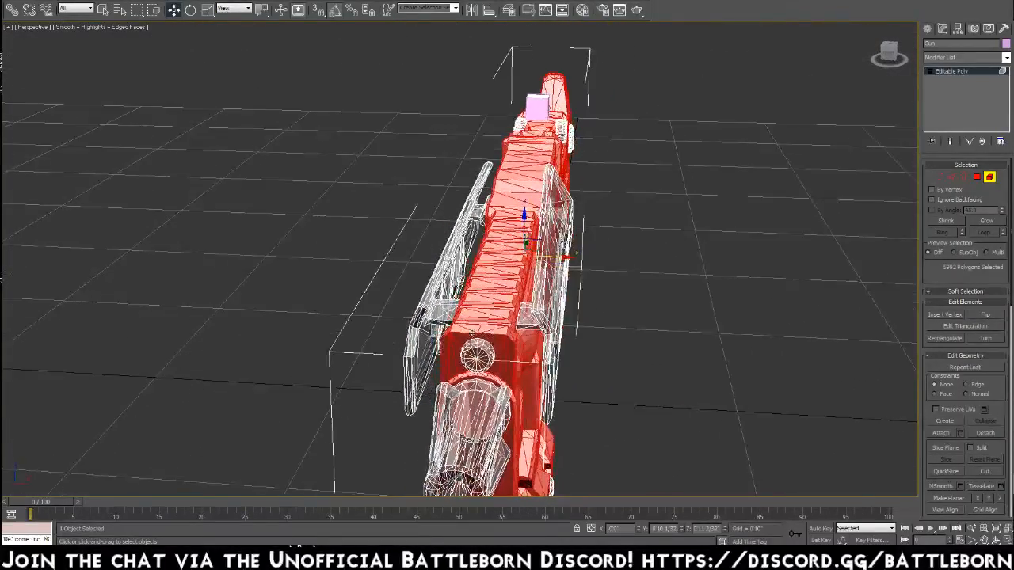
pyautogui.keyDown('alt'); pyautogui.moveTo(618, 250); pyautogui.dragTo(668, 262, button='middle'); pyautogui.keyUp('alt')
pyautogui.click(422, 369)
pyautogui.keyDown('alt'); pyautogui.moveTo(422, 368); pyautogui.dragTo(445, 377, button='middle'); pyautogui.keyUp('alt')
pyautogui.keyDown('alt'); pyautogui.moveTo(444, 376); pyautogui.dragTo(461, 335, button='middle'); pyautogui.keyUp('alt')
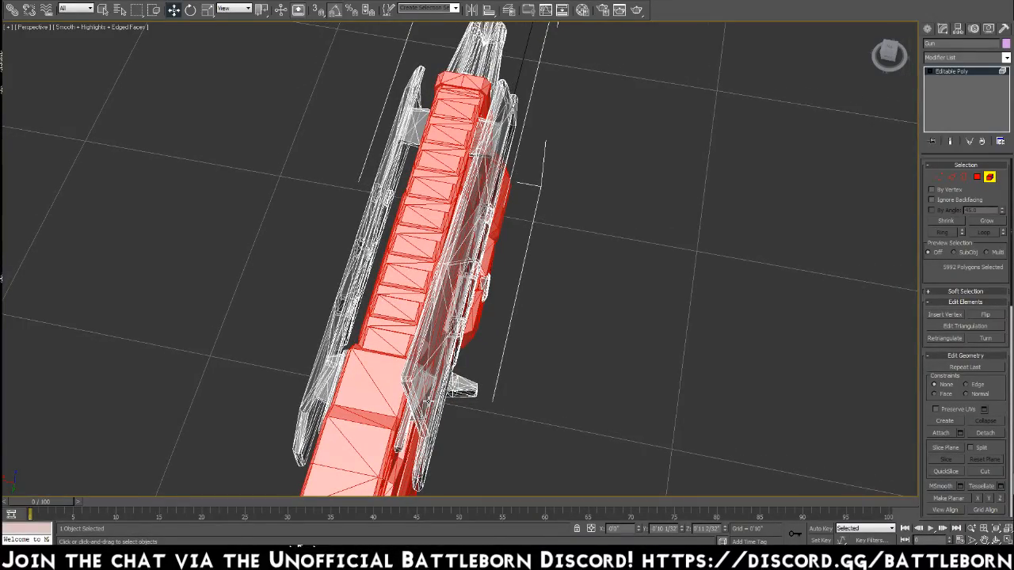
pyautogui.keyDown('alt'); pyautogui.moveTo(461, 334); pyautogui.dragTo(309, 359, button='middle'); pyautogui.keyUp('alt')
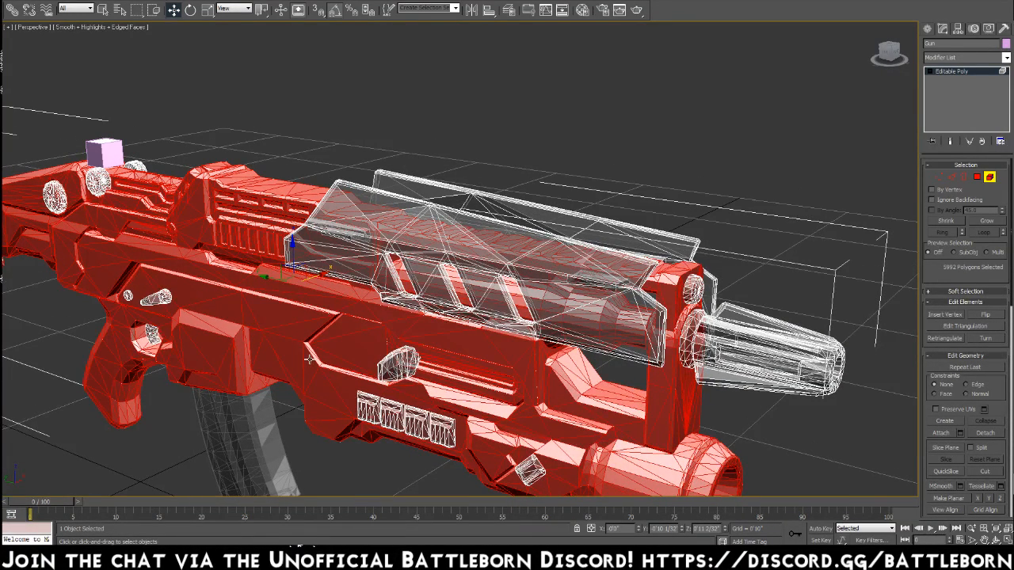
pyautogui.keyDown('alt'); pyautogui.moveTo(309, 359); pyautogui.dragTo(310, 351, button='middle'); pyautogui.keyUp('alt')
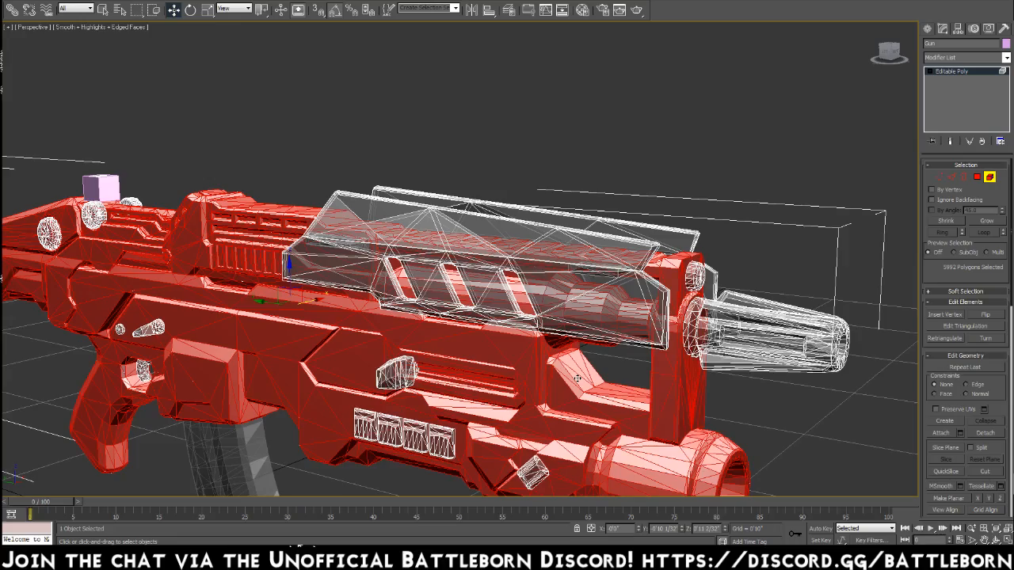
pyautogui.keyDown('alt'); pyautogui.moveTo(570, 359); pyautogui.dragTo(584, 330, button='middle'); pyautogui.keyUp('alt')
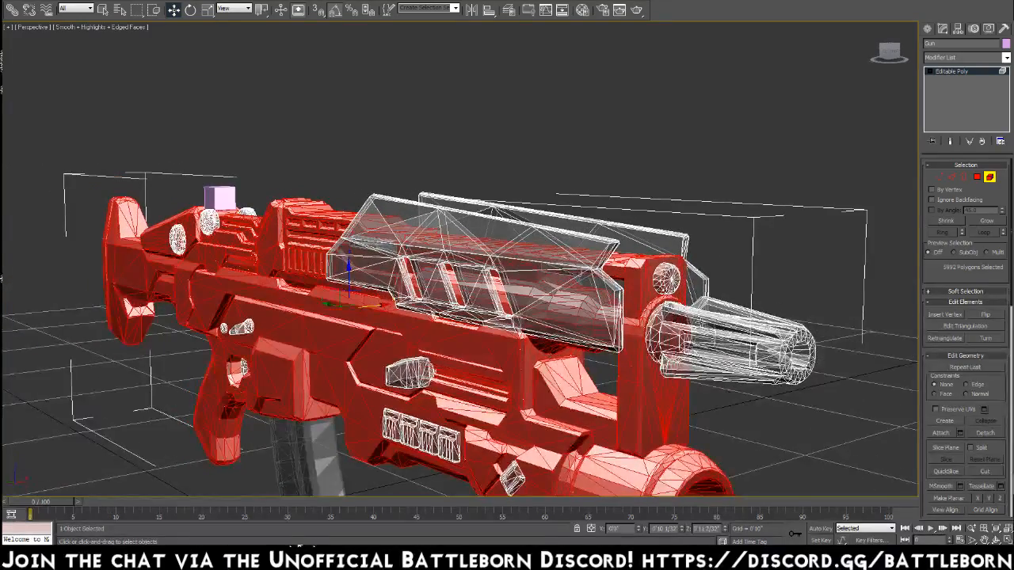
# Select the finned muzzle element, frame it and examine its bore and position on the gun from several angles.
pyautogui.click(701, 323)
pyautogui.press('z')
pyautogui.keyDown('alt'); pyautogui.moveTo(507, 339); pyautogui.dragTo(571, 286, button='middle'); pyautogui.keyUp('alt')
pyautogui.scroll(-2, 462, 338)
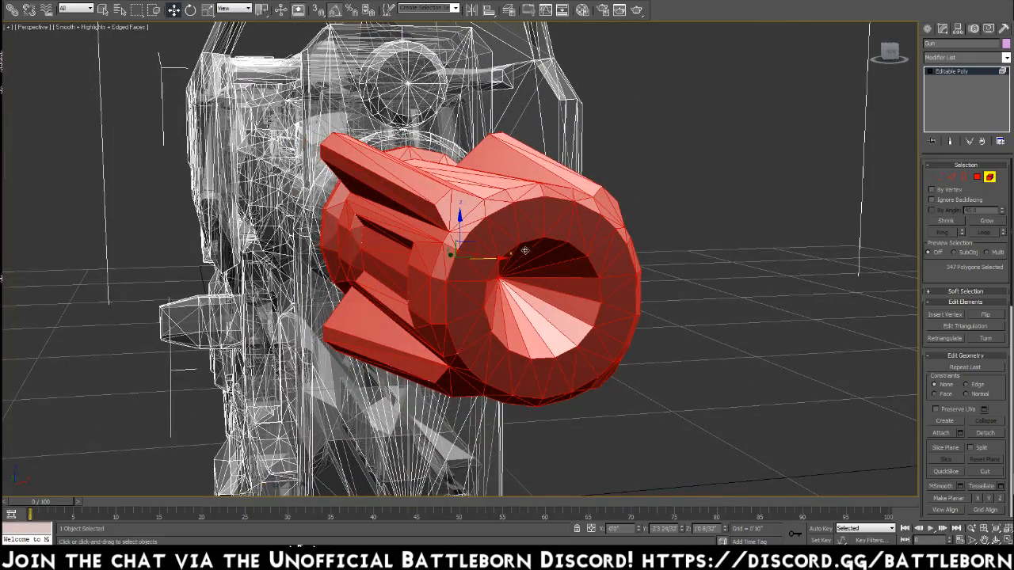
pyautogui.keyDown('alt'); pyautogui.moveTo(367, 240); pyautogui.dragTo(559, 271, button='middle'); pyautogui.keyUp('alt')
pyautogui.scroll(-4, 432, 243)
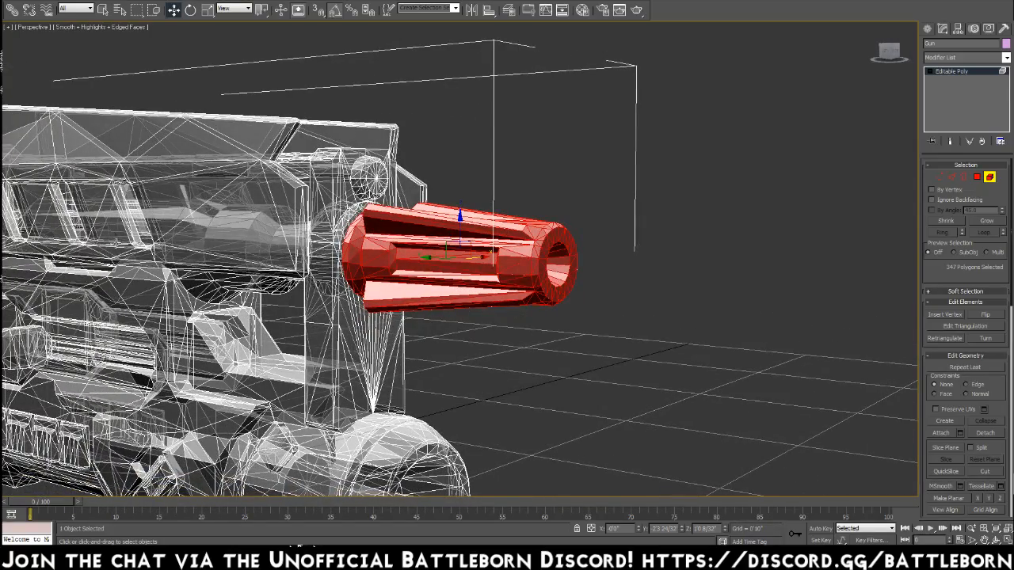
pyautogui.scroll(-3, 459, 255)
pyautogui.keyDown('alt'); pyautogui.moveTo(426, 258); pyautogui.dragTo(570, 271, button='middle'); pyautogui.keyUp('alt')
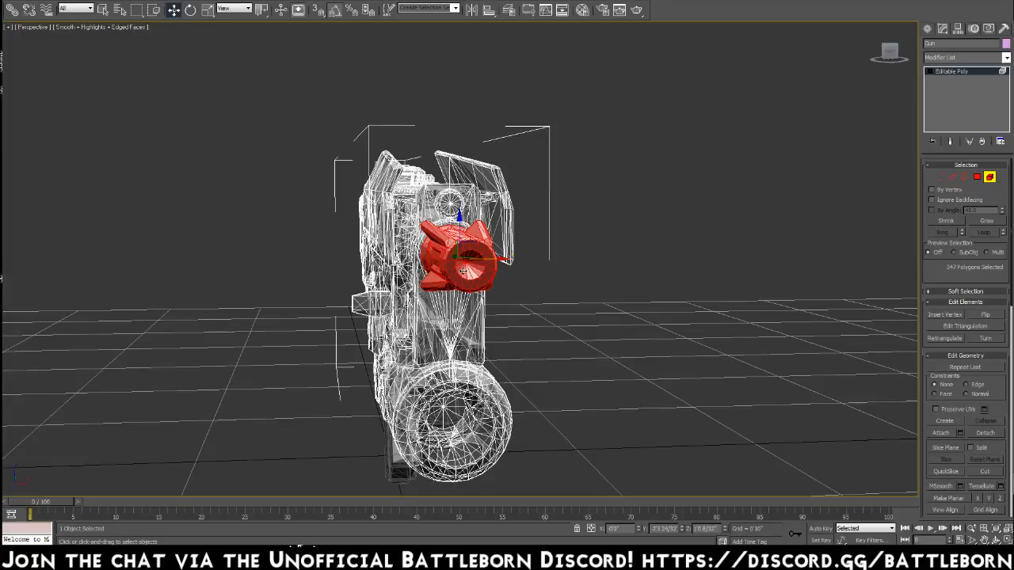
pyautogui.keyDown('alt'); pyautogui.moveTo(460, 255); pyautogui.dragTo(546, 212, button='middle'); pyautogui.keyUp('alt')
pyautogui.scroll(2, 460, 255)
pyautogui.scroll(-3, 443, 258)
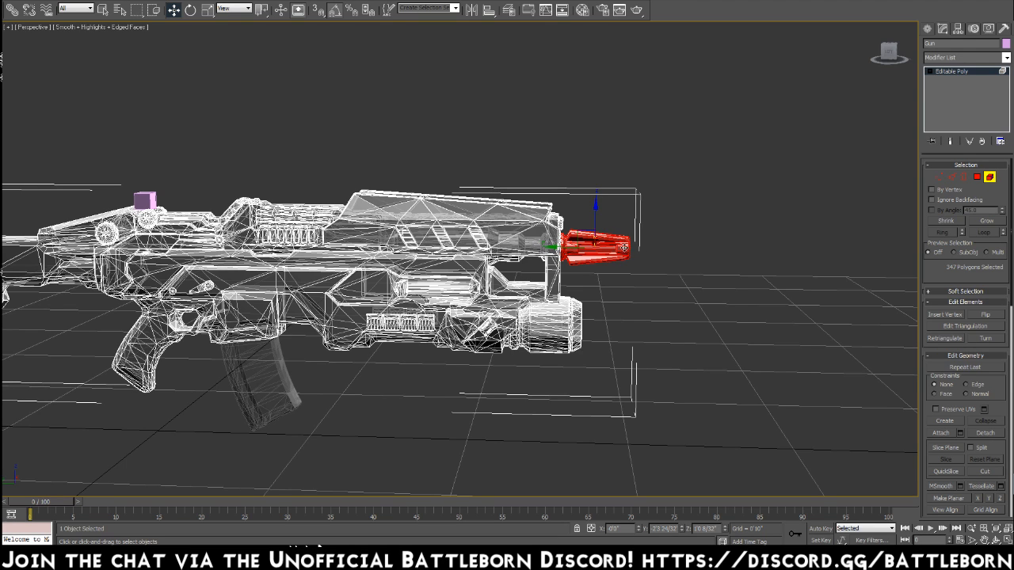
pyautogui.keyDown('alt'); pyautogui.moveTo(357, 219); pyautogui.dragTo(400, 305, button='middle'); pyautogui.keyUp('alt')
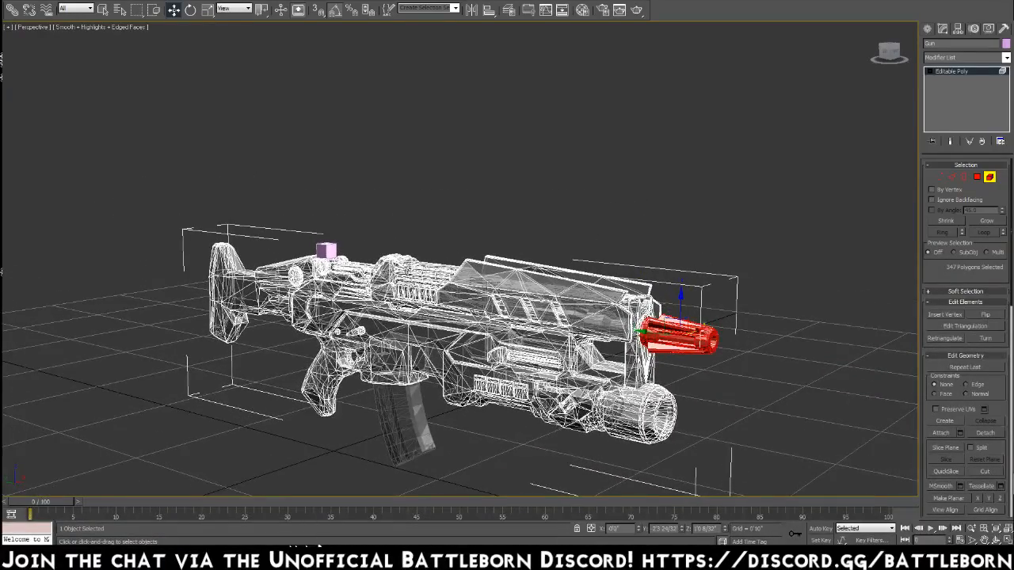
# Leave element mode and delete the small reference box on top of the gun.
pyautogui.click(330, 253)
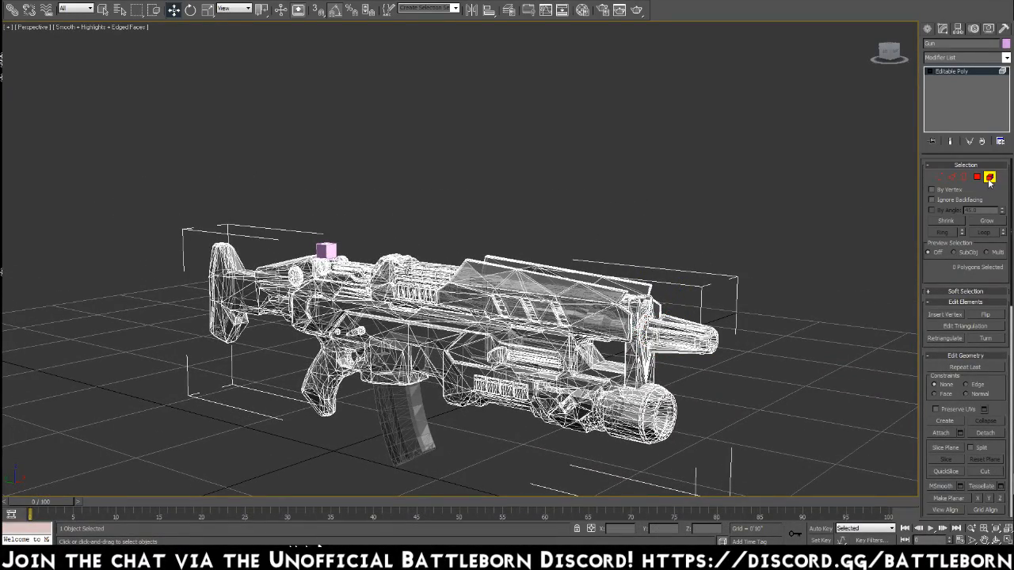
pyautogui.click(989, 178)
pyautogui.click(330, 252)
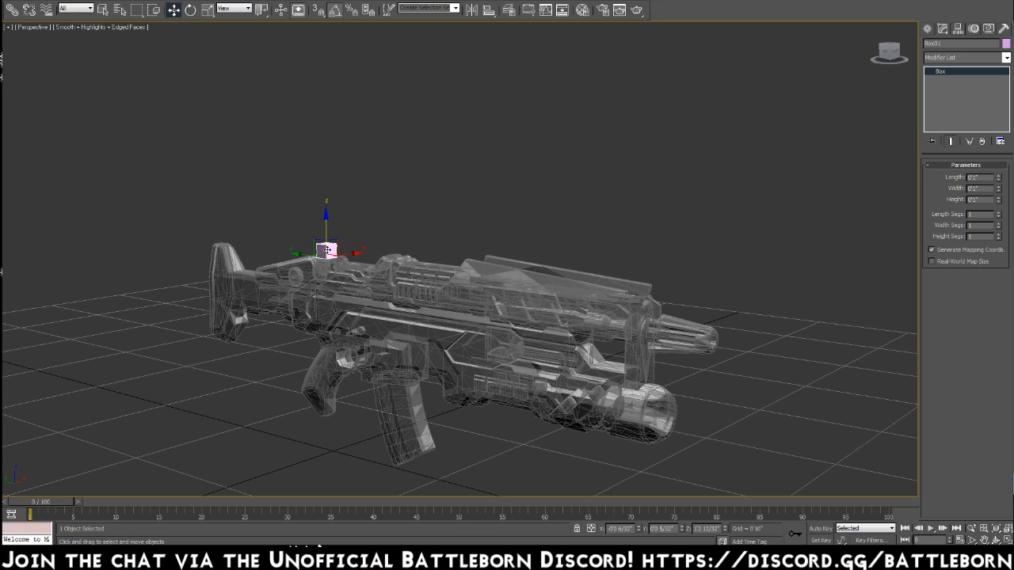
pyautogui.press('Delete')
# Unfreeze all objects, delete the three lights above the gun and frame the remaining model.
pyautogui.press('z')
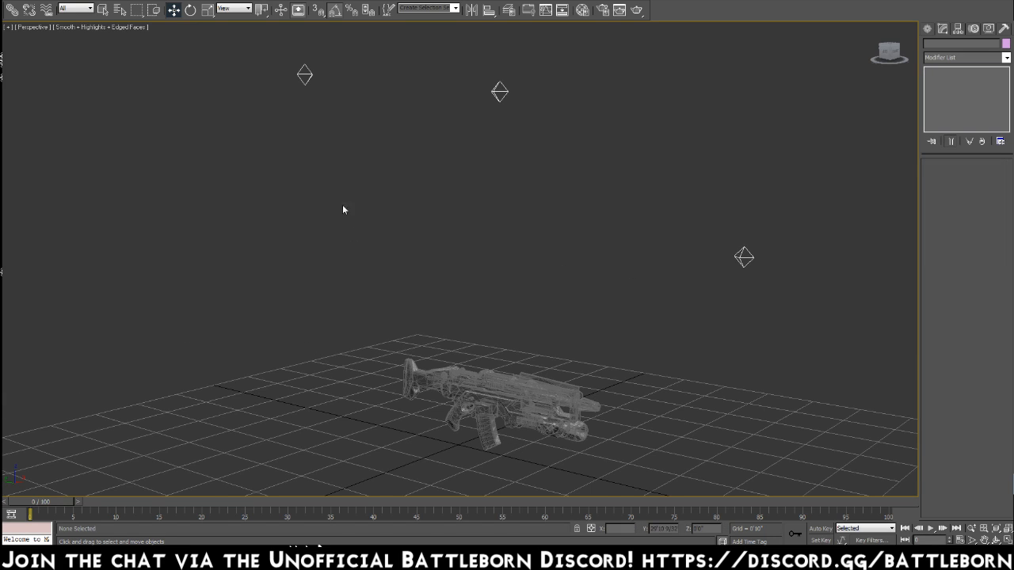
pyautogui.moveTo(235, 45); pyautogui.dragTo(866, 313)
pyautogui.rightClick(831, 310)
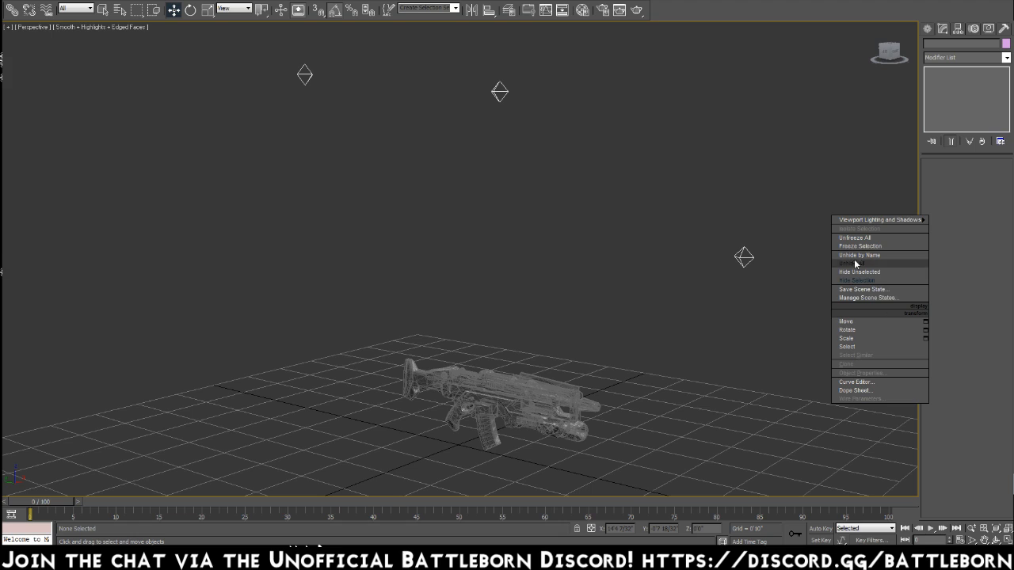
pyautogui.click(861, 238)
pyautogui.rightClick(842, 272)
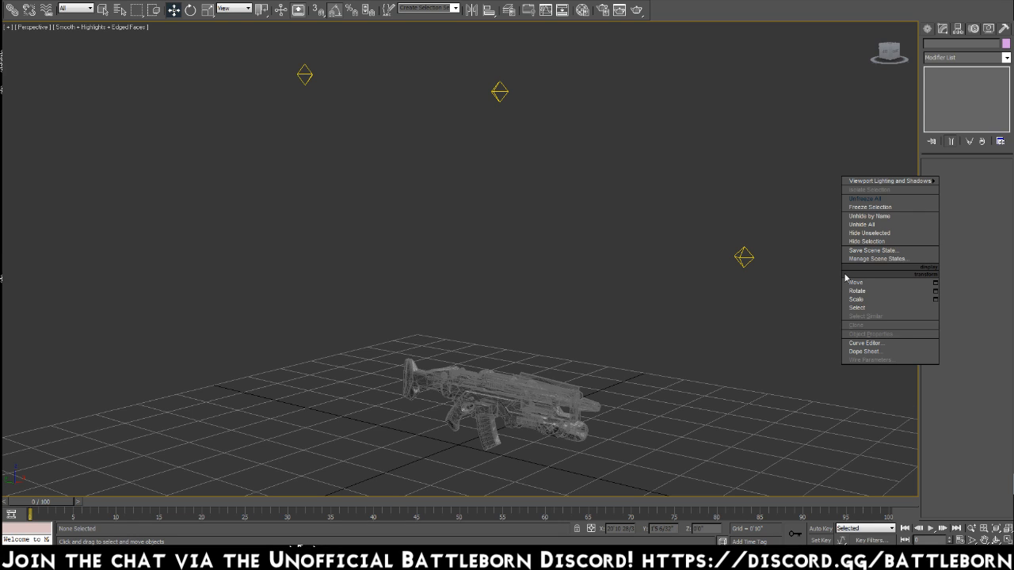
pyautogui.click(856, 235)
pyautogui.moveTo(811, 290); pyautogui.dragTo(273, 64)
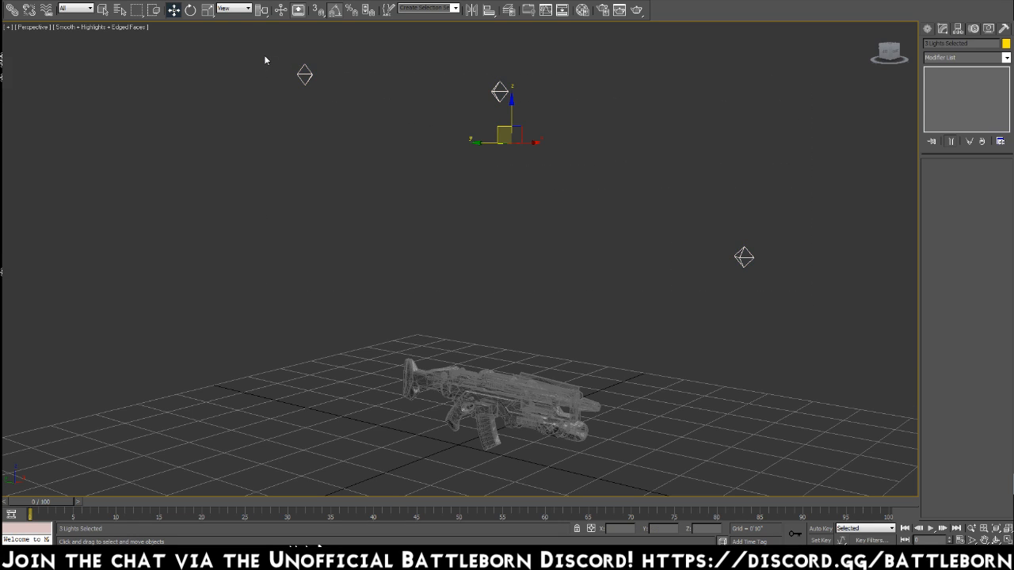
pyautogui.press('Delete')
pyautogui.press('z')
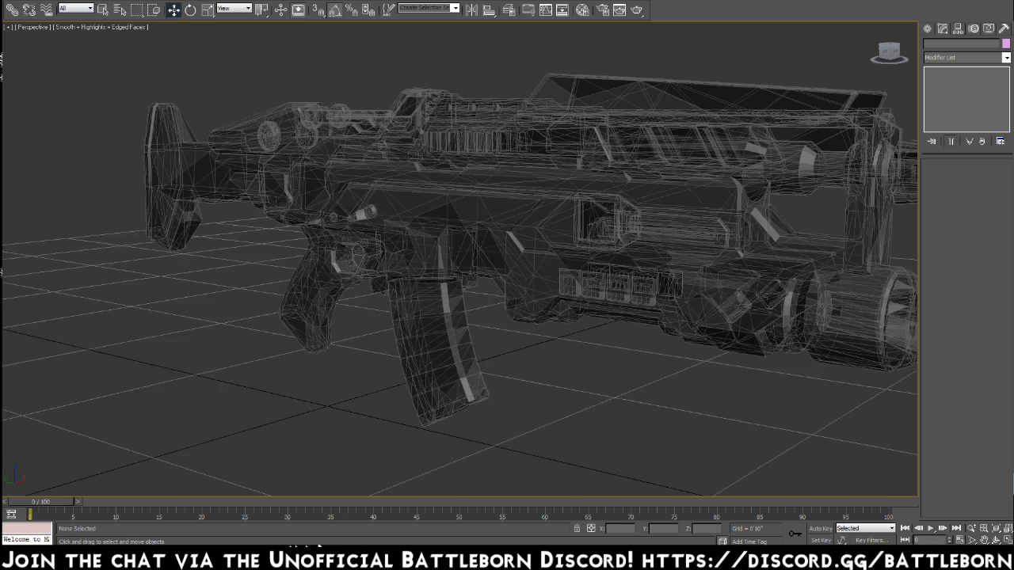
# Save the gun scene as the next incremental version, OM_Gun_002.max.
pyautogui.click(12, 0)
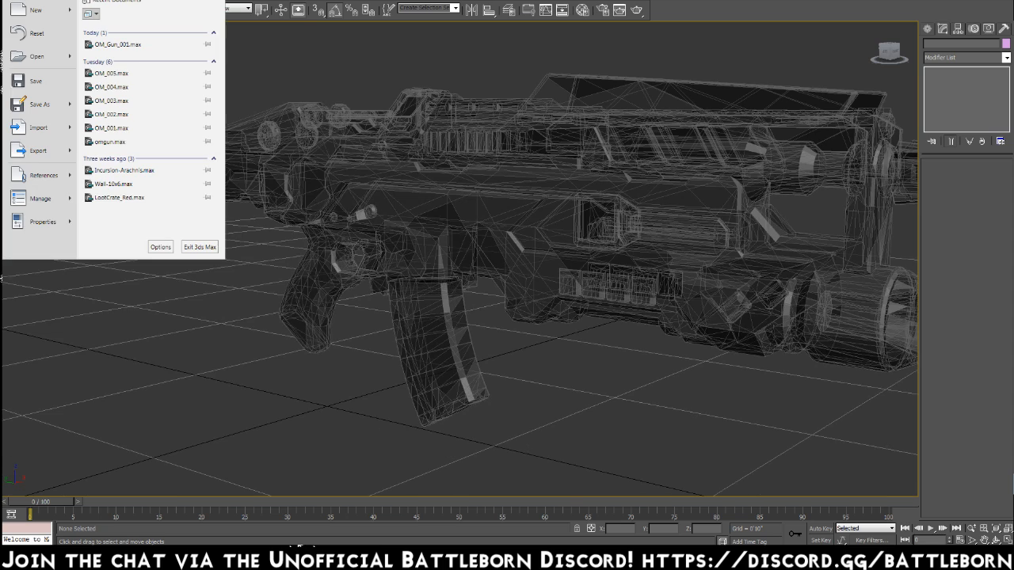
pyautogui.click(37, 104)
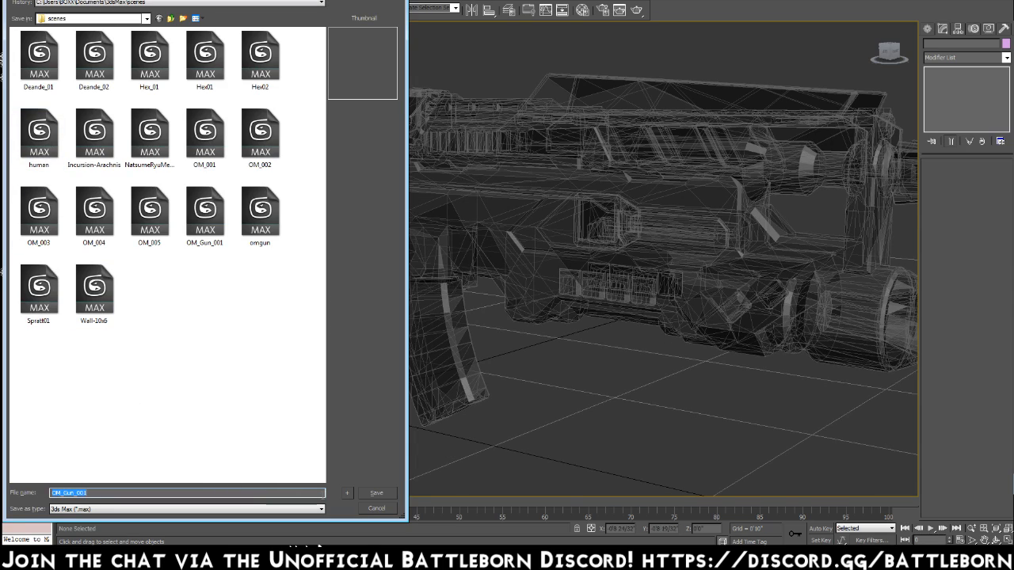
pyautogui.click(352, 494)
# Export the gun with the gw::OBJ-Exporter format under the file name OM_Gun, keeping the offered export options.
pyautogui.click(12, 0)
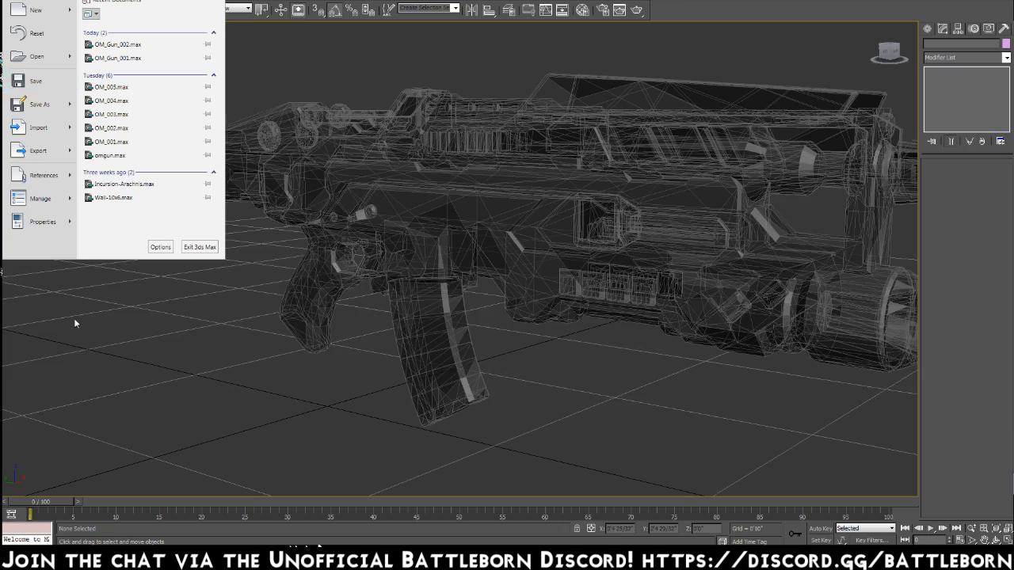
pyautogui.click(50, 153)
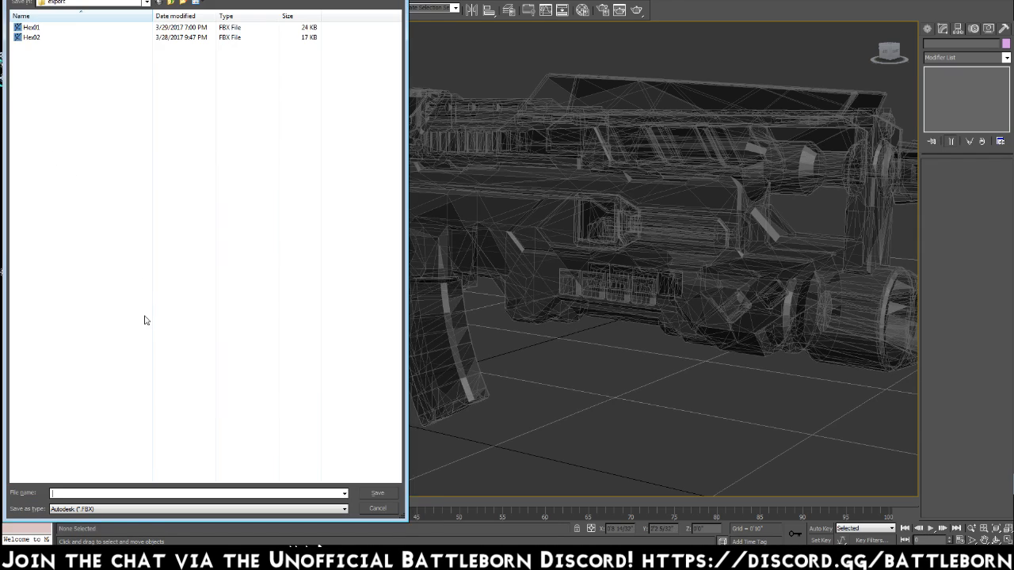
pyautogui.click(329, 508)
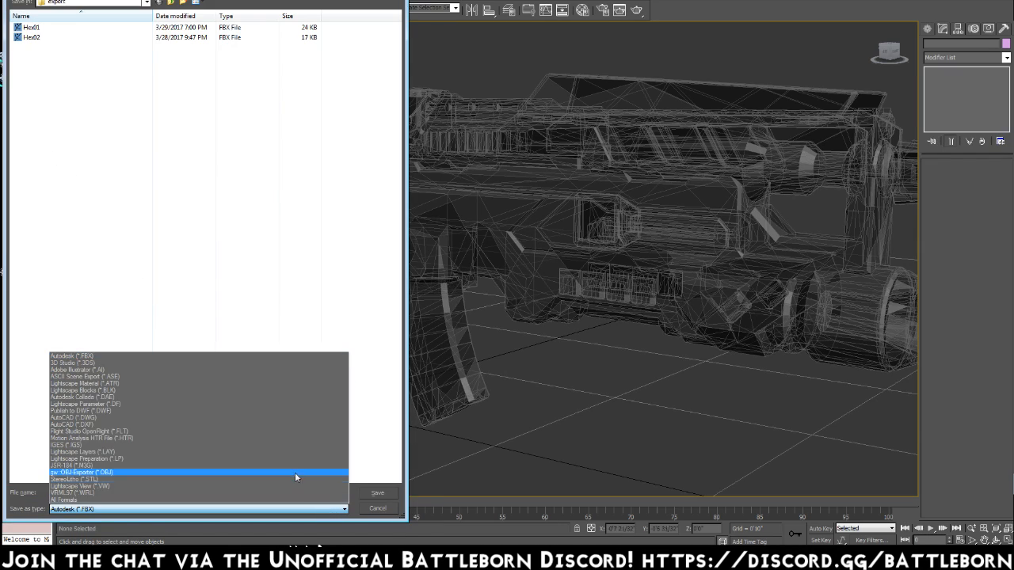
pyautogui.click(289, 472)
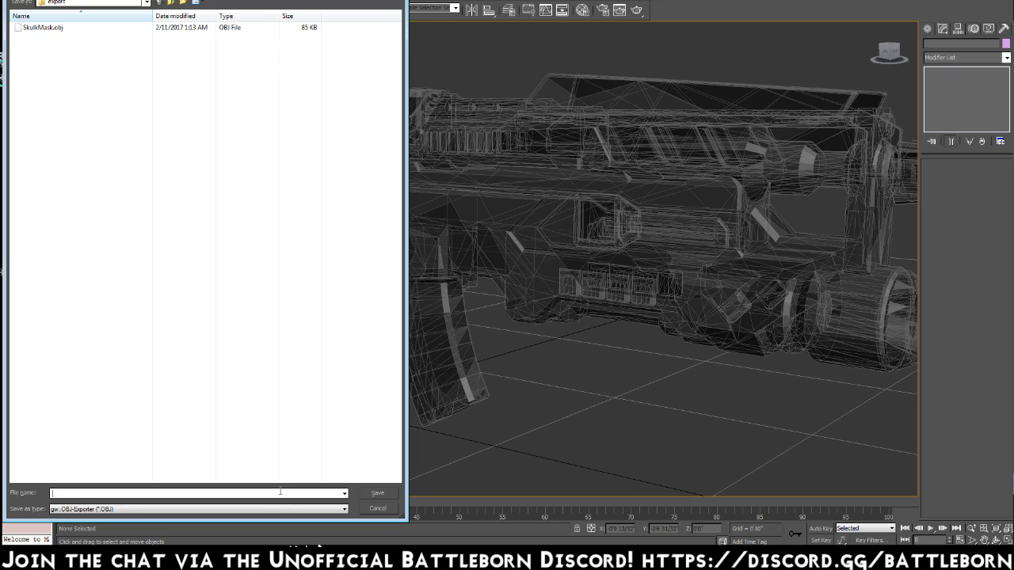
pyautogui.click(280, 492)
pyautogui.write('OM_Gun')
pyautogui.press('Return')
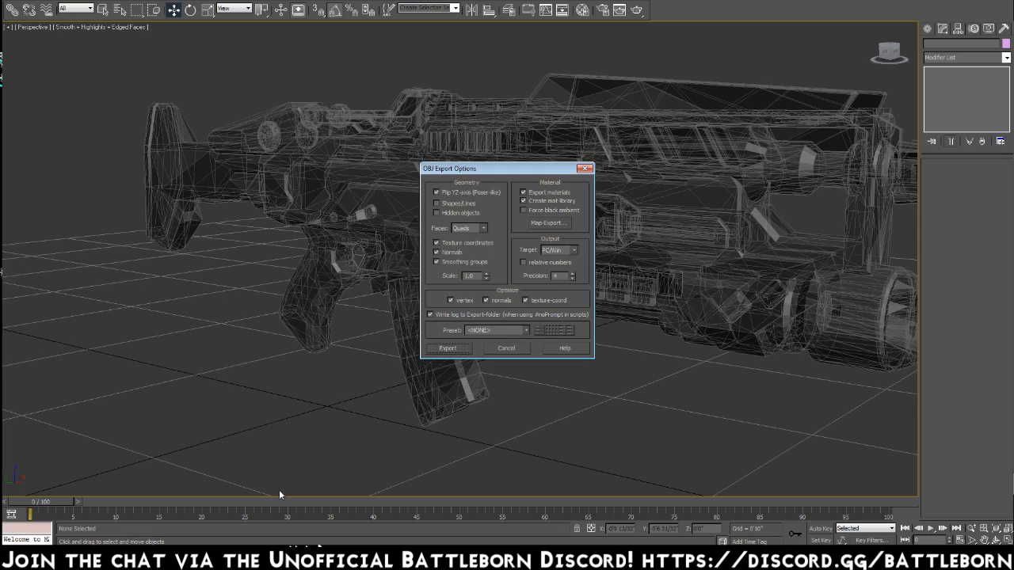
pyautogui.press('Return')
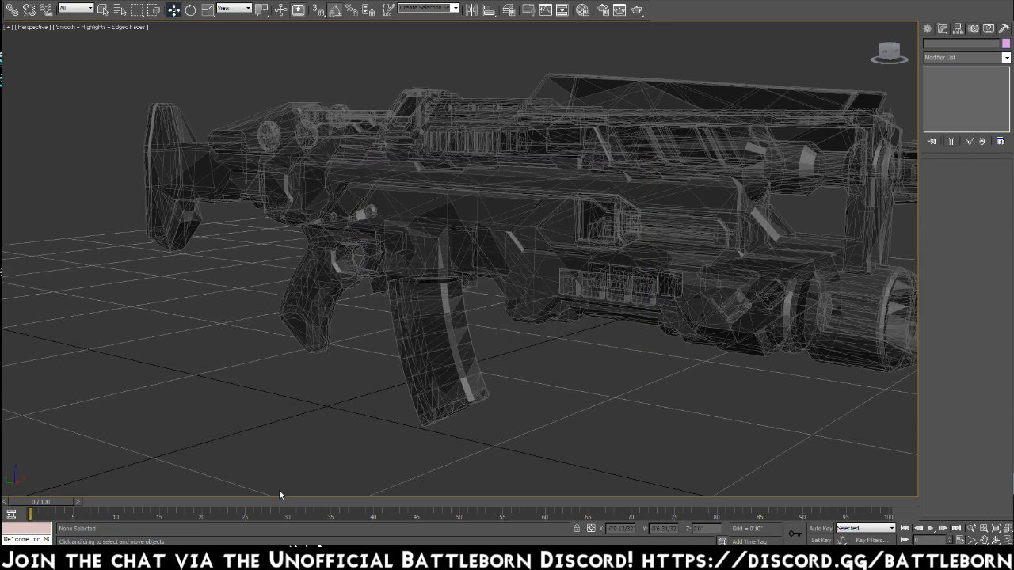
# Open the OM_005.max character scene and delete the human body mesh and the Measurements group.
pyautogui.click(28, 4)
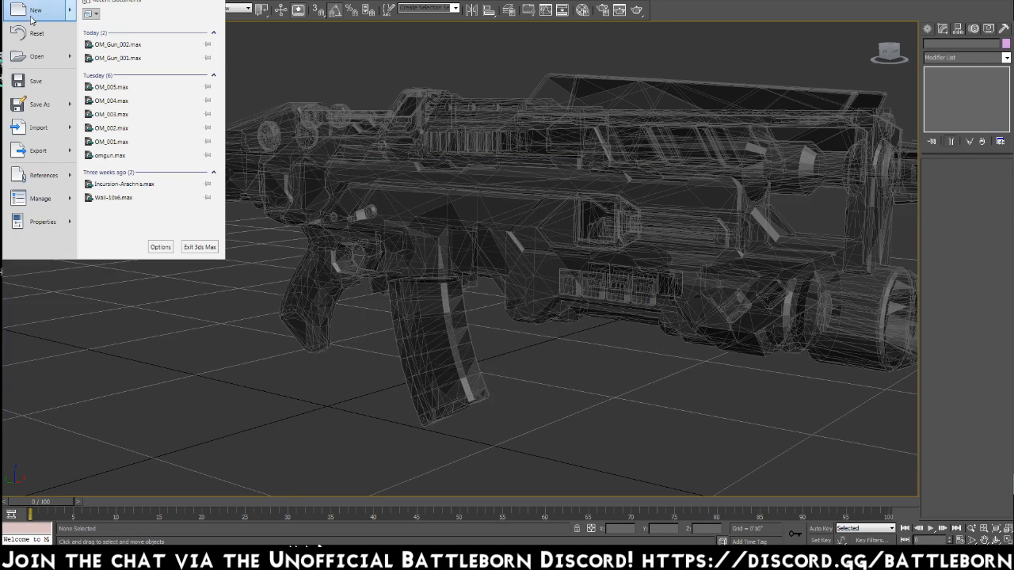
pyautogui.click(181, 88)
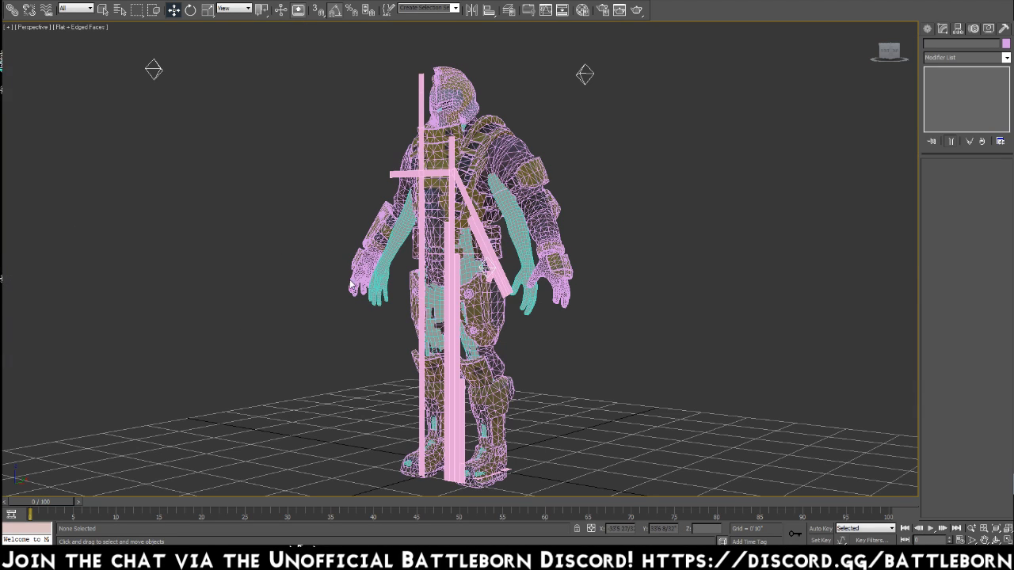
pyautogui.click(517, 230)
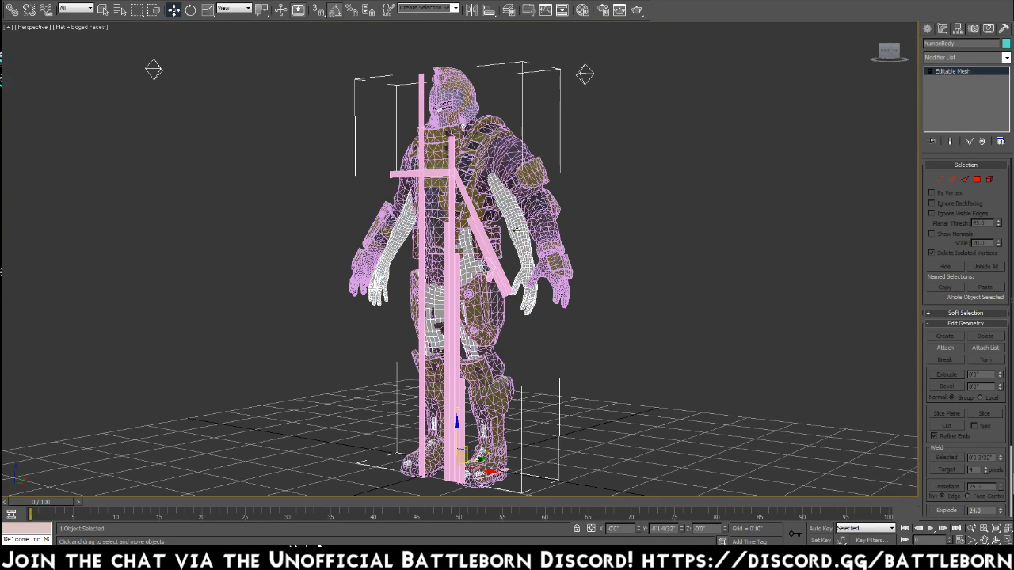
pyautogui.click(517, 229)
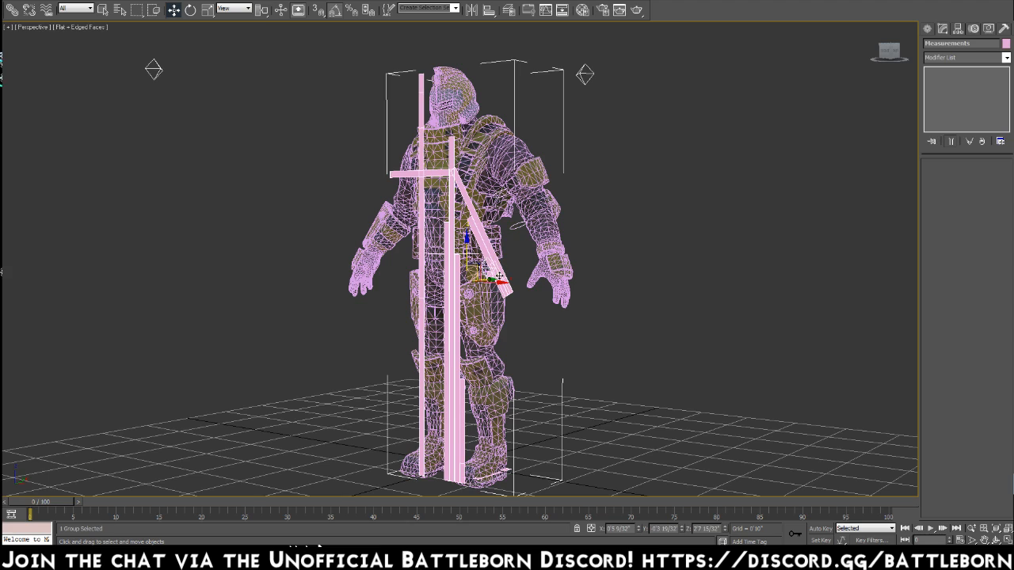
pyautogui.press('Delete')
# Unfreeze all objects and delete the three lights around the armored character.
pyautogui.rightClick(499, 274)
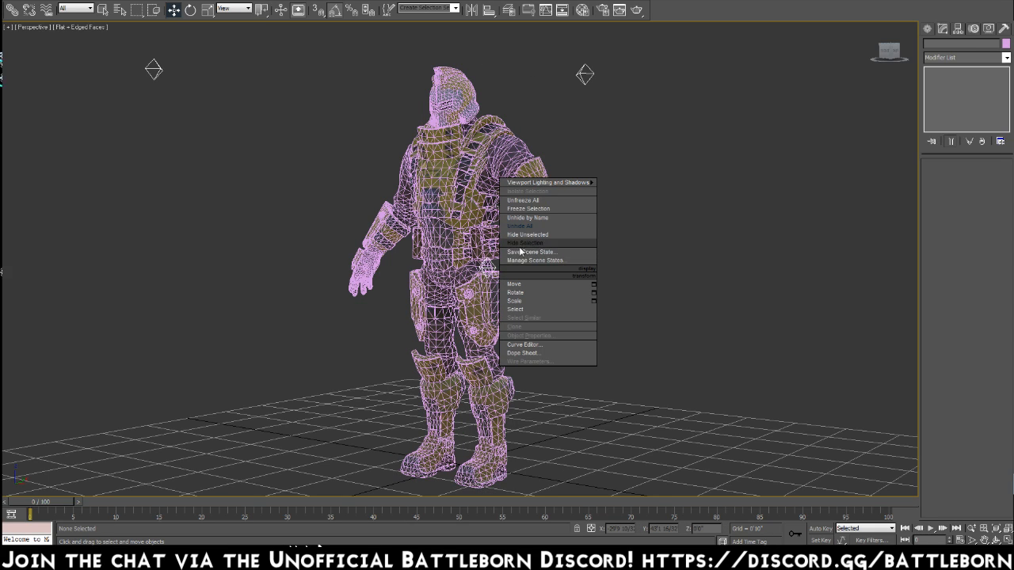
pyautogui.click(529, 226)
pyautogui.rightClick(520, 246)
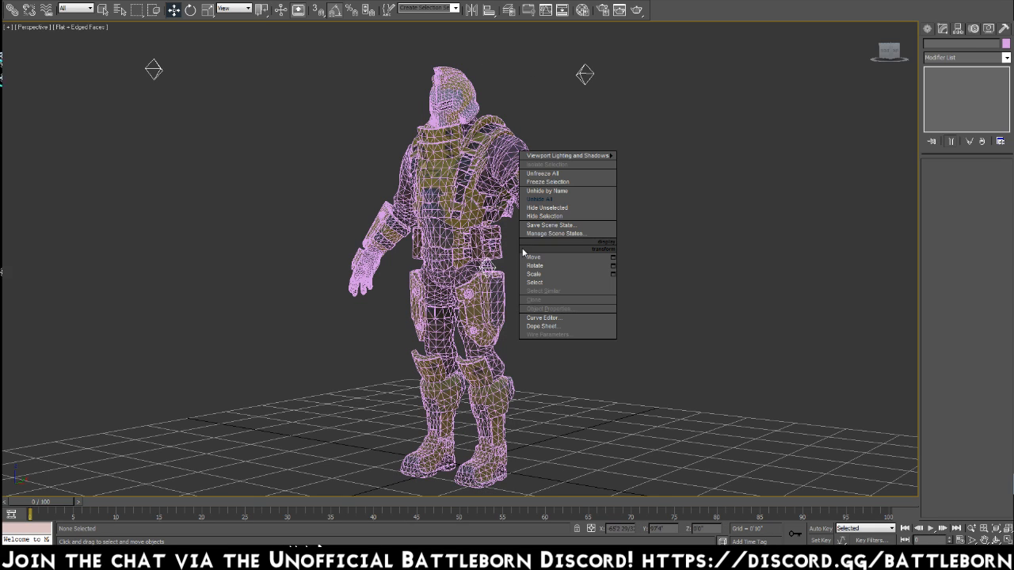
pyautogui.click(543, 174)
pyautogui.click(584, 74)
pyautogui.press('Delete')
pyautogui.click(494, 270)
pyautogui.press('Delete')
pyautogui.click(153, 70)
pyautogui.press('Delete')
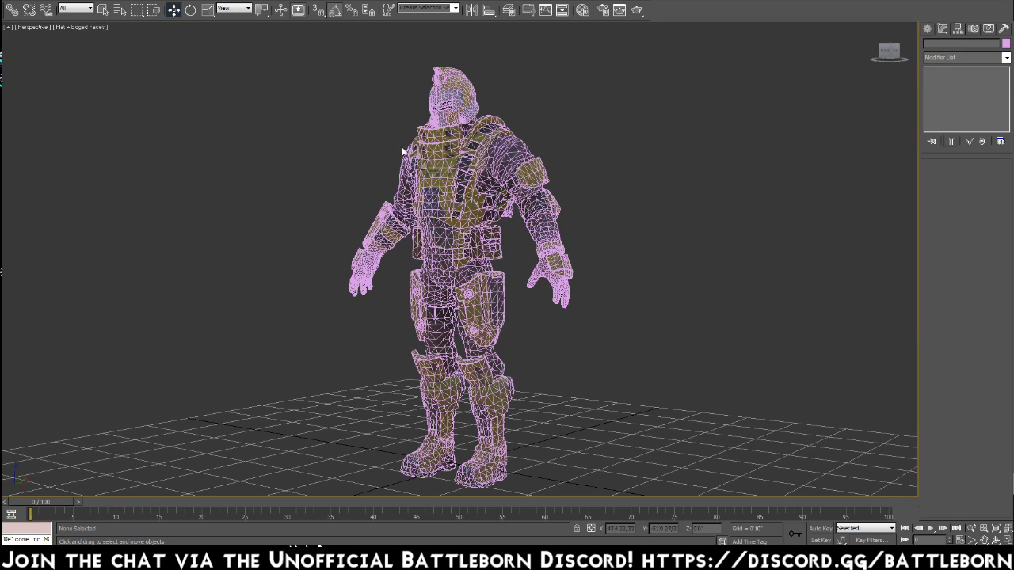
# Try deleting the collar piece below the helmet, and delete the bodysuit under the armor.
pyautogui.click(442, 137)
pyautogui.press('Delete')
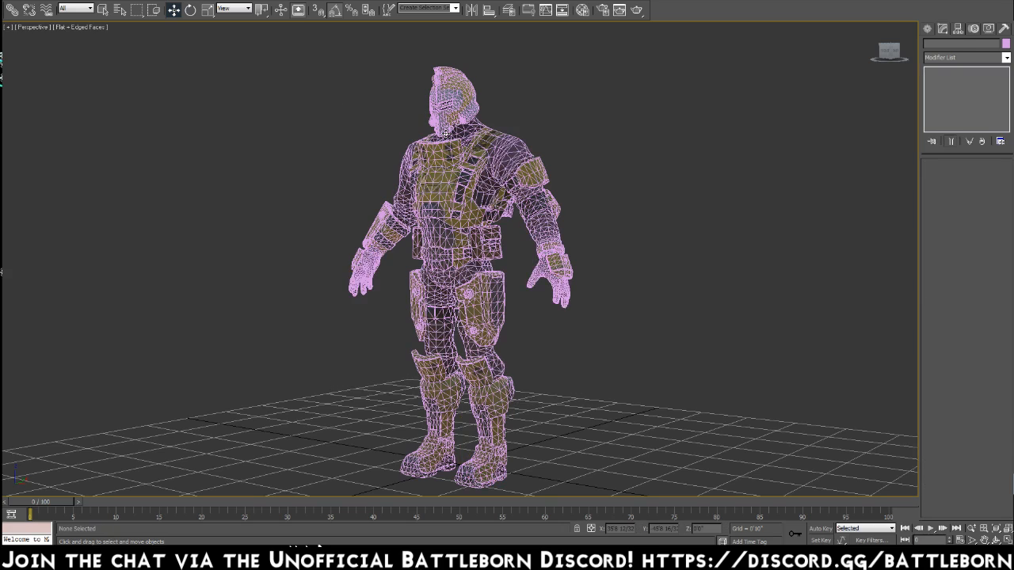
pyautogui.click(472, 133)
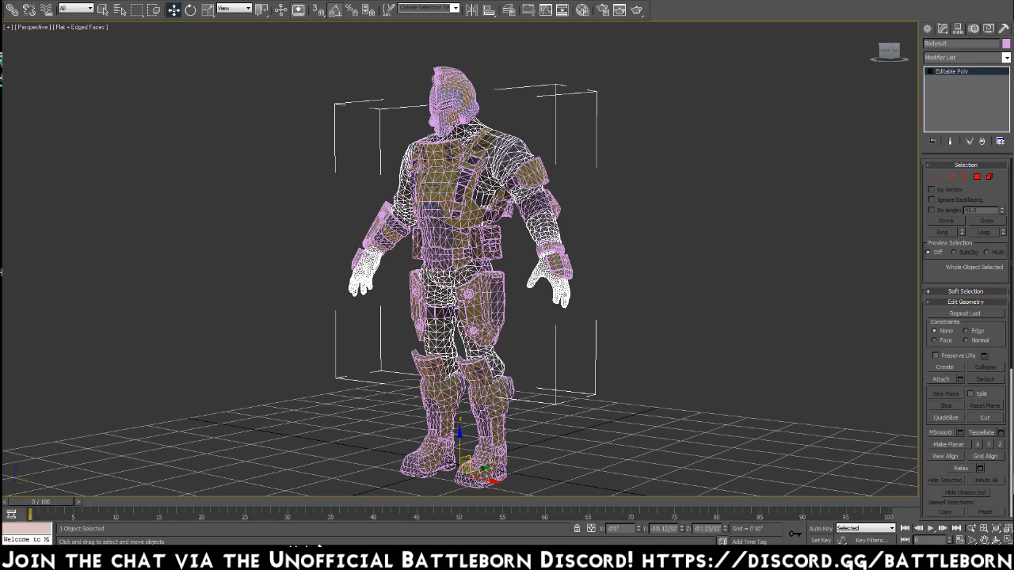
pyautogui.press('Delete')
# Save the stripped-down armor scene as a new file named OM_005_export.
pyautogui.moveTo(617, 390)
pyautogui.keyDown('alt'); pyautogui.mouseDown(button='middle')
pyautogui.moveTo(488, 400)
pyautogui.moveTo(640, 392)
pyautogui.moveTo(609, 396)
pyautogui.mouseUp(button='middle'); pyautogui.keyUp('alt')
pyautogui.click(11, 1)
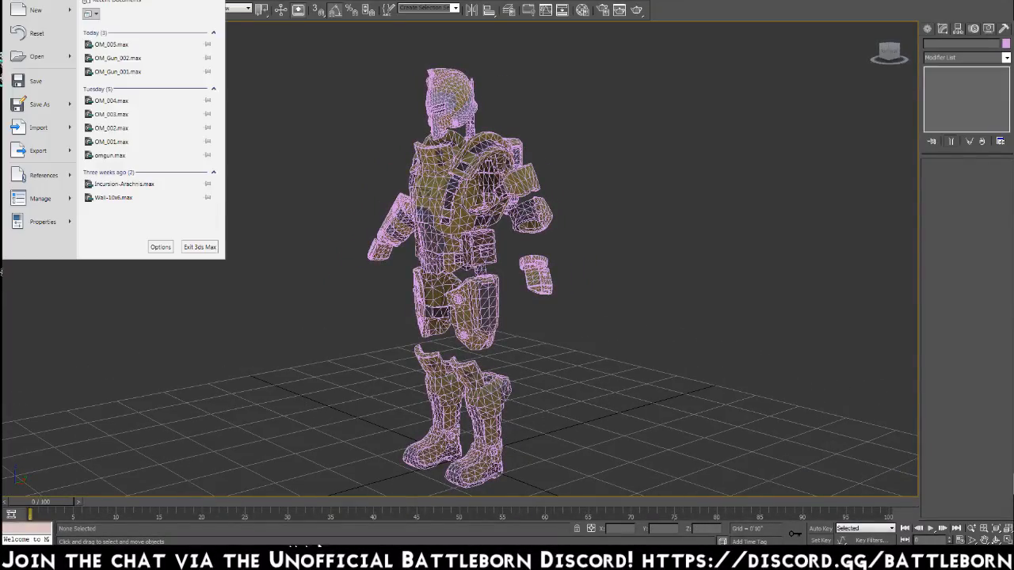
pyautogui.click(42, 105)
pyautogui.press('Right')
pyautogui.write('_export')
pyautogui.press('Return')
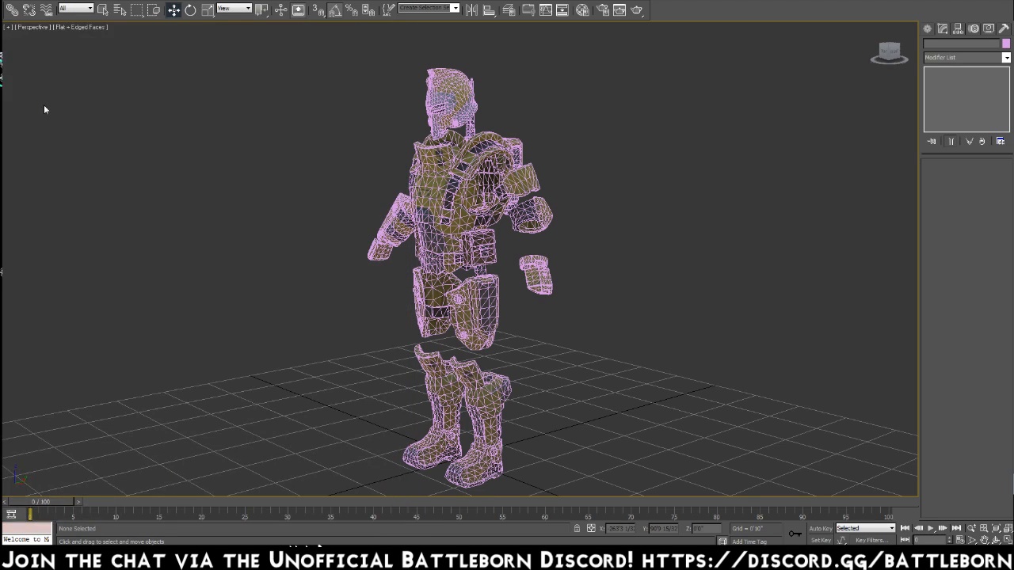
# Export the armor with the gw::OBJ-Exporter format under the file name OM, keeping the offered export options.
pyautogui.click(14, 9)
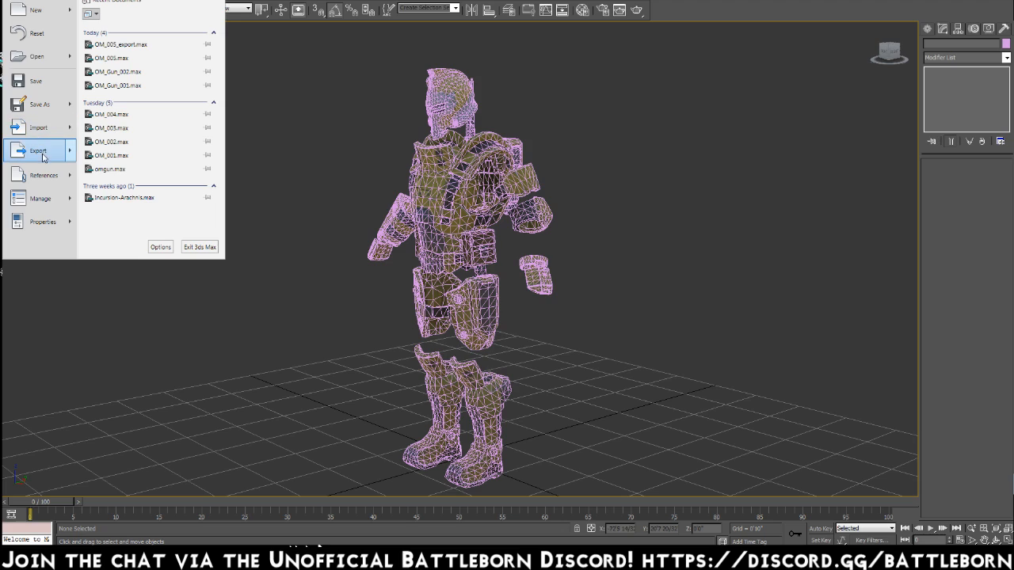
pyautogui.click(42, 151)
pyautogui.click(336, 508)
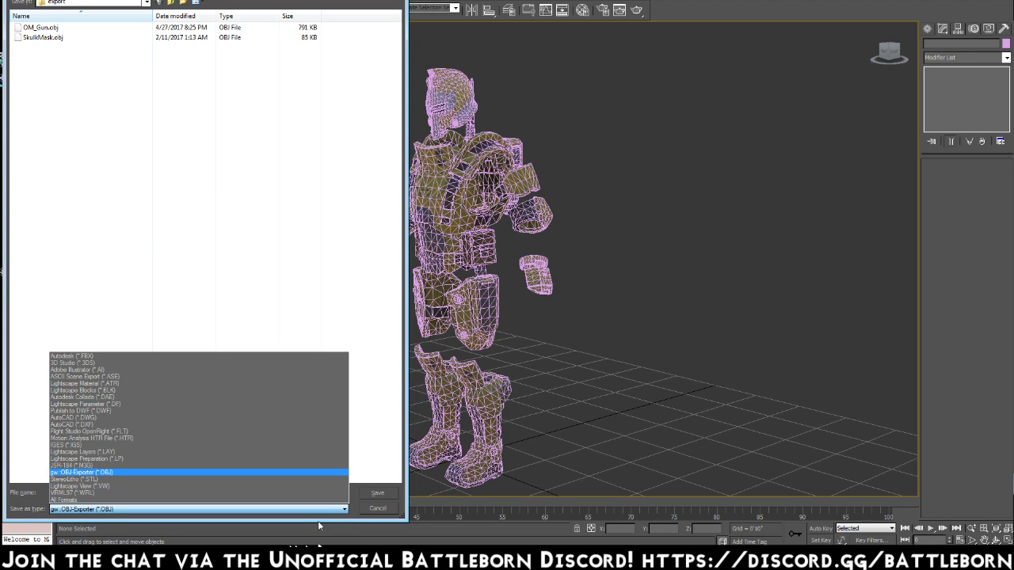
pyautogui.click(356, 475)
pyautogui.click(317, 495)
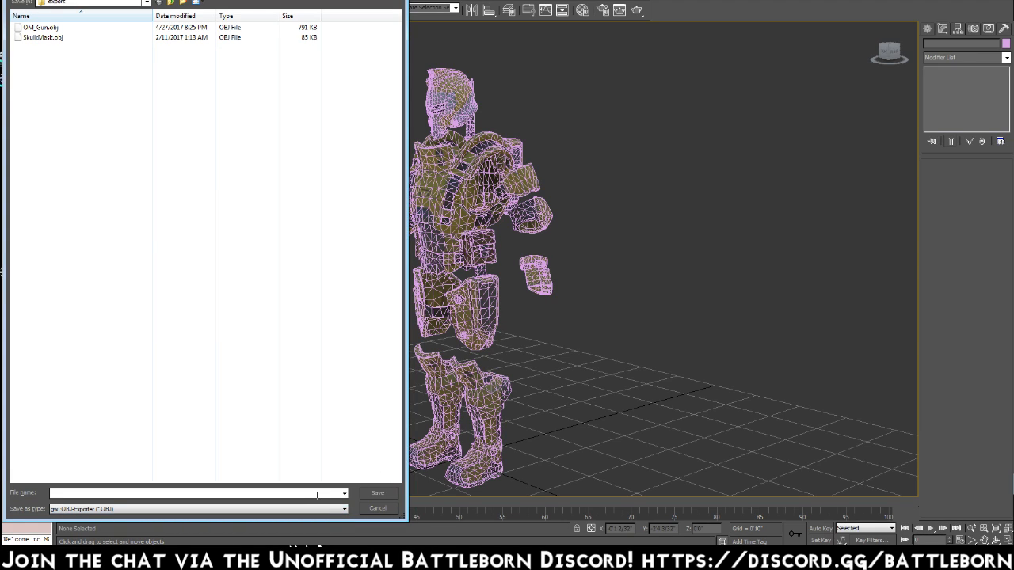
pyautogui.write('OM')
pyautogui.press('Return')
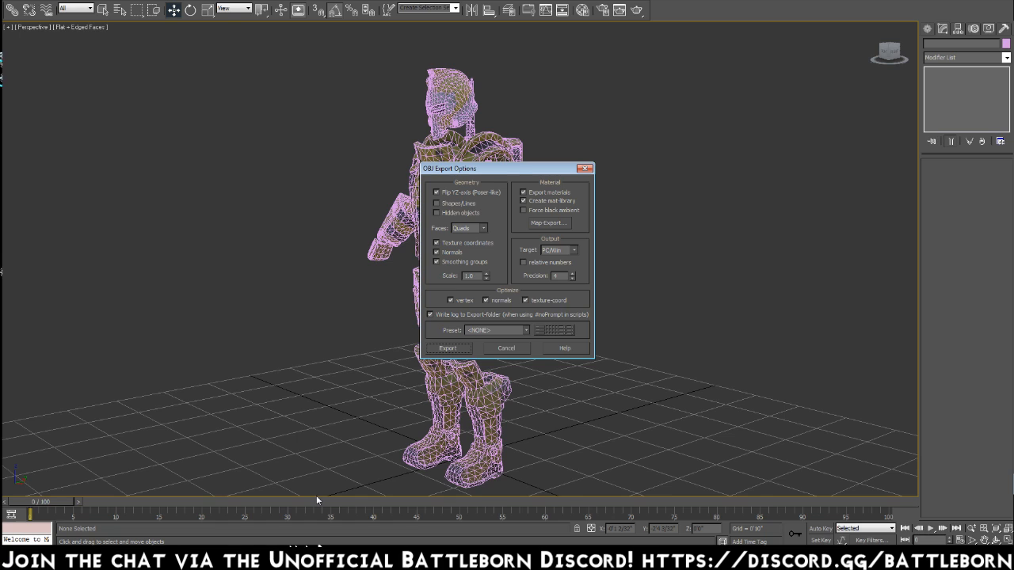
pyautogui.press('Return')
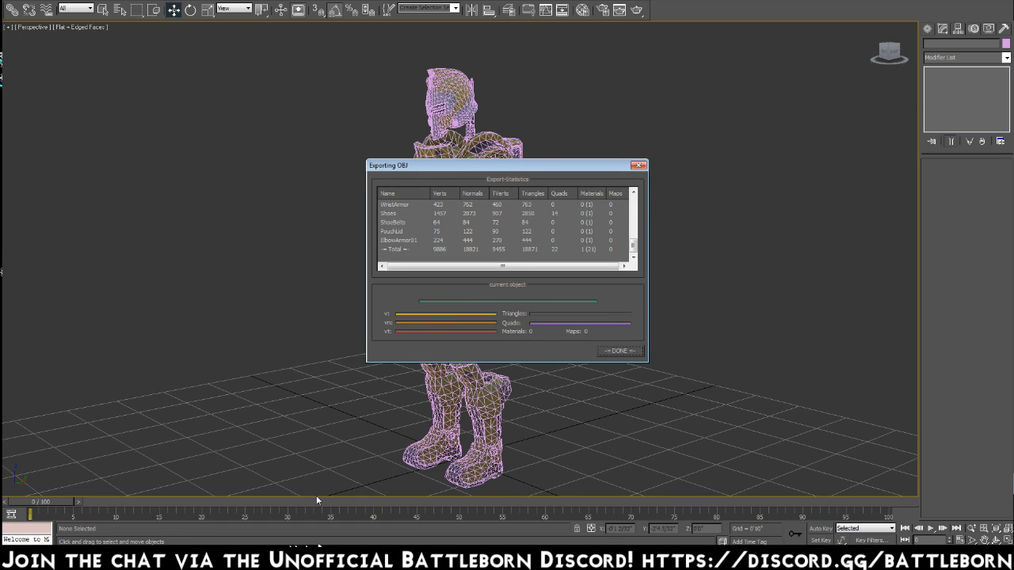
# Turn off edged faces in the perspective viewport's shading and inspect the armor pieces.
pyautogui.keyDown('alt'); pyautogui.moveTo(376, 312); pyautogui.dragTo(380, 326, button='middle'); pyautogui.keyUp('alt')
pyautogui.click(81, 26)
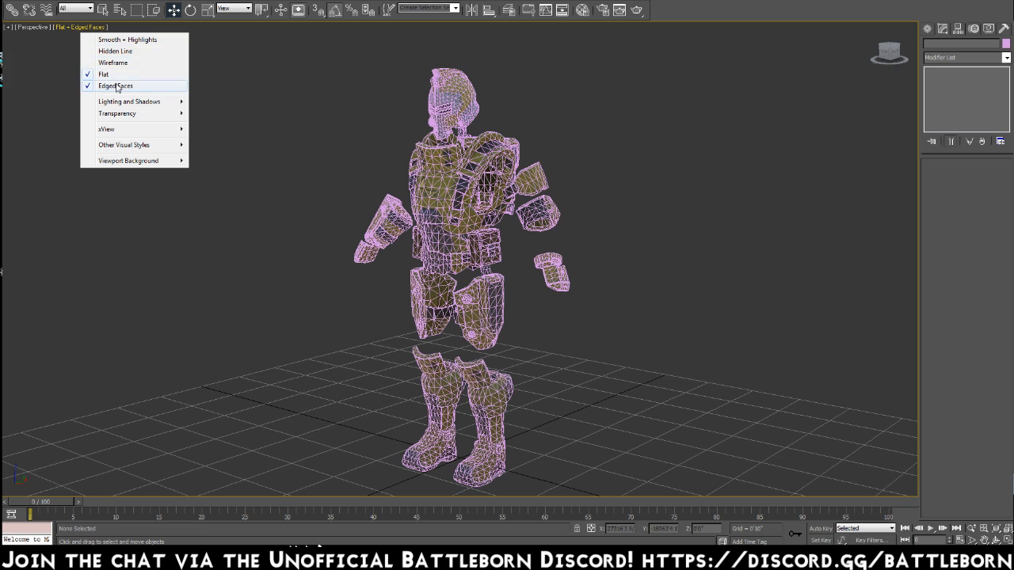
pyautogui.click(119, 87)
pyautogui.moveTo(270, 259)
pyautogui.keyDown('alt'); pyautogui.mouseDown(button='middle')
pyautogui.moveTo(310, 258)
pyautogui.moveTo(261, 262)
pyautogui.mouseUp(button='middle'); pyautogui.keyUp('alt')
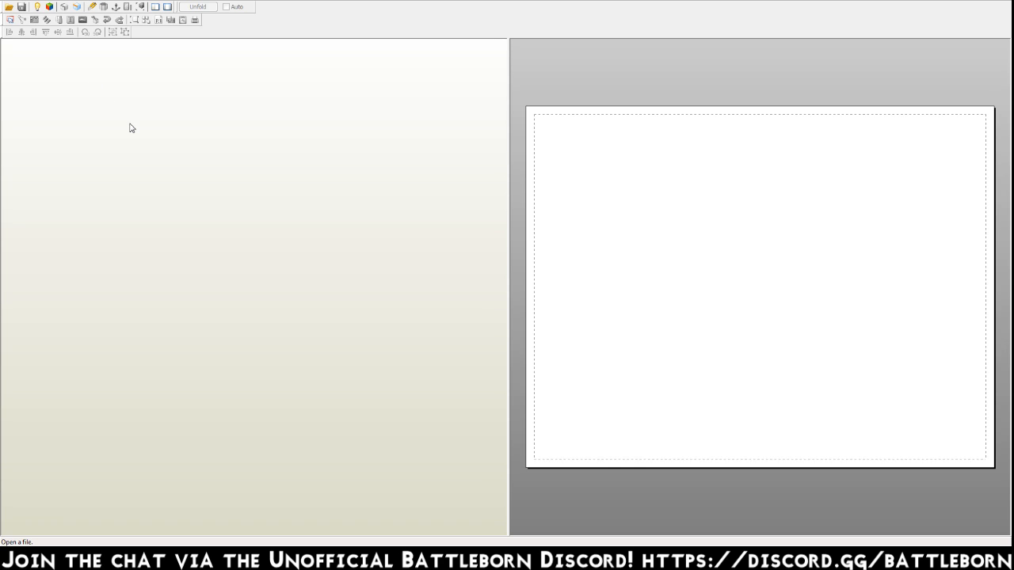
# Switch to Pepakura Designer and open OM_Gun.obj from the 3dsMax export folder in the Documents library.
pyautogui.click(8, 0)
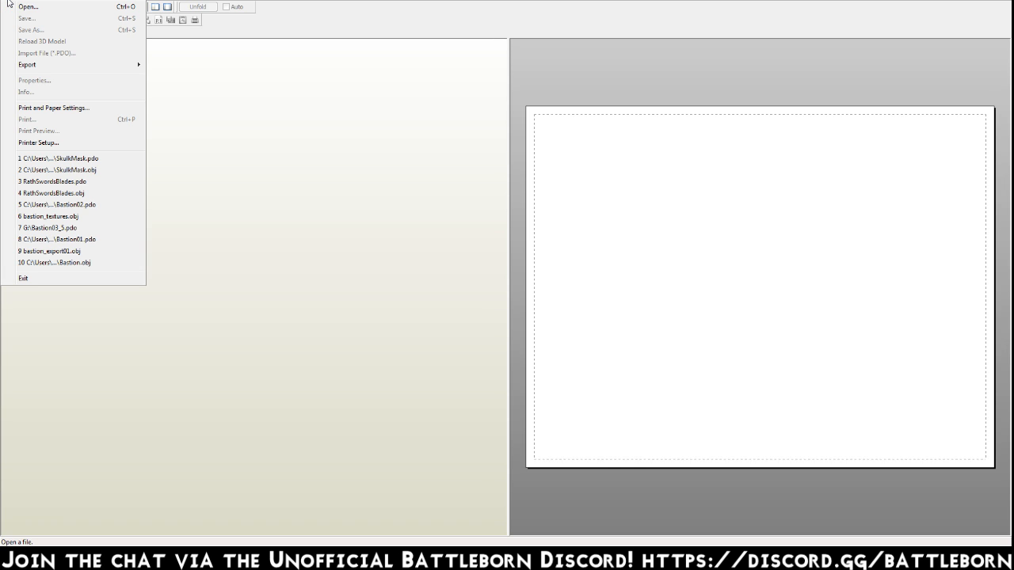
pyautogui.click(28, 7)
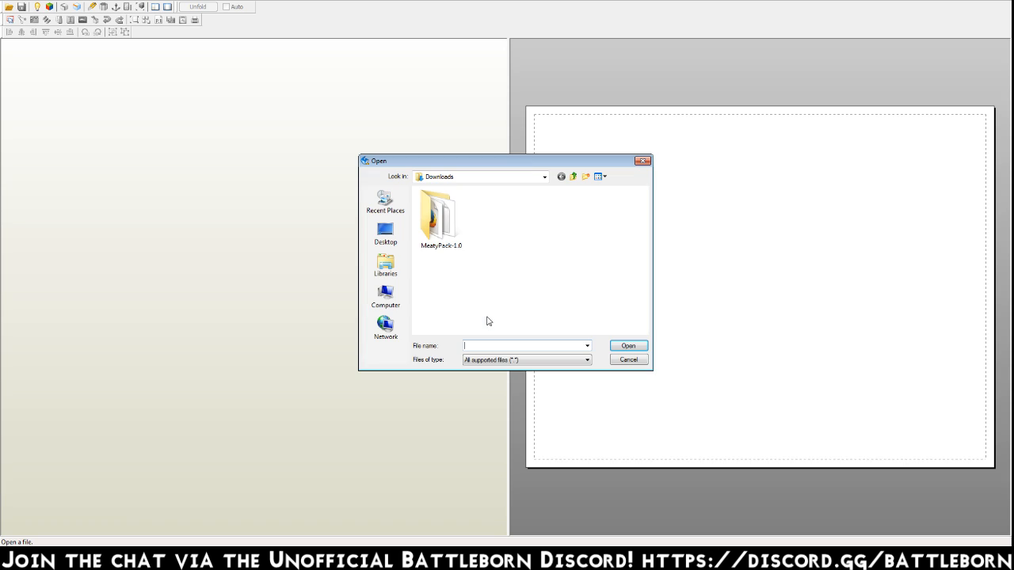
pyautogui.click(390, 264)
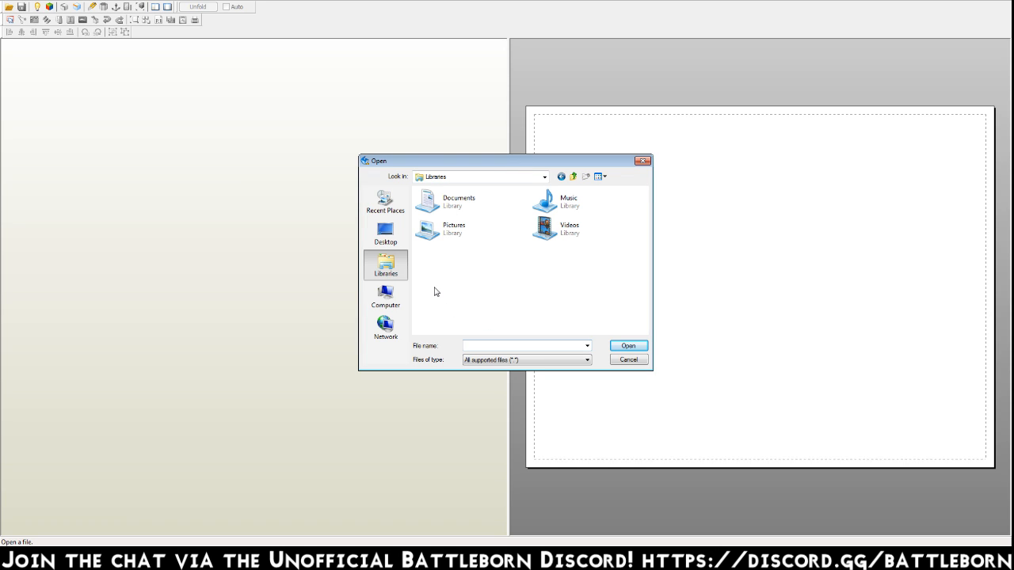
pyautogui.click(391, 300)
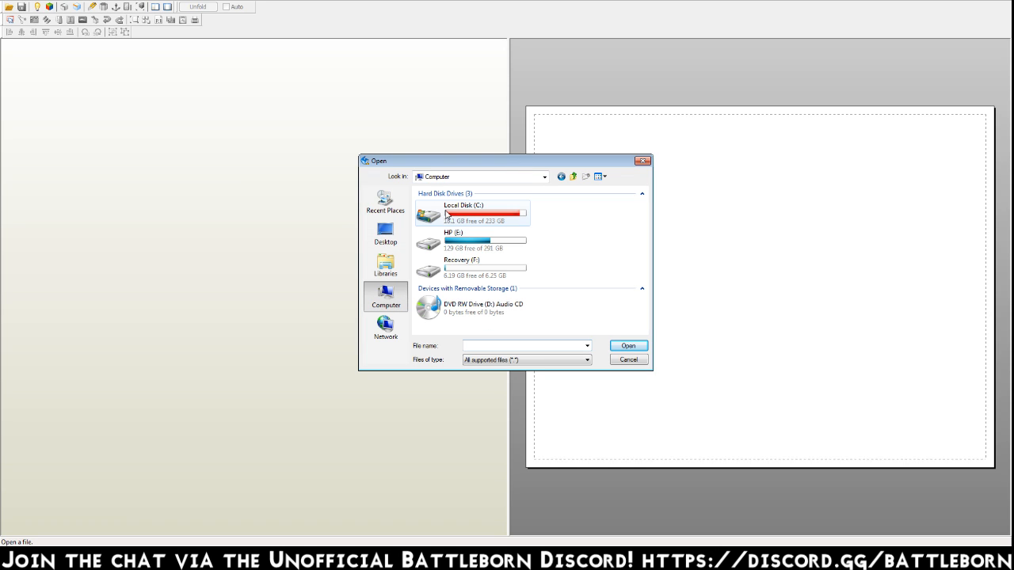
pyautogui.doubleClick(456, 234)
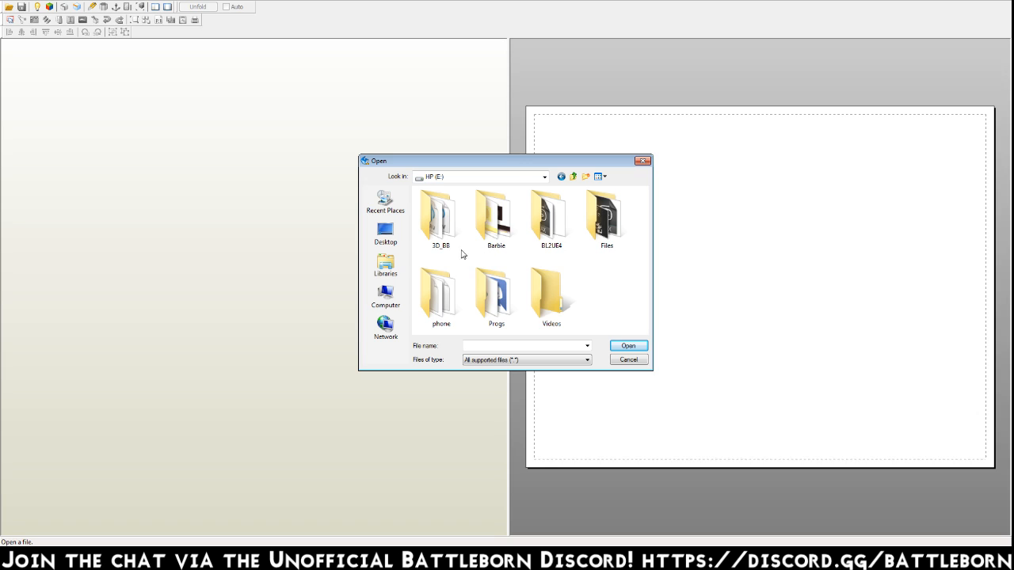
pyautogui.doubleClick(438, 224)
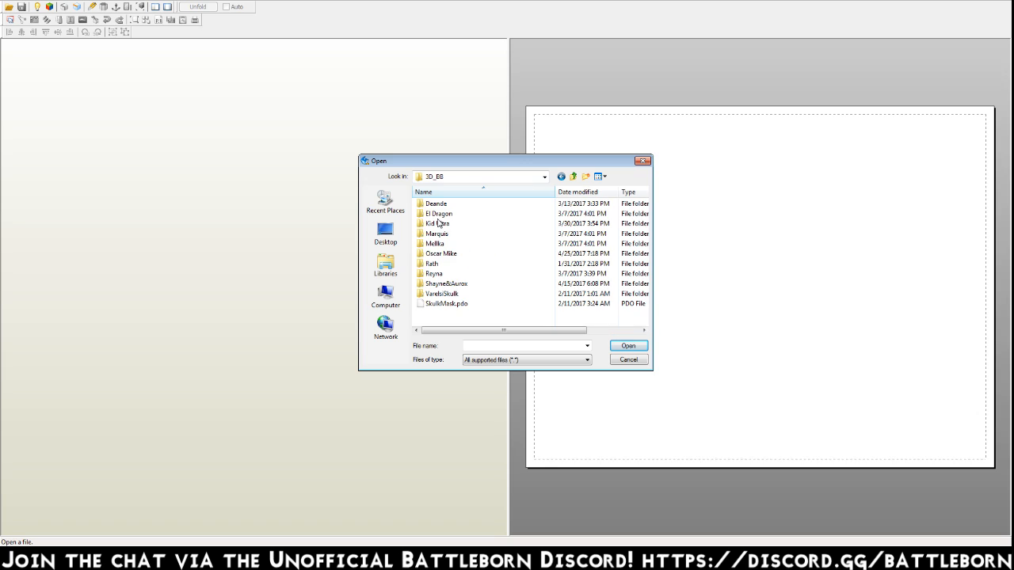
pyautogui.click(385, 265)
pyautogui.doubleClick(458, 208)
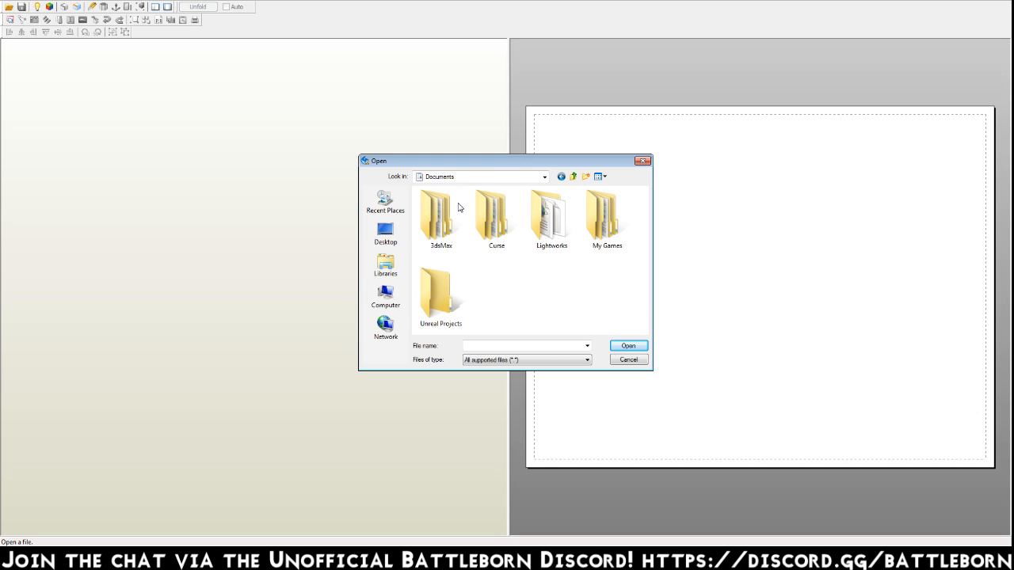
pyautogui.doubleClick(449, 217)
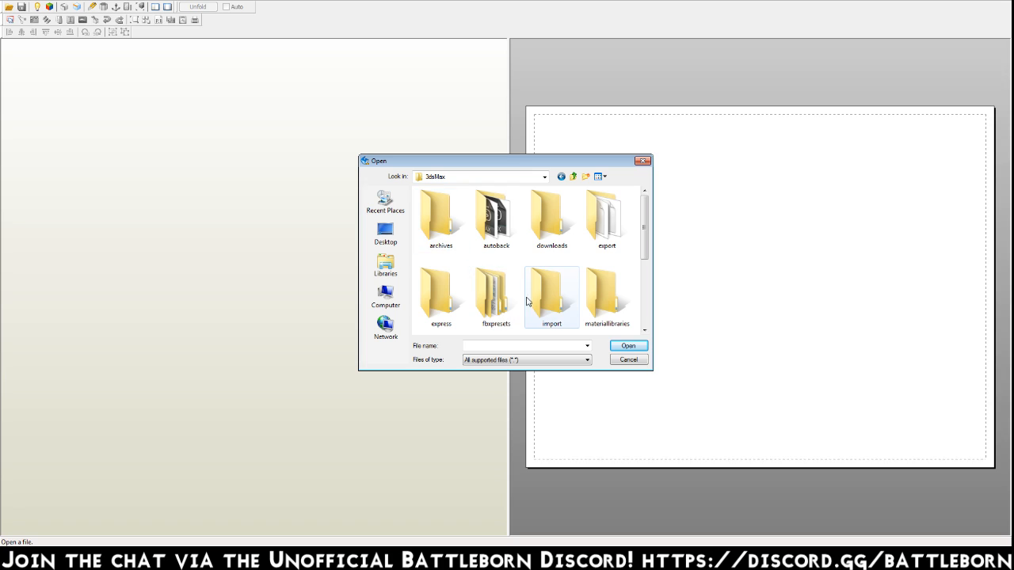
pyautogui.doubleClick(618, 222)
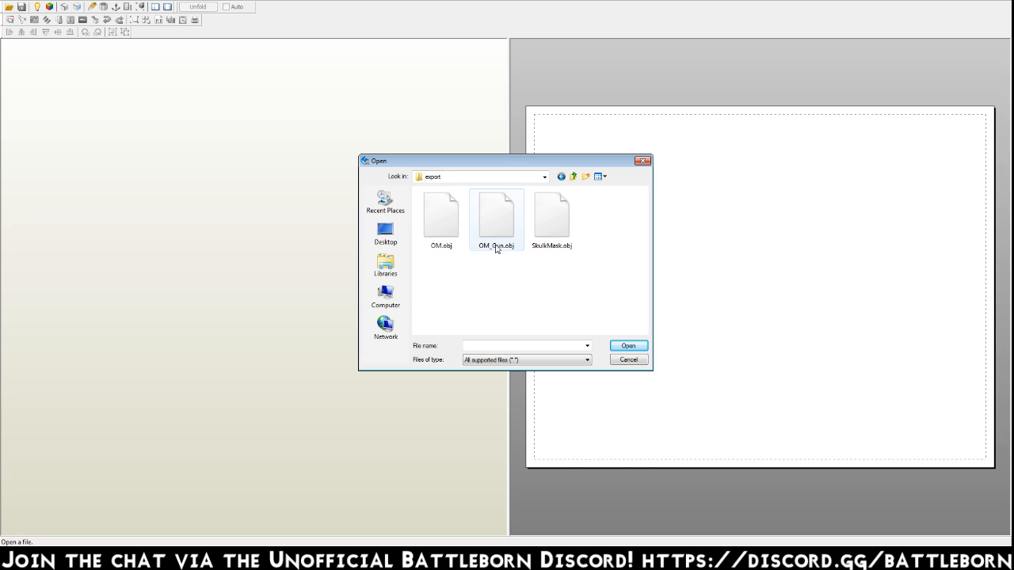
pyautogui.doubleClick(496, 218)
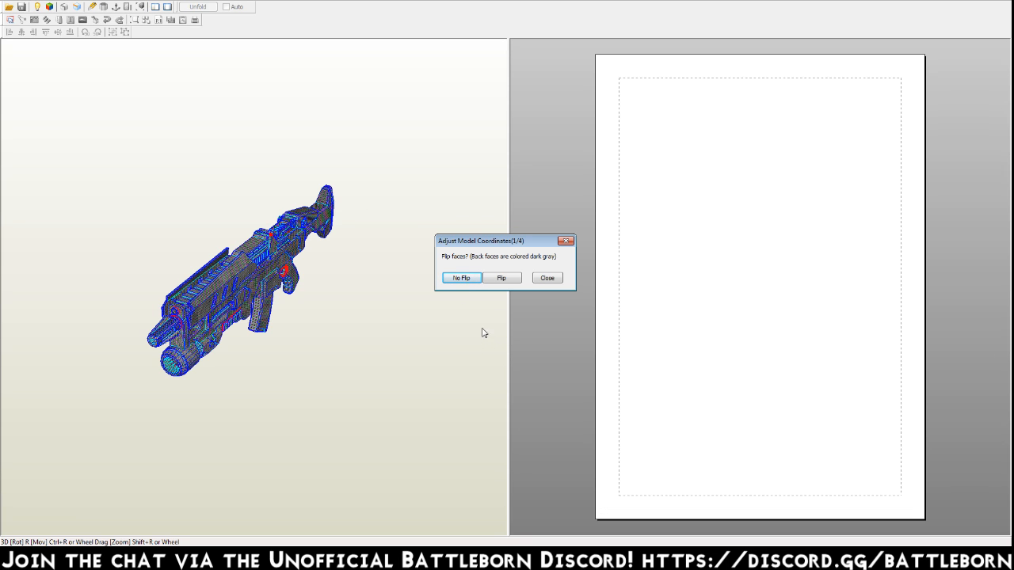
# Finish adjusting the gun's model coordinates without flipping faces, changing its orientation or inverting the model.
pyautogui.click(471, 278)
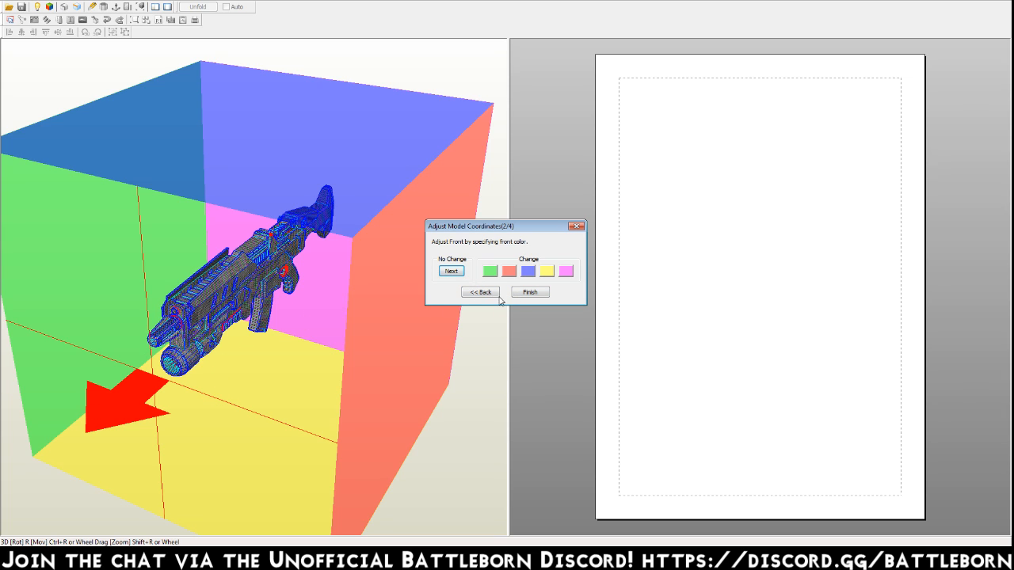
pyautogui.click(452, 272)
pyautogui.click(470, 272)
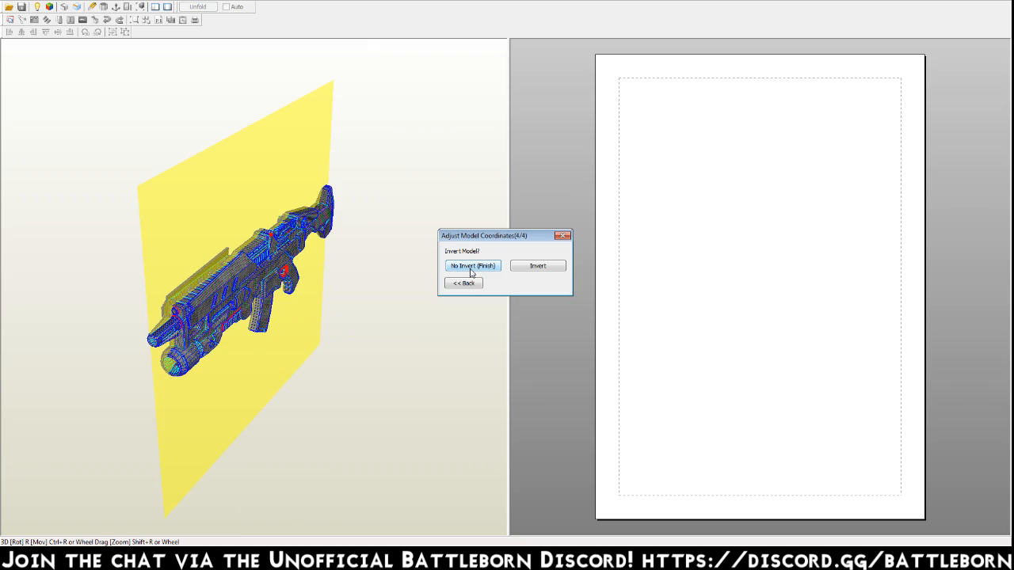
pyautogui.click(475, 269)
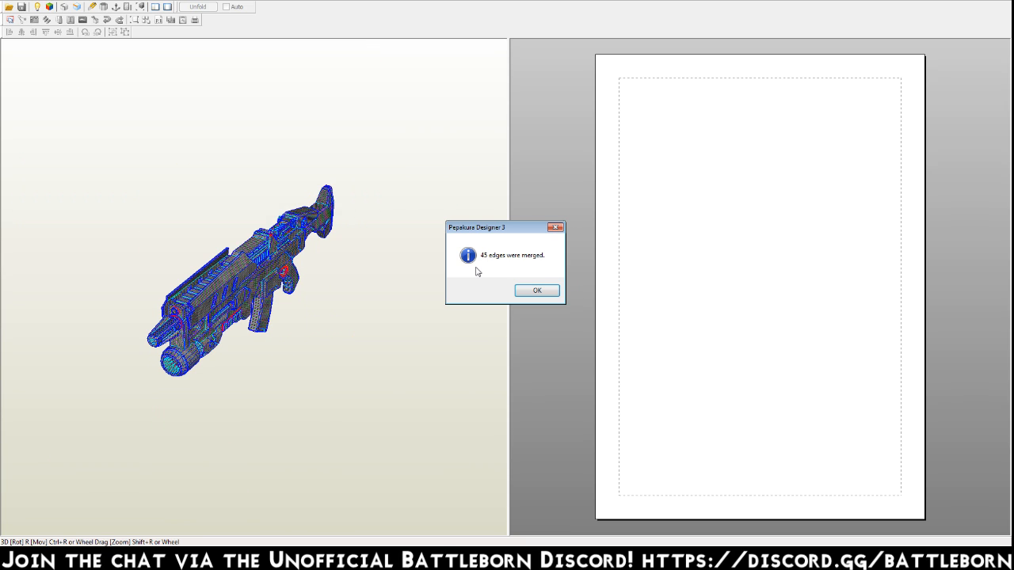
pyautogui.click(536, 290)
pyautogui.moveTo(324, 304); pyautogui.dragTo(294, 283, button='right')
pyautogui.scroll(5, 294, 283)
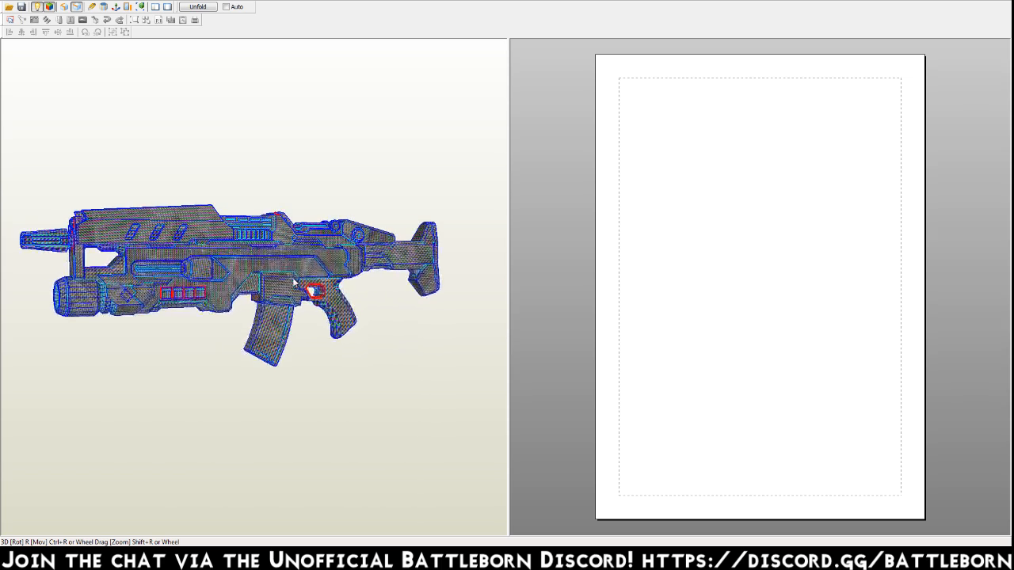
pyautogui.scroll(-5, 309, 314)
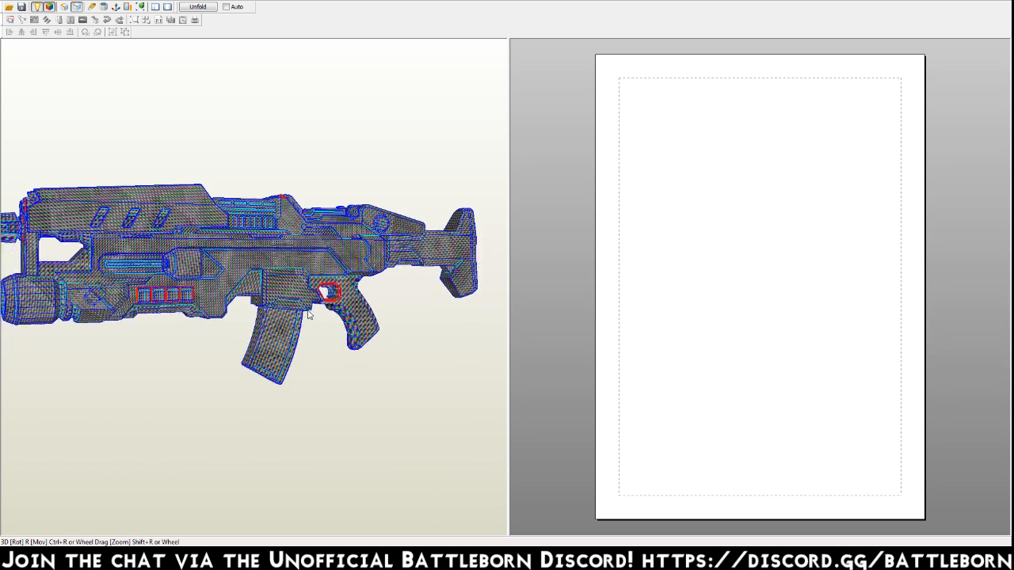
# Specify GD_ModernSoldier_DefaultSkin_SF_26 - Copy from the 3D_BB Oscar Mike folder on drive E as the texture image for Material__46.
pyautogui.click(145, 0)
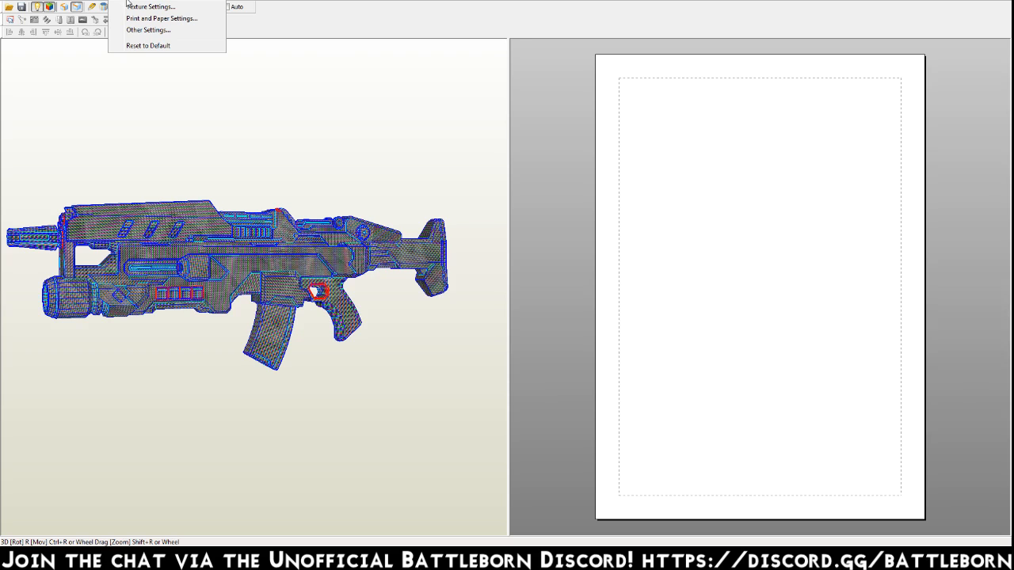
pyautogui.click(131, 6)
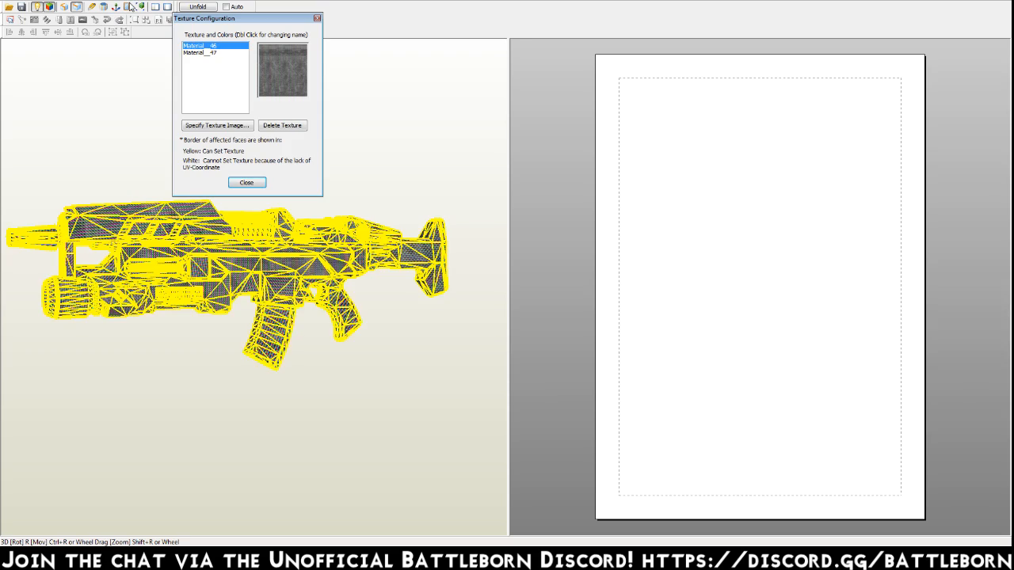
pyautogui.click(245, 129)
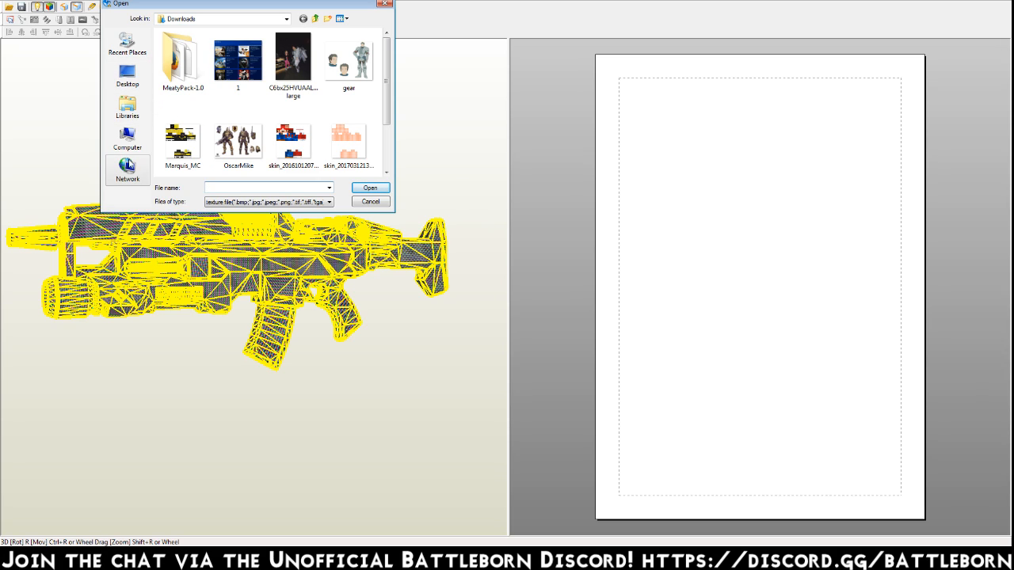
pyautogui.click(128, 139)
pyautogui.doubleClick(200, 84)
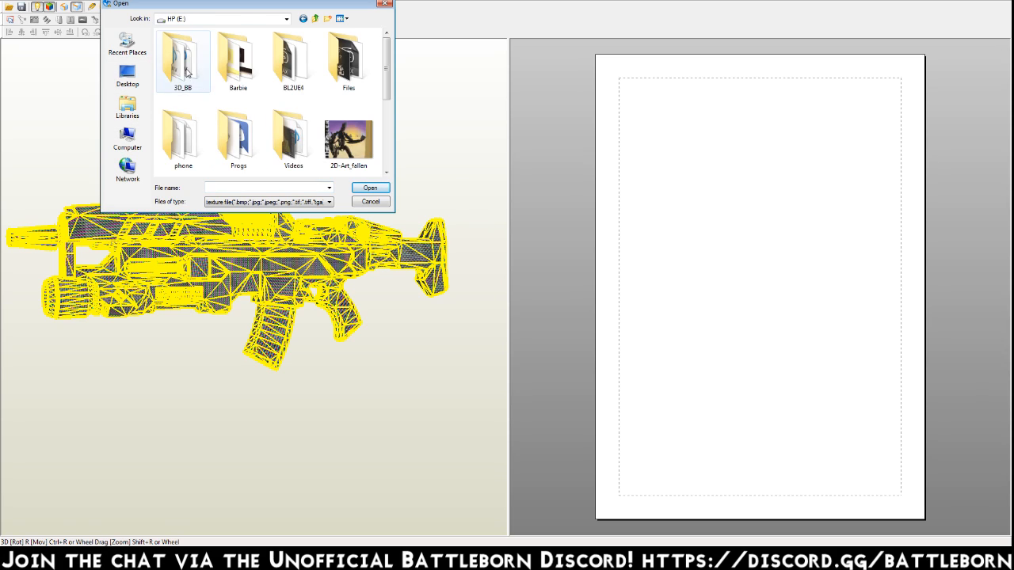
pyautogui.doubleClick(187, 69)
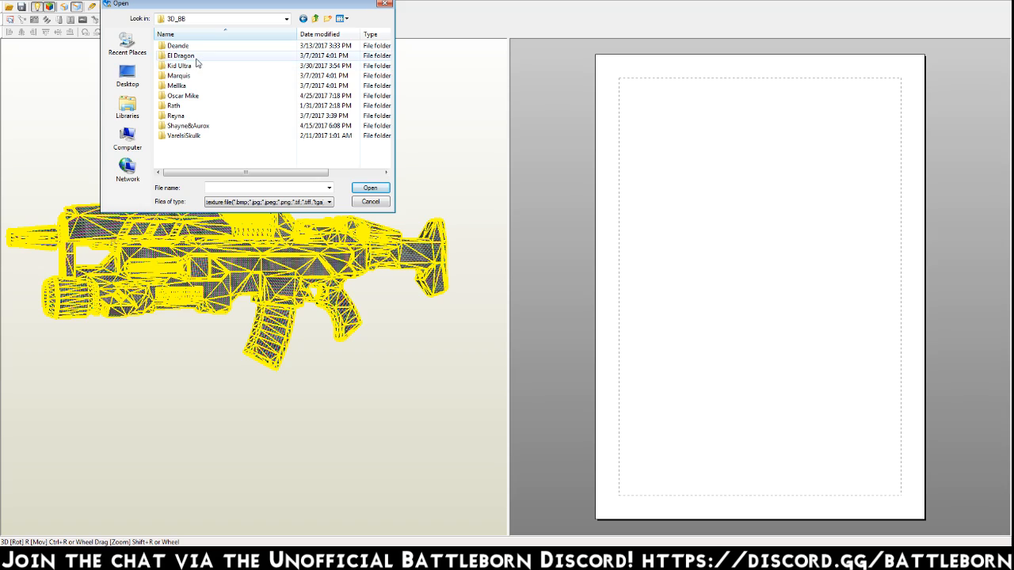
pyautogui.doubleClick(188, 96)
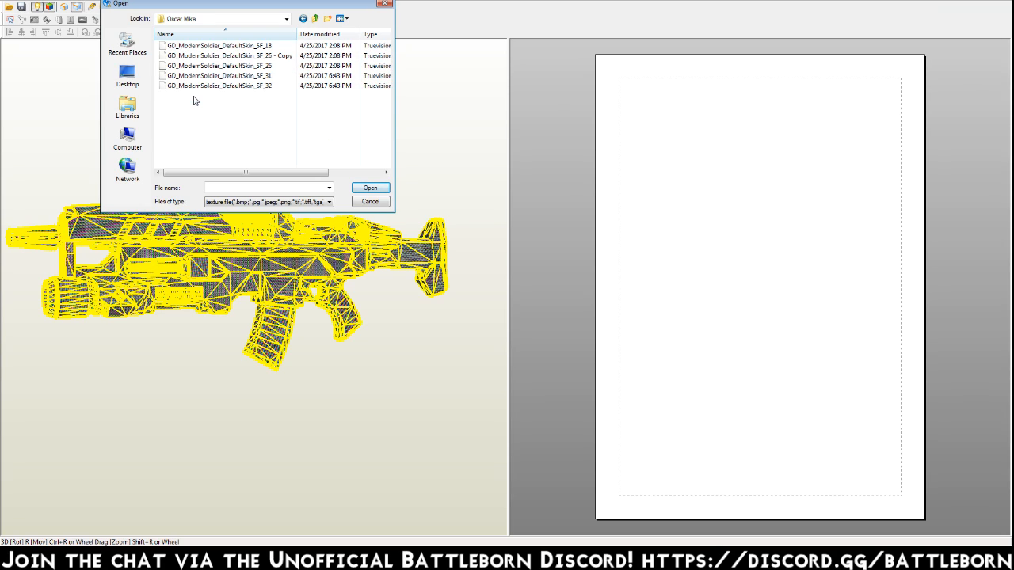
pyautogui.click(226, 46)
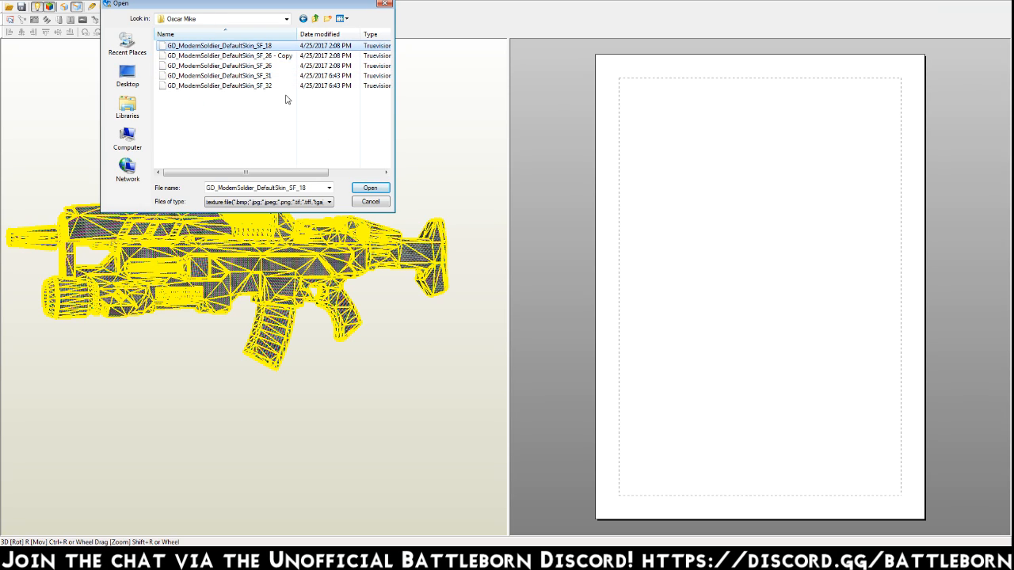
pyautogui.click(378, 190)
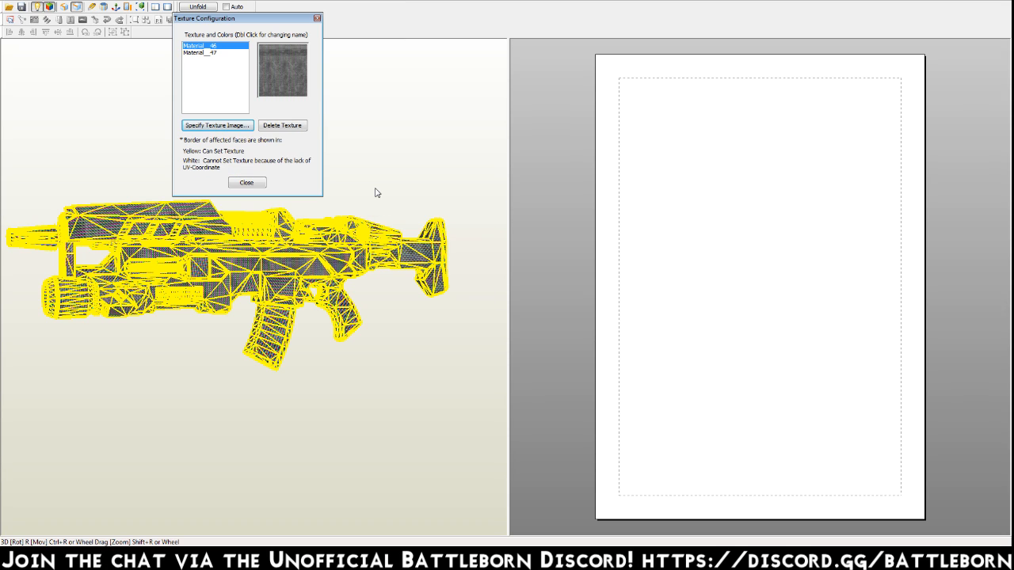
# Leave Material__47 without a texture image and close the texture settings.
pyautogui.click(218, 53)
pyautogui.click(230, 128)
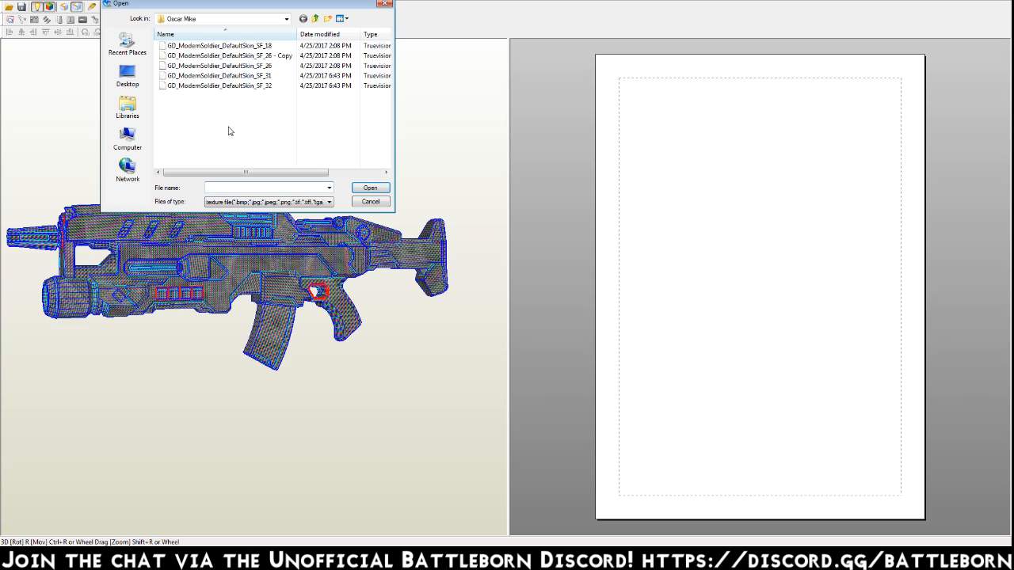
pyautogui.click(363, 201)
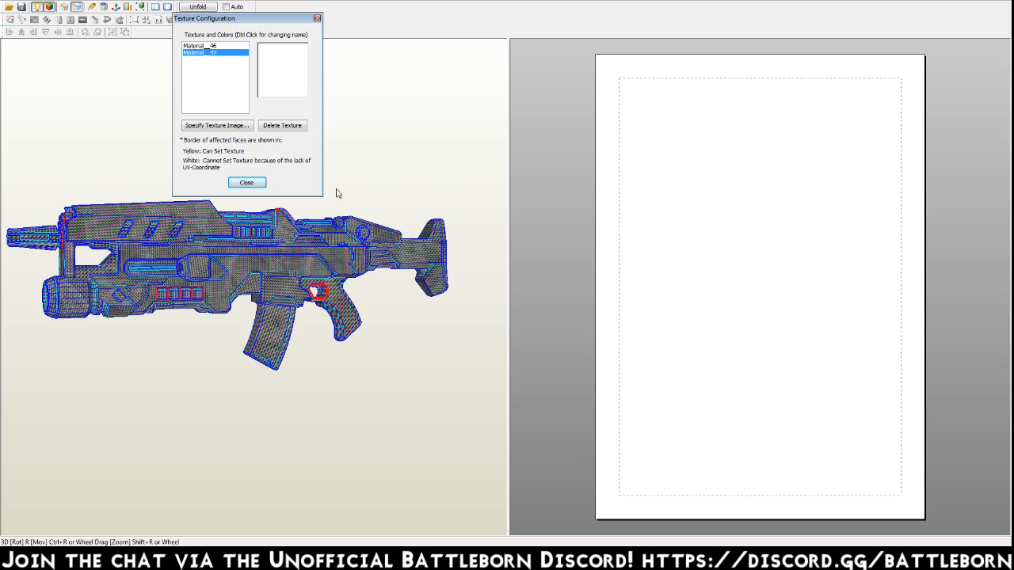
pyautogui.click(232, 187)
pyautogui.moveTo(404, 234); pyautogui.dragTo(390, 252)
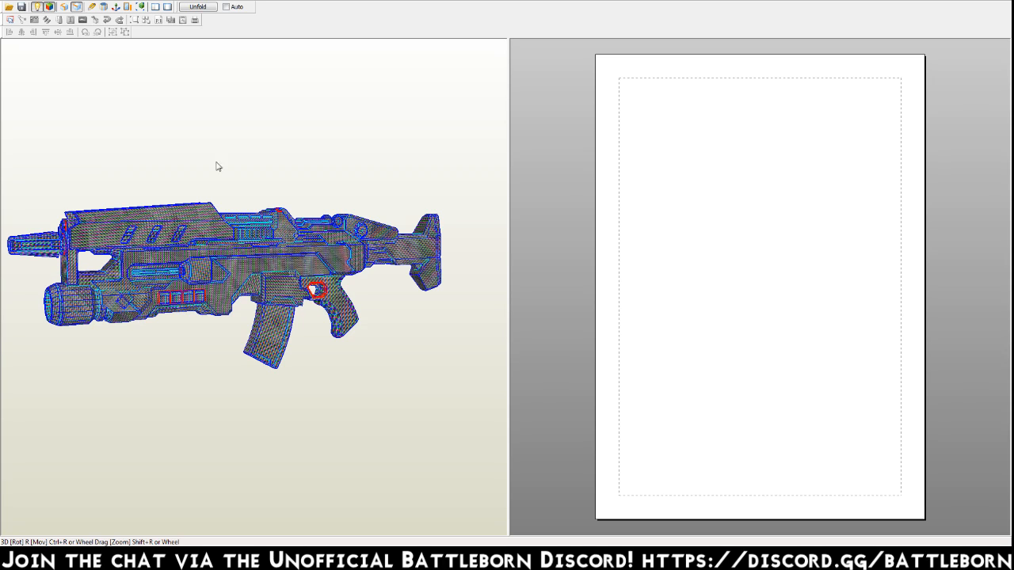
# Replace Material__46's texture with a plain white image from the user's Downloads folder and close the texture settings.
pyautogui.click(121, 1)
pyautogui.click(137, 5)
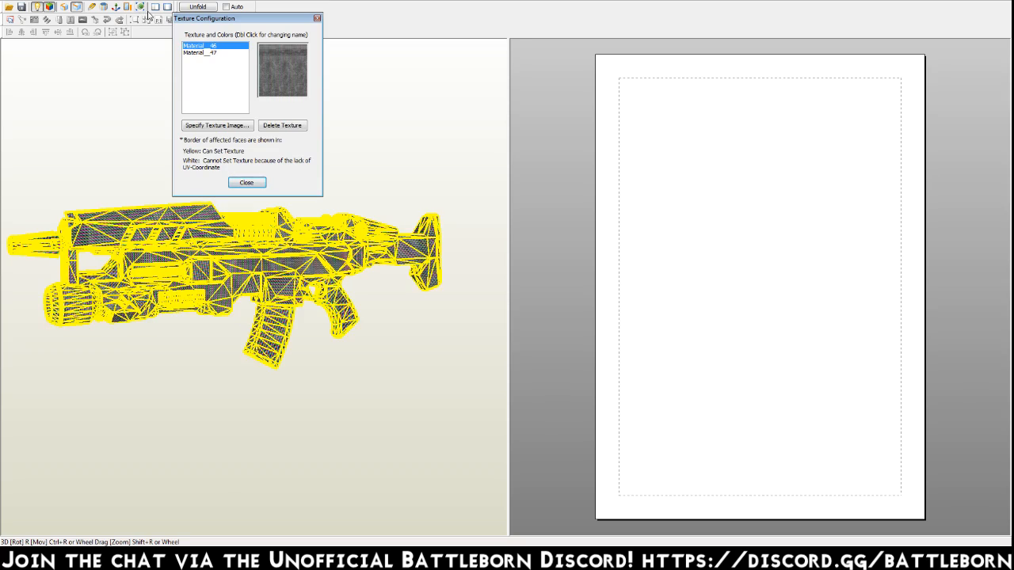
pyautogui.click(235, 126)
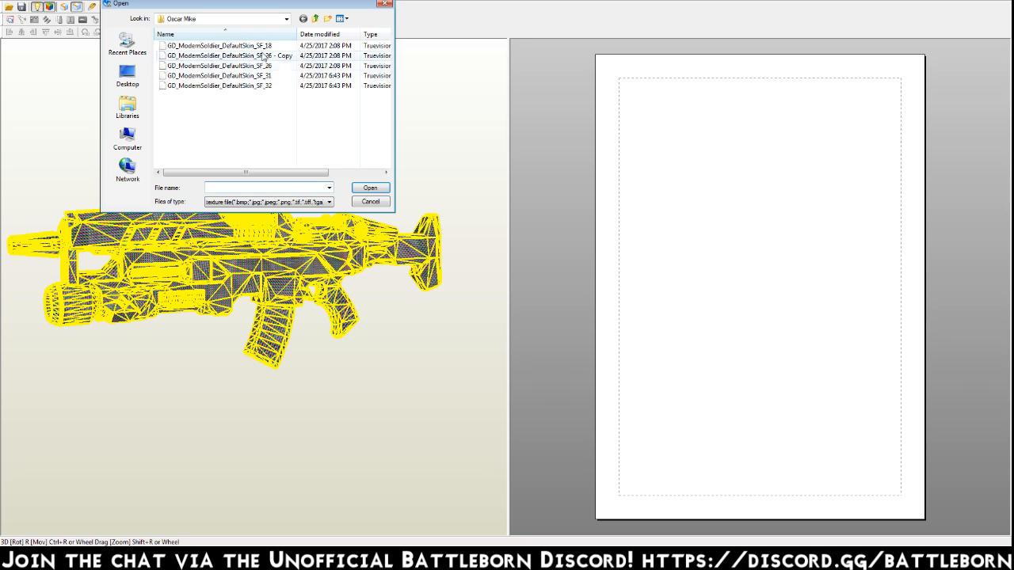
pyautogui.click(128, 107)
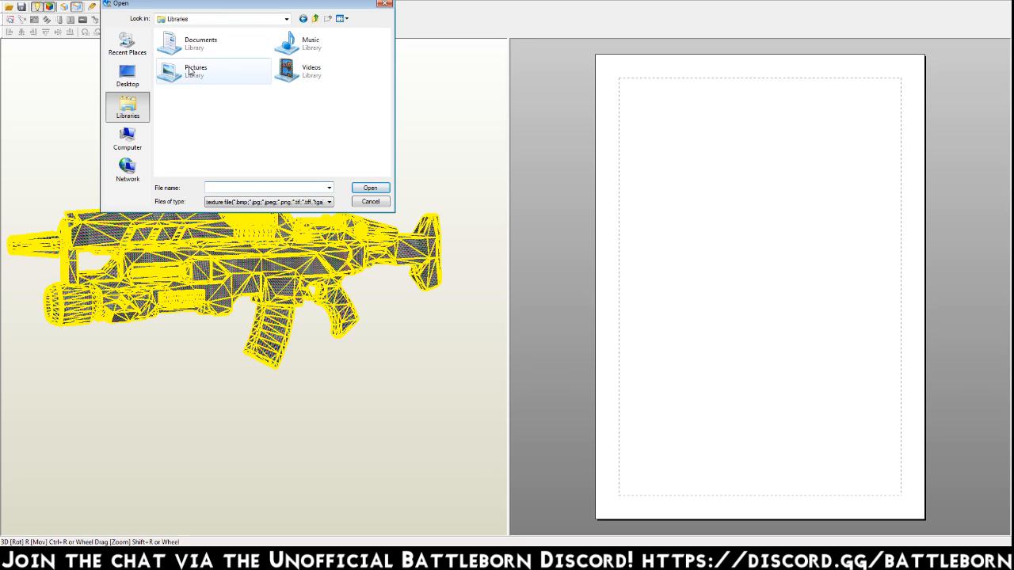
pyautogui.doubleClick(236, 84)
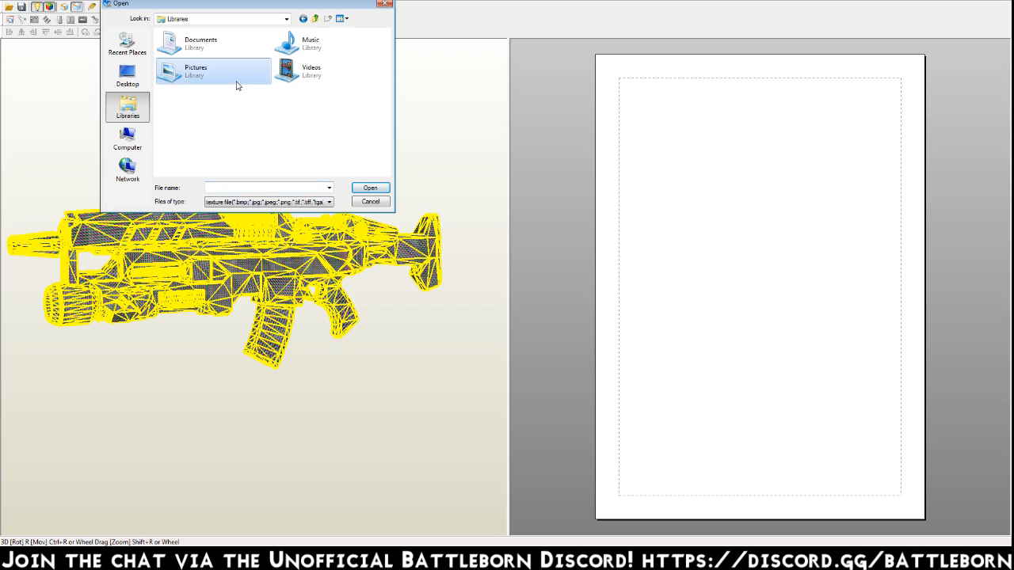
pyautogui.click(315, 18)
pyautogui.click(314, 18)
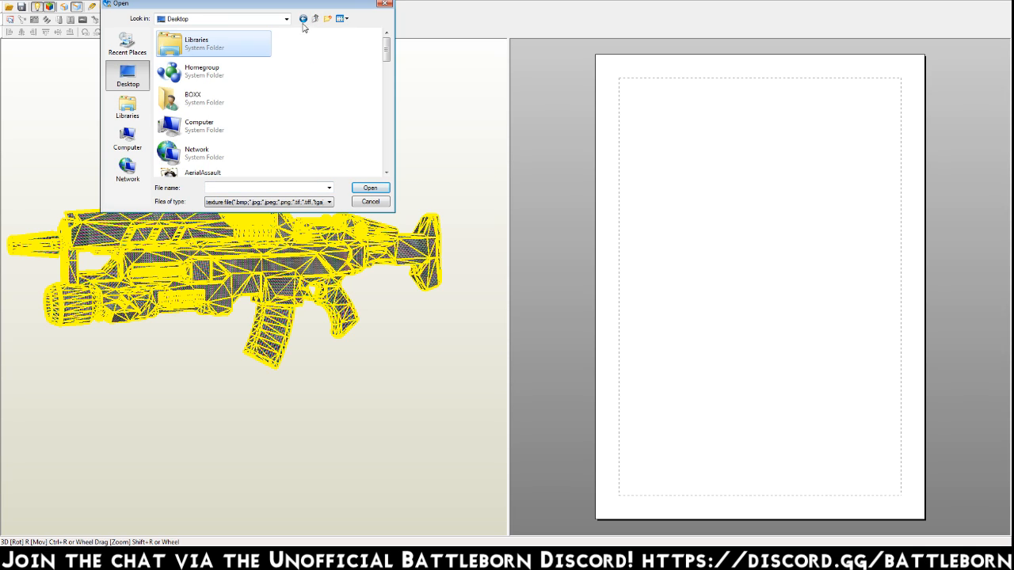
pyautogui.click(208, 146)
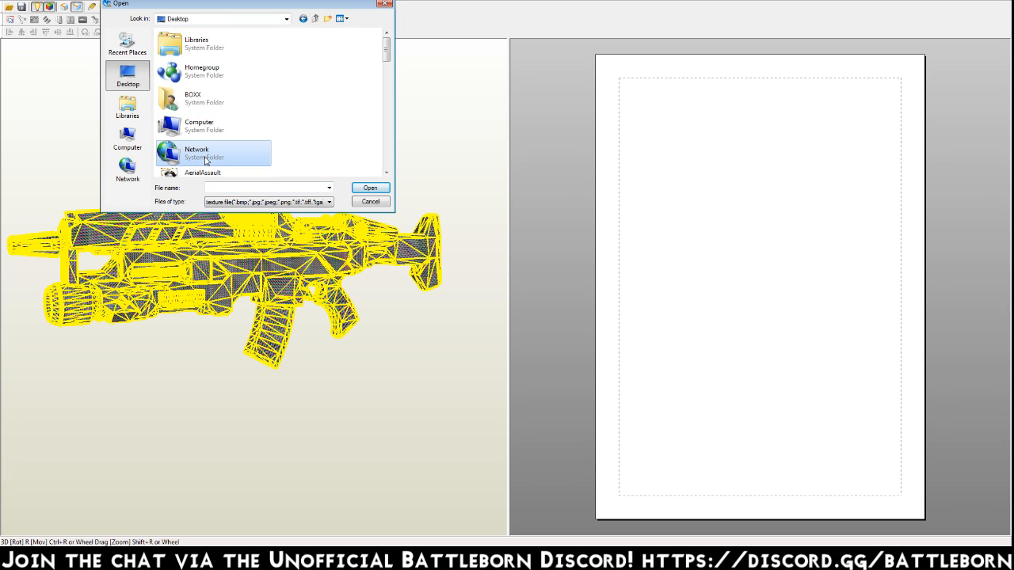
pyautogui.doubleClick(202, 101)
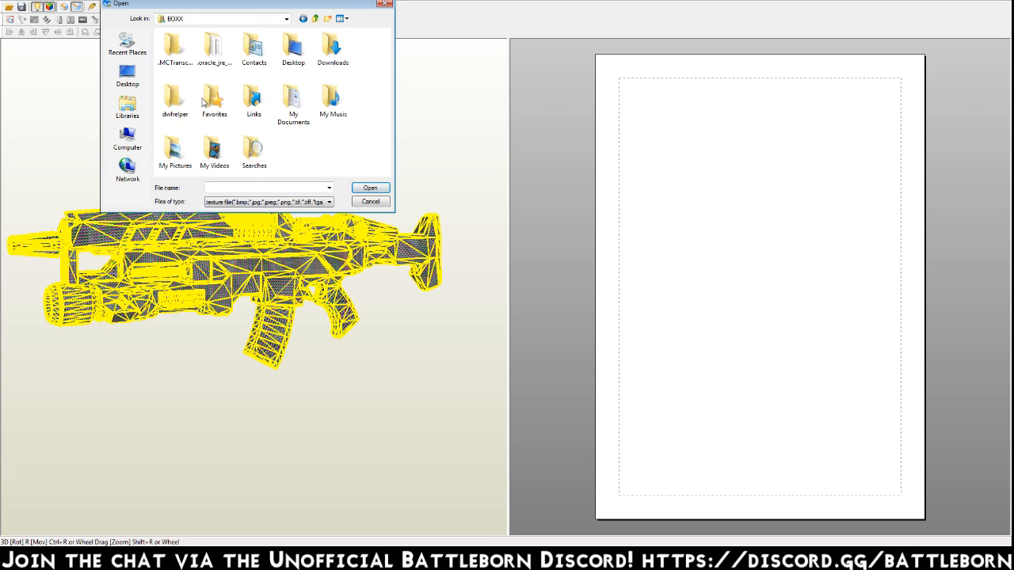
pyautogui.doubleClick(332, 45)
pyautogui.doubleClick(181, 159)
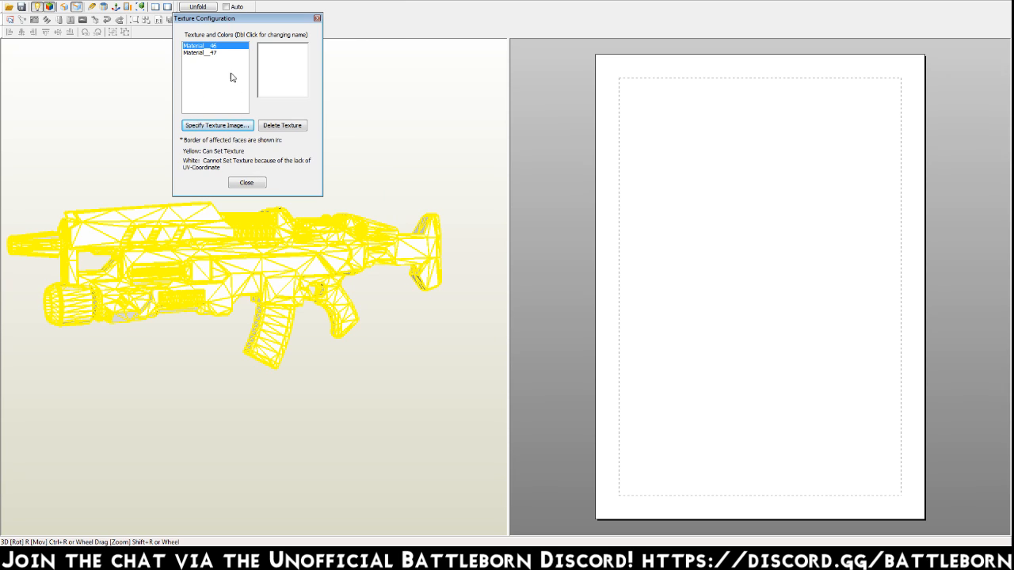
pyautogui.click(260, 183)
# Start unfolding the gun model, bringing up the parts layout settings.
pyautogui.moveTo(356, 209)
pyautogui.mouseDown()
pyautogui.moveTo(282, 228)
pyautogui.moveTo(354, 206)
pyautogui.moveTo(448, 207)
pyautogui.moveTo(380, 198)
pyautogui.moveTo(360, 208)
pyautogui.mouseUp()
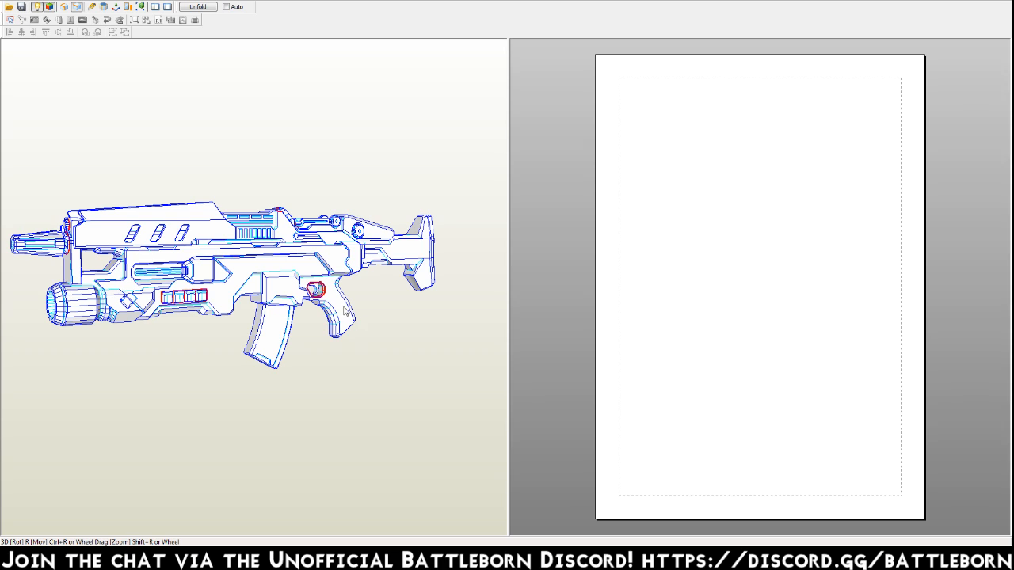
pyautogui.moveTo(346, 311); pyautogui.dragTo(349, 311, button='right')
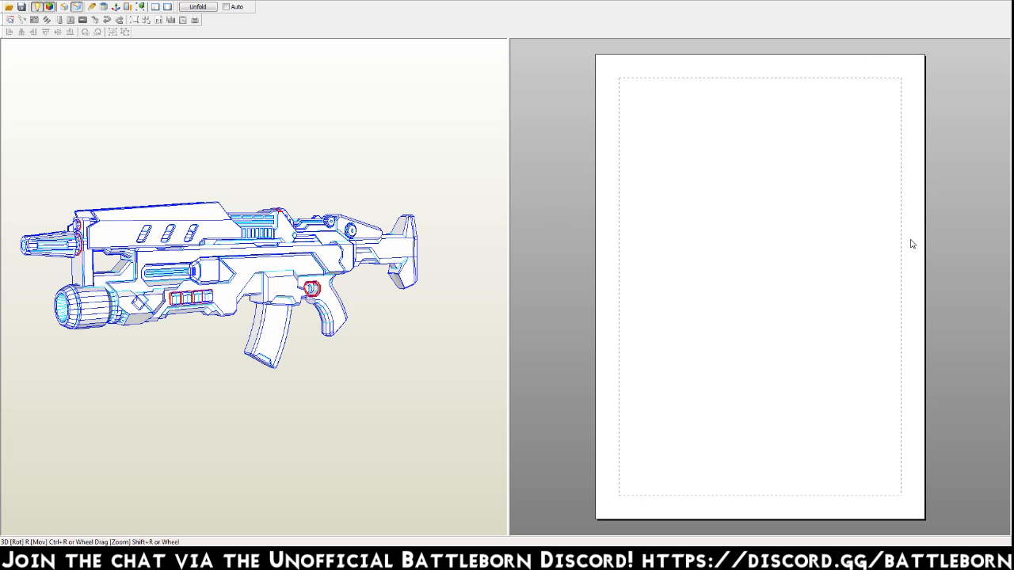
pyautogui.click(198, 7)
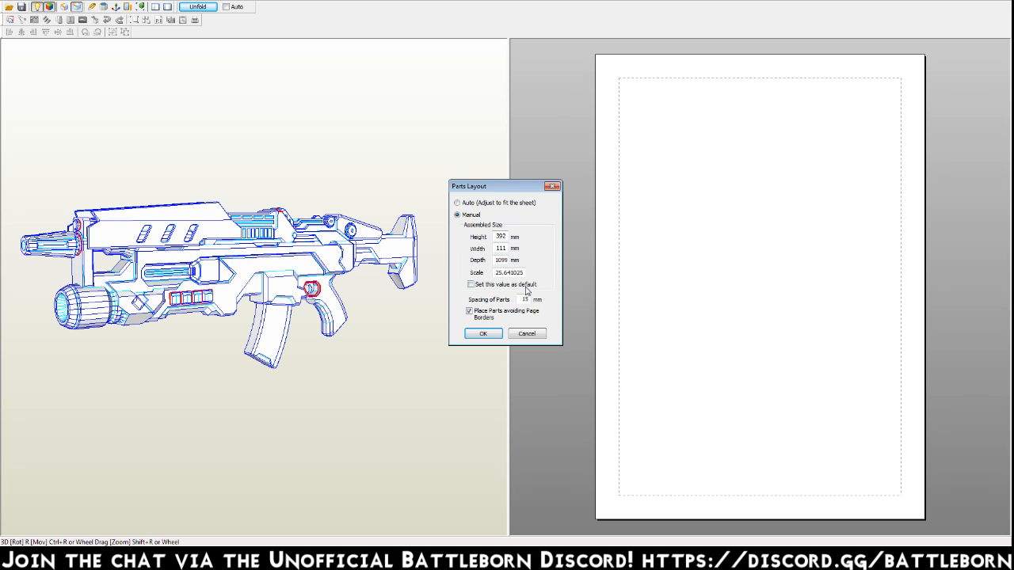
# Set the spacing of parts to 0 mm and unfold the gun with the manual size settings.
pyautogui.doubleClick(524, 299)
pyautogui.write('0')
pyautogui.click(480, 336)
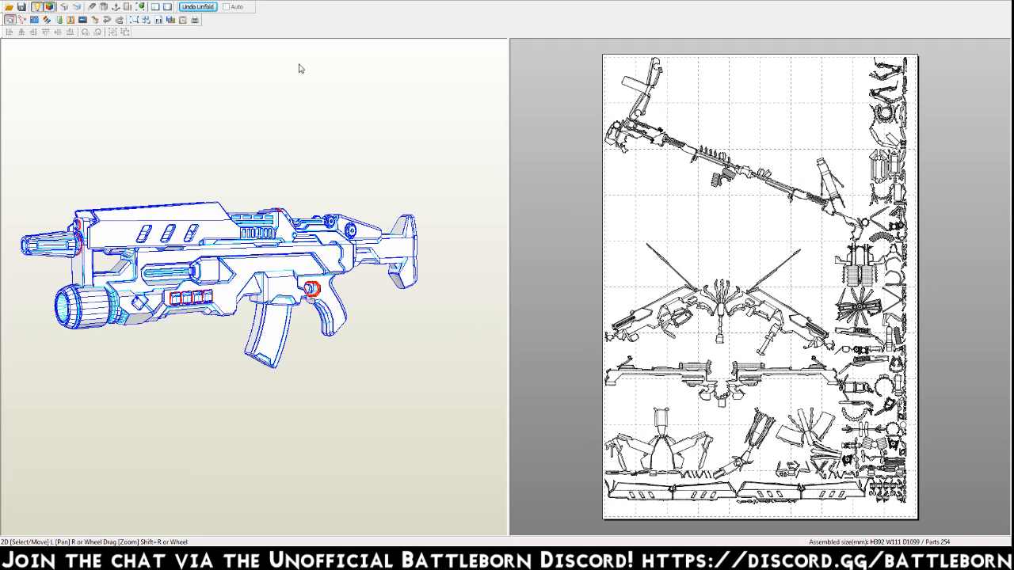
# Hide the glue flaps on the unfolded pattern pieces.
pyautogui.click(73, 2)
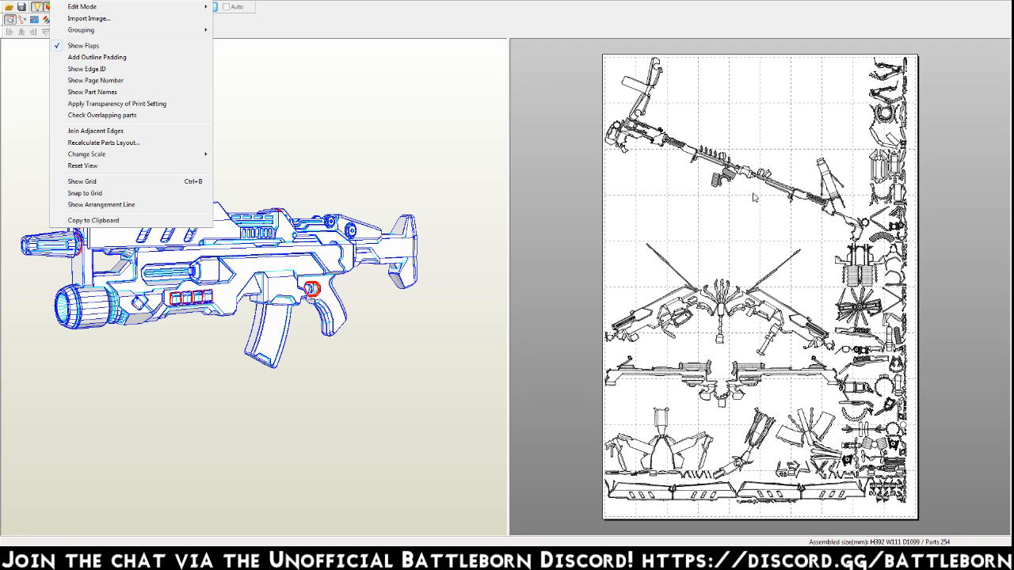
pyautogui.click(541, 242)
pyautogui.moveTo(730, 346); pyautogui.dragTo(693, 254, button='right')
pyautogui.scroll(8, 691, 255)
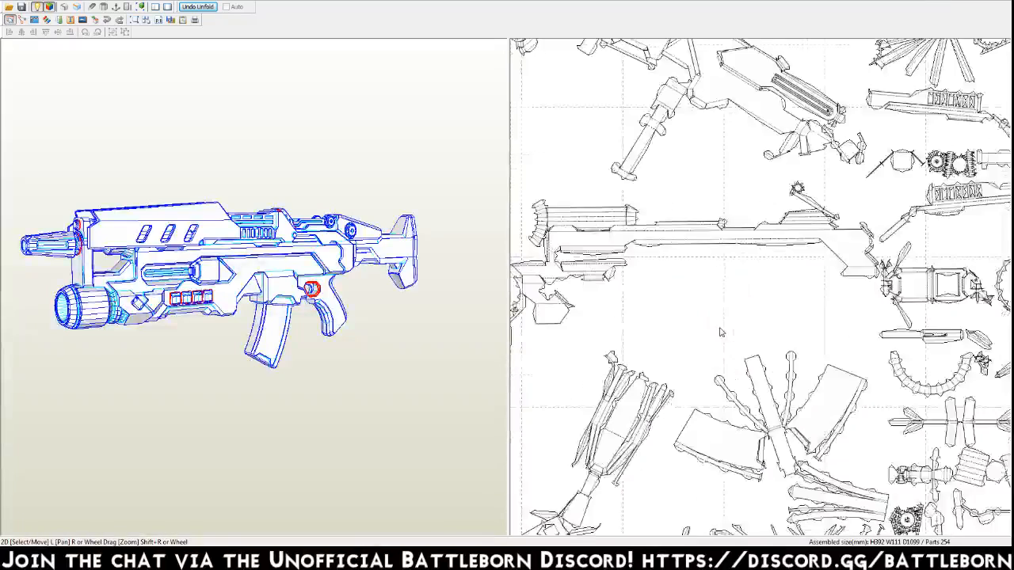
pyautogui.scroll(3, 782, 285)
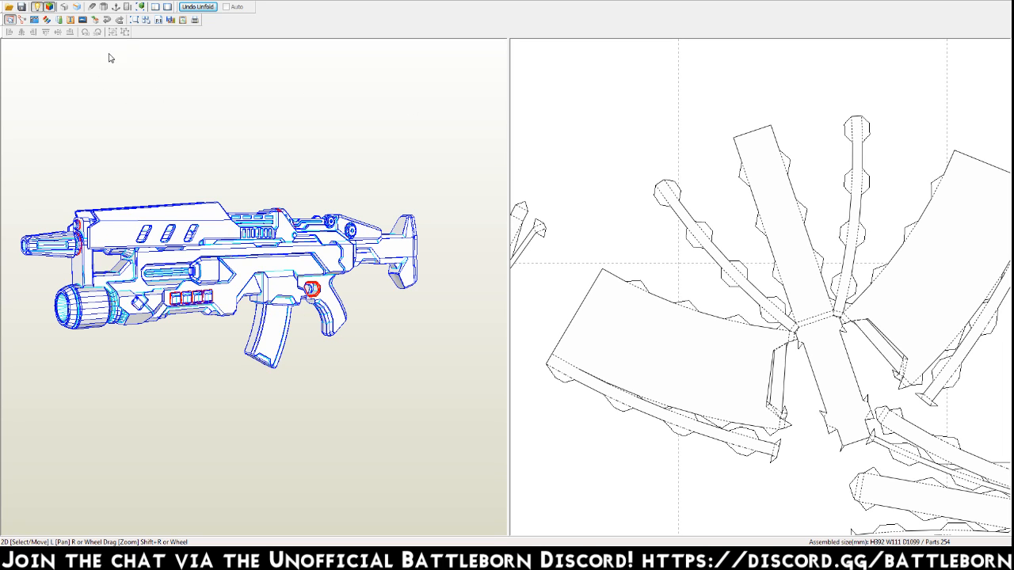
pyautogui.click(78, 3)
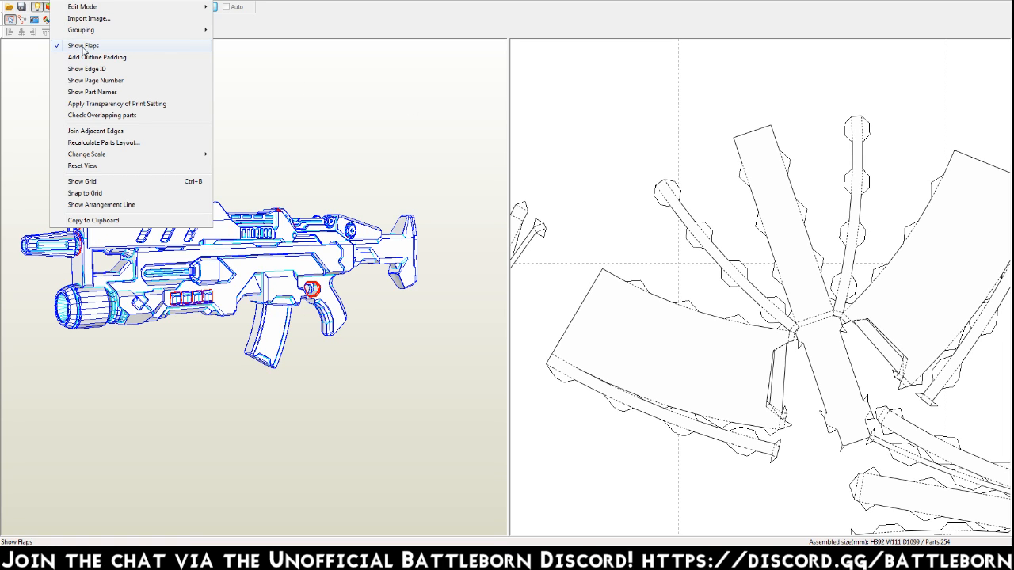
pyautogui.click(83, 46)
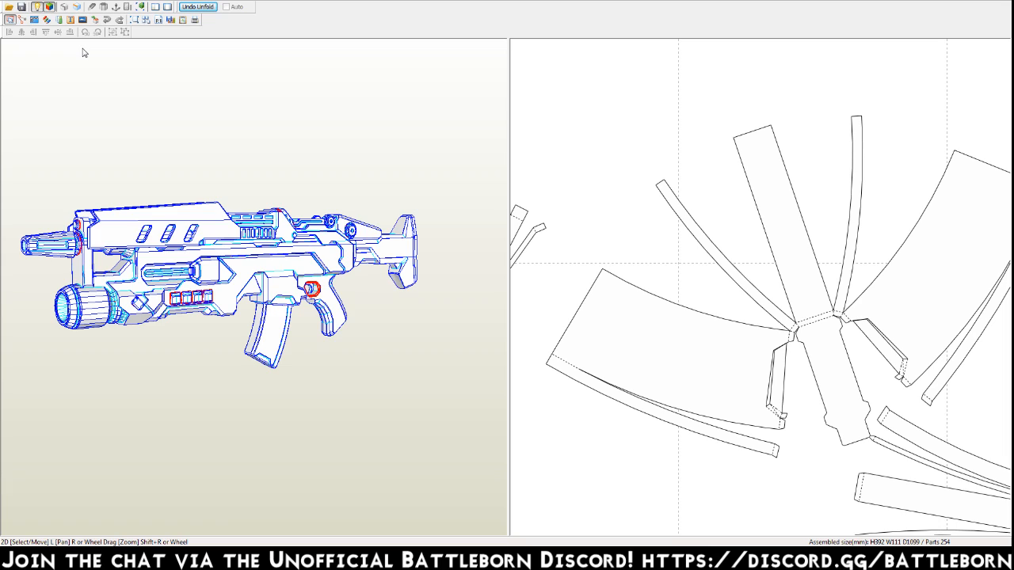
# Show the edge IDs on the pattern pieces, examine the numbering up close around the magazine piece, and hide the IDs again.
pyautogui.click(67, 3)
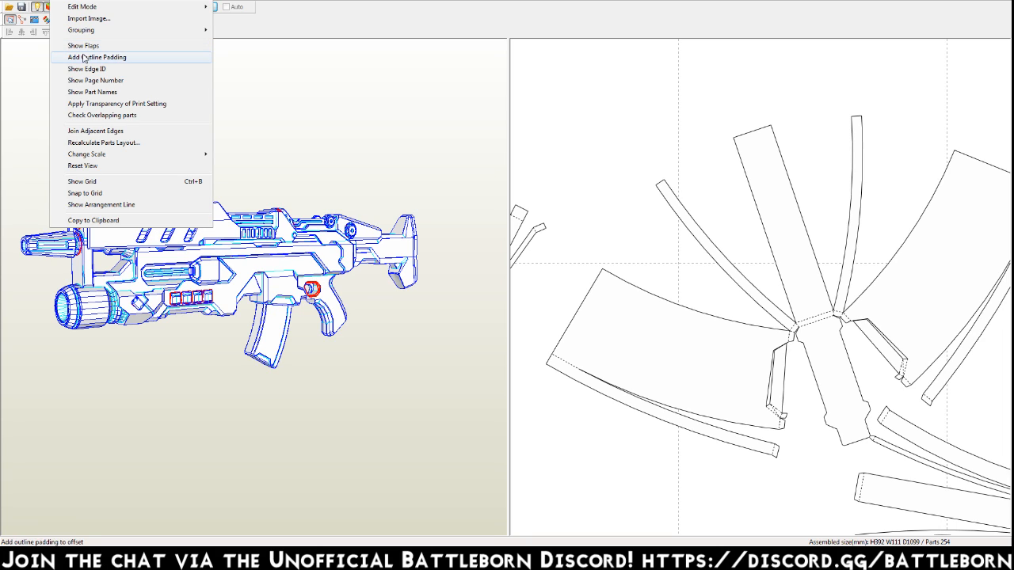
pyautogui.click(91, 74)
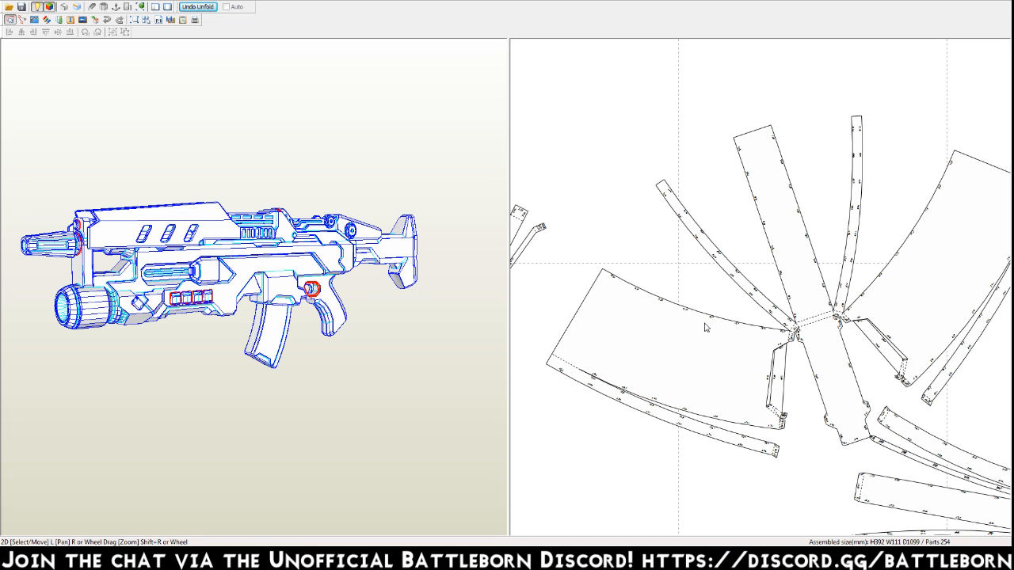
pyautogui.scroll(1, 784, 301)
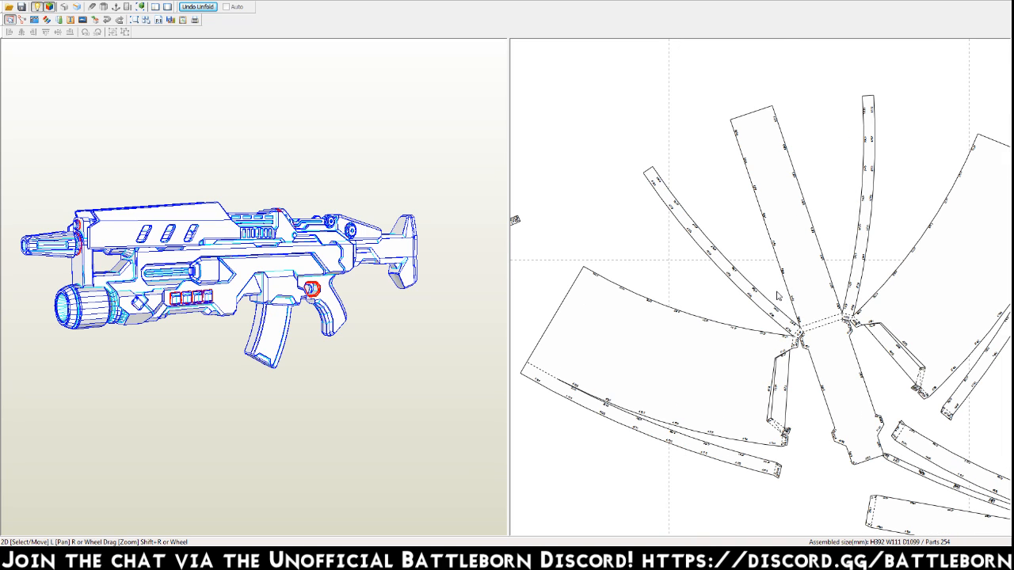
pyautogui.scroll(2, 778, 295)
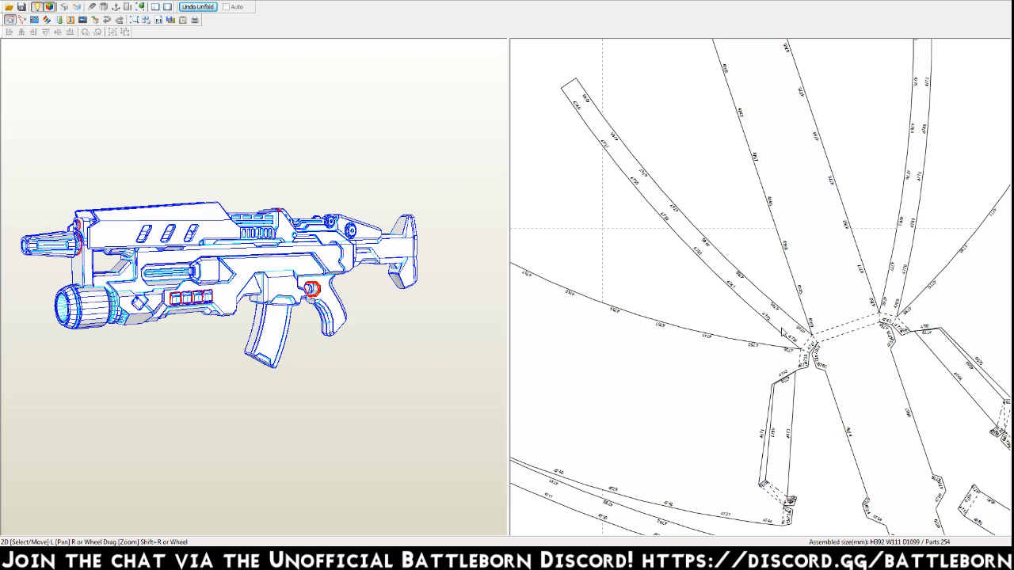
pyautogui.scroll(1, 782, 333)
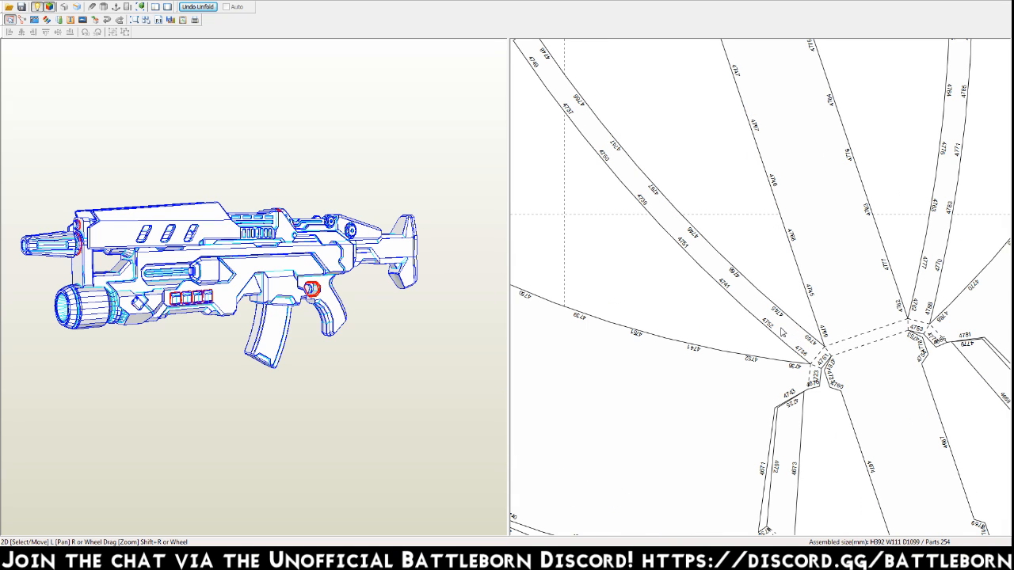
pyautogui.scroll(1, 790, 383)
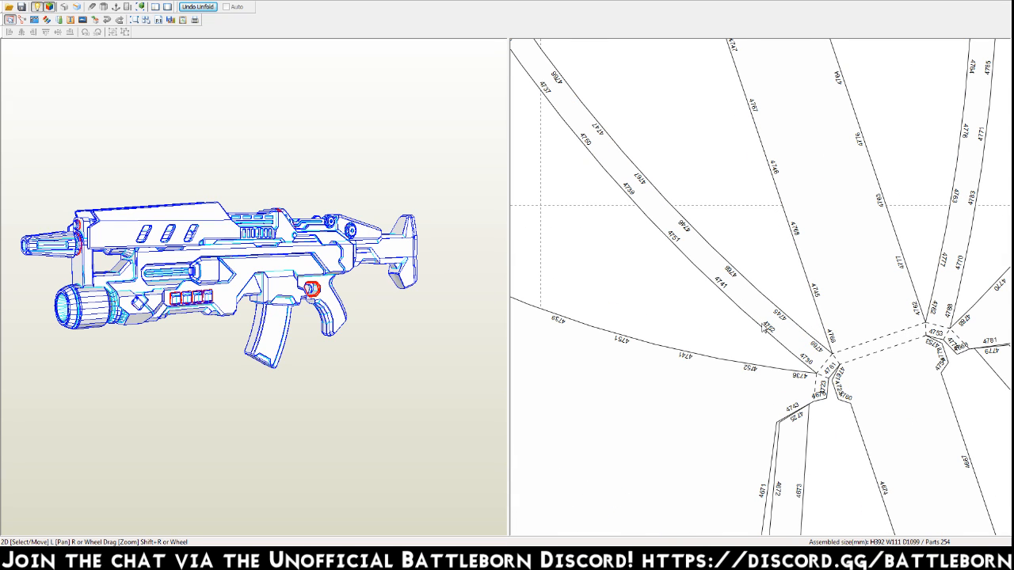
pyautogui.scroll(1, 765, 329)
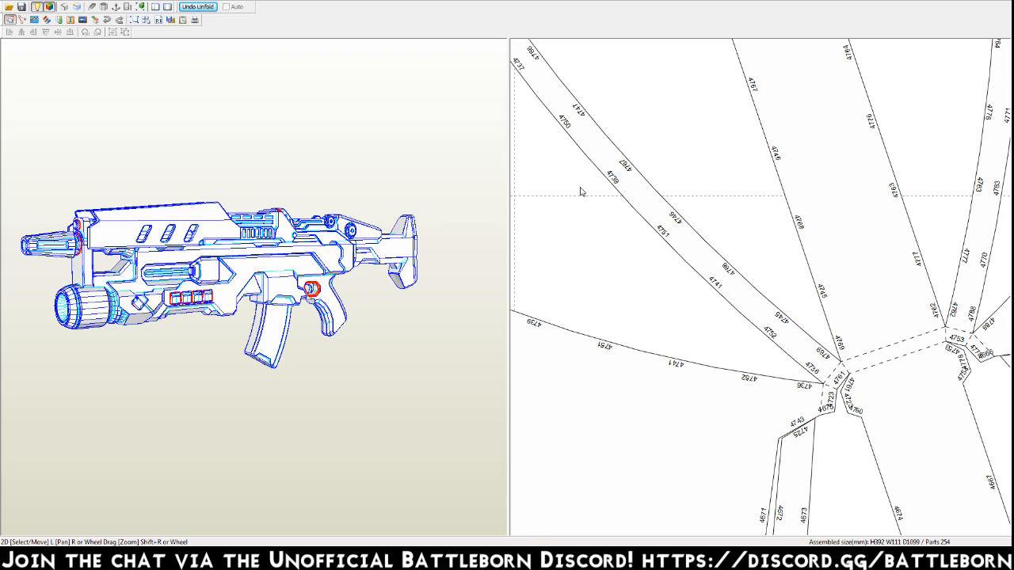
pyautogui.click(93, 3)
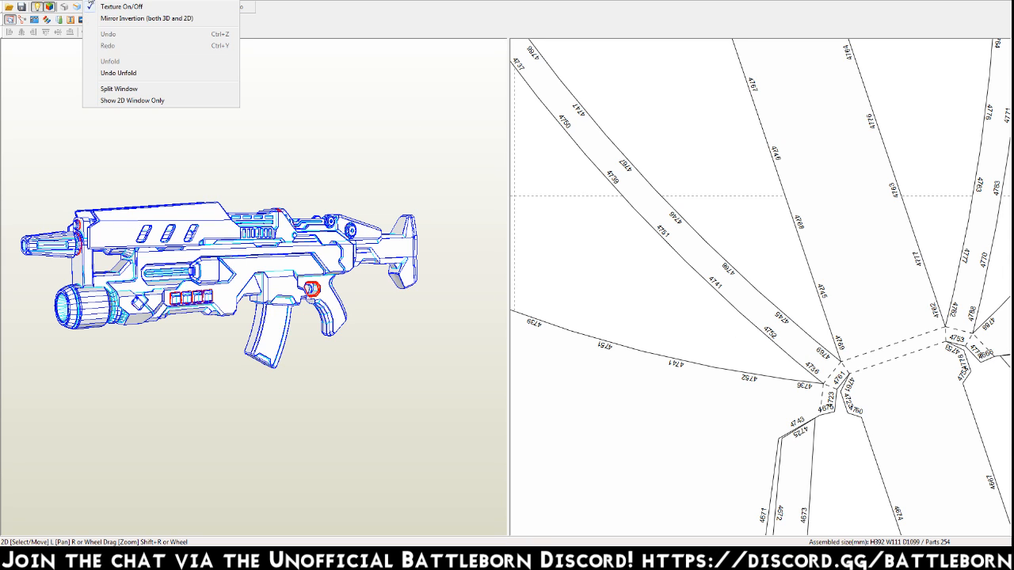
pyautogui.click(86, 73)
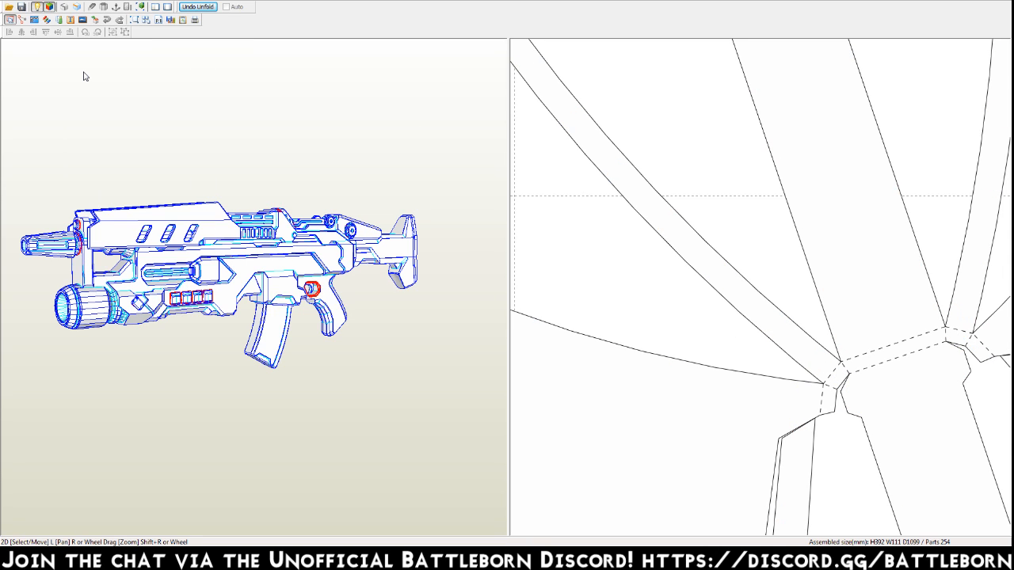
# Review the complete layout of the unfolded parts on the sheet and the editing modes offered for them.
pyautogui.scroll(-5, 857, 248)
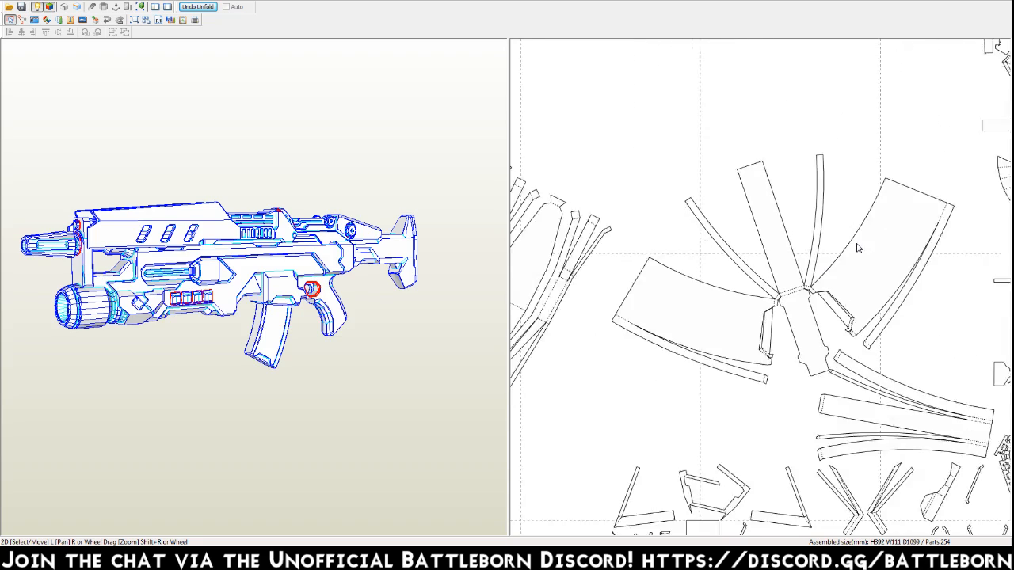
pyautogui.scroll(-2, 857, 248)
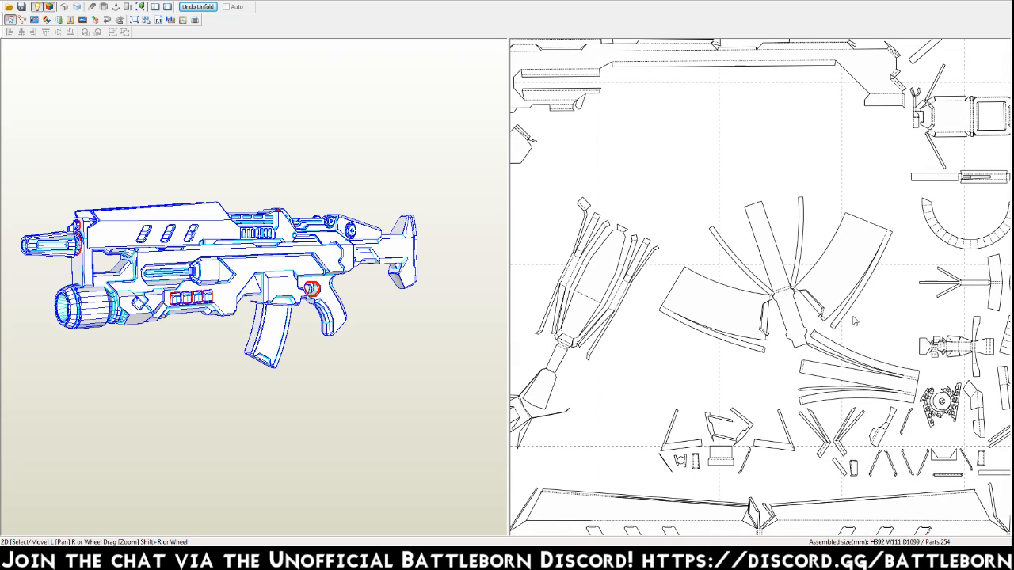
pyautogui.scroll(-5, 707, 313)
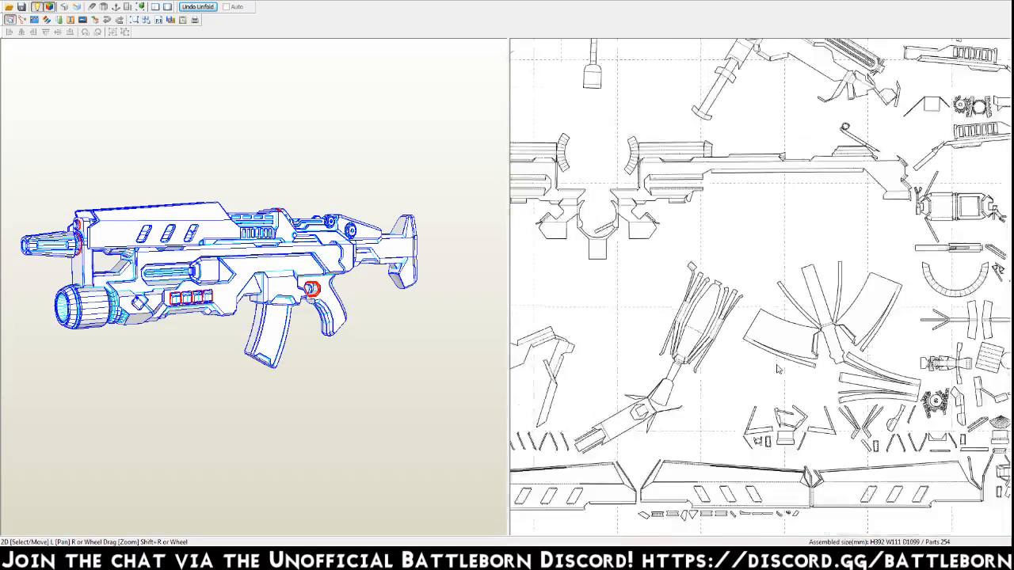
pyautogui.scroll(-3, 852, 483)
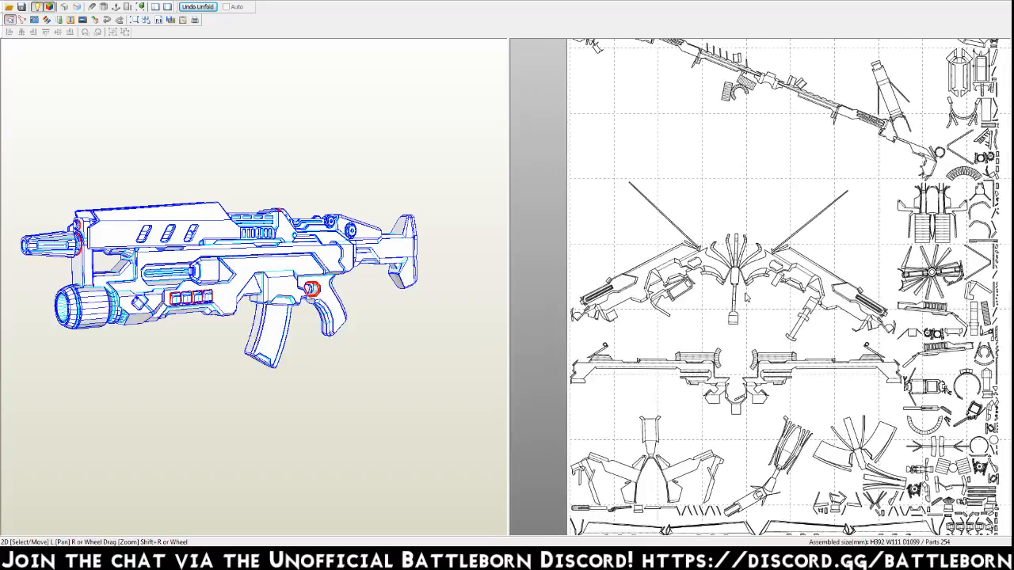
pyautogui.moveTo(754, 241); pyautogui.dragTo(725, 268, button='right')
pyautogui.rightClick(593, 215)
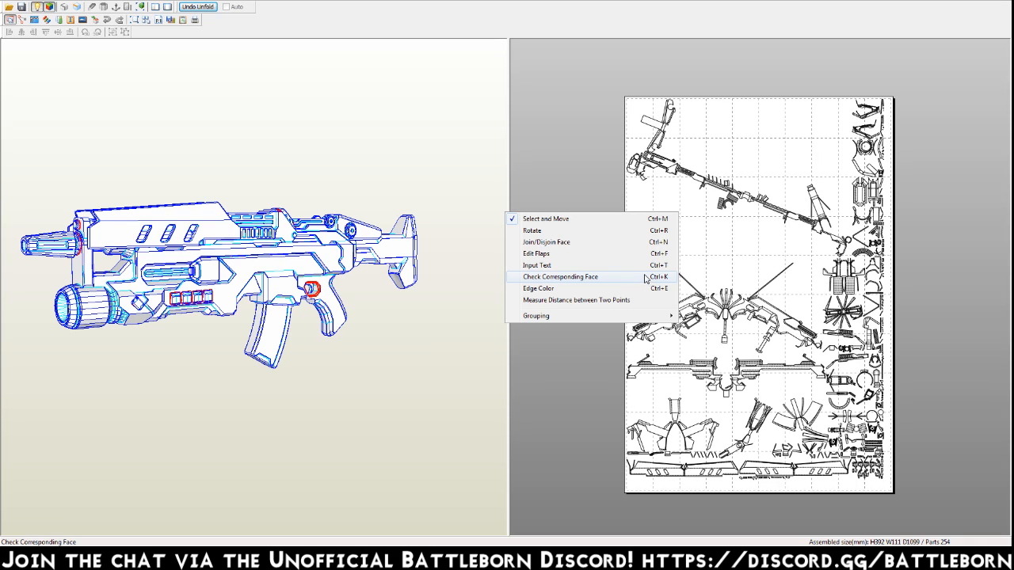
pyautogui.click(581, 145)
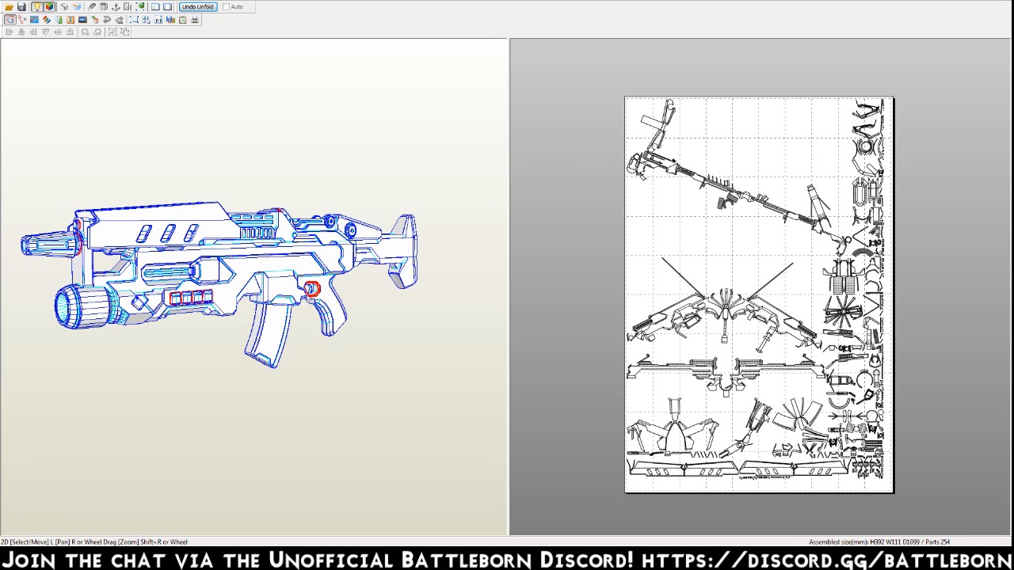
# Save the unfolded gun as the Pepakura file OM_Gun_001 in the 3D_BB Oscar Mike folder on drive E.
pyautogui.click(11, 2)
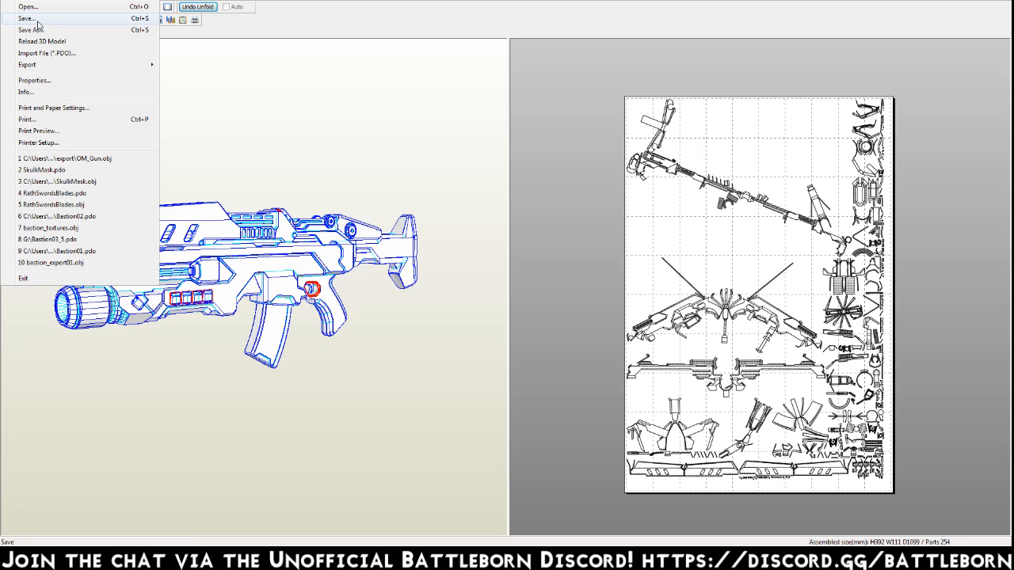
pyautogui.click(38, 22)
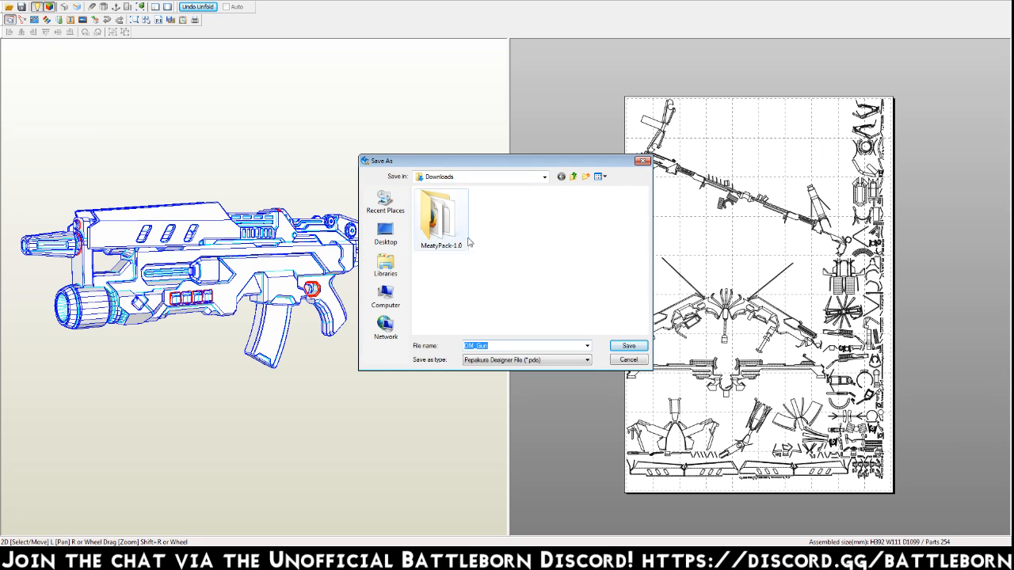
pyautogui.click(391, 290)
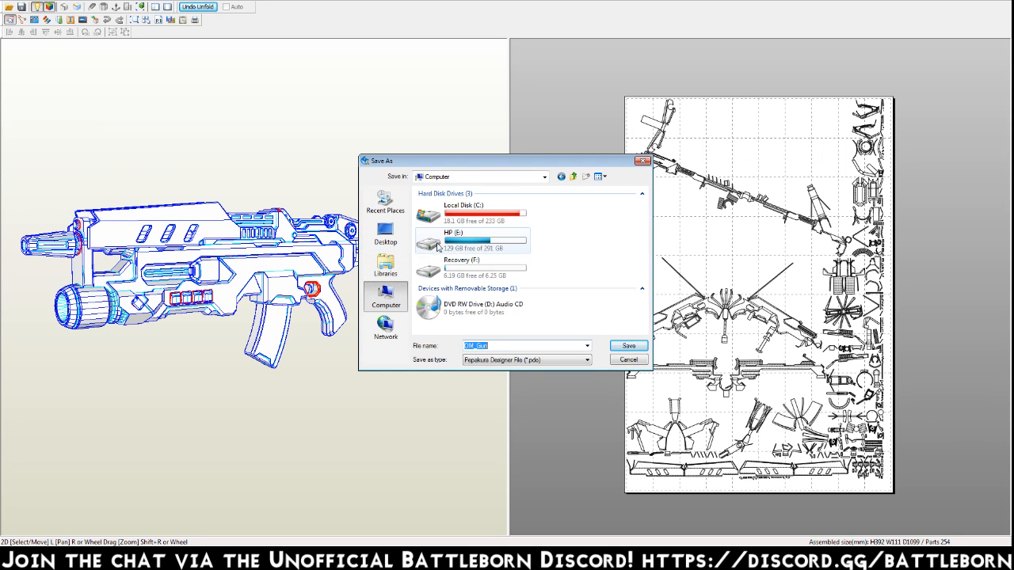
pyautogui.doubleClick(449, 228)
pyautogui.doubleClick(448, 230)
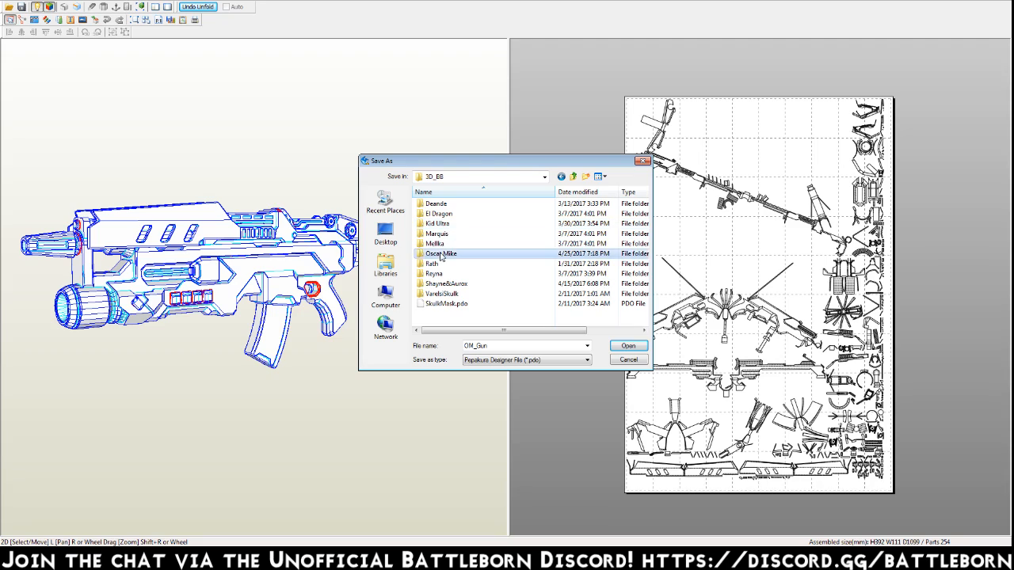
pyautogui.doubleClick(439, 253)
pyautogui.doubleClick(567, 346)
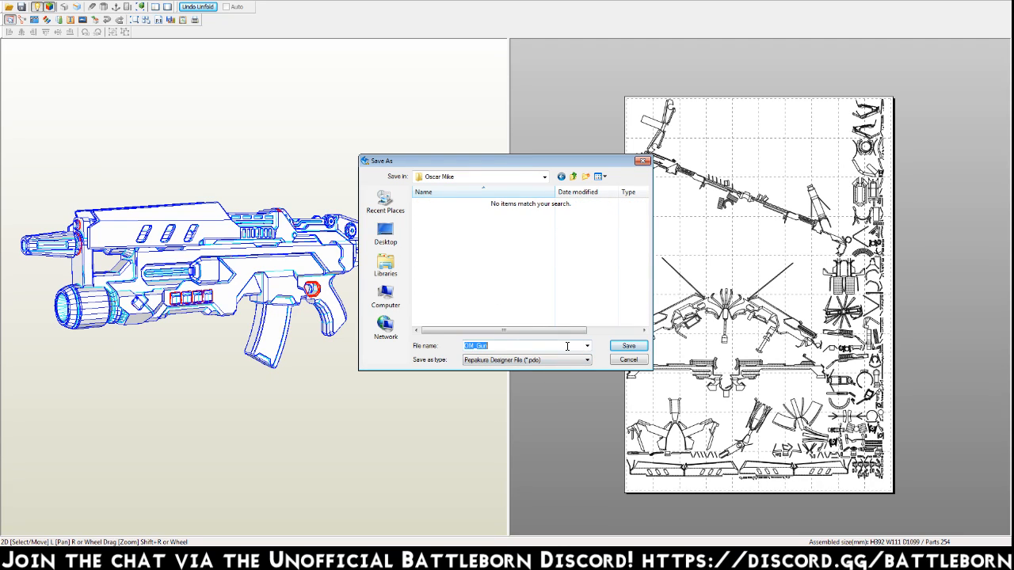
pyautogui.click(568, 346)
pyautogui.write('_001')
pyautogui.press('Return')
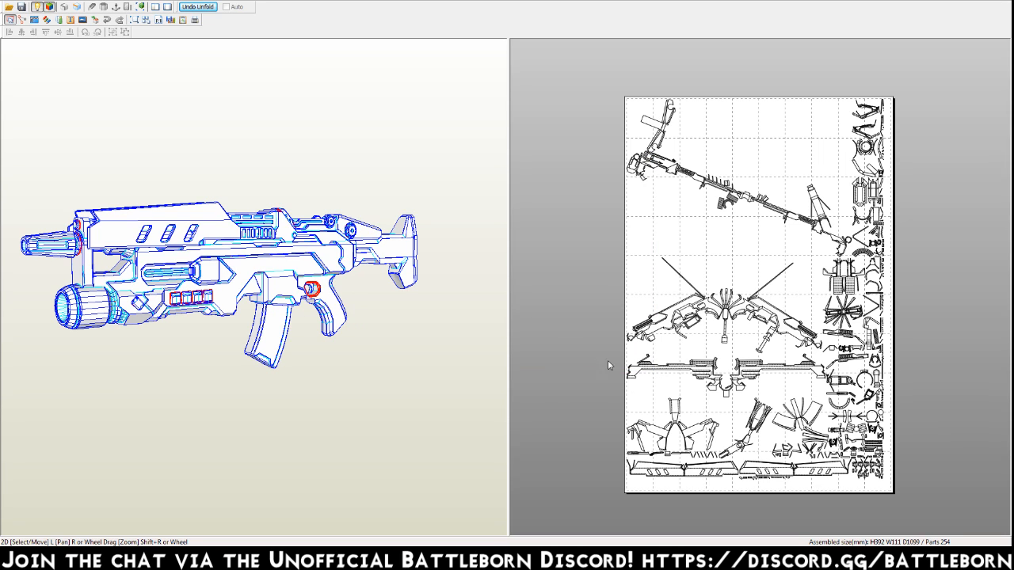
# Use Check Corresponding Face on the gun's stock to find its matching pattern piece, with the part list moved clear of the model.
pyautogui.moveTo(302, 347); pyautogui.dragTo(255, 334)
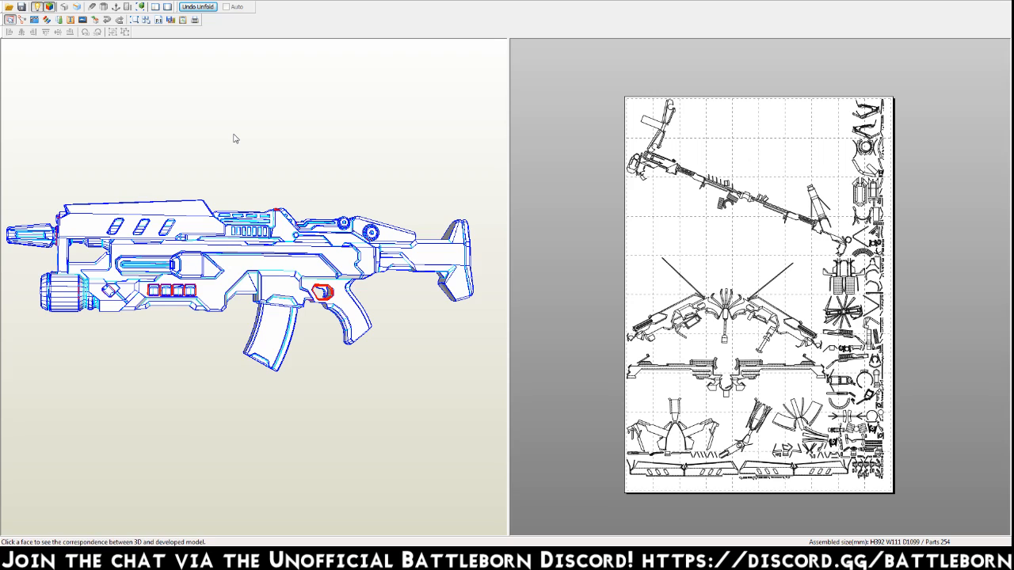
pyautogui.click(236, 138)
pyautogui.moveTo(233, 16); pyautogui.dragTo(514, 16)
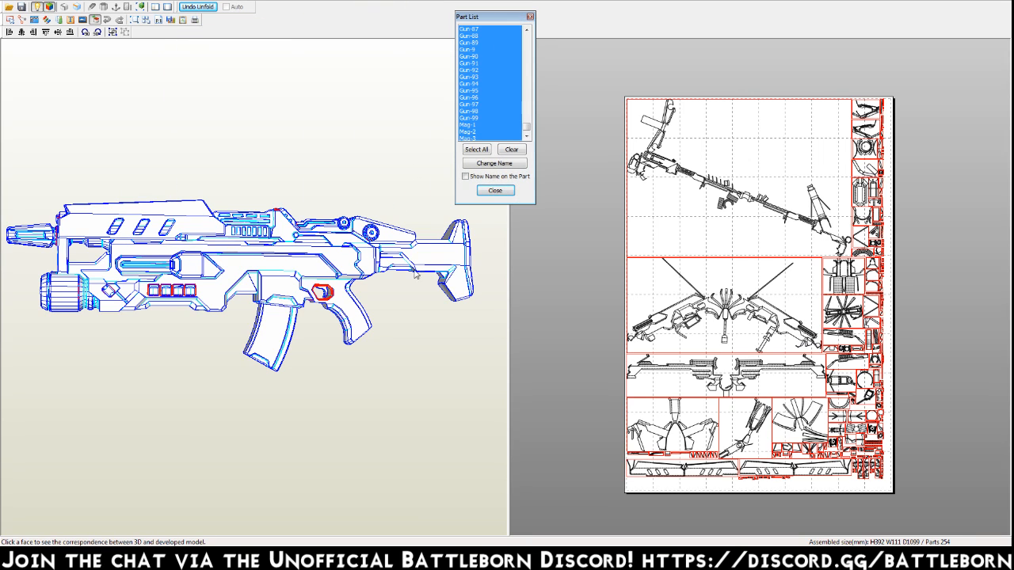
pyautogui.click(585, 337)
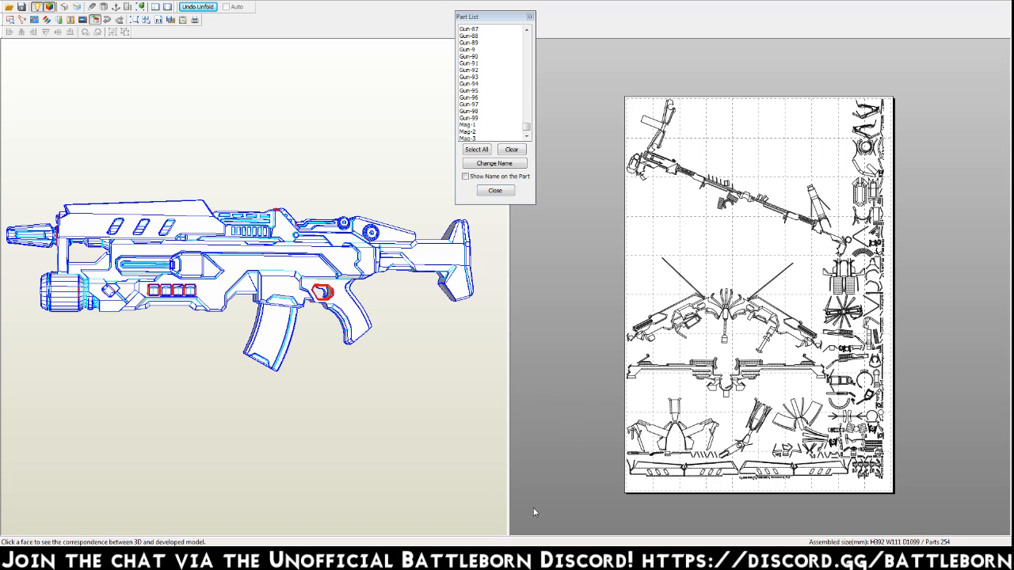
pyautogui.click(433, 257)
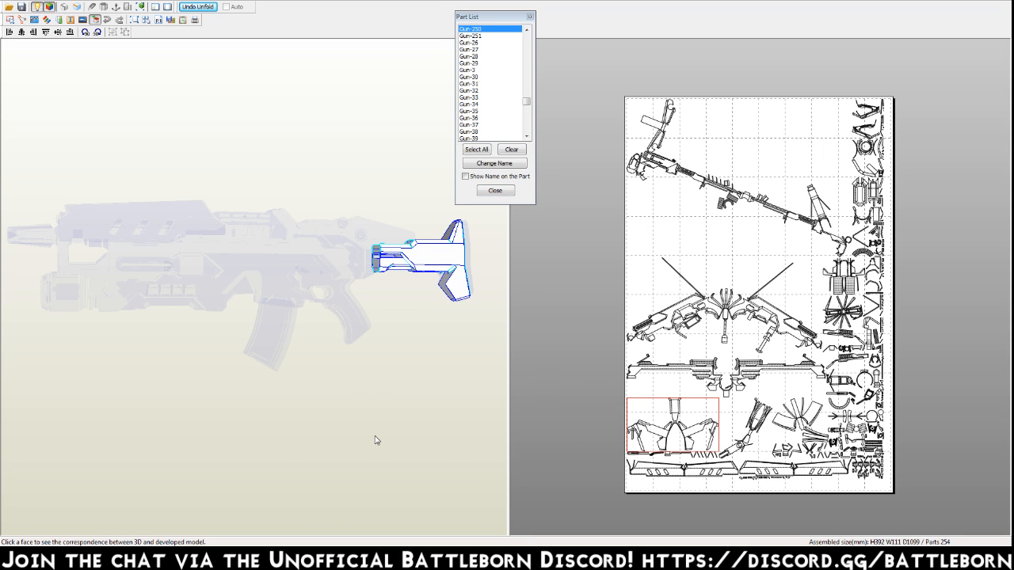
# Check where the tiny parallelogram piece near the sheet's upper right edge belongs on the 3D gun.
pyautogui.moveTo(359, 305)
pyautogui.mouseDown(button='right')
pyautogui.moveTo(382, 308)
pyautogui.moveTo(333, 319)
pyautogui.moveTo(271, 315)
pyautogui.moveTo(332, 323)
pyautogui.moveTo(372, 312)
pyautogui.mouseUp(button='right')
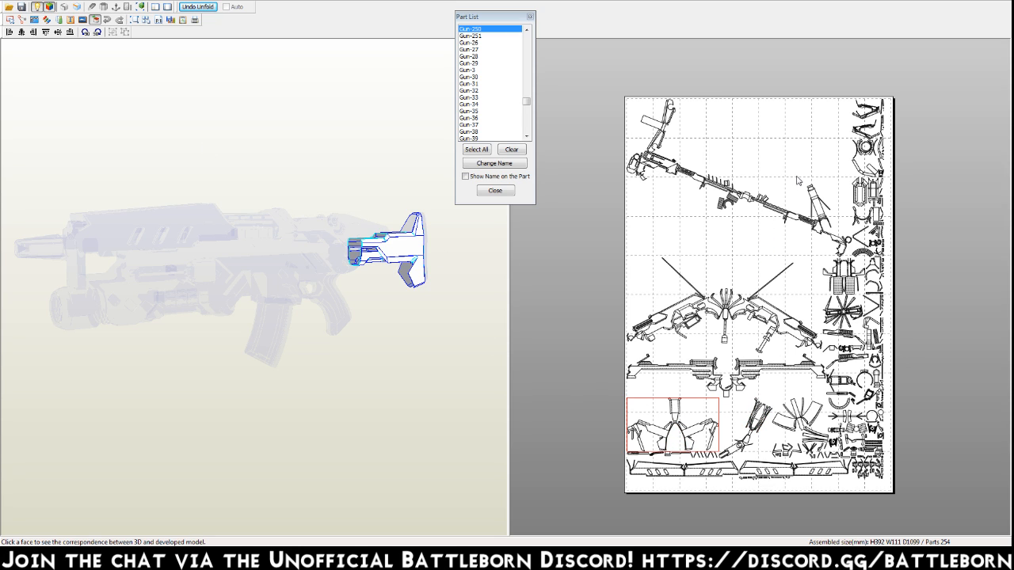
pyautogui.scroll(-5, 808, 262)
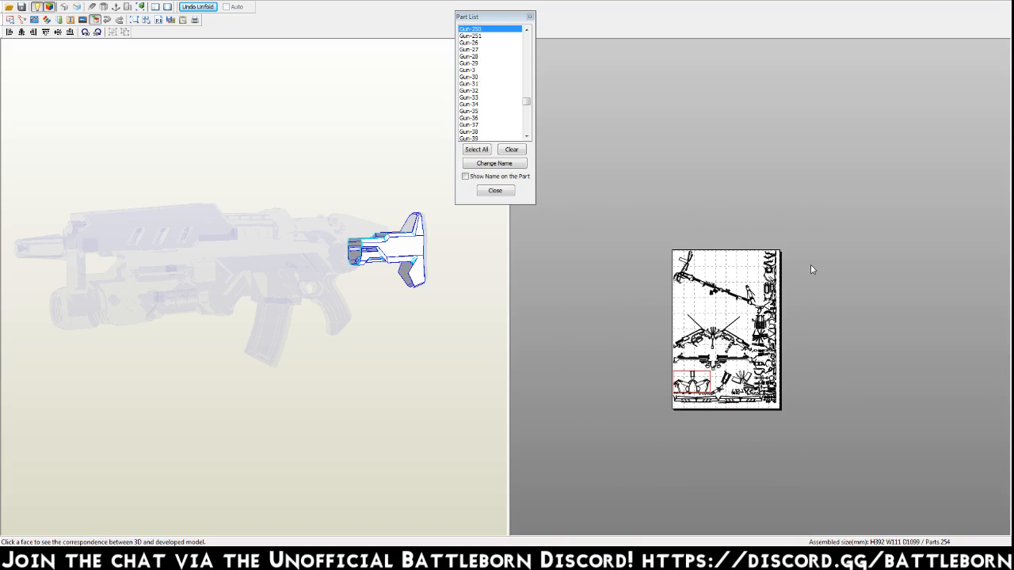
pyautogui.scroll(10, 811, 269)
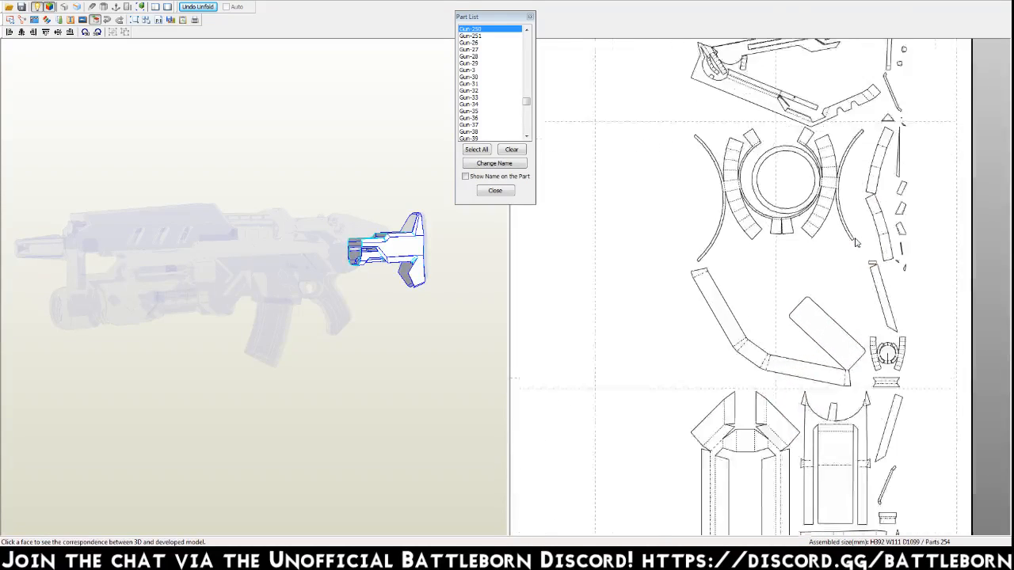
pyautogui.scroll(2, 856, 242)
pyautogui.click(981, 135)
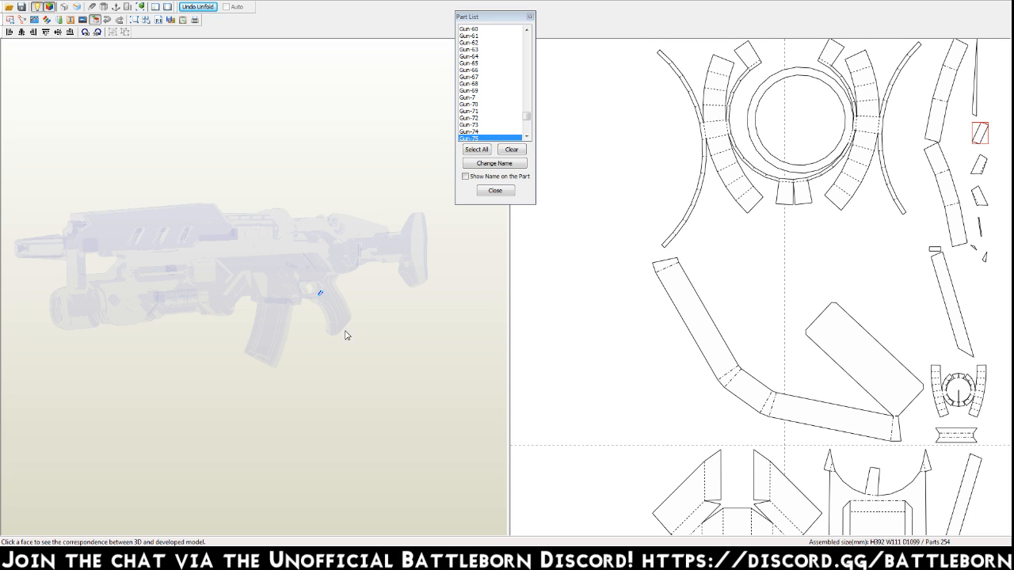
# Join the tiny parallelogram piece and adjoining loose pieces to the lower receiver and grip part, and move the merged part clear of the small pieces.
pyautogui.moveTo(641, 267); pyautogui.dragTo(559, 317, button='right')
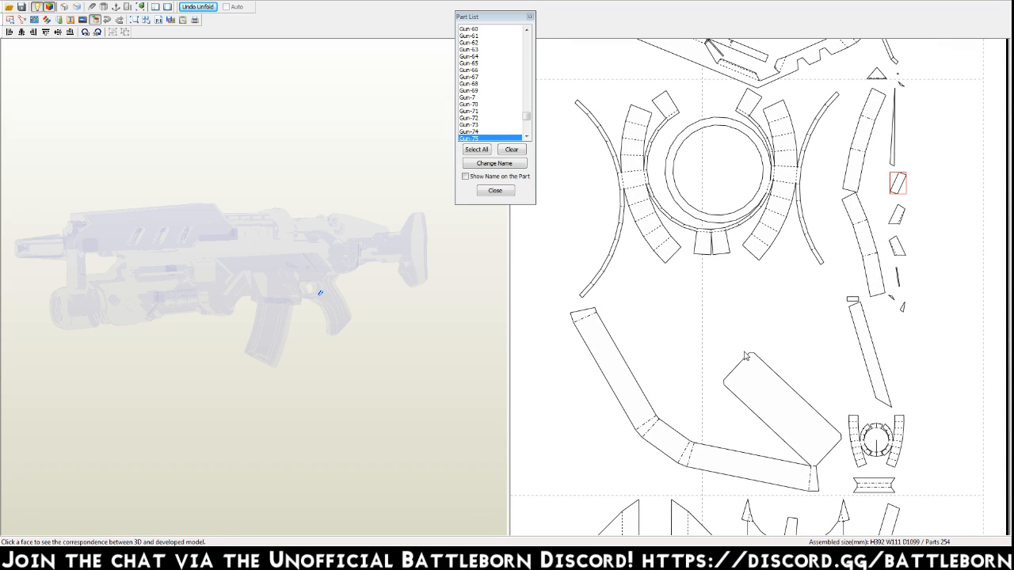
pyautogui.hotkey('ctrl', 'j')
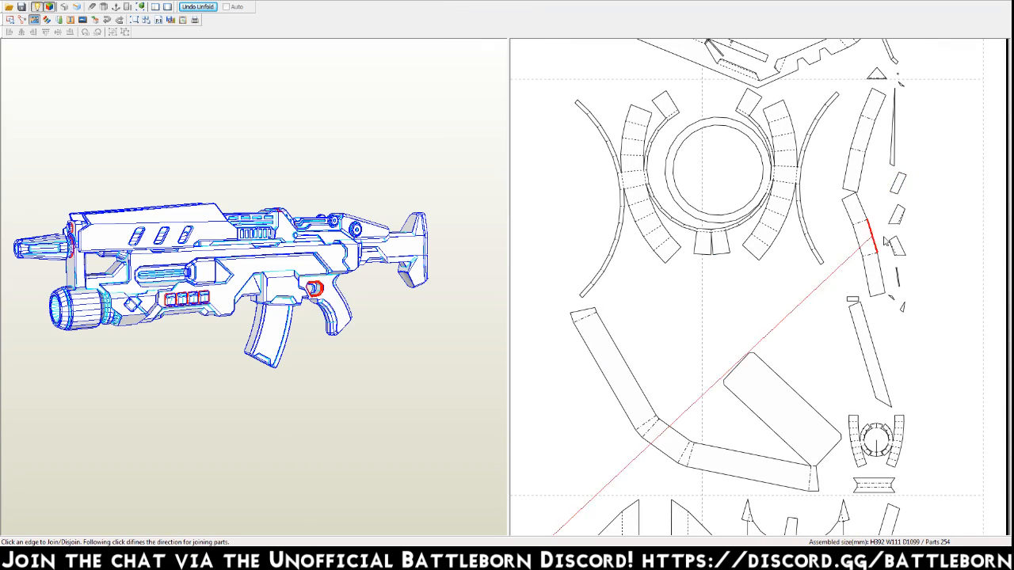
pyautogui.click(893, 195)
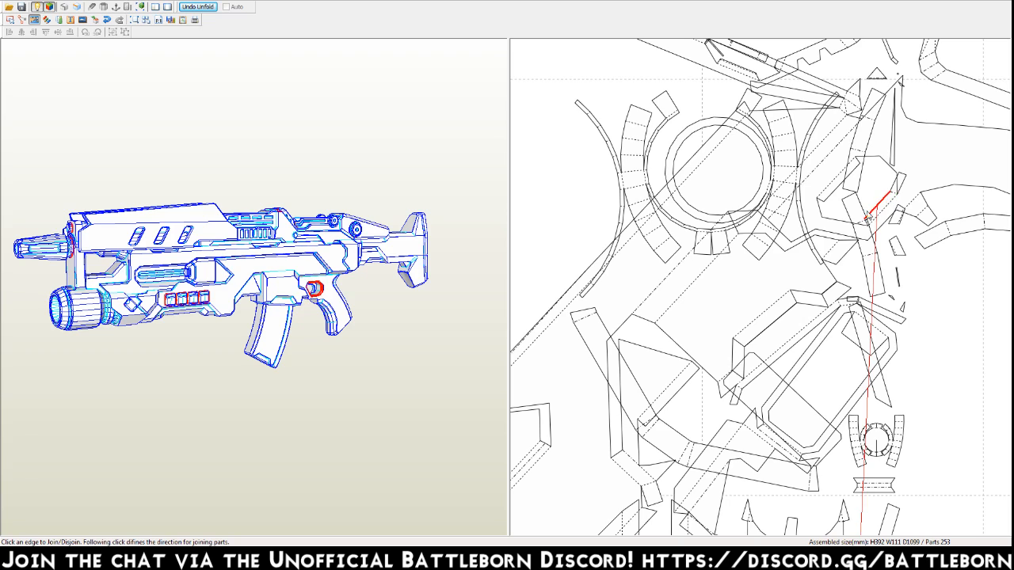
pyautogui.click(882, 174)
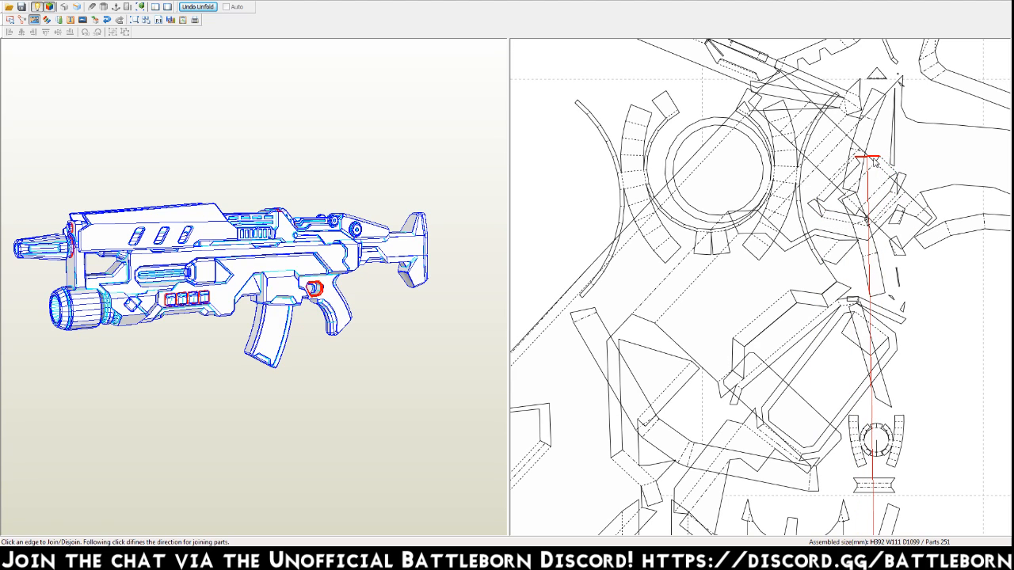
pyautogui.click(894, 198)
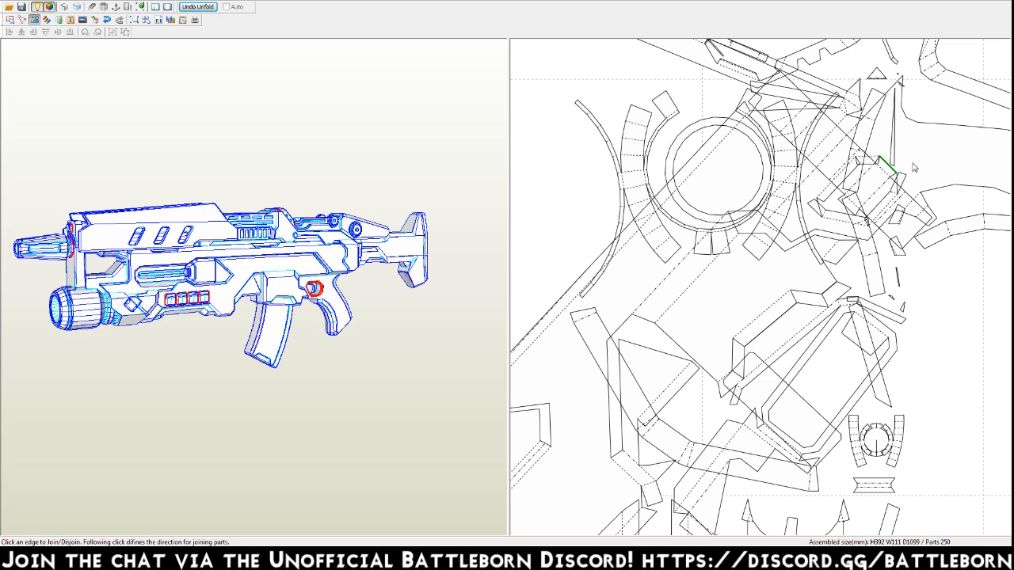
pyautogui.press('Escape')
pyautogui.moveTo(946, 152); pyautogui.dragTo(92, 153)
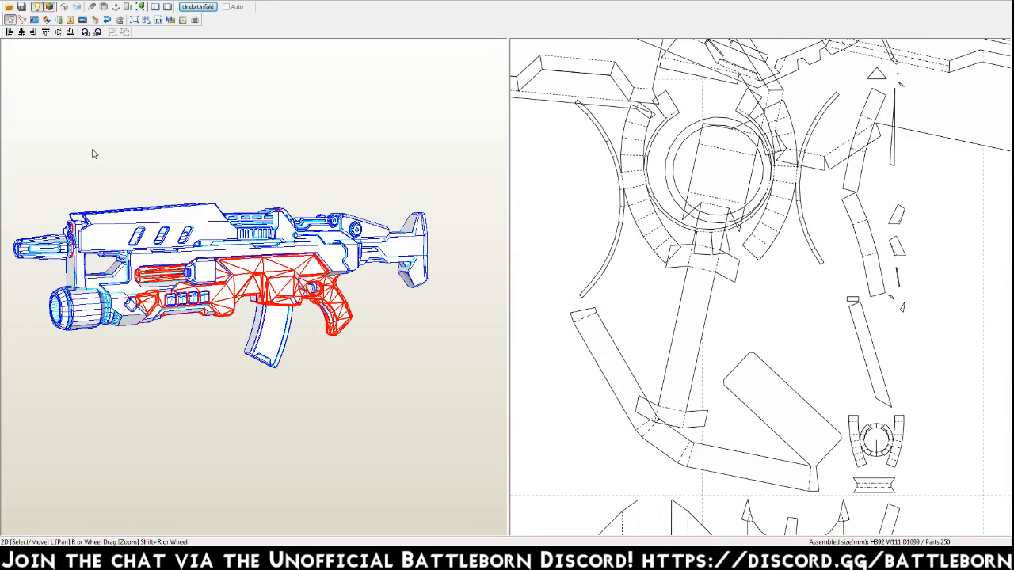
# Join the next two small four-sided pieces in the column near the sheet's upper right edge to their neighbouring parts.
pyautogui.hotkey('ctrl', 'j')
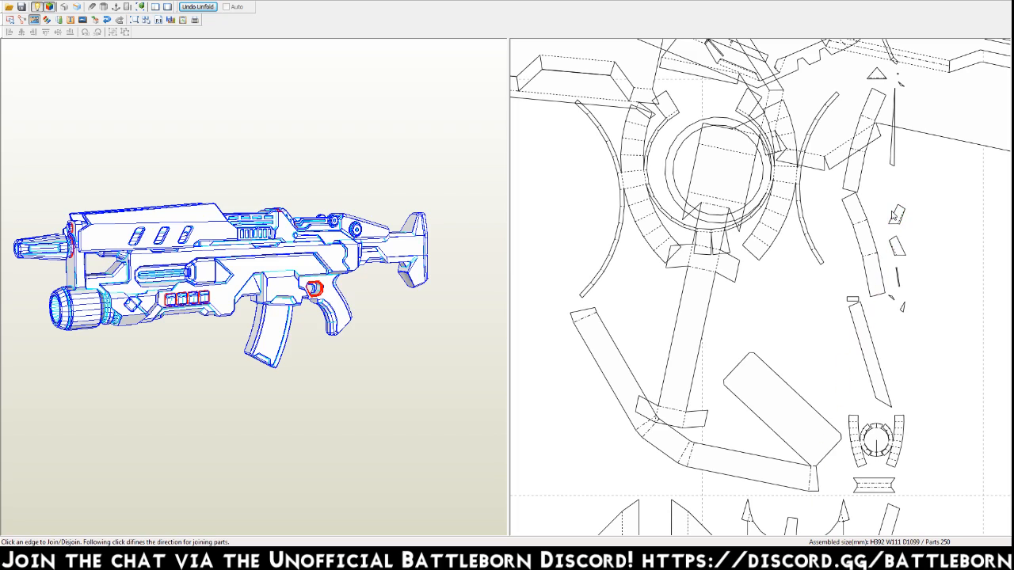
pyautogui.click(898, 215)
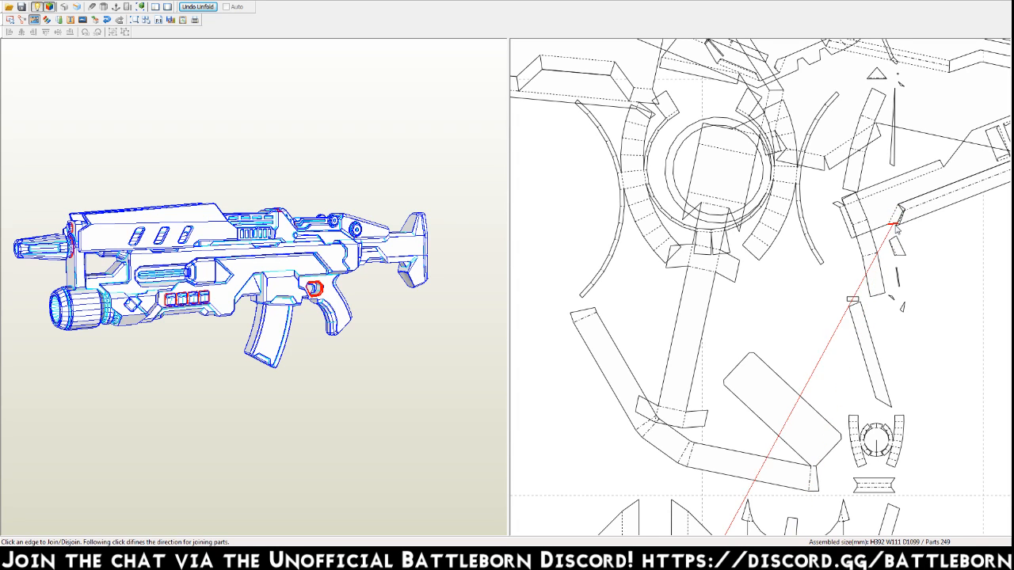
pyautogui.click(899, 248)
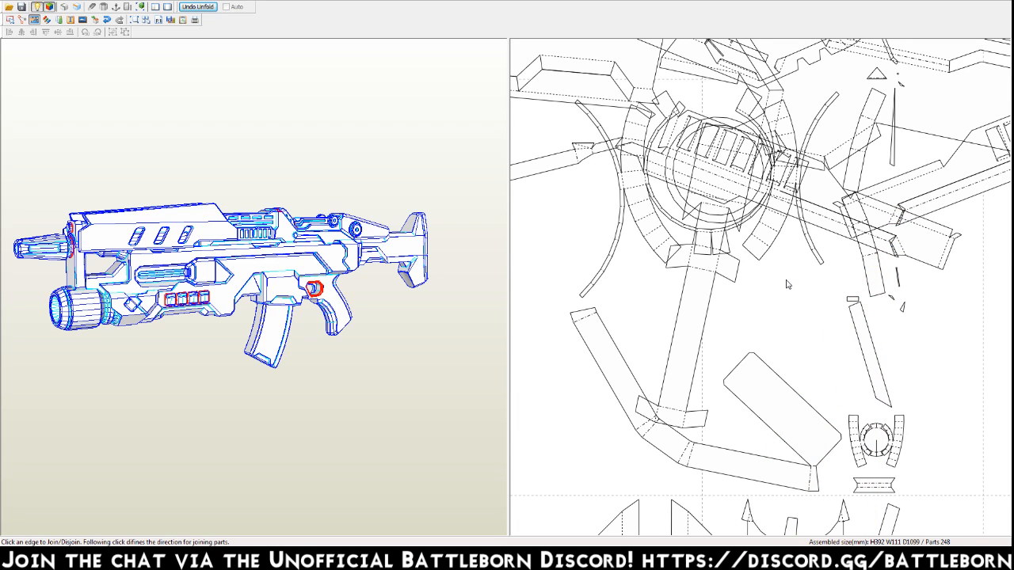
# Join one of the narrow rectangular pieces near the sheet's lower right edge to the large side part with the row of vent slots.
pyautogui.scroll(-5, 789, 285)
pyautogui.scroll(-1, 700, 325)
pyautogui.moveTo(700, 325); pyautogui.dragTo(850, 214, button='middle')
pyautogui.moveTo(772, 303); pyautogui.dragTo(773, 276, button='middle')
pyautogui.moveTo(876, 331); pyautogui.dragTo(839, 207, button='middle')
pyautogui.scroll(6, 833, 259)
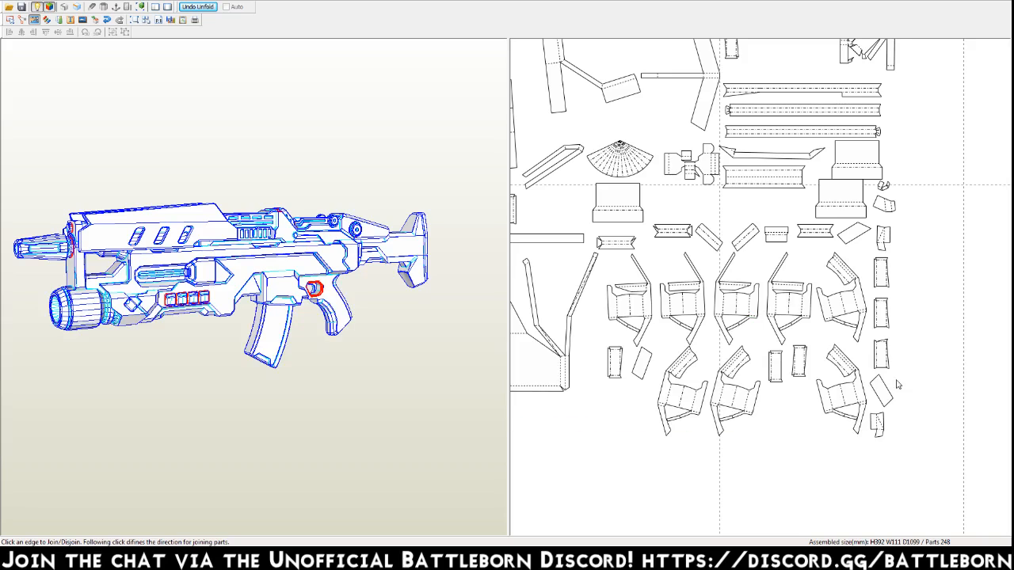
pyautogui.click(885, 351)
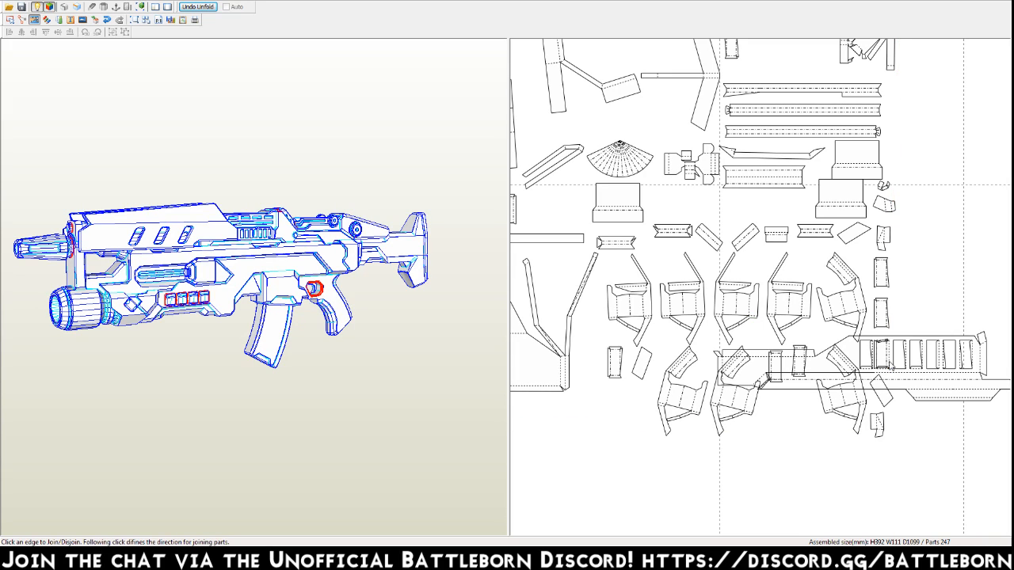
# Join the remaining narrow pieces into the vent slots of that side part and move it to the empty area below the other pieces.
pyautogui.click(905, 357)
pyautogui.click(922, 359)
pyautogui.click(939, 359)
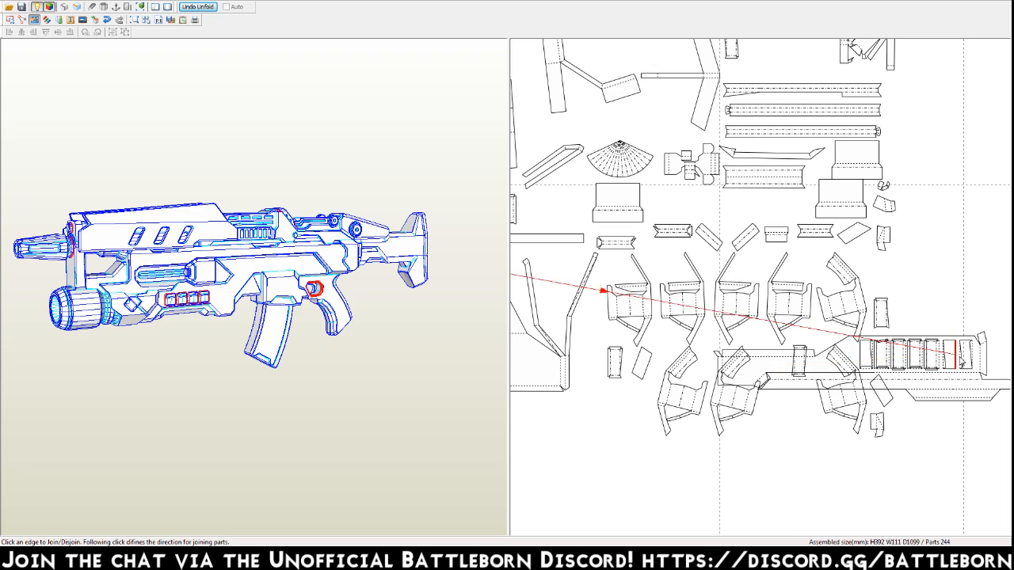
pyautogui.click(945, 356)
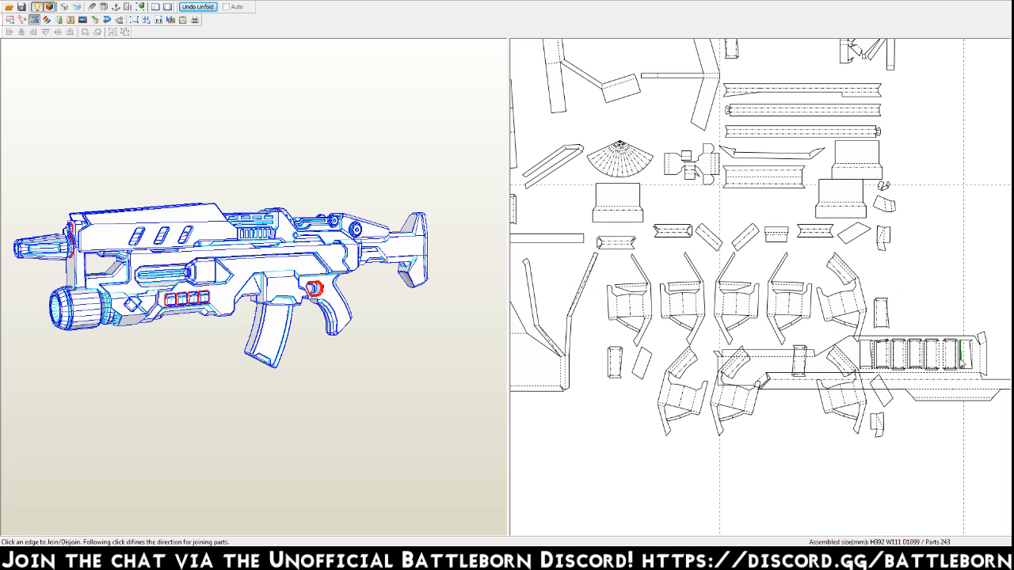
pyautogui.click(960, 356)
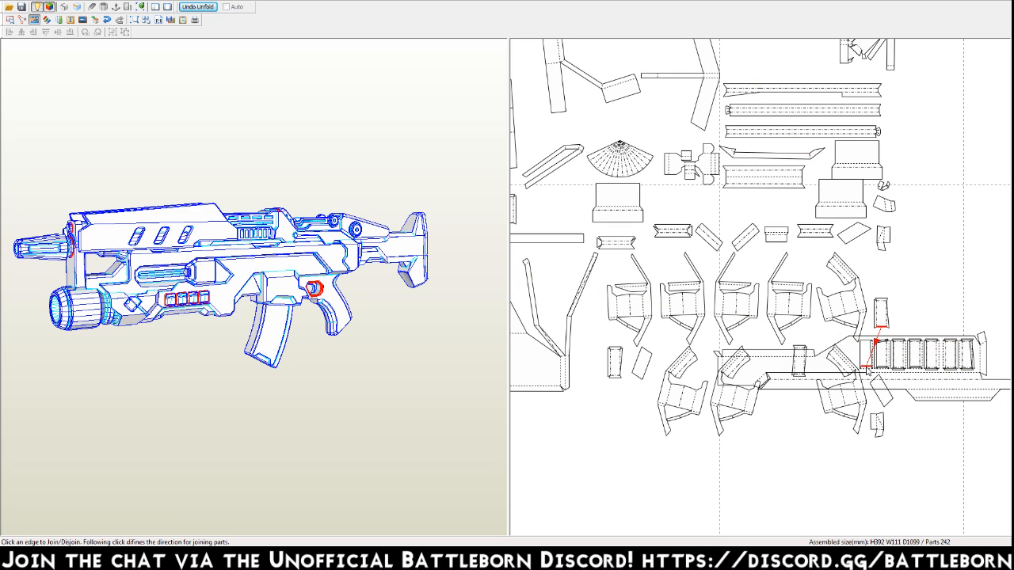
pyautogui.click(872, 353)
pyautogui.press('Escape')
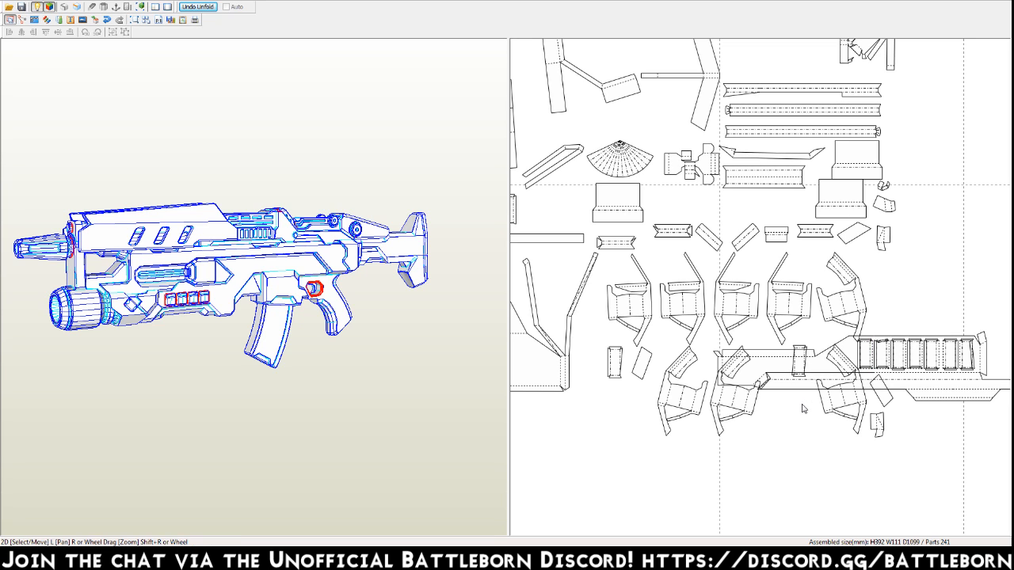
pyautogui.moveTo(821, 373); pyautogui.dragTo(598, 504)
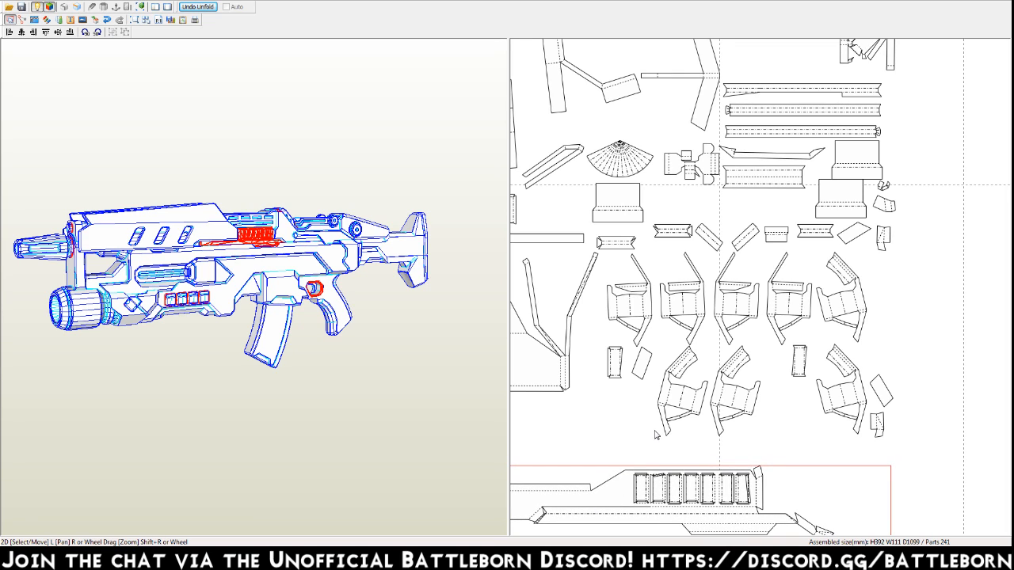
# Join the matching narrow rectangular pieces into the vent slots of the mirrored side part for the gun's opposite side.
pyautogui.hotkey('ctrl', 'j')
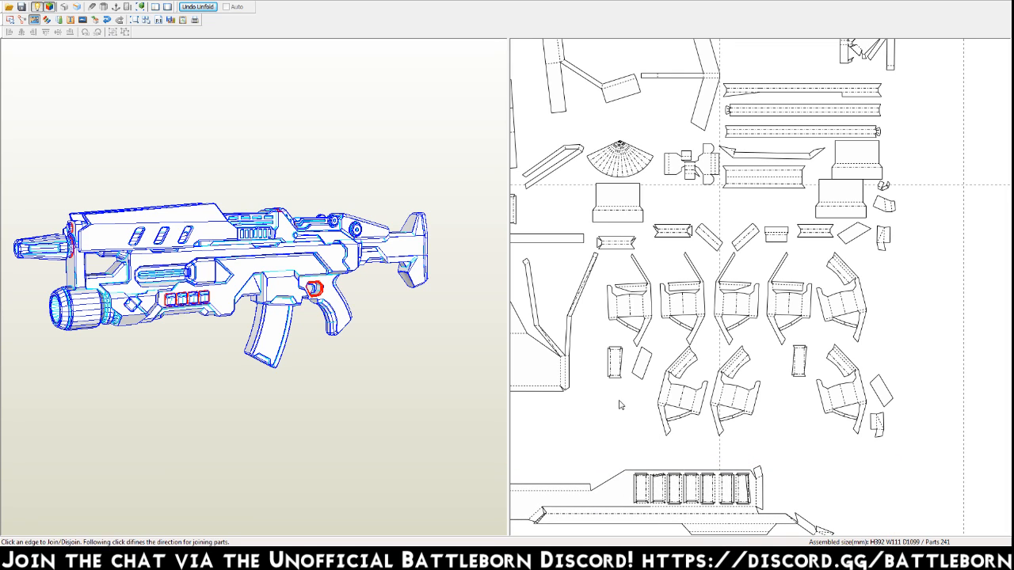
pyautogui.click(621, 363)
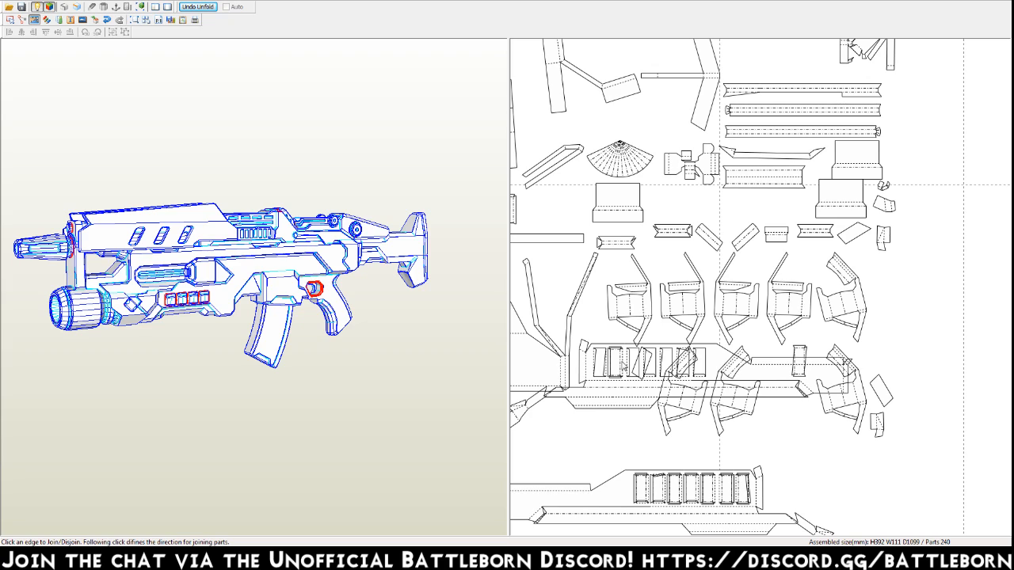
pyautogui.click(596, 364)
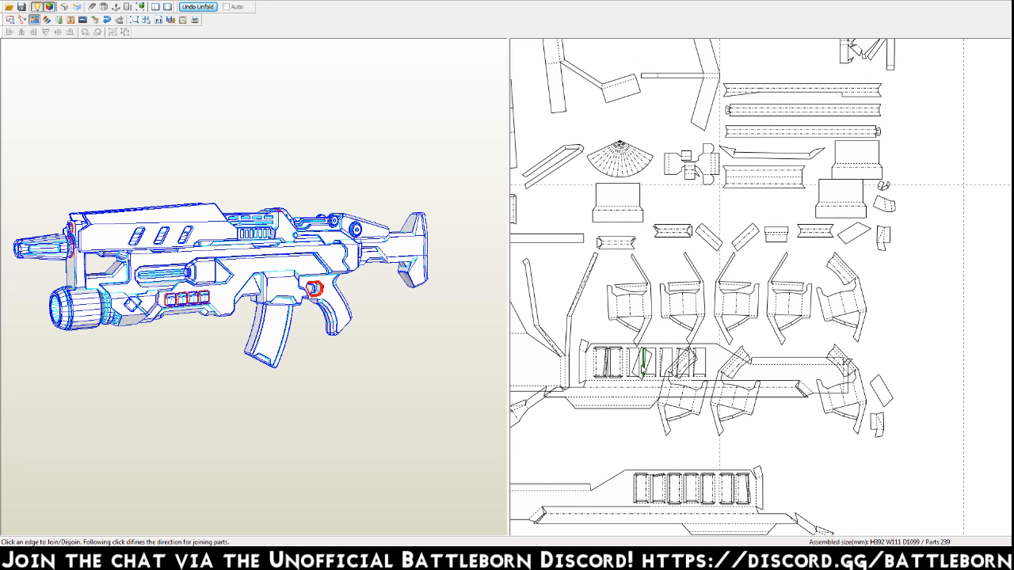
pyautogui.click(646, 362)
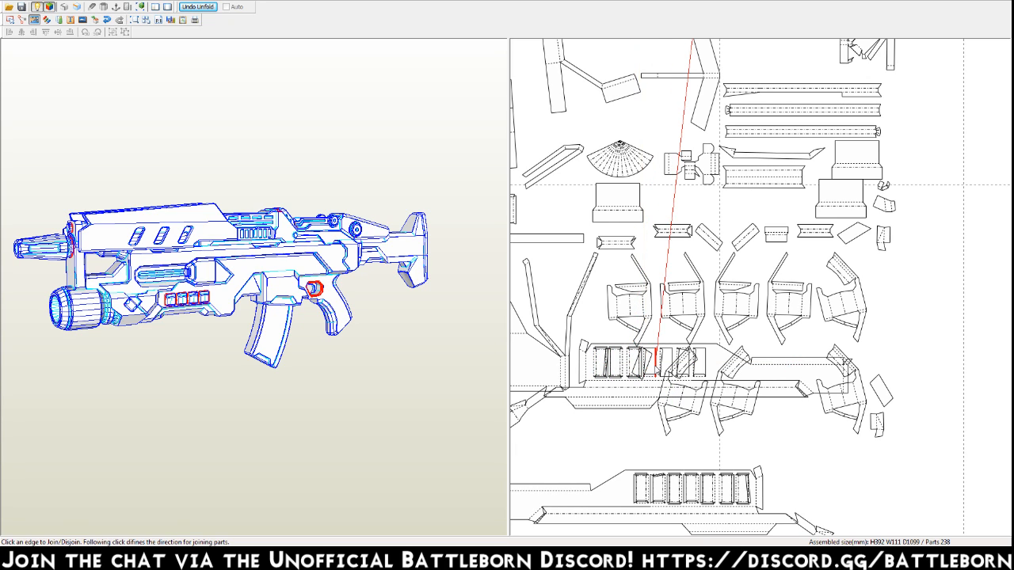
pyautogui.click(656, 367)
pyautogui.click(672, 367)
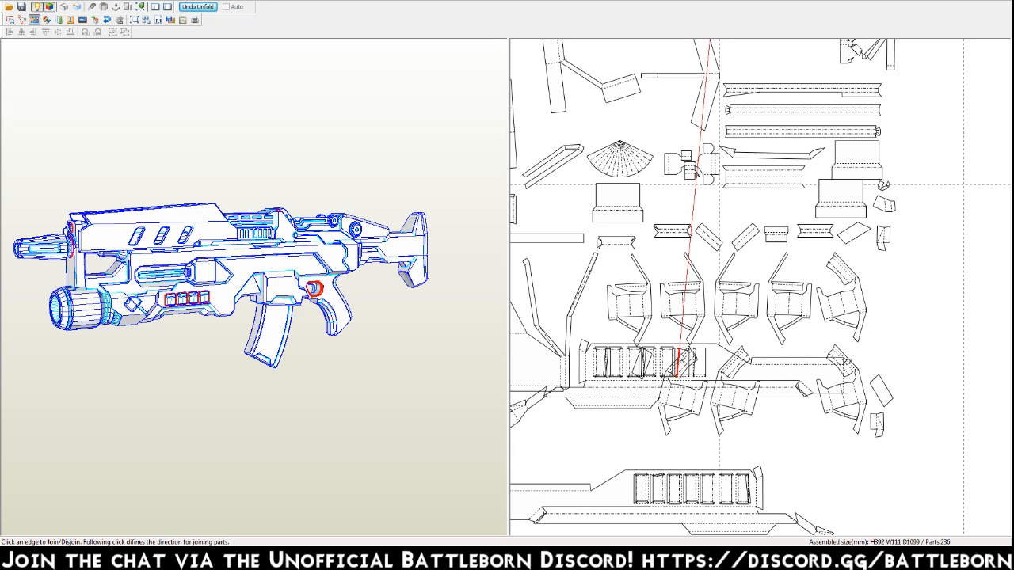
pyautogui.click(679, 361)
pyautogui.click(686, 363)
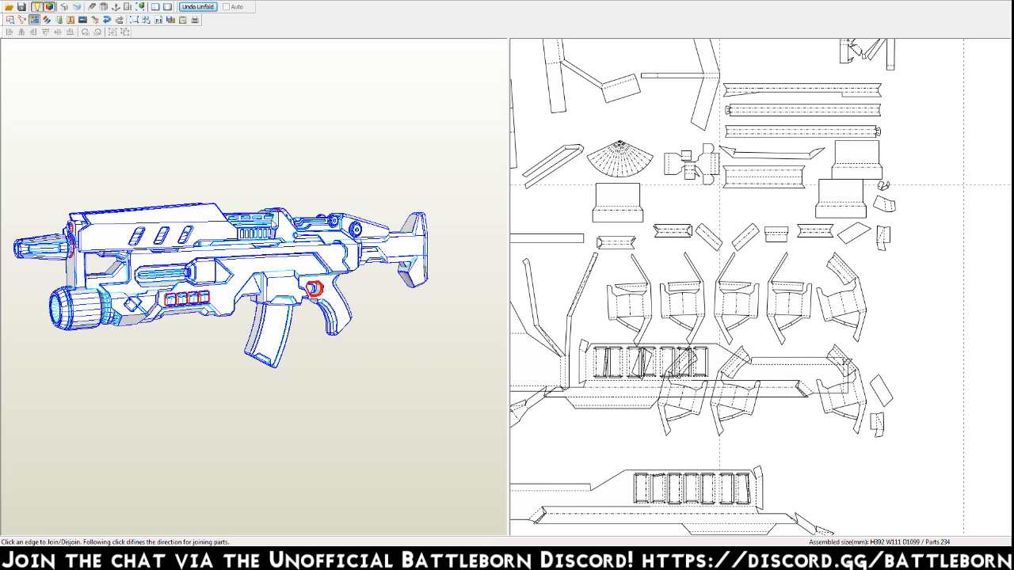
# Compare both sides of the 3D gun and join the small notched strips to the long slotted part beside the vent pieces.
pyautogui.moveTo(254, 290); pyautogui.dragTo(339, 293, button='right')
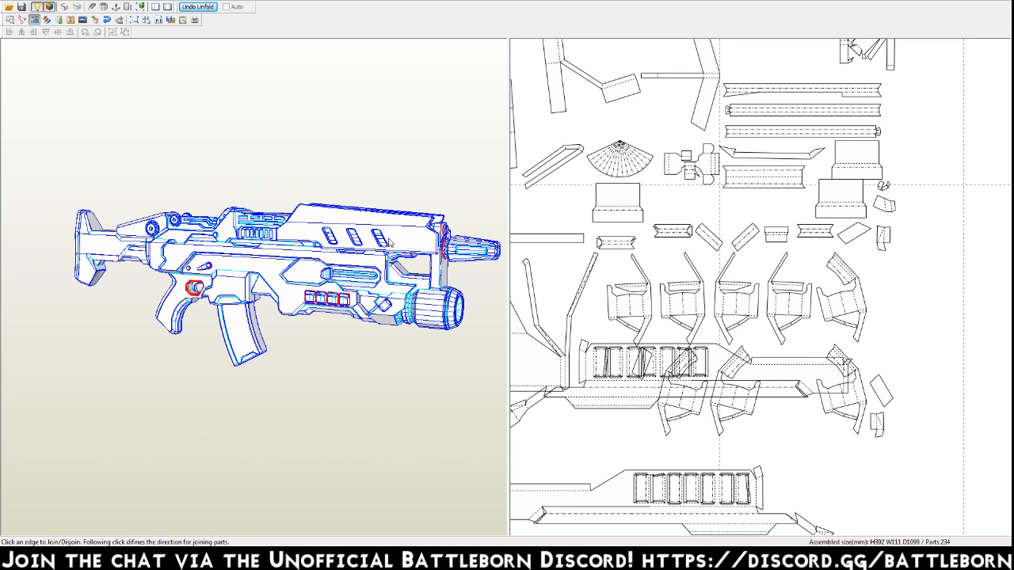
pyautogui.moveTo(340, 229); pyautogui.dragTo(242, 233, button='right')
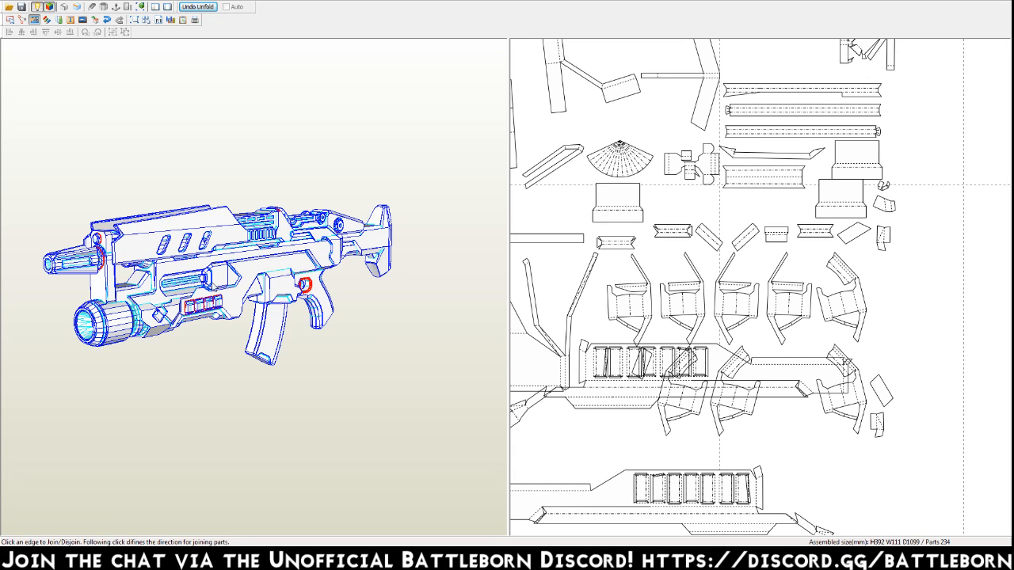
pyautogui.click(614, 250)
pyautogui.click(582, 251)
pyautogui.click(544, 251)
pyautogui.moveTo(553, 254); pyautogui.dragTo(758, 229, button='middle')
pyautogui.click(705, 227)
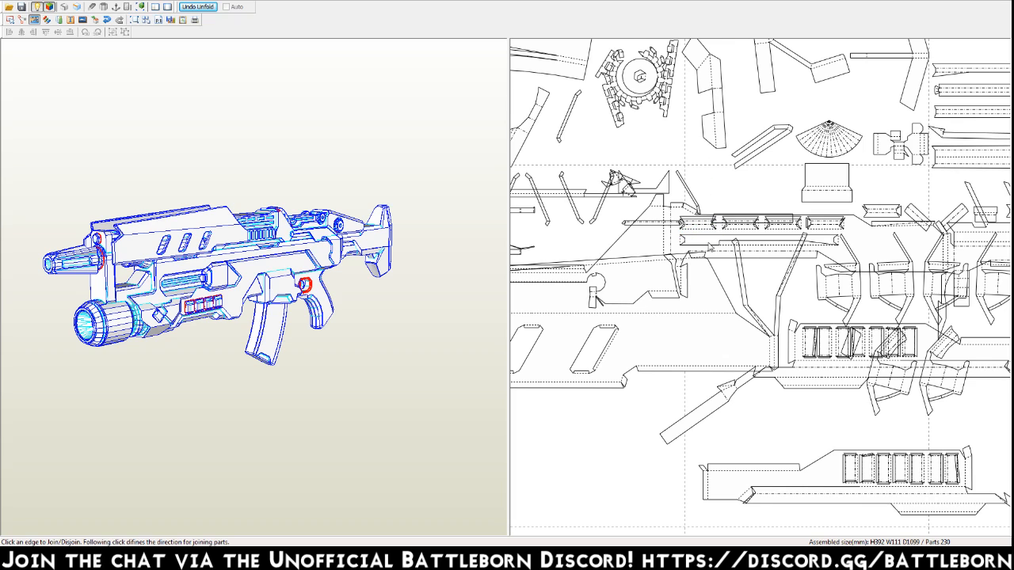
pyautogui.click(709, 243)
# Join the loose inner-wall pieces into two of the diagonal slots of the long top-cover side panel.
pyautogui.scroll(-3, 720, 249)
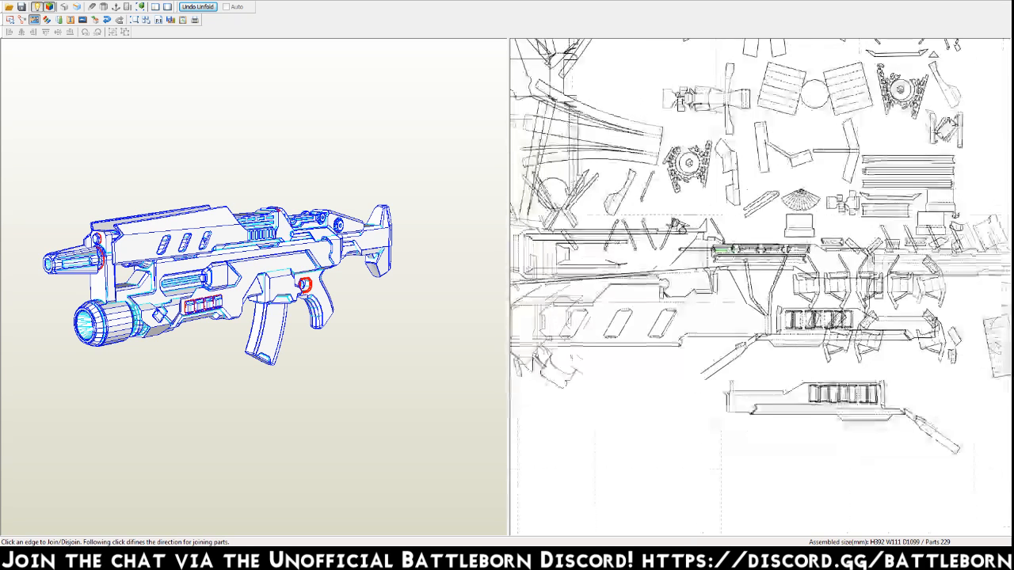
pyautogui.click(687, 316)
pyautogui.click(679, 319)
pyautogui.click(655, 320)
pyautogui.click(650, 315)
pyautogui.click(649, 317)
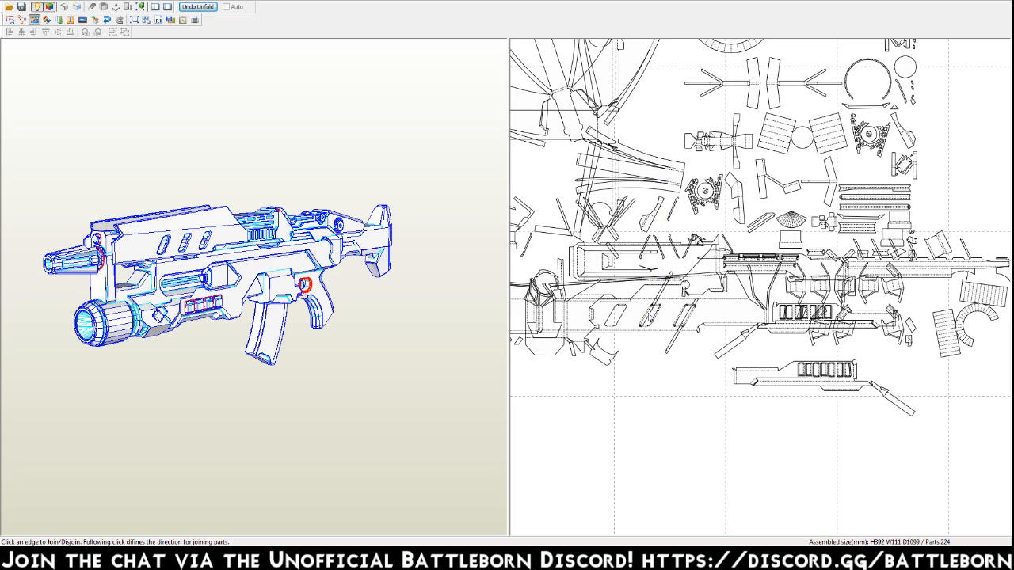
pyautogui.click(648, 317)
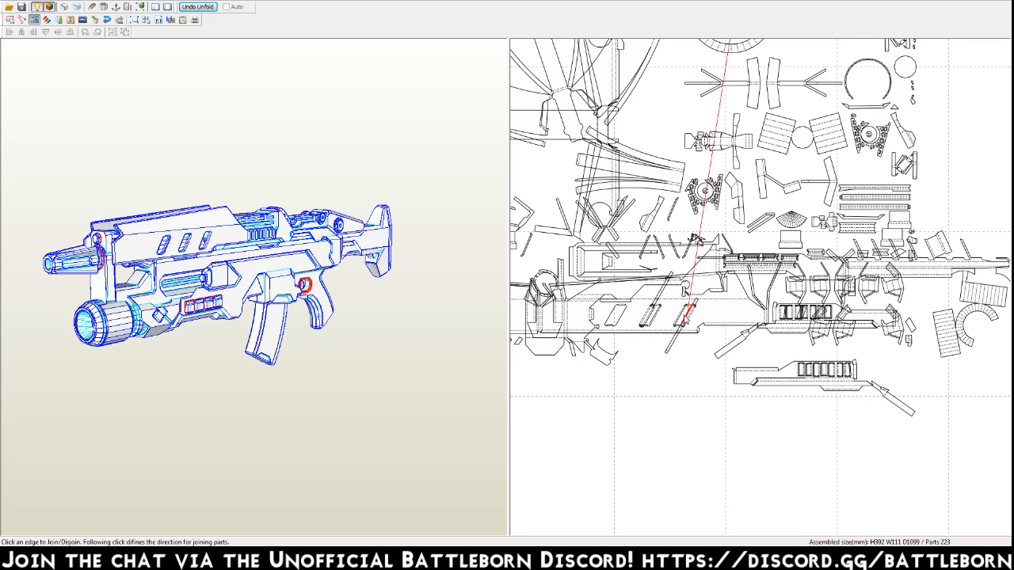
pyautogui.click(686, 314)
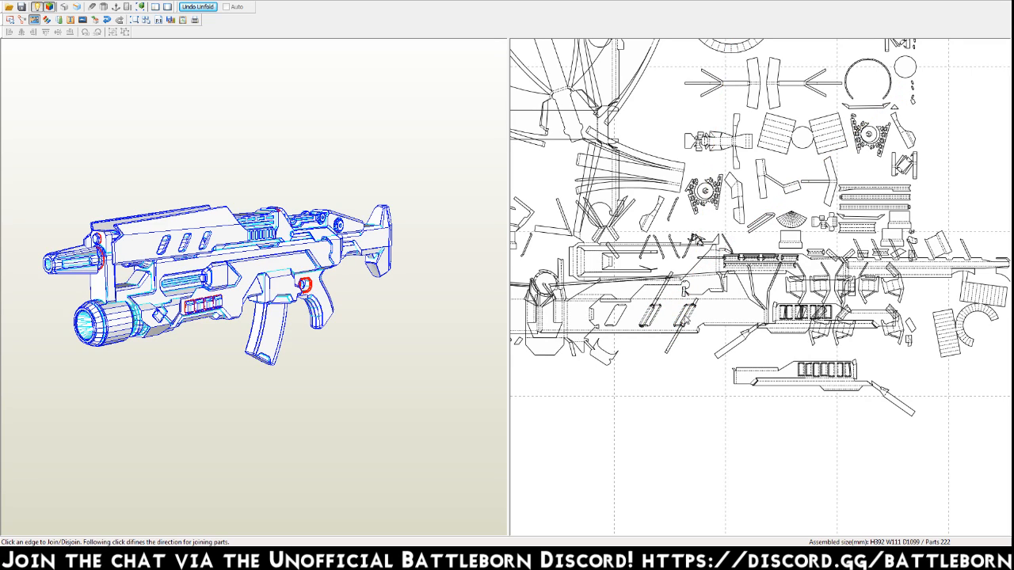
# Join the inner-wall pieces of the side panel's remaining diagonal slot and those of a slot on the mirrored panel.
pyautogui.click(622, 316)
pyautogui.click(621, 317)
pyautogui.moveTo(609, 329); pyautogui.dragTo(688, 319, button='middle')
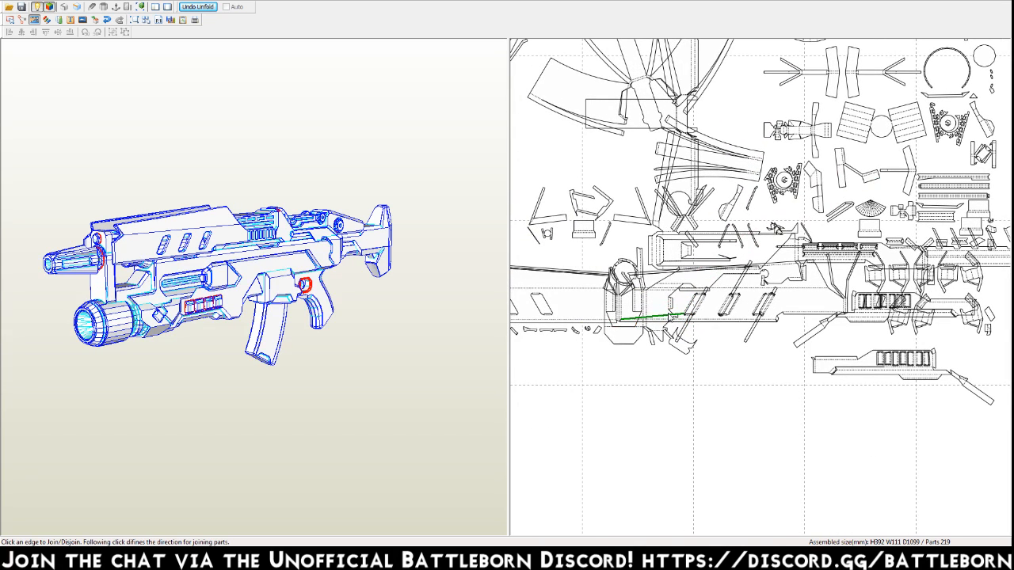
pyautogui.click(673, 315)
pyautogui.moveTo(655, 307); pyautogui.dragTo(768, 281, button='middle')
pyautogui.click(662, 282)
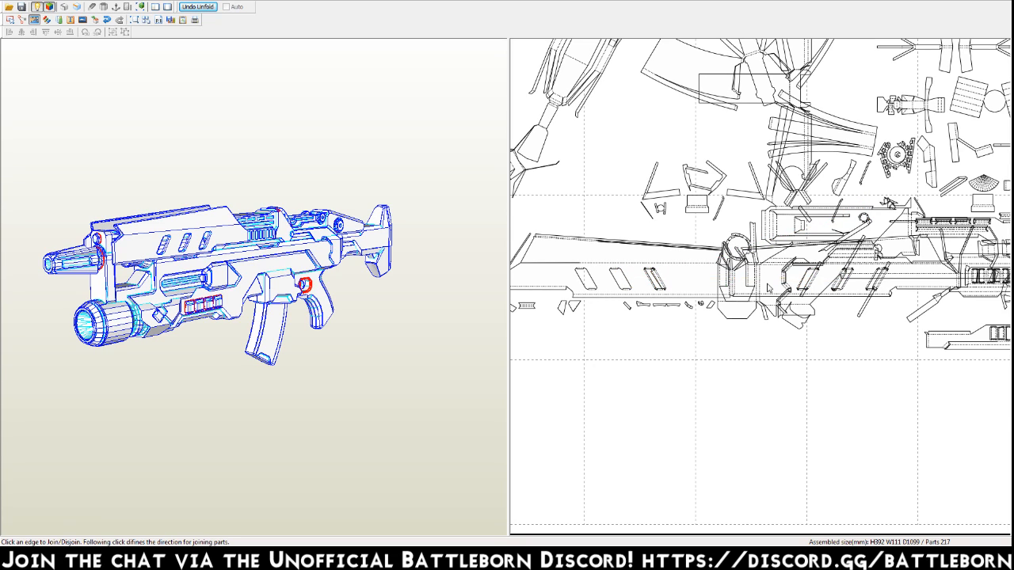
# Examine the gun's front end for matching edges and join the small angled strip piece above the mirrored panel to the large body part.
pyautogui.moveTo(143, 244); pyautogui.dragTo(231, 252)
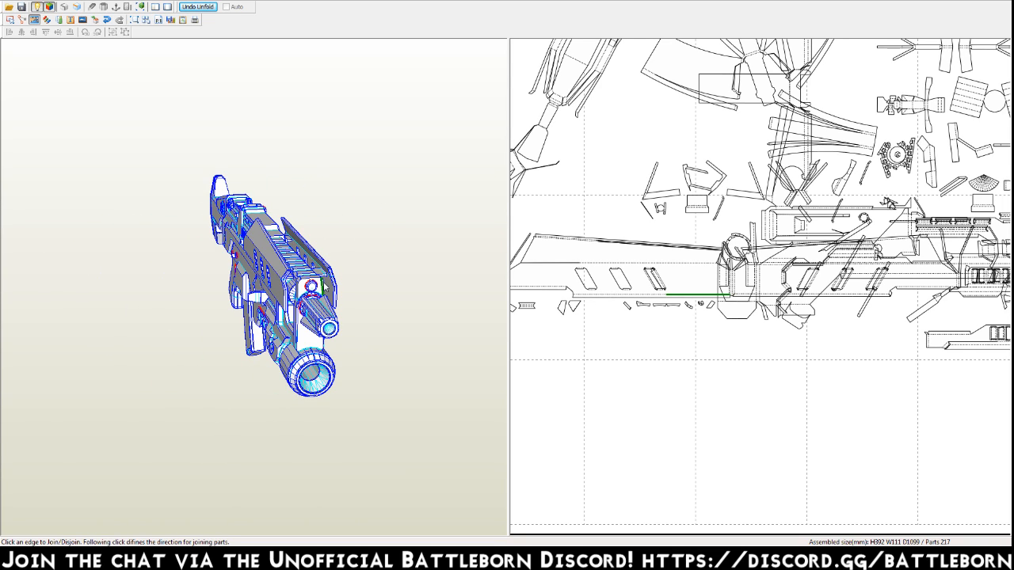
pyautogui.click(339, 292)
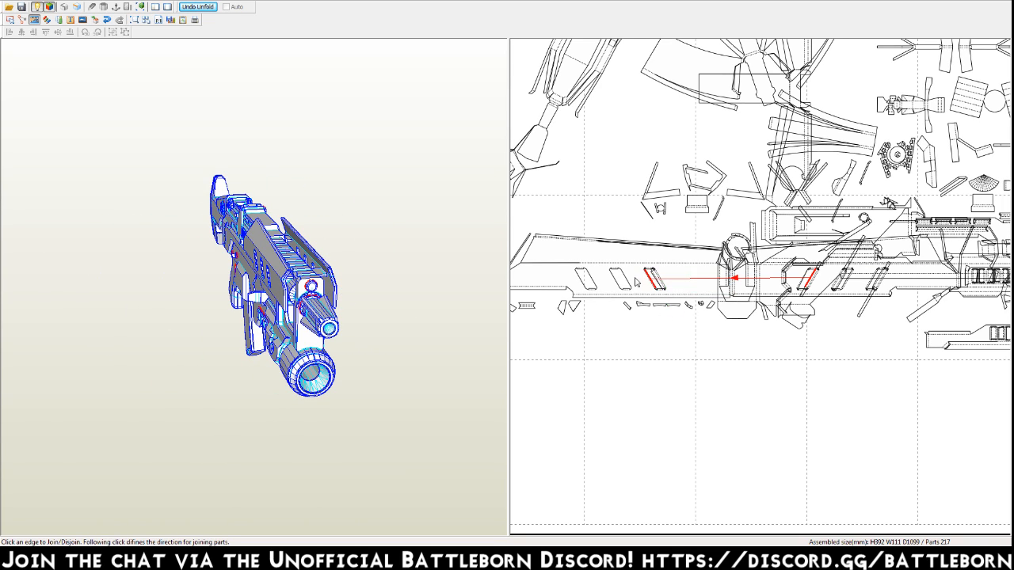
pyautogui.click(585, 279)
pyautogui.moveTo(619, 217); pyautogui.dragTo(707, 288, button='right')
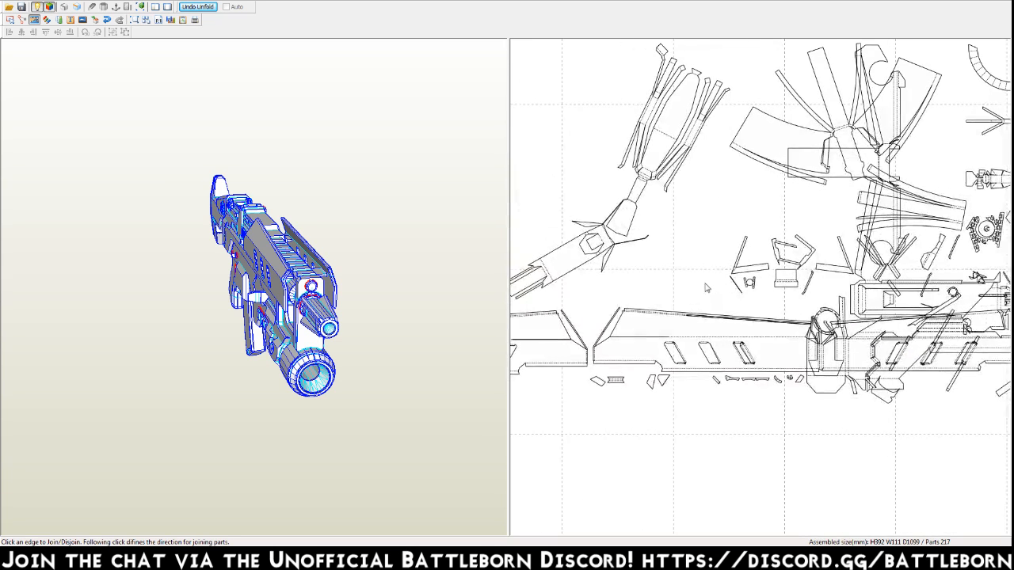
pyautogui.click(738, 288)
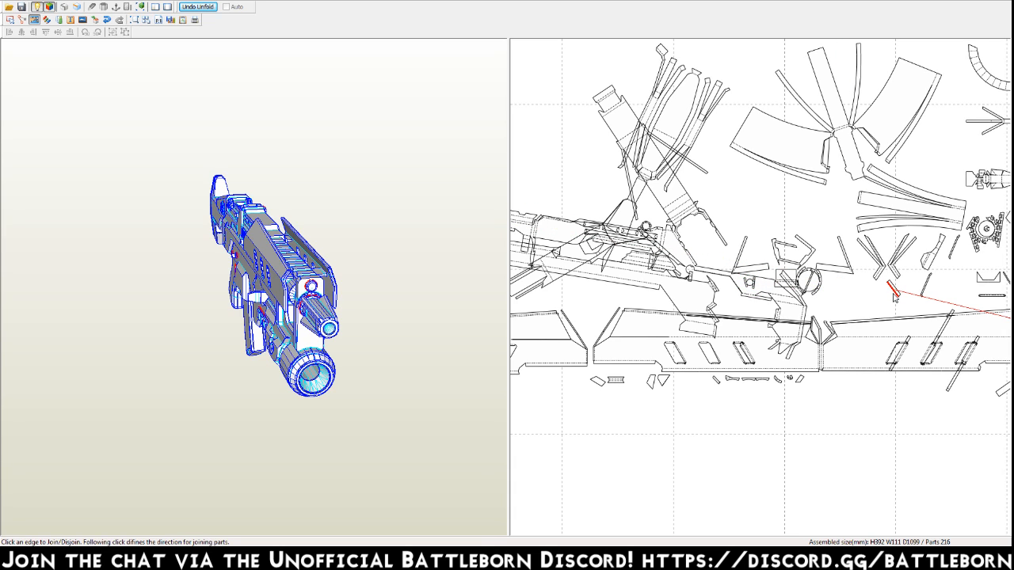
# Join the short strip below the V-shaped pieces and the thin slanted strip beside it to their matching parts.
pyautogui.click(986, 327)
pyautogui.scroll(-2, 761, 245)
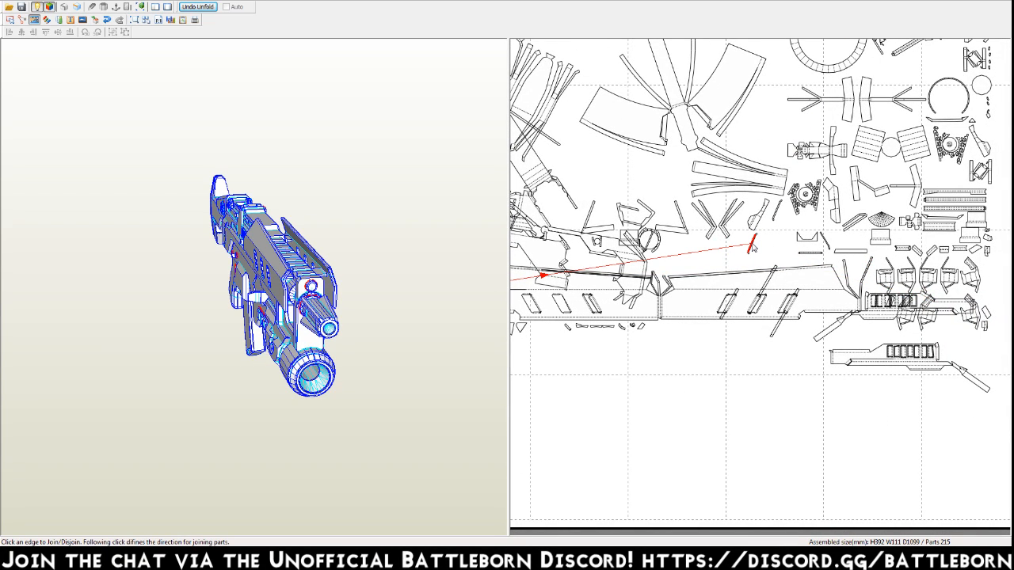
pyautogui.click(750, 243)
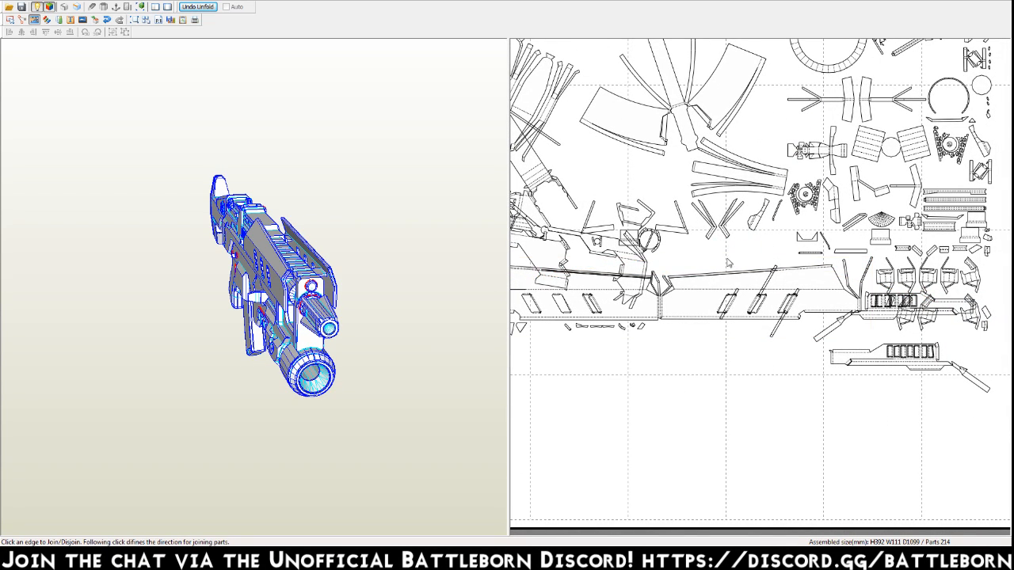
# Join the thin slanted strips on both sides of the small gear-shaped part to their matching edges.
pyautogui.click(825, 129)
pyautogui.moveTo(826, 242); pyautogui.dragTo(778, 310, button='middle')
pyautogui.moveTo(794, 88); pyautogui.dragTo(780, 221, button='middle')
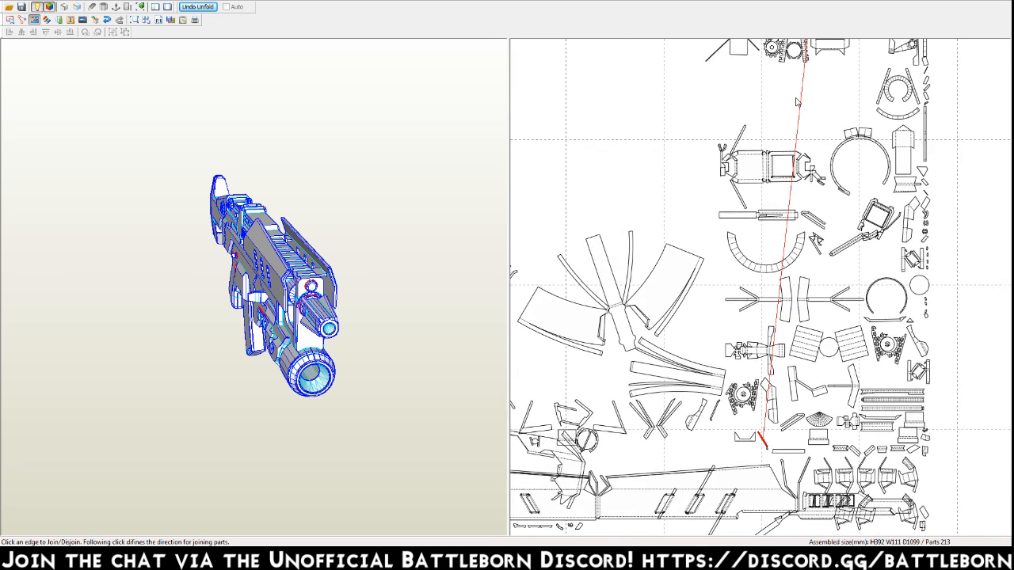
pyautogui.click(811, 55)
pyautogui.click(721, 408)
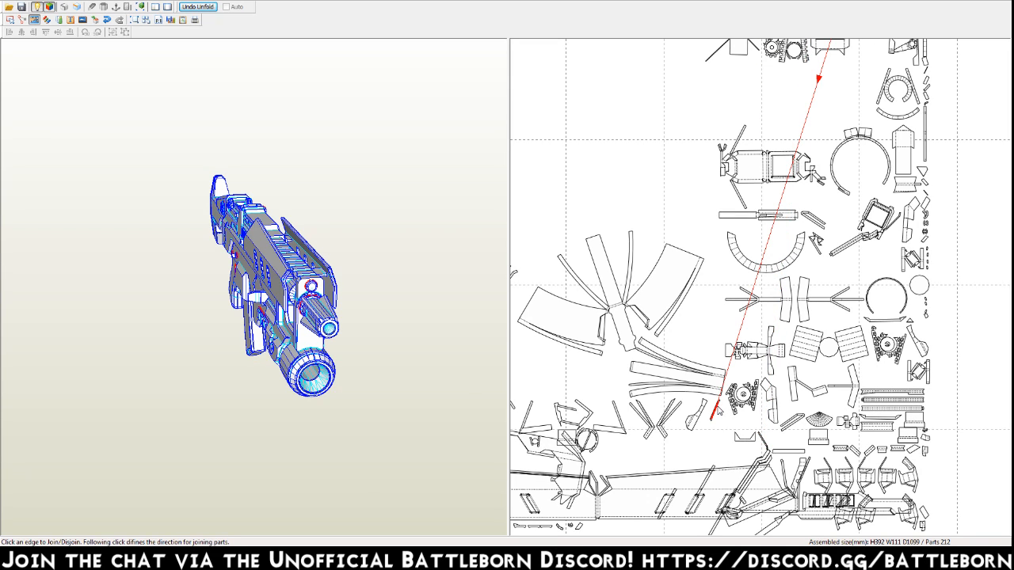
pyautogui.click(834, 66)
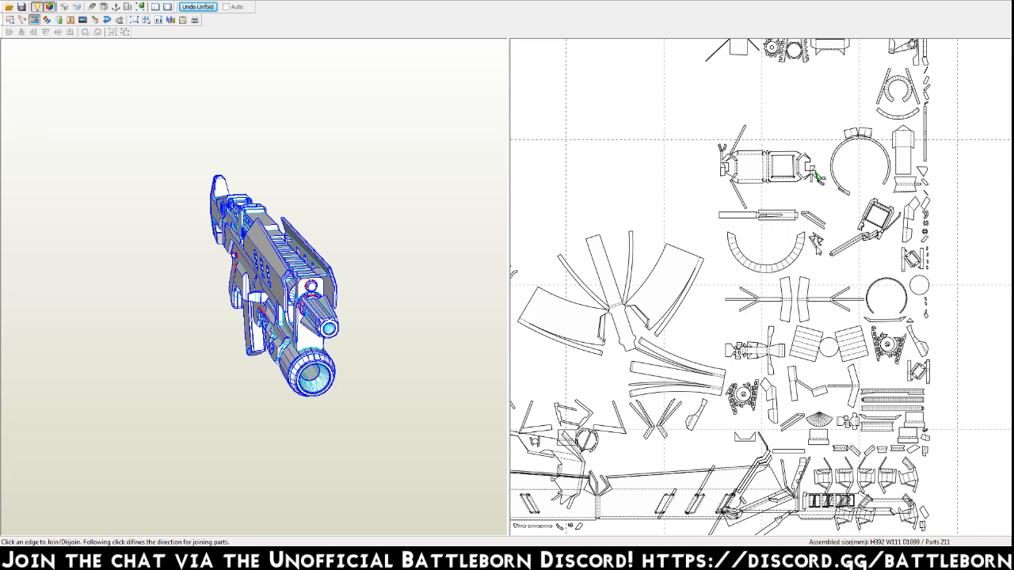
# Join the small cluster beside the half ring to its neighbour and the folded slanted strip to the centre of the spoked, curved part.
pyautogui.click(819, 261)
pyautogui.click(798, 425)
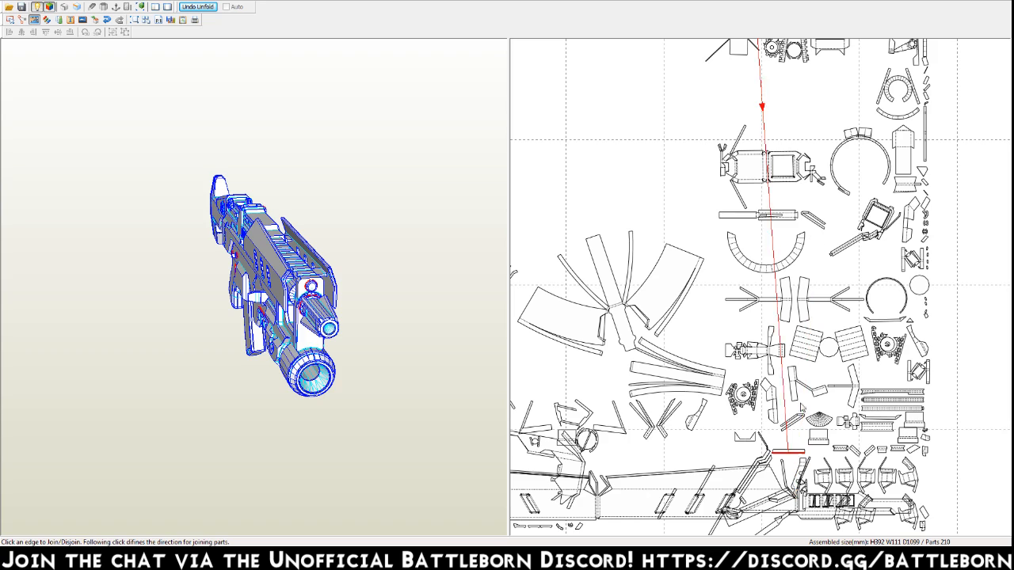
pyautogui.click(817, 226)
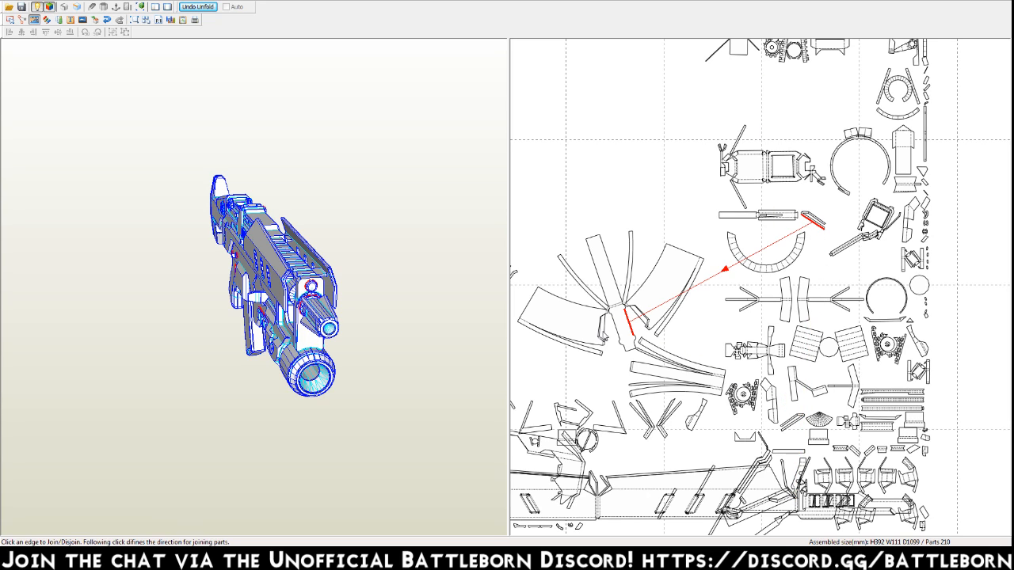
pyautogui.click(603, 333)
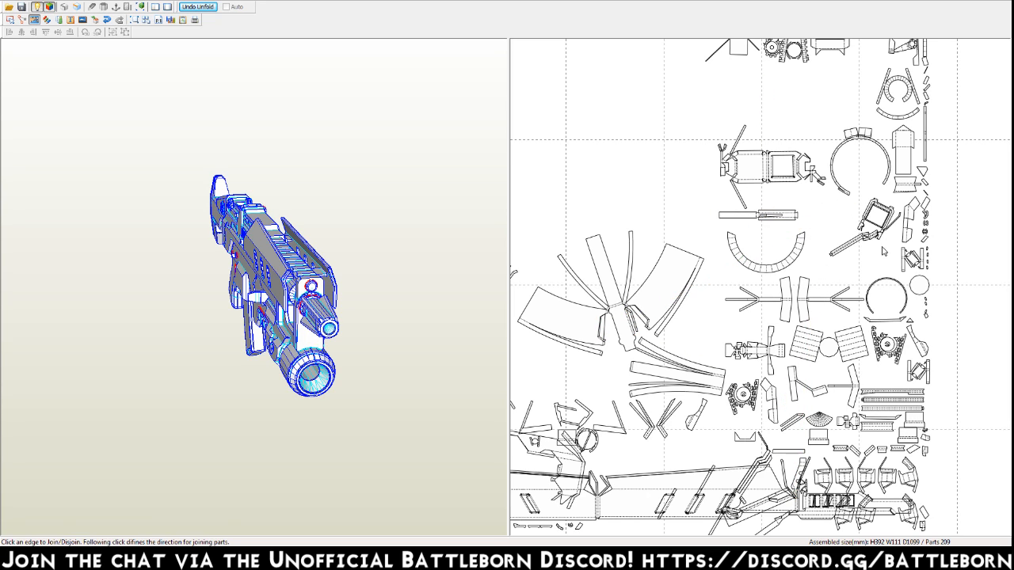
# Join the vertical row of tiny loose pieces above the small disc to their matching parts.
pyautogui.click(928, 271)
pyautogui.click(872, 313)
pyautogui.click(928, 264)
pyautogui.click(754, 386)
pyautogui.click(927, 258)
pyautogui.click(887, 354)
pyautogui.click(926, 241)
pyautogui.click(926, 239)
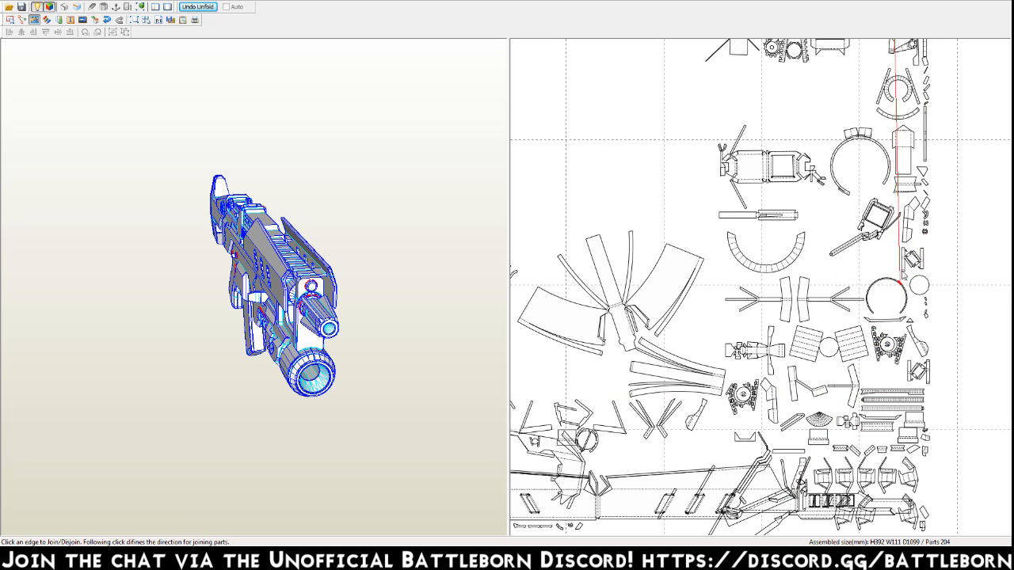
# Join a tiny piece beside the slanted side strip to the small gear-shaped part next to the bracket.
pyautogui.moveTo(893, 121); pyautogui.dragTo(797, 331, button='middle')
pyautogui.click(812, 117)
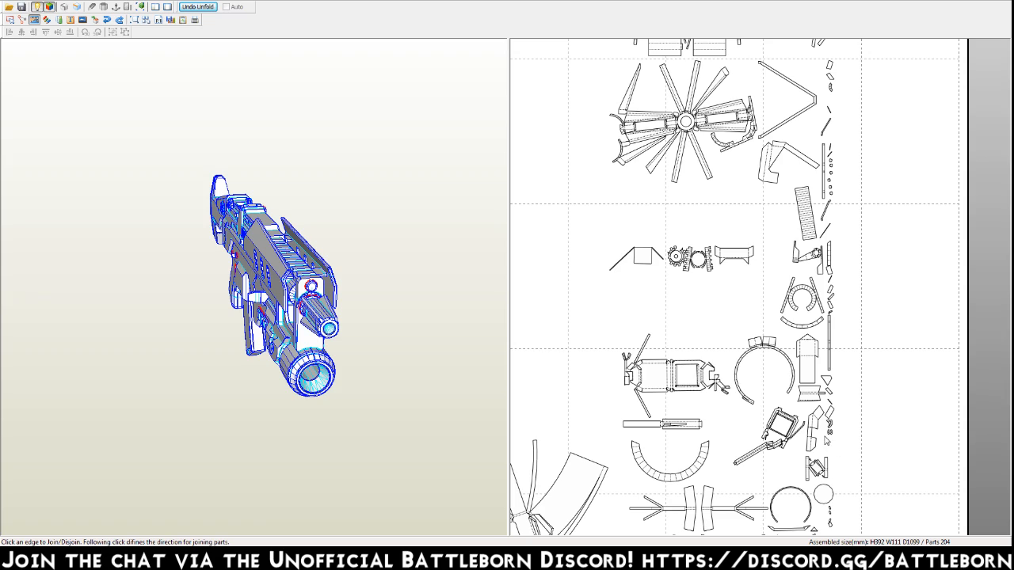
pyautogui.click(830, 434)
pyautogui.click(676, 261)
pyautogui.click(829, 428)
pyautogui.moveTo(832, 431); pyautogui.dragTo(862, 299, button='middle')
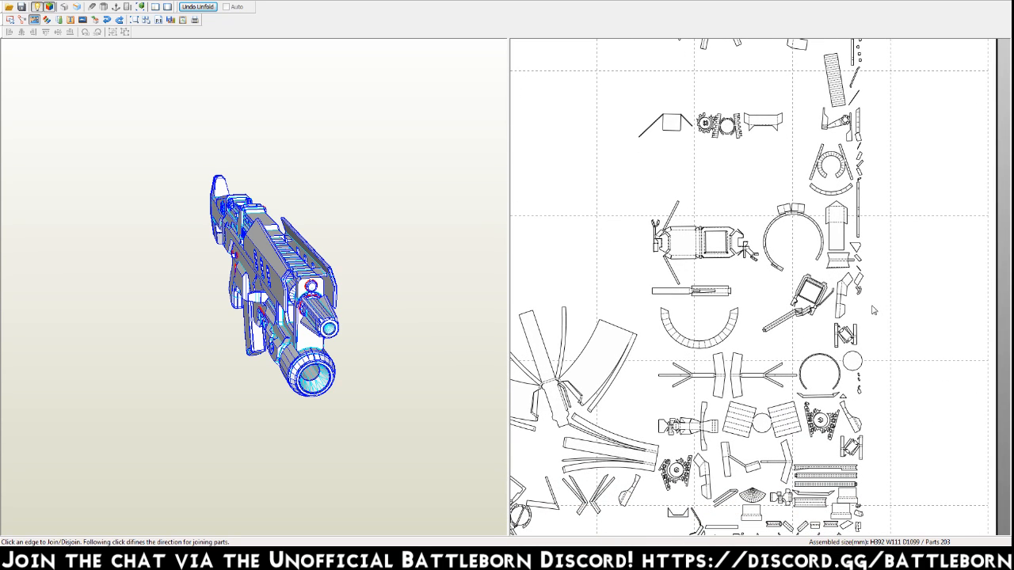
# Join the remaining tiny pieces and the small triangle near the house-shaped part to their neighbouring parts.
pyautogui.click(861, 295)
pyautogui.click(861, 256)
pyautogui.click(861, 80)
pyautogui.click(592, 361)
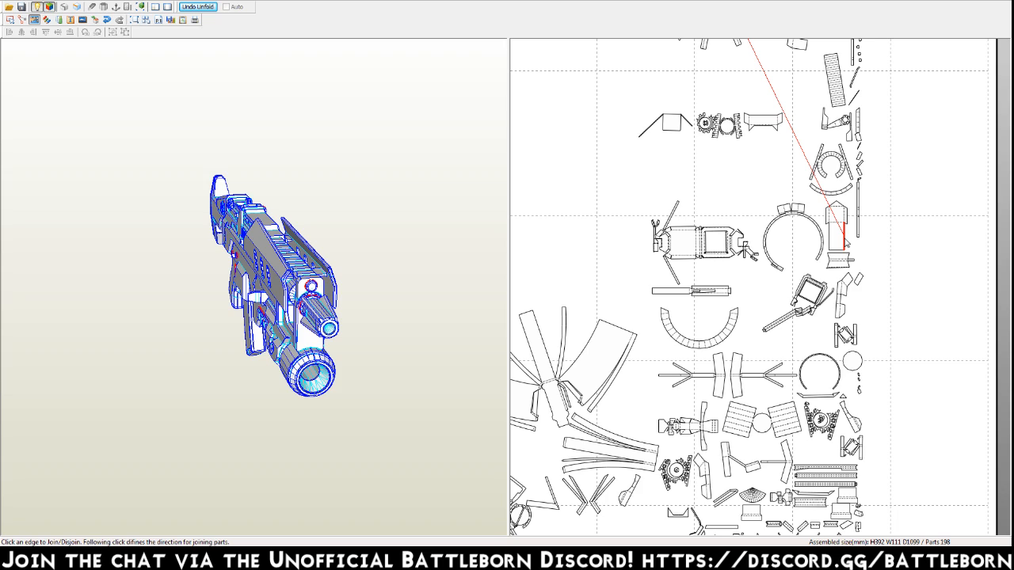
# Join the house-shaped part, the square piece with side strips and the curved arc segment to their matching large parts.
pyautogui.click(846, 242)
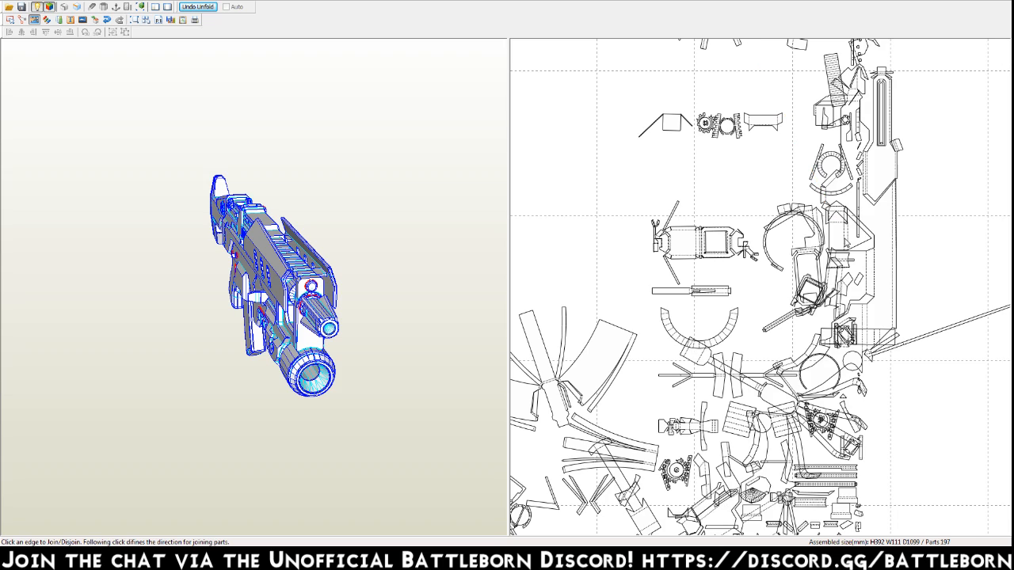
pyautogui.click(769, 120)
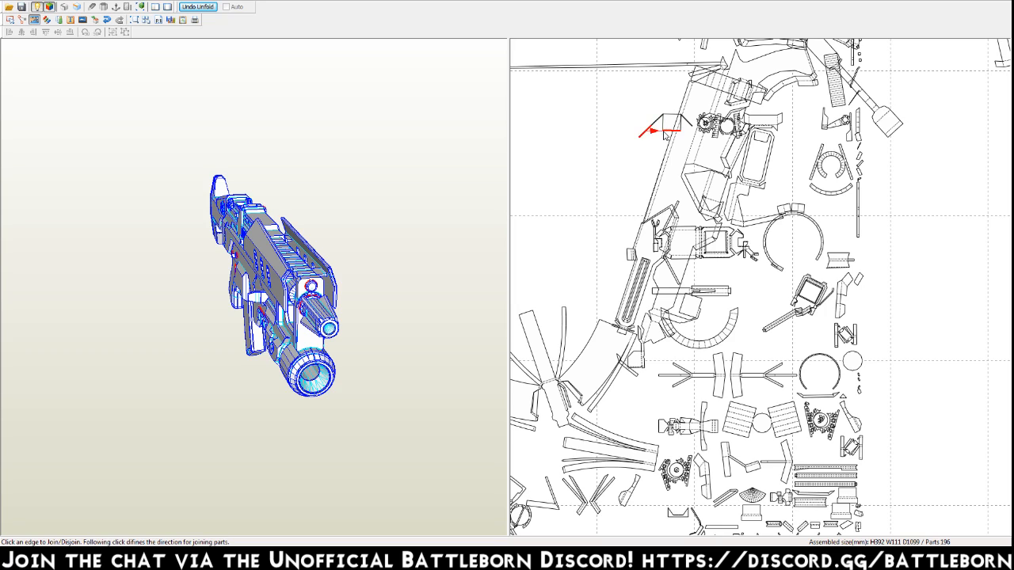
pyautogui.click(669, 115)
pyautogui.click(801, 284)
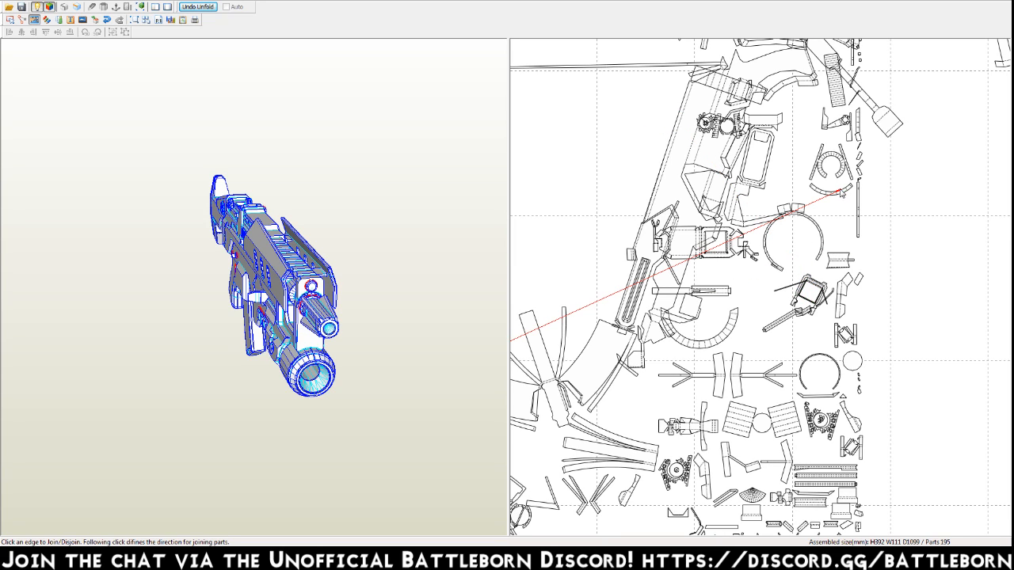
pyautogui.click(552, 317)
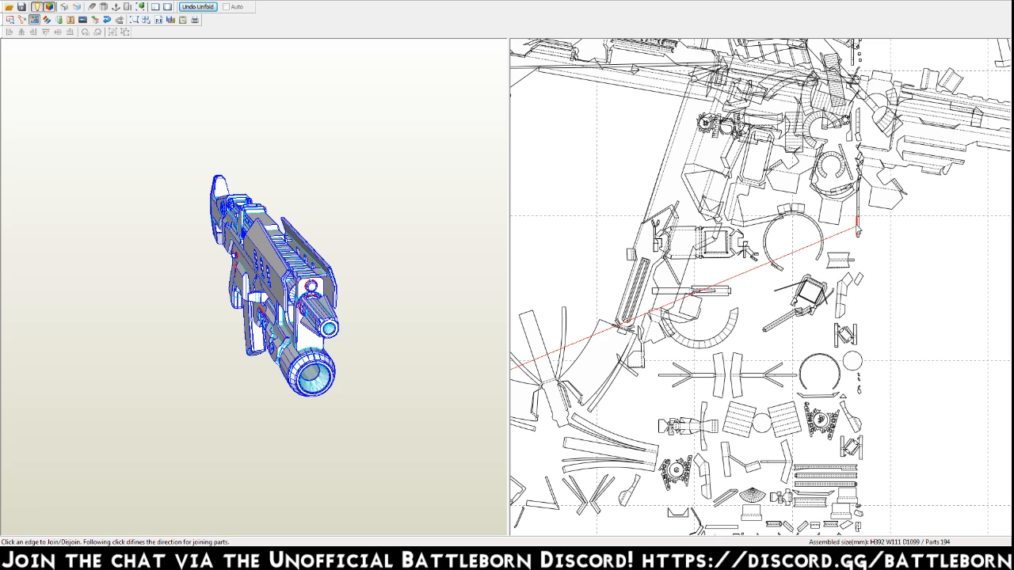
# Join the long thin vertical strip and the two small pieces below the slotted side panel to their matching parts.
pyautogui.click(535, 379)
pyautogui.moveTo(650, 468); pyautogui.dragTo(863, 234, button='middle')
pyautogui.moveTo(707, 328); pyautogui.dragTo(818, 267, button='middle')
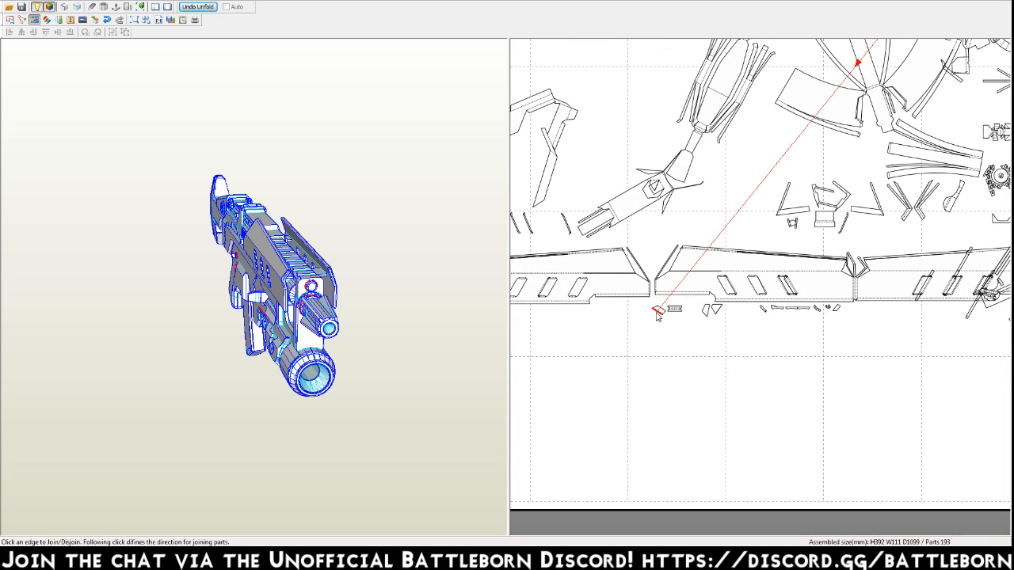
pyautogui.click(867, 59)
pyautogui.click(946, 135)
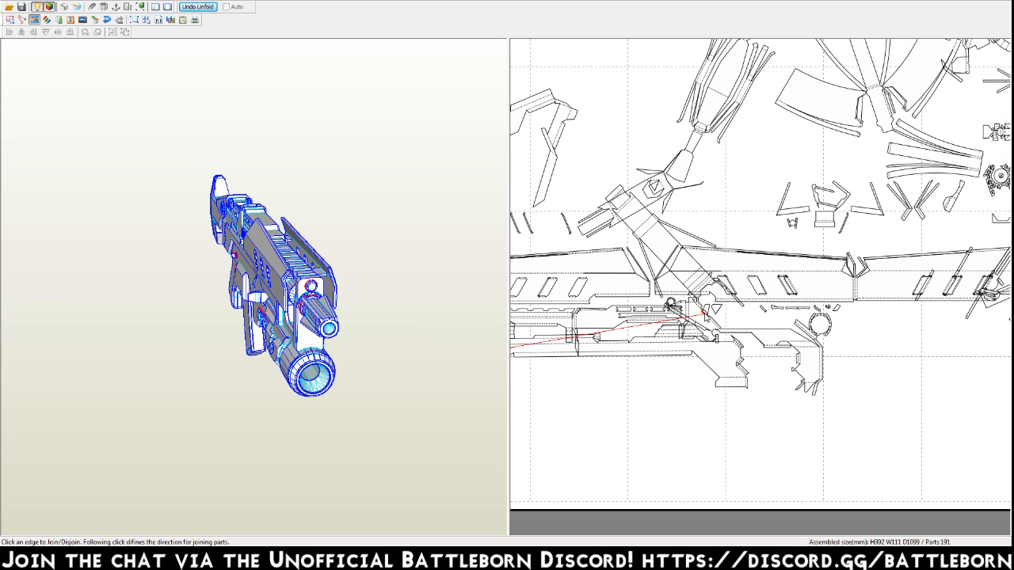
# Join the two small pointed pieces below the slotted side panel to their matching parts, redoing the second piece's connection.
pyautogui.click(707, 311)
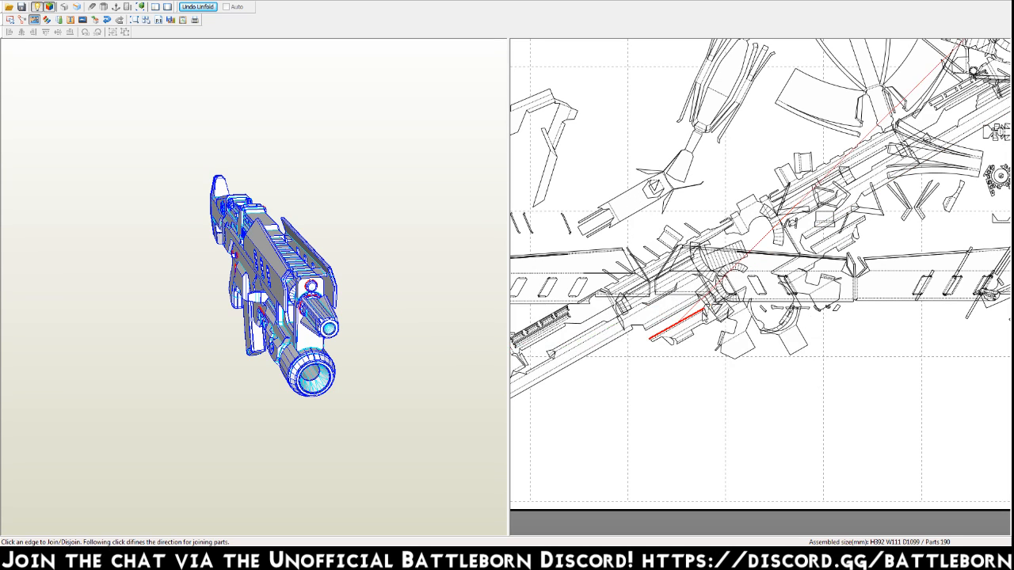
pyautogui.click(719, 307)
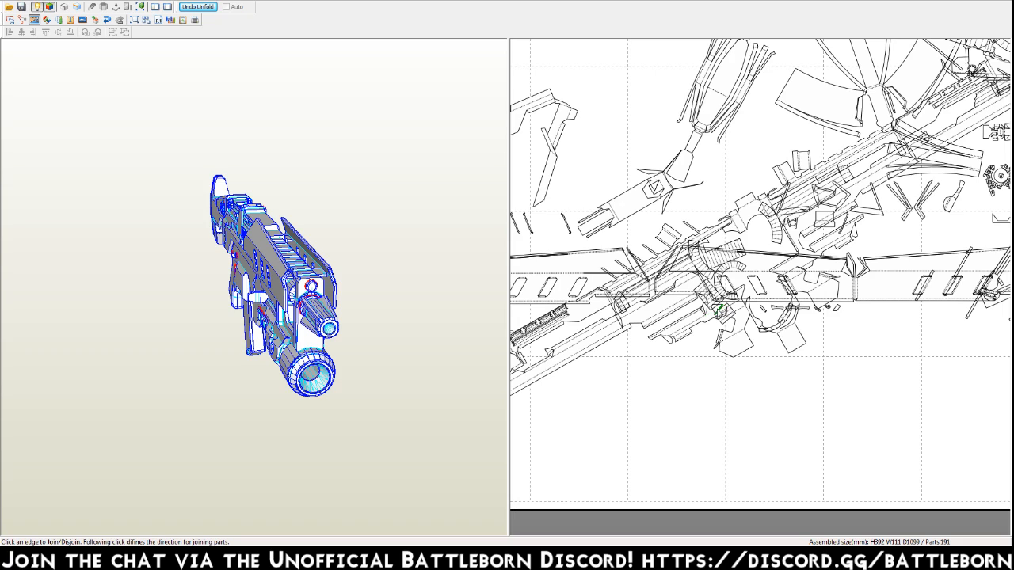
pyautogui.click(718, 310)
pyautogui.click(720, 311)
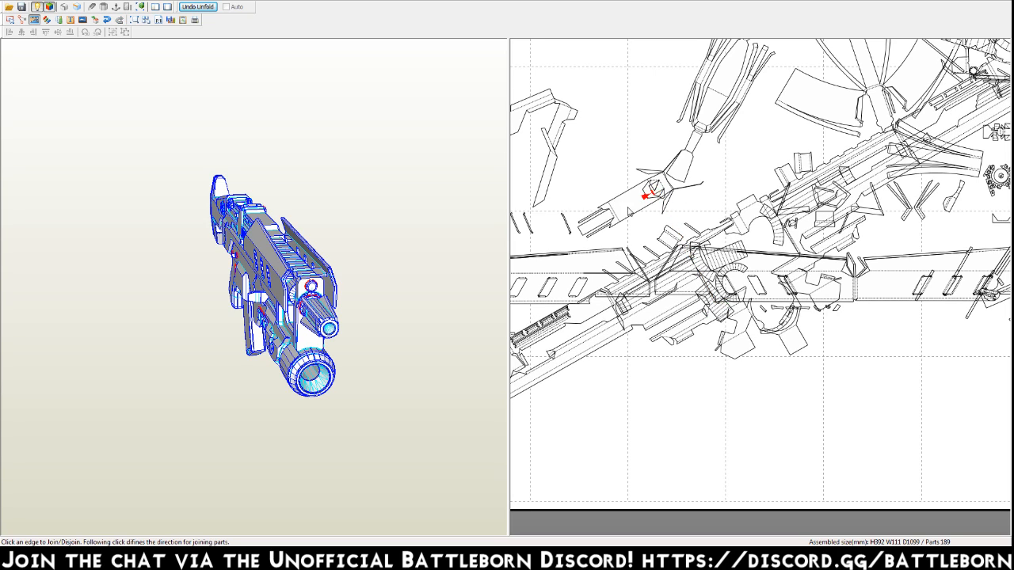
# Join the short thin strips above the slotted side panel into inner-wall pairs.
pyautogui.click(755, 89)
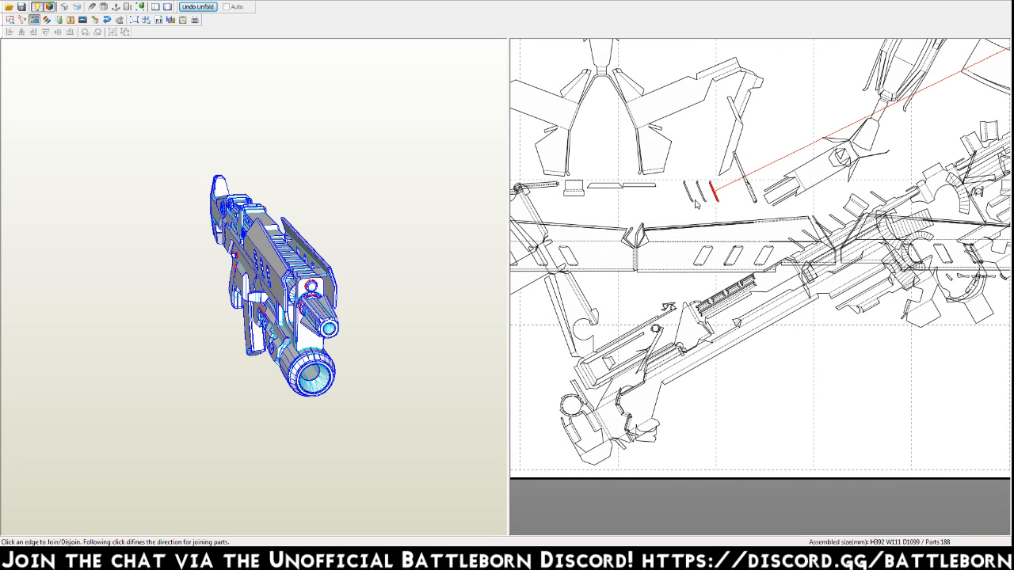
pyautogui.click(715, 191)
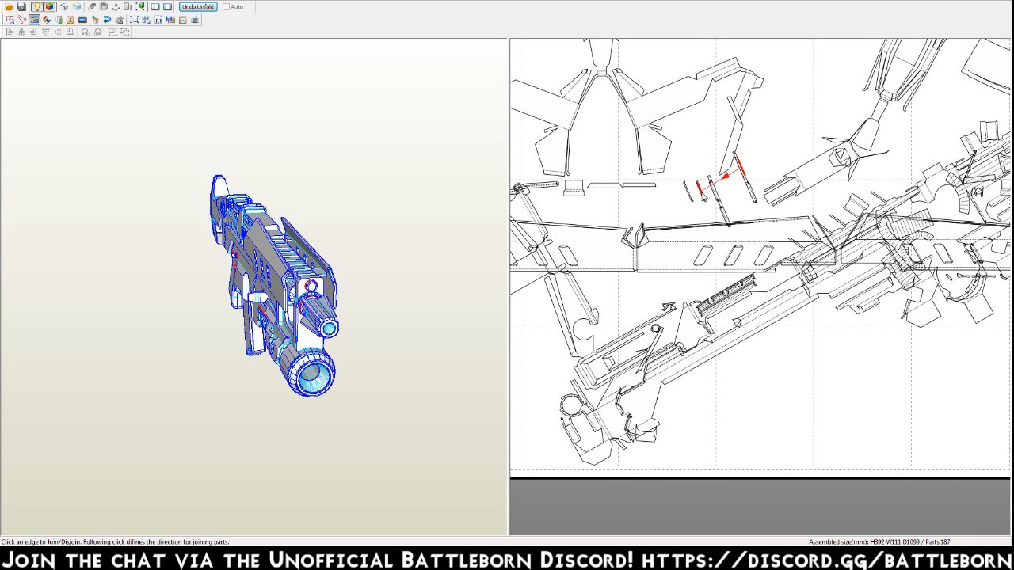
pyautogui.click(722, 184)
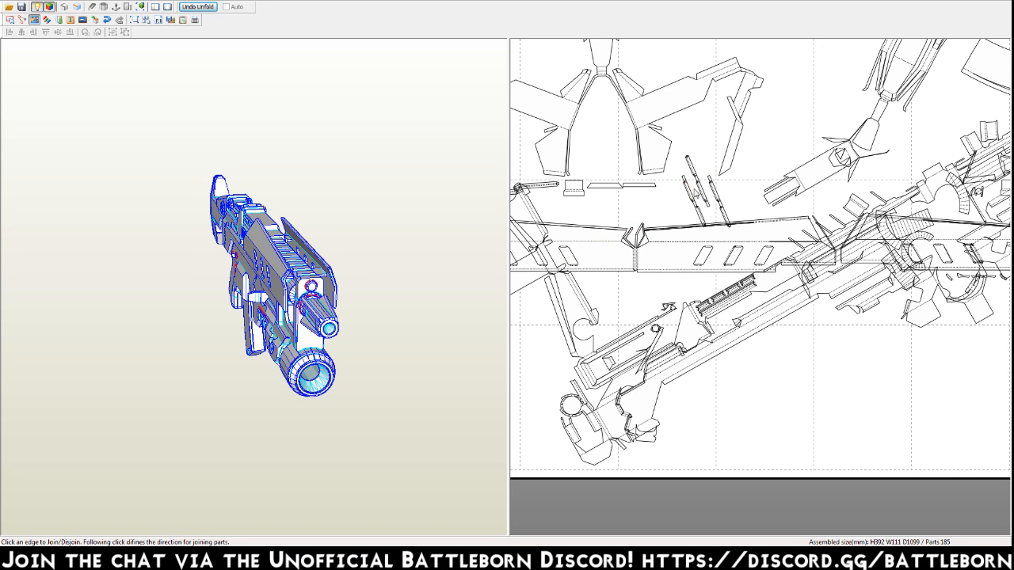
# Join the paired inner-wall strips to the three diagonal slots in the far end of the long side panel.
pyautogui.click(669, 206)
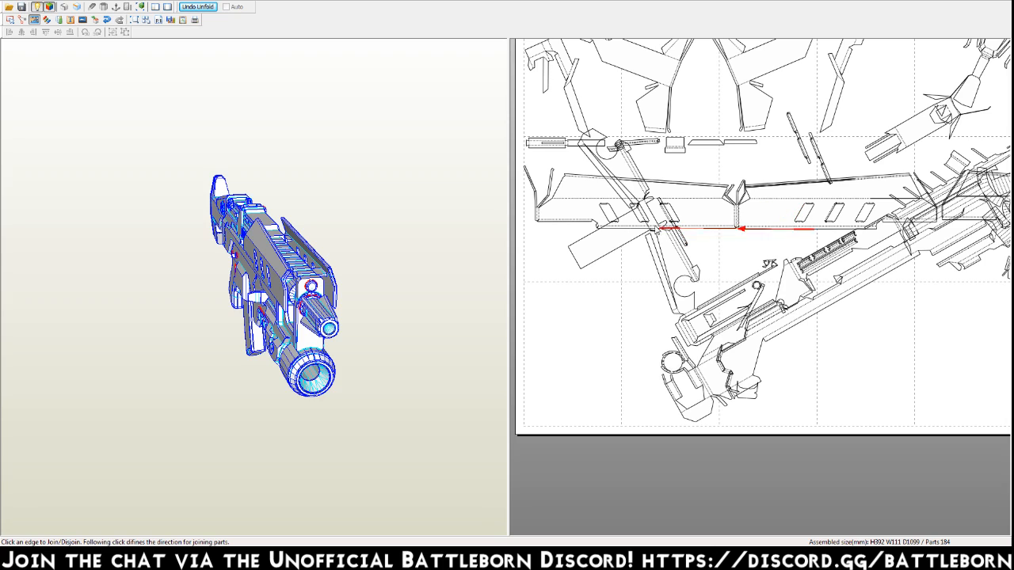
pyautogui.click(634, 213)
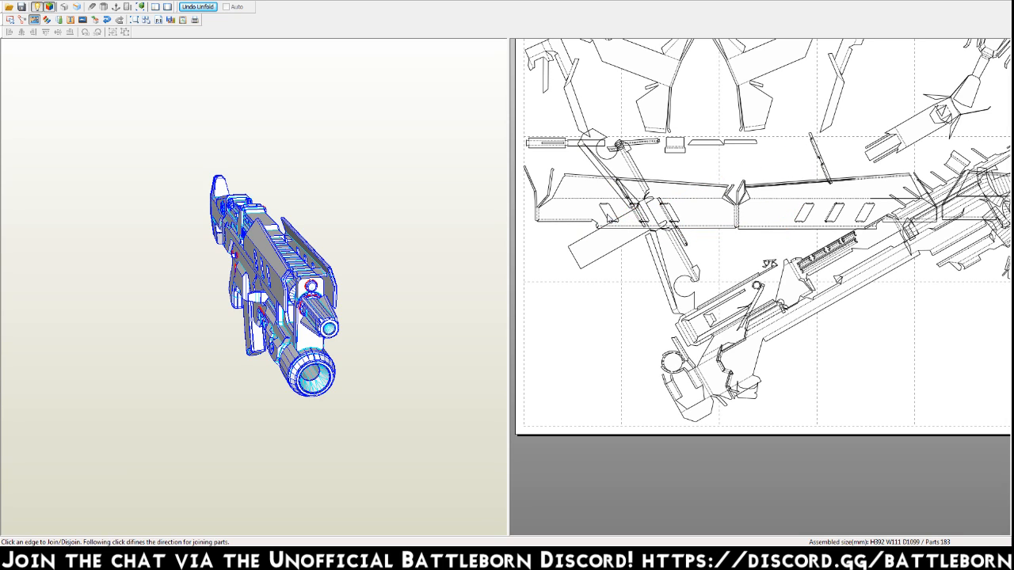
pyautogui.click(609, 213)
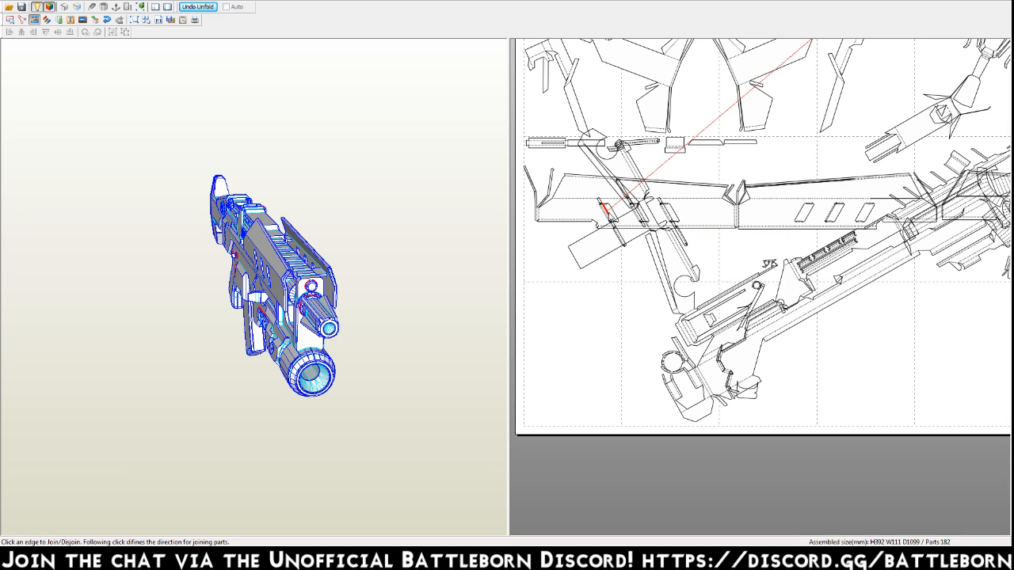
pyautogui.click(651, 221)
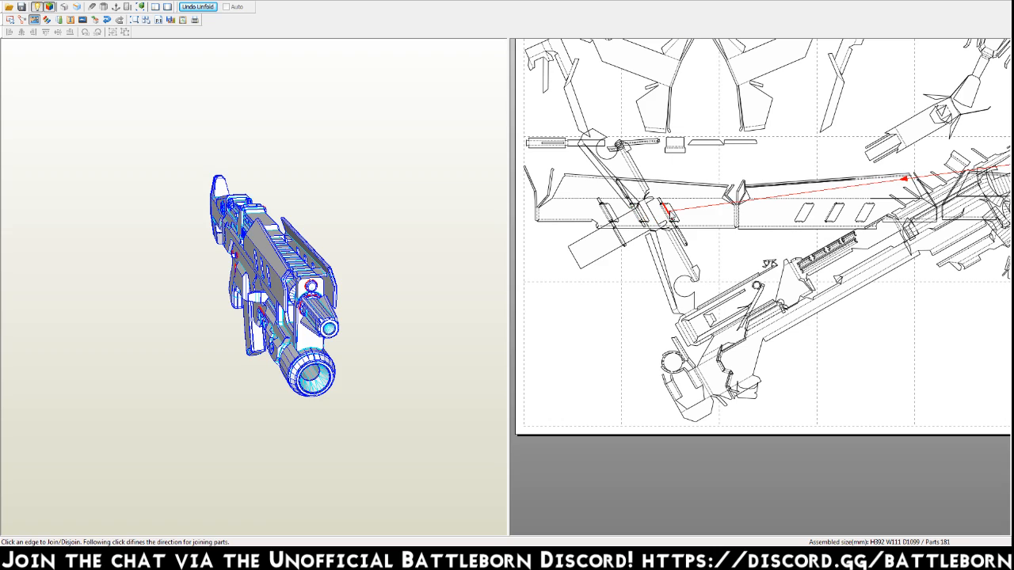
pyautogui.click(668, 212)
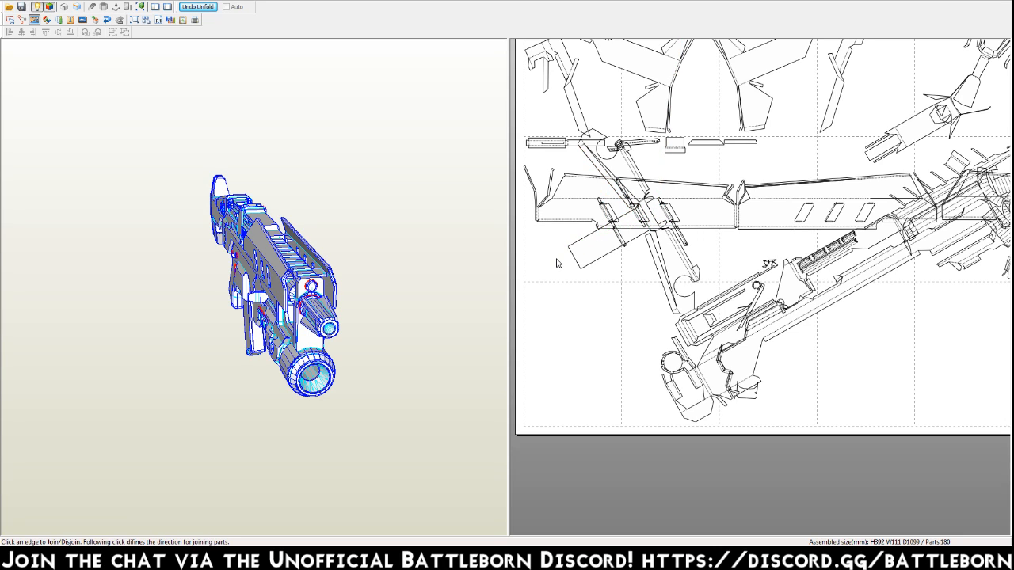
# Join the two flat narrow strips below the winged part to their matching edges.
pyautogui.click(709, 144)
pyautogui.click(869, 163)
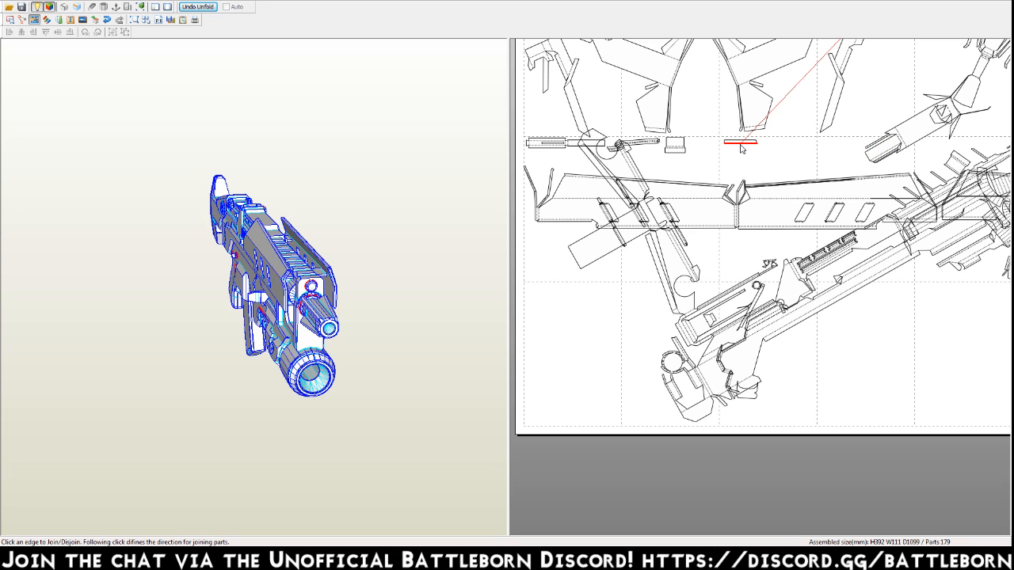
pyautogui.click(823, 89)
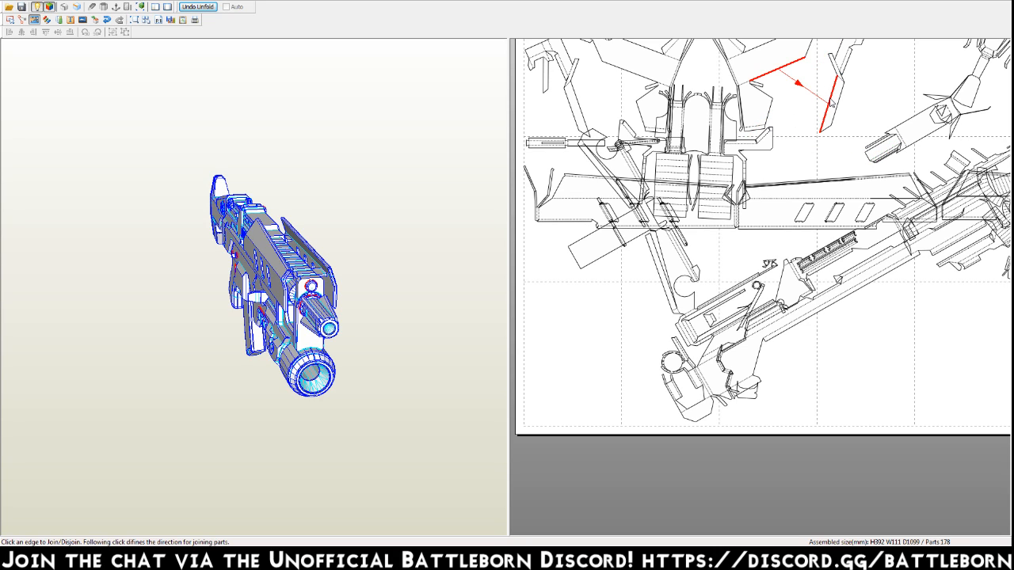
# Join the long narrow folded piece beside the winged part and the small V-shaped strip pieces to their matching parts.
pyautogui.moveTo(790, 69); pyautogui.dragTo(690, 468, button='middle')
pyautogui.moveTo(939, 284); pyautogui.dragTo(742, 204, button='middle')
pyautogui.moveTo(870, 289); pyautogui.dragTo(574, 109, button='middle')
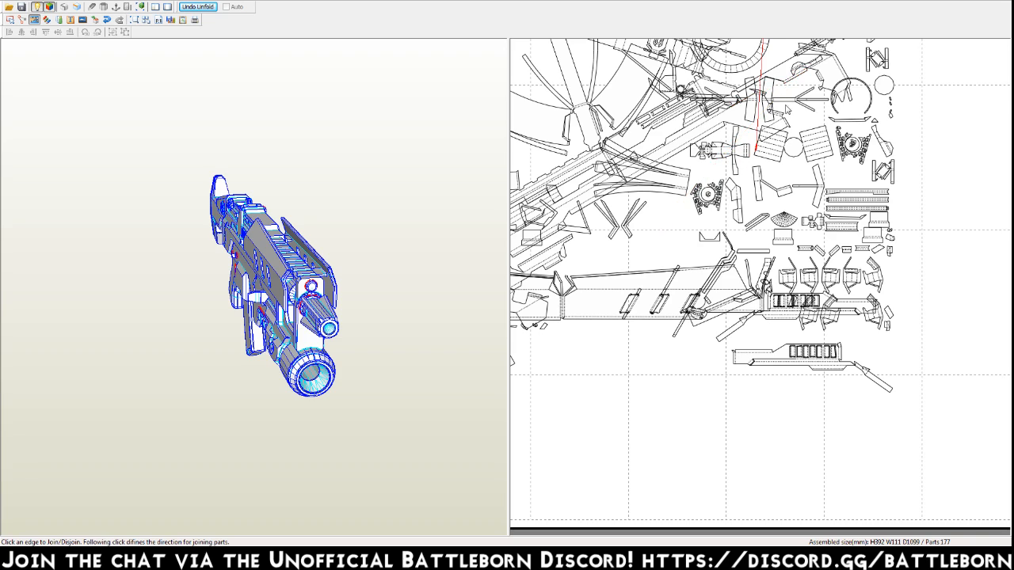
pyautogui.click(625, 228)
pyautogui.click(626, 229)
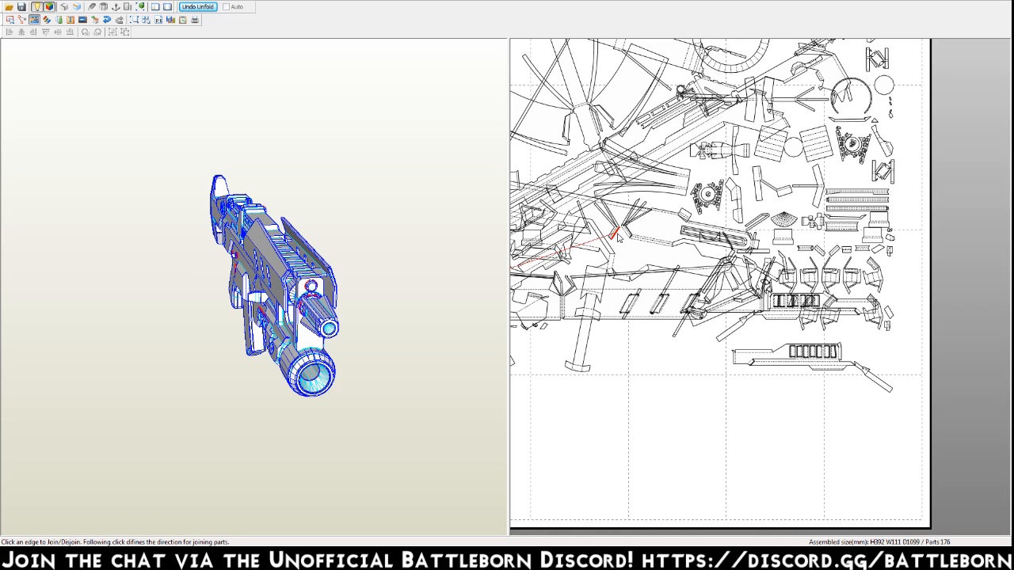
pyautogui.click(573, 265)
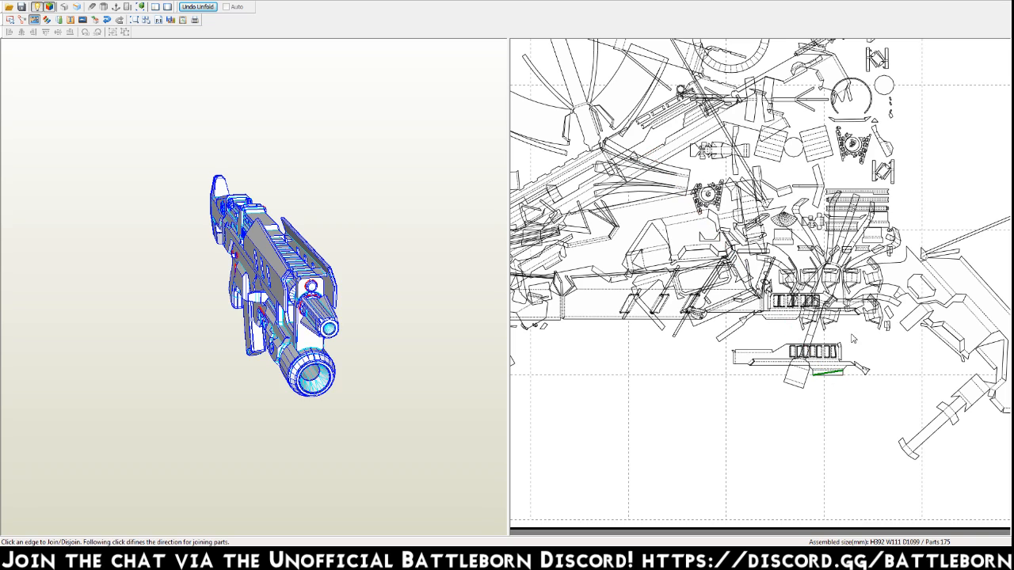
# Join the long thin sliver and the small loose faces beside the V-shaped bracket part near the page's upper edge to their matching parts.
pyautogui.moveTo(844, 95); pyautogui.dragTo(716, 473, button='middle')
pyautogui.moveTo(704, 149); pyautogui.dragTo(813, 448, button='middle')
pyautogui.moveTo(823, 107); pyautogui.dragTo(751, 396, button='middle')
pyautogui.moveTo(754, 154); pyautogui.dragTo(793, 447, button='middle')
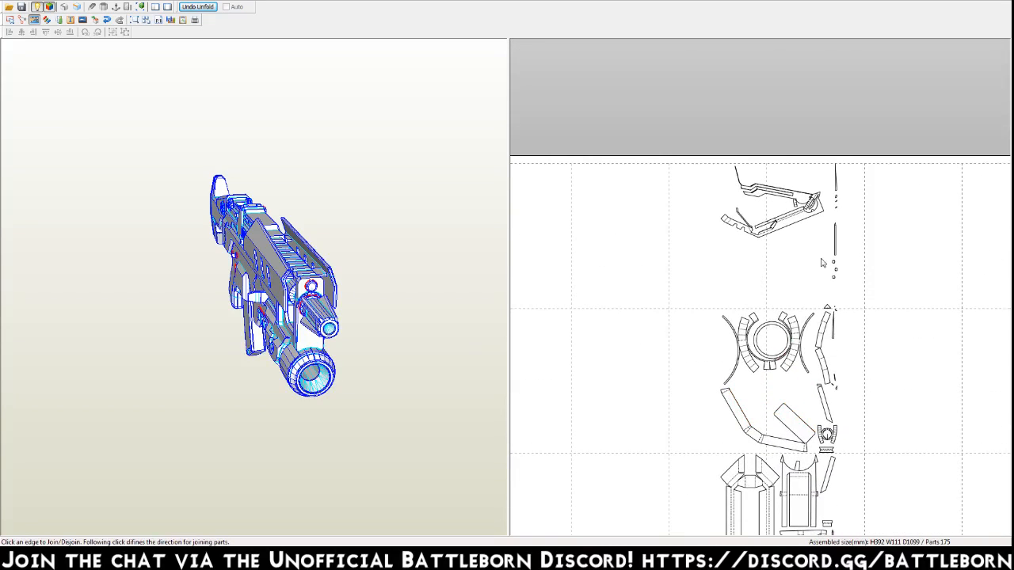
pyautogui.click(844, 180)
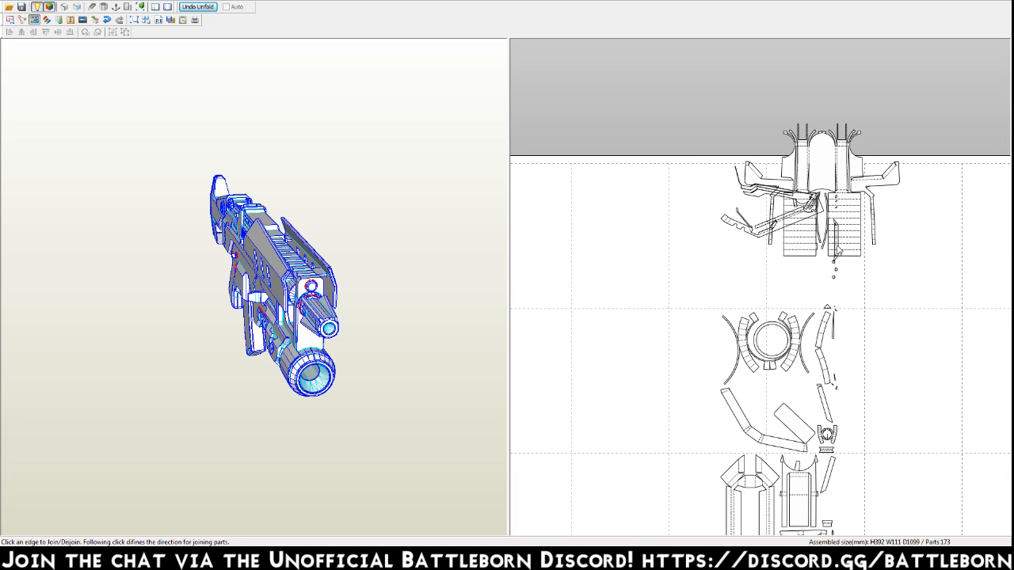
pyautogui.click(839, 271)
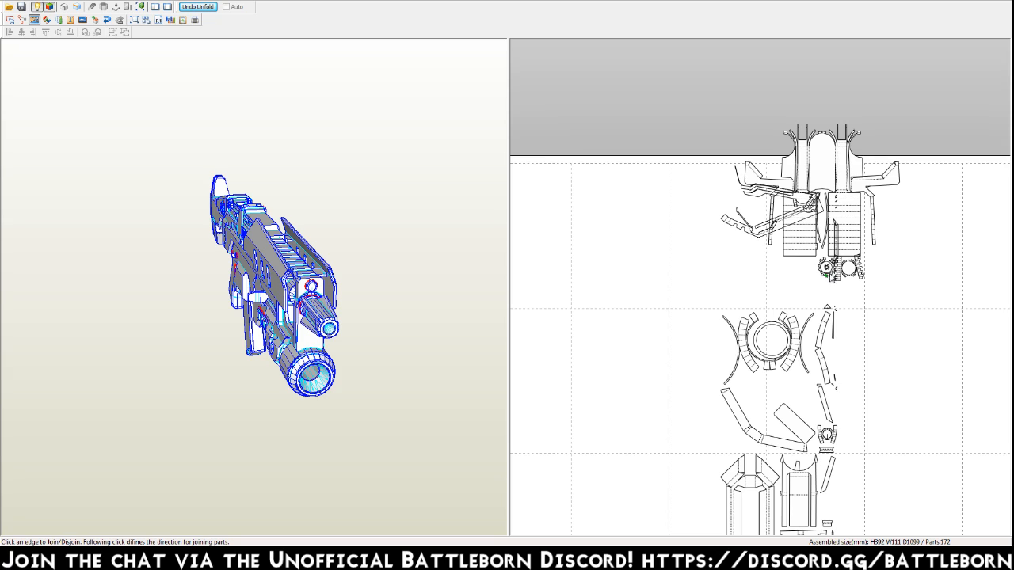
# Move the large winged part with the two striped panels away from the V-shaped bracket part into clear space.
pyautogui.press('Escape')
pyautogui.moveTo(830, 163); pyautogui.dragTo(589, 135)
pyautogui.press('Escape')
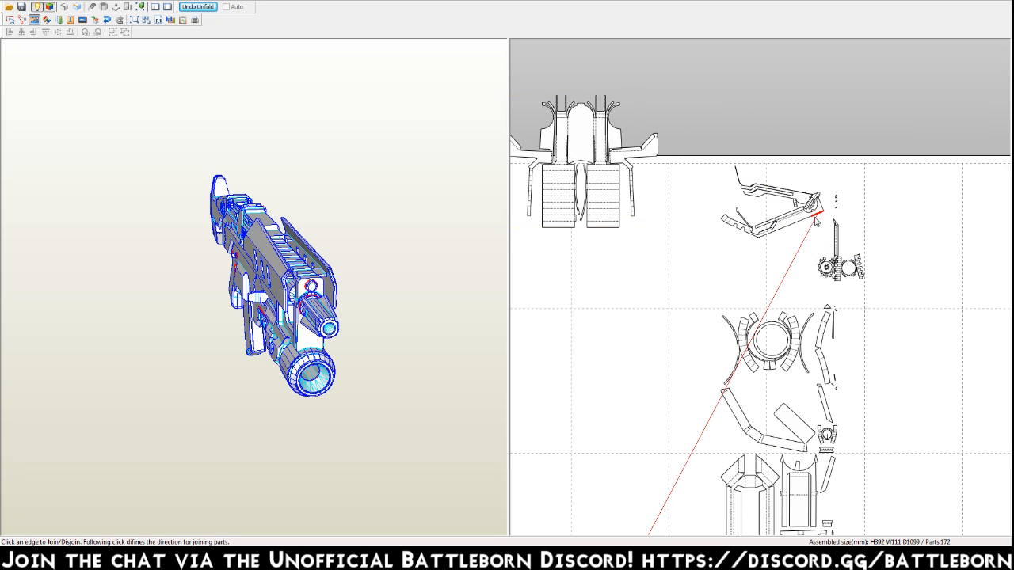
# Join the tiny piece beside the V-shaped bracket to its gear-shaped part, and move both gear-shaped parts clear of the other pieces.
pyautogui.click(838, 201)
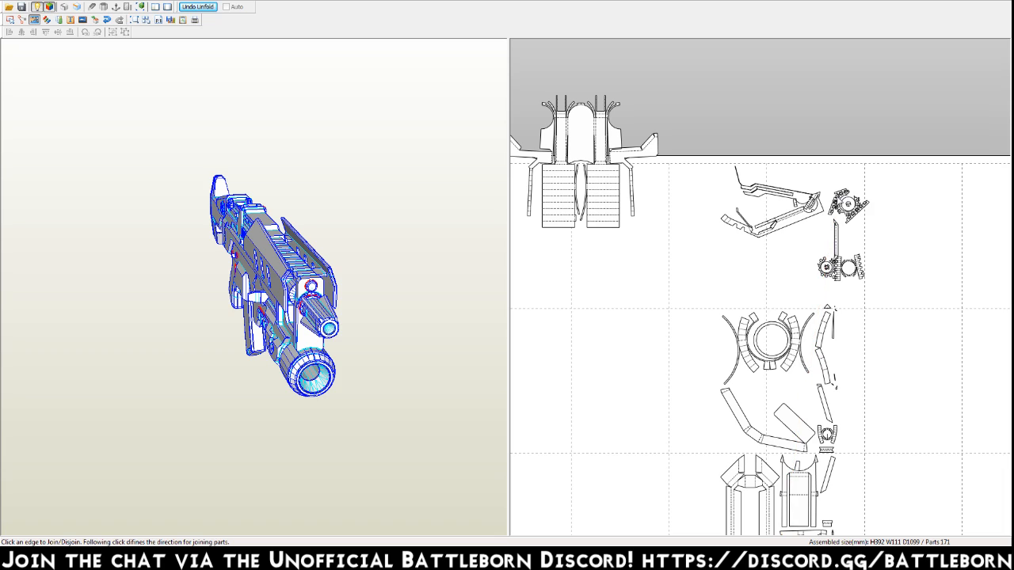
pyautogui.press('Escape')
pyautogui.moveTo(848, 204); pyautogui.dragTo(848, 147)
pyautogui.moveTo(841, 268); pyautogui.dragTo(905, 255)
pyautogui.hotkey('ctrl', 'j')
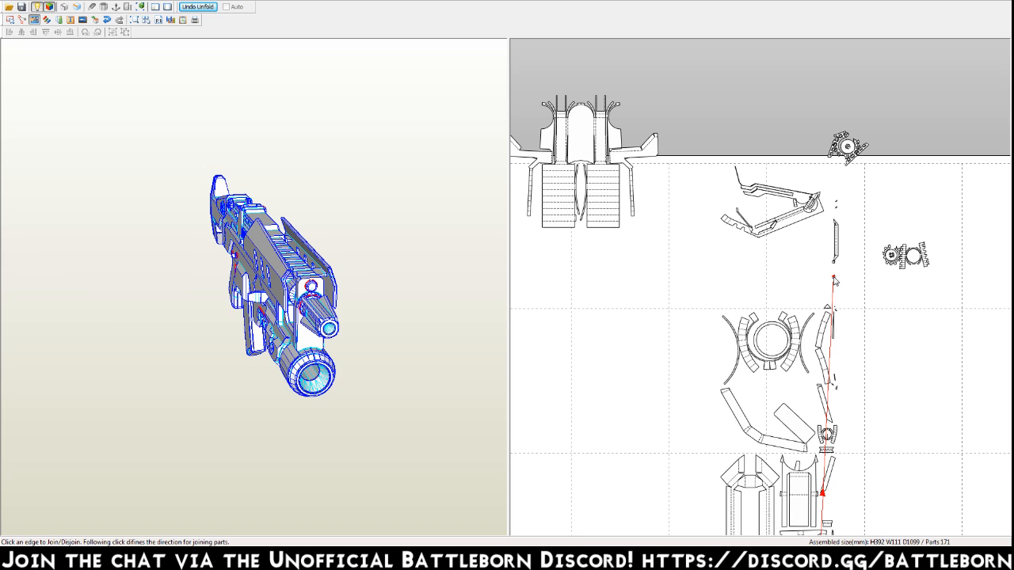
# Join the remaining tiny slivers and the thin vertical strip beside the V-shaped bracket part to their matching edges.
pyautogui.click(821, 493)
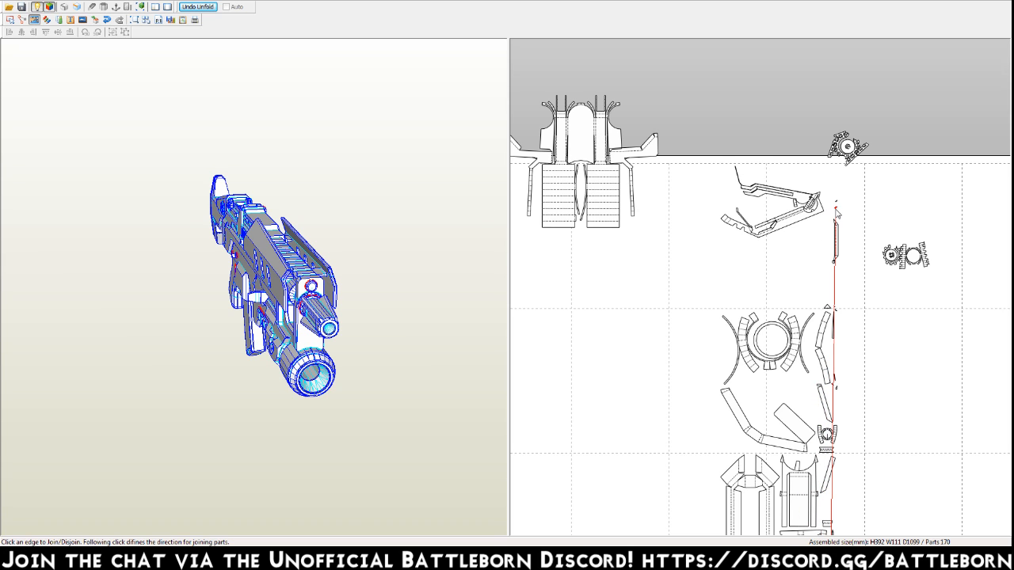
pyautogui.moveTo(822, 484); pyautogui.dragTo(777, 303, button='middle')
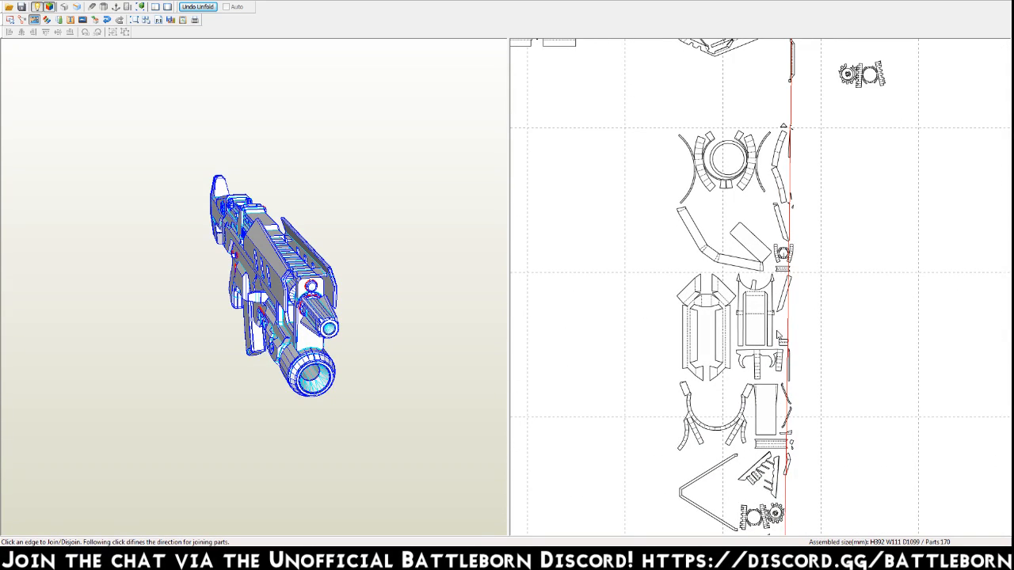
pyautogui.scroll(-5, 776, 445)
pyautogui.click(777, 445)
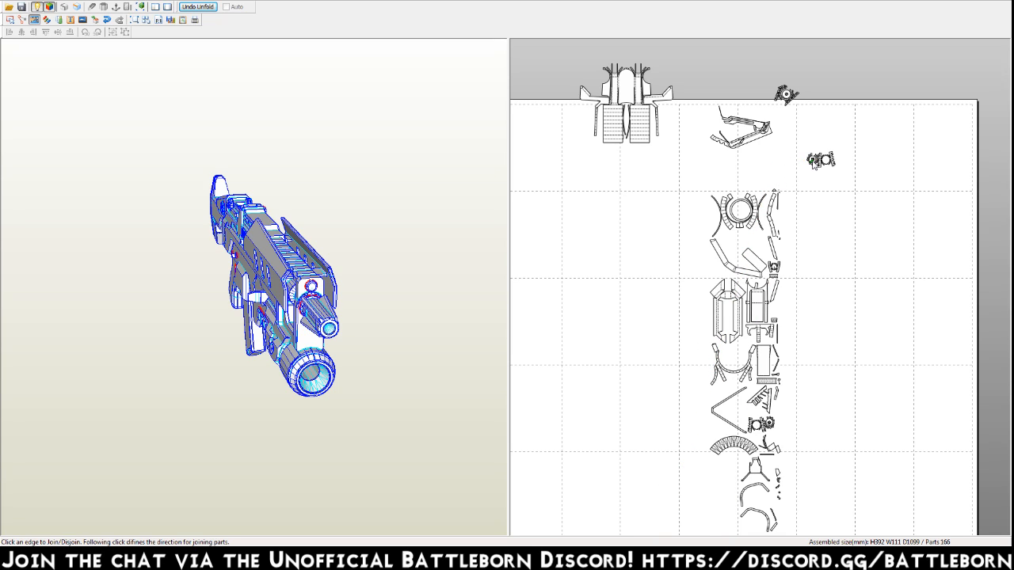
# Separate the long arm from the V-shaped bracket part and join the bracket pieces to their matching parts.
pyautogui.click(755, 139)
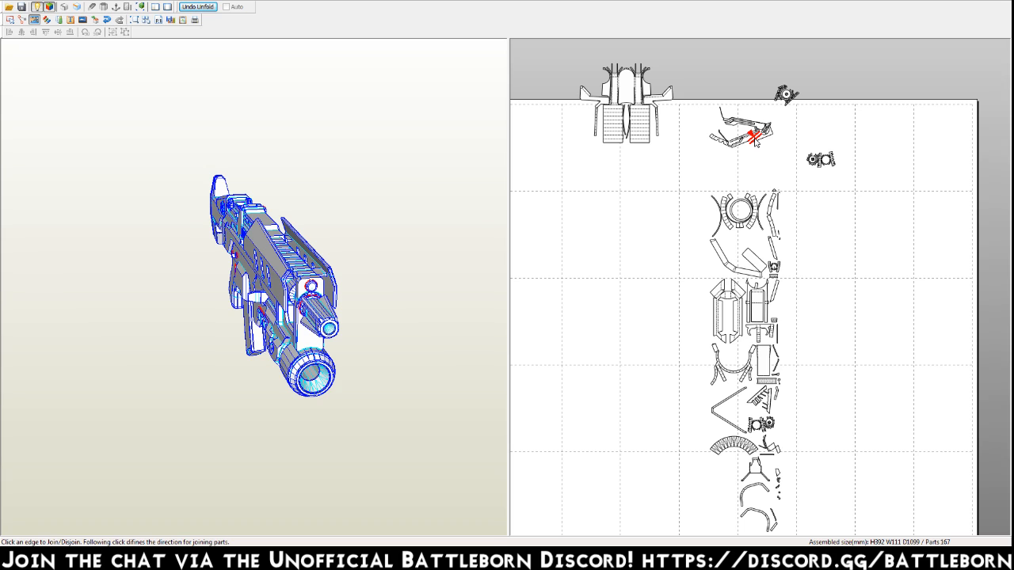
pyautogui.moveTo(554, 502); pyautogui.dragTo(575, 388, button='middle')
pyautogui.click(549, 468)
pyautogui.moveTo(686, 241); pyautogui.dragTo(636, 376, button='middle')
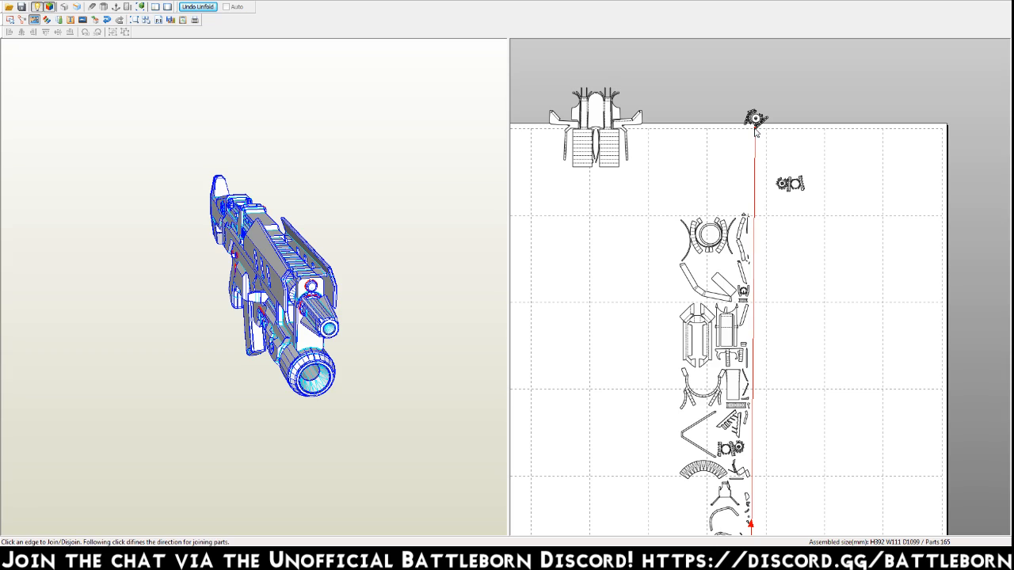
# Join the small loose faces at the two gear-shaped parts to their matching edges.
pyautogui.click(755, 129)
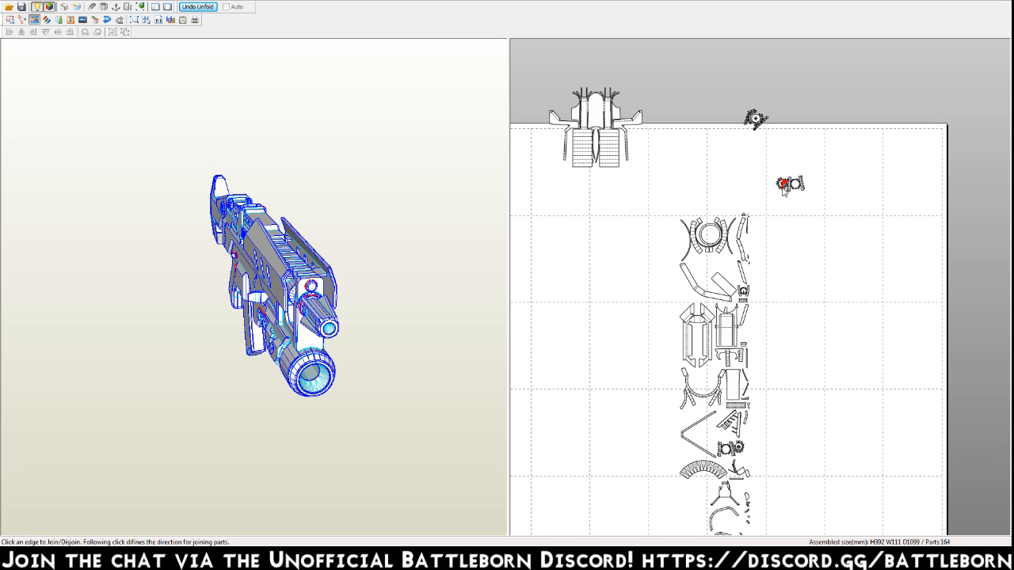
pyautogui.click(778, 188)
pyautogui.moveTo(629, 407); pyautogui.dragTo(666, 288, button='middle')
pyautogui.click(555, 515)
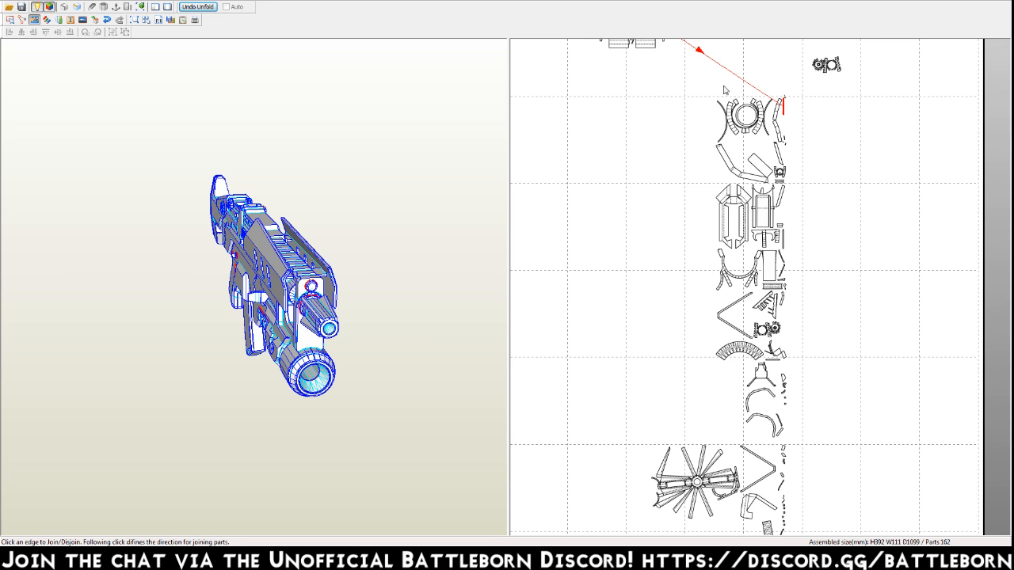
# Join the thin strip beside the ring part to the large gun-body part and move that part into the open area.
pyautogui.click(691, 46)
pyautogui.moveTo(707, 144); pyautogui.dragTo(648, 272, button='middle')
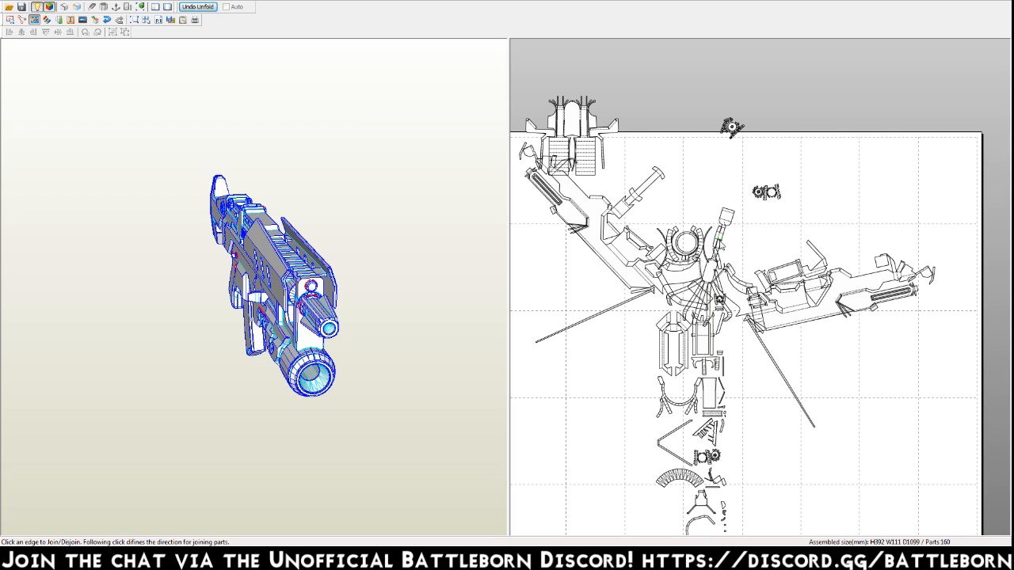
pyautogui.press('Escape')
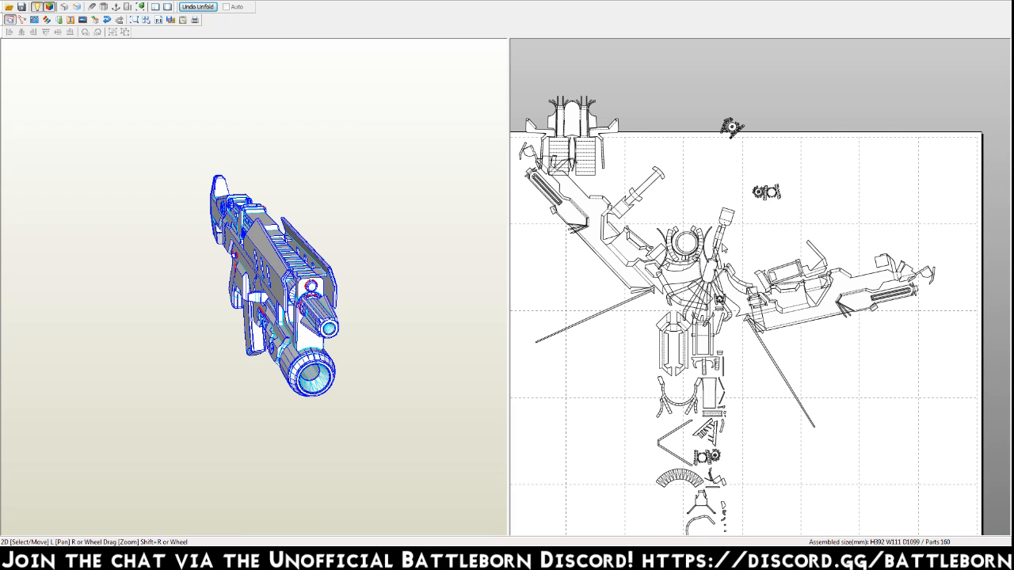
pyautogui.moveTo(722, 244); pyautogui.dragTo(391, 367)
pyautogui.hotkey('ctrl', 'j')
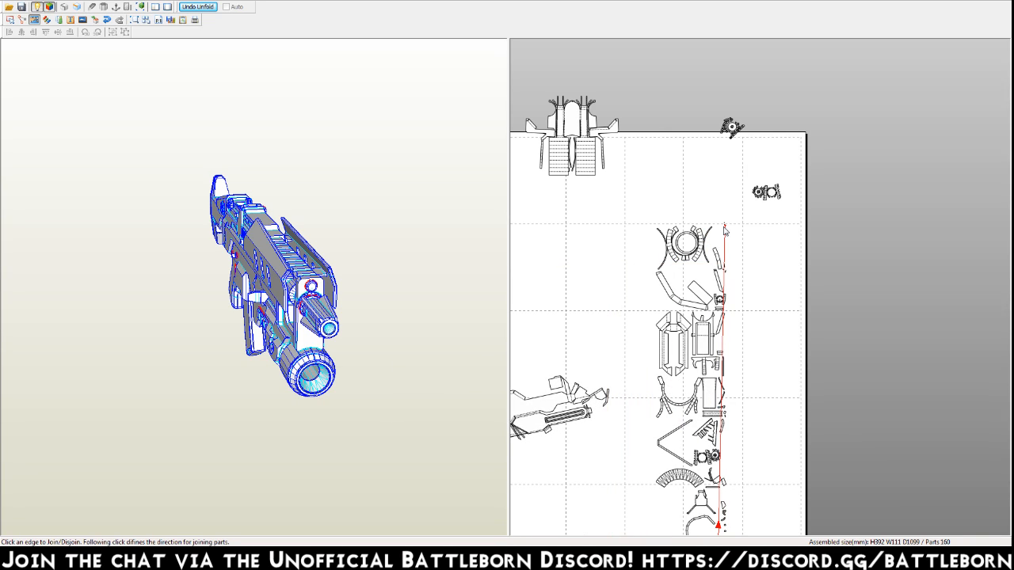
# Join the tiny slivers and the bent strip beside the ring part to their matching parts.
pyautogui.click(717, 529)
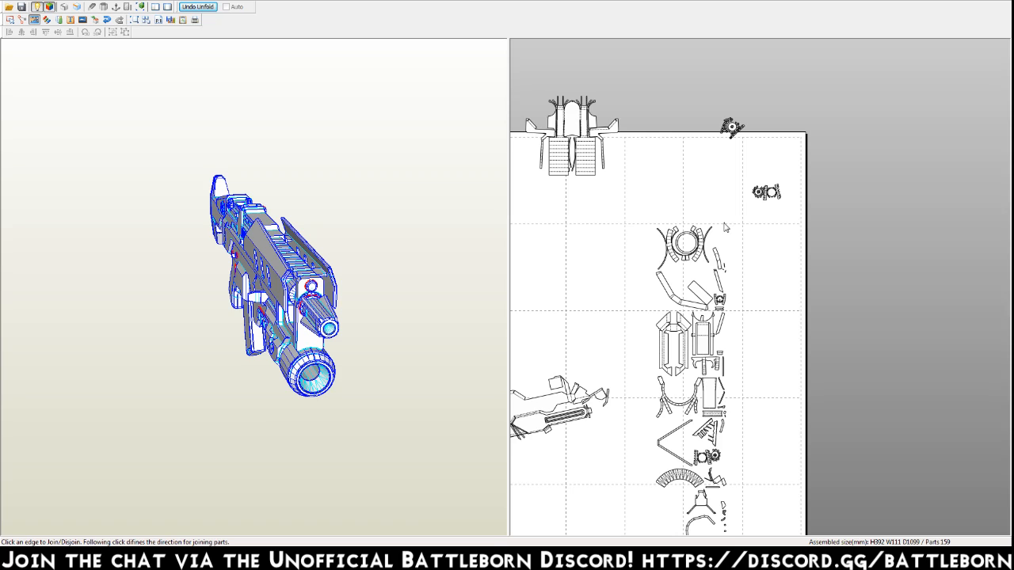
pyautogui.click(721, 263)
pyautogui.click(570, 340)
pyautogui.moveTo(570, 515); pyautogui.dragTo(605, 356, button='middle')
pyautogui.click(759, 111)
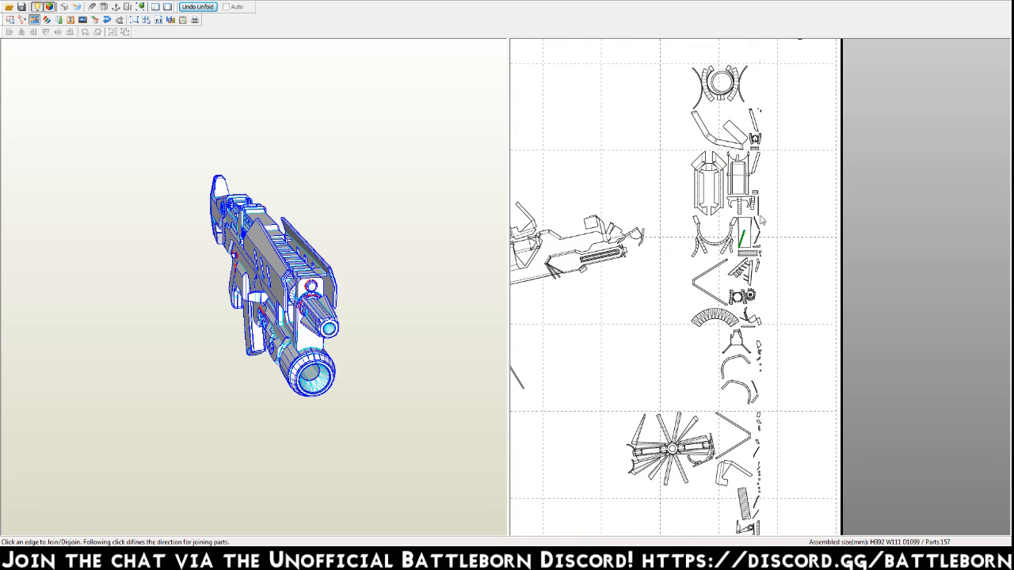
pyautogui.click(761, 113)
pyautogui.click(530, 496)
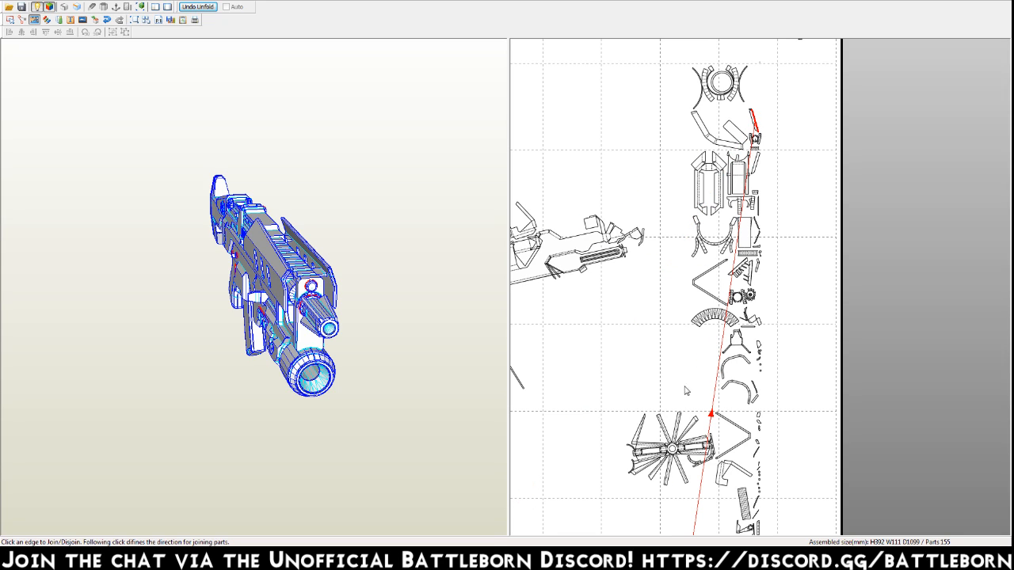
# Join the narrow slanted strip above the small clamp-shaped part to its matching edges.
pyautogui.click(740, 268)
pyautogui.click(751, 109)
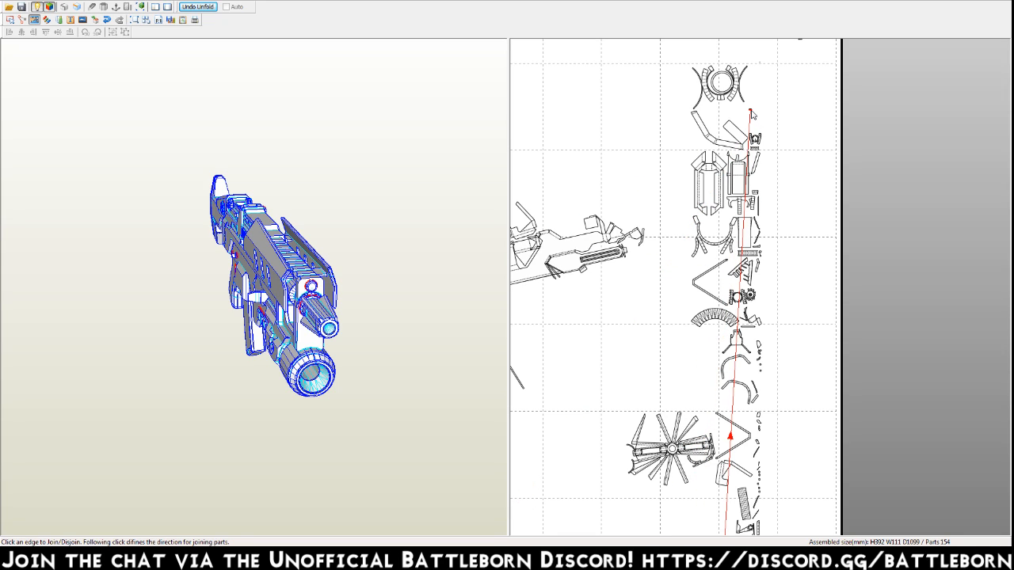
pyautogui.click(729, 477)
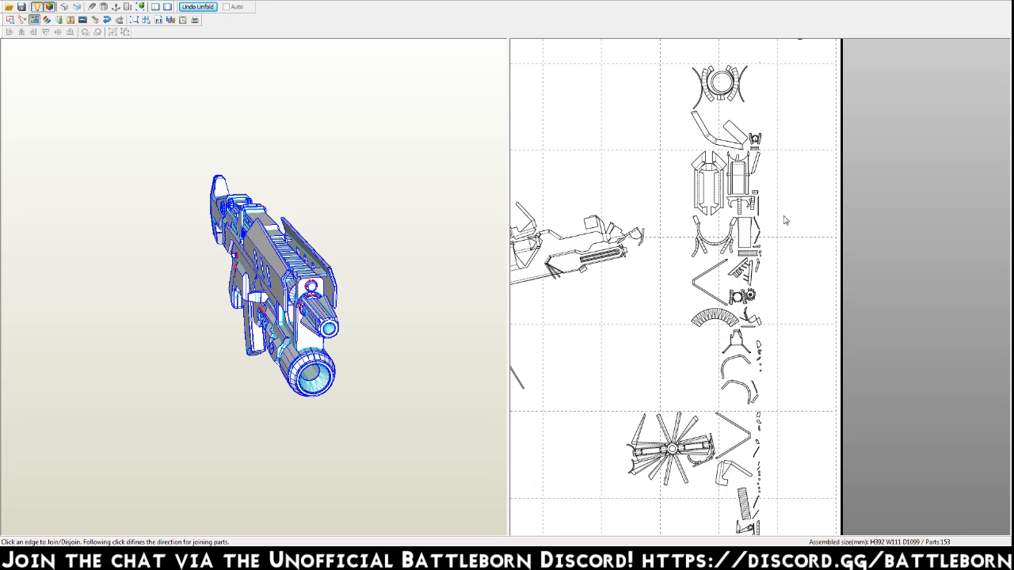
# Join the ring part with curved side strips and the wide bent strip with its rectangular flap to their matching parts.
pyautogui.click(755, 139)
pyautogui.click(698, 105)
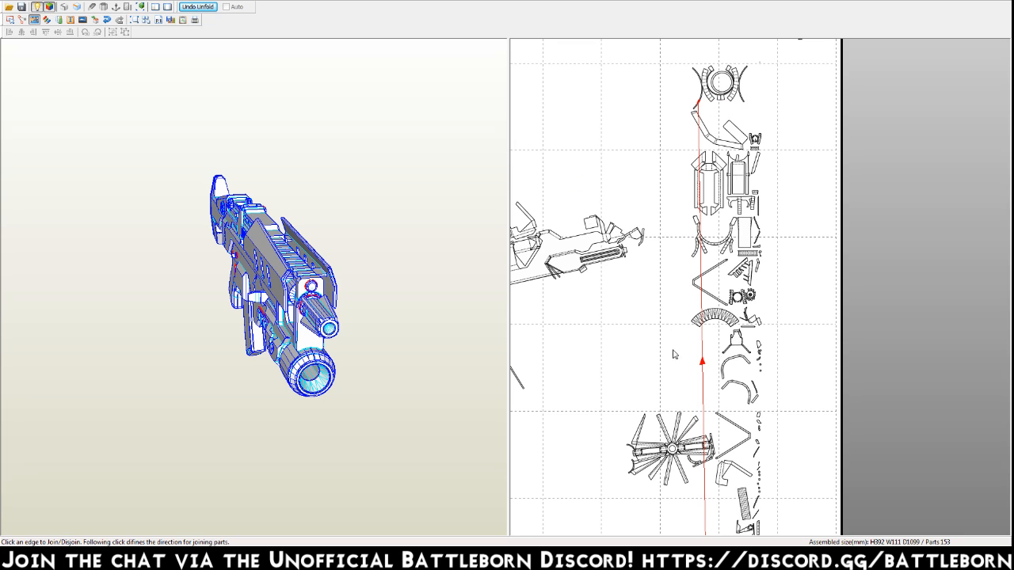
pyautogui.click(702, 380)
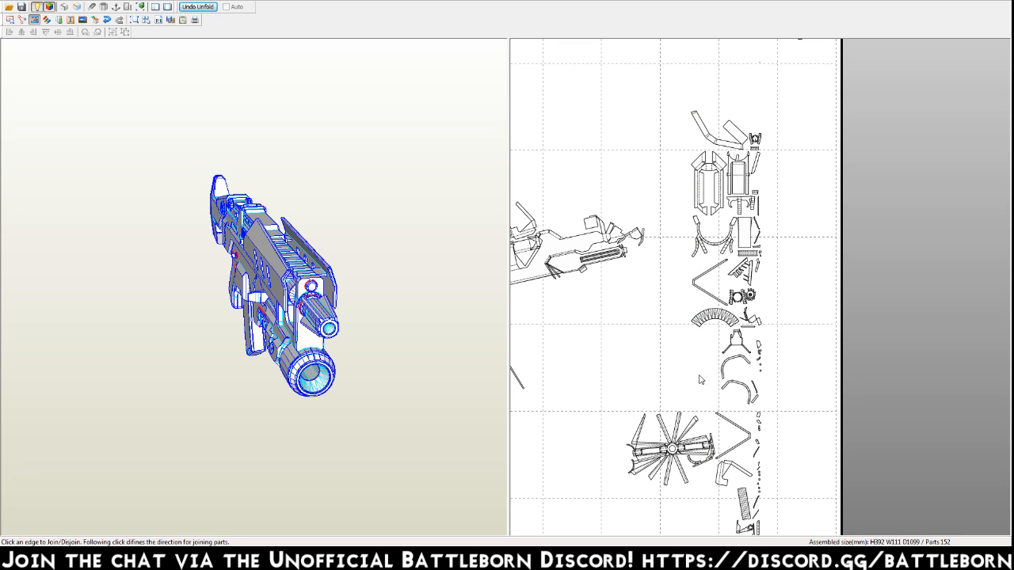
pyautogui.click(743, 141)
pyautogui.click(746, 143)
pyautogui.click(758, 162)
pyautogui.click(631, 196)
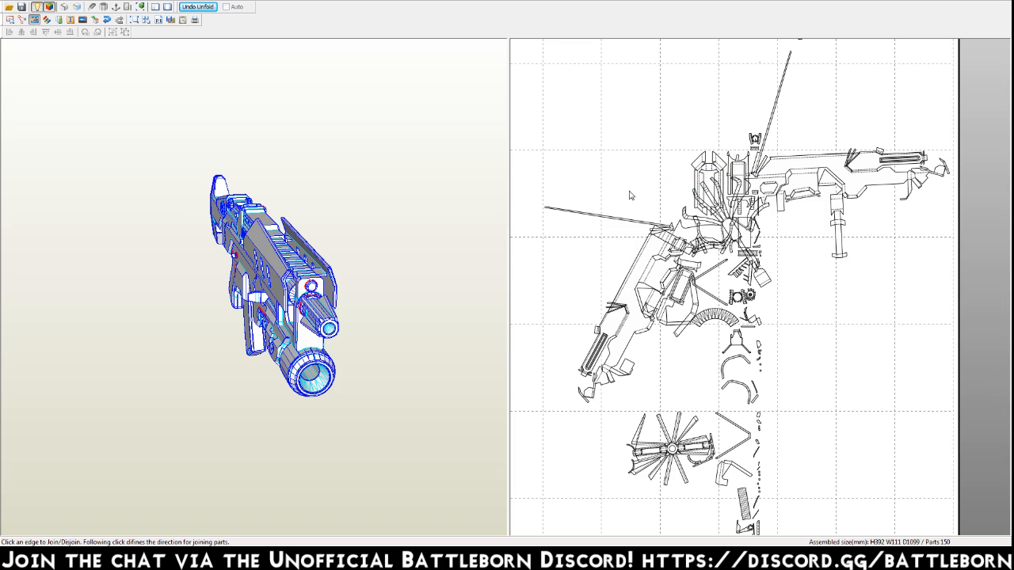
pyautogui.hotkey('ctrl', 'z')
# Join the short slanted strip, the thin vertical strip and the small piece beside the framed rectangular part to their matching parts.
pyautogui.click(759, 164)
pyautogui.click(548, 210)
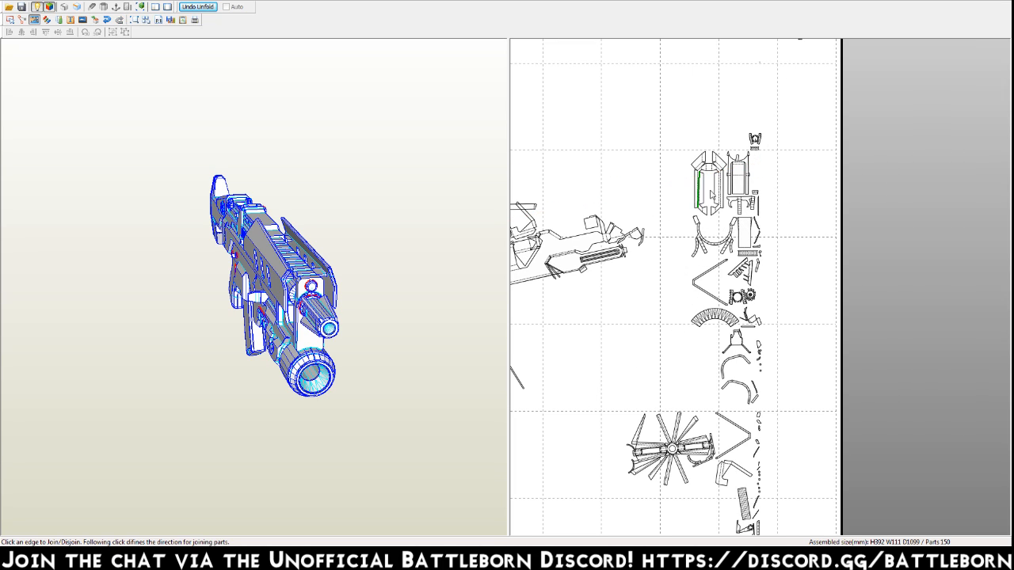
pyautogui.click(758, 208)
pyautogui.click(590, 524)
pyautogui.click(749, 201)
pyautogui.click(736, 275)
# Join the small loose strips beside the striped rectangle and the triangular ribbed part to their matching edges.
pyautogui.click(758, 251)
pyautogui.click(741, 515)
pyautogui.click(760, 254)
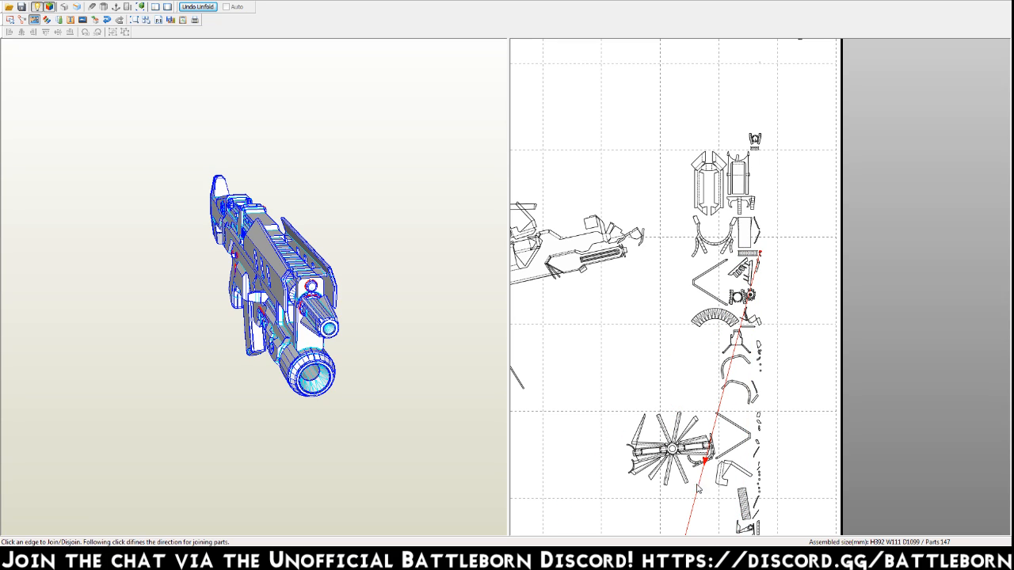
pyautogui.click(763, 255)
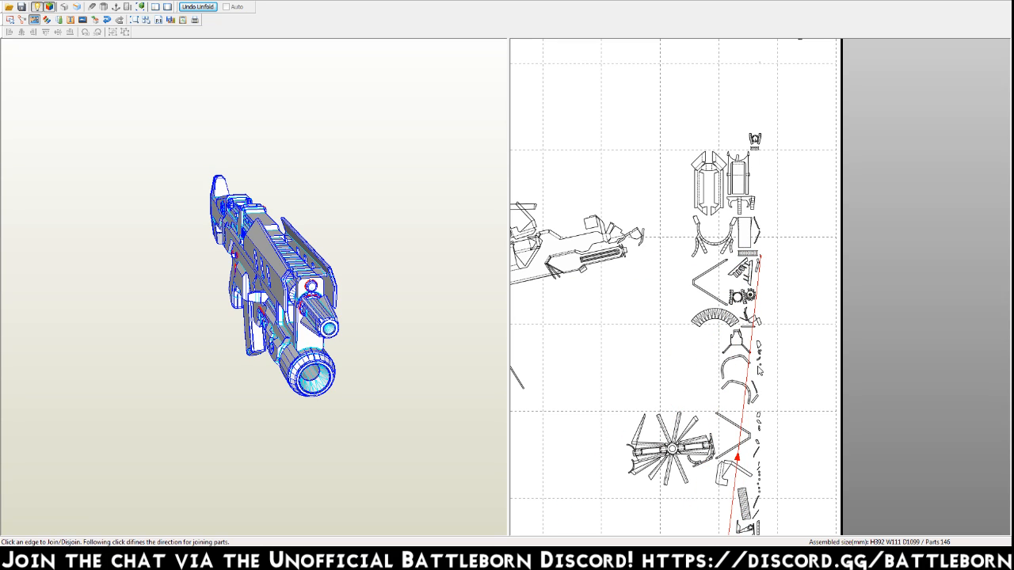
pyautogui.click(741, 478)
pyautogui.click(758, 268)
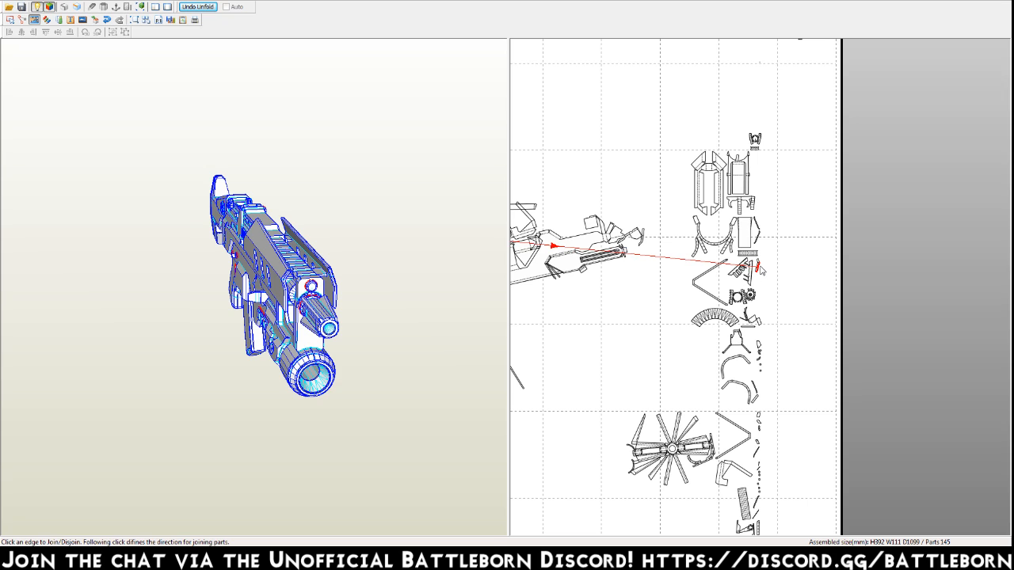
pyautogui.click(551, 244)
# Set the pattern's paper size to Other in the print and paper settings.
pyautogui.scroll(-5, 761, 333)
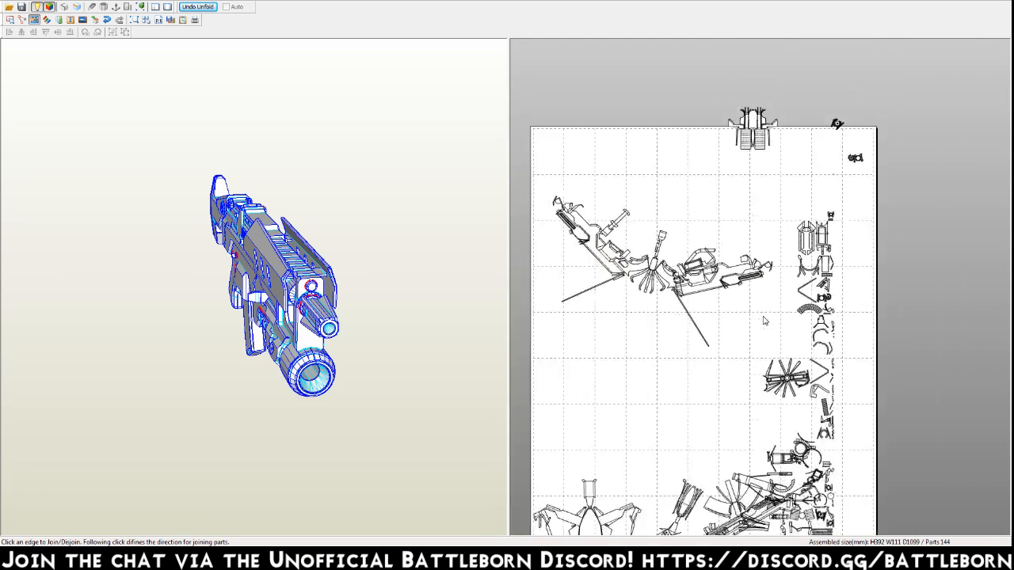
pyautogui.moveTo(756, 341); pyautogui.dragTo(780, 284, button='middle')
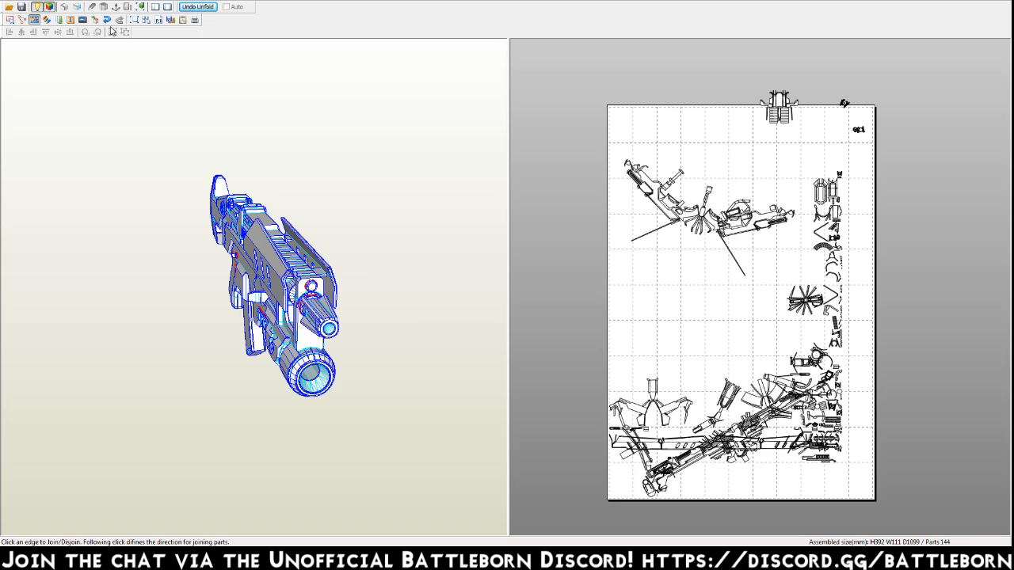
pyautogui.click(123, 4)
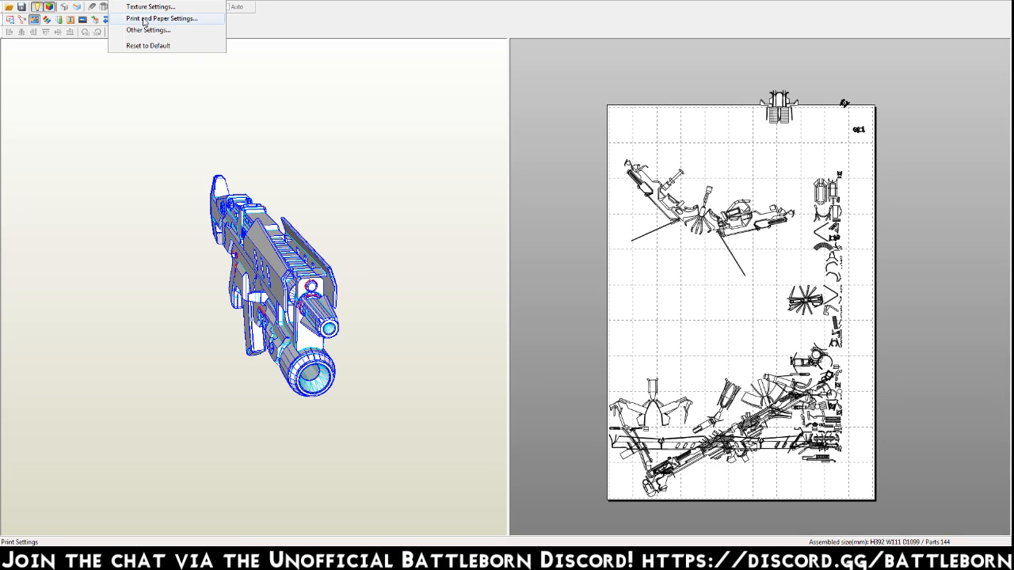
pyautogui.click(190, 18)
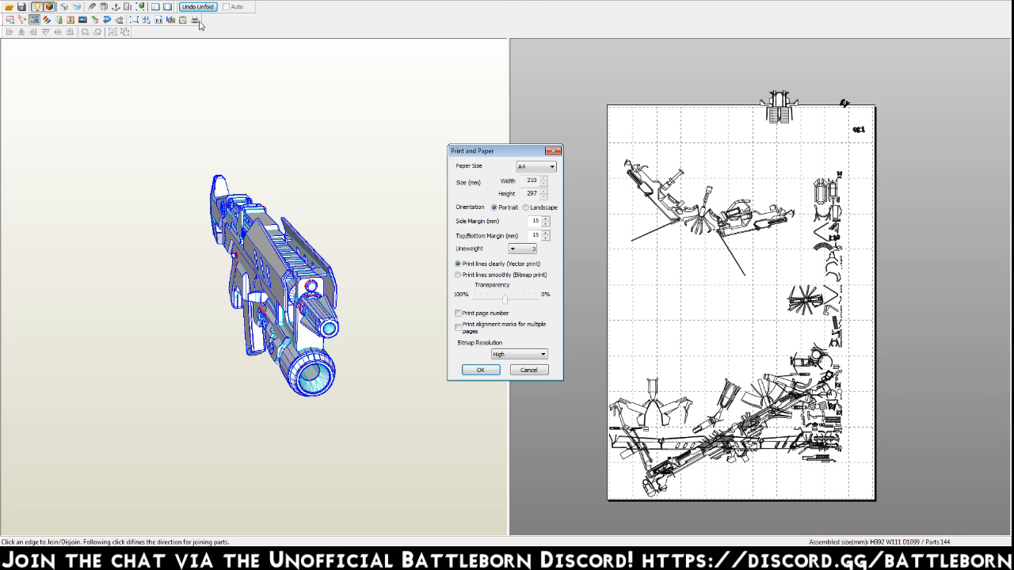
pyautogui.click(553, 168)
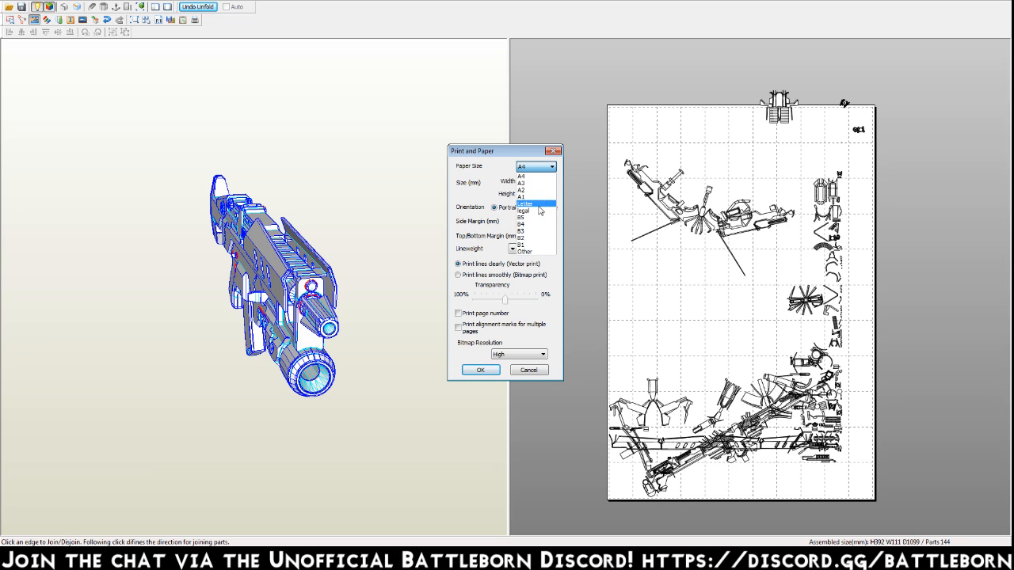
pyautogui.click(539, 251)
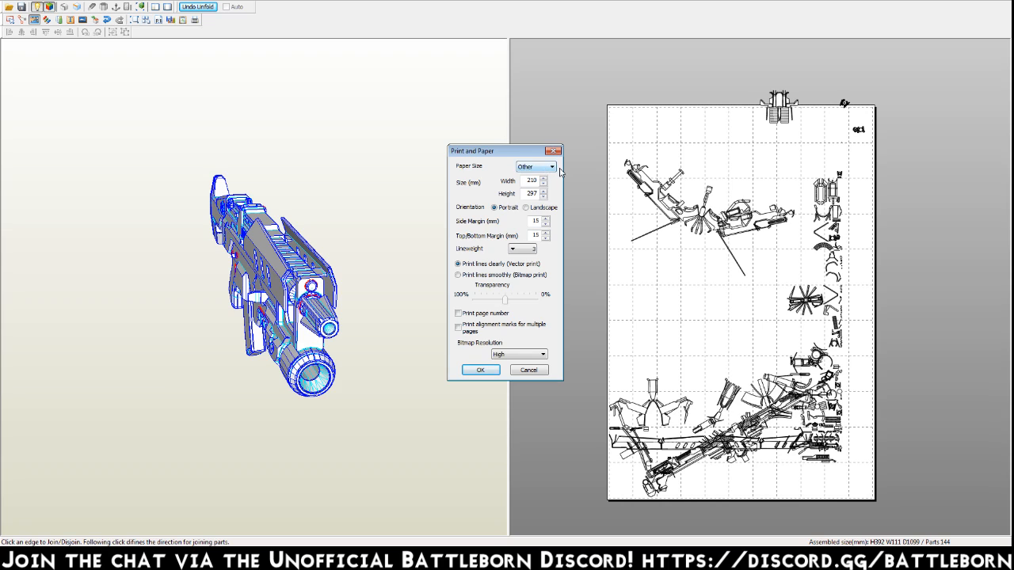
pyautogui.click(491, 372)
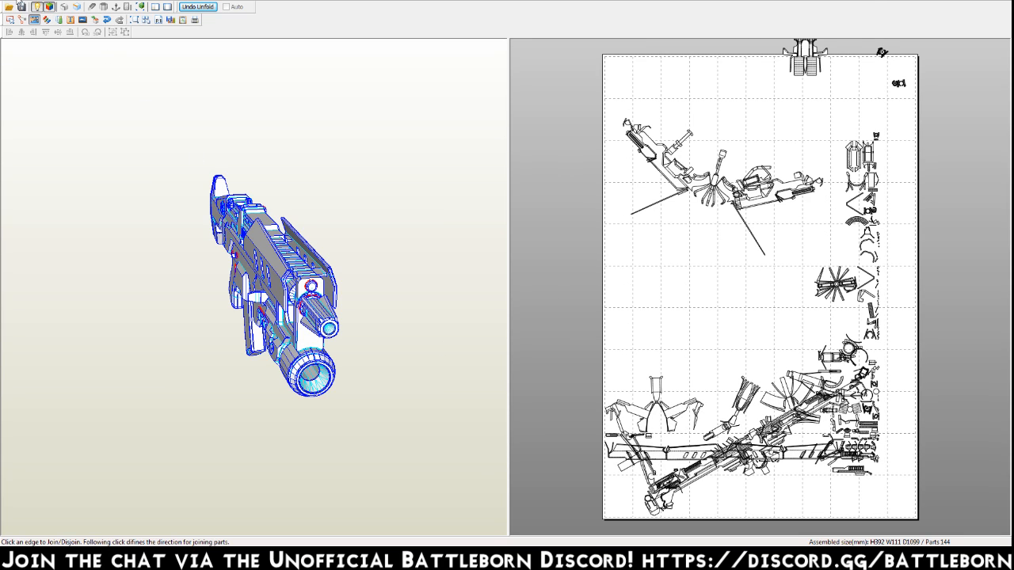
# Start opening a file and browse to the 3D_BB folder on the HP (E:) drive.
pyautogui.click(8, 1)
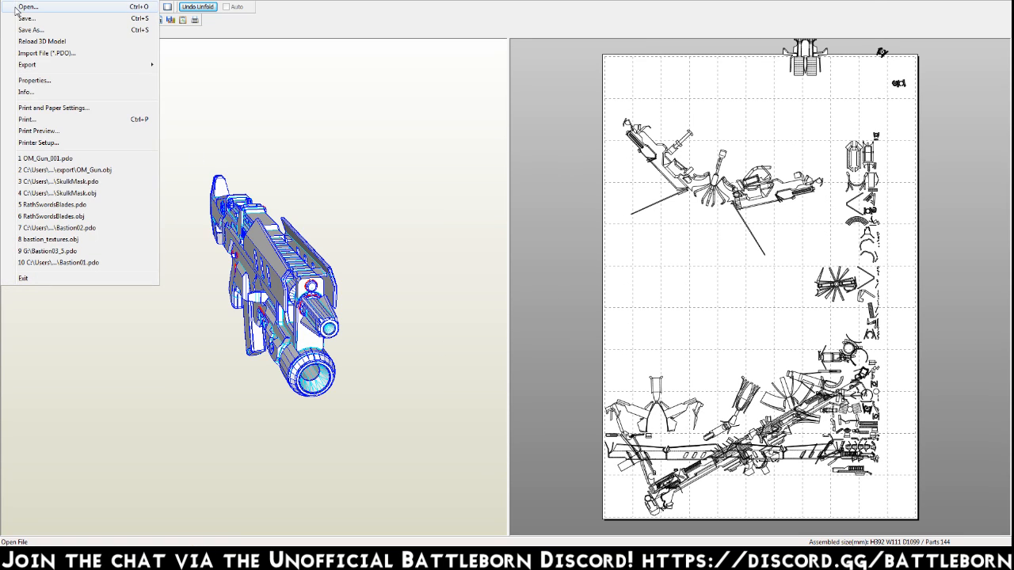
pyautogui.click(42, 5)
pyautogui.click(573, 178)
pyautogui.click(574, 177)
pyautogui.click(573, 178)
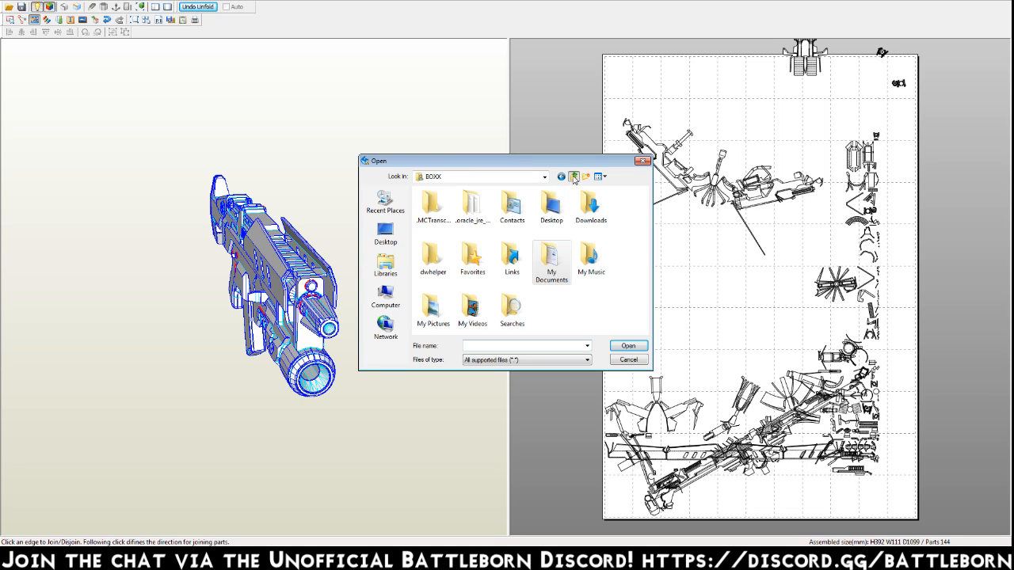
pyautogui.click(573, 177)
pyautogui.click(386, 309)
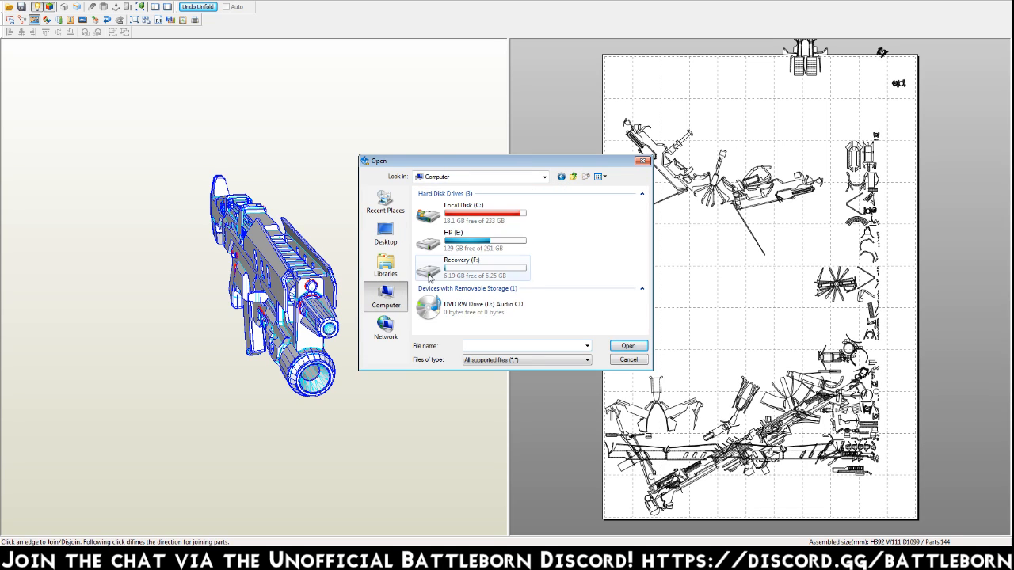
pyautogui.doubleClick(455, 229)
pyautogui.doubleClick(445, 230)
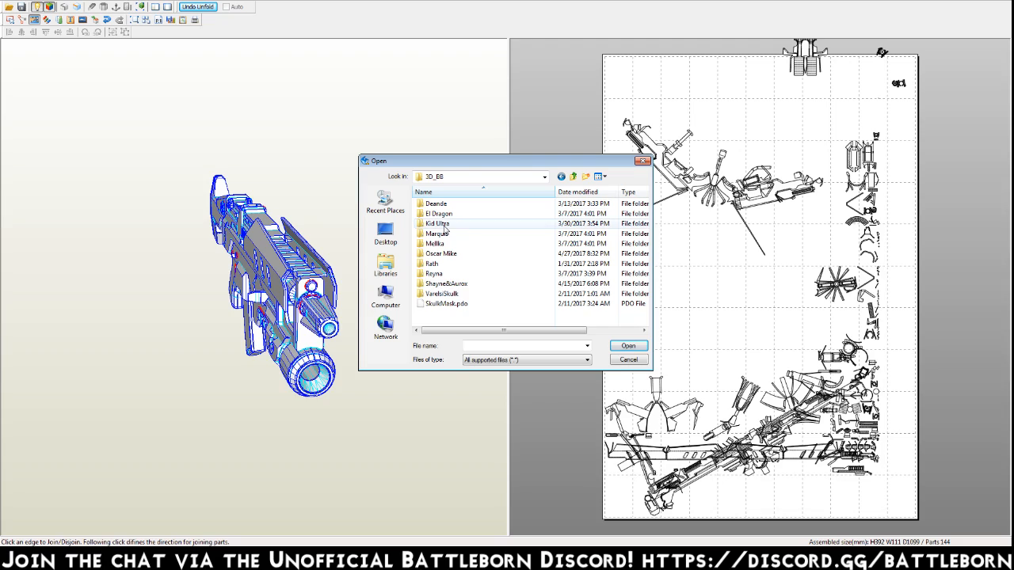
# Look through the Files folder on the HP (E:) drive and return to the computer's list of drives.
pyautogui.click(573, 176)
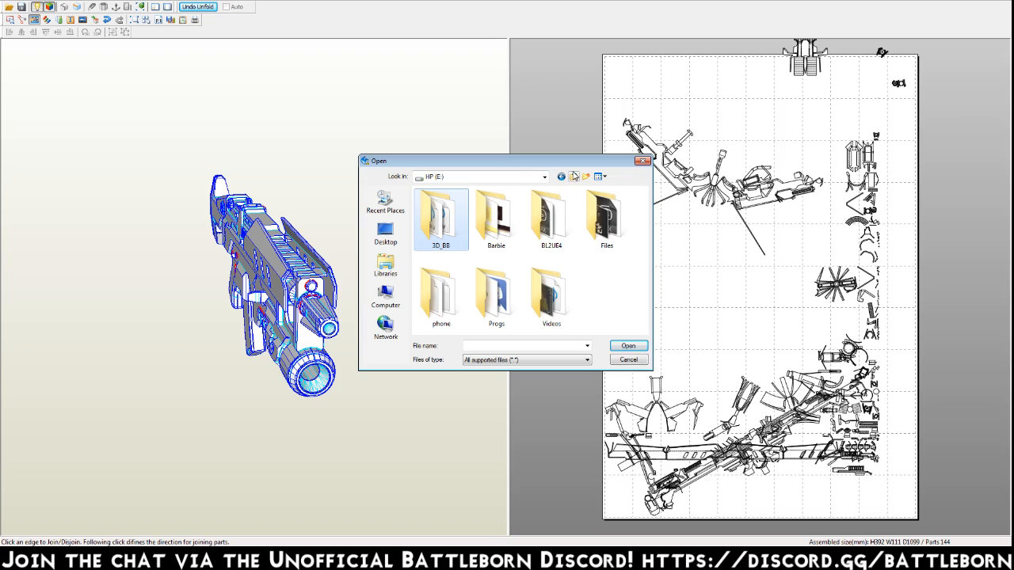
pyautogui.doubleClick(603, 236)
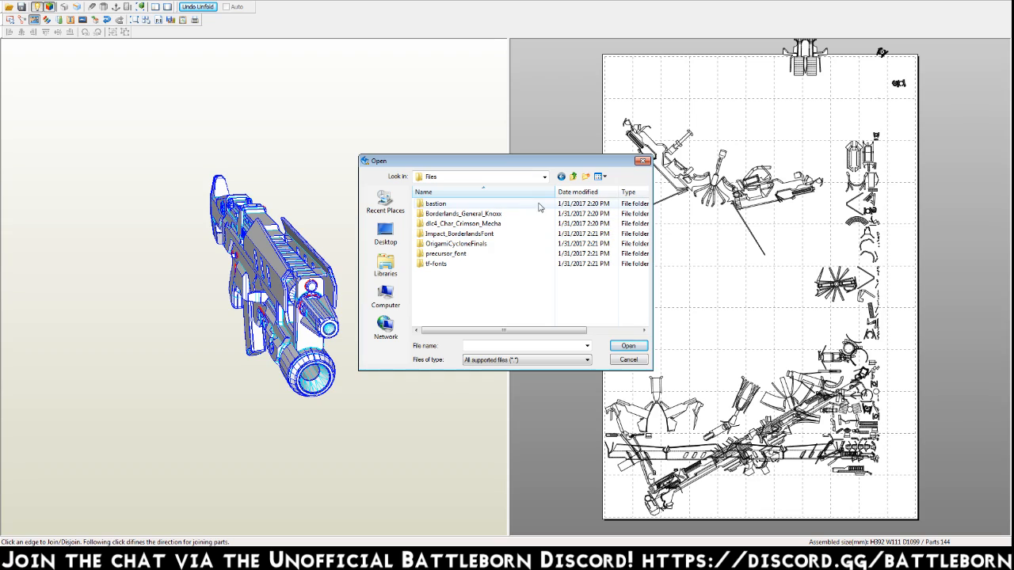
pyautogui.click(573, 176)
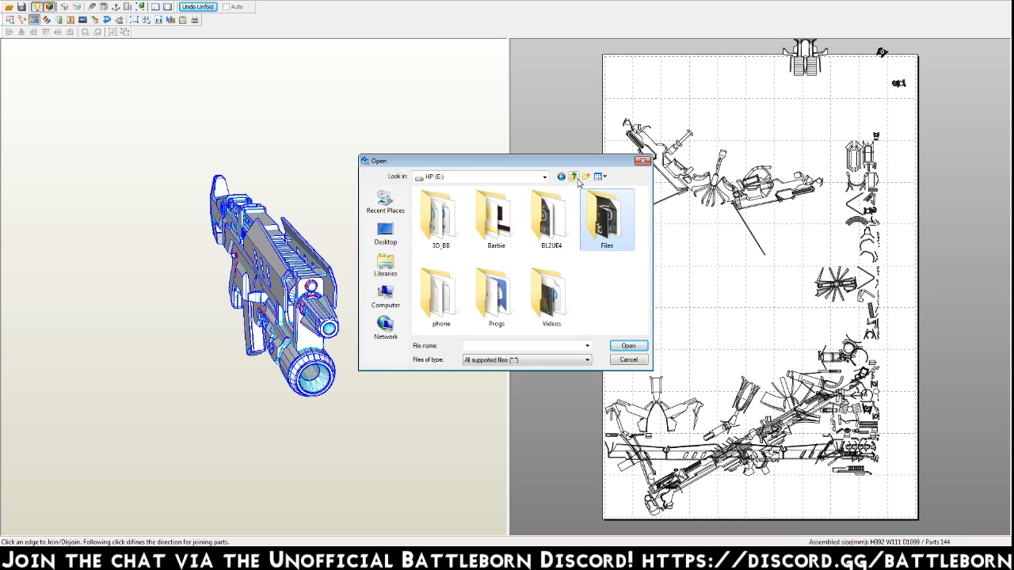
pyautogui.click(573, 175)
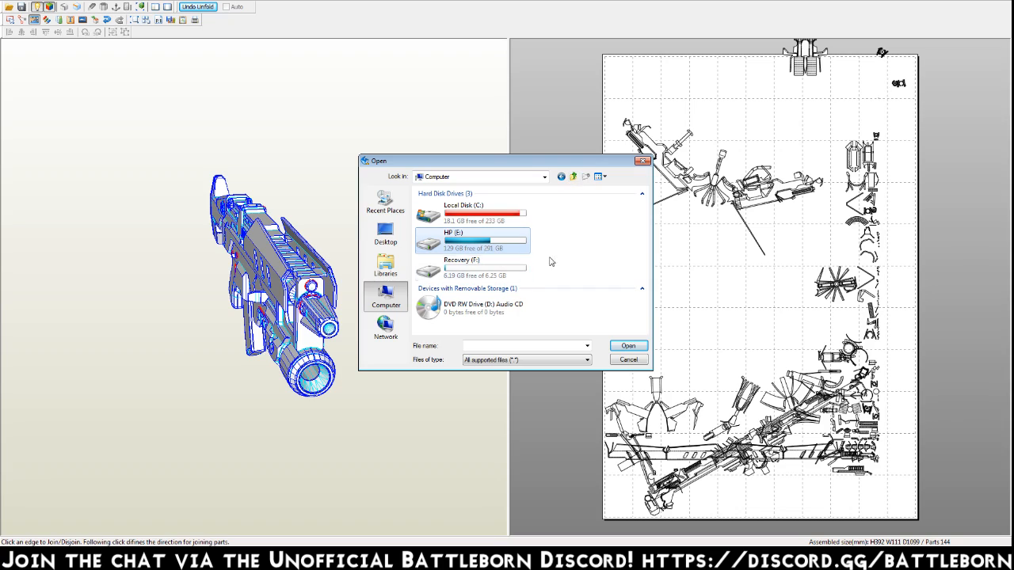
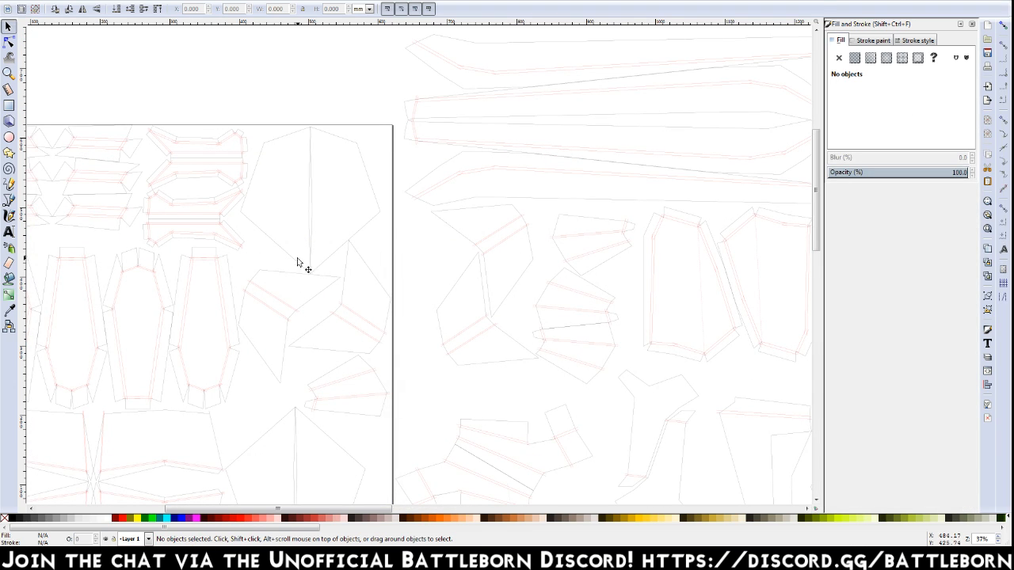
# Switch to Inkscape and look at the flat parts arranged on the square page.
pyautogui.moveTo(298, 259); pyautogui.dragTo(449, 185, button='middle')
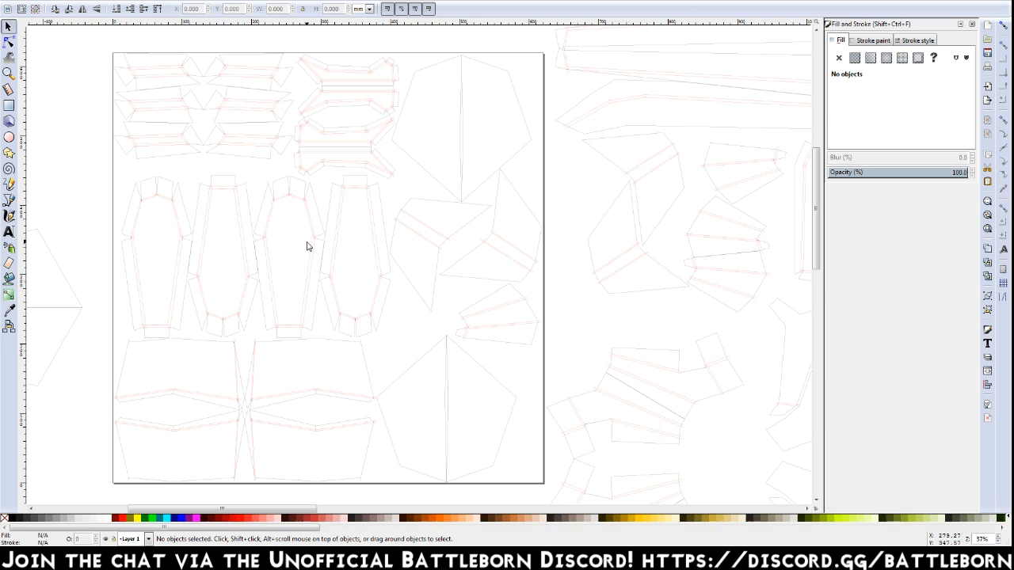
pyautogui.moveTo(307, 246); pyautogui.dragTo(287, 246, button='middle')
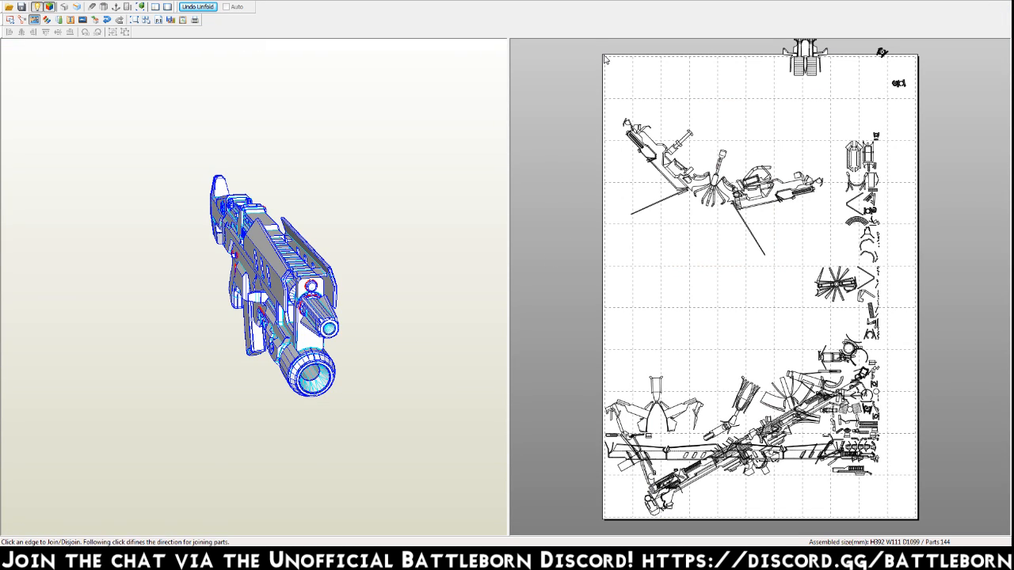
# Examine the column of small unfolded parts along the pattern page's edge, down to the two-hooked trigger part.
pyautogui.click(851, 222)
pyautogui.moveTo(716, 113); pyautogui.dragTo(678, 144, button='right')
pyautogui.moveTo(739, 249); pyautogui.dragTo(635, 270, button='right')
pyautogui.scroll(3, 635, 270)
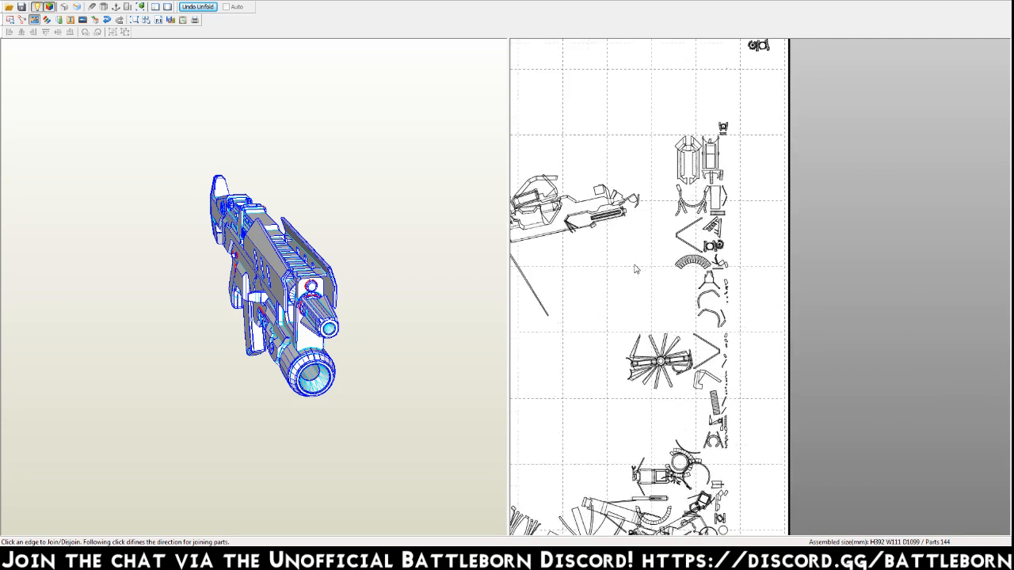
pyautogui.moveTo(697, 244); pyautogui.dragTo(820, 232, button='right')
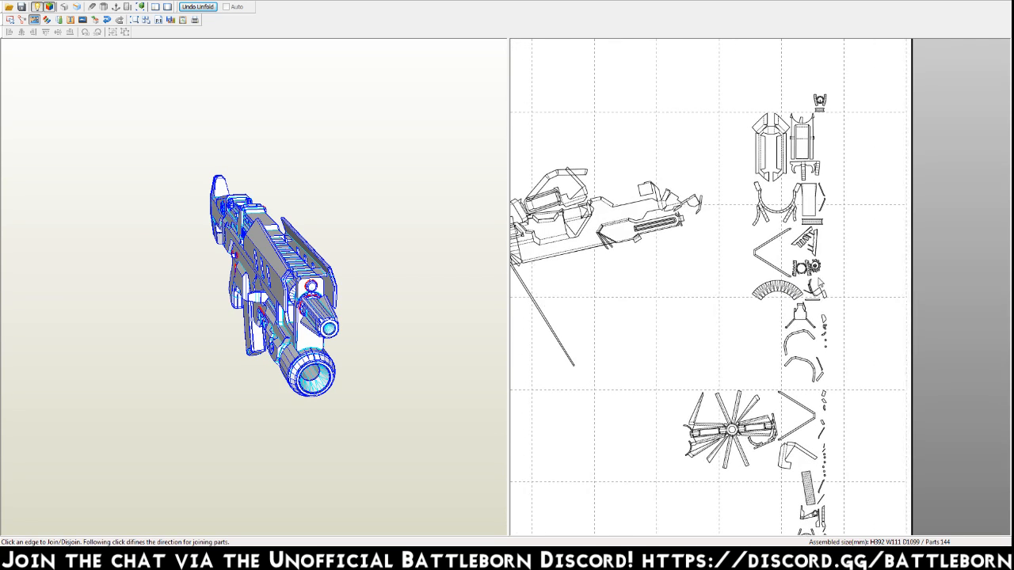
pyautogui.click(821, 169)
pyautogui.scroll(2, 796, 162)
pyautogui.scroll(5, 772, 335)
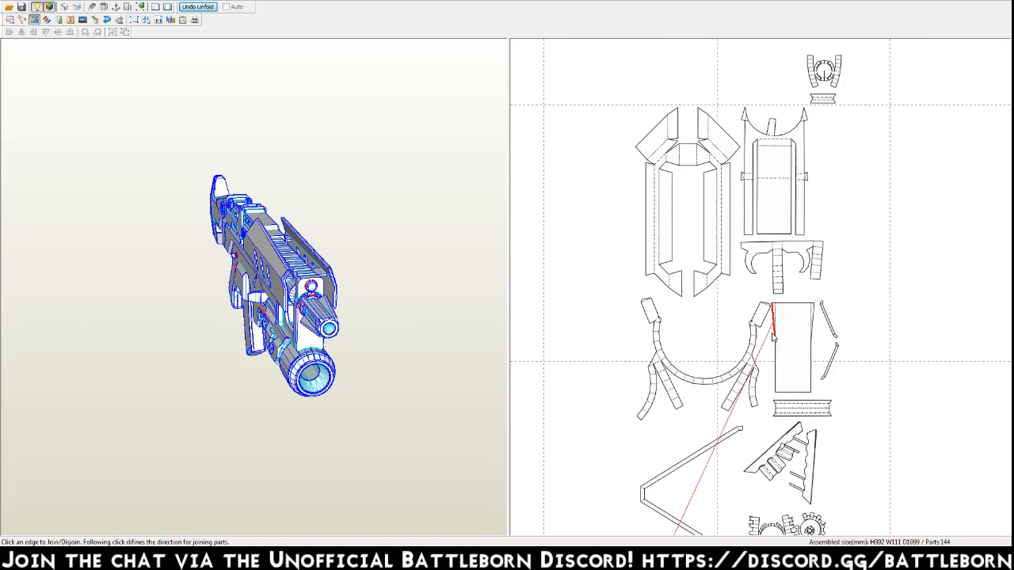
pyautogui.scroll(3, 772, 335)
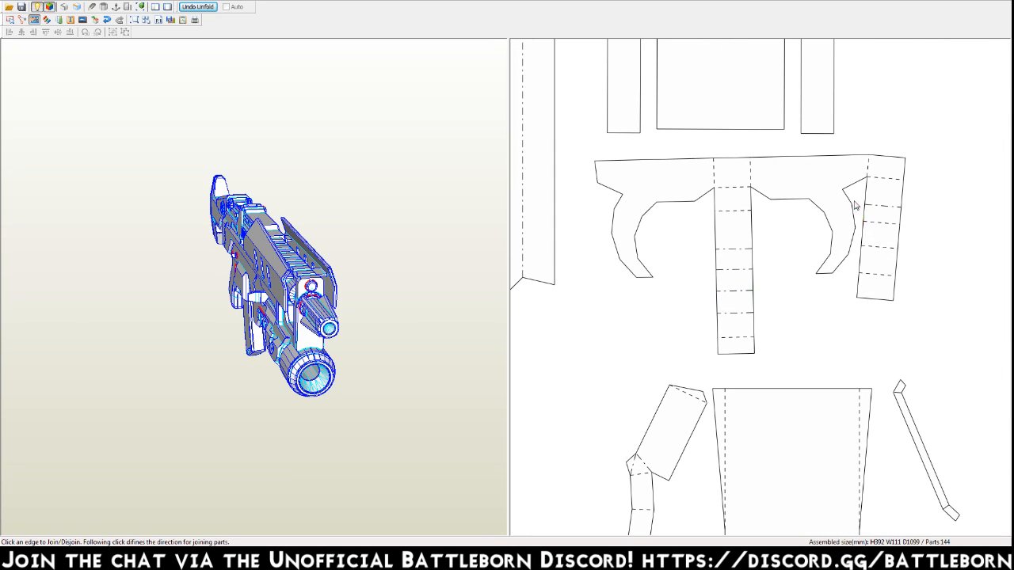
# Check which area of the 3D gun model the two-hooked trigger part corresponds to.
pyautogui.hotkey('ctrl', 'a')
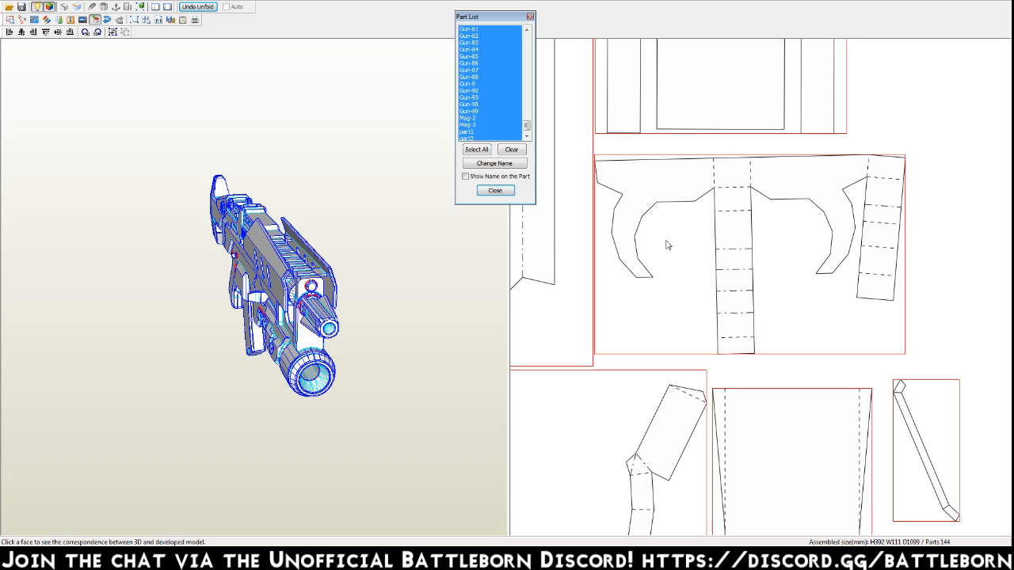
pyautogui.click(968, 188)
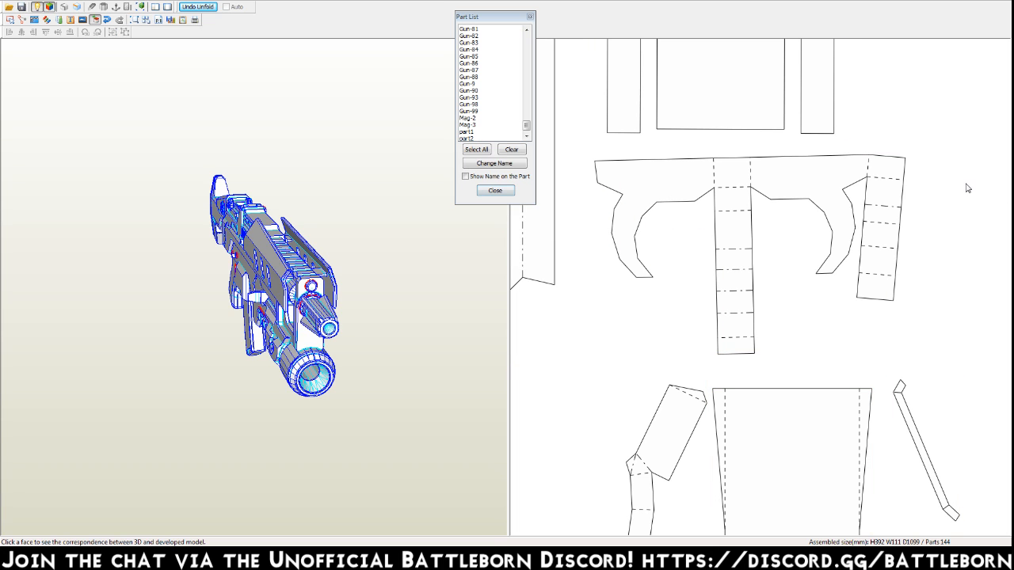
pyautogui.click(851, 186)
pyautogui.moveTo(381, 311); pyautogui.dragTo(276, 338)
pyautogui.moveTo(275, 335); pyautogui.dragTo(285, 339, button='right')
pyautogui.scroll(6, 286, 339)
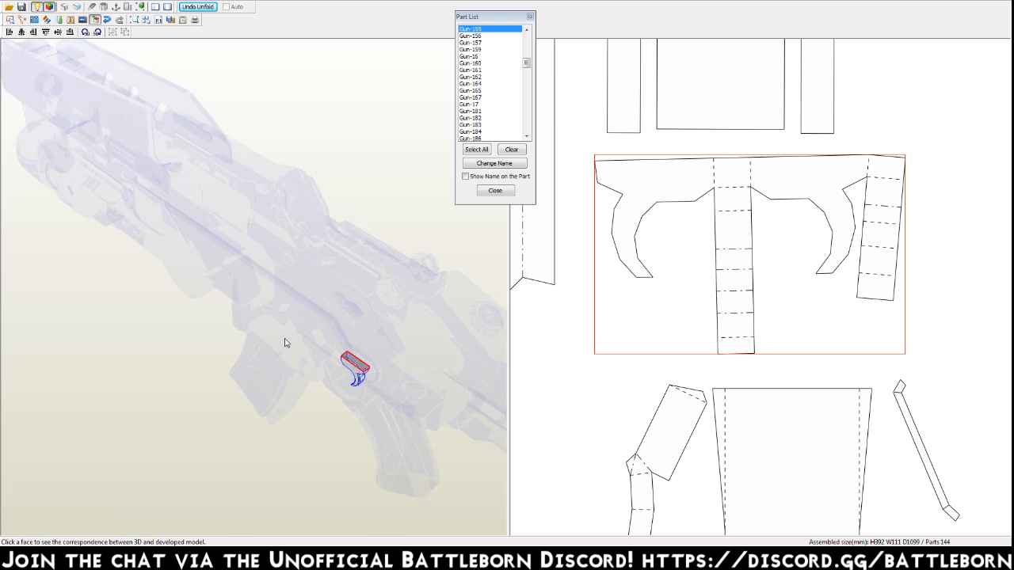
pyautogui.moveTo(375, 491); pyautogui.dragTo(297, 466, button='right')
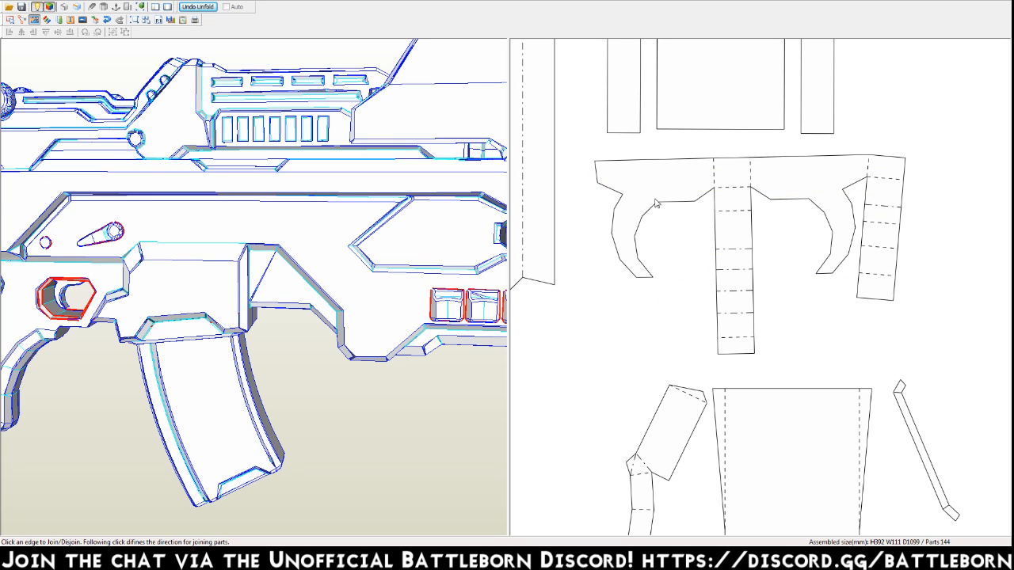
# Try detaching one hooked arm from the trigger part's central strip, then restore the join.
pyautogui.click(714, 177)
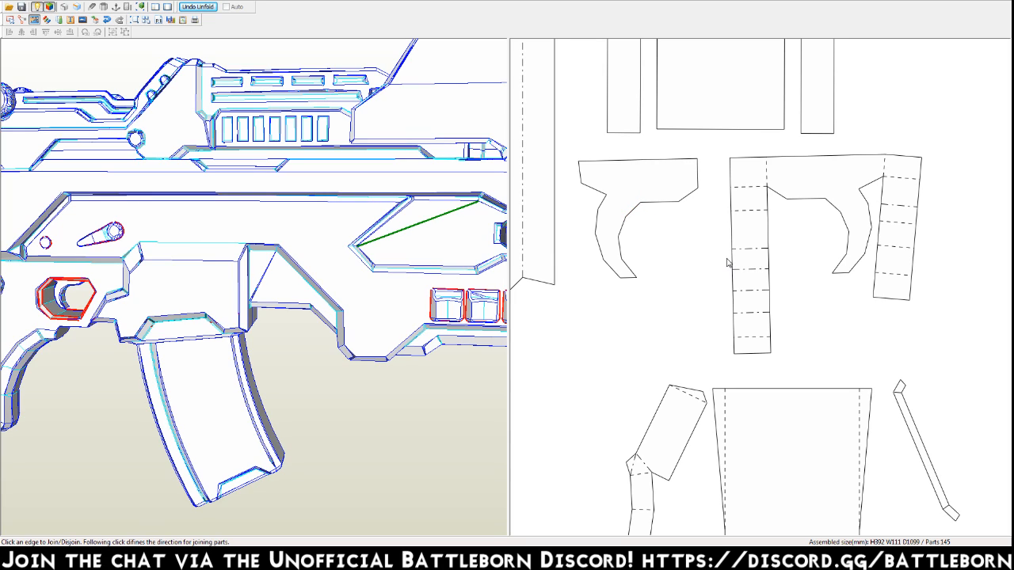
pyautogui.click(711, 211)
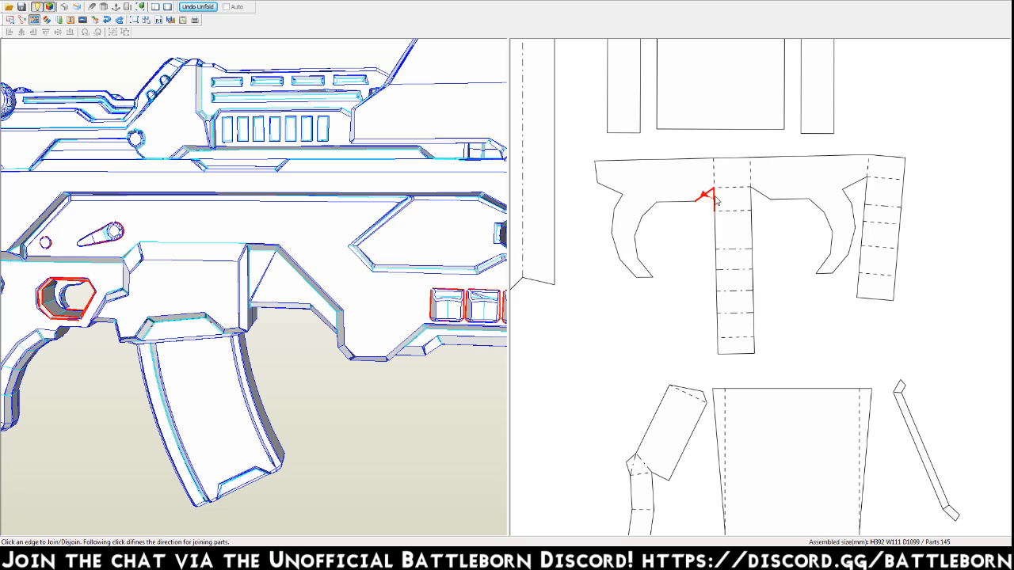
pyautogui.scroll(-5, 704, 270)
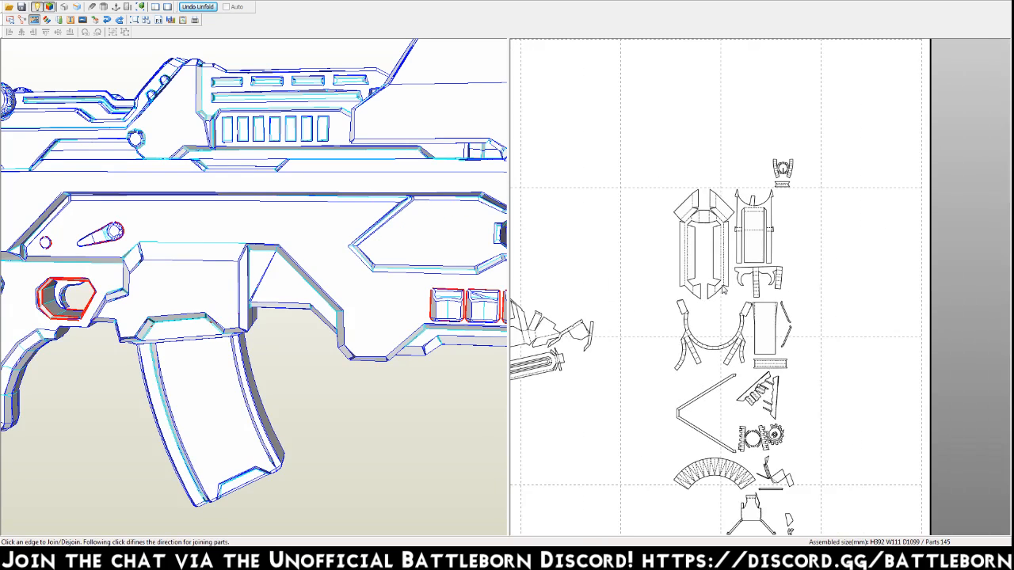
# Join the small striped strip near the top of the part column and the ribbed U-shaped part to their matching edges.
pyautogui.scroll(-2, 764, 238)
pyautogui.click(779, 210)
pyautogui.moveTo(717, 464); pyautogui.dragTo(752, 298, button='middle')
pyautogui.click(717, 437)
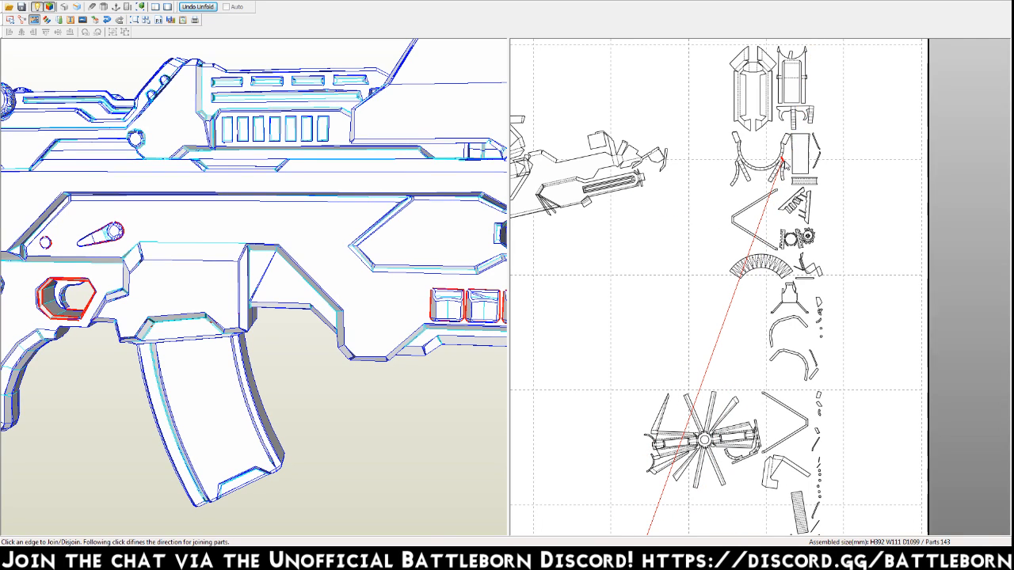
pyautogui.moveTo(660, 485); pyautogui.dragTo(664, 409, button='middle')
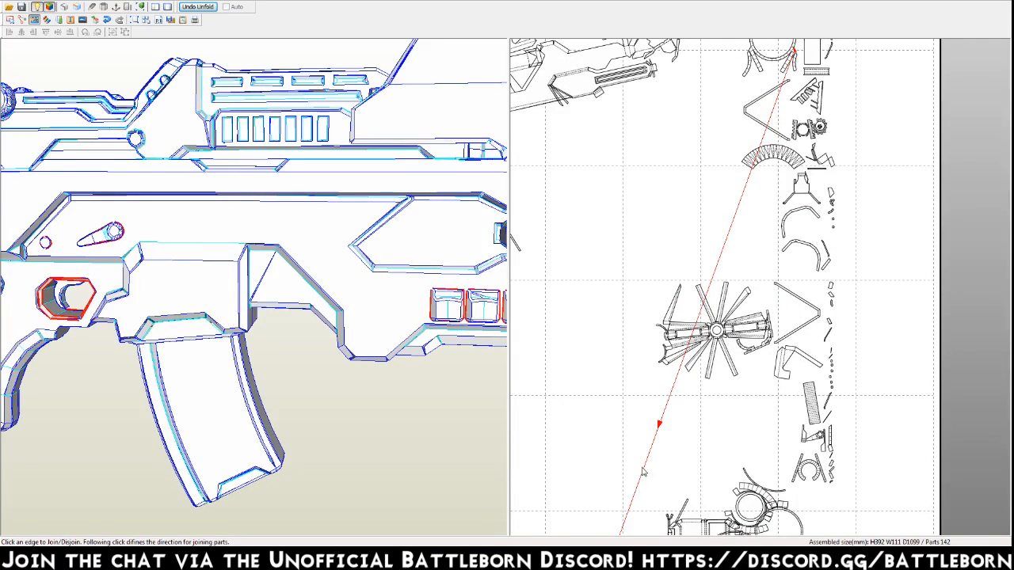
pyautogui.click(642, 478)
# Join the V-shaped strip above the ribbed arc to its matching edge on the large gun body part.
pyautogui.moveTo(755, 221); pyautogui.dragTo(718, 328, button='middle')
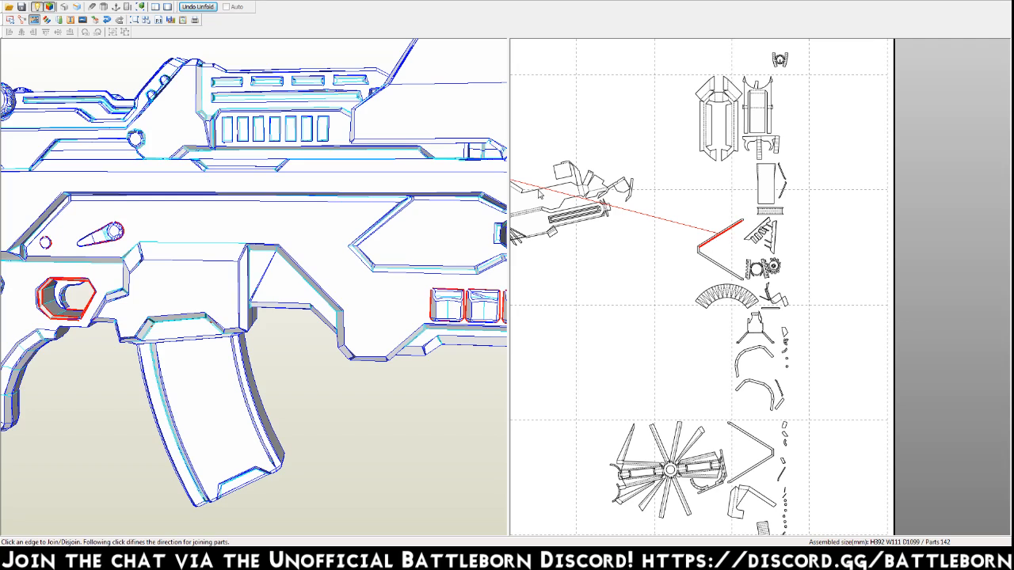
pyautogui.moveTo(541, 187); pyautogui.dragTo(699, 257, button='middle')
pyautogui.click(567, 221)
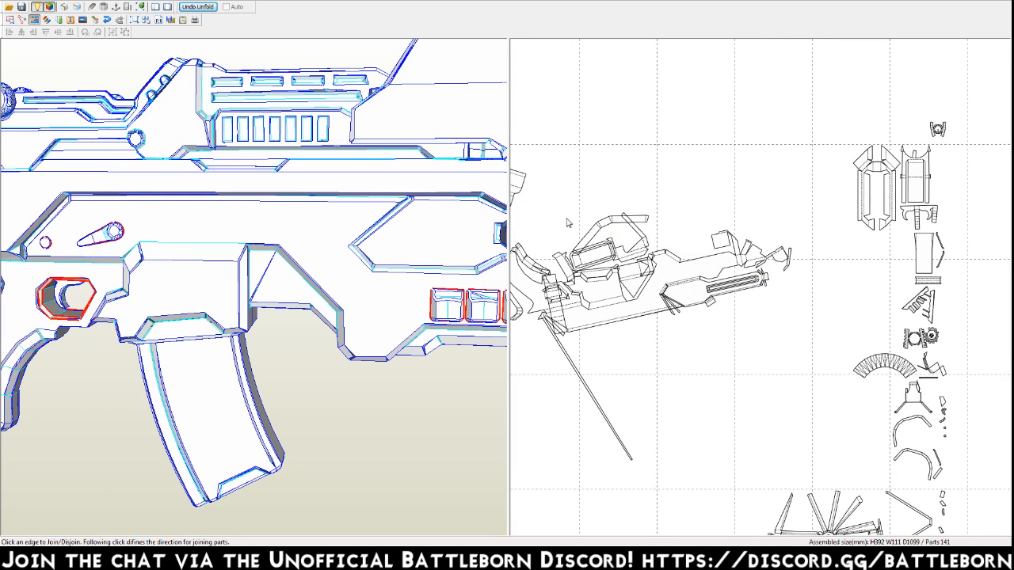
# Widen the 2D pattern view until it covers nearly the whole workspace.
pyautogui.moveTo(509, 258); pyautogui.dragTo(70, 258)
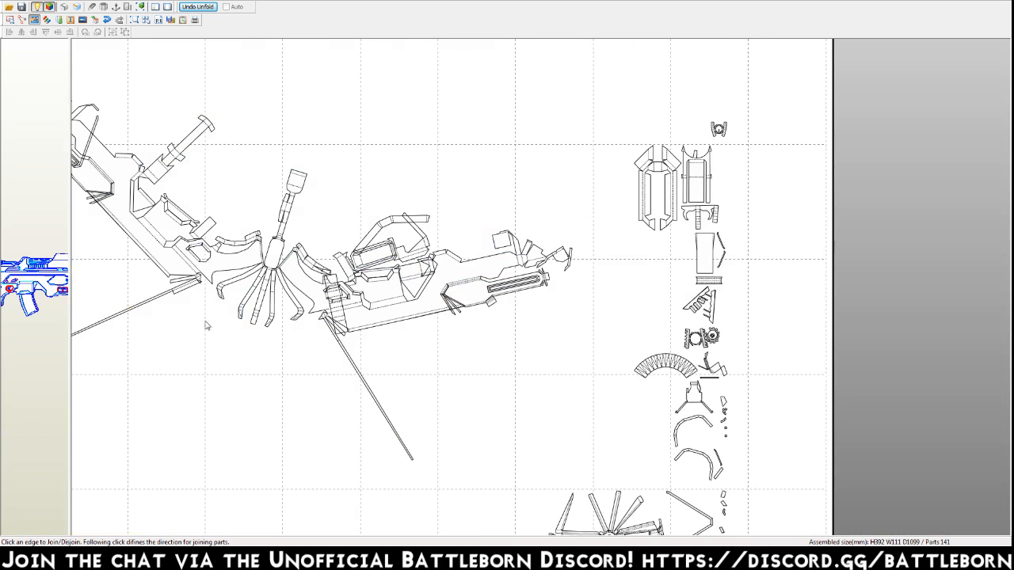
pyautogui.click(72, 1)
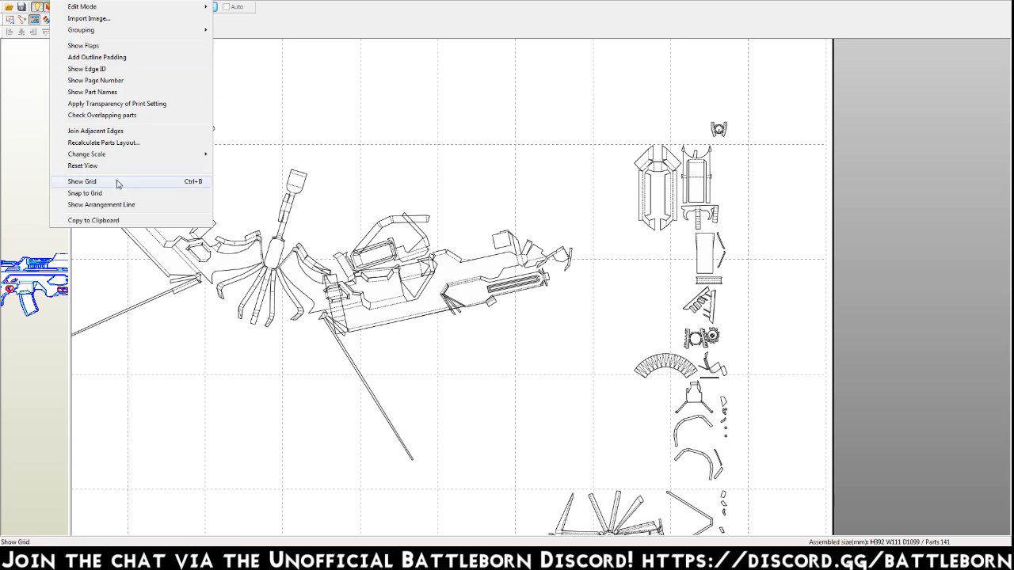
pyautogui.moveTo(38, 2)
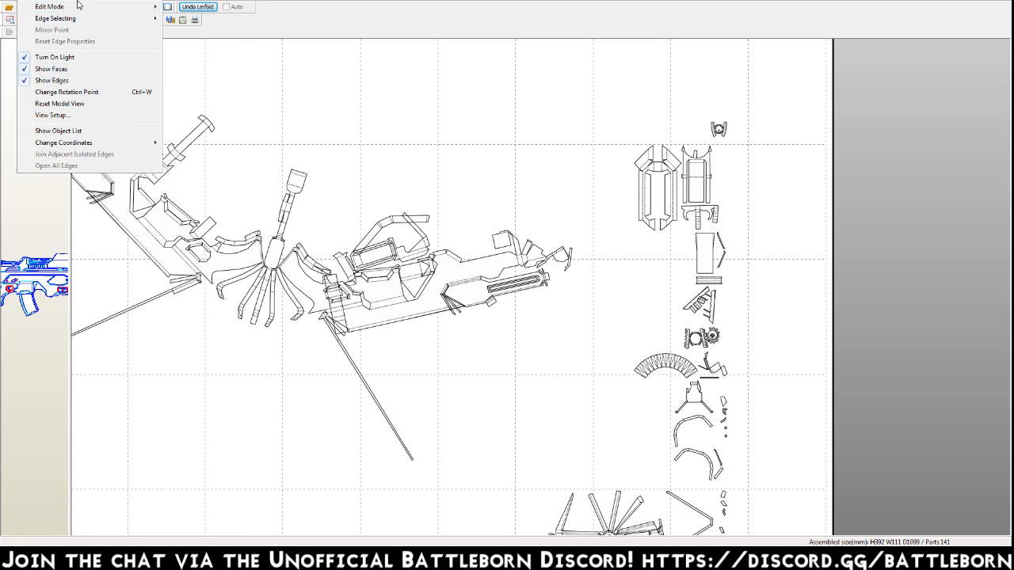
pyautogui.click(118, 93)
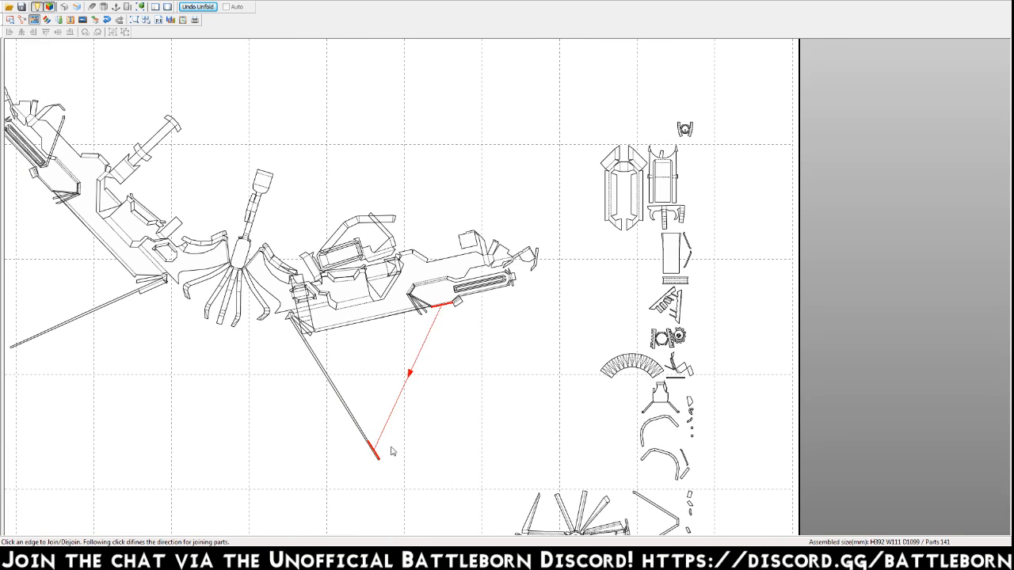
# Join the tiny loose pieces beside the upper curved strip to their matching edges.
pyautogui.moveTo(638, 369); pyautogui.dragTo(703, 290, button='middle')
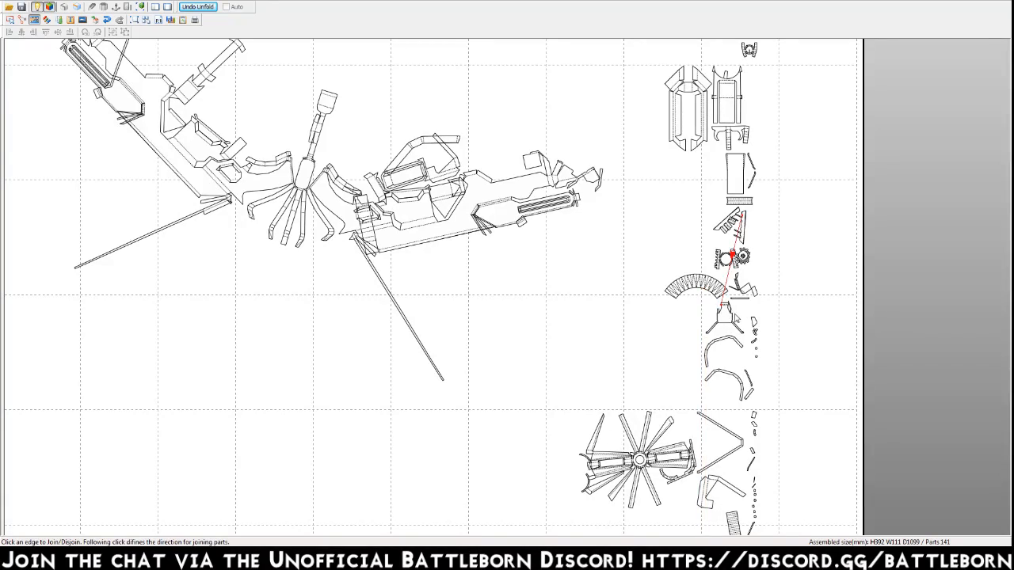
pyautogui.moveTo(750, 334); pyautogui.dragTo(728, 24, button='middle')
pyautogui.moveTo(623, 230); pyautogui.dragTo(599, 314, button='middle')
pyautogui.click(710, 93)
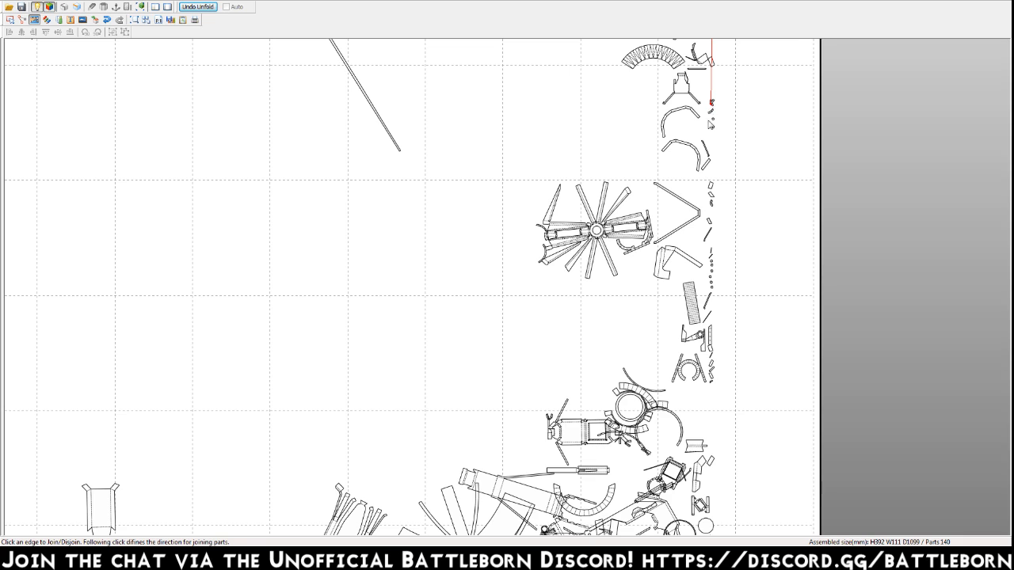
pyautogui.moveTo(707, 117); pyautogui.dragTo(697, 373, button='middle')
pyautogui.click(702, 373)
pyautogui.click(702, 328)
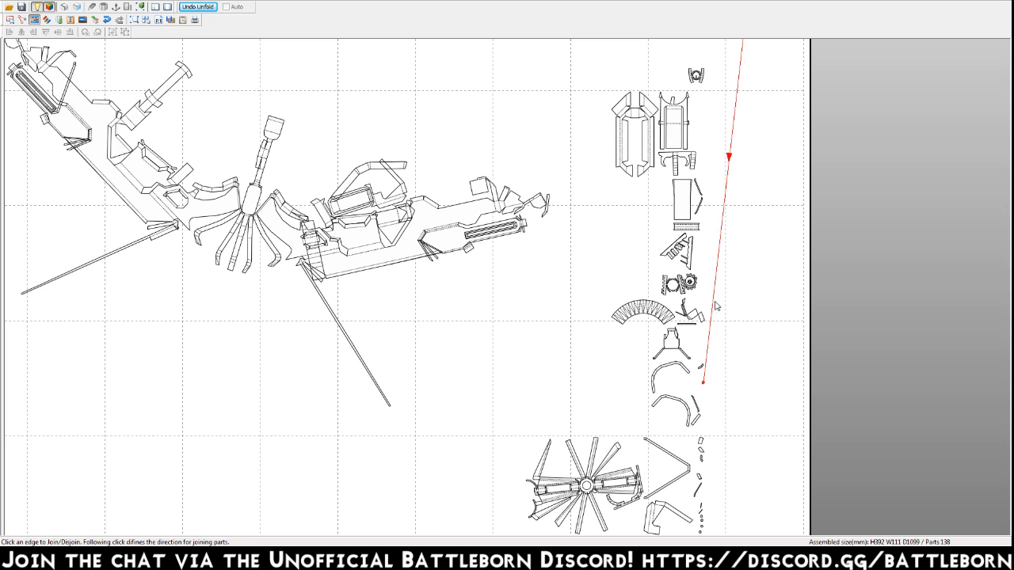
pyautogui.click(739, 115)
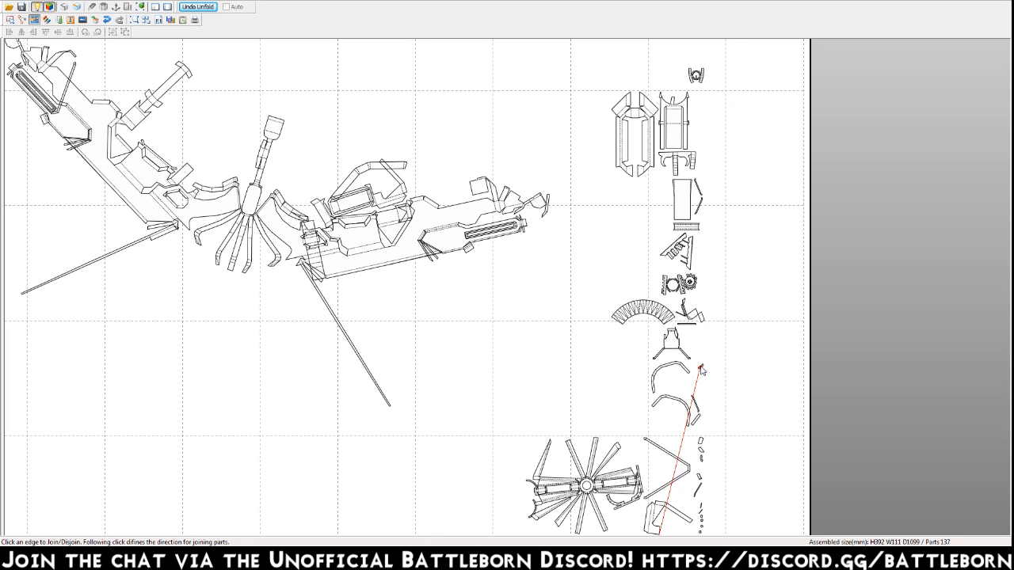
# Join the short strips beside the lower curved strip and the first small piece beside the remaining V-shaped strip to their matching edges.
pyautogui.scroll(-3, 700, 367)
pyautogui.click(696, 235)
pyautogui.click(606, 431)
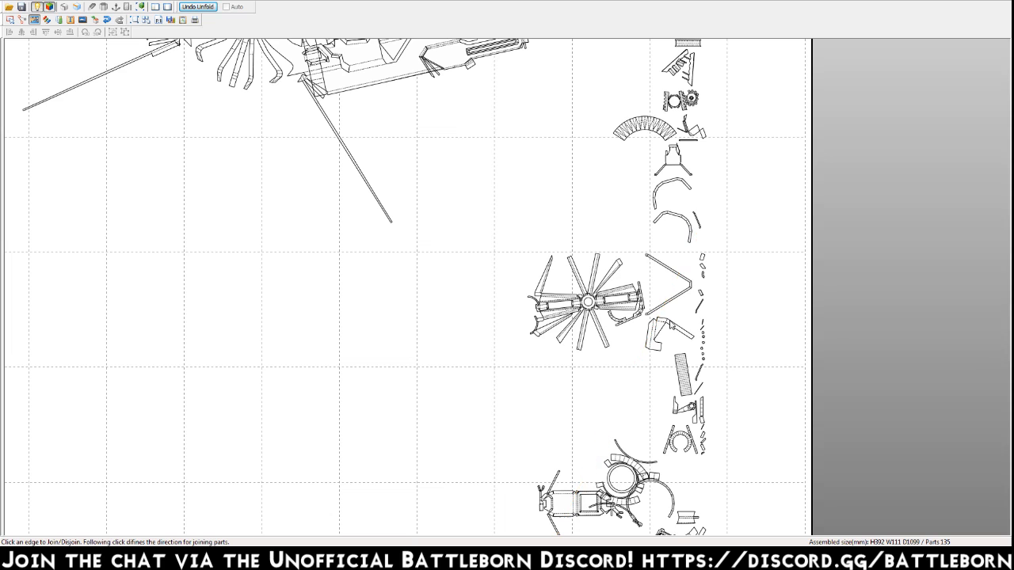
pyautogui.click(361, 516)
pyautogui.click(594, 110)
pyautogui.moveTo(689, 516); pyautogui.dragTo(678, 408, button='middle')
pyautogui.click(679, 470)
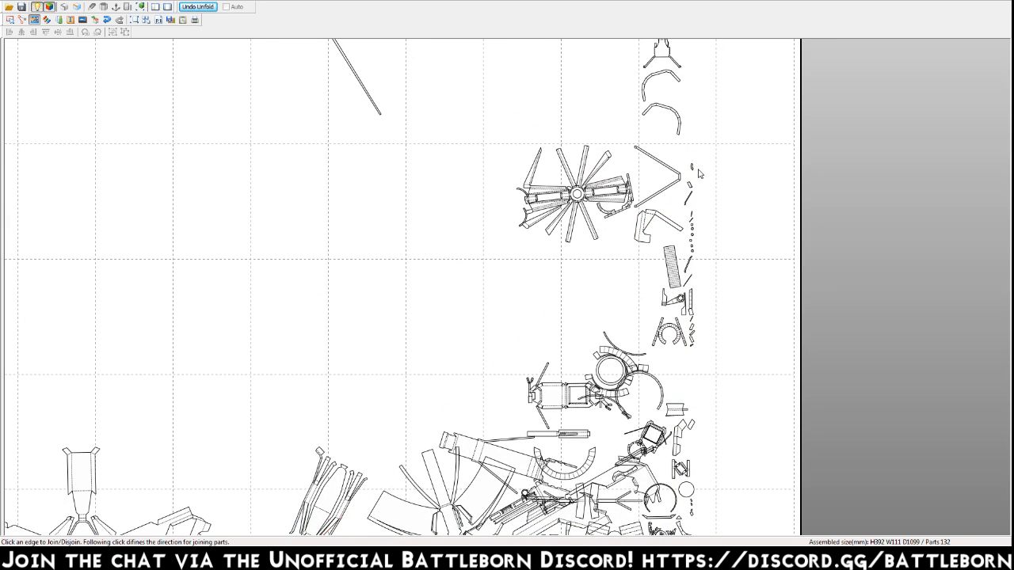
# Join more small pieces between the V-shaped strip and the striped rectangle, undoing one join and repeating it.
pyautogui.click(686, 234)
pyautogui.click(693, 232)
pyautogui.click(676, 108)
pyautogui.click(694, 238)
pyautogui.hotkey('ctrl', 'z')
pyautogui.click(694, 237)
pyautogui.scroll(3, 705, 92)
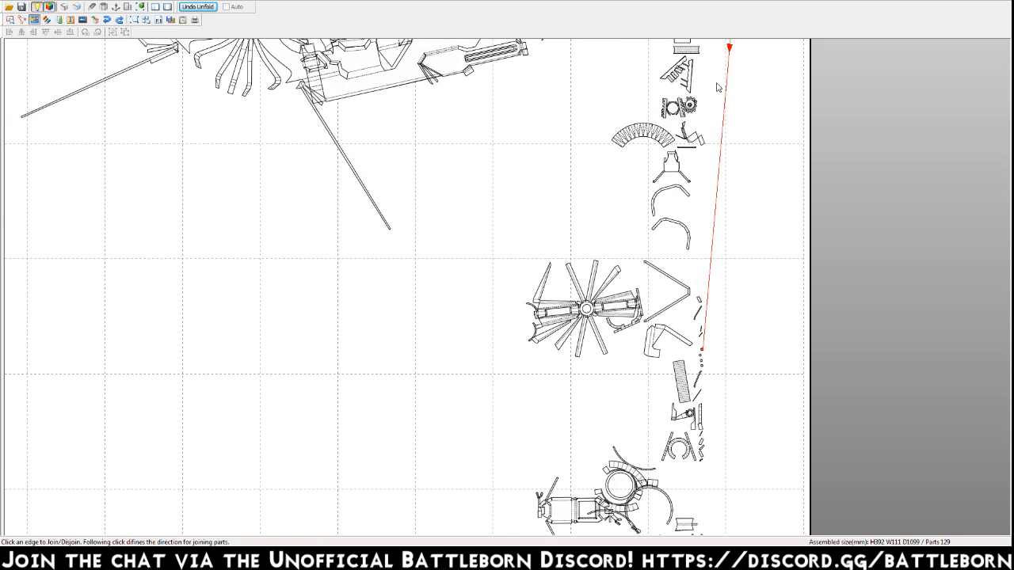
# Join the remaining tiny square pieces above the striped rectangle to their matching edges.
pyautogui.click(702, 359)
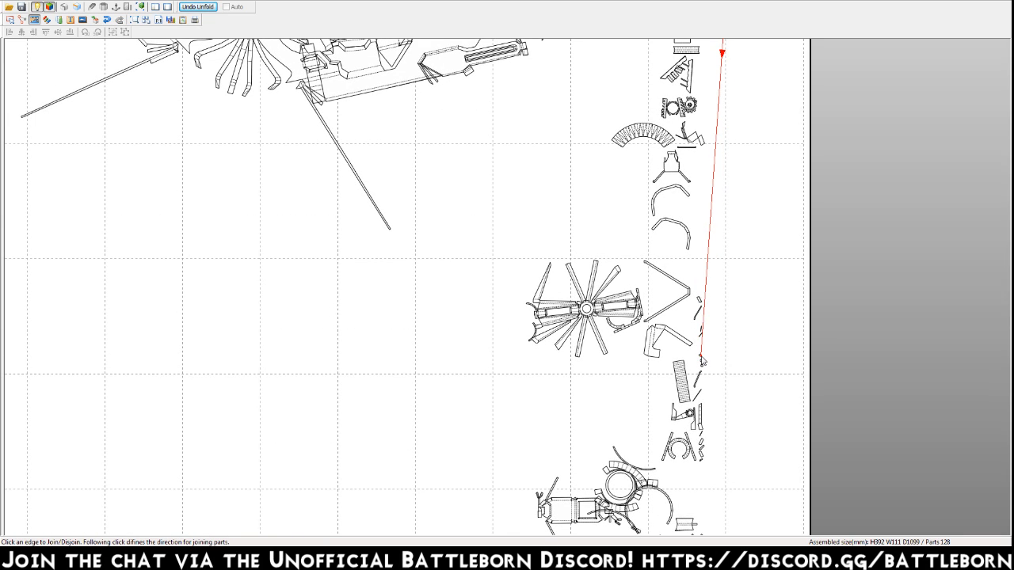
pyautogui.click(726, 48)
pyautogui.click(702, 361)
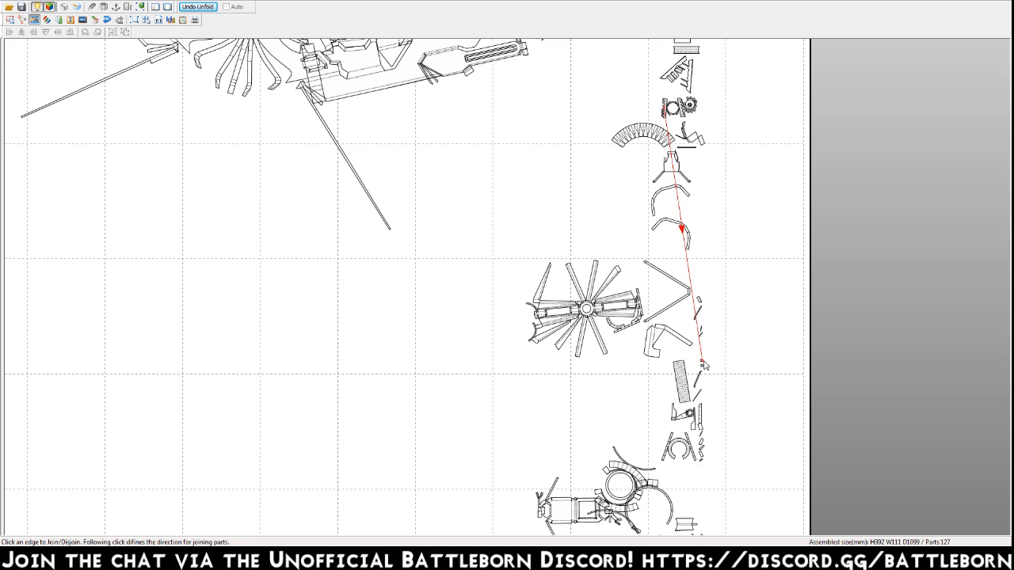
pyautogui.click(681, 230)
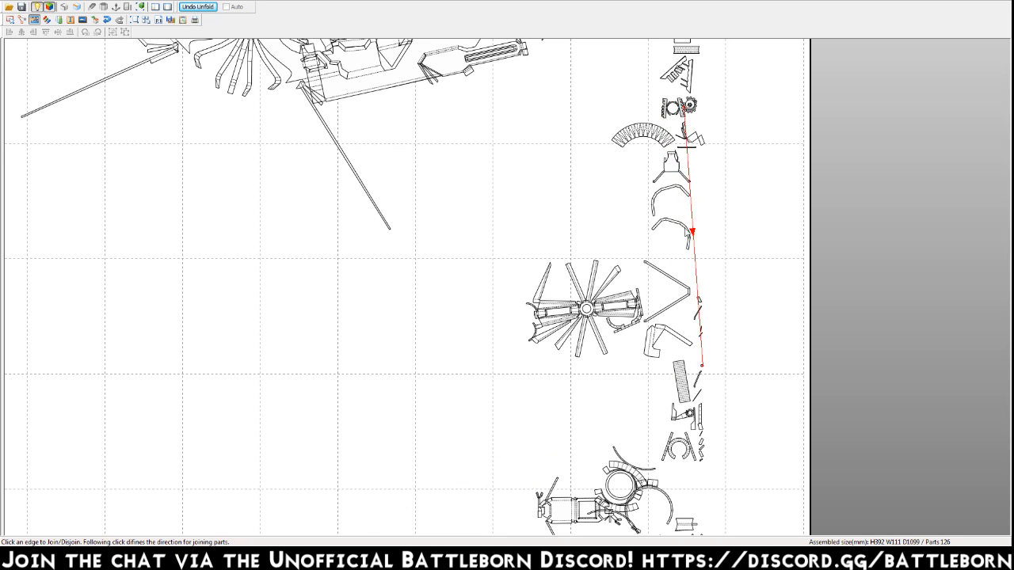
pyautogui.click(689, 243)
# Join the two short slivers and the small diagonal strip beside the V-shaped strip to their matching edges.
pyautogui.click(701, 338)
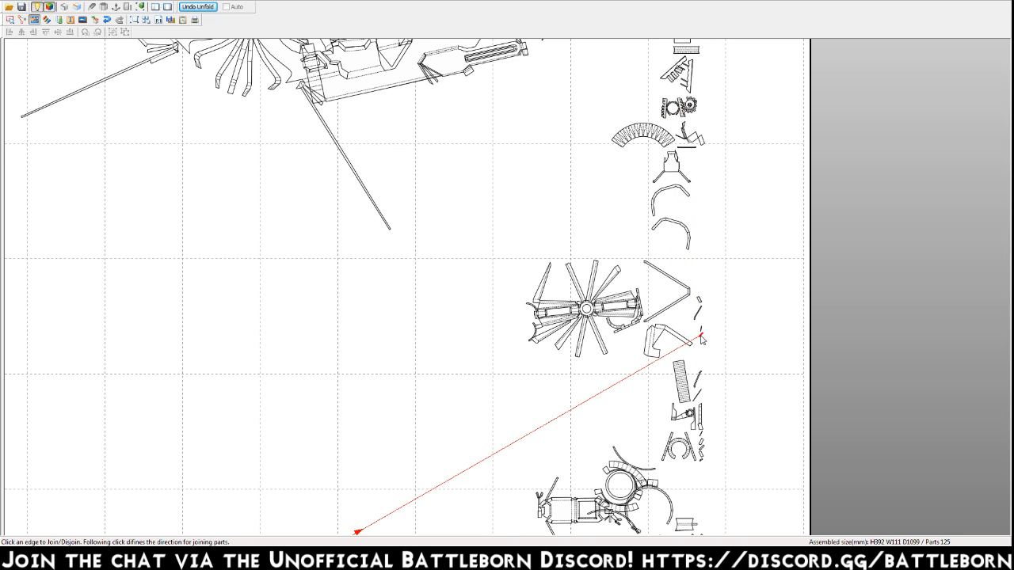
pyautogui.click(358, 531)
pyautogui.click(700, 333)
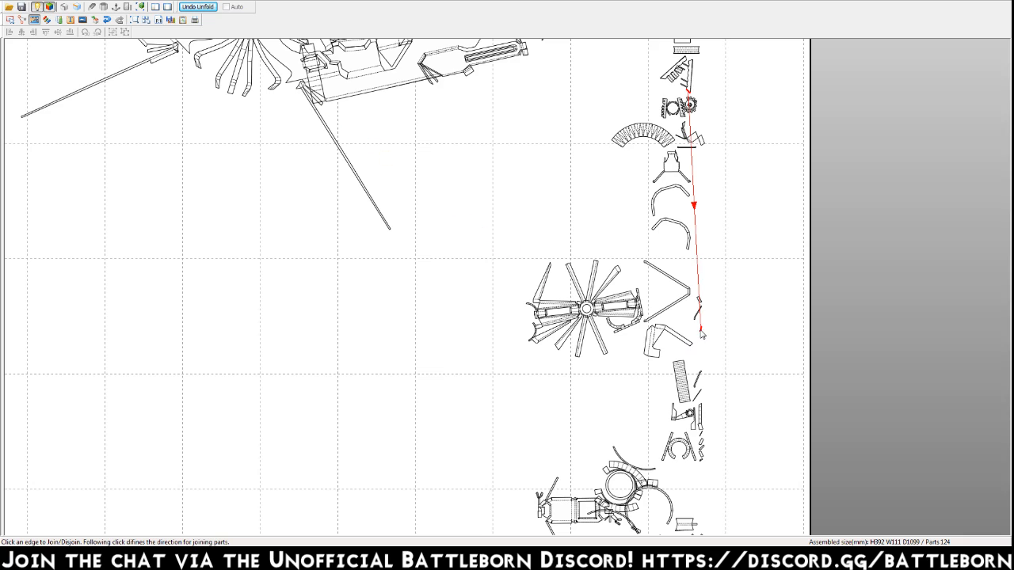
pyautogui.click(696, 202)
pyautogui.click(699, 315)
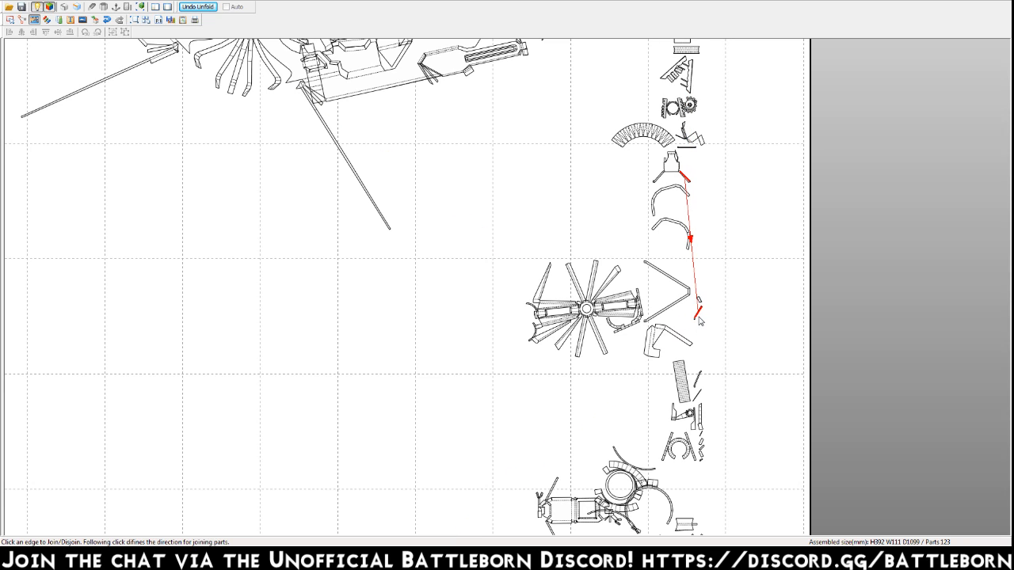
pyautogui.click(694, 210)
pyautogui.moveTo(703, 83); pyautogui.dragTo(707, 97, button='middle')
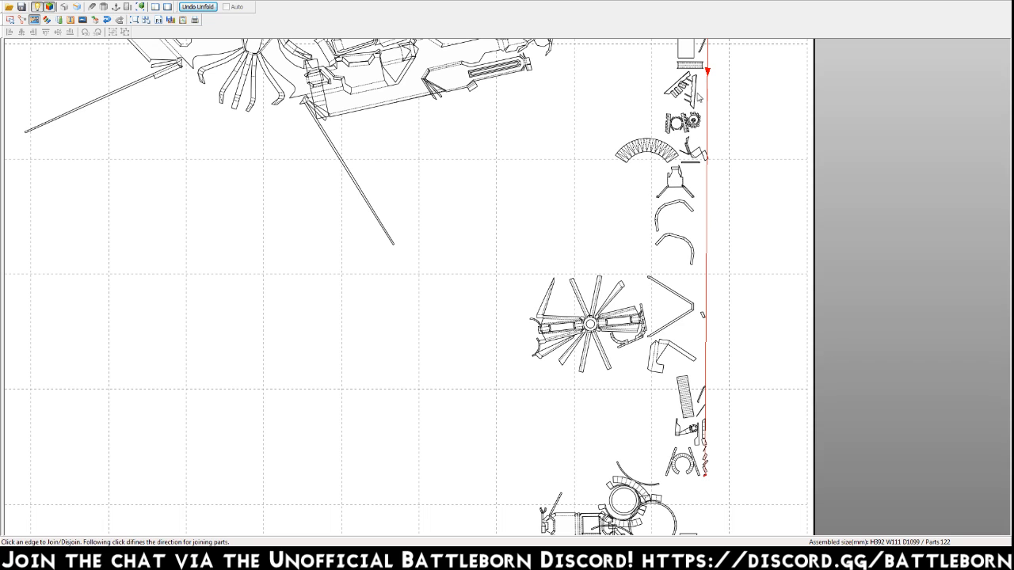
# Join the tiny loose pieces beside the horseshoe-shaped part to their matching edges.
pyautogui.click(706, 470)
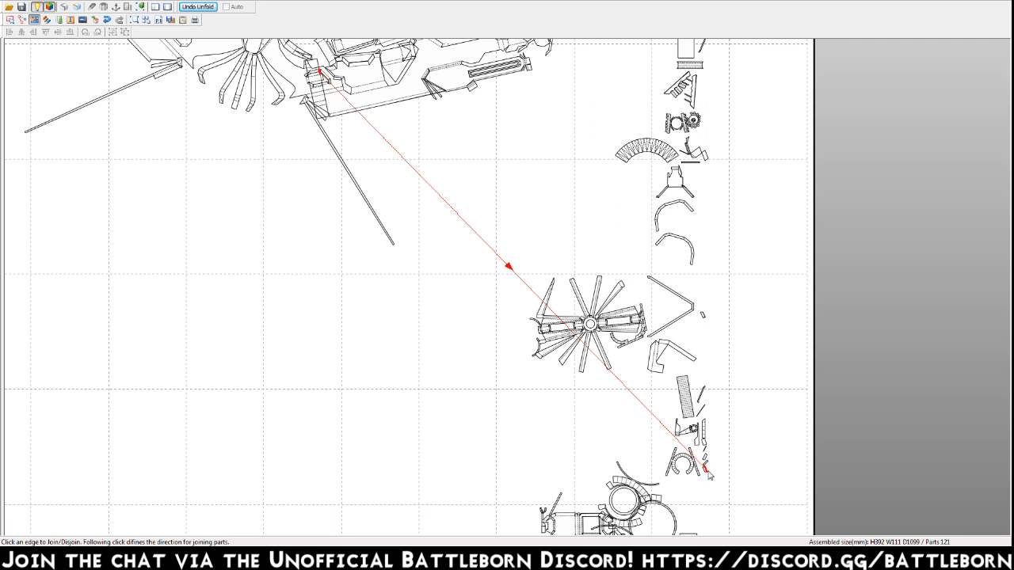
pyautogui.click(494, 234)
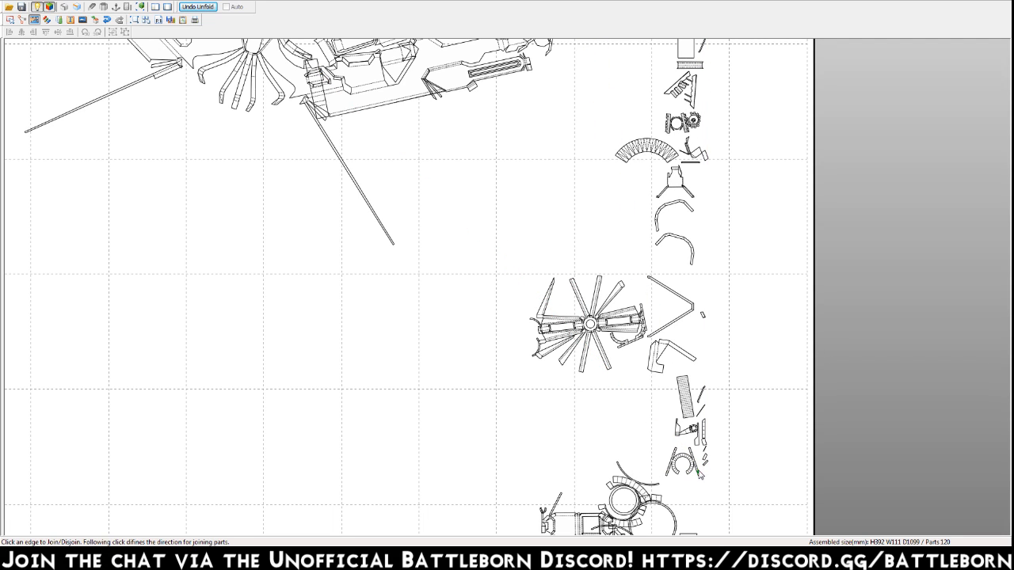
pyautogui.moveTo(709, 476); pyautogui.dragTo(711, 310, button='middle')
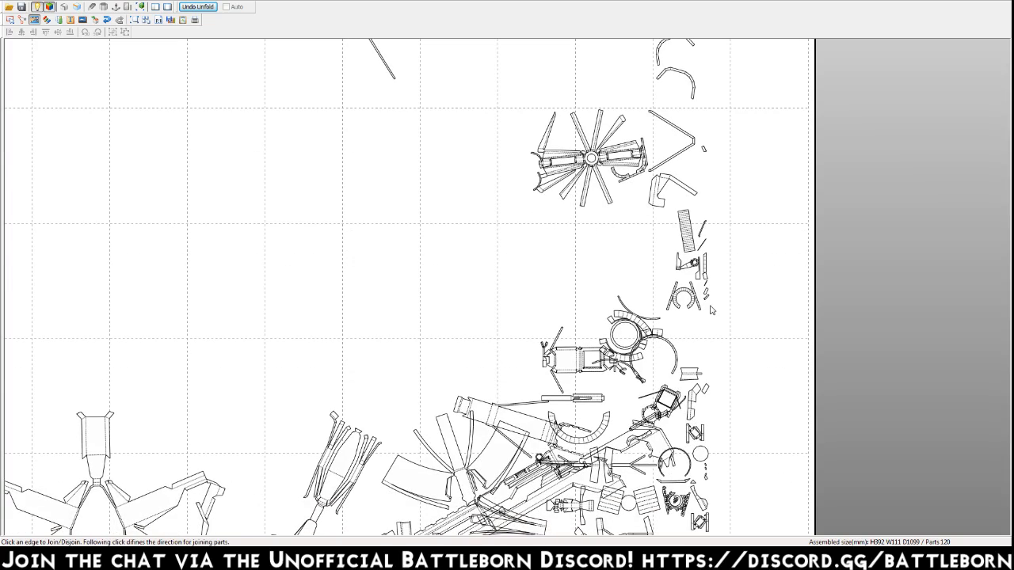
pyautogui.click(412, 496)
pyautogui.click(498, 96)
pyautogui.click(683, 388)
# Join the small piece and the thin strip beside the N-shaped gear part to their matching edges.
pyautogui.scroll(3, 697, 262)
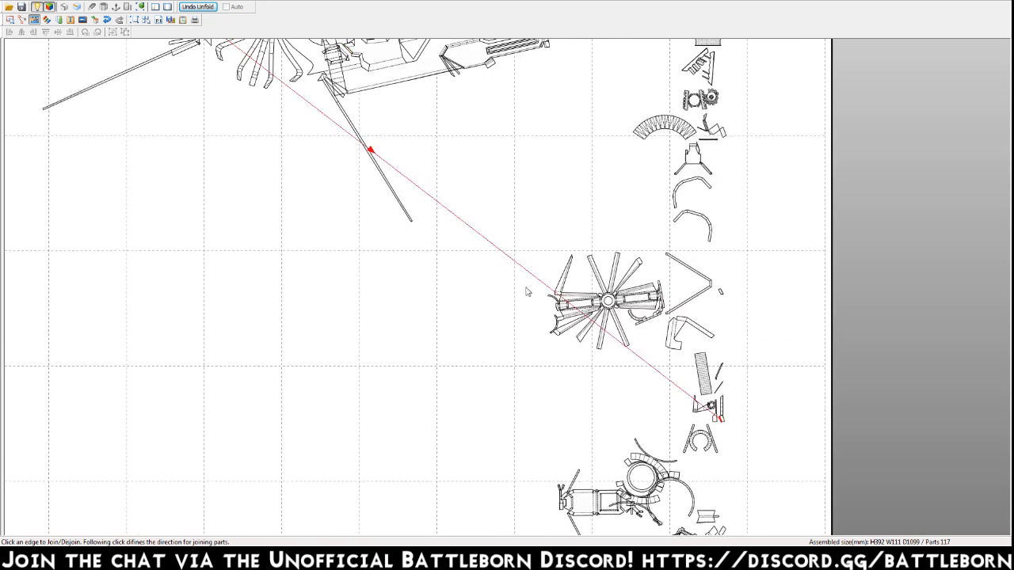
pyautogui.click(374, 154)
pyautogui.moveTo(634, 389); pyautogui.dragTo(600, 256, button='right')
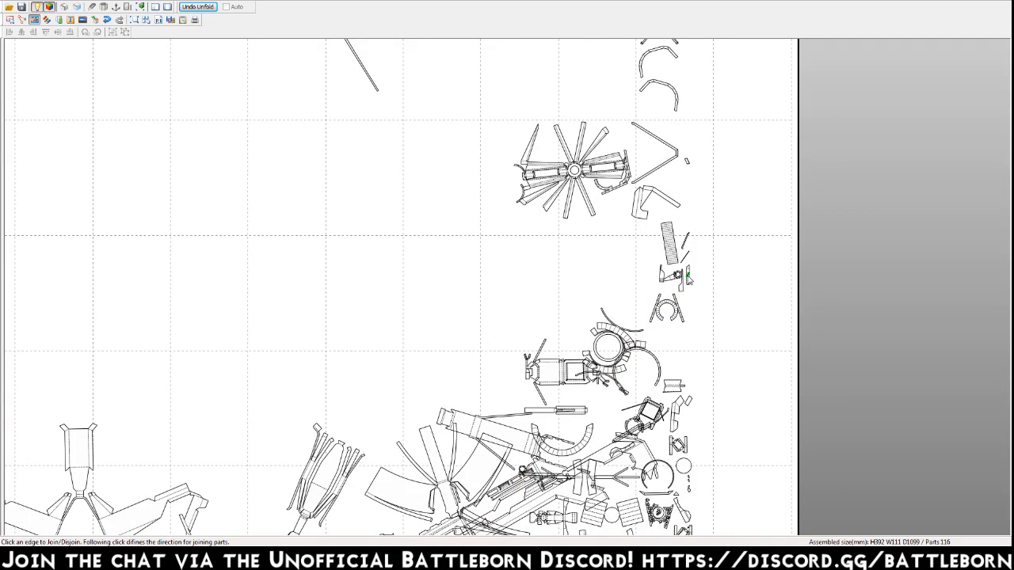
pyautogui.click(497, 501)
# Join the two diagonal slivers and the striped rectangle above the N-shaped gear part to their matching edges.
pyautogui.moveTo(667, 309); pyautogui.dragTo(680, 177, button='middle')
pyautogui.click(692, 126)
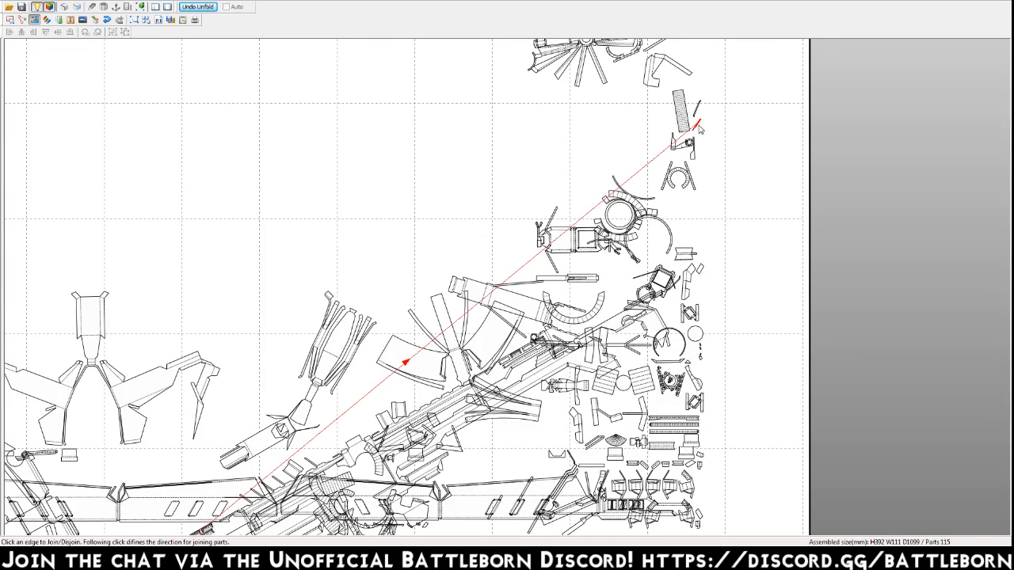
pyautogui.click(369, 420)
pyautogui.click(423, 308)
pyautogui.click(677, 115)
pyautogui.click(509, 307)
pyautogui.click(673, 139)
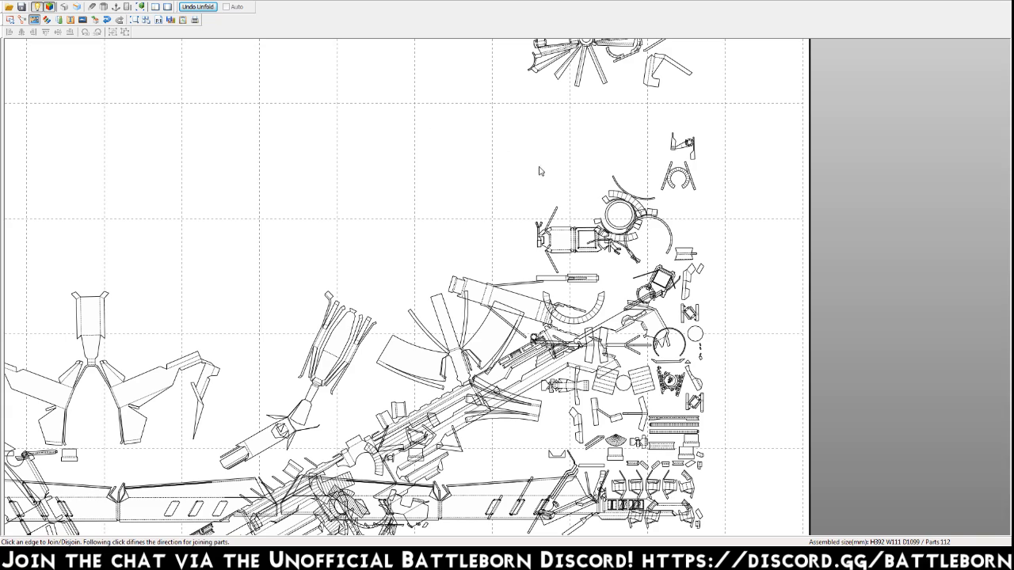
# Join the horseshoe-shaped part, the notched rectangle and the small slanted piece below it to their matching edges.
pyautogui.click(672, 185)
pyautogui.click(468, 378)
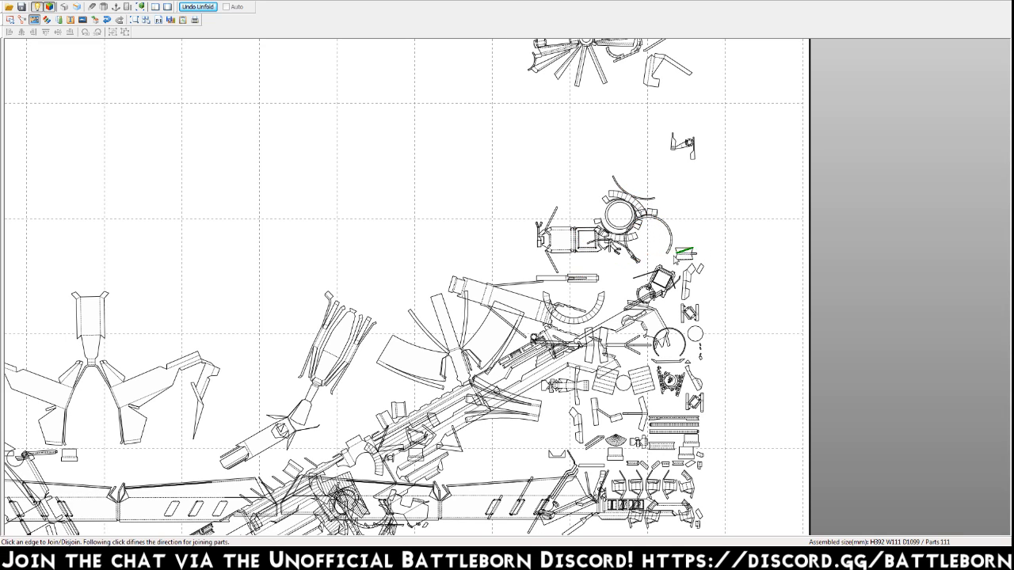
pyautogui.click(604, 272)
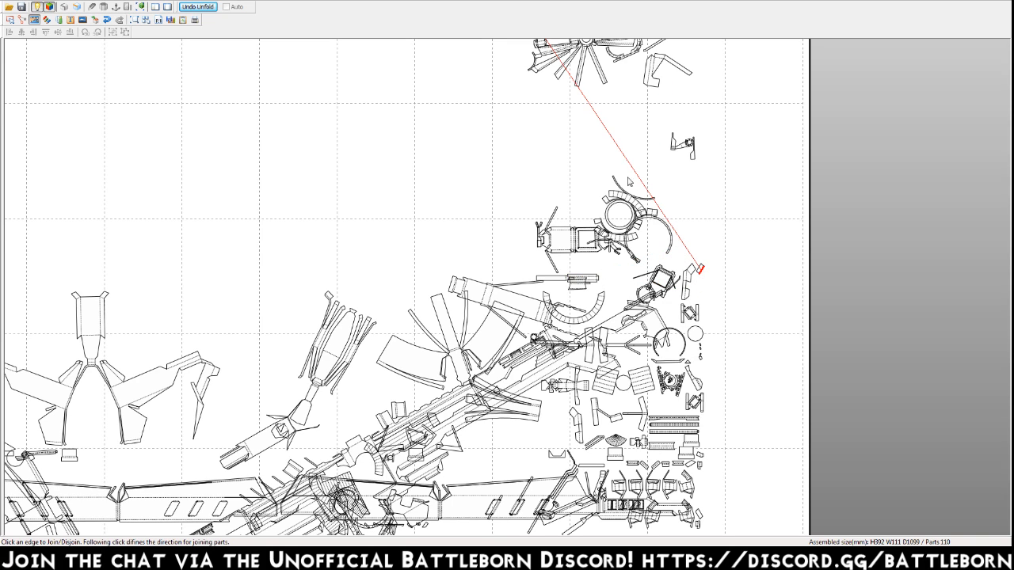
pyautogui.moveTo(565, 83); pyautogui.dragTo(579, 211, button='middle')
pyautogui.click(526, 121)
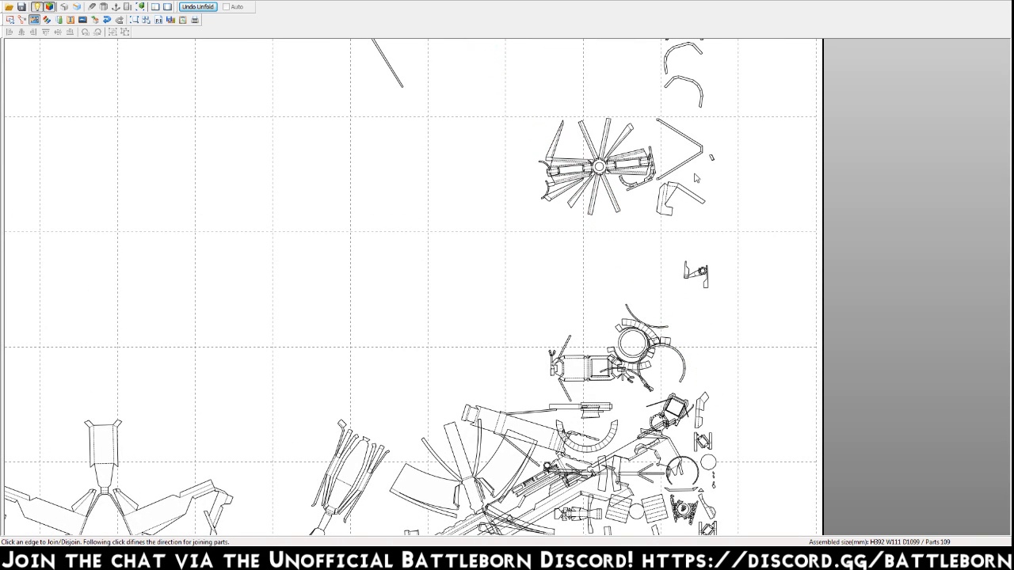
# Join the tiny piece, the V-shaped strip and the hook-shaped strip beside the radial spoked part to their matching edges.
pyautogui.click(448, 406)
pyautogui.click(695, 161)
pyautogui.moveTo(696, 161); pyautogui.dragTo(710, 295, button='middle')
pyautogui.click(590, 137)
pyautogui.click(713, 328)
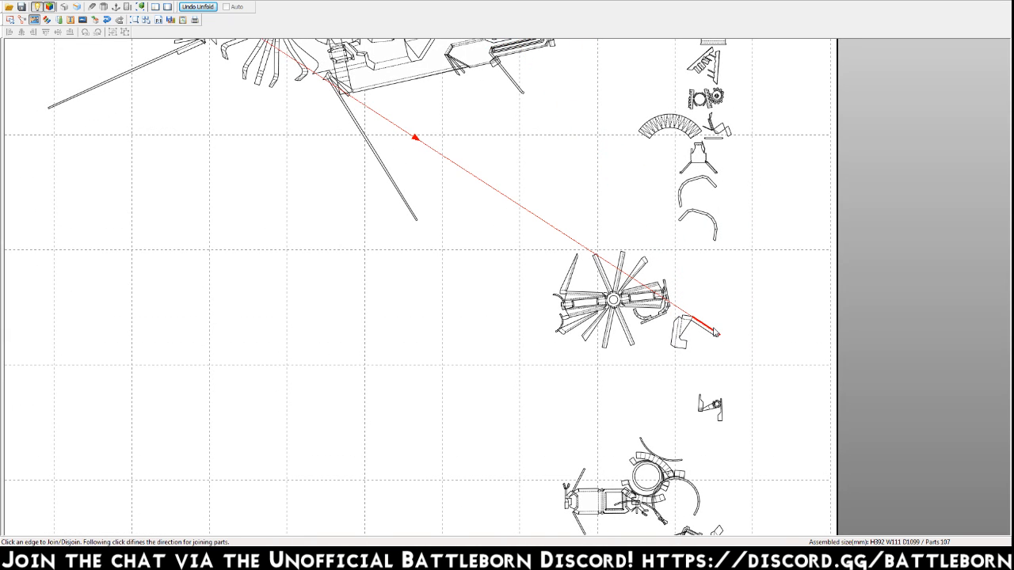
pyautogui.click(371, 99)
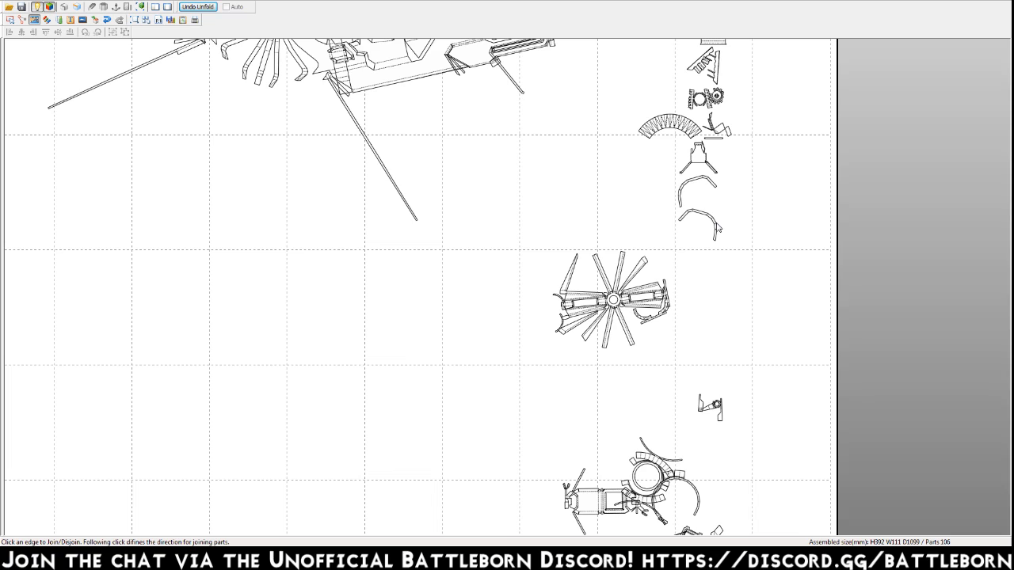
# Show the 3D model beside the pattern and check where the two curved strips above the radial part belong on the gun.
pyautogui.hotkey('ctrl', 'a')
pyautogui.click(609, 182)
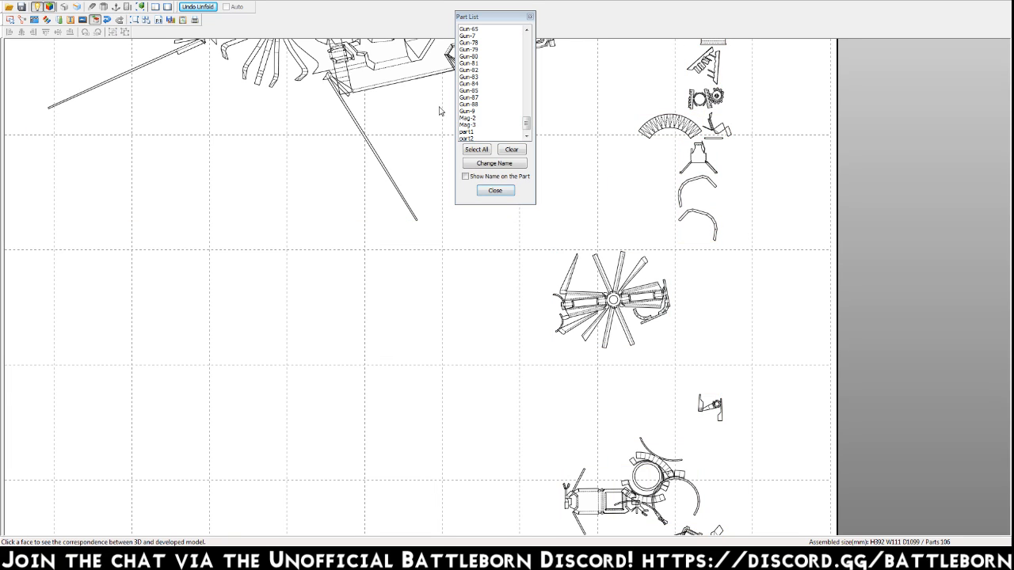
pyautogui.click(103, 0)
pyautogui.click(118, 100)
pyautogui.click(103, 2)
pyautogui.click(127, 88)
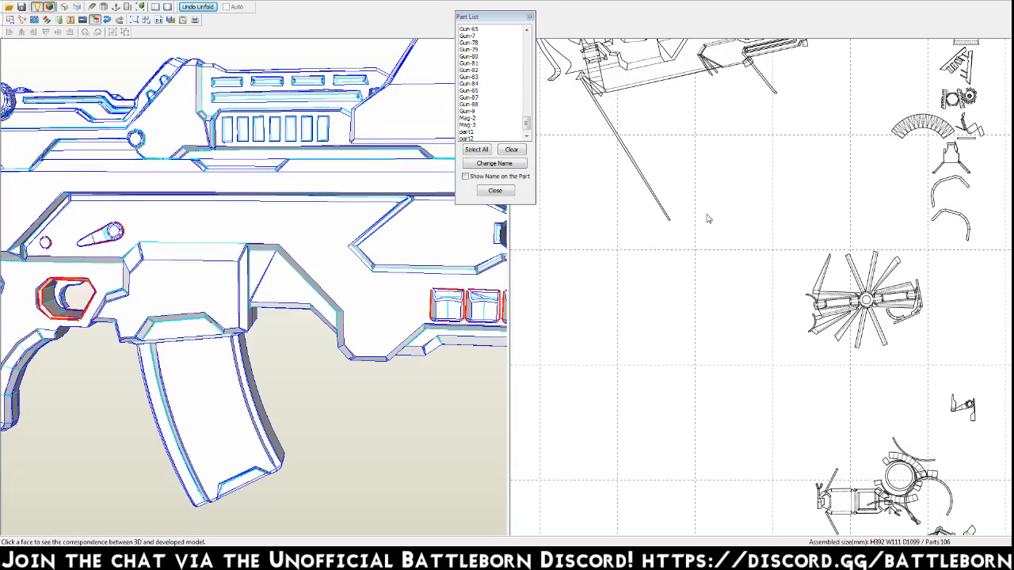
pyautogui.click(950, 216)
pyautogui.keyDown('shift'); pyautogui.click(935, 196); pyautogui.keyUp('shift')
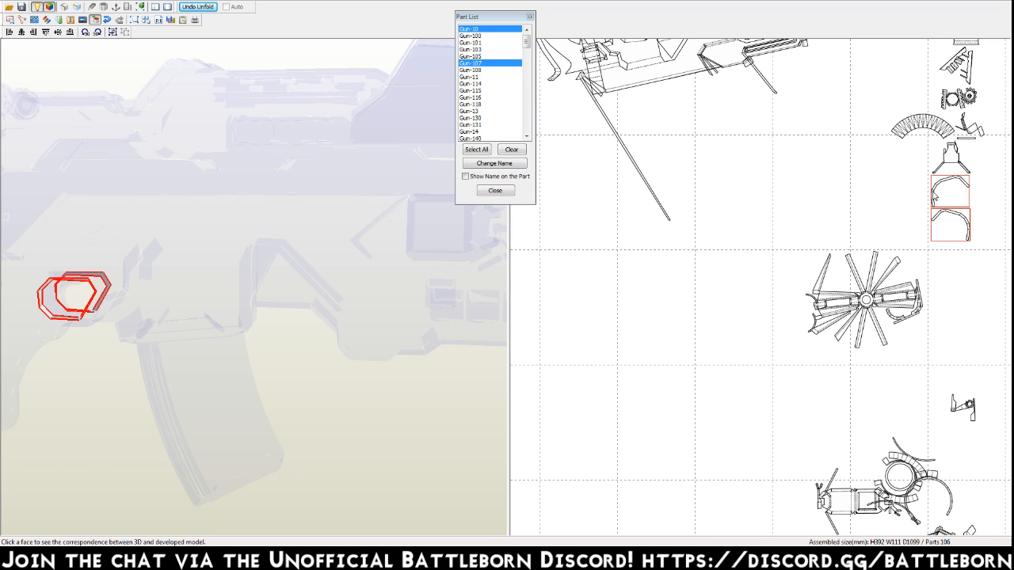
pyautogui.moveTo(178, 355); pyautogui.dragTo(148, 350, button='right')
pyautogui.scroll(-5, 148, 350)
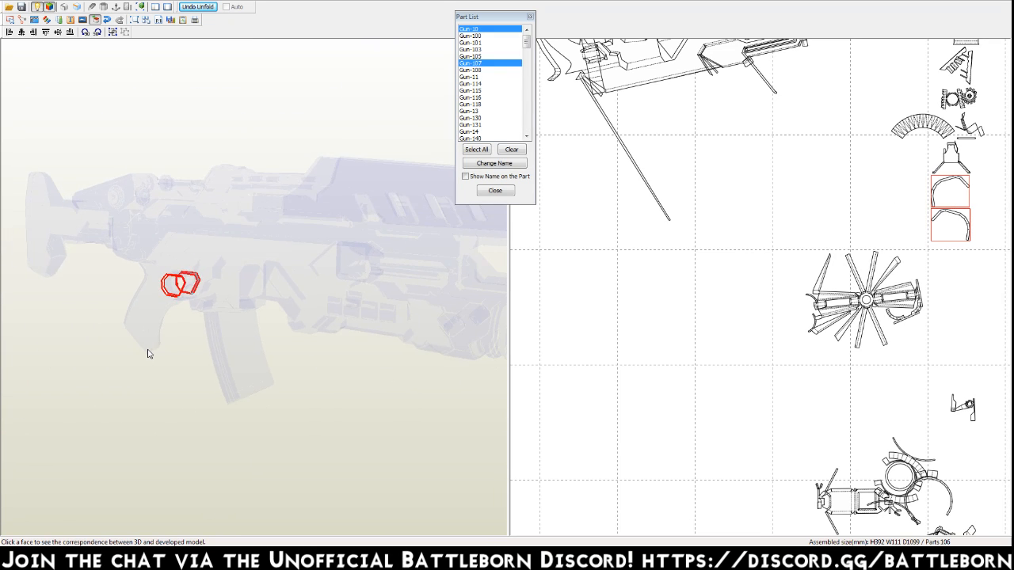
pyautogui.scroll(-1, 171, 324)
pyautogui.scroll(-1, 172, 329)
pyautogui.scroll(2, 850, 238)
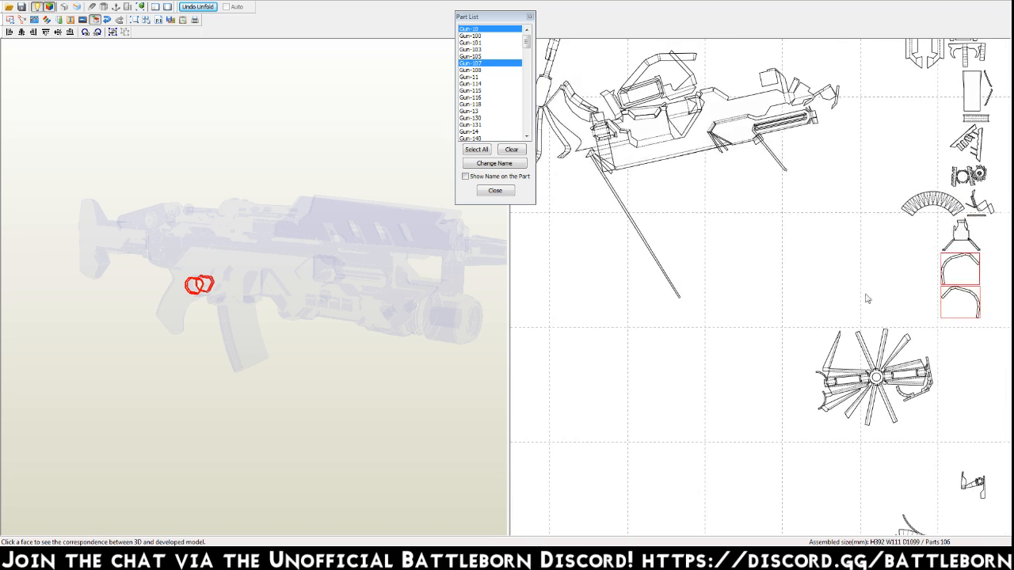
# Move the two curved strips off the page, beyond its upper-left corner.
pyautogui.scroll(2, 744, 288)
pyautogui.scroll(-5, 943, 351)
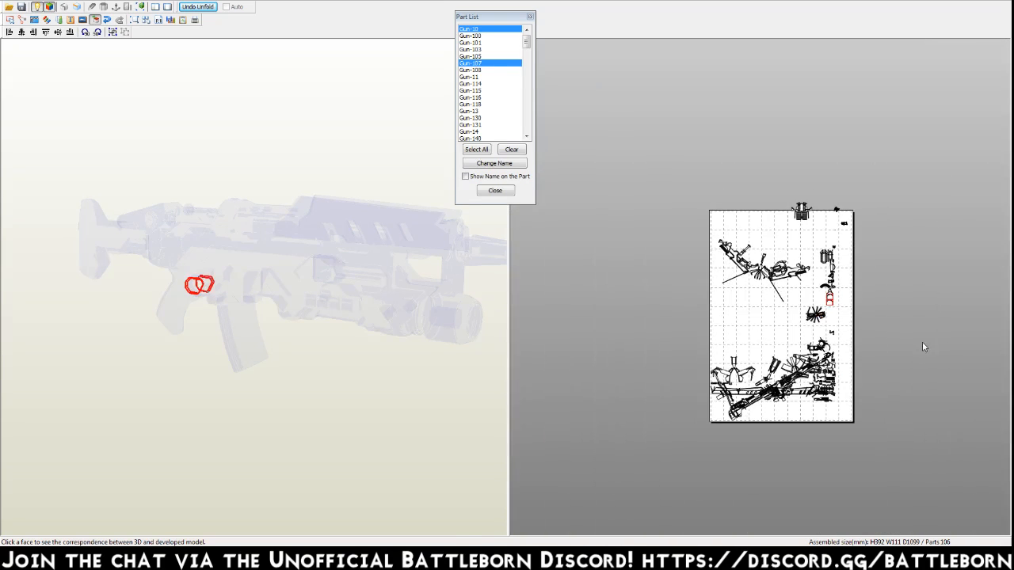
pyautogui.click(818, 300)
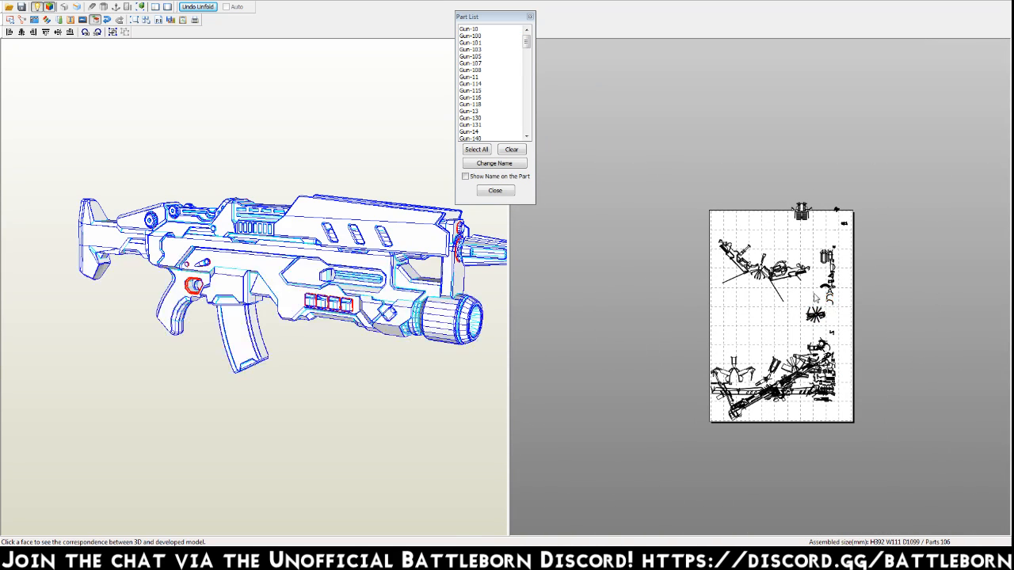
pyautogui.scroll(5, 739, 311)
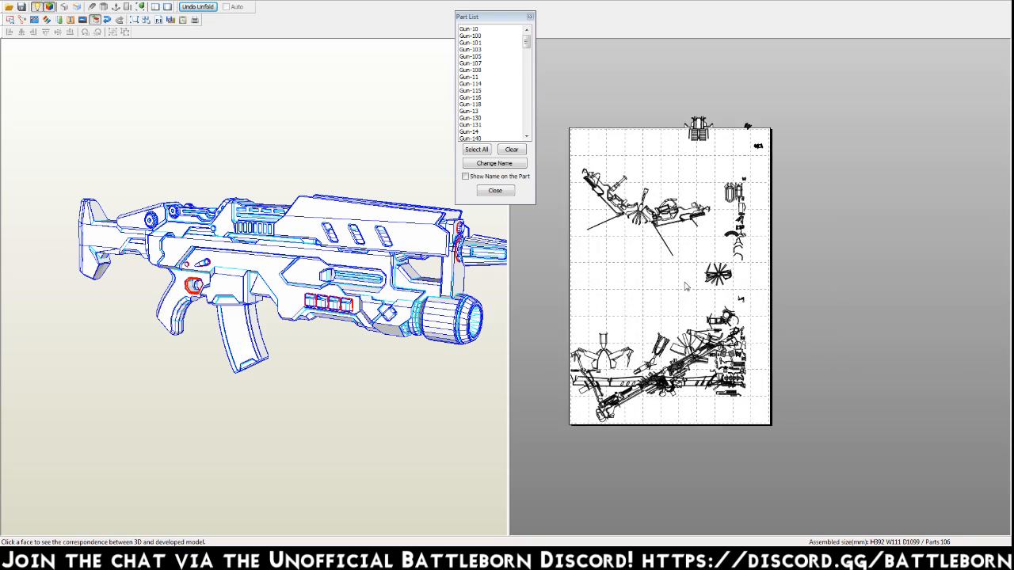
pyautogui.moveTo(731, 237); pyautogui.dragTo(907, 354, button='right')
pyautogui.moveTo(899, 349); pyautogui.dragTo(586, 117)
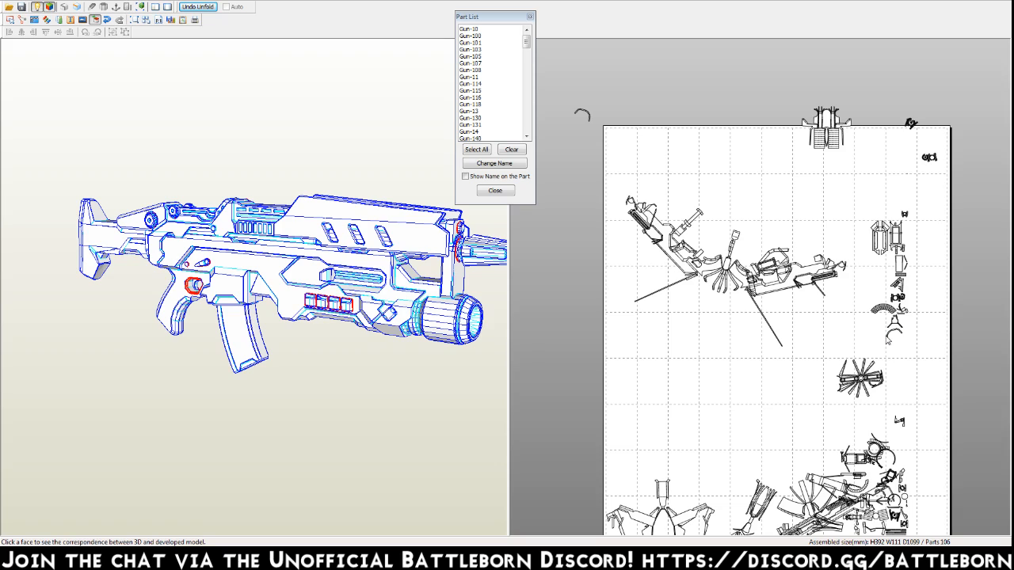
pyautogui.moveTo(888, 339); pyautogui.dragTo(583, 114)
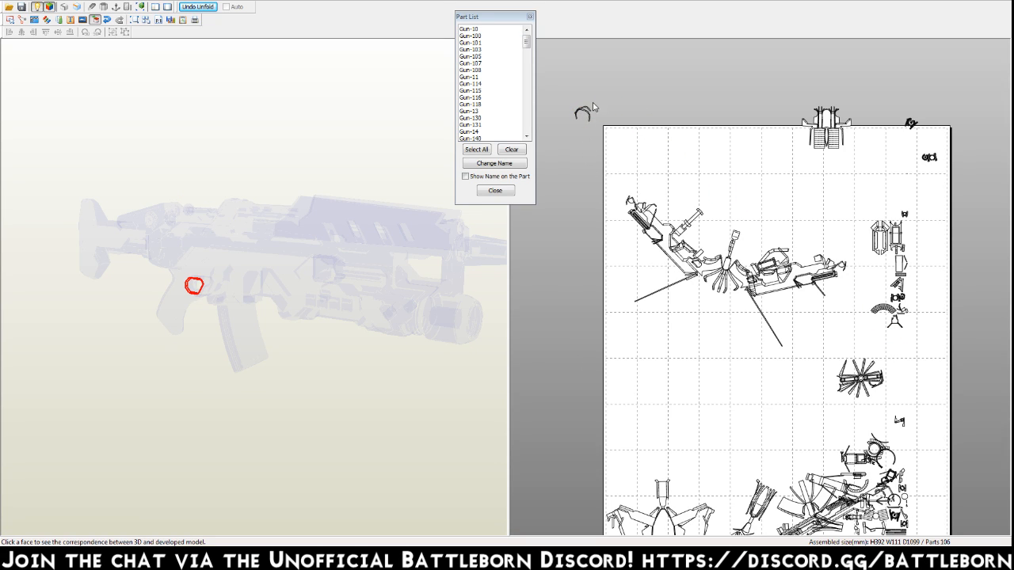
# Move the large striped part at the page's upper edge and the two small gear parts near the upper-right corner farther onto the page.
pyautogui.moveTo(841, 140); pyautogui.dragTo(849, 208)
pyautogui.moveTo(908, 125); pyautogui.dragTo(871, 194)
pyautogui.moveTo(929, 156); pyautogui.dragTo(896, 198)
pyautogui.moveTo(856, 327); pyautogui.dragTo(877, 97, button='middle')
pyautogui.moveTo(907, 210); pyautogui.dragTo(818, 302, button='middle')
# Return to edge joining with a wider pattern view, and join the thin strip and the two-legged part below the arched striped part.
pyautogui.scroll(6, 842, 294)
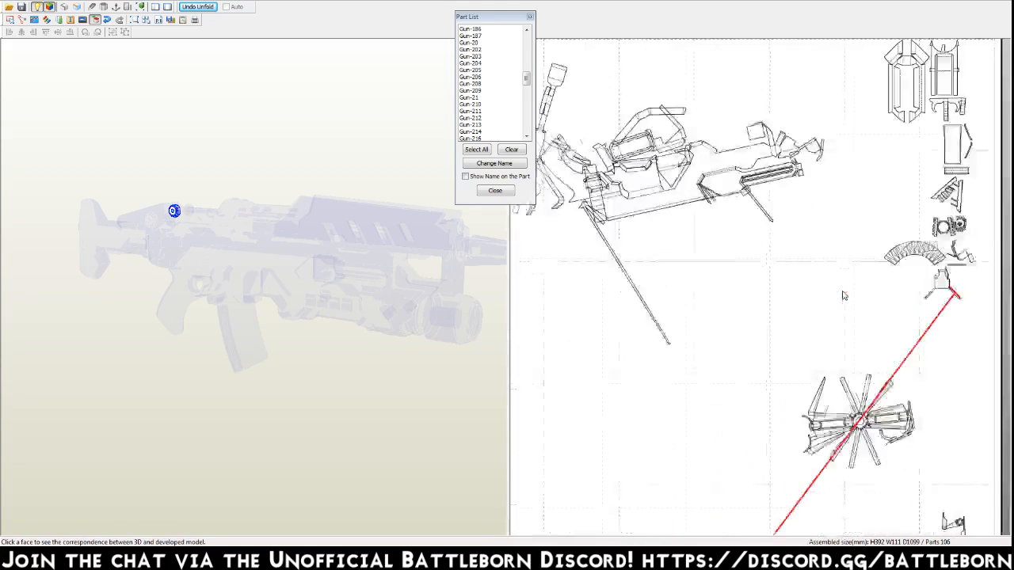
pyautogui.hotkey('ctrl', 'j')
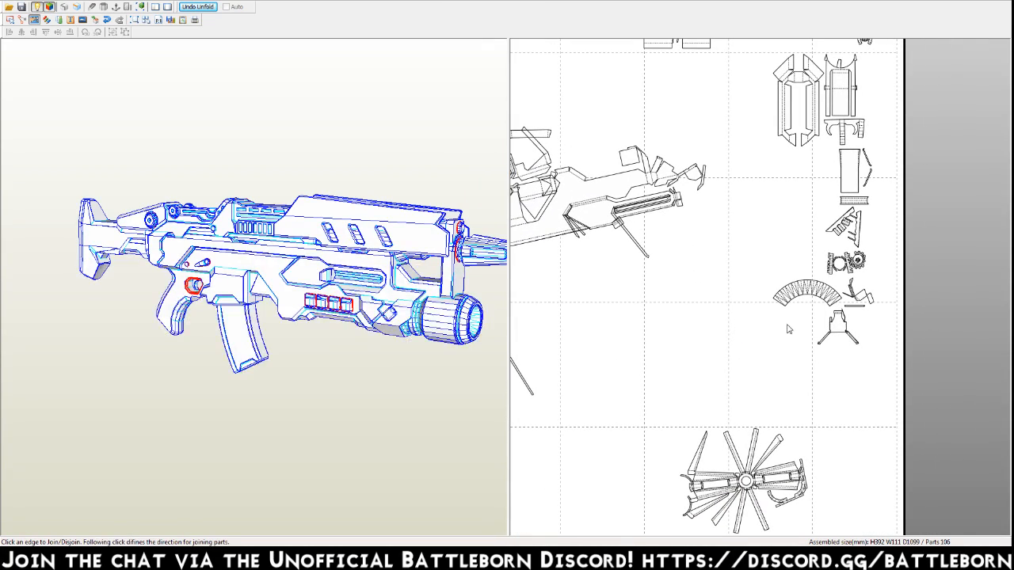
pyautogui.moveTo(509, 299); pyautogui.dragTo(67, 301)
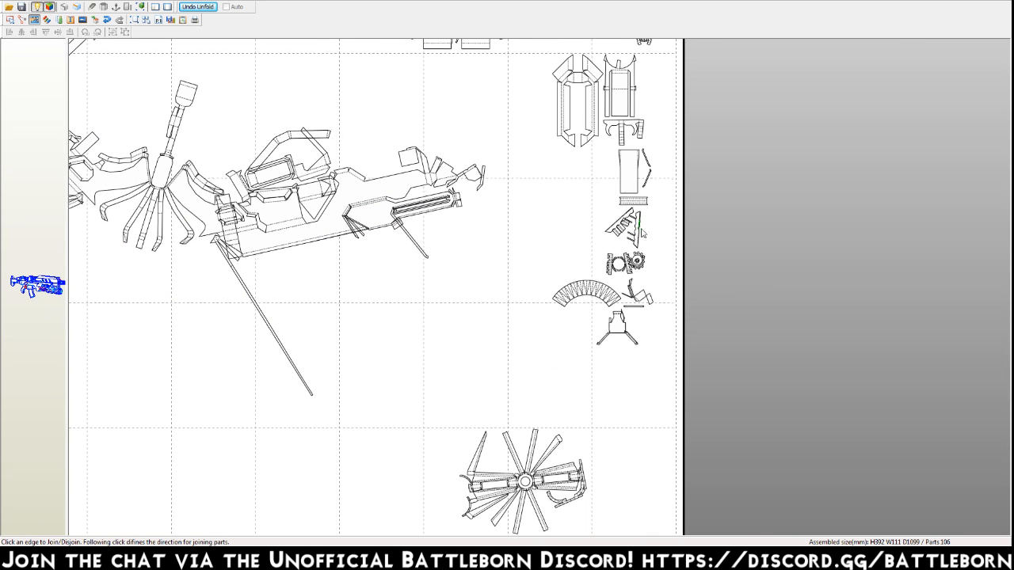
pyautogui.scroll(3, 650, 257)
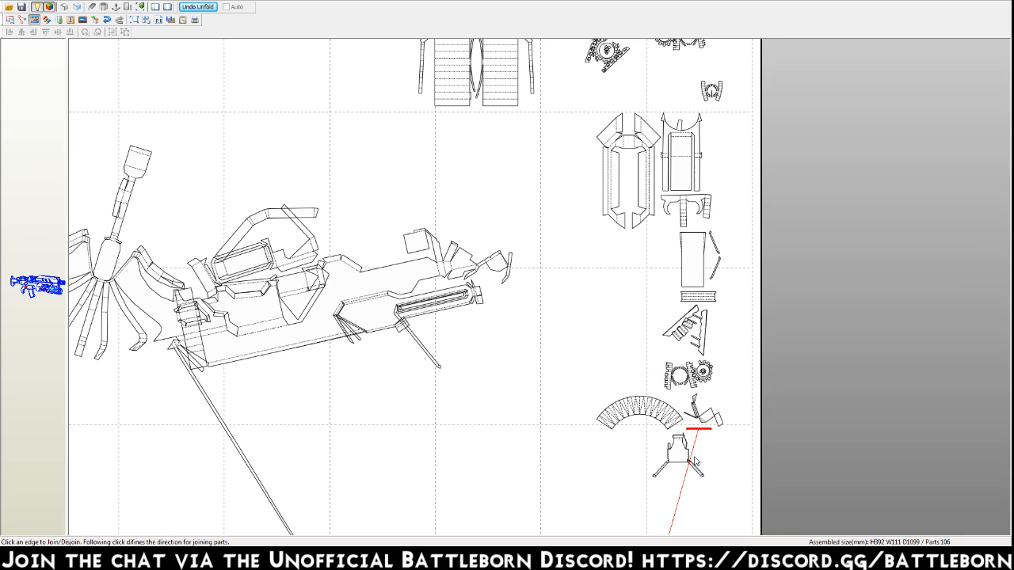
pyautogui.moveTo(695, 458); pyautogui.dragTo(735, 178, button='middle')
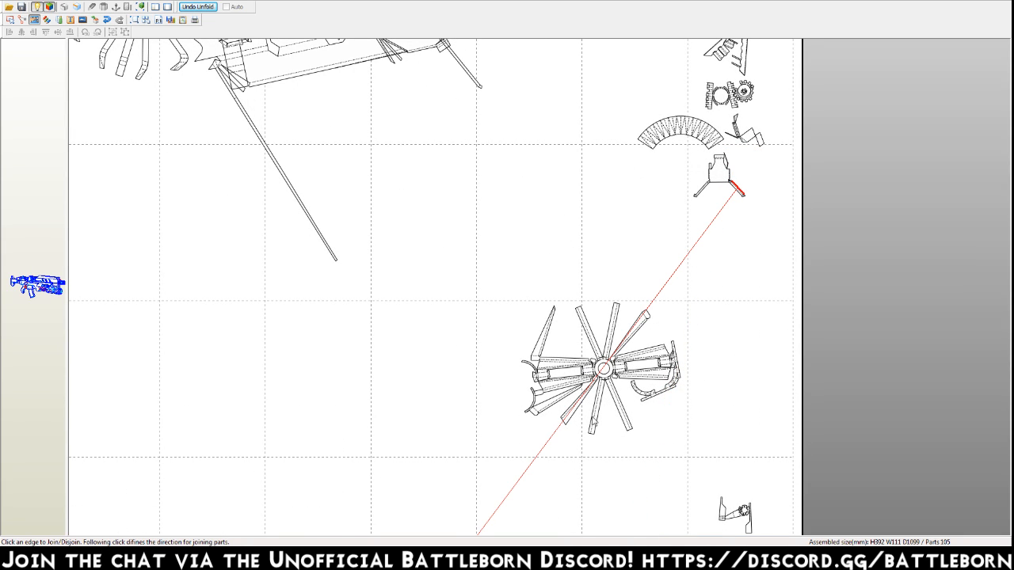
pyautogui.scroll(-5, 599, 416)
pyautogui.click(428, 406)
# Join the bent piece and the small slanted piece beside the arched striped part to their matching edges.
pyautogui.moveTo(642, 192); pyautogui.dragTo(572, 504, button='middle')
pyautogui.moveTo(654, 245); pyautogui.dragTo(652, 329, button='middle')
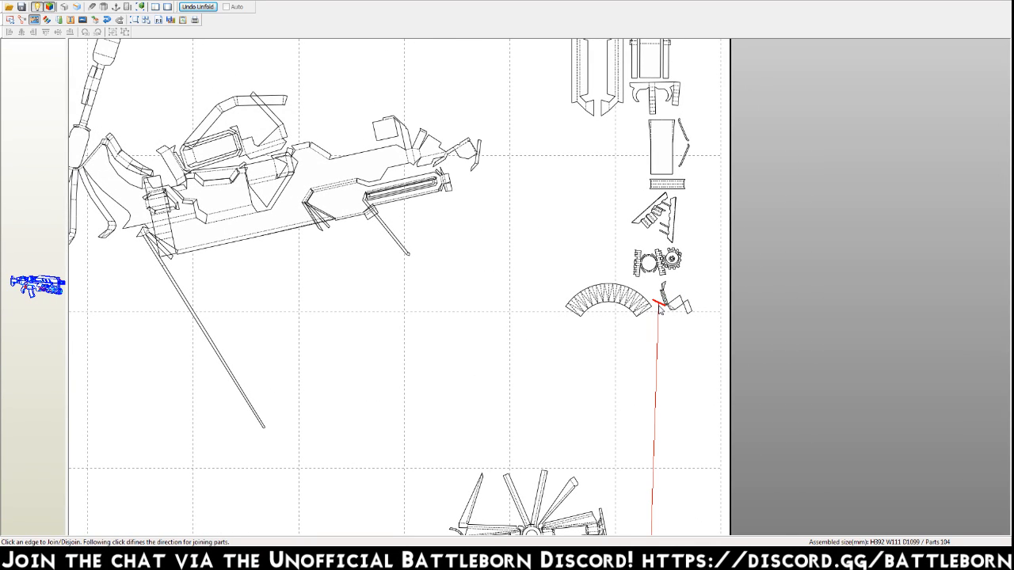
pyautogui.scroll(-5, 649, 419)
pyautogui.click(646, 254)
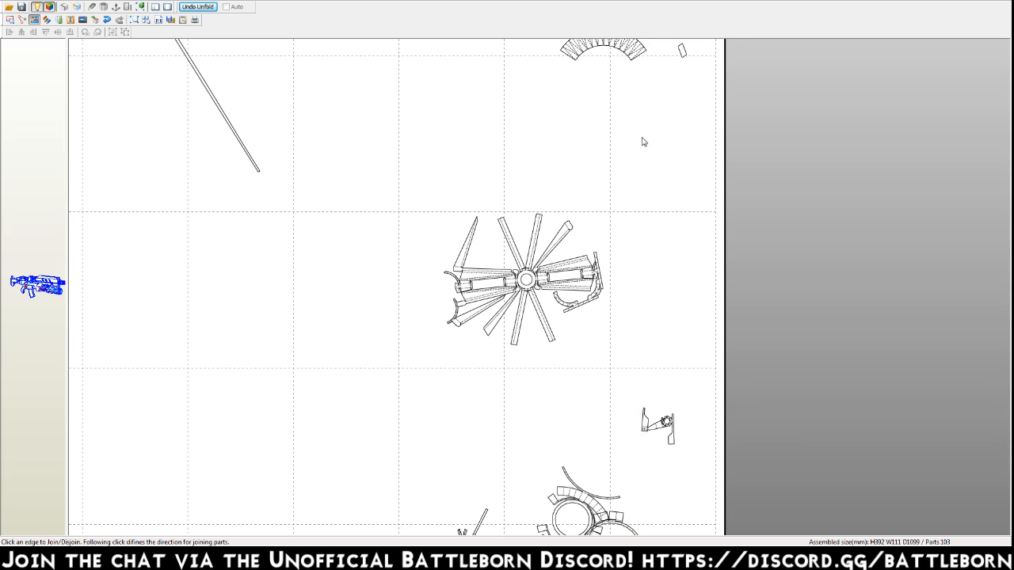
pyautogui.scroll(5, 640, 410)
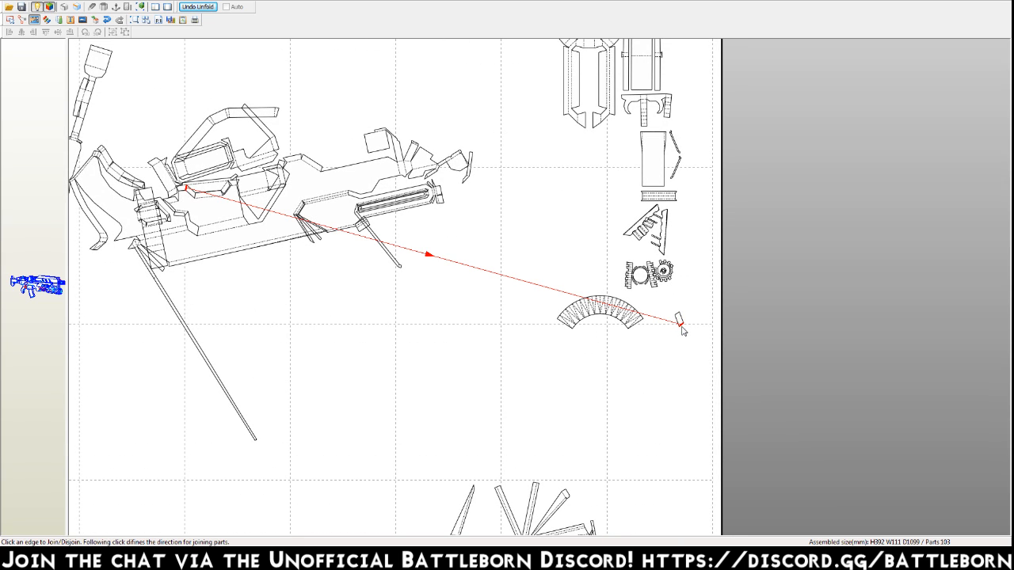
pyautogui.scroll(5, 444, 274)
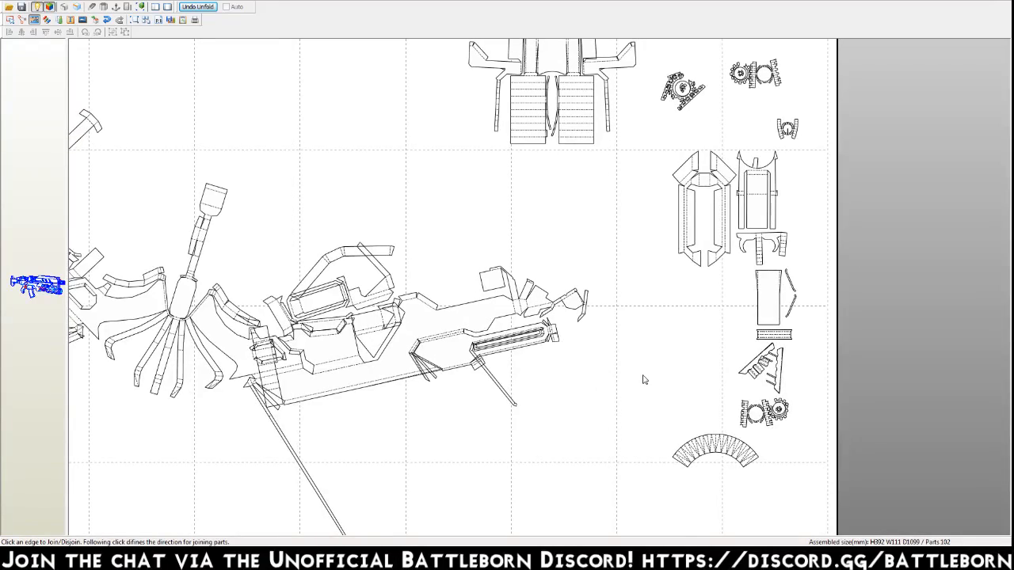
# Join the two slivers beside the tall plain rectangle to their matching edges.
pyautogui.moveTo(643, 376); pyautogui.dragTo(648, 308, button='middle')
pyautogui.moveTo(617, 418); pyautogui.dragTo(683, 118, button='middle')
pyautogui.click(383, 478)
pyautogui.moveTo(595, 224); pyautogui.dragTo(470, 525, button='middle')
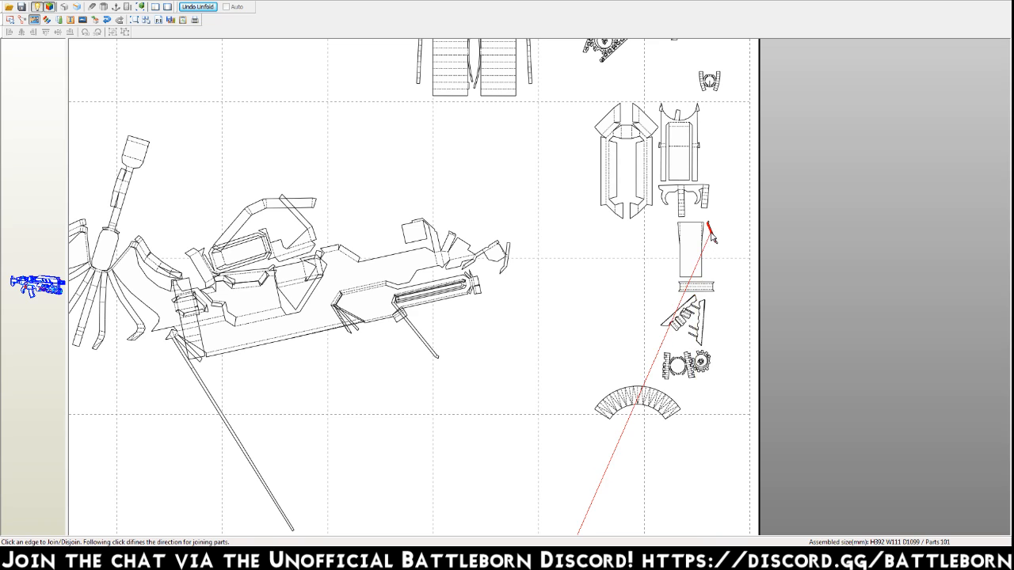
pyautogui.click(545, 521)
# Join the narrow striped bar and the toothed diagonal piece below the tall rectangle to their matching edges.
pyautogui.moveTo(545, 521); pyautogui.dragTo(536, 256, button='middle')
pyautogui.moveTo(597, 201); pyautogui.dragTo(494, 385, button='middle')
pyautogui.click(495, 388)
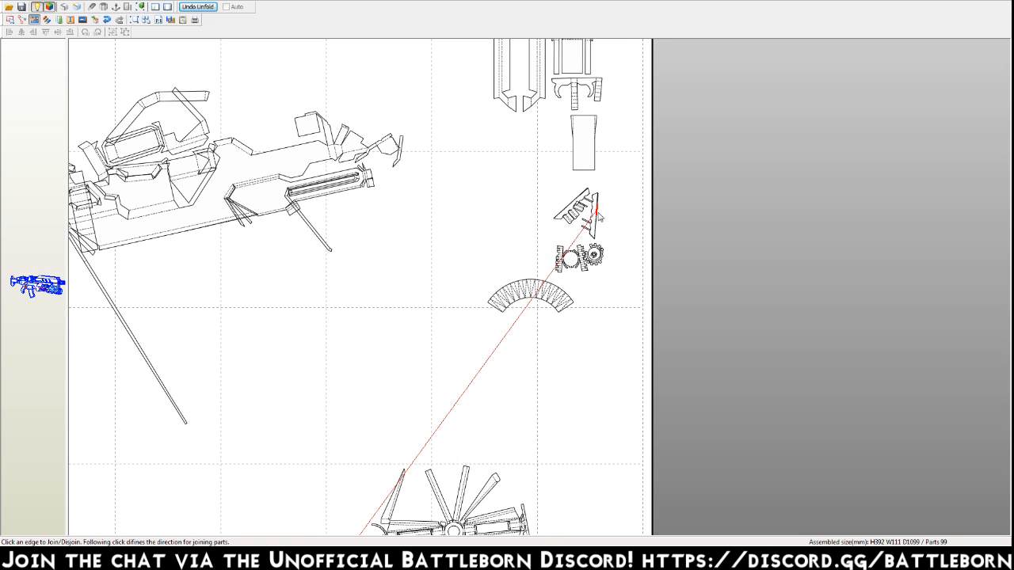
pyautogui.moveTo(362, 493); pyautogui.dragTo(371, 352, button='middle')
pyautogui.moveTo(271, 500); pyautogui.dragTo(333, 348, button='middle')
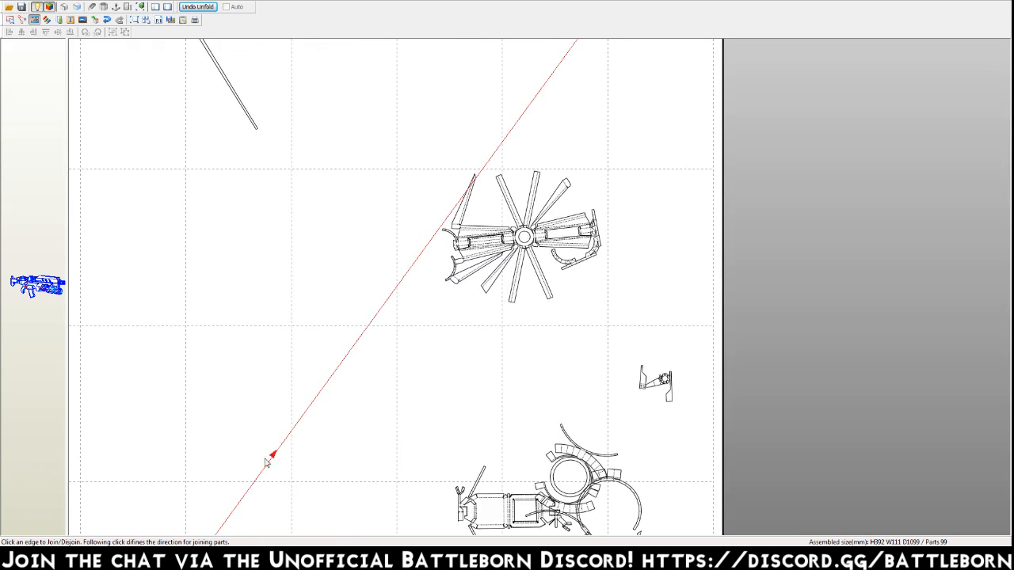
pyautogui.click(259, 473)
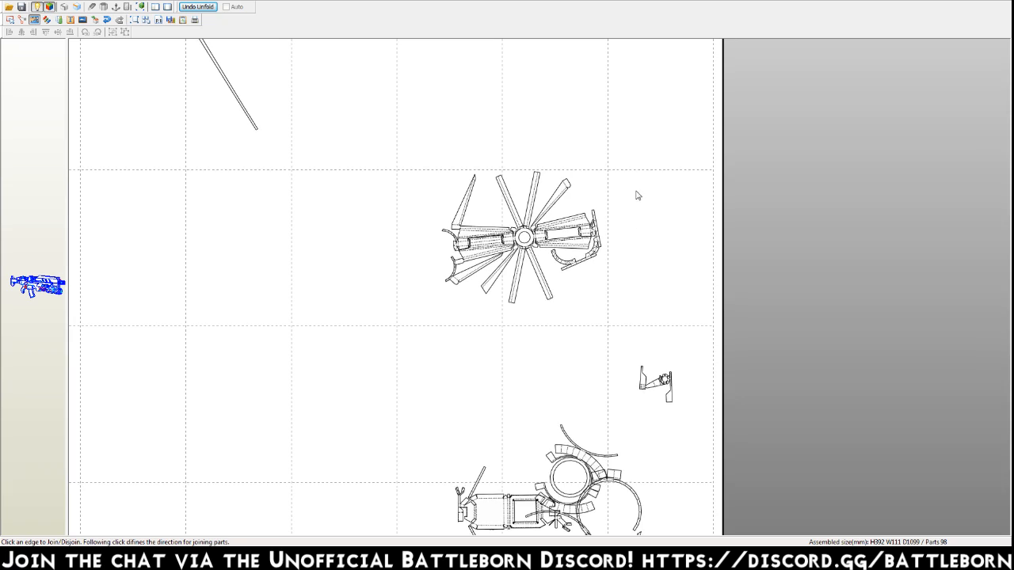
# Join the tall plain rectangle to its matching edge.
pyautogui.moveTo(636, 191); pyautogui.dragTo(663, 413, button='middle')
pyautogui.moveTo(662, 276); pyautogui.dragTo(648, 386, button='middle')
pyautogui.moveTo(649, 139); pyautogui.dragTo(638, 243, button='middle')
pyautogui.click(649, 275)
pyautogui.scroll(-2, 641, 344)
pyautogui.moveTo(593, 396); pyautogui.dragTo(686, 182, button='middle')
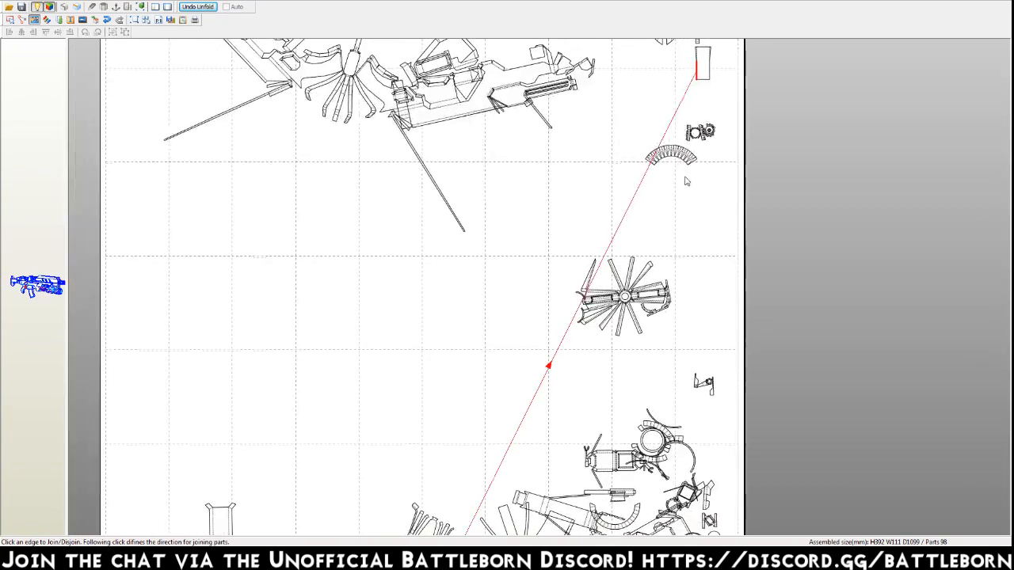
pyautogui.click(542, 387)
# Join the framed rectangular part and the elongated hexagonal part beside it to their matching edges.
pyautogui.moveTo(592, 125); pyautogui.dragTo(574, 265, button='middle')
pyautogui.click(676, 165)
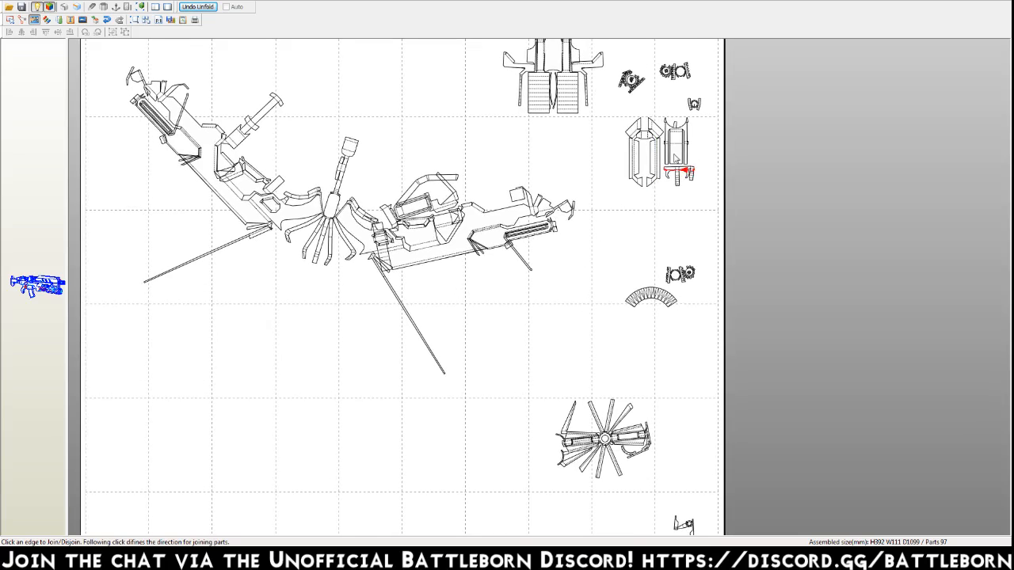
pyautogui.click(534, 485)
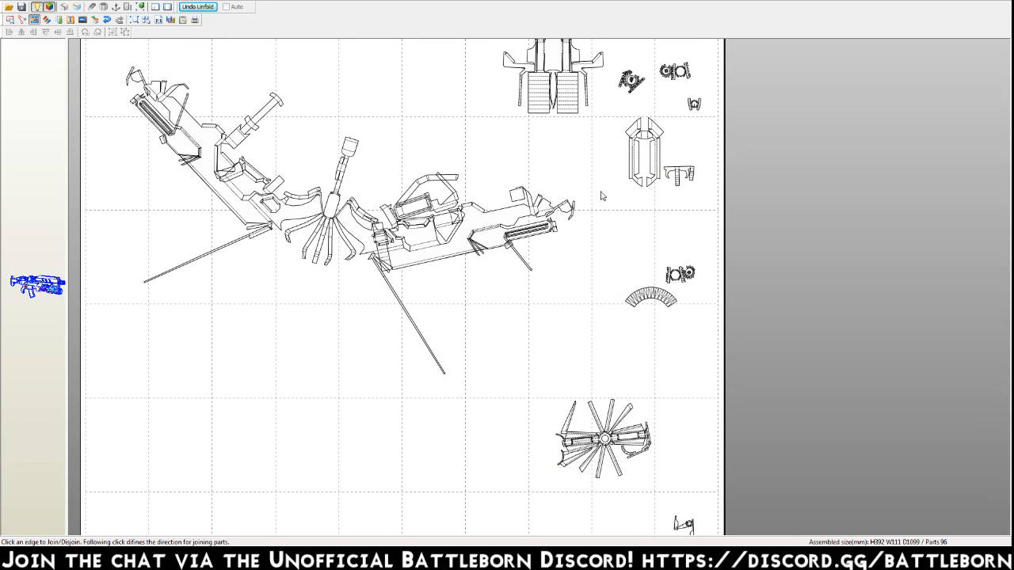
pyautogui.click(664, 161)
pyautogui.click(658, 133)
pyautogui.scroll(3, 661, 159)
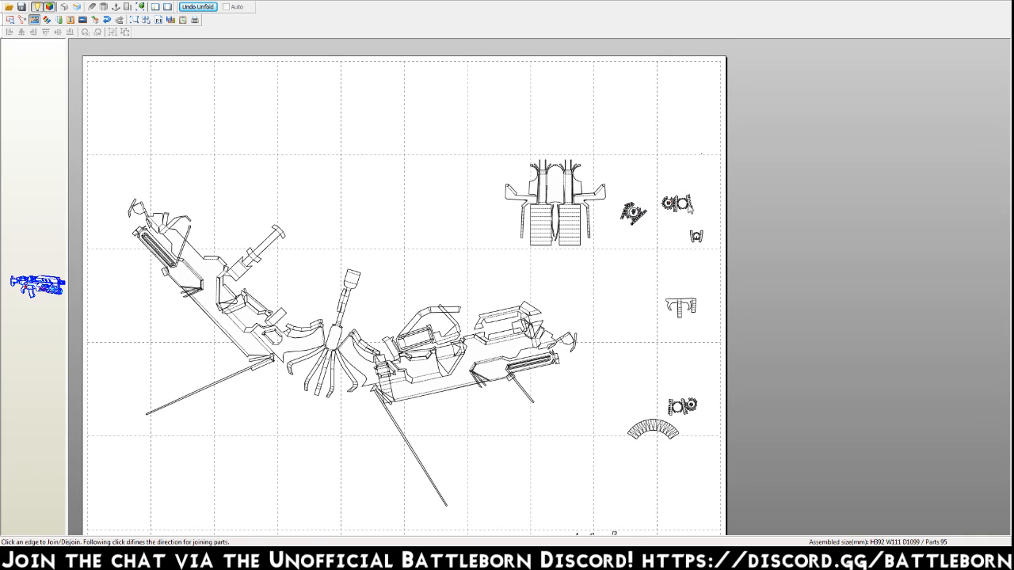
# Join the twin-column striped part near the top of the page to its matching edge.
pyautogui.click(583, 189)
pyautogui.click(578, 187)
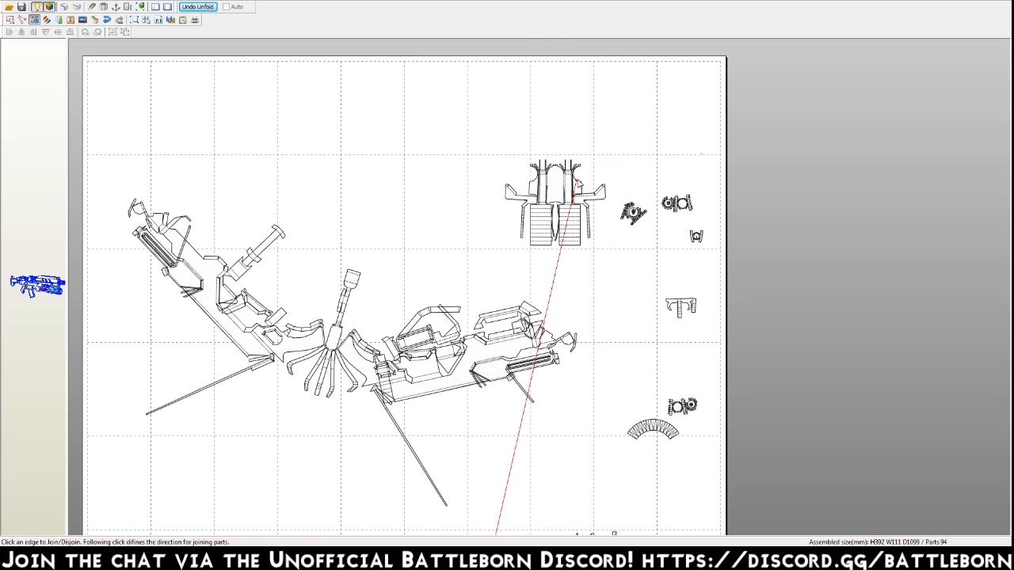
pyautogui.click(578, 185)
pyautogui.scroll(-7, 643, 336)
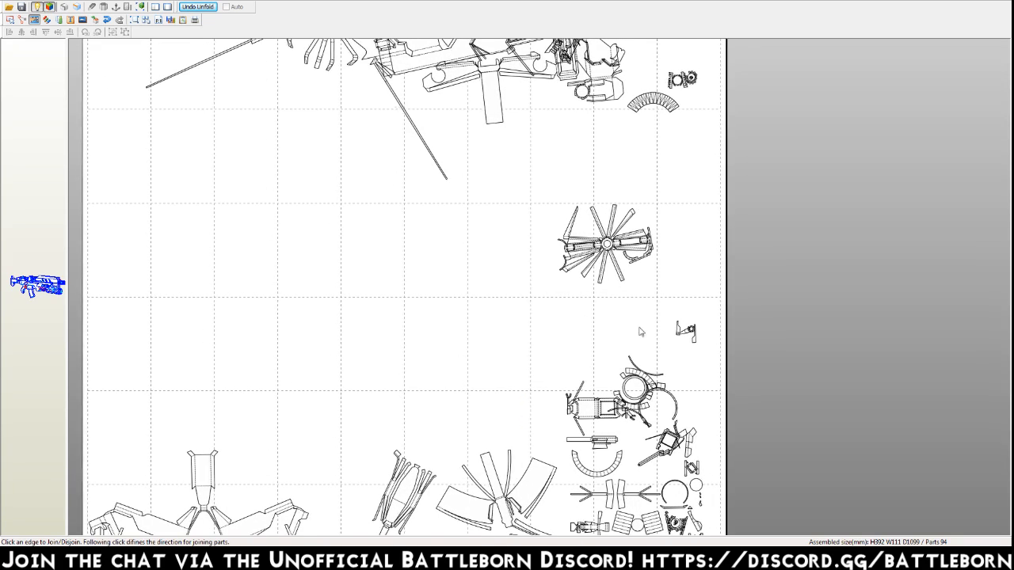
pyautogui.scroll(-4, 643, 337)
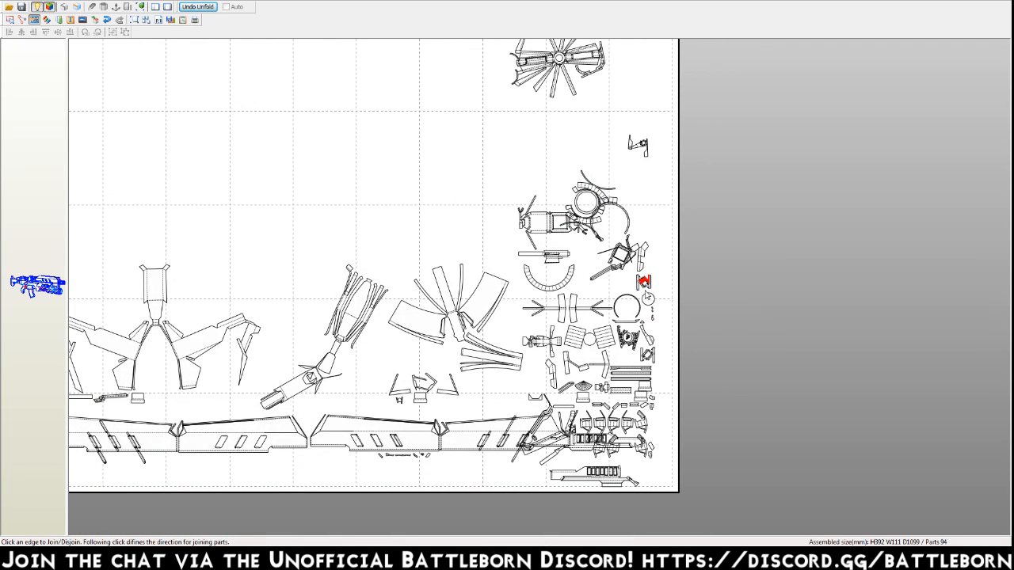
# Move the two long slotted panels from the bottom of the page into the empty area above the winged part.
pyautogui.press('Escape')
pyautogui.moveTo(406, 432); pyautogui.dragTo(223, 156)
pyautogui.moveTo(227, 436); pyautogui.dragTo(308, 67)
pyautogui.click(276, 476)
pyautogui.moveTo(270, 447); pyautogui.dragTo(349, 124)
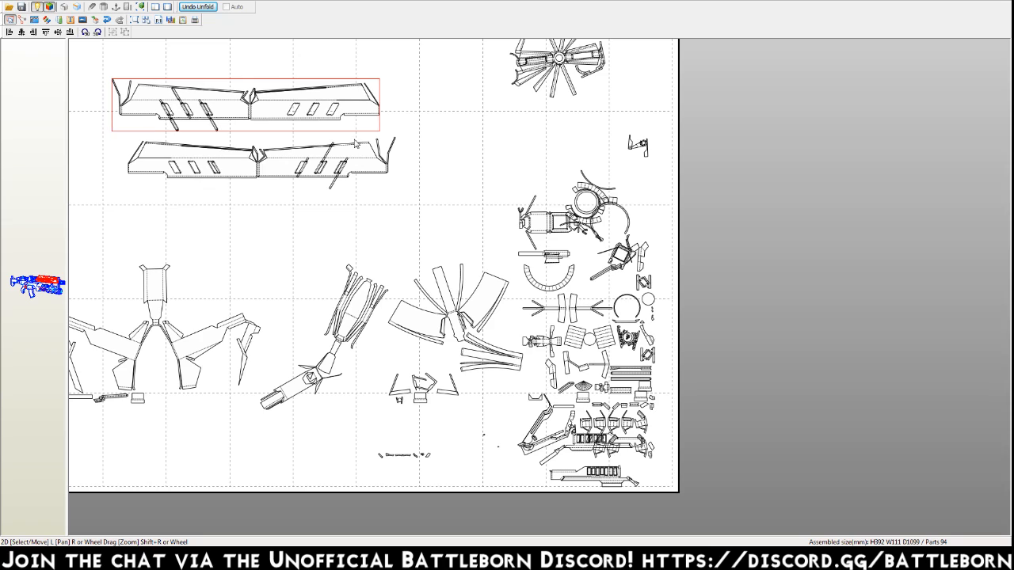
# Return to edge joining and attach the two tiny slivers to the slots of the lower long panel.
pyautogui.hotkey('ctrl', 'j')
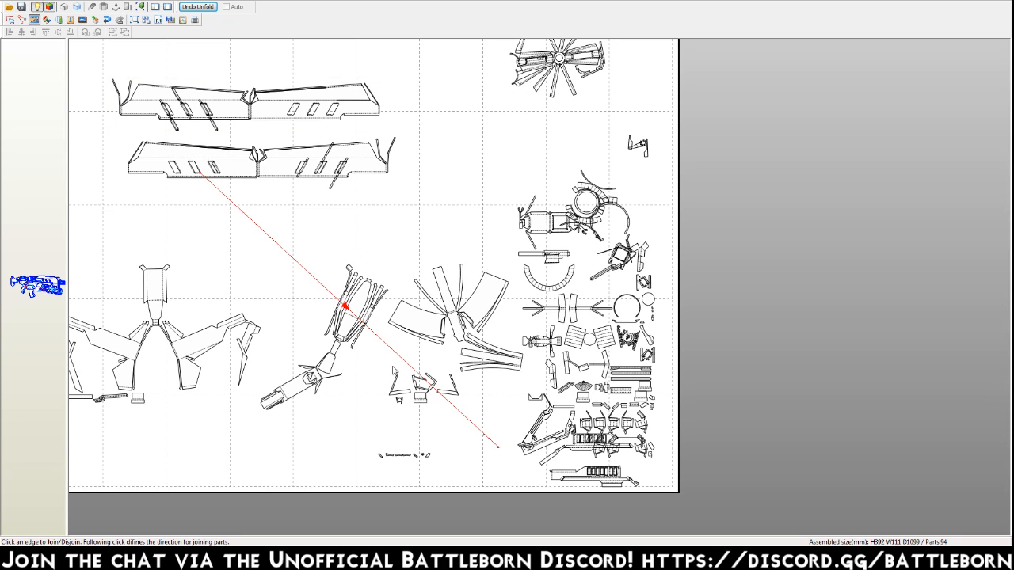
pyautogui.click(328, 287)
pyautogui.click(485, 436)
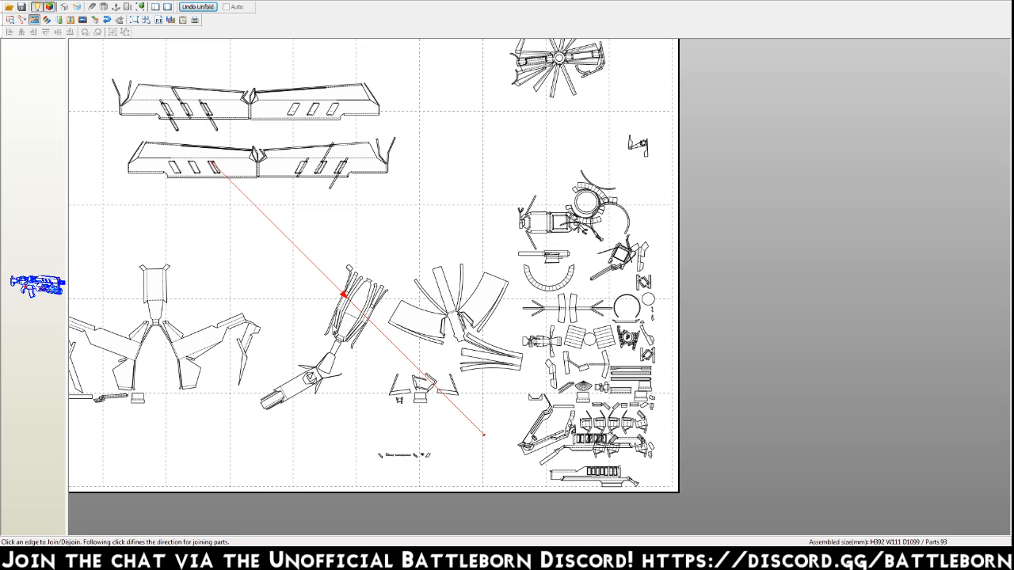
pyautogui.click(327, 289)
# Join the three small slivers at the right end of the bottom row to their matching edges.
pyautogui.click(431, 456)
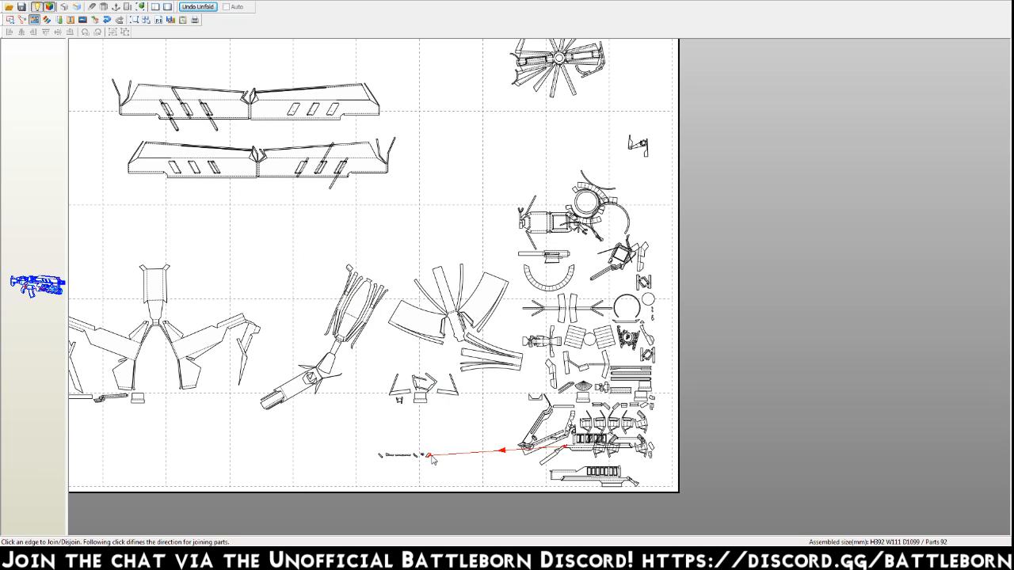
pyautogui.click(558, 459)
pyautogui.click(424, 457)
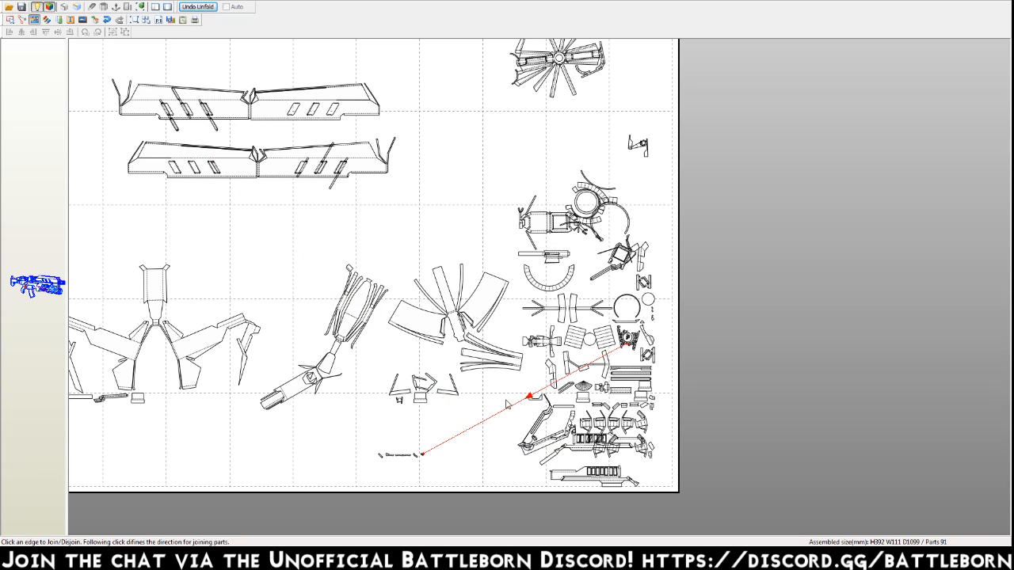
pyautogui.click(547, 385)
pyautogui.click(418, 457)
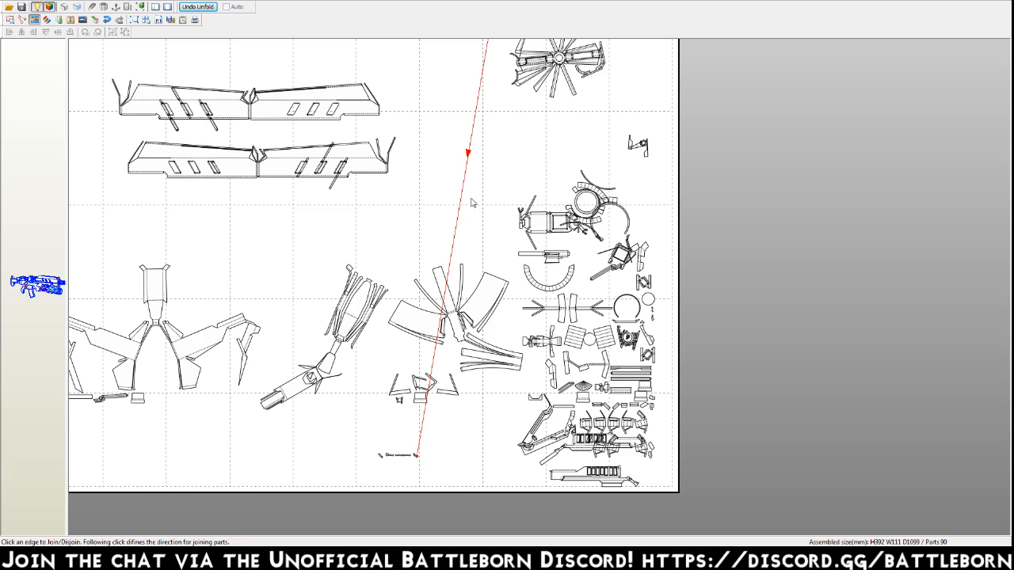
pyautogui.click(476, 148)
# Join the remaining thin slivers of the bottom row to their matching edges.
pyautogui.click(406, 457)
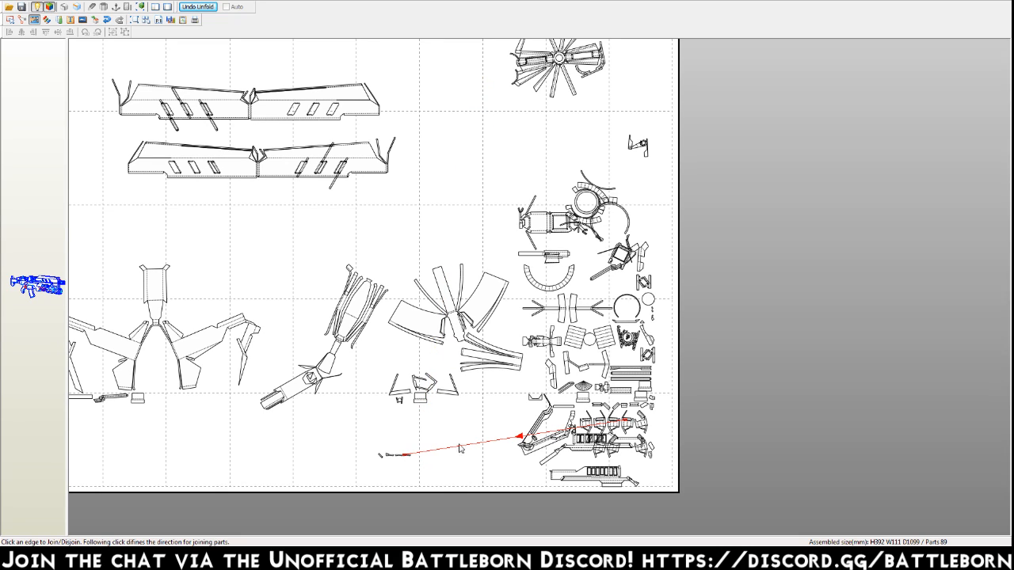
pyautogui.click(535, 433)
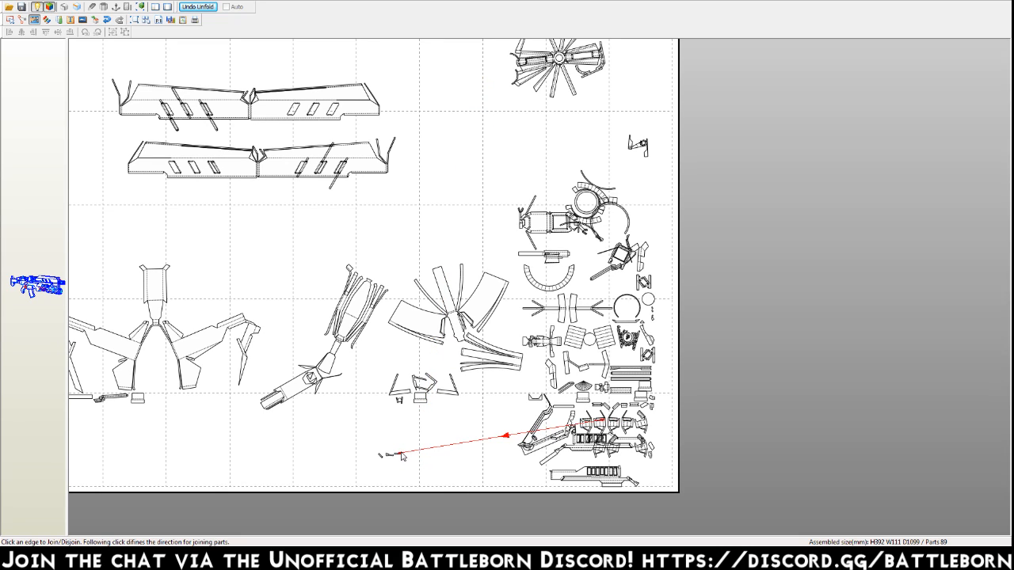
pyautogui.click(523, 435)
pyautogui.click(393, 456)
pyautogui.click(507, 440)
pyautogui.click(381, 456)
pyautogui.click(454, 447)
# Join the angular pieces and the small trapezoid below the fanned part to their matching edges.
pyautogui.click(404, 394)
pyautogui.click(259, 341)
pyautogui.click(447, 395)
pyautogui.click(228, 364)
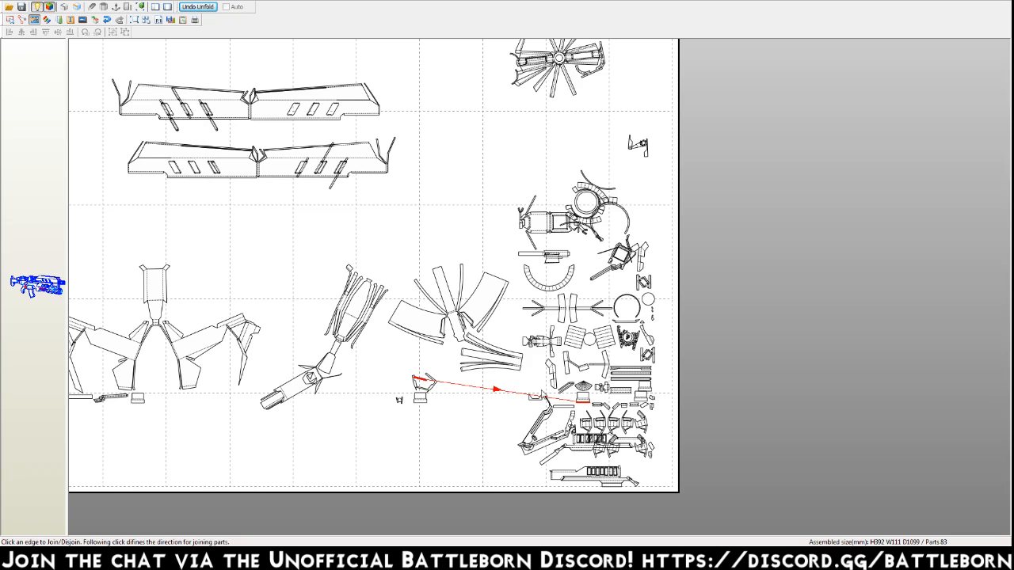
pyautogui.click(557, 397)
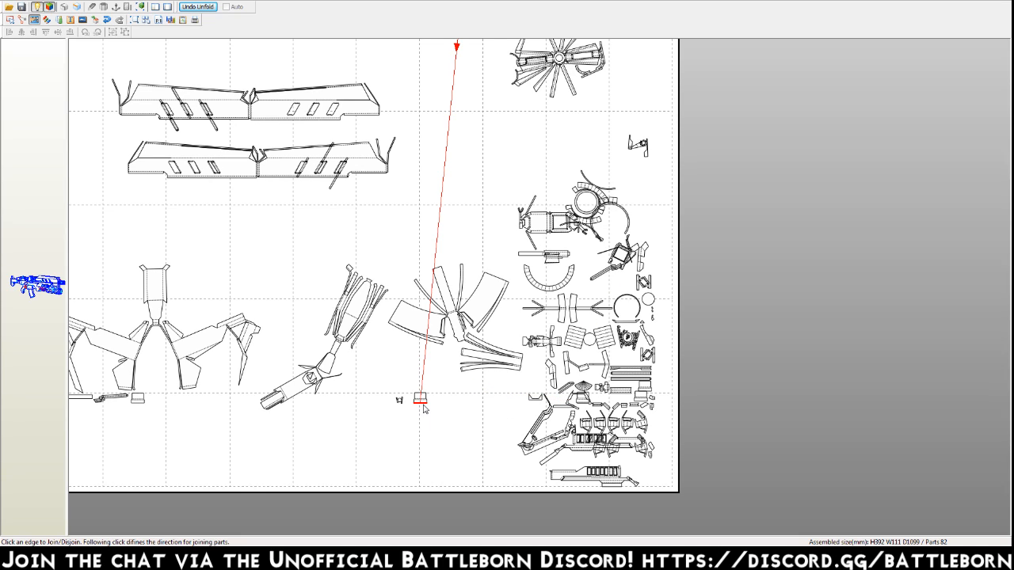
pyautogui.click(458, 72)
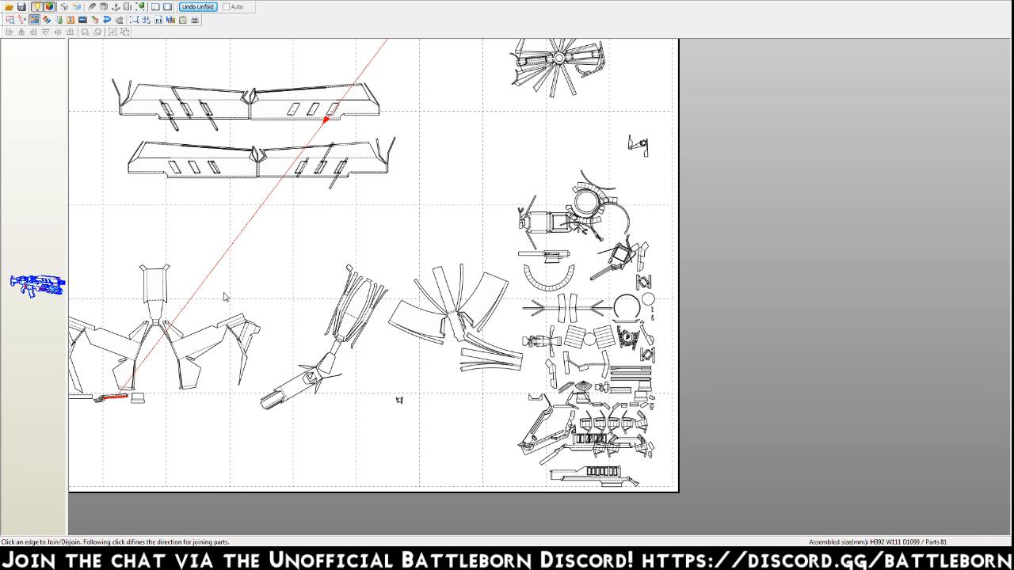
# Join the jagged thin strip and the small trapezoid beneath the winged part to their matching edges.
pyautogui.click(375, 90)
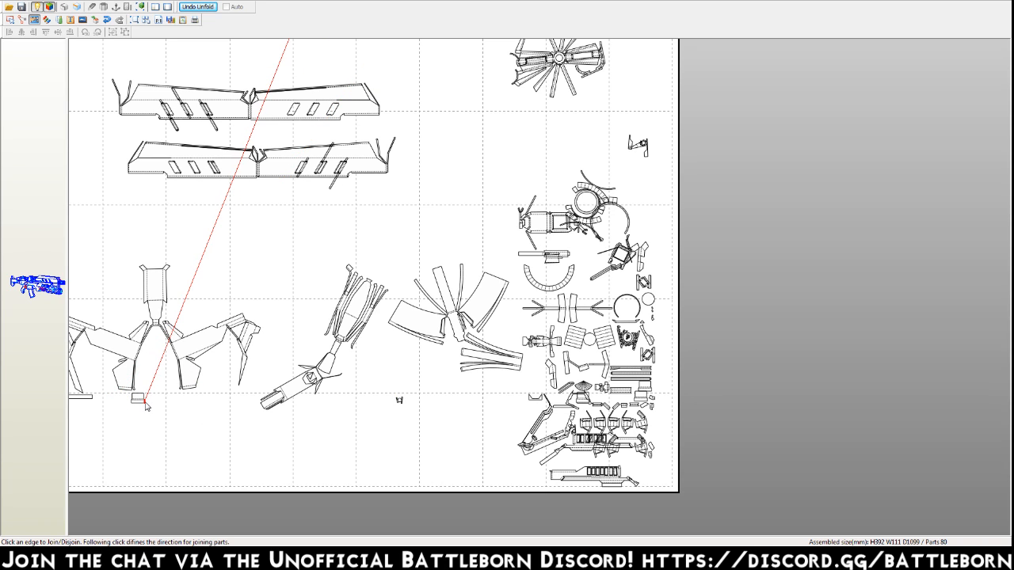
pyautogui.moveTo(295, 43); pyautogui.dragTo(315, 161, button='middle')
pyautogui.click(333, 90)
# Join the angled piece to the thin bar under the winged part, and move the bar into clear space below.
pyautogui.moveTo(392, 346); pyautogui.dragTo(479, 178, button='middle')
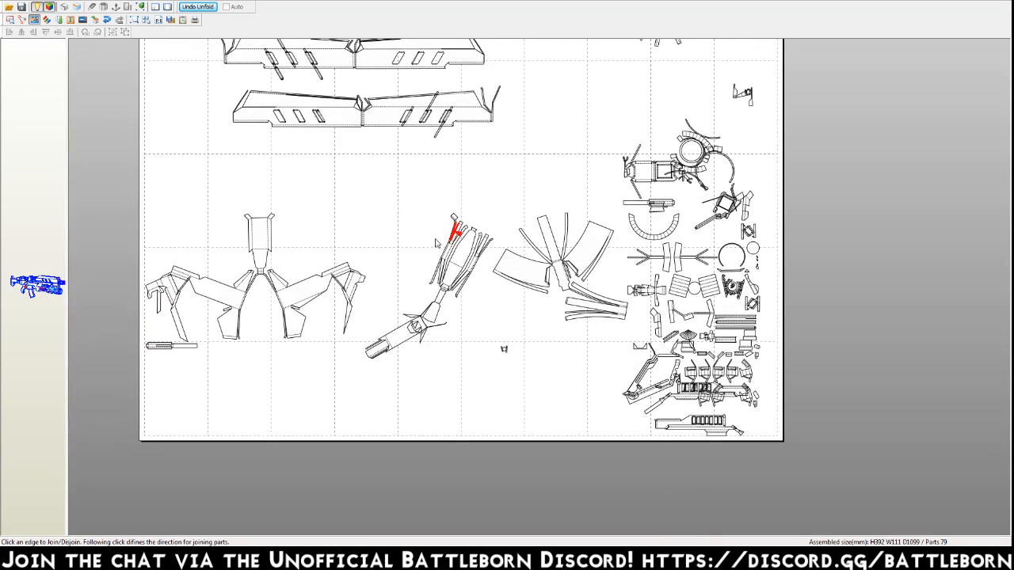
pyautogui.click(165, 347)
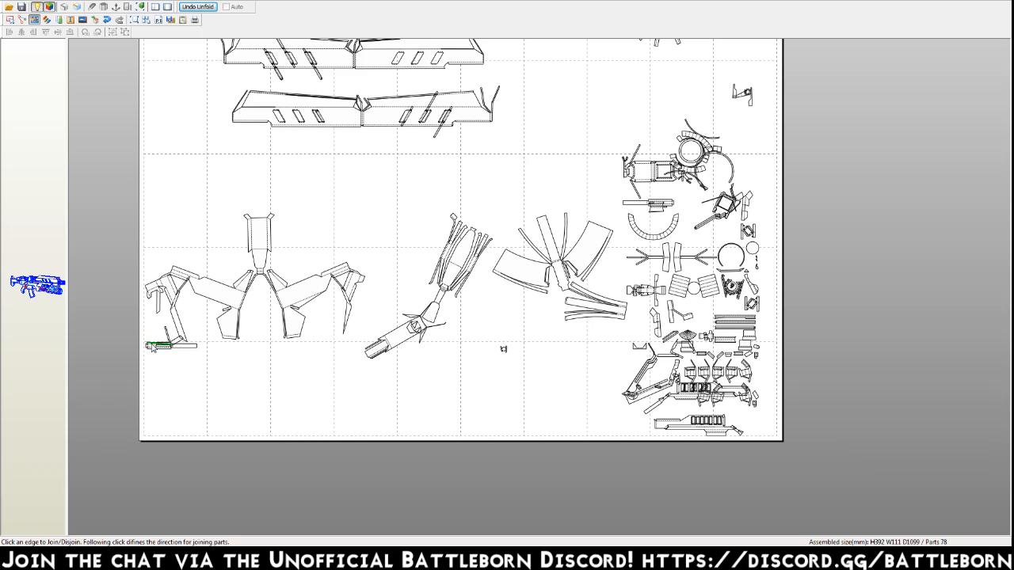
pyautogui.press('Escape')
pyautogui.moveTo(168, 350); pyautogui.dragTo(233, 401)
pyautogui.hotkey('ctrl', 'j')
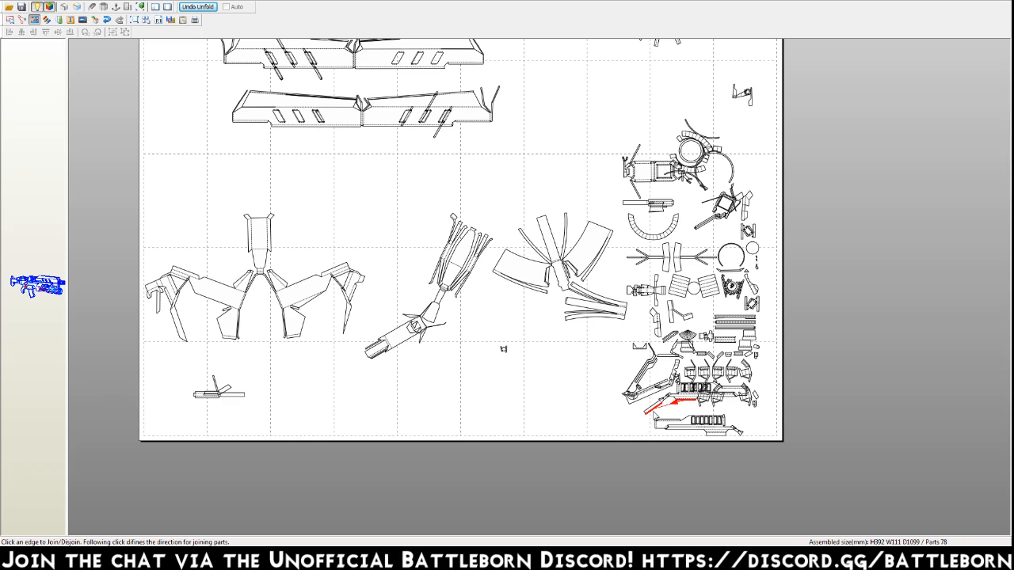
# Move the slotted rail part, the fanned part and the segmented arc away from the crowded pieces into clear space.
pyautogui.press('Escape')
pyautogui.moveTo(716, 437); pyautogui.dragTo(404, 413)
pyautogui.moveTo(612, 324); pyautogui.dragTo(579, 232)
pyautogui.moveTo(649, 240); pyautogui.dragTo(504, 324)
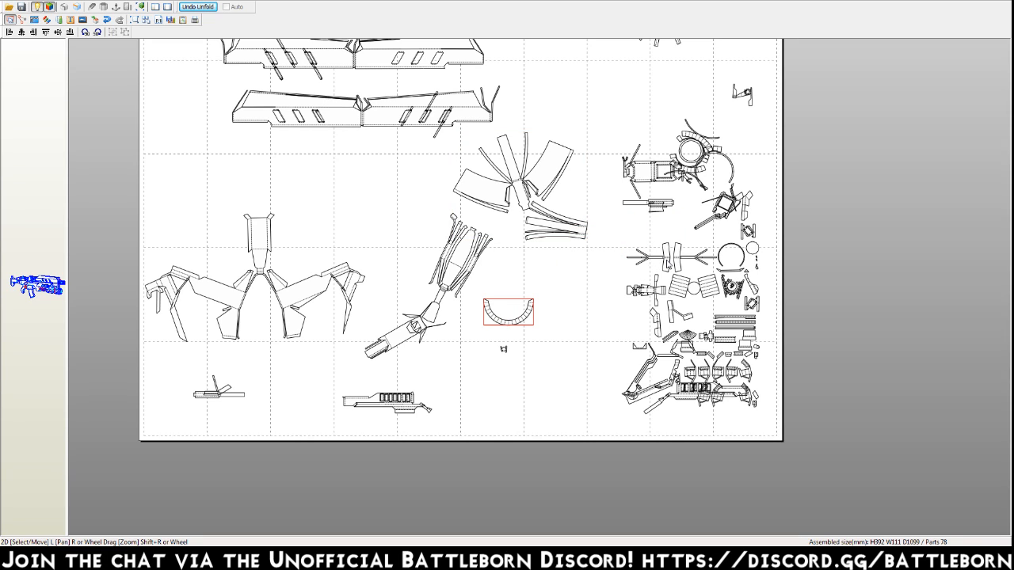
# Return to edge joining and attach the striped rectangles, the large ring and the round assembly to one another.
pyautogui.hotkey('ctrl', 'j')
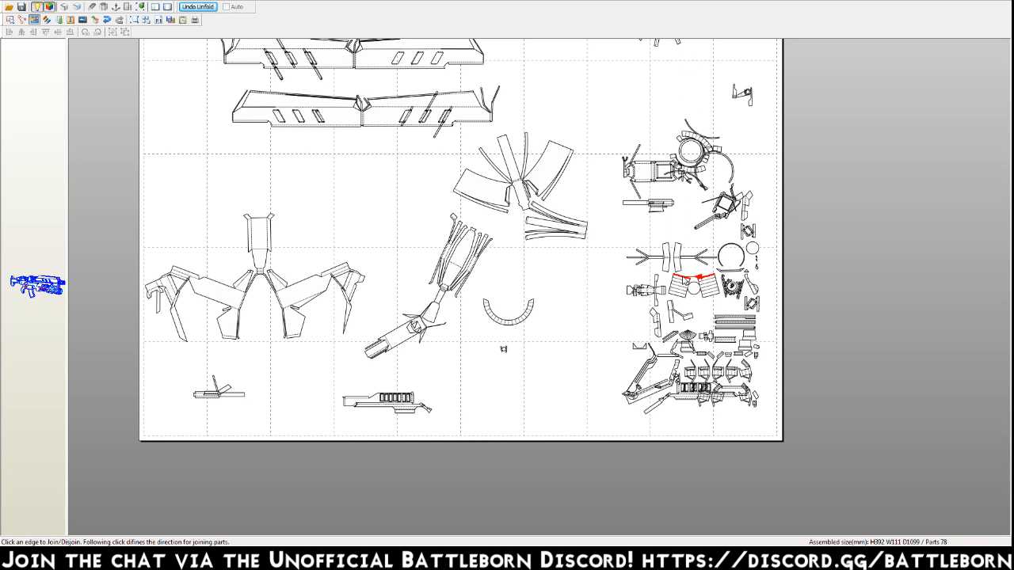
pyautogui.click(674, 281)
pyautogui.click(673, 282)
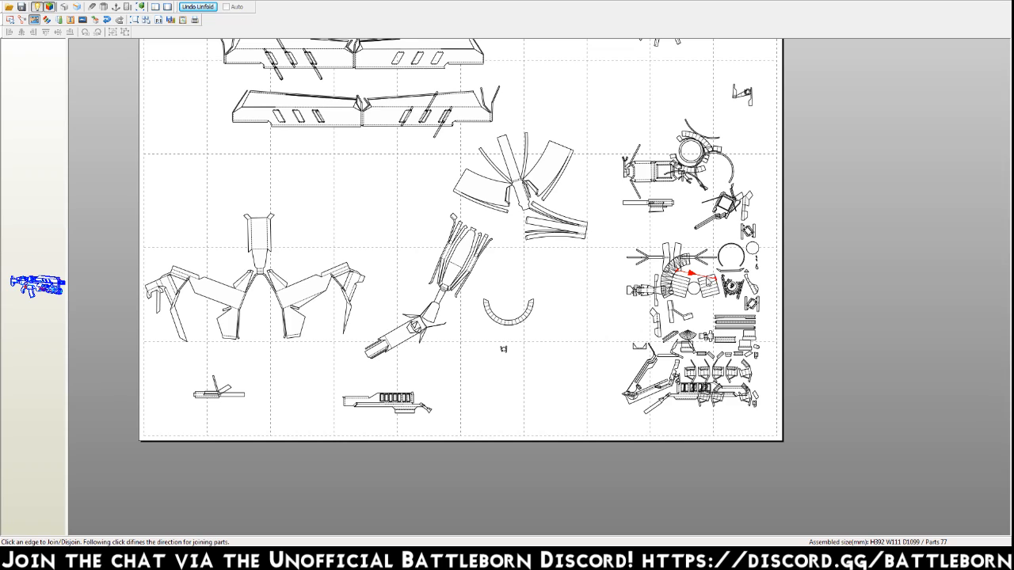
pyautogui.click(722, 248)
pyautogui.click(681, 149)
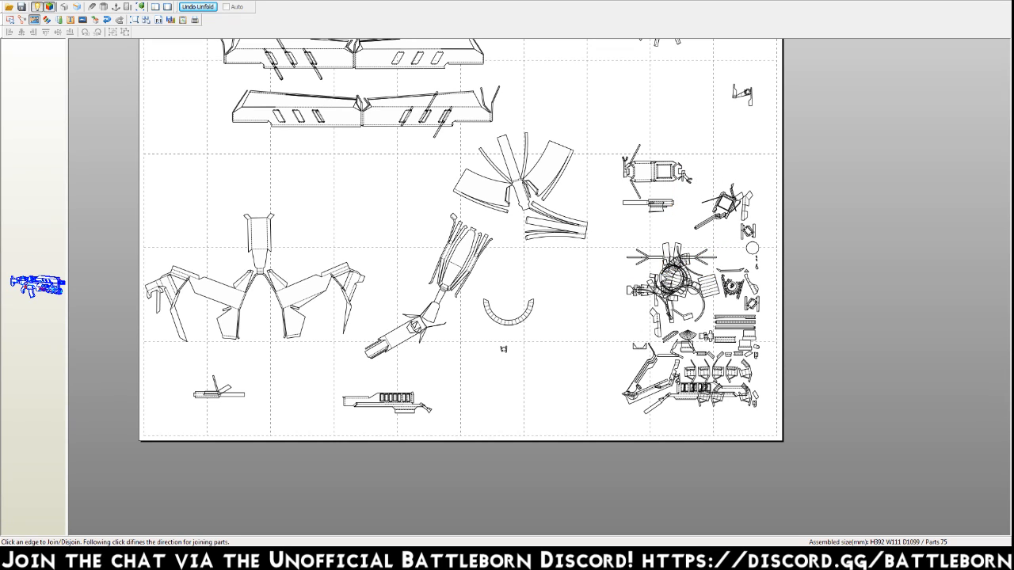
# Move the merged round assembly to clear space beside the diagonal bracket, and join it to its matching edge.
pyautogui.press('Escape')
pyautogui.moveTo(665, 278); pyautogui.dragTo(541, 380)
pyautogui.rightClick(541, 380)
pyautogui.click(546, 377)
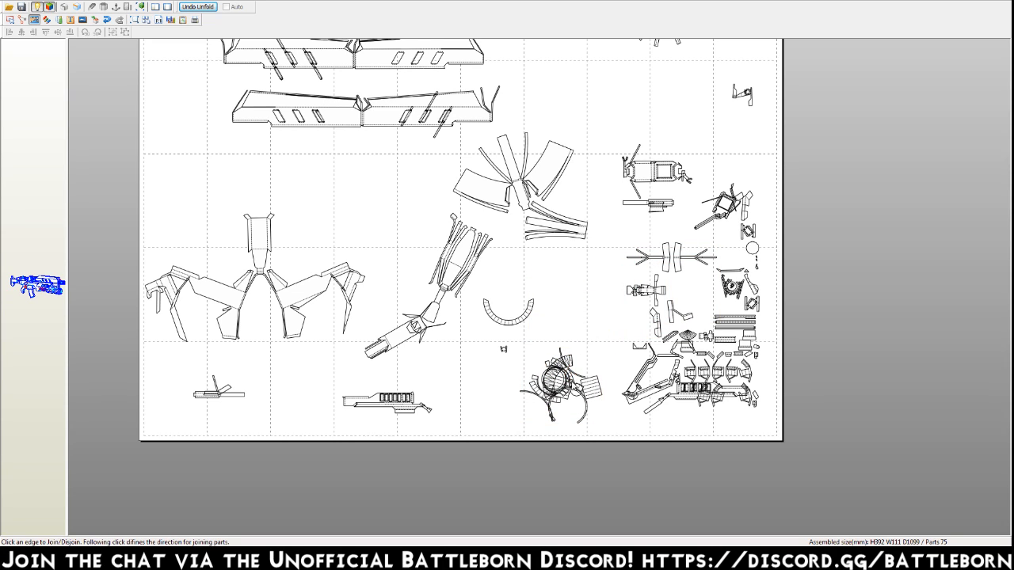
pyautogui.click(591, 416)
# Move the large combined assembly down into the empty lower area of the page.
pyautogui.press('Escape')
pyautogui.moveTo(600, 241); pyautogui.dragTo(555, 530)
pyautogui.moveTo(580, 417); pyautogui.dragTo(553, 438)
# Return to edge joining and attach the bent piece and the angled bracket beside it to their matching edges.
pyautogui.hotkey('ctrl', 'j')
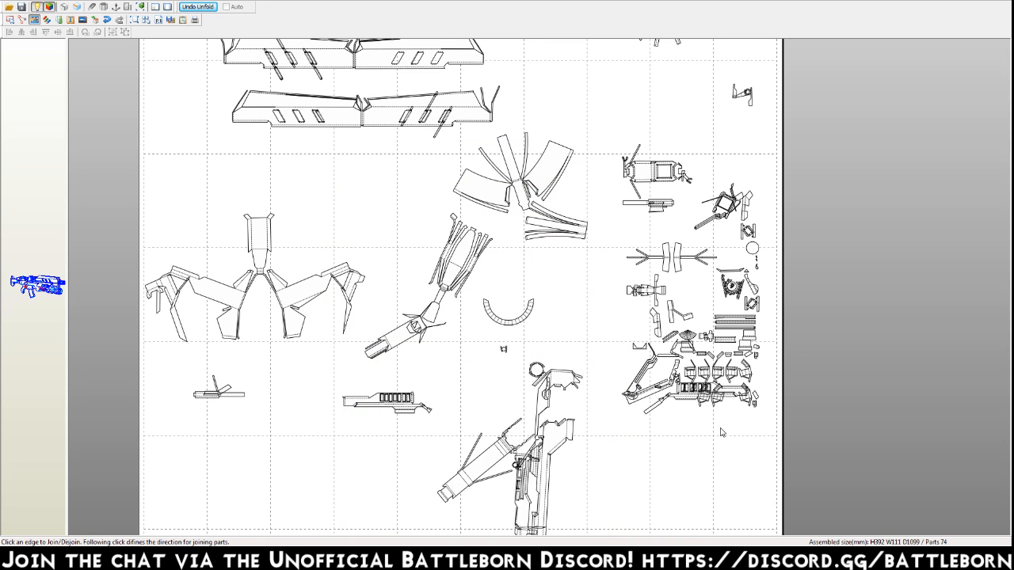
pyautogui.moveTo(660, 473); pyautogui.dragTo(591, 522, button='middle')
pyautogui.click(638, 371)
pyautogui.click(516, 87)
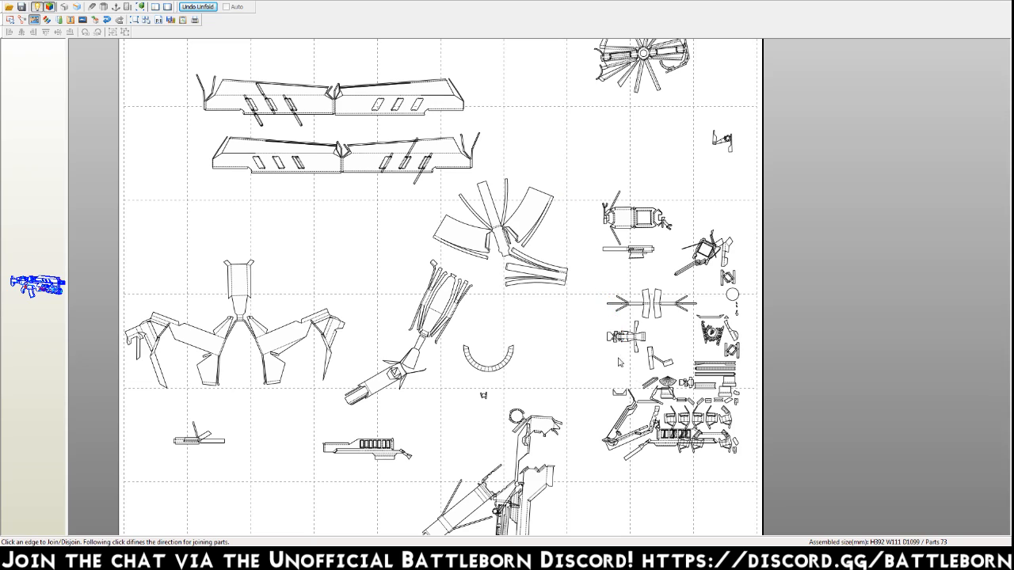
pyautogui.click(657, 359)
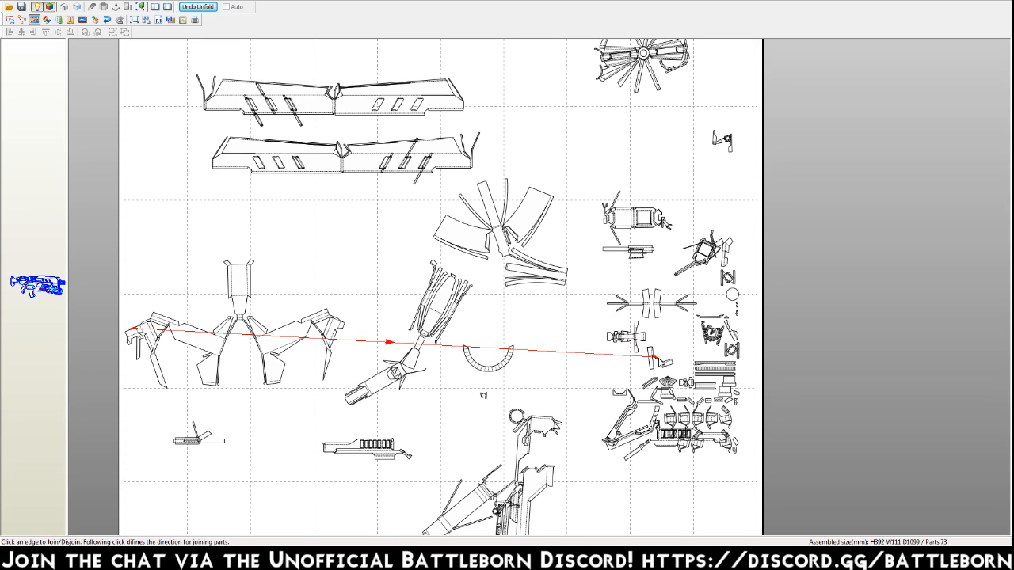
pyautogui.click(253, 351)
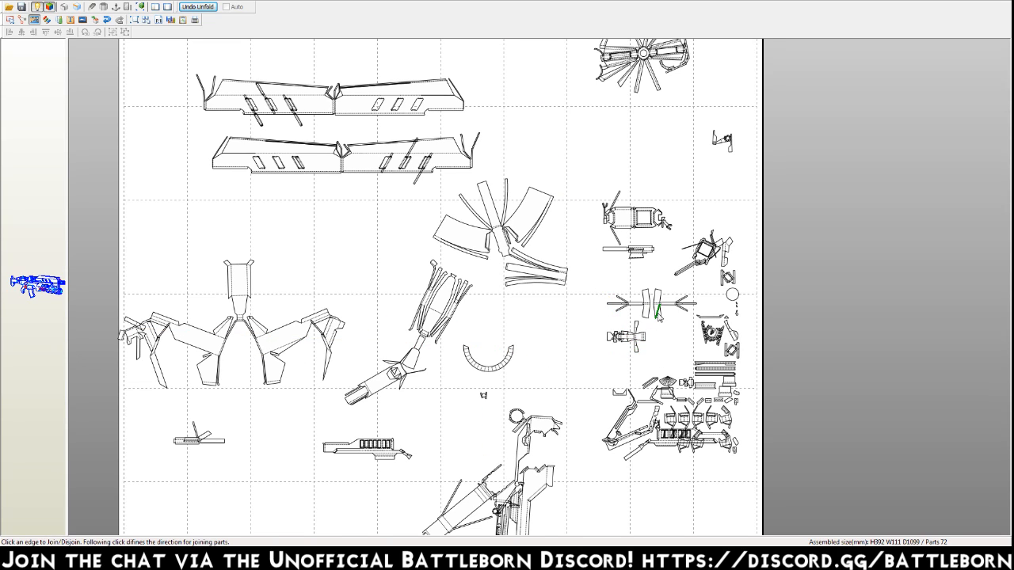
# Join the tiny slivers below the small plain circle to their matching edges.
pyautogui.click(735, 316)
pyautogui.moveTo(643, 440); pyautogui.dragTo(673, 273, button='middle')
pyautogui.click(622, 438)
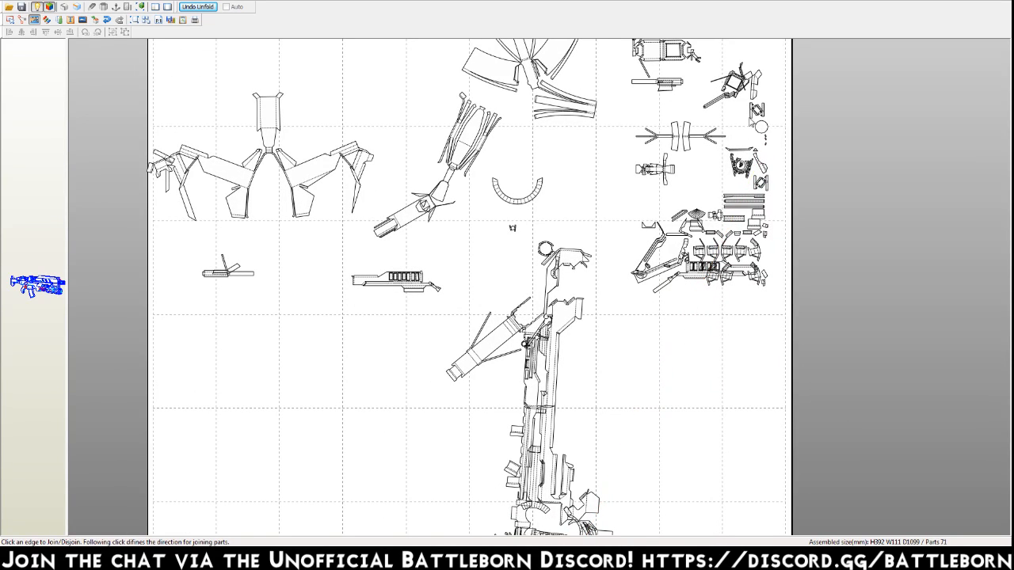
pyautogui.click(767, 143)
pyautogui.moveTo(748, 103); pyautogui.dragTo(731, 328, button='middle')
pyautogui.click(711, 45)
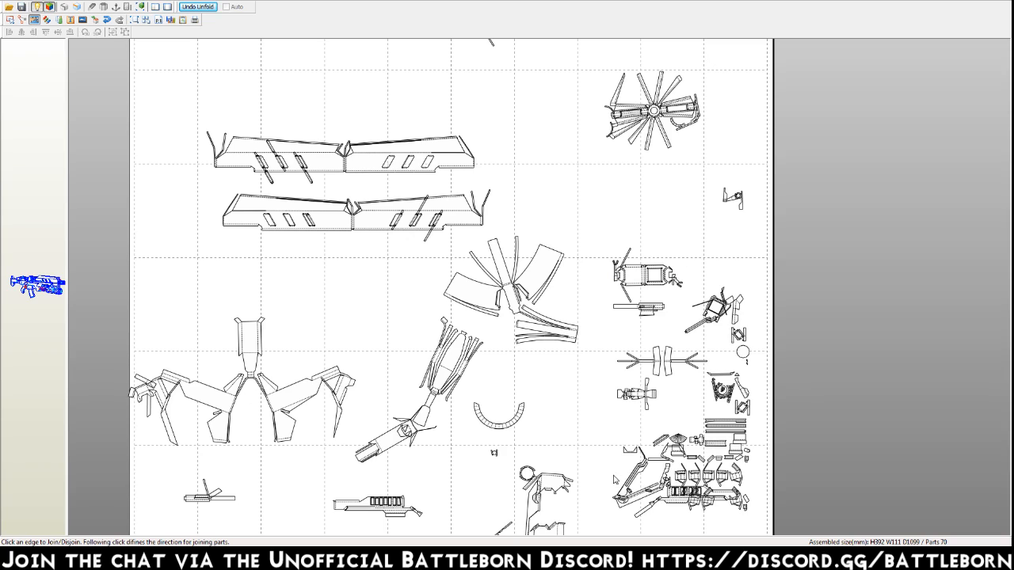
# Join the small notched piece and the slanted strip above the diagonal bracket to their matching edges.
pyautogui.click(631, 458)
pyautogui.click(632, 406)
pyautogui.click(658, 437)
pyautogui.click(566, 351)
# Join the small fan to the spoked part's hub and the square-framed part to the diagonal bracket.
pyautogui.click(676, 438)
pyautogui.click(651, 170)
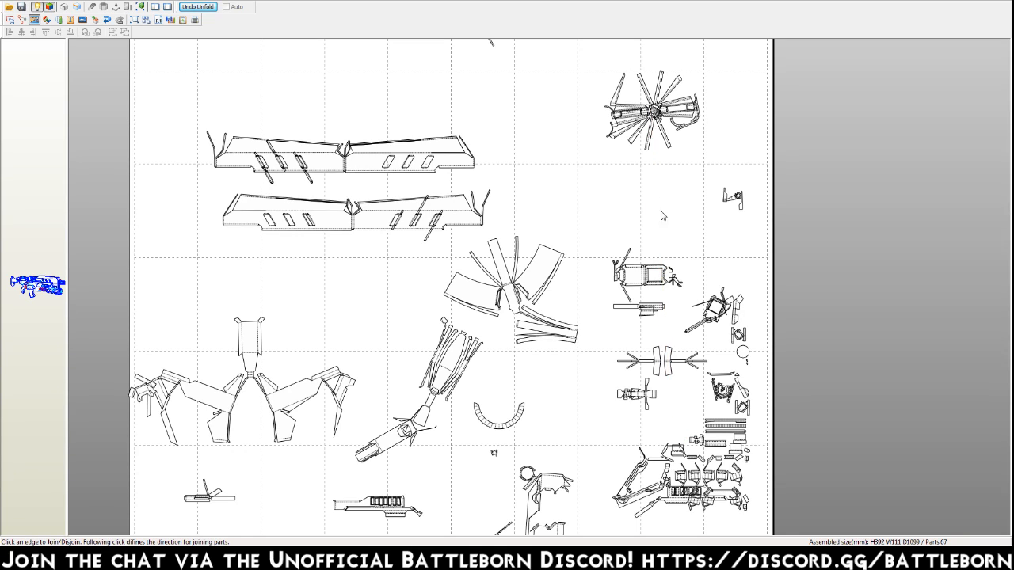
pyautogui.click(701, 331)
pyautogui.click(654, 480)
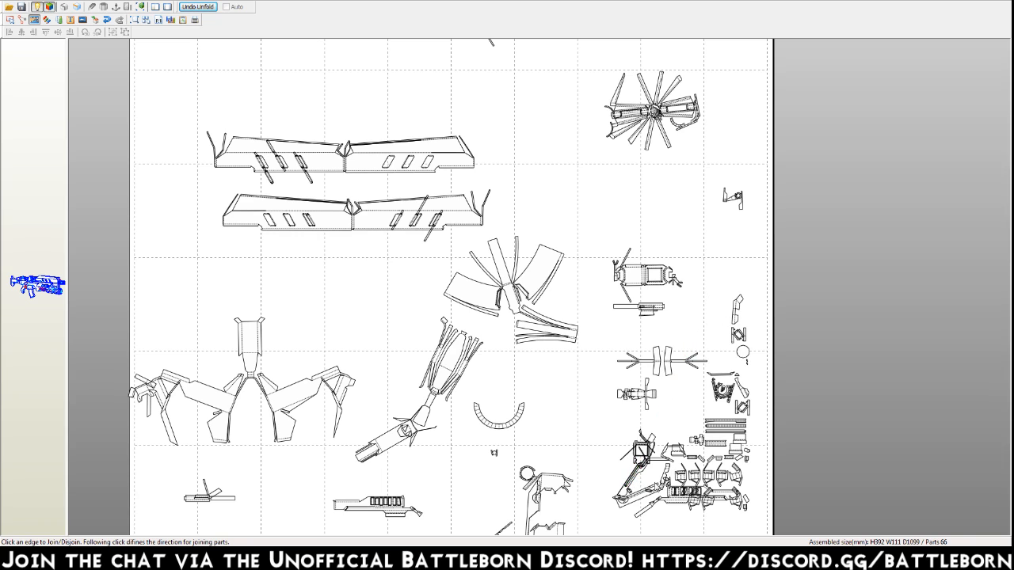
# Move the square-framed part with the diagonal bracket out of the cluster into clear space beside the arc, and return to edge joining.
pyautogui.press('Escape')
pyautogui.moveTo(640, 498); pyautogui.dragTo(581, 442)
pyautogui.hotkey('ctrl', 'j')
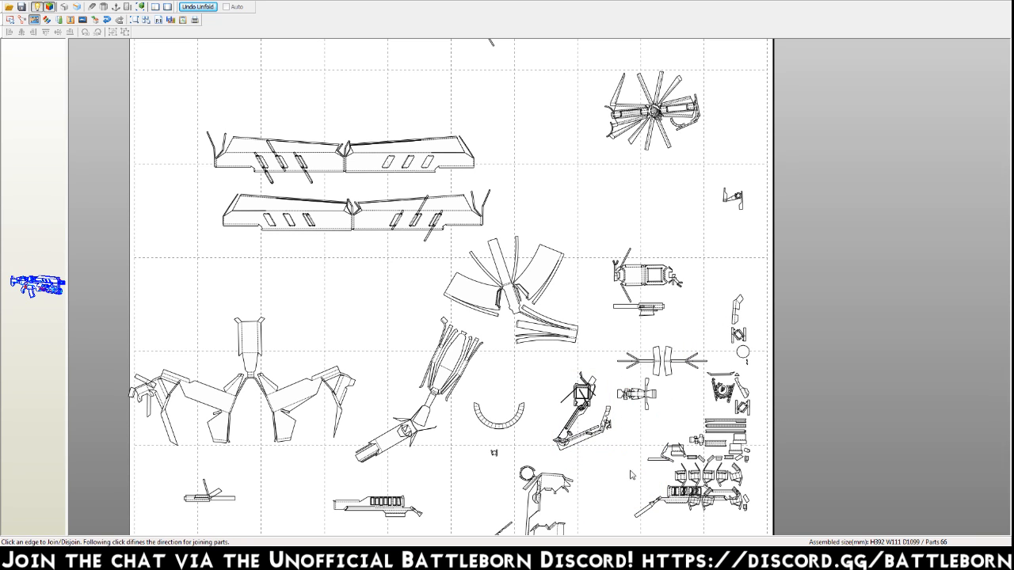
# Join the slotted part in the cluster to its matching edge by the thin slanted piece at its end.
pyautogui.click(643, 515)
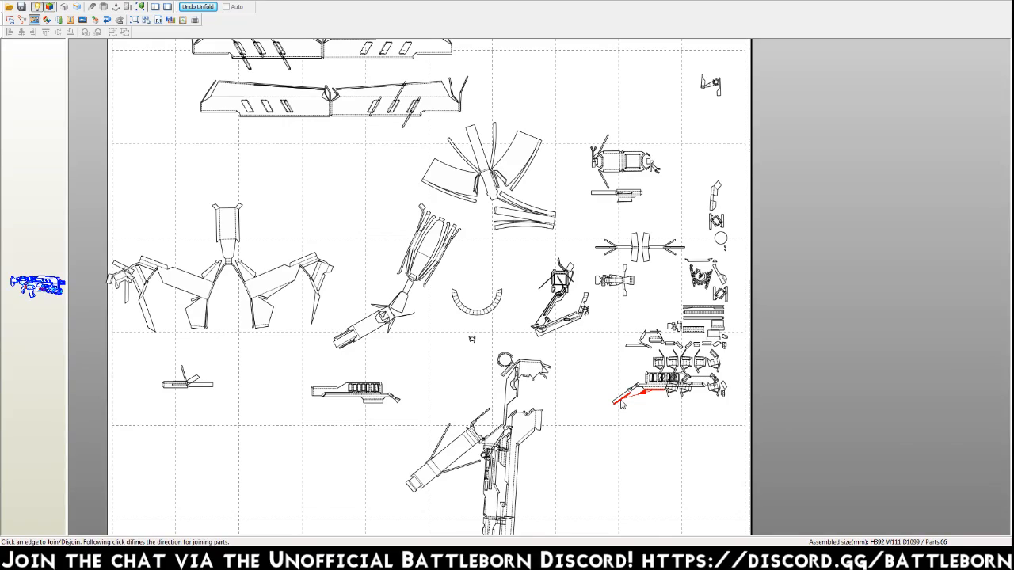
pyautogui.click(622, 402)
pyautogui.moveTo(593, 475); pyautogui.dragTo(576, 342, button='middle')
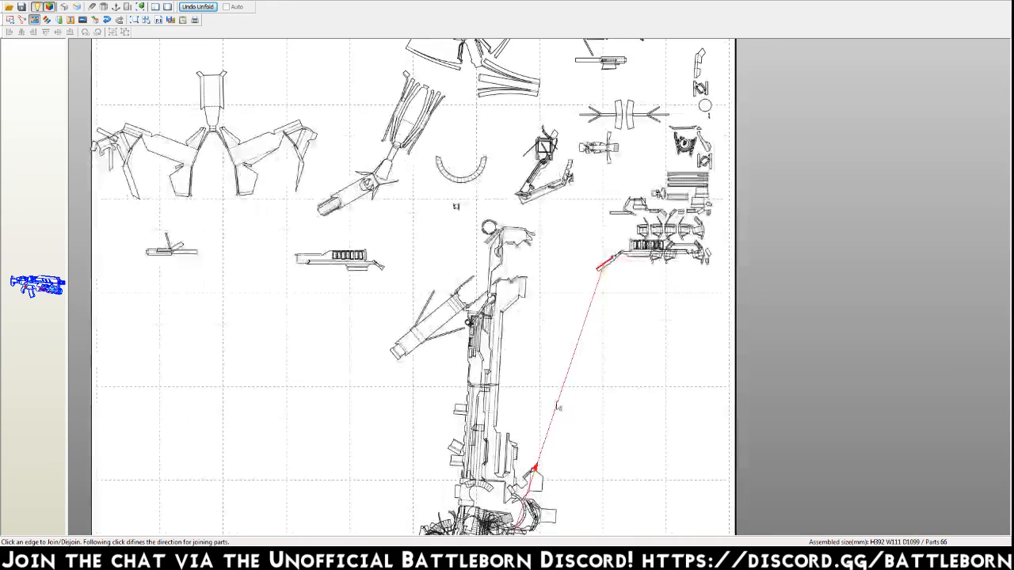
pyautogui.click(535, 457)
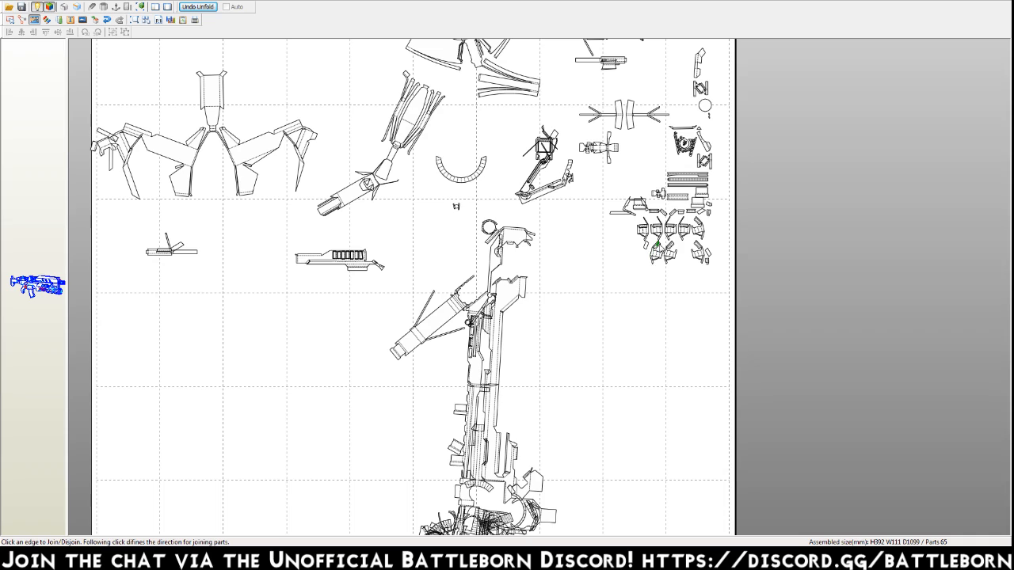
# Move the eight small clip-shaped parts out of the cluster into a row in the empty space beside the long part.
pyautogui.click(668, 221)
pyautogui.moveTo(691, 290); pyautogui.dragTo(676, 338, button='right')
pyautogui.press('Escape')
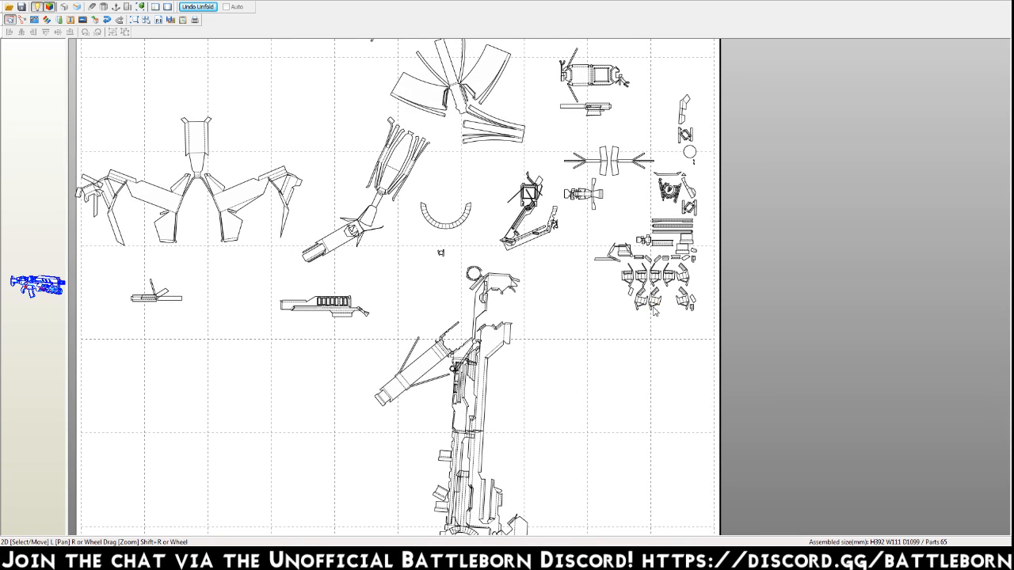
pyautogui.moveTo(655, 302); pyautogui.dragTo(623, 373)
pyautogui.moveTo(686, 299); pyautogui.dragTo(652, 372)
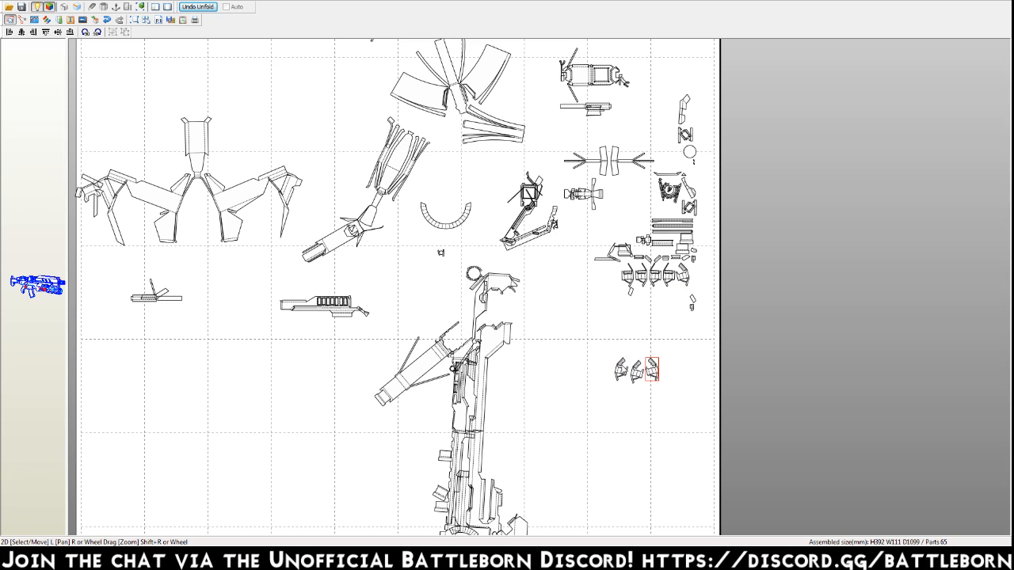
pyautogui.moveTo(628, 276); pyautogui.dragTo(602, 370)
pyautogui.moveTo(640, 277); pyautogui.dragTo(586, 376)
pyautogui.moveTo(655, 275); pyautogui.dragTo(572, 377)
pyautogui.moveTo(667, 277); pyautogui.dragTo(556, 375)
pyautogui.moveTo(683, 277); pyautogui.dragTo(542, 376)
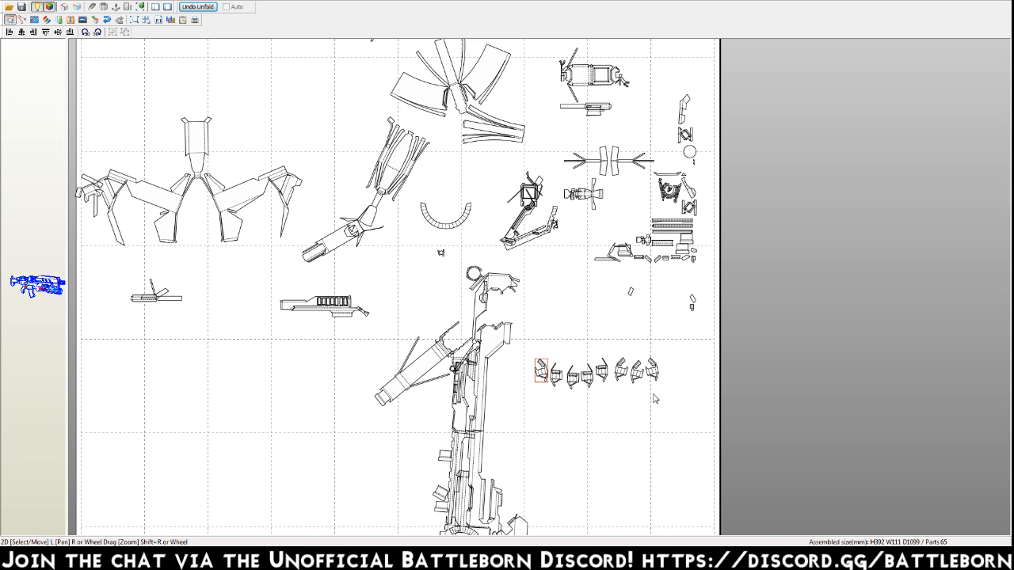
# Join the stray rectangle left below the cluster and two small tabs in the cluster's lowest row to their matching edges.
pyautogui.hotkey('ctrl', 'j')
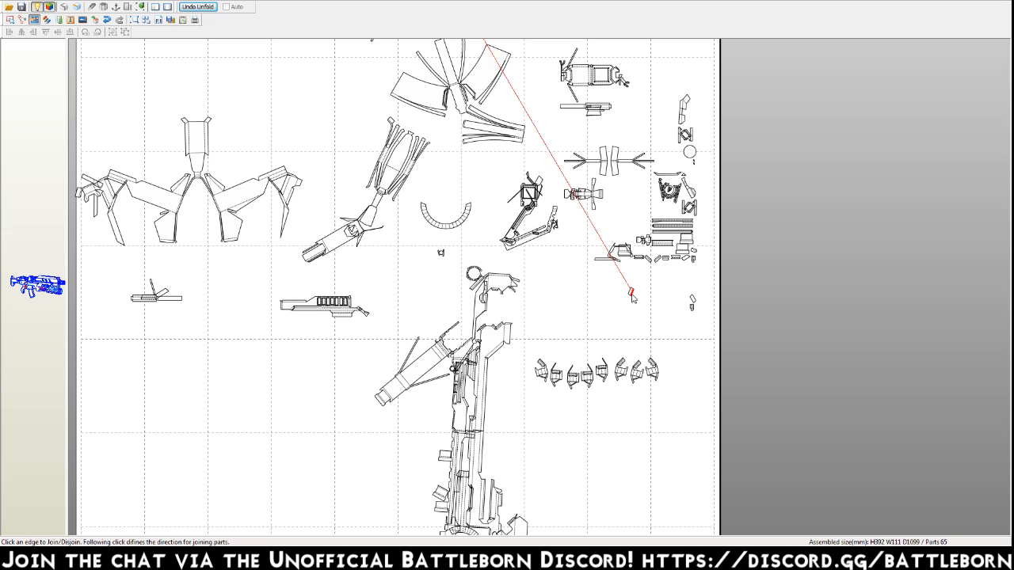
pyautogui.scroll(4, 632, 309)
pyautogui.click(634, 422)
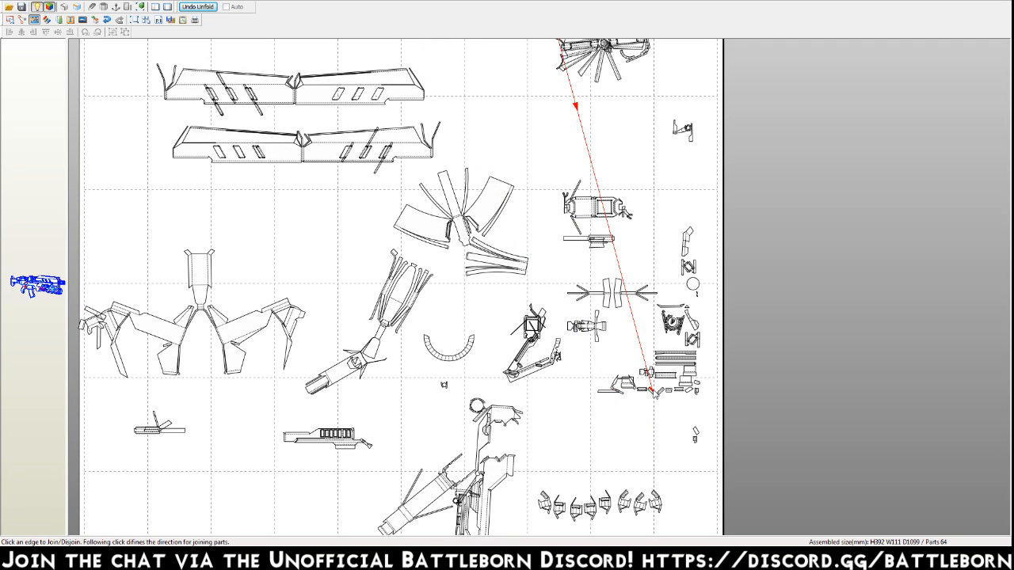
pyautogui.click(587, 118)
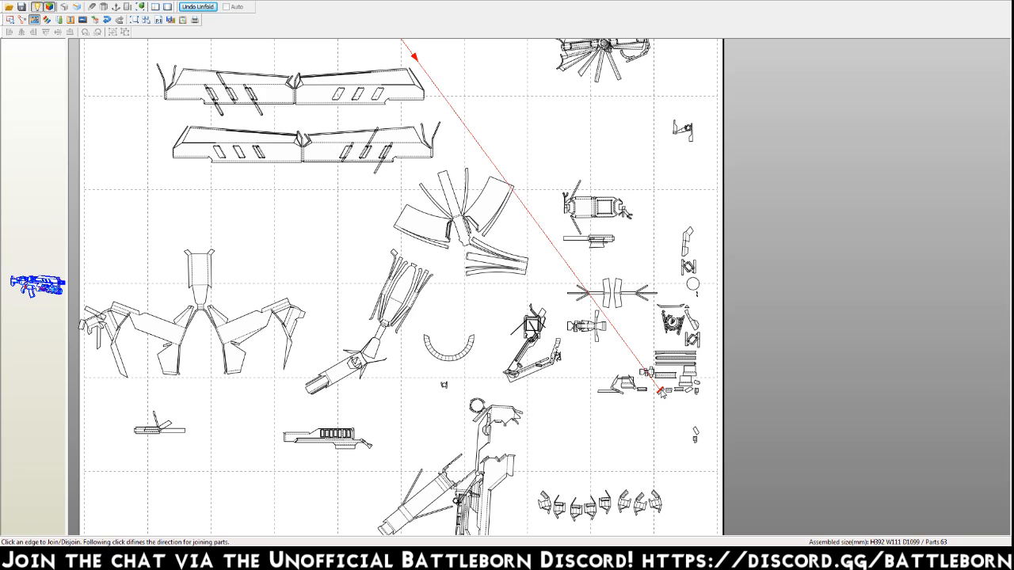
pyautogui.click(414, 46)
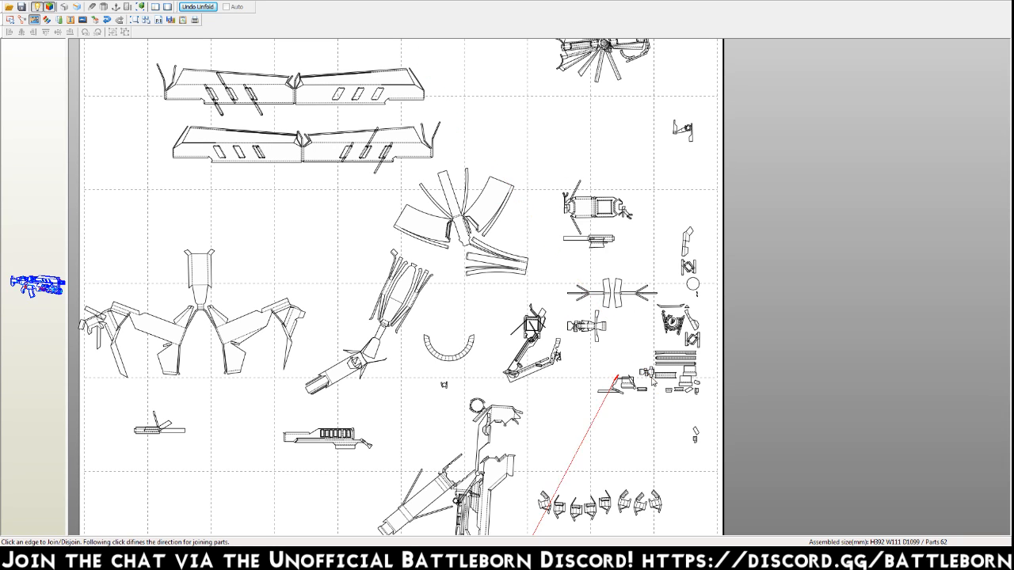
# Join the remaining small rectangular tabs in the cluster's lowest row to their matching edges.
pyautogui.moveTo(630, 456); pyautogui.dragTo(607, 253, button='middle')
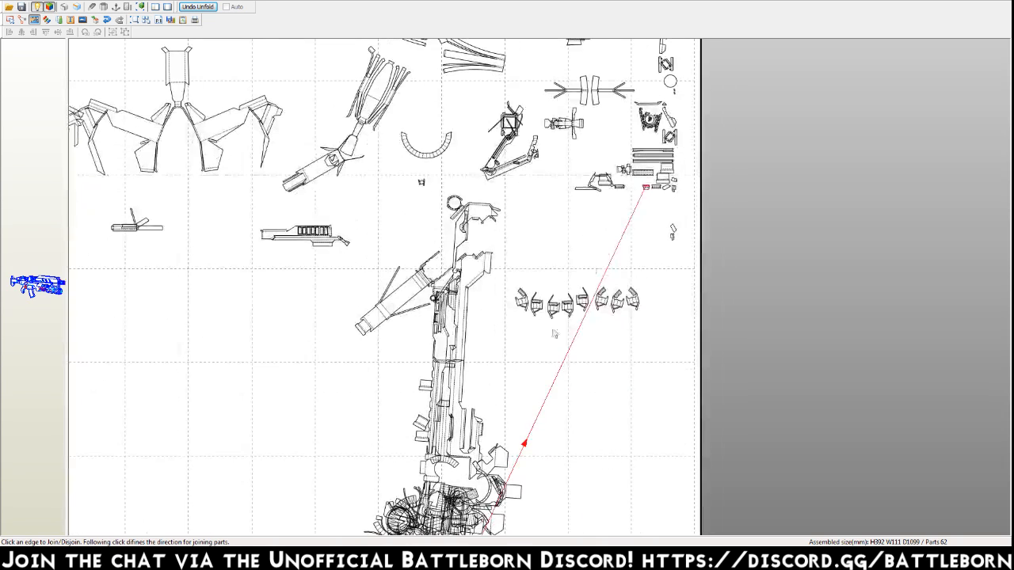
pyautogui.click(516, 461)
pyautogui.click(655, 192)
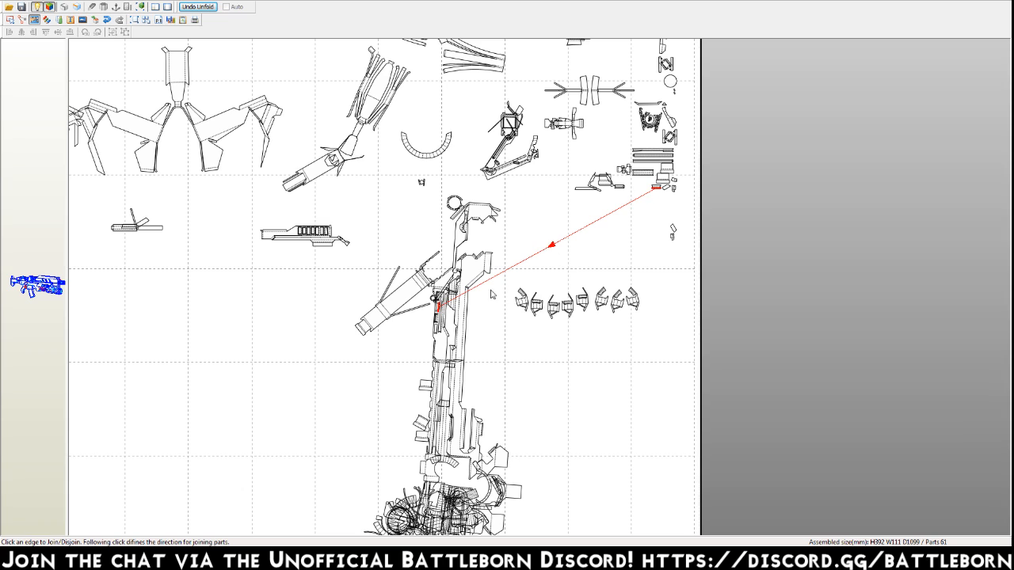
pyautogui.click(659, 192)
pyautogui.click(668, 189)
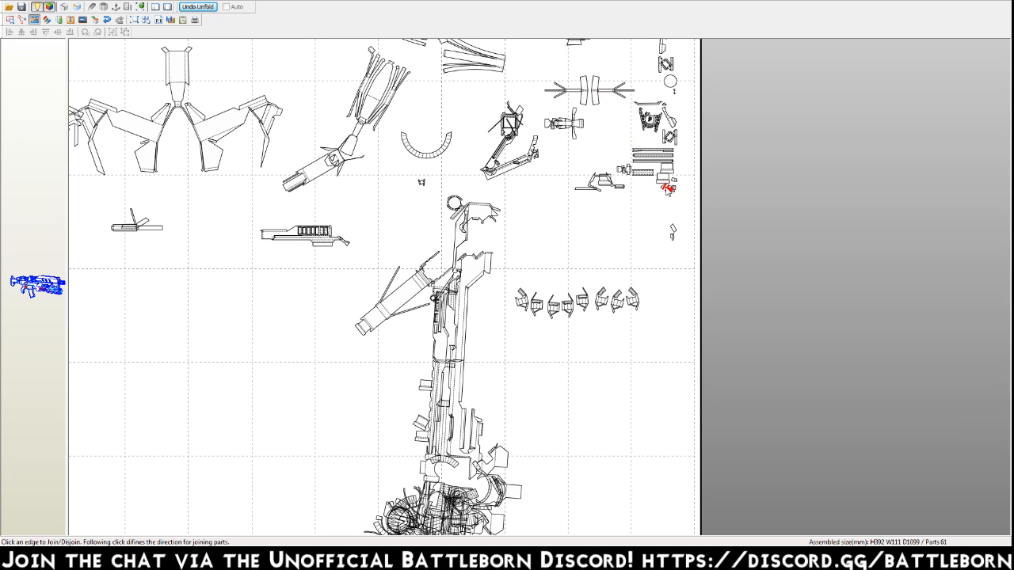
pyautogui.hotkey('ctrl', 'z')
pyautogui.moveTo(609, 110); pyautogui.dragTo(607, 259, button='middle')
pyautogui.moveTo(465, 68); pyautogui.dragTo(468, 99, button='middle')
pyautogui.click(444, 67)
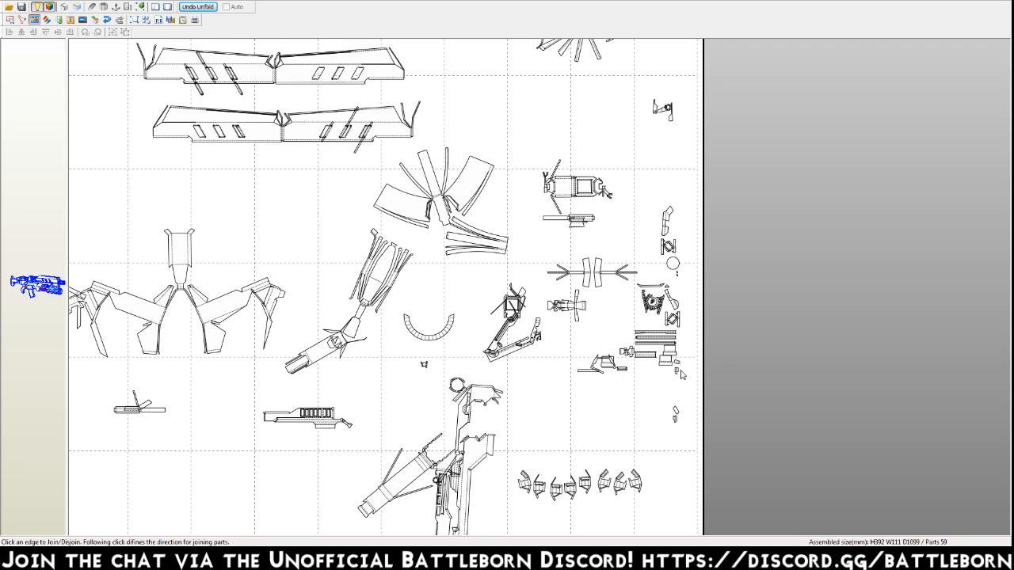
# Join the stray tiny pieces, the lower stacked rectangle and the bent piece above the X-braced part to their matching edges.
pyautogui.click(420, 224)
pyautogui.click(546, 473)
pyautogui.click(675, 416)
pyautogui.click(447, 77)
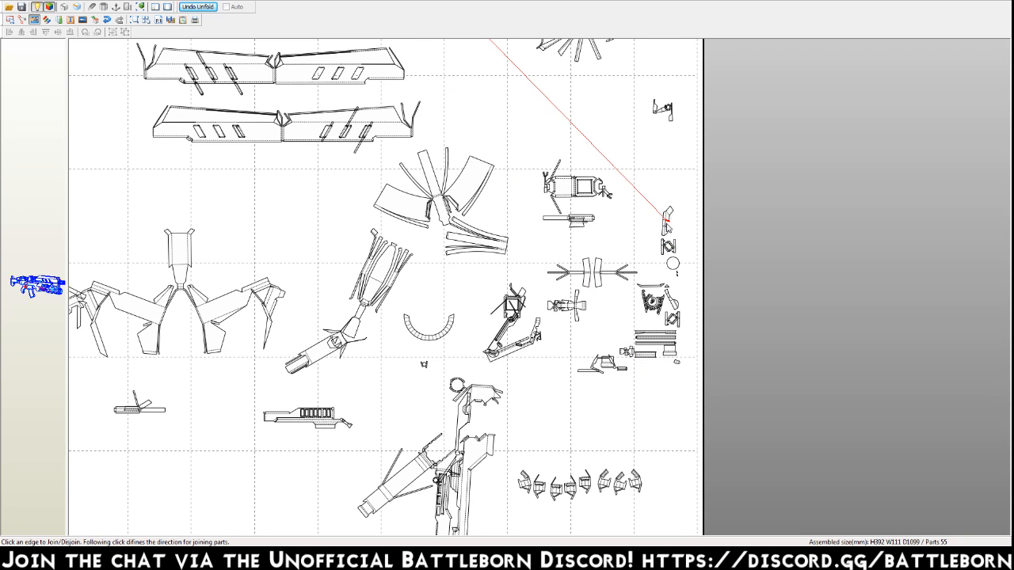
pyautogui.click(670, 228)
# Move the large assembled part upward, clear of the upper long slotted panel.
pyautogui.press('Escape')
pyautogui.moveTo(691, 412); pyautogui.dragTo(453, 65)
pyautogui.moveTo(515, 135); pyautogui.dragTo(248, 43)
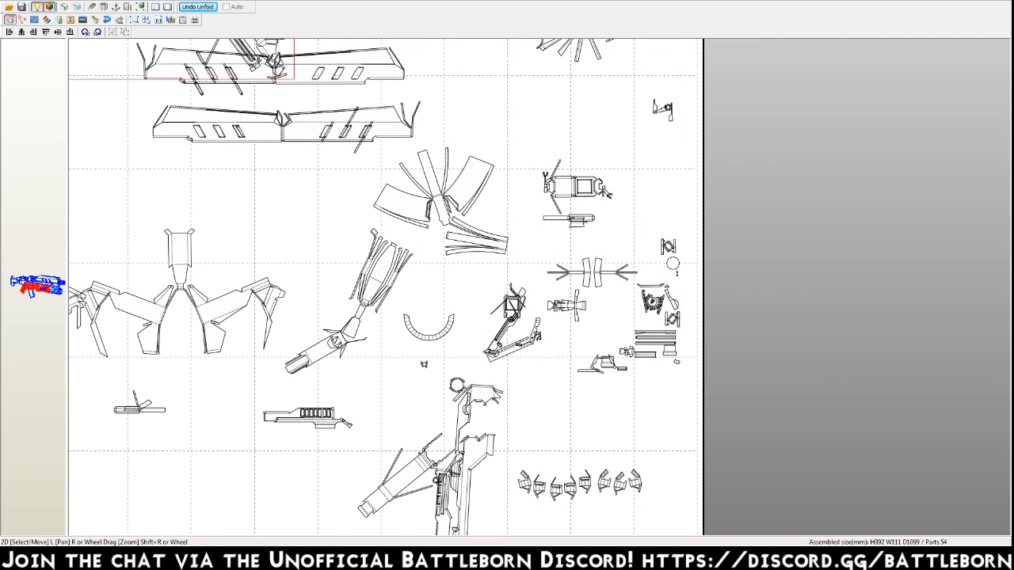
pyautogui.moveTo(256, 77); pyautogui.dragTo(273, 1)
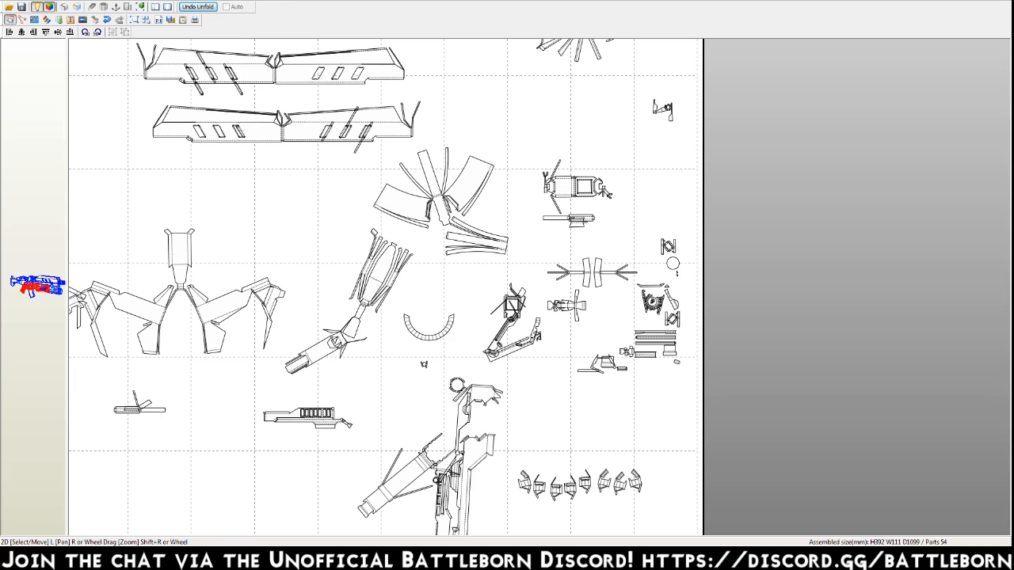
# Return to edge joining and attach the tiny slivers below the plain circle and beside the gear-like part to their matching edges.
pyautogui.hotkey('ctrl', 'j')
pyautogui.click(677, 276)
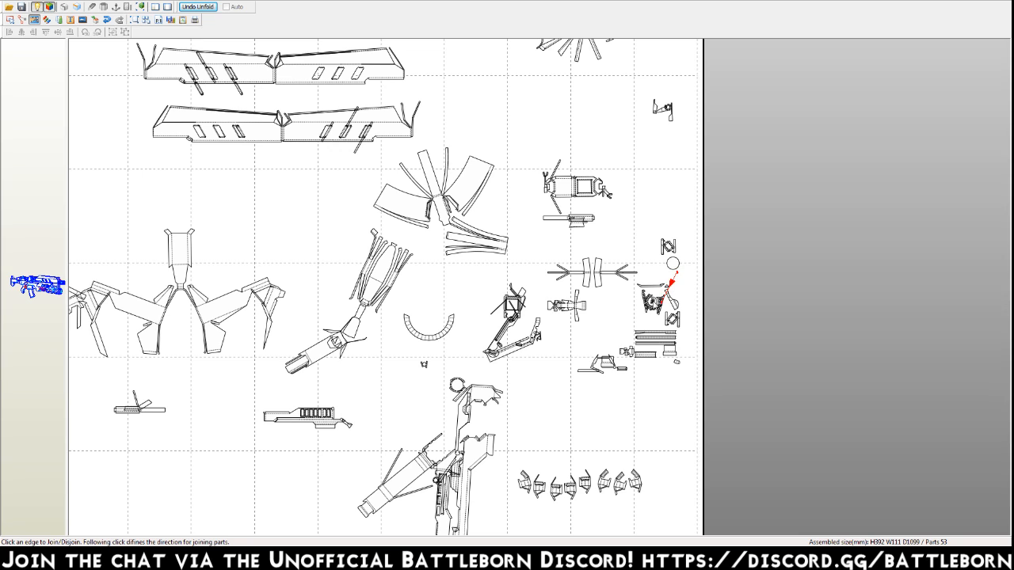
pyautogui.click(670, 287)
pyautogui.click(669, 286)
# Join the plain rectangle and the ridged strip below the stacked long strips to their matching edges.
pyautogui.scroll(-1, 608, 382)
pyautogui.click(645, 369)
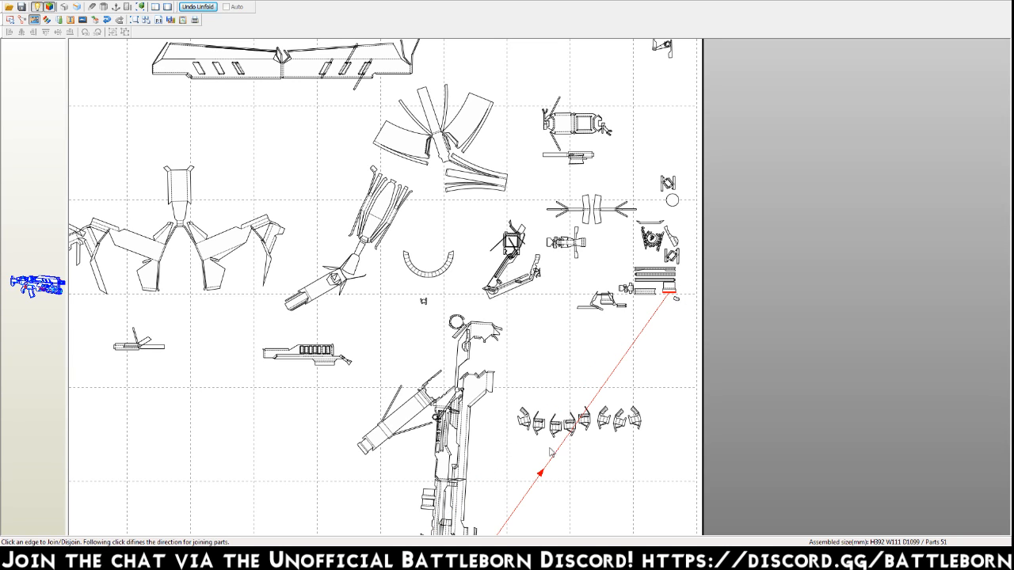
pyautogui.click(646, 293)
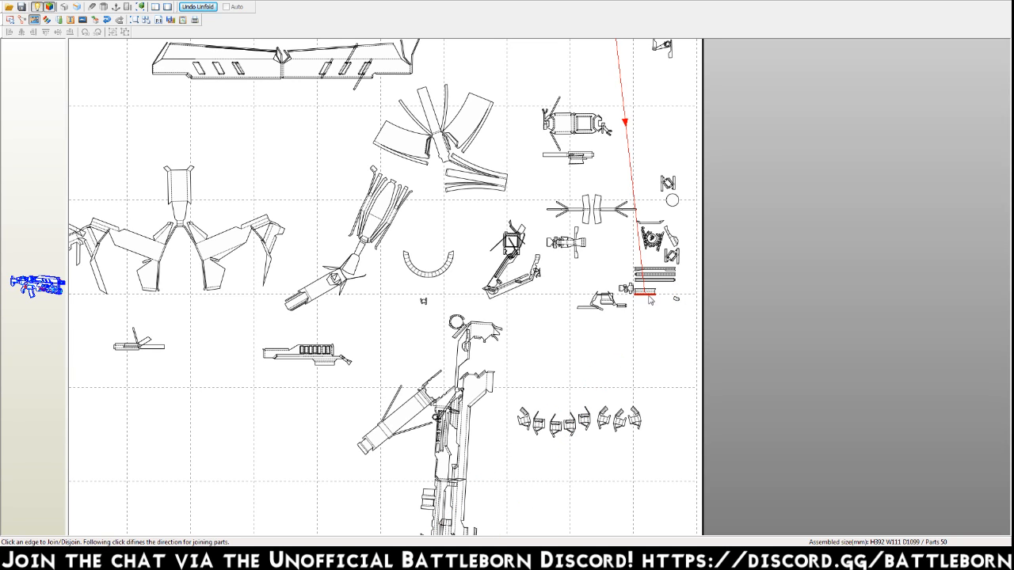
pyautogui.click(648, 291)
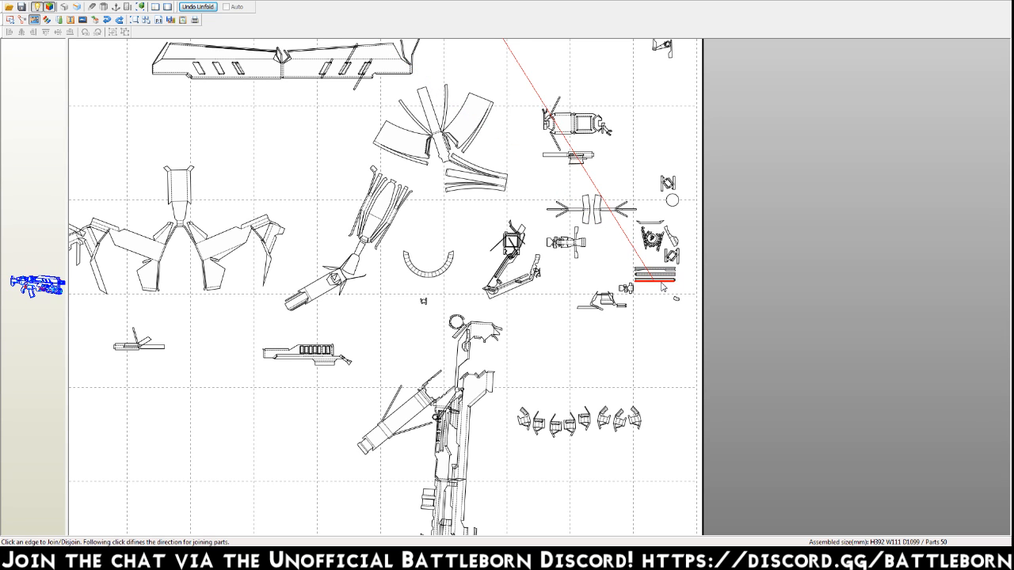
# Join the stacked long thin strips one by one to their matching edges.
pyautogui.moveTo(501, 70); pyautogui.dragTo(511, 168, button='middle')
pyautogui.moveTo(455, 70); pyautogui.dragTo(458, 150, button='middle')
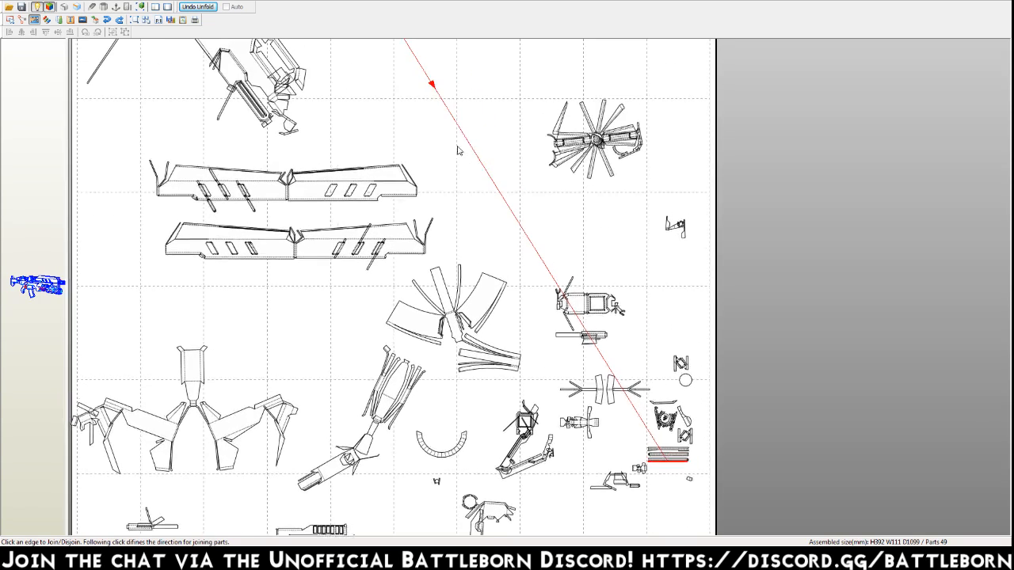
pyautogui.click(668, 459)
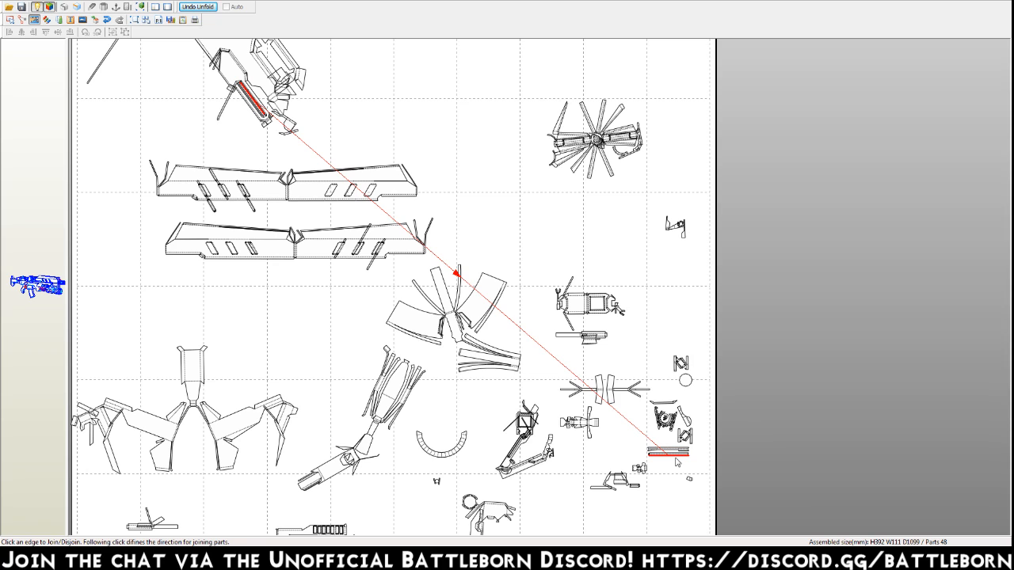
pyautogui.click(667, 454)
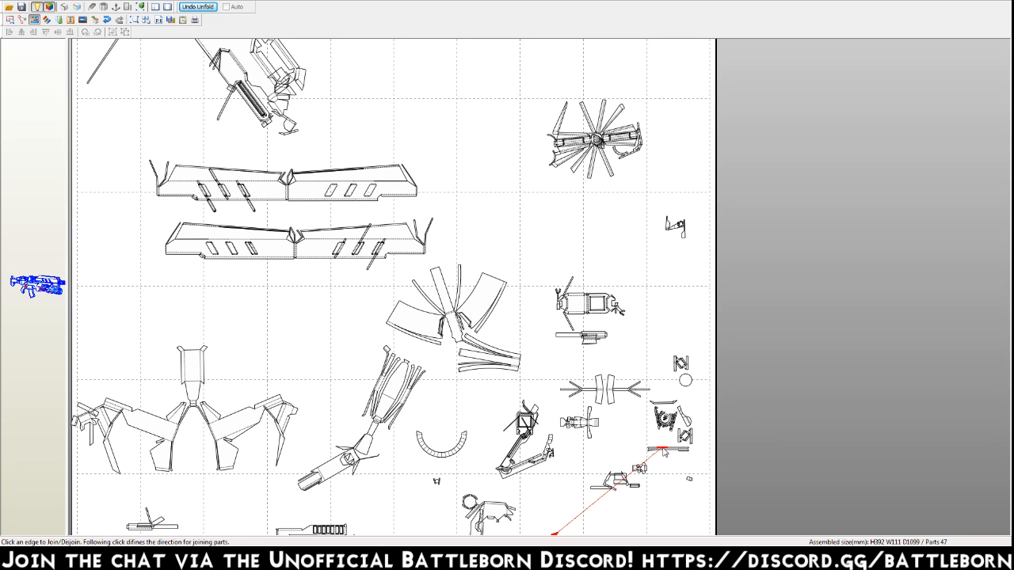
pyautogui.moveTo(561, 526); pyautogui.dragTo(545, 424, button='middle')
pyautogui.click(528, 440)
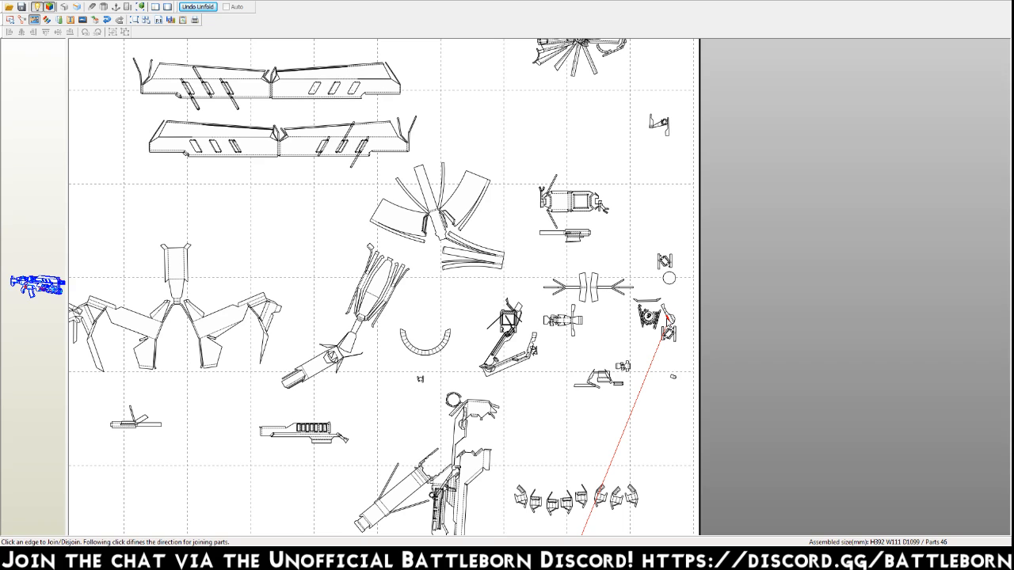
# Join the bent piece beside the gear-like part and the thin strip above it to their matching edges.
pyautogui.moveTo(569, 507); pyautogui.dragTo(565, 404, button='middle')
pyautogui.click(535, 528)
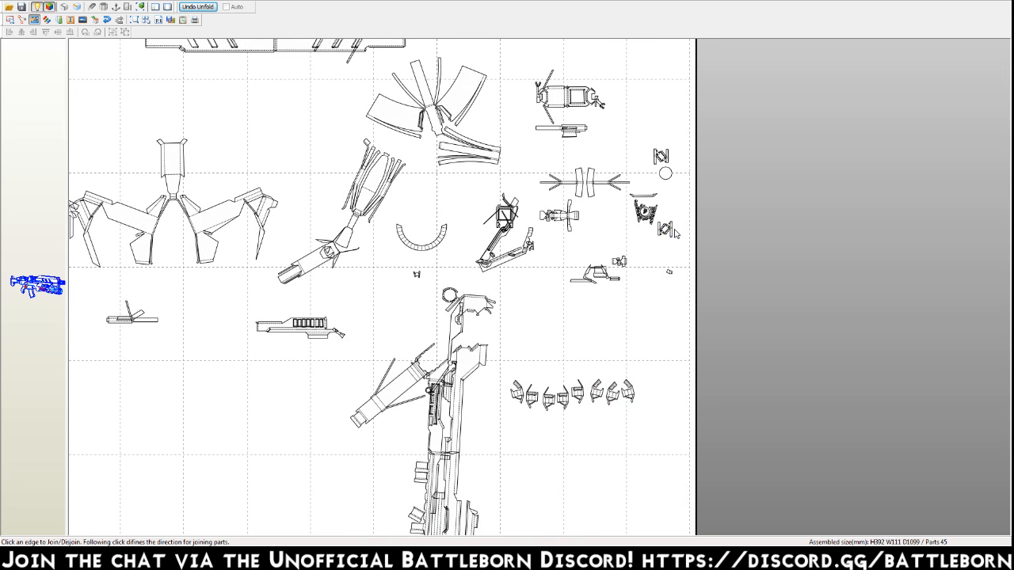
pyautogui.click(640, 208)
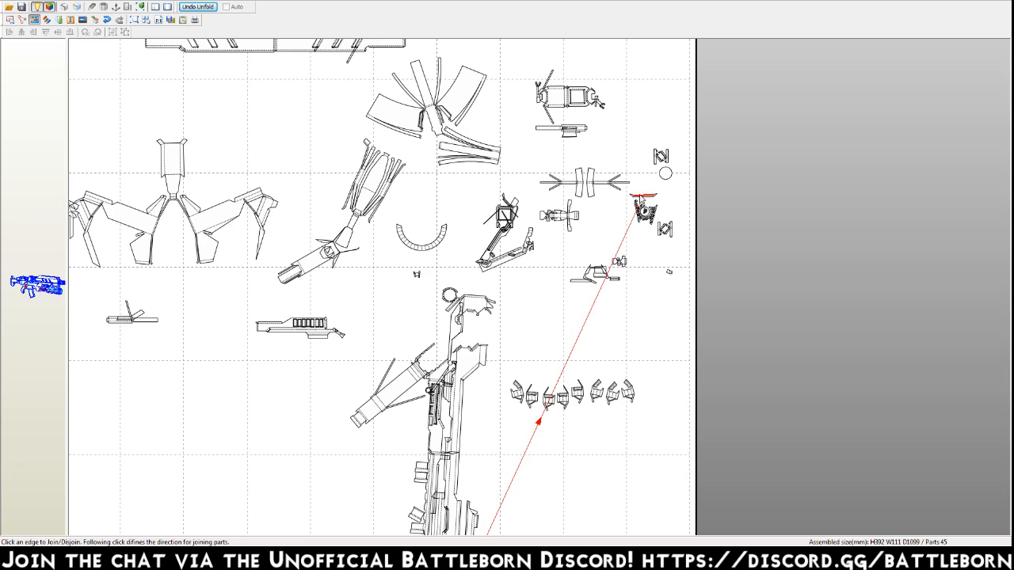
pyautogui.click(537, 388)
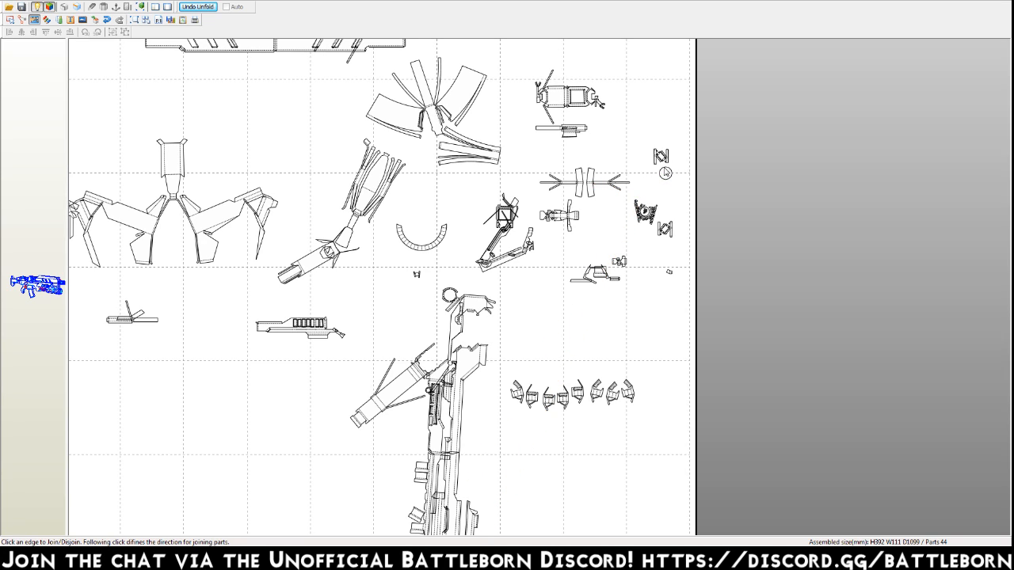
# Move the plain circle into the clear space just above the row of clip-shaped parts.
pyautogui.press('Escape')
pyautogui.moveTo(668, 175); pyautogui.dragTo(550, 369)
pyautogui.hotkey('ctrl', 'd')
pyautogui.press('Escape')
pyautogui.scroll(-3, 567, 139)
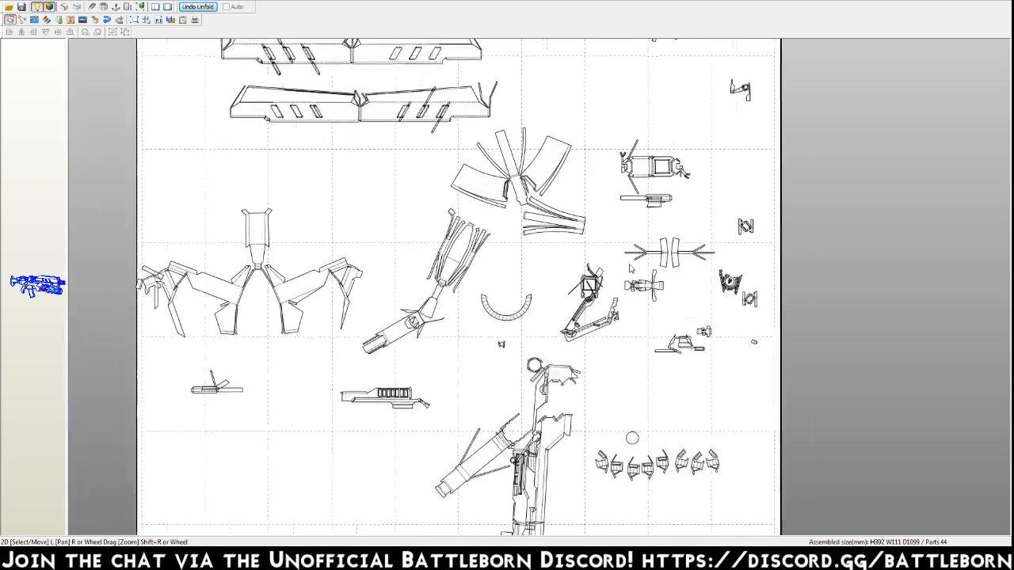
# Move the spoked part next to the large assemblies near the upper end of the page.
pyautogui.moveTo(589, 190); pyautogui.dragTo(601, 297, button='right')
pyautogui.moveTo(626, 252); pyautogui.dragTo(483, 119)
pyautogui.moveTo(520, 150); pyautogui.dragTo(557, 354, button='right')
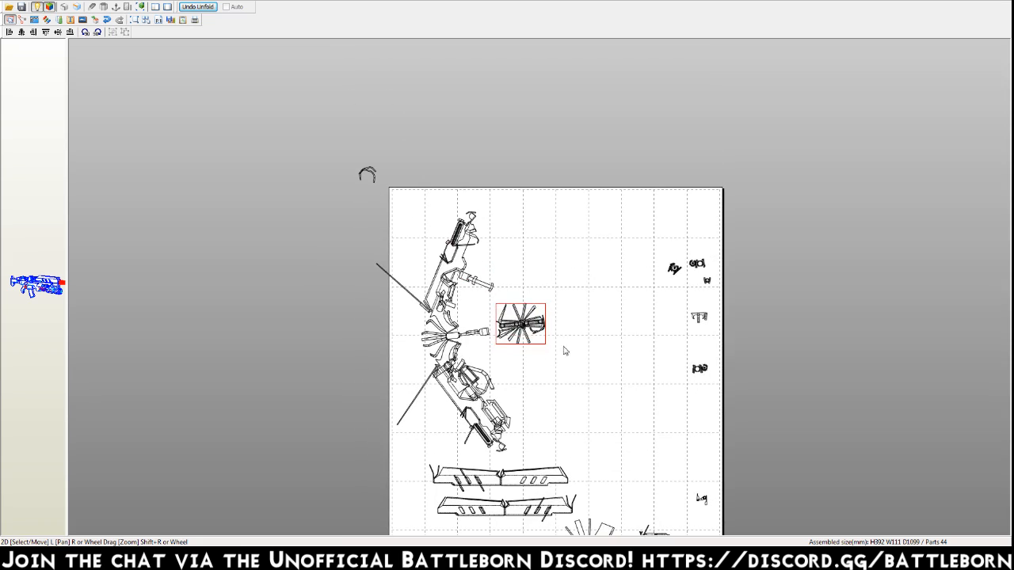
# Gather the small parts from the page's upper edge area into the space just above the spoked part.
pyautogui.moveTo(674, 271); pyautogui.dragTo(572, 246)
pyautogui.moveTo(676, 269); pyautogui.dragTo(520, 286)
pyautogui.moveTo(691, 268); pyautogui.dragTo(509, 273)
pyautogui.moveTo(708, 283); pyautogui.dragTo(590, 289)
pyautogui.moveTo(711, 283); pyautogui.dragTo(533, 269)
pyautogui.moveTo(703, 318); pyautogui.dragTo(526, 256)
pyautogui.moveTo(700, 375); pyautogui.dragTo(515, 292)
# Move the small hooked part above the spoked part and the framed rectangular part beside it.
pyautogui.moveTo(618, 356); pyautogui.dragTo(594, 210, button='middle')
pyautogui.moveTo(682, 366); pyautogui.dragTo(502, 167)
pyautogui.moveTo(581, 268); pyautogui.dragTo(575, 211, button='middle')
pyautogui.moveTo(628, 351); pyautogui.dragTo(449, 117)
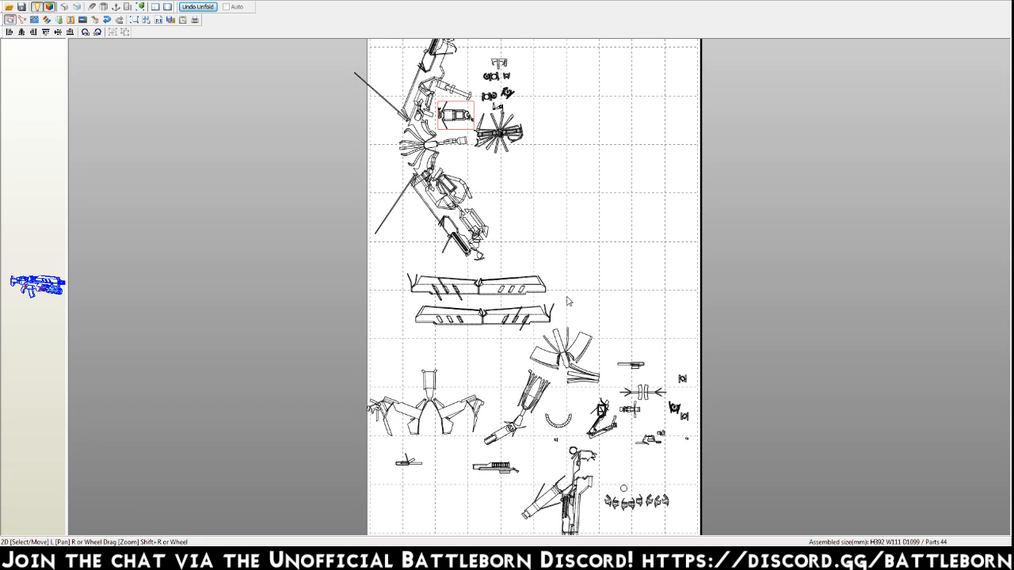
# Move the flat narrow part, the two small X-braced parts and the gear-like part into the group around the spoked part.
pyautogui.moveTo(634, 366); pyautogui.dragTo(472, 77)
pyautogui.moveTo(683, 382); pyautogui.dragTo(475, 65)
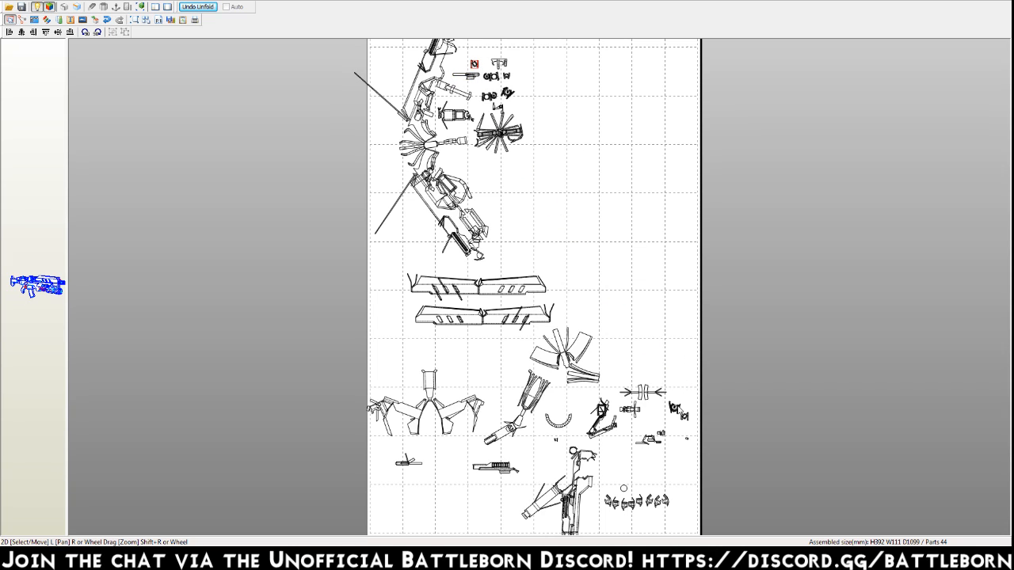
pyautogui.moveTo(674, 408); pyautogui.dragTo(479, 110)
pyautogui.moveTo(686, 419); pyautogui.dragTo(487, 124)
# Move the two forked parts, the curved-panel fan and the square-framed bracket into the space between the spoked part and the long panels.
pyautogui.moveTo(650, 401); pyautogui.dragTo(462, 160)
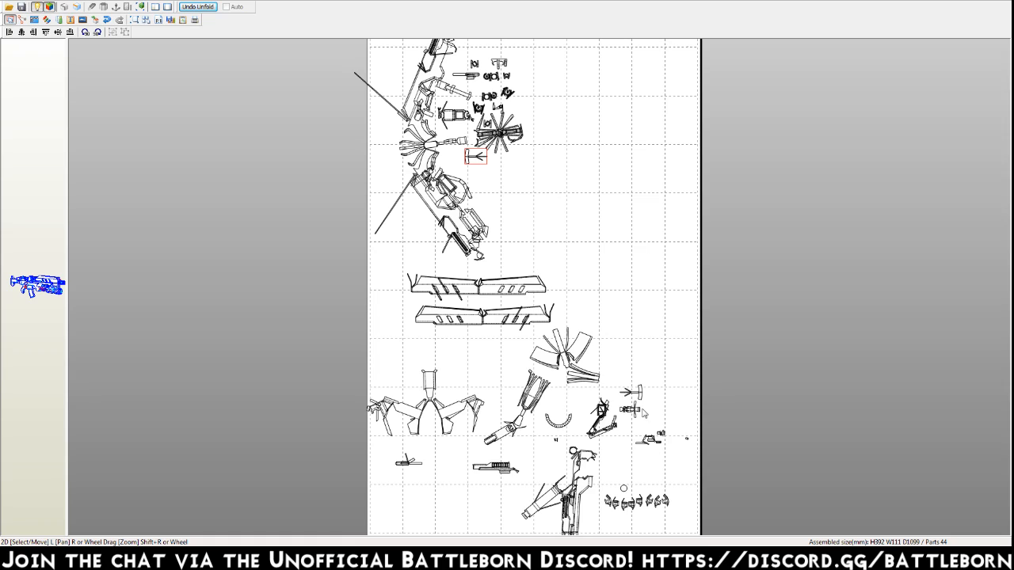
pyautogui.moveTo(643, 400); pyautogui.dragTo(521, 172)
pyautogui.moveTo(562, 355); pyautogui.dragTo(521, 202)
pyautogui.moveTo(601, 410); pyautogui.dragTo(552, 242)
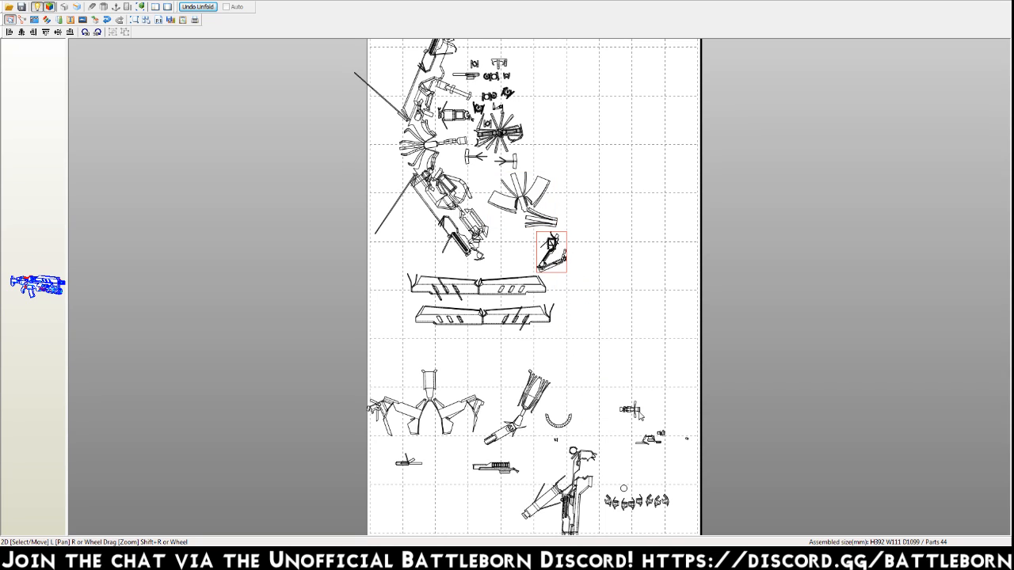
# Move the small cross-shaped part, the small angular part and the curved arc into the gaps around the curved-panel fan.
pyautogui.moveTo(629, 410); pyautogui.dragTo(509, 229)
pyautogui.moveTo(652, 440); pyautogui.dragTo(483, 178)
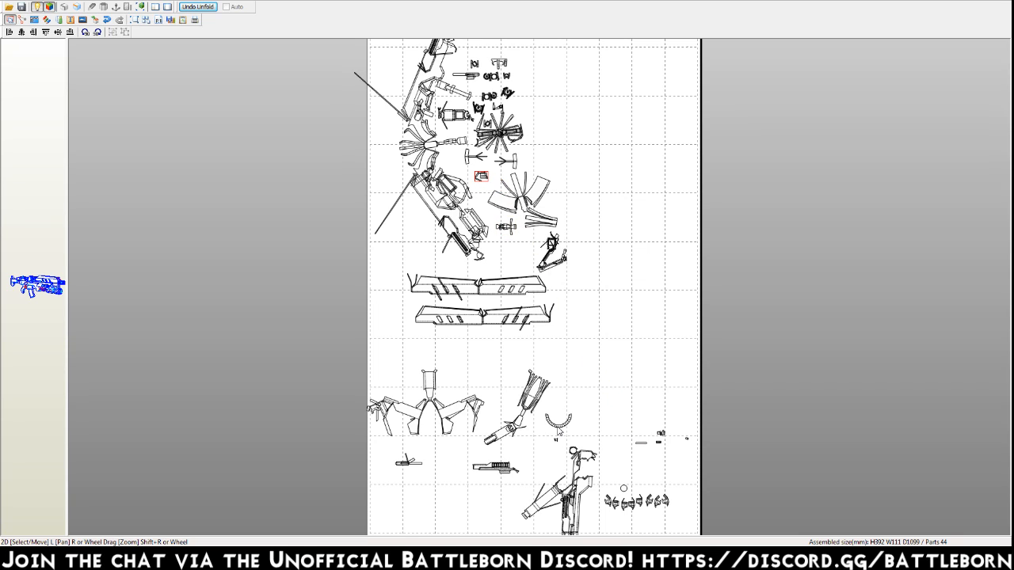
pyautogui.moveTo(558, 432); pyautogui.dragTo(544, 180)
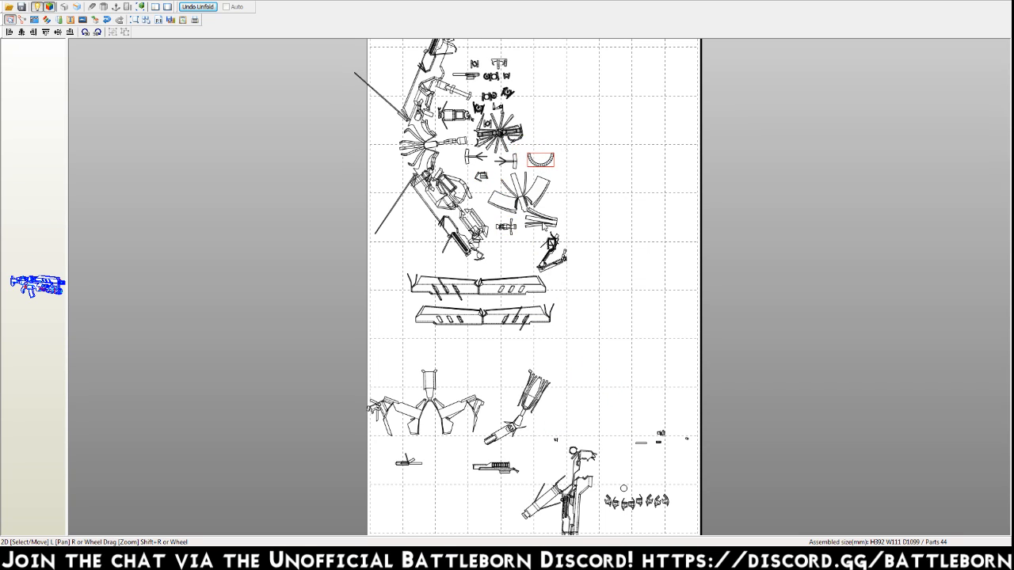
# Group the long ribbed part, the winged part and the two flat narrow parts around the two long panels.
pyautogui.moveTo(533, 404); pyautogui.dragTo(411, 253)
pyautogui.moveTo(428, 385); pyautogui.dragTo(394, 329)
pyautogui.moveTo(403, 467); pyautogui.dragTo(466, 351)
pyautogui.moveTo(491, 473); pyautogui.dragTo(503, 343)
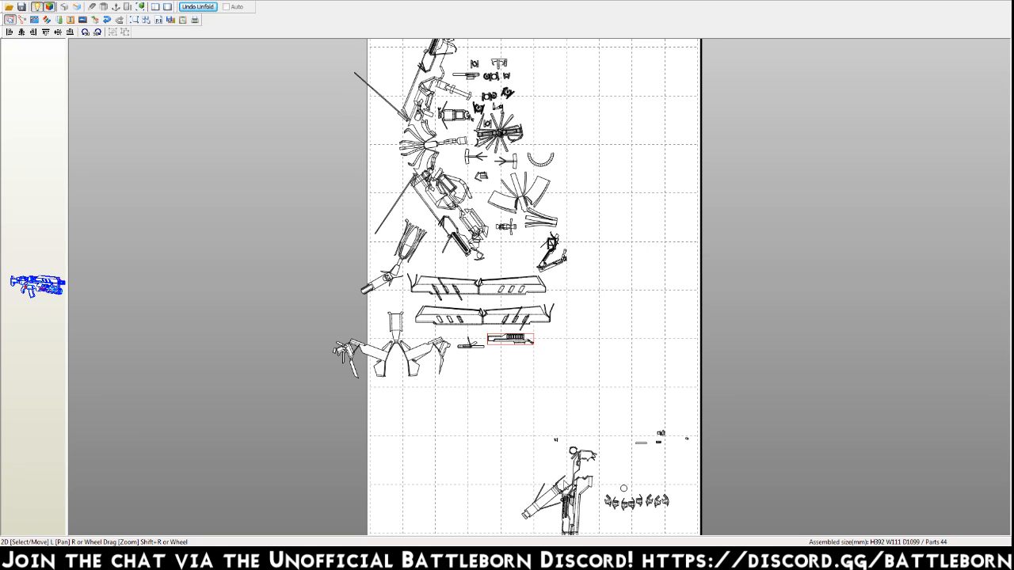
# Move the large tangled assembly, the small circle and the row of small clamp-shaped parts toward the empty area beside the page.
pyautogui.moveTo(552, 504); pyautogui.dragTo(289, 132)
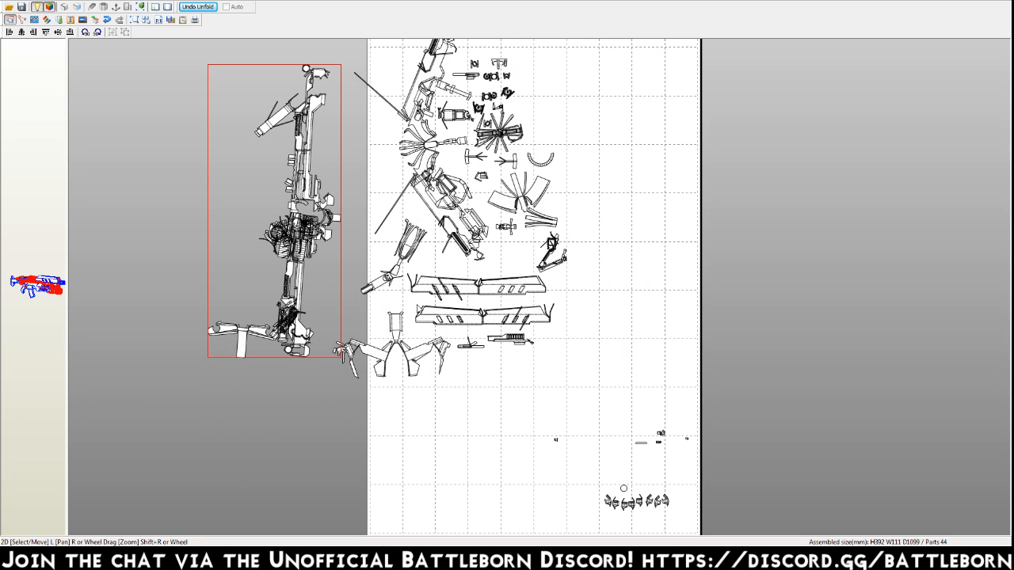
pyautogui.click(624, 488)
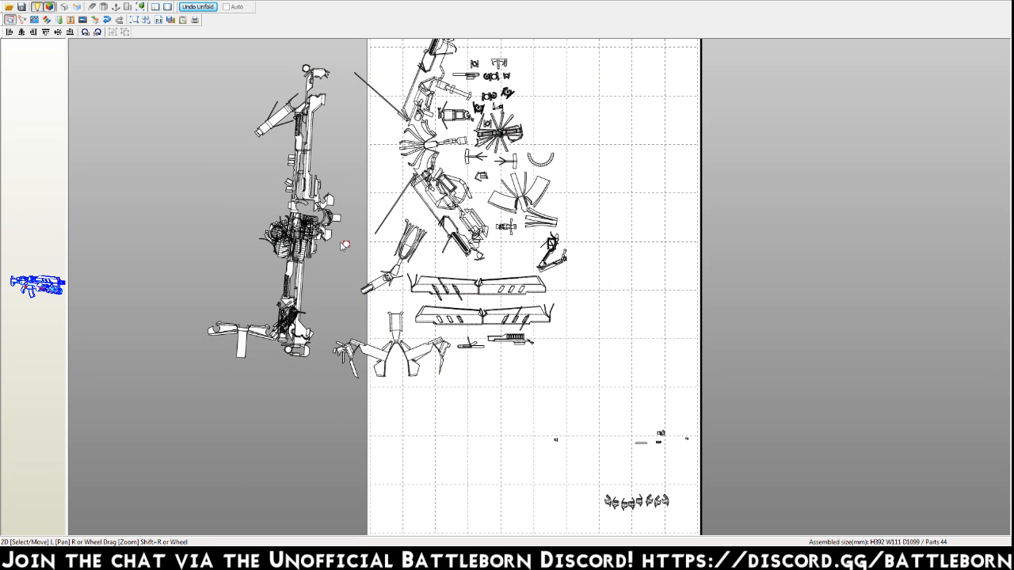
pyautogui.moveTo(664, 515); pyautogui.dragTo(337, 166)
pyautogui.click(633, 466)
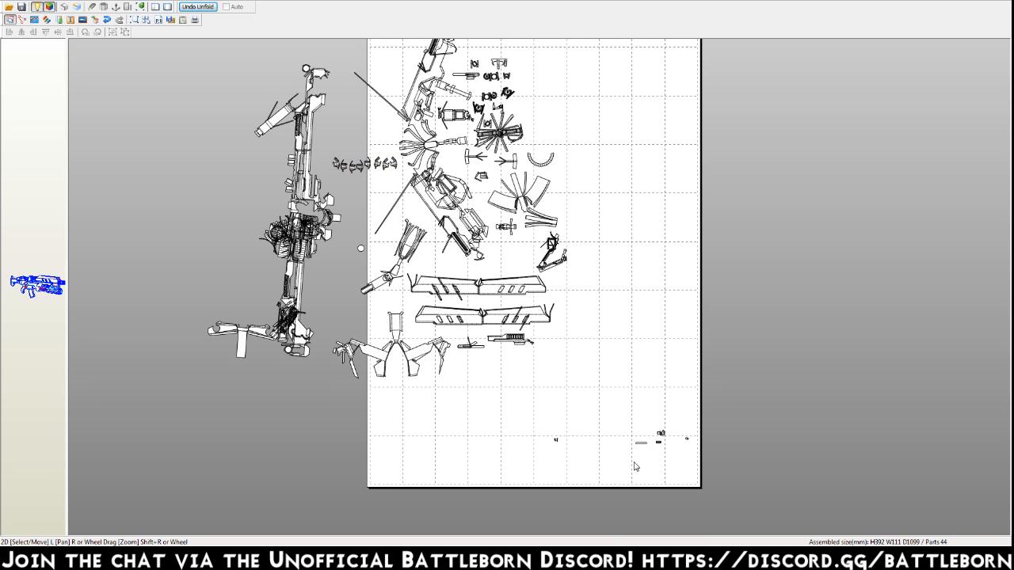
# Move the tiny bracket part from the lower page area to just below the circle beside the page.
pyautogui.scroll(3, 634, 466)
pyautogui.moveTo(654, 478); pyautogui.dragTo(584, 377, button='right')
pyautogui.moveTo(505, 396); pyautogui.dragTo(325, 163)
pyautogui.click(462, 401)
pyautogui.moveTo(507, 396); pyautogui.dragTo(244, 162)
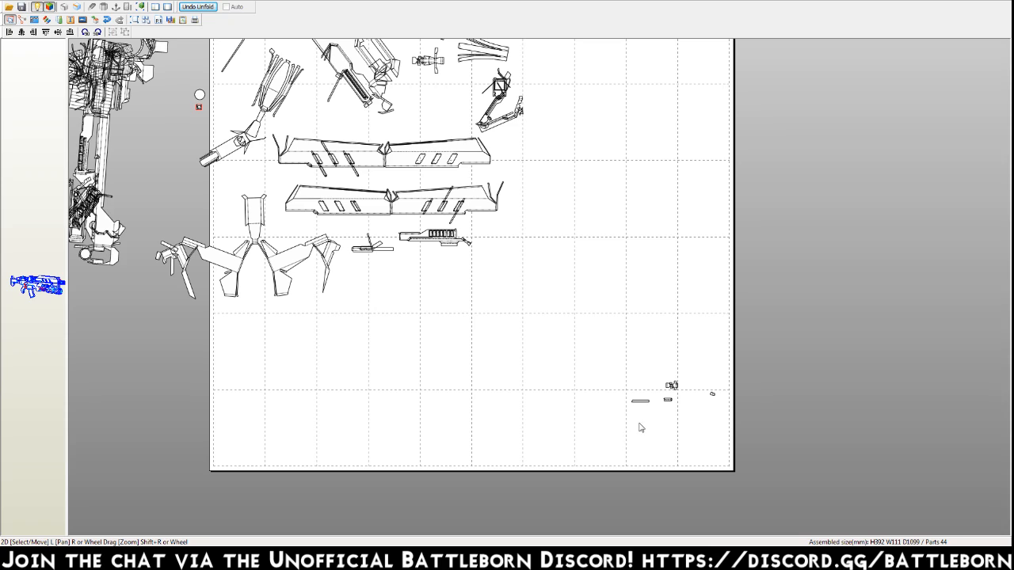
# Join the two small loose strips near the page's lower edge to their matching edges.
pyautogui.hotkey('ctrl', 'b')
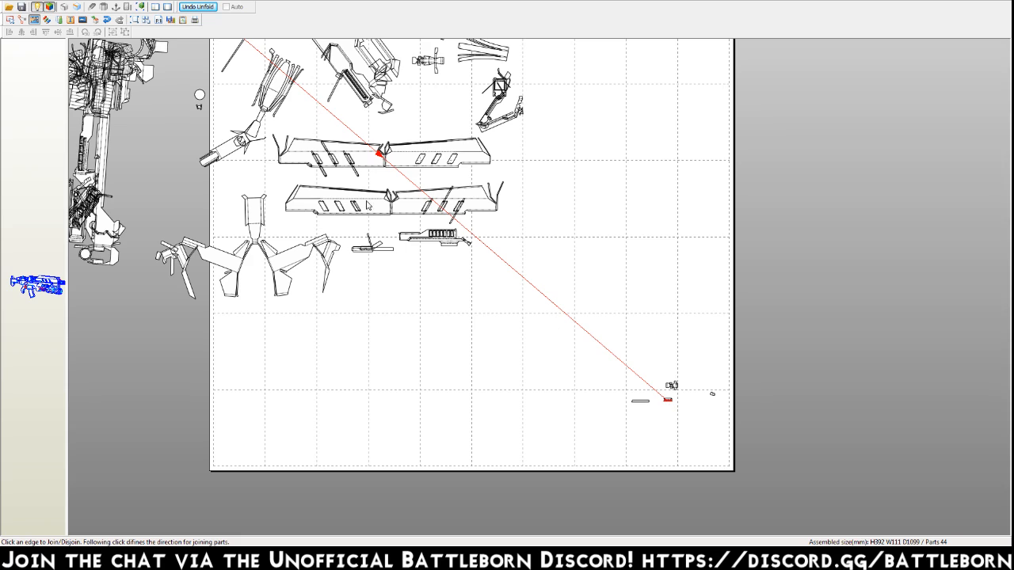
pyautogui.click(368, 145)
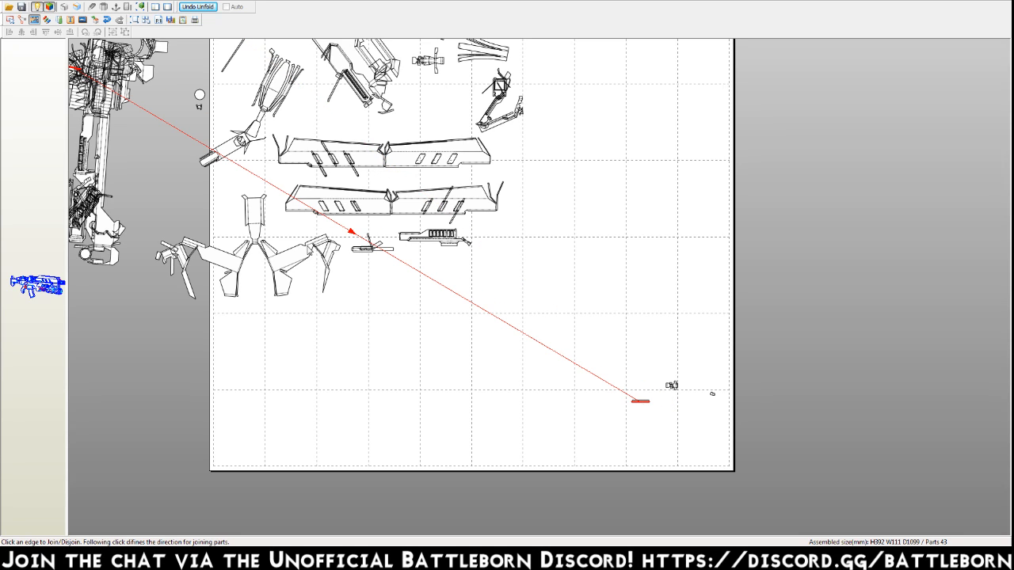
pyautogui.click(640, 402)
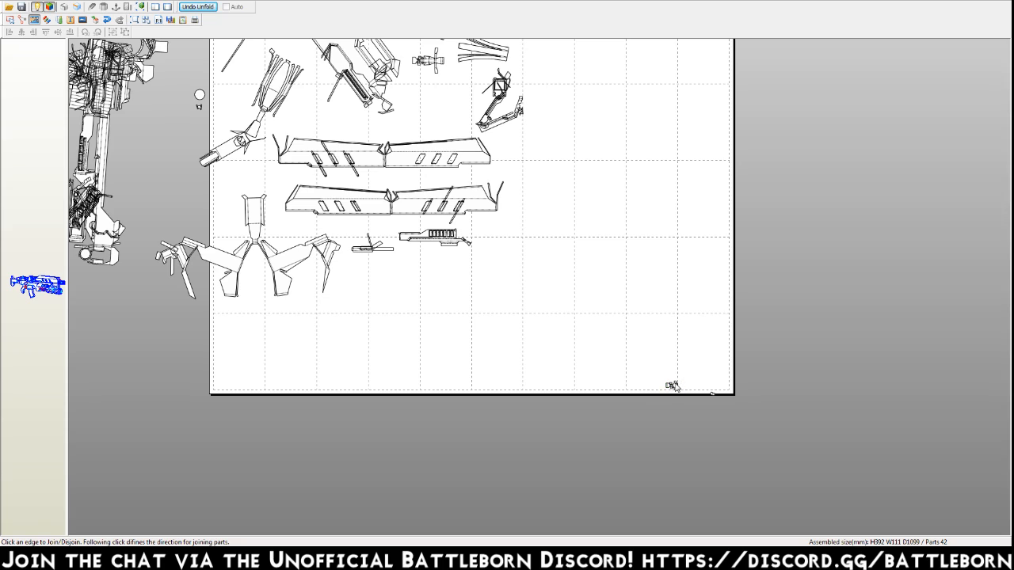
# Move the last two tiny parts from the page's lower corner to the empty area beside the winged part.
pyautogui.press('Escape')
pyautogui.click(701, 389)
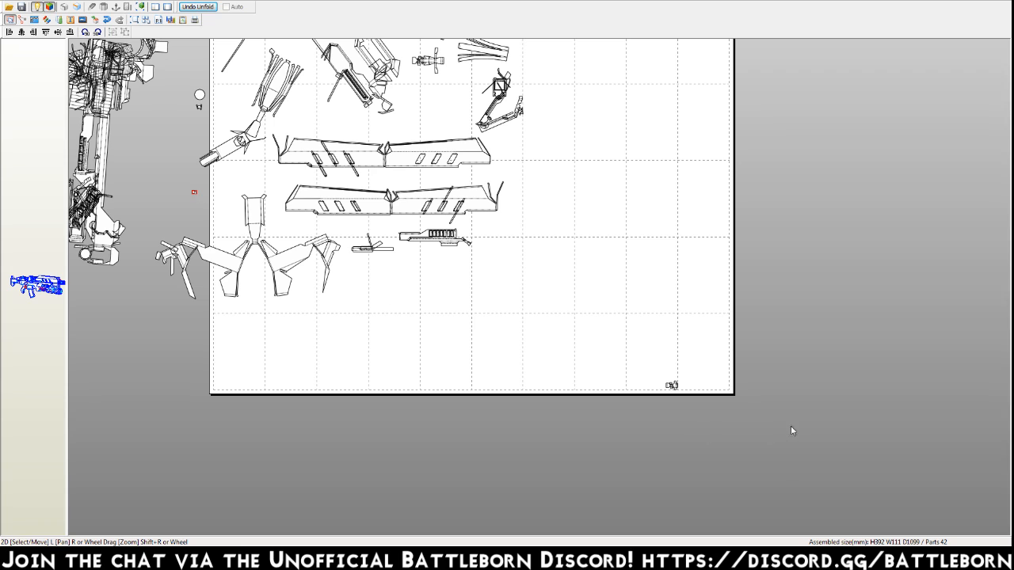
pyautogui.moveTo(675, 387); pyautogui.dragTo(161, 187)
# Join the tiny square piece near the page's upper corner to its matching edge on the round toothed part.
pyautogui.moveTo(630, 266); pyautogui.dragTo(659, 540, button='middle')
pyautogui.scroll(1, 674, 240)
pyautogui.moveTo(677, 219); pyautogui.dragTo(627, 421, button='middle')
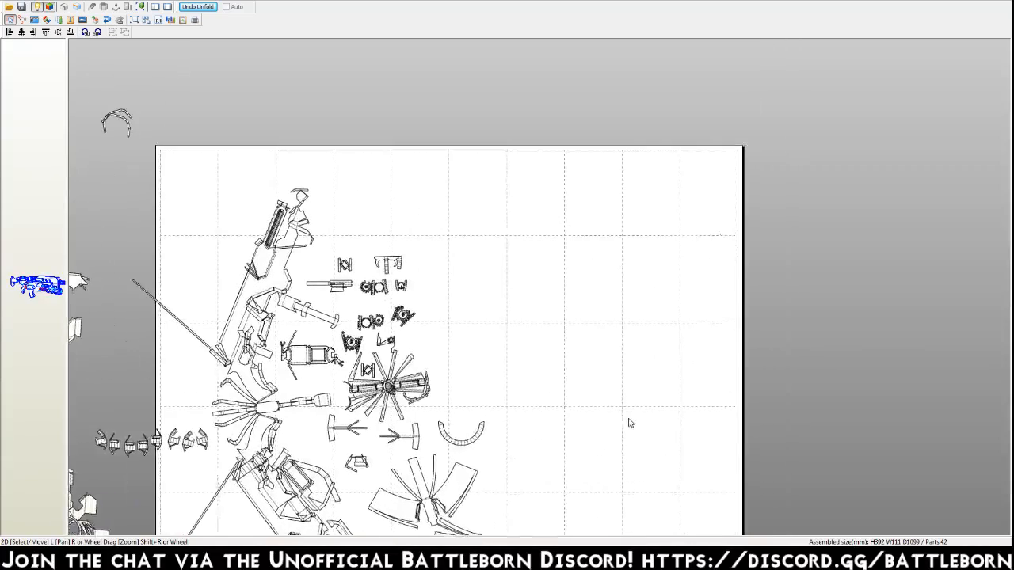
pyautogui.scroll(-1, 708, 278)
pyautogui.scroll(2, 710, 276)
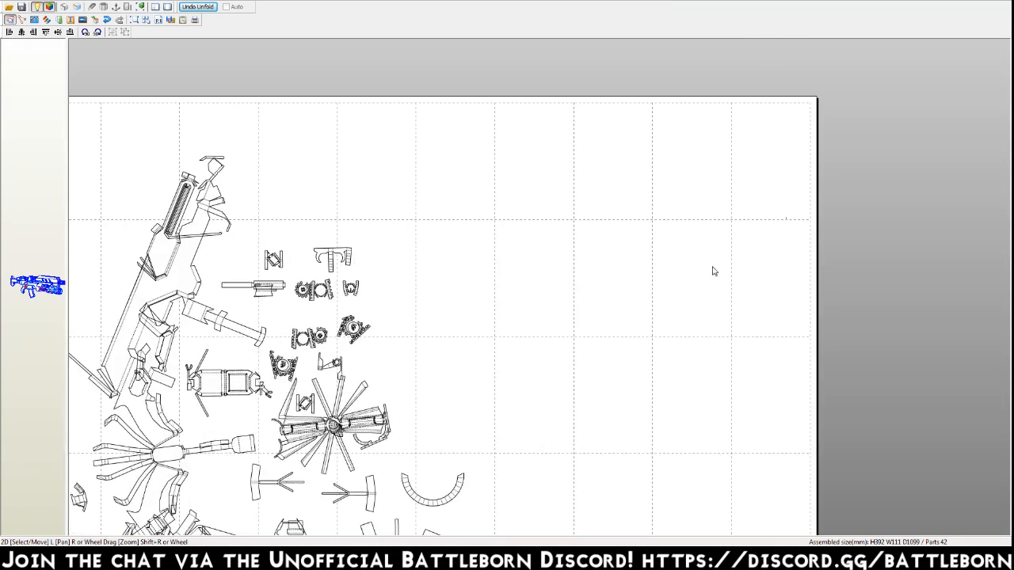
pyautogui.scroll(-1, 749, 248)
pyautogui.scroll(4, 640, 264)
pyautogui.moveTo(690, 227); pyautogui.dragTo(533, 257, button='middle')
pyautogui.scroll(6, 542, 269)
pyautogui.scroll(5, 629, 193)
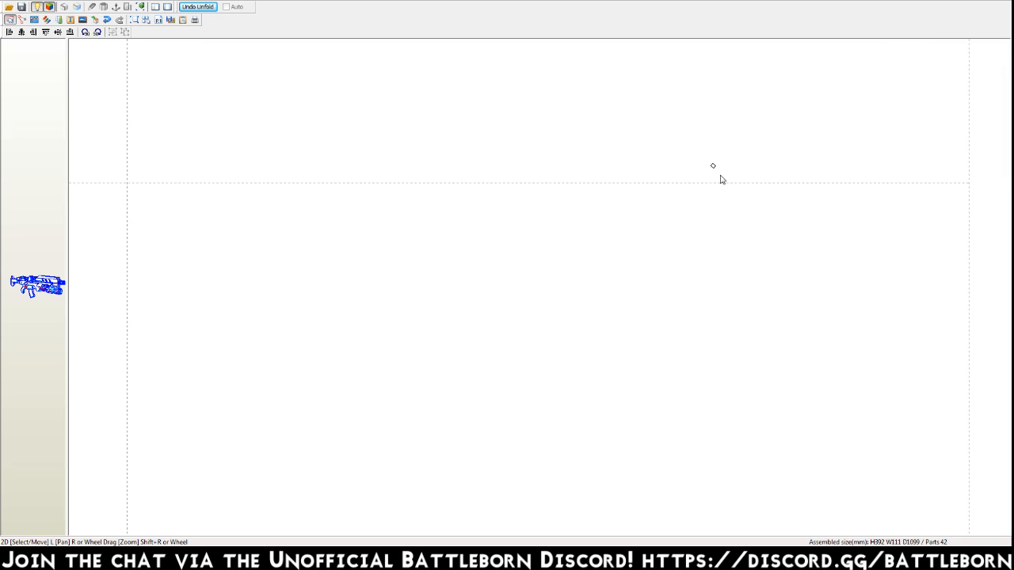
pyautogui.hotkey('ctrl', 'j')
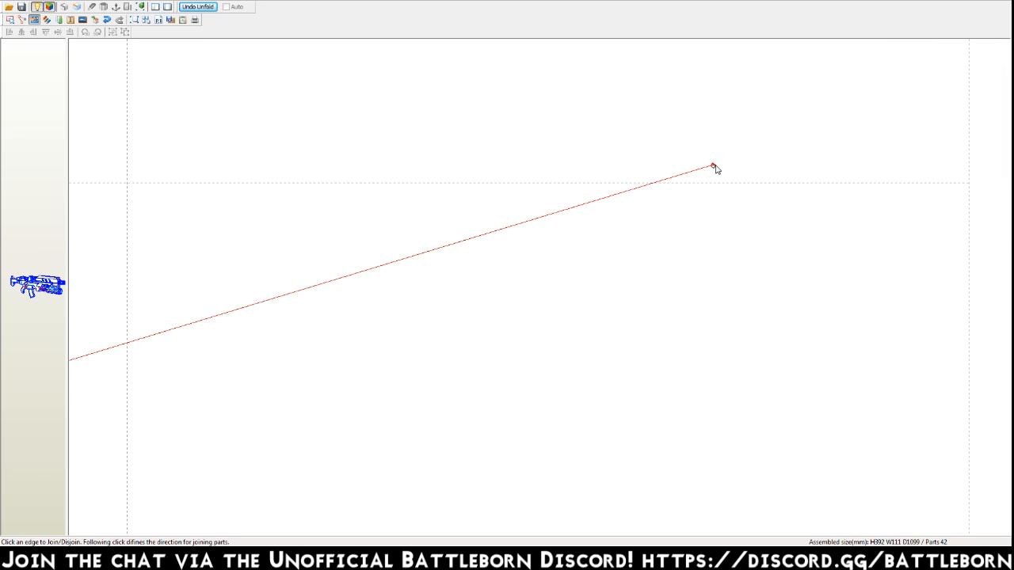
pyautogui.scroll(-4, 716, 166)
pyautogui.scroll(-5, 647, 275)
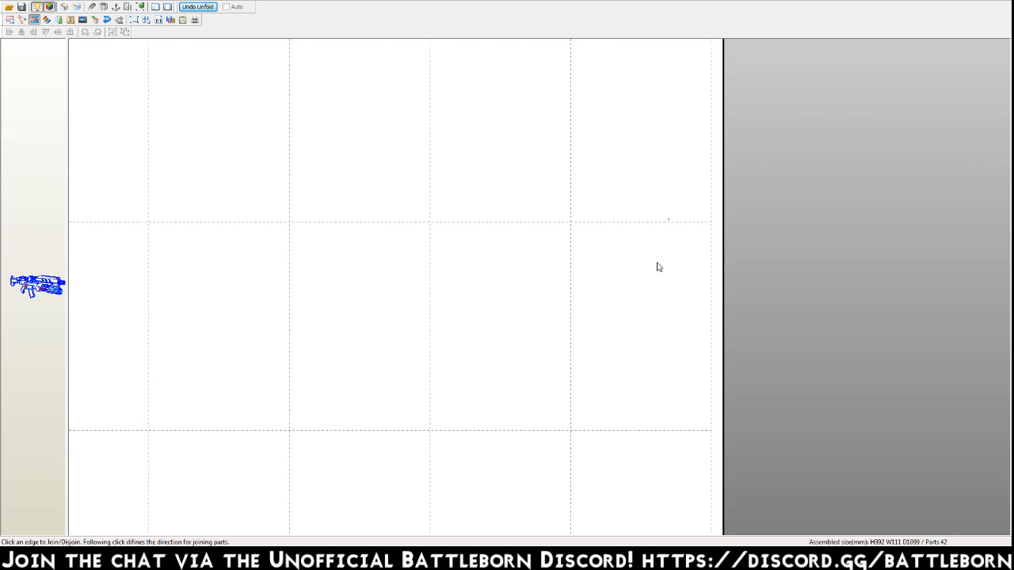
pyautogui.scroll(-5, 745, 258)
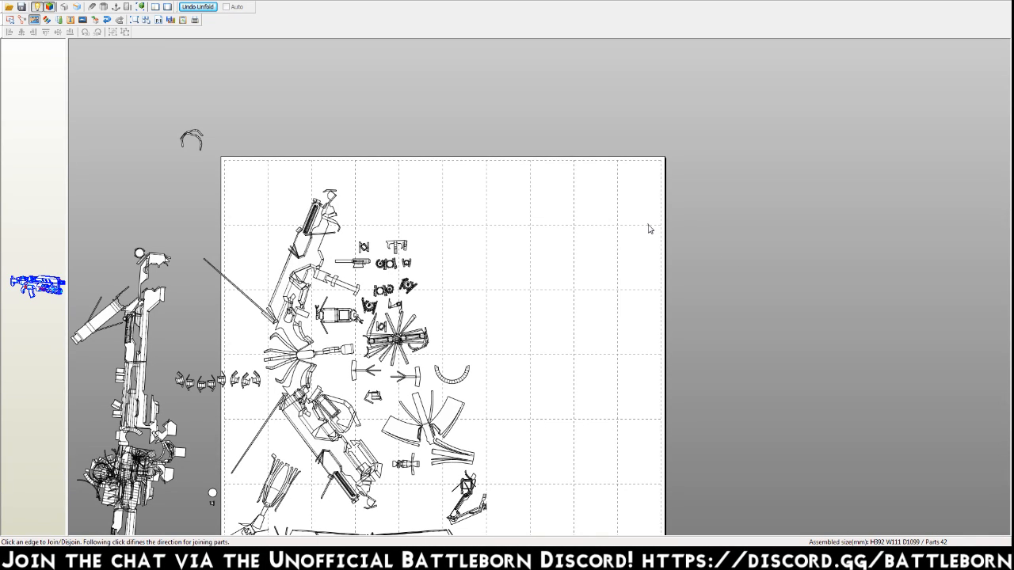
pyautogui.scroll(2, 649, 227)
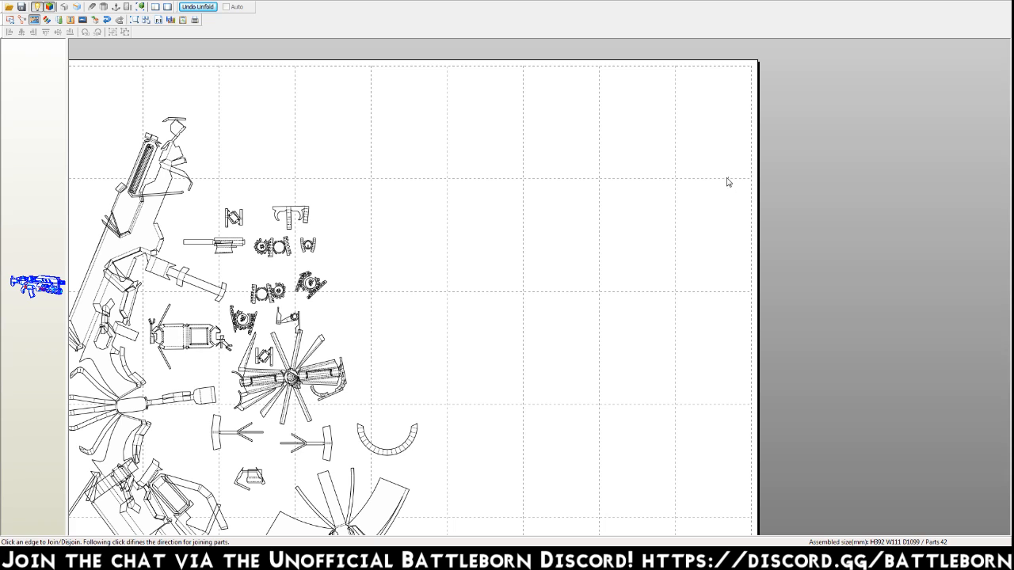
pyautogui.scroll(2, 729, 181)
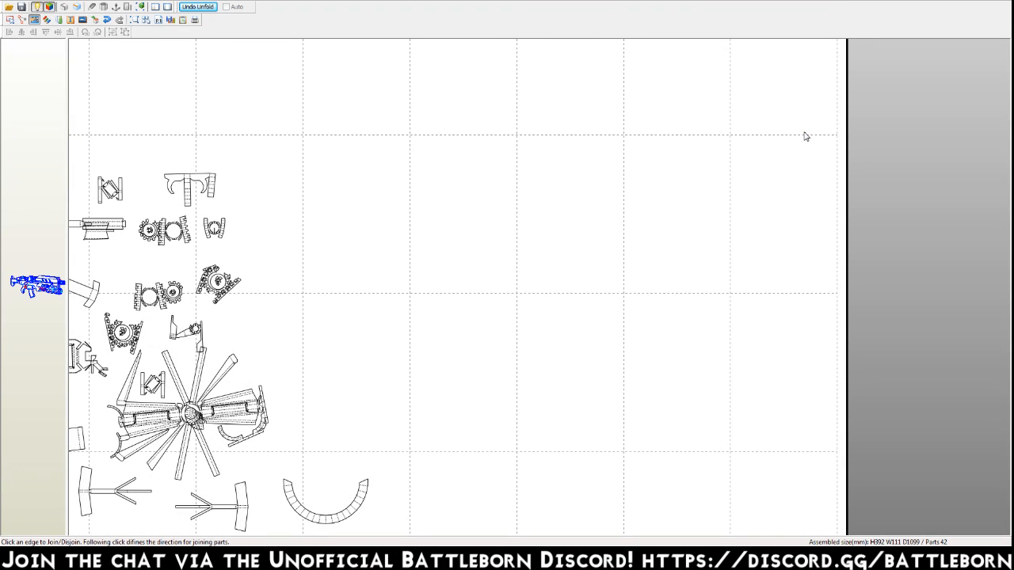
pyautogui.scroll(2, 807, 136)
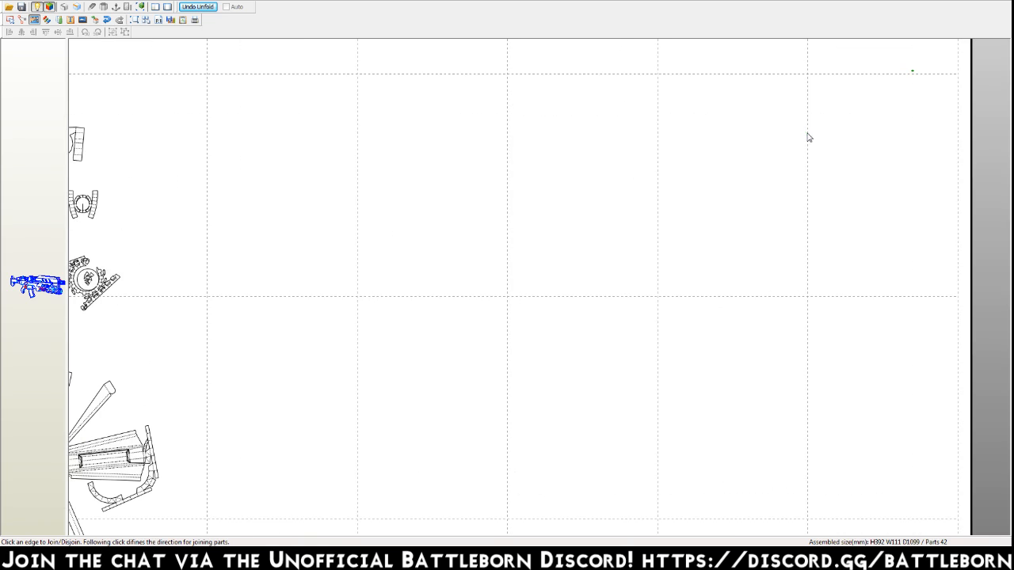
pyautogui.click(893, 96)
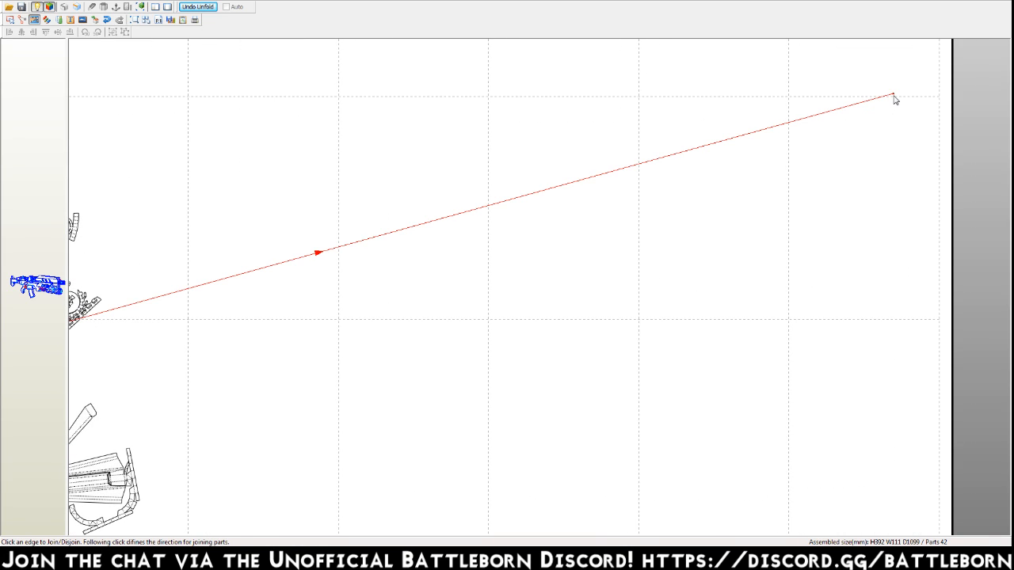
pyautogui.click(304, 260)
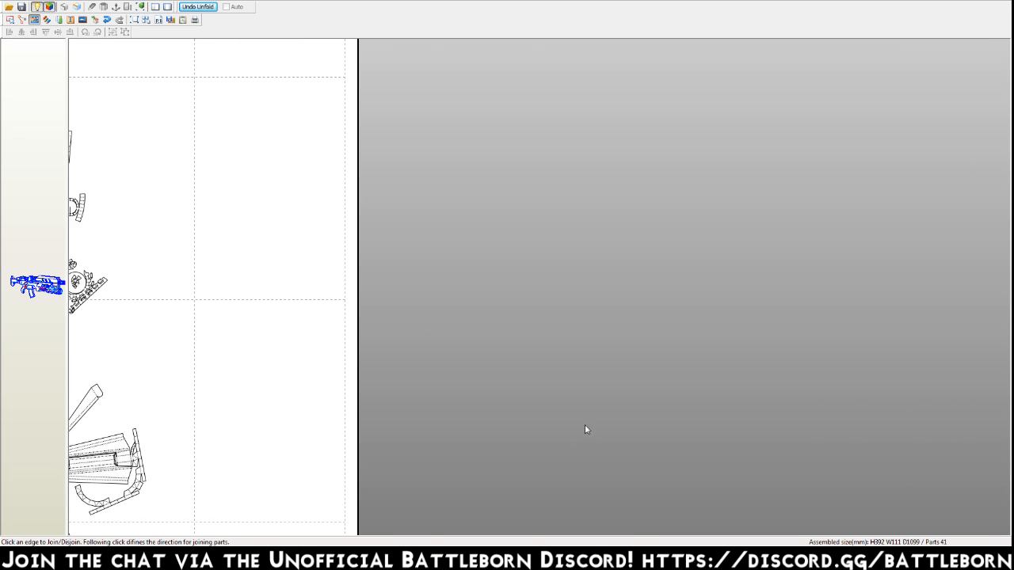
# View the whole pattern layout and save the project.
pyautogui.scroll(-6, 798, 224)
pyautogui.scroll(1, 602, 318)
pyautogui.moveTo(540, 359); pyautogui.dragTo(607, 290, button='middle')
pyautogui.click(22, 8)
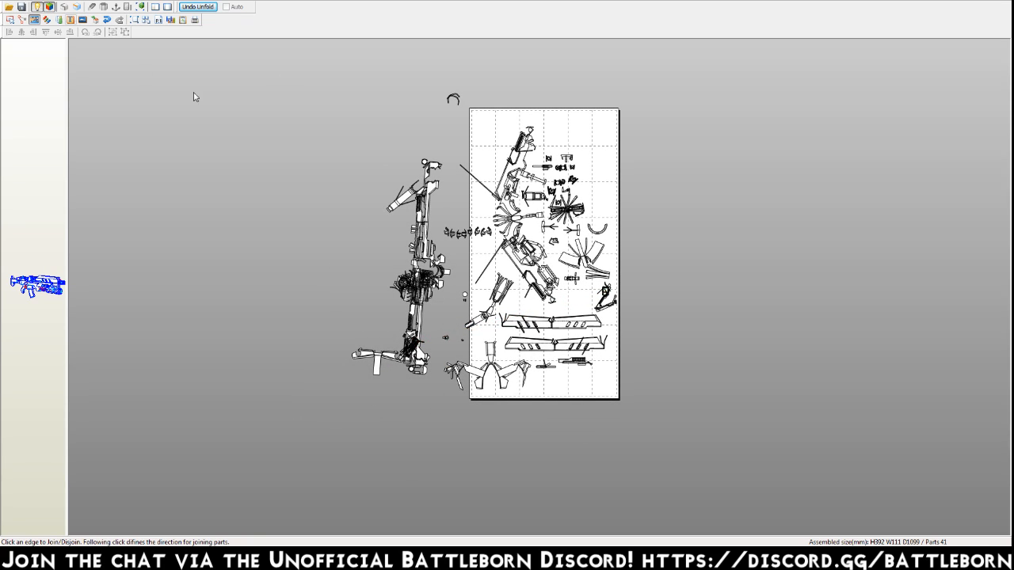
# Open the list of all parts, clear the part selection and widen the 3D view of the gun.
pyautogui.moveTo(553, 285); pyautogui.dragTo(556, 303, button='middle')
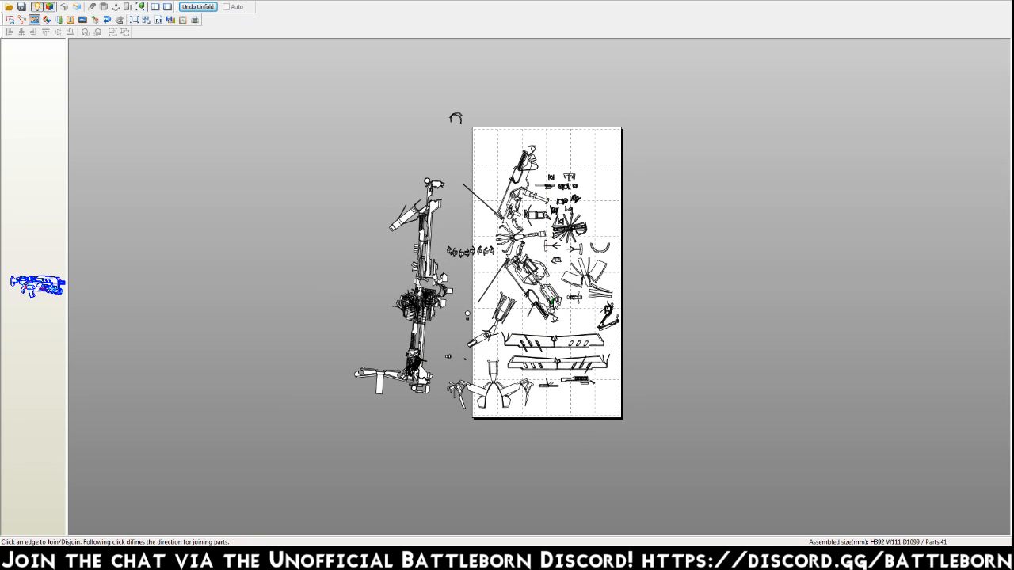
pyautogui.scroll(4, 557, 302)
pyautogui.moveTo(521, 256); pyautogui.dragTo(523, 358, button='middle')
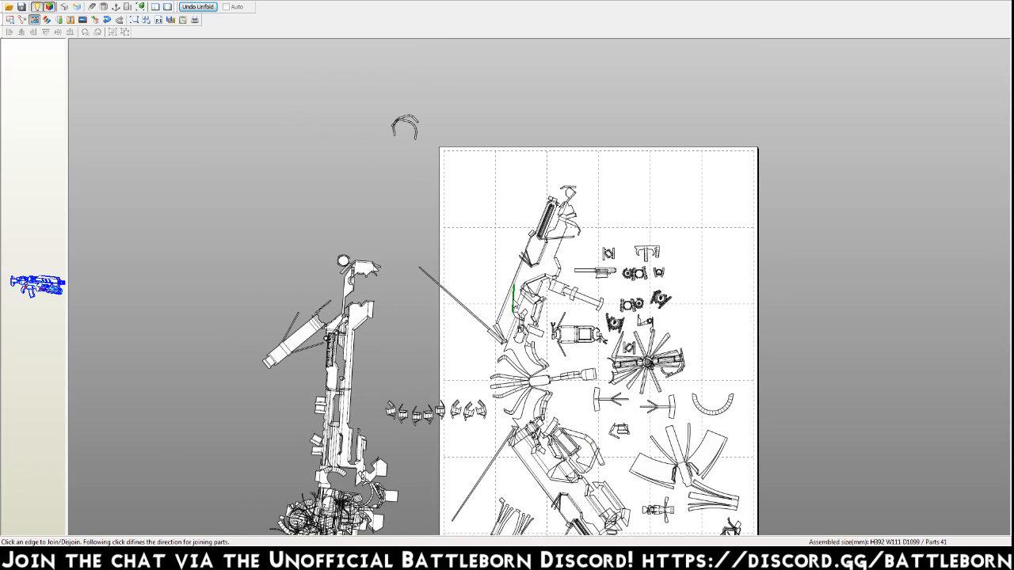
pyautogui.moveTo(516, 300); pyautogui.dragTo(497, 162, button='middle')
pyautogui.scroll(-3, 542, 349)
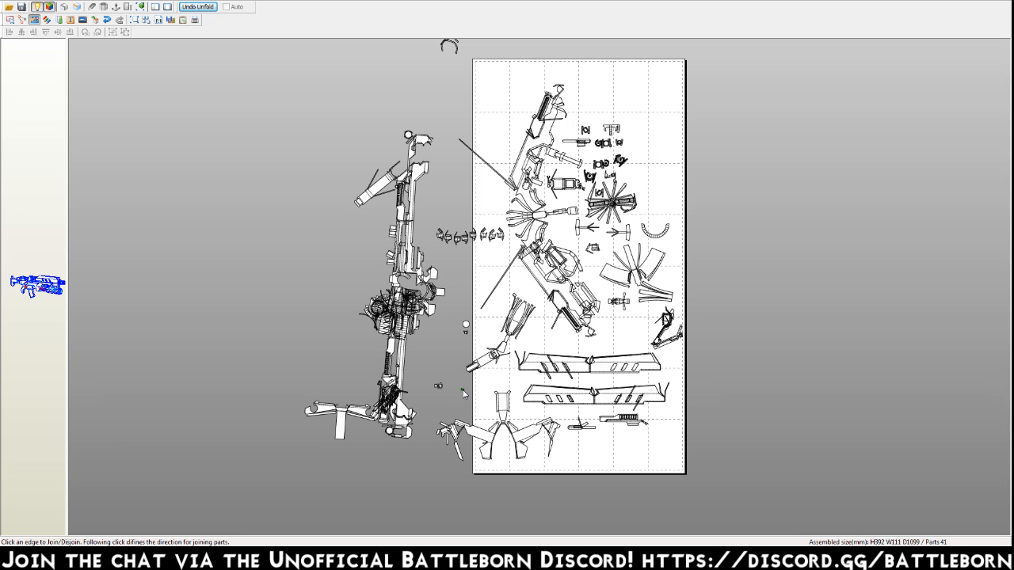
pyautogui.hotkey('ctrl', 'a')
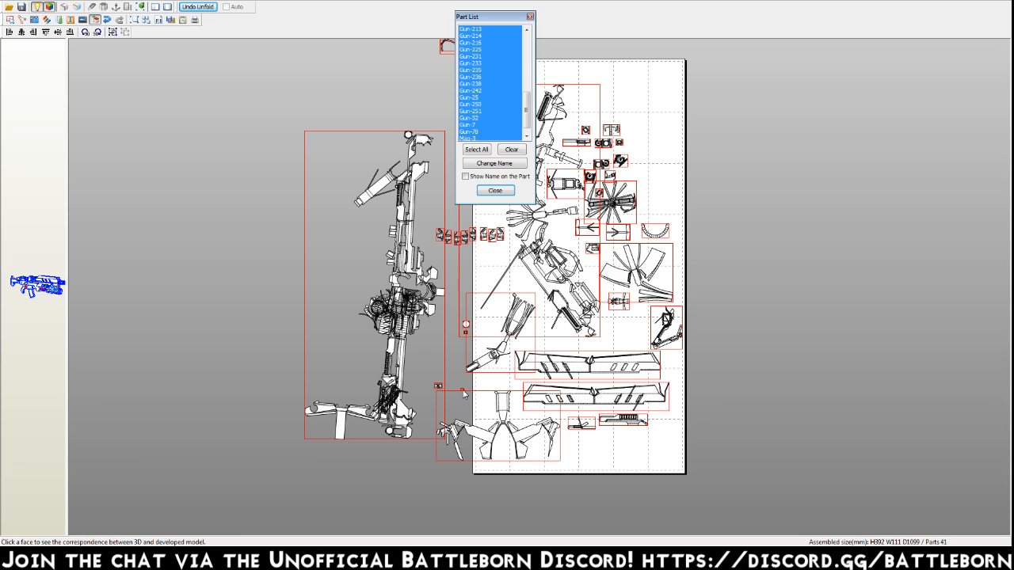
pyautogui.click(207, 231)
pyautogui.moveTo(68, 338); pyautogui.dragTo(409, 337)
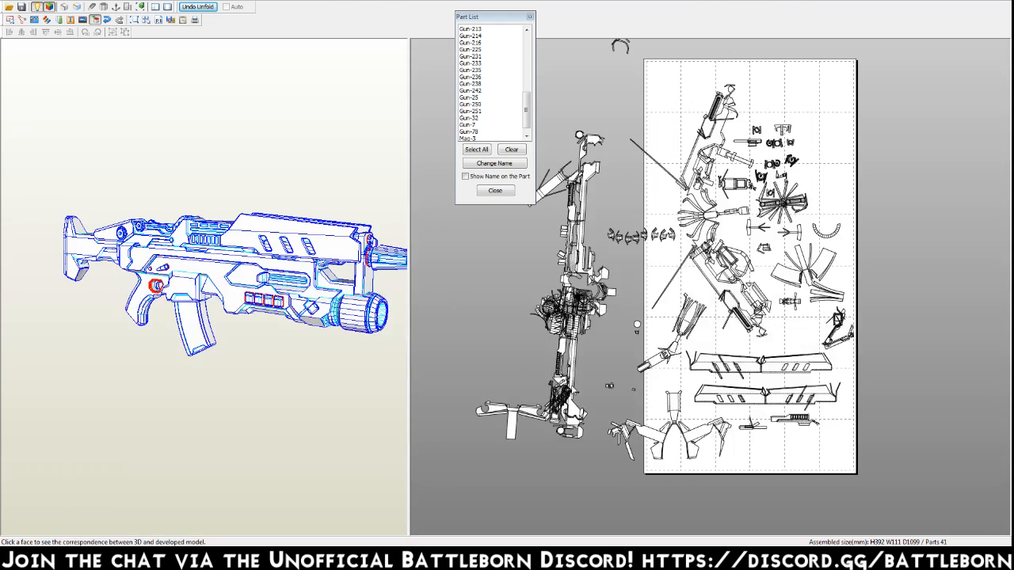
# Highlight the tiny loose part beside the winged part and locate it on the 3D gun model.
pyautogui.scroll(4, 774, 394)
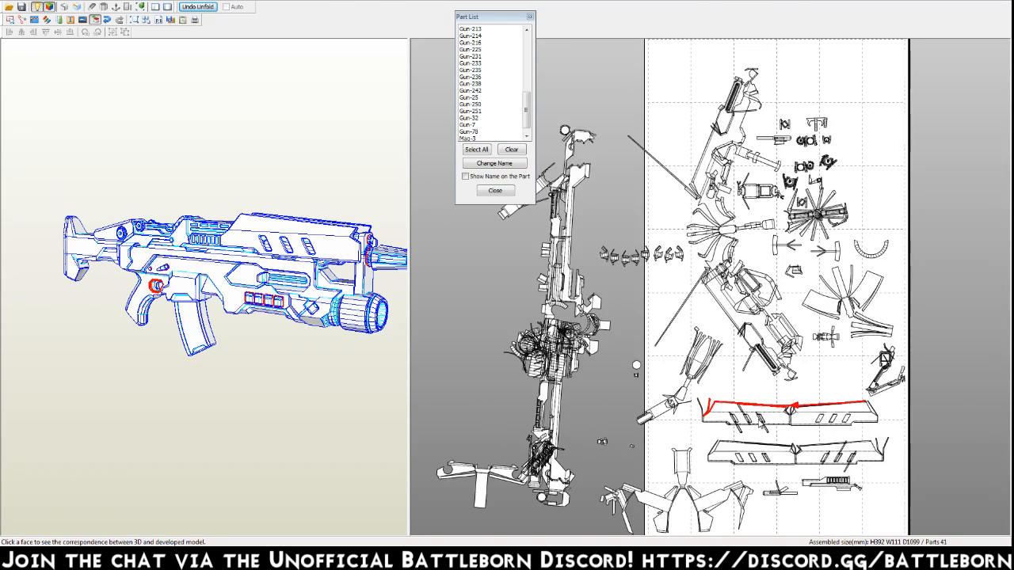
pyautogui.scroll(3, 719, 309)
pyautogui.moveTo(614, 376); pyautogui.dragTo(779, 302, button='middle')
pyautogui.click(690, 314)
pyautogui.moveTo(308, 351); pyautogui.dragTo(184, 240)
pyautogui.scroll(5, 164, 219)
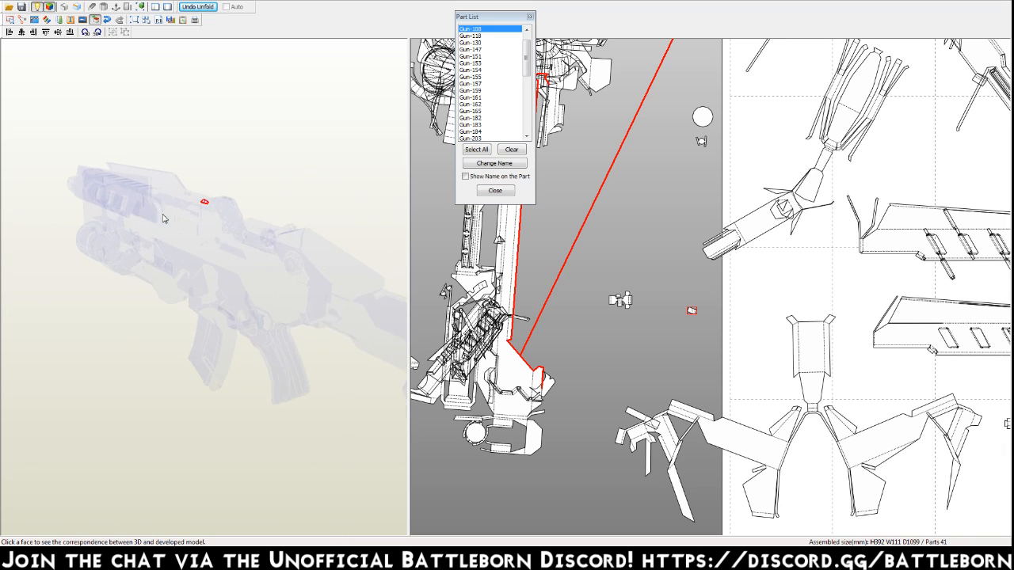
pyautogui.moveTo(226, 161); pyautogui.dragTo(247, 181, button='right')
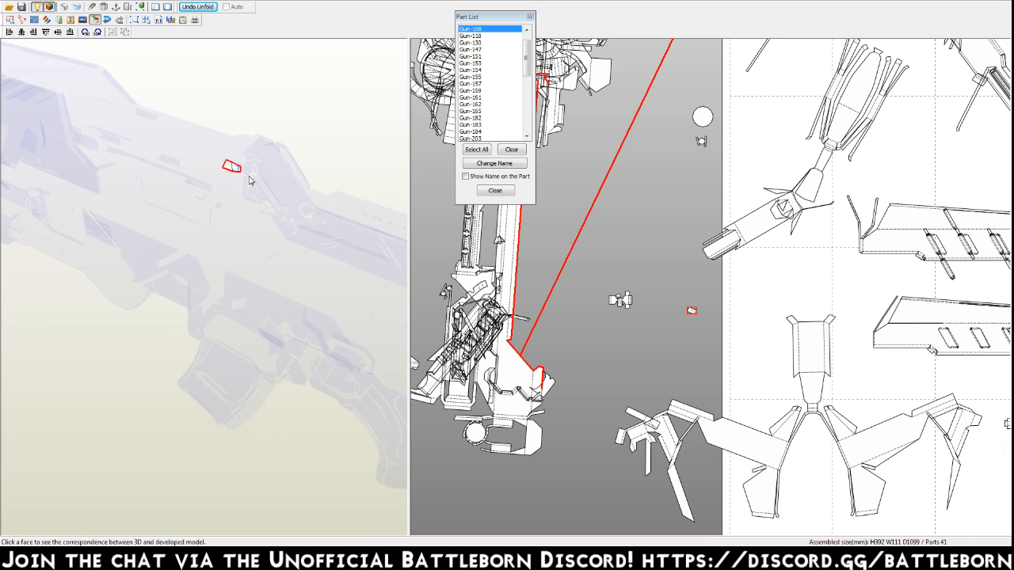
# Compare where the large assembly and the tiny loose part sit on the 3D model, viewing the gun from its side.
pyautogui.click(656, 257)
pyautogui.moveTo(281, 237); pyautogui.dragTo(183, 219, button='right')
pyautogui.moveTo(171, 165); pyautogui.dragTo(275, 161, button='right')
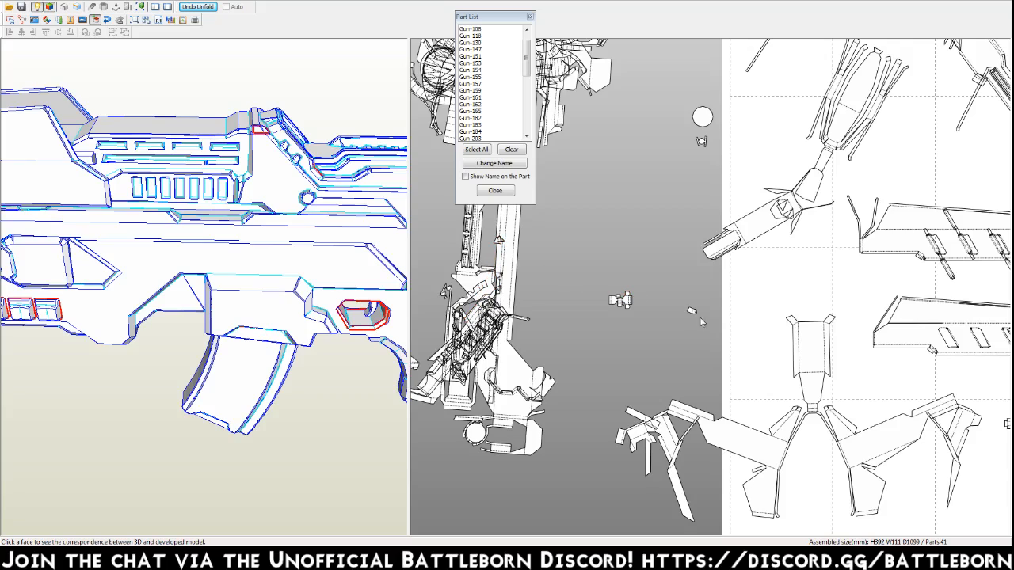
pyautogui.click(507, 277)
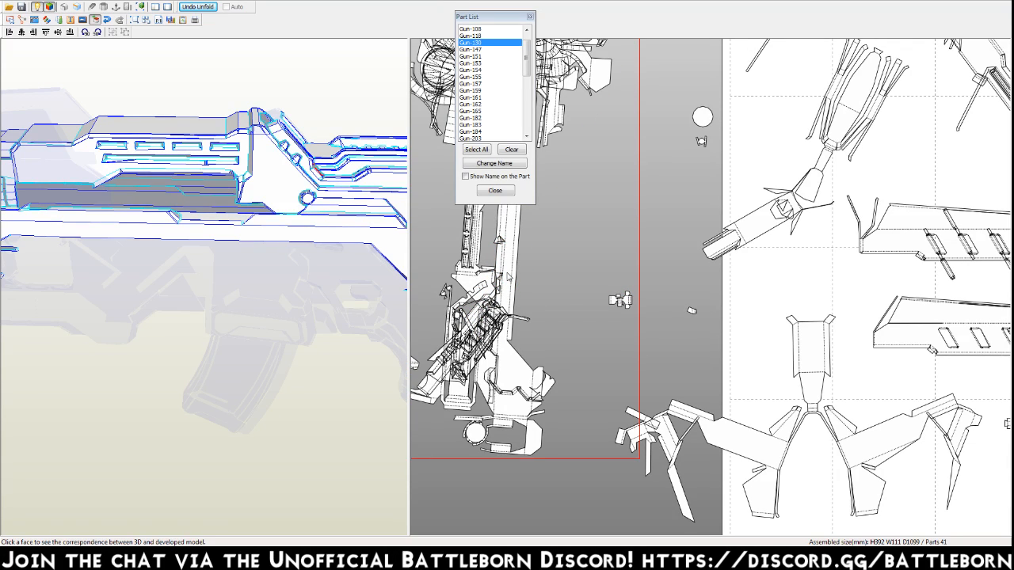
pyautogui.click(691, 312)
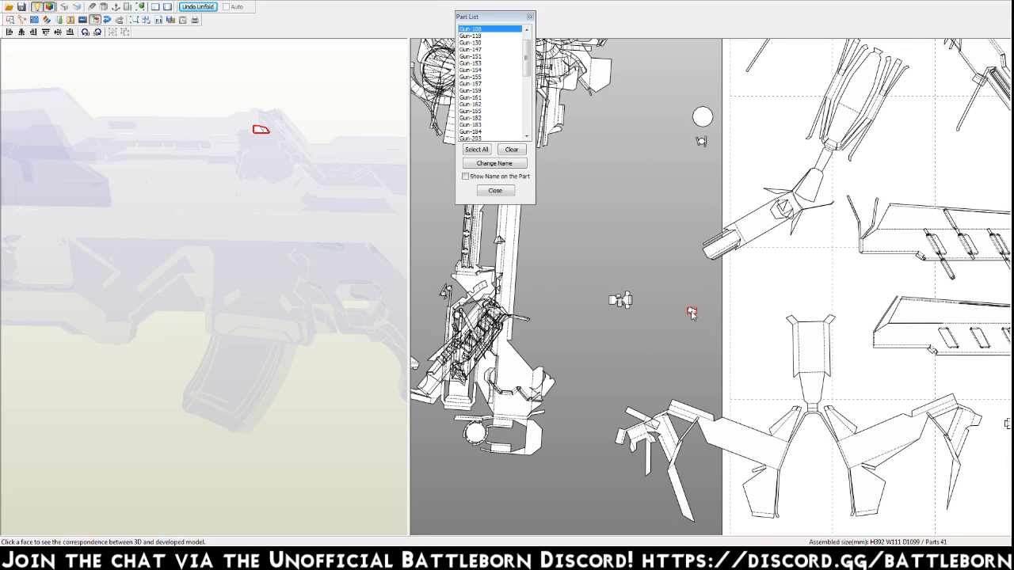
pyautogui.moveTo(686, 249); pyautogui.dragTo(687, 355, button='middle')
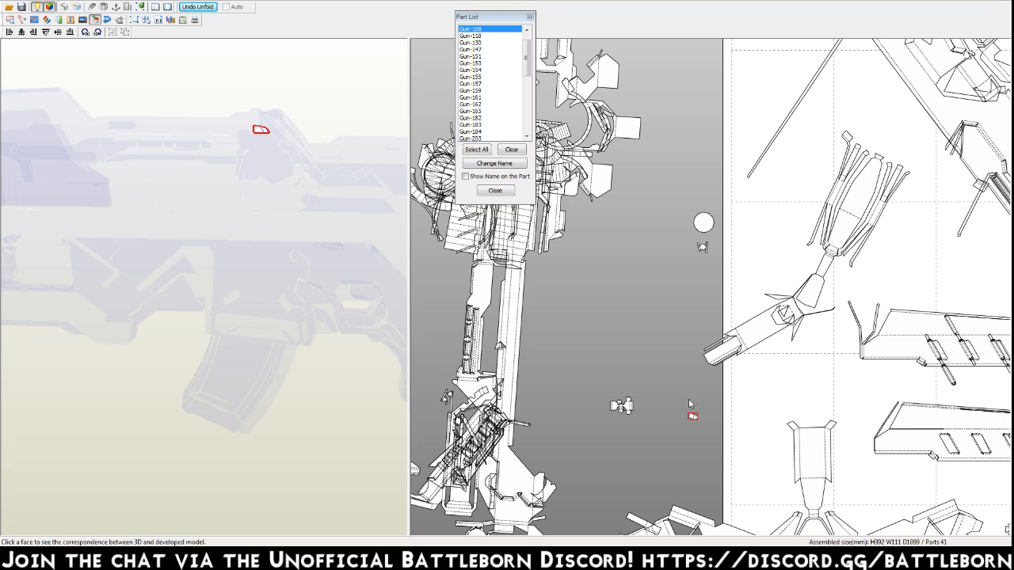
# Move the tiny highlighted loose part up beside the arc-shaped part above the page.
pyautogui.click(675, 78)
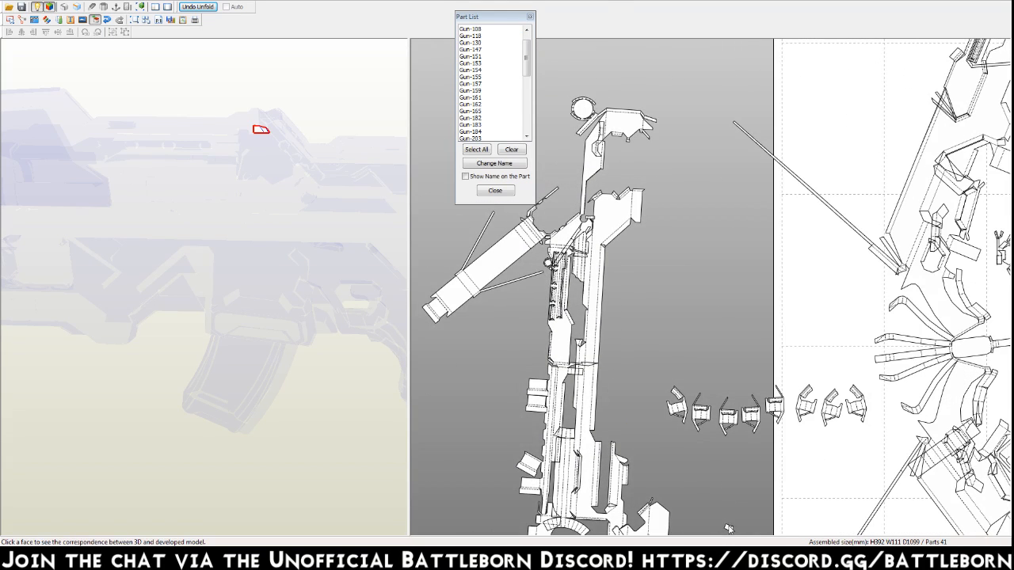
pyautogui.moveTo(727, 525); pyautogui.dragTo(724, 503, button='middle')
pyautogui.moveTo(694, 90); pyautogui.dragTo(701, 394, button='middle')
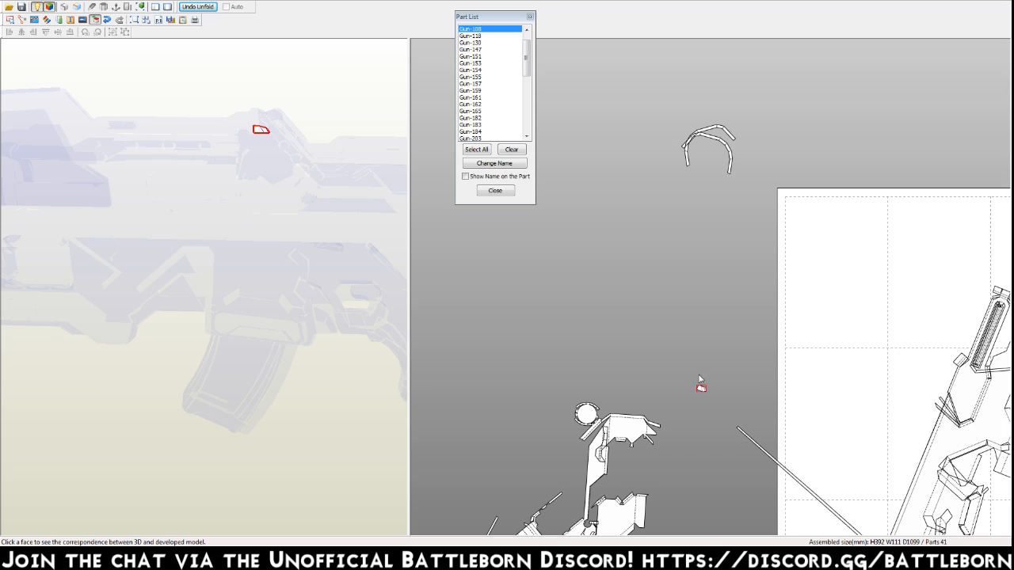
pyautogui.click(707, 467)
pyautogui.moveTo(706, 476)
pyautogui.mouseDown(button='middle')
pyautogui.moveTo(710, 56)
pyautogui.moveTo(705, 196)
pyautogui.mouseUp(button='middle')
# Locate the small loose part near the large assembly on the 3D gun model and move it beside the loose circle.
pyautogui.moveTo(732, 513); pyautogui.dragTo(679, 354, button='middle')
pyautogui.click(623, 309)
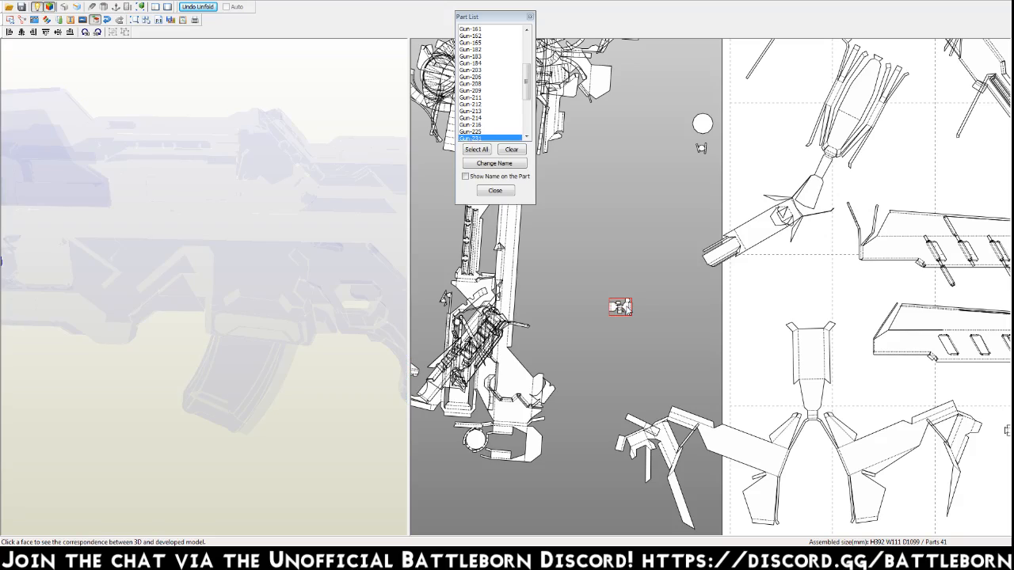
pyautogui.scroll(-5, 259, 268)
pyautogui.moveTo(161, 307); pyautogui.dragTo(202, 295, button='right')
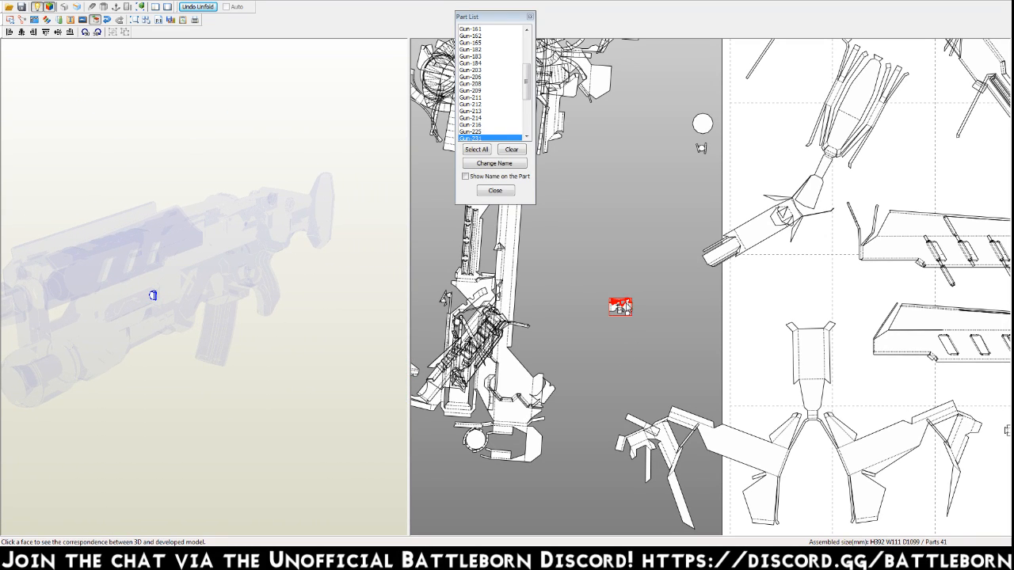
# Locate the loose circle and the large assembly on the 3D model, viewing the gun from its front end.
pyautogui.click(704, 123)
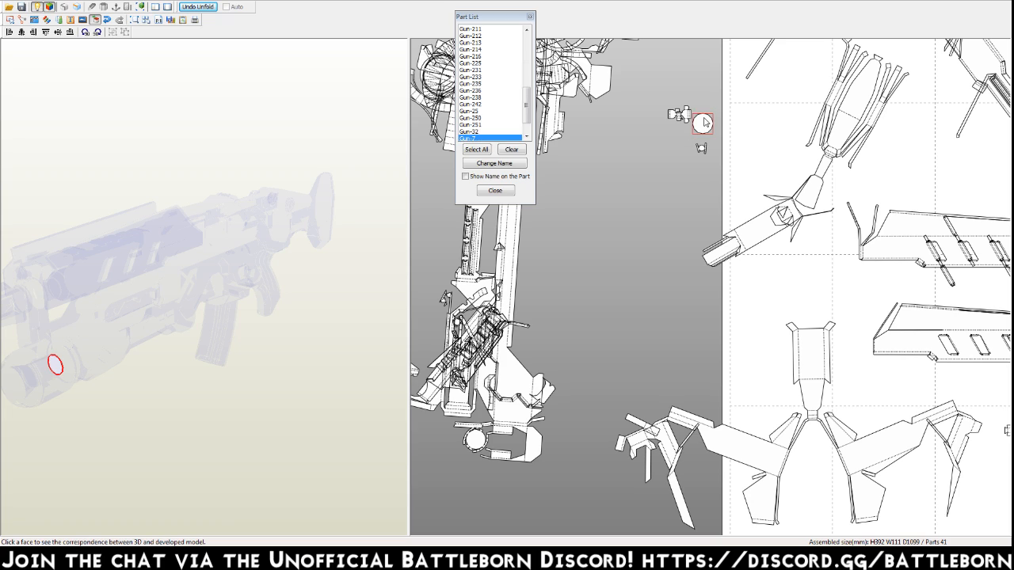
pyautogui.moveTo(331, 423); pyautogui.dragTo(224, 407, button='right')
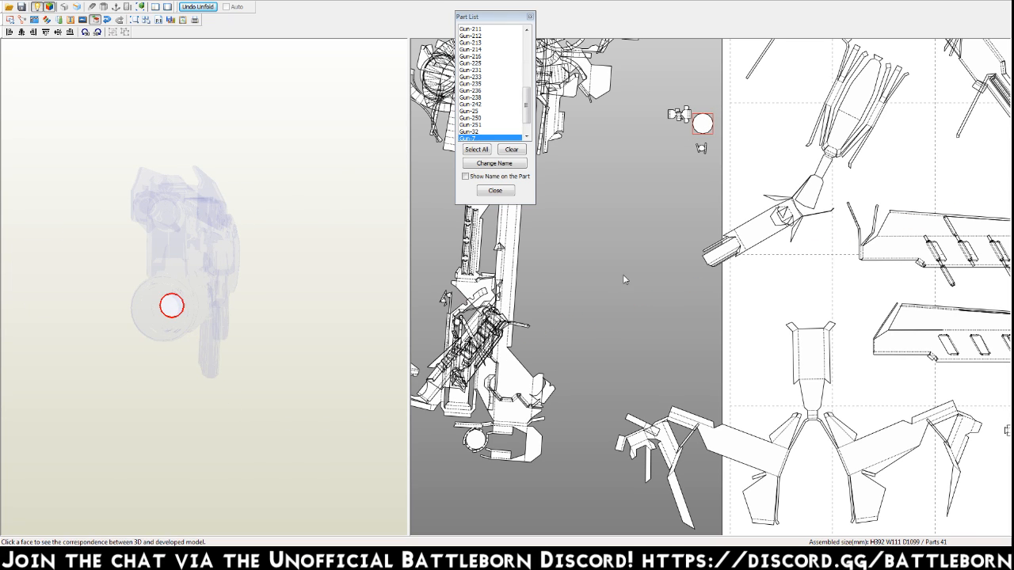
pyautogui.moveTo(638, 465); pyautogui.dragTo(412, 40)
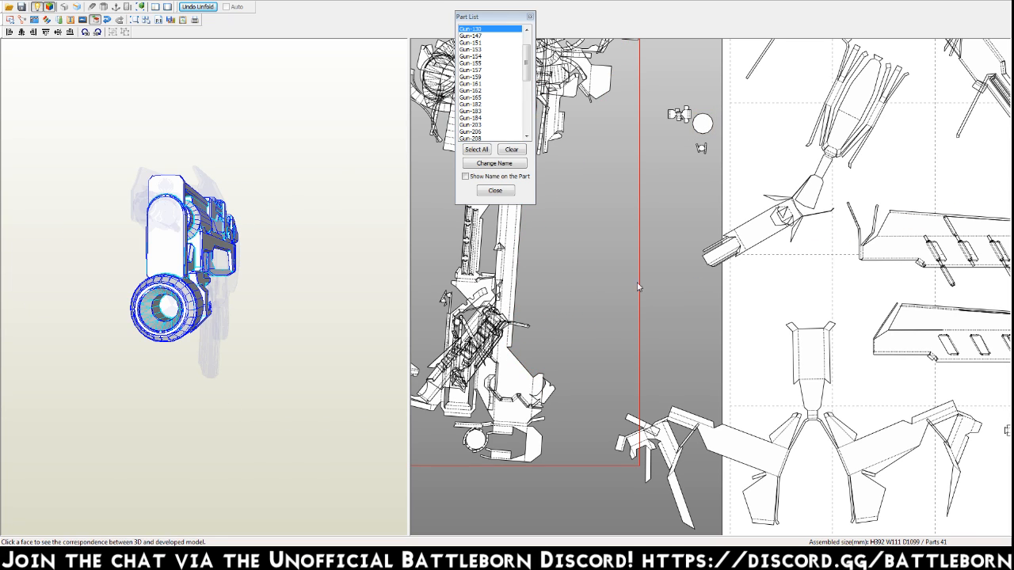
# Move the loose circle up to the arc-shaped part above the page.
pyautogui.click(695, 132)
pyautogui.moveTo(695, 133); pyautogui.dragTo(691, 483, button='right')
pyautogui.moveTo(705, 463); pyautogui.dragTo(681, 48)
pyautogui.moveTo(681, 49); pyautogui.dragTo(697, 428, button='middle')
pyautogui.moveTo(699, 432); pyautogui.dragTo(675, 39)
# Locate the tiny part left beside the page on the 3D gun and compare its position with the large assembly.
pyautogui.moveTo(645, 526); pyautogui.dragTo(638, 17, button='middle')
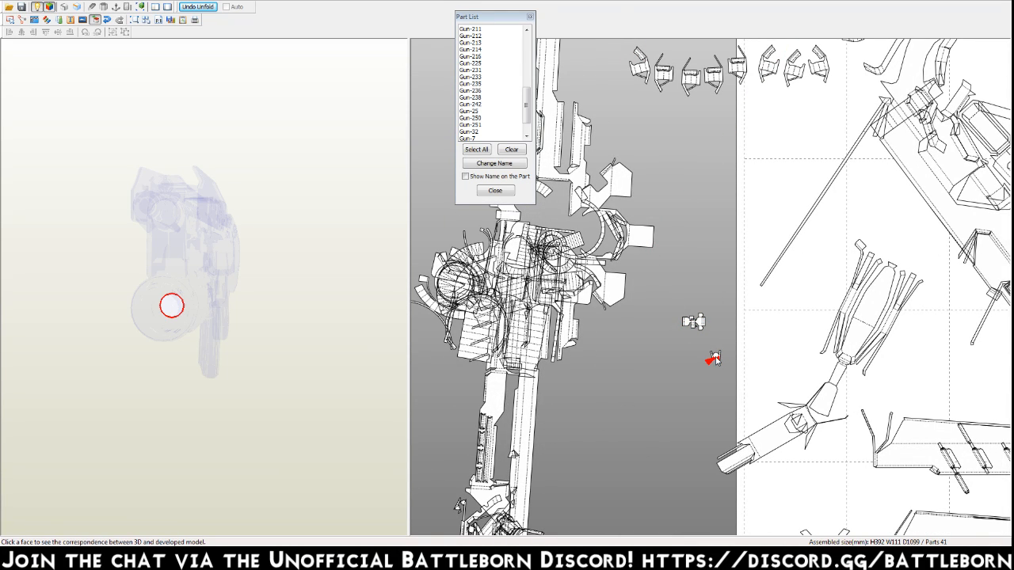
pyautogui.click(716, 360)
pyautogui.moveTo(296, 303); pyautogui.dragTo(170, 307, button='right')
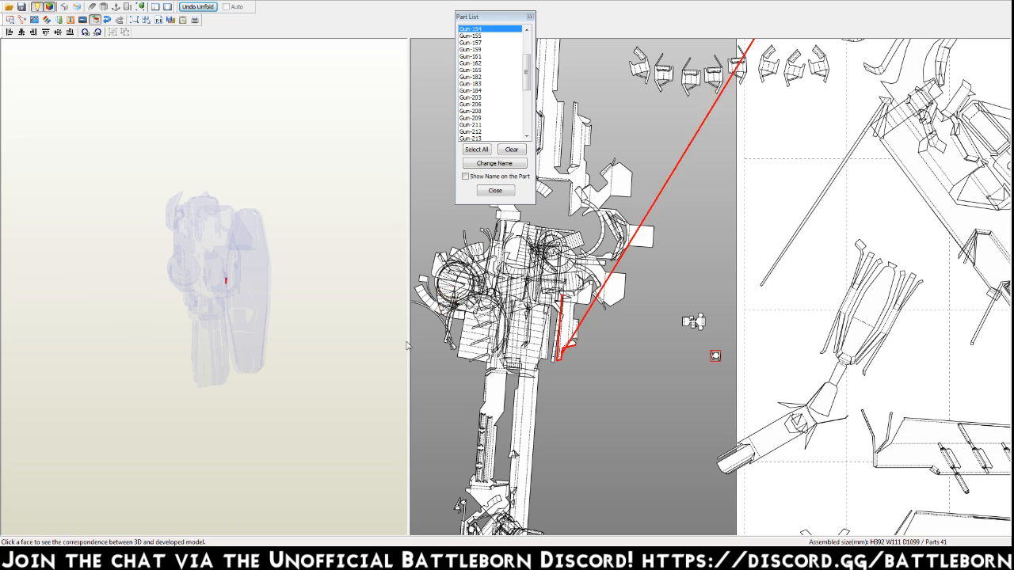
pyautogui.click(506, 402)
pyautogui.moveTo(270, 363); pyautogui.dragTo(290, 356, button='right')
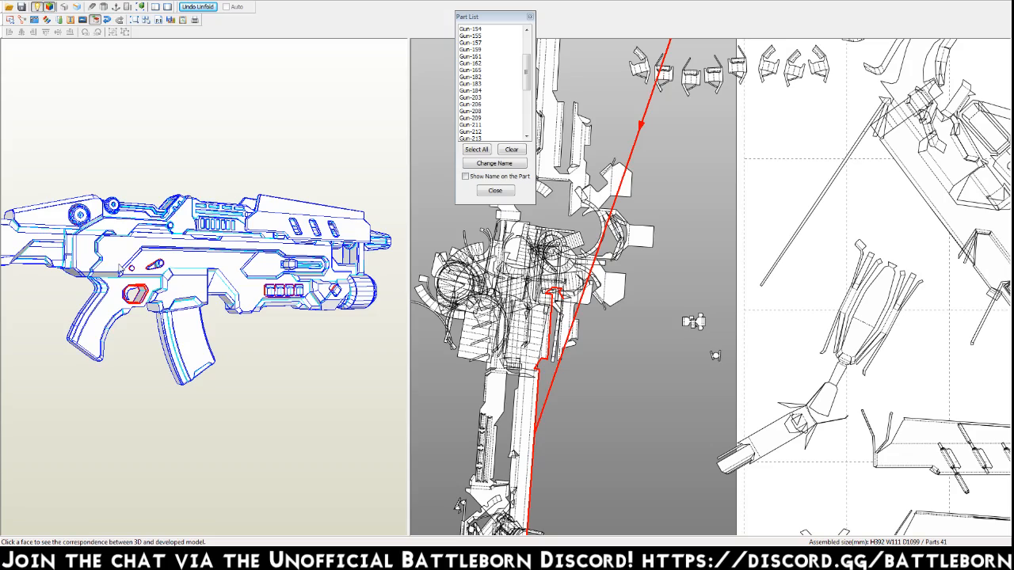
pyautogui.click(171, 227)
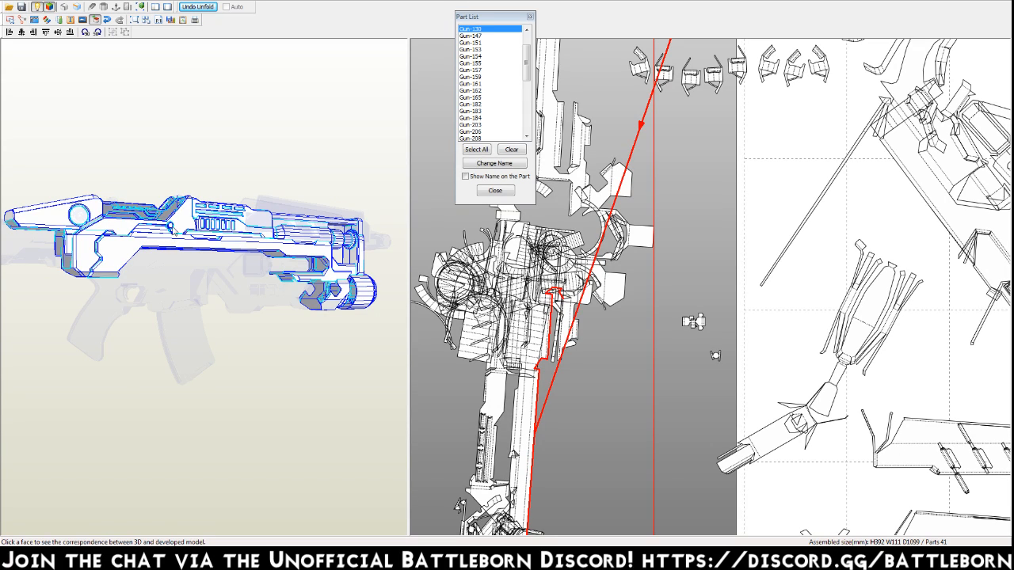
pyautogui.click(715, 356)
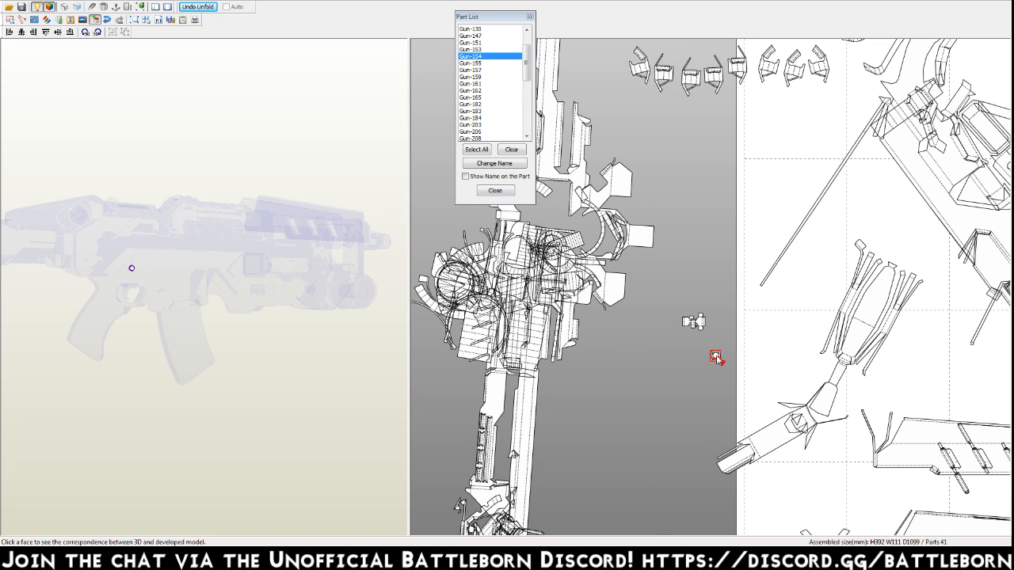
# Locate each of the eight similar clip-shaped parts in the row on the 3D gun model and end the face check.
pyautogui.moveTo(716, 156); pyautogui.dragTo(725, 441, button='right')
pyautogui.click(653, 360)
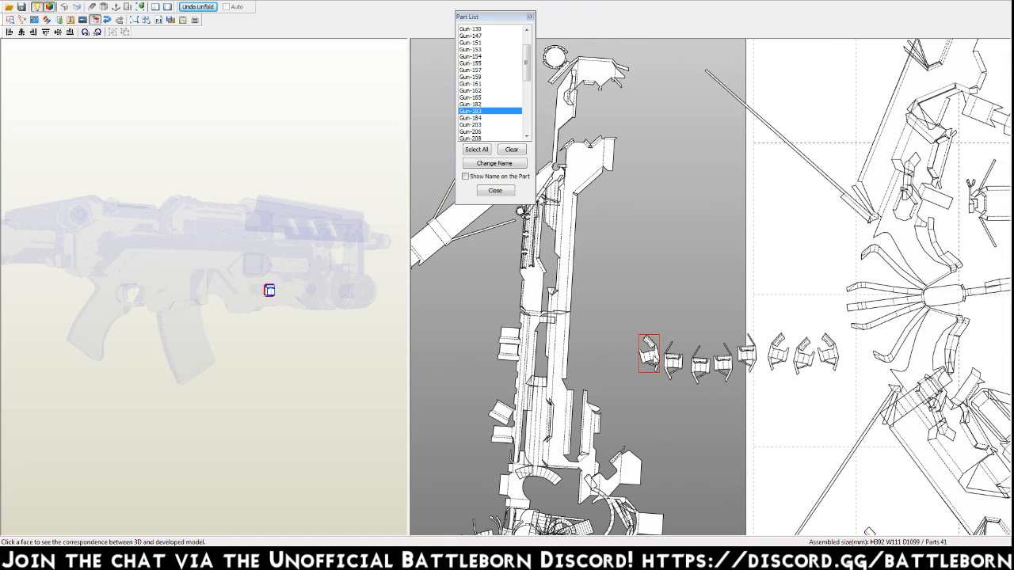
pyautogui.click(675, 362)
pyautogui.click(700, 362)
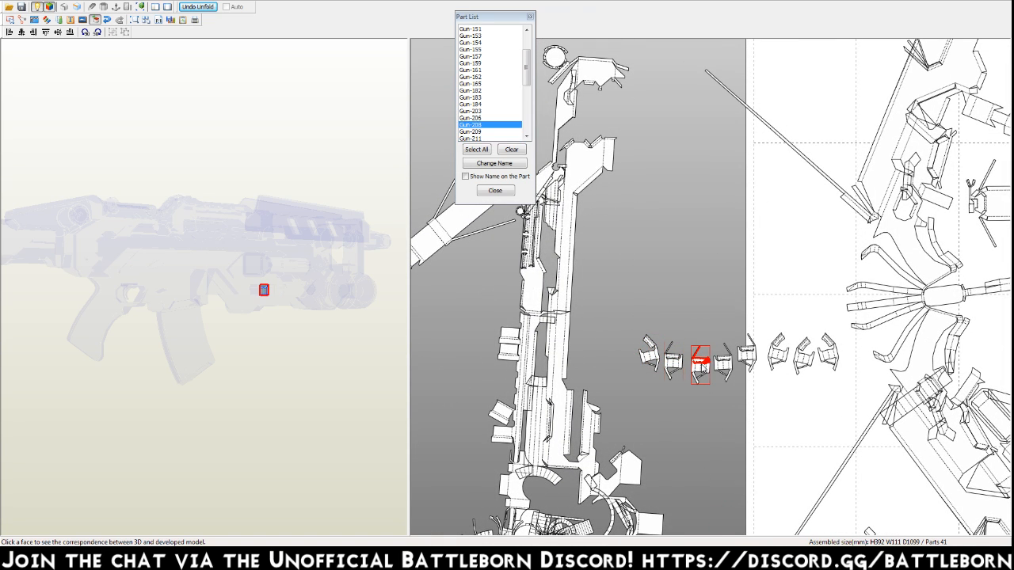
pyautogui.click(723, 363)
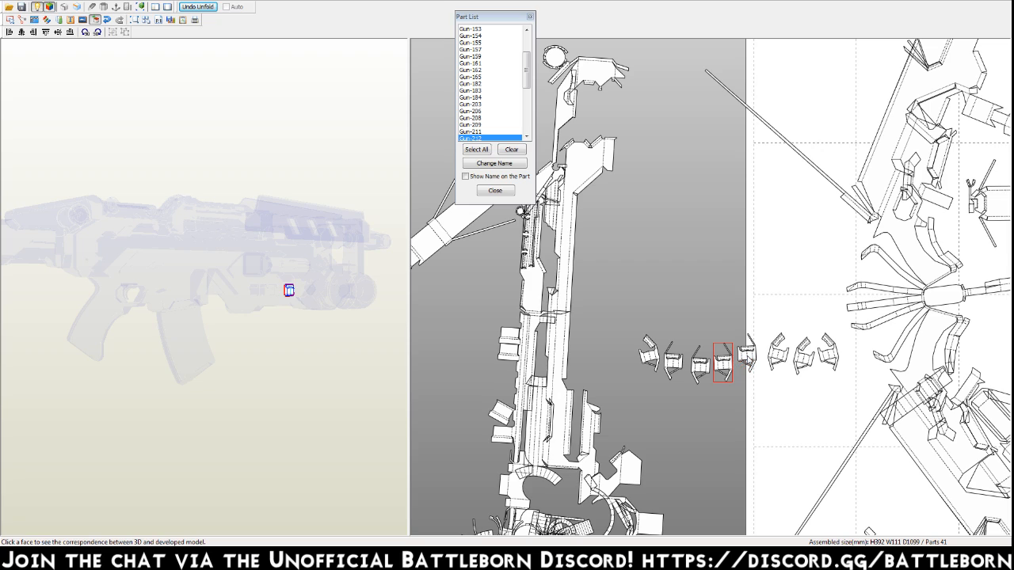
pyautogui.click(747, 358)
pyautogui.click(777, 356)
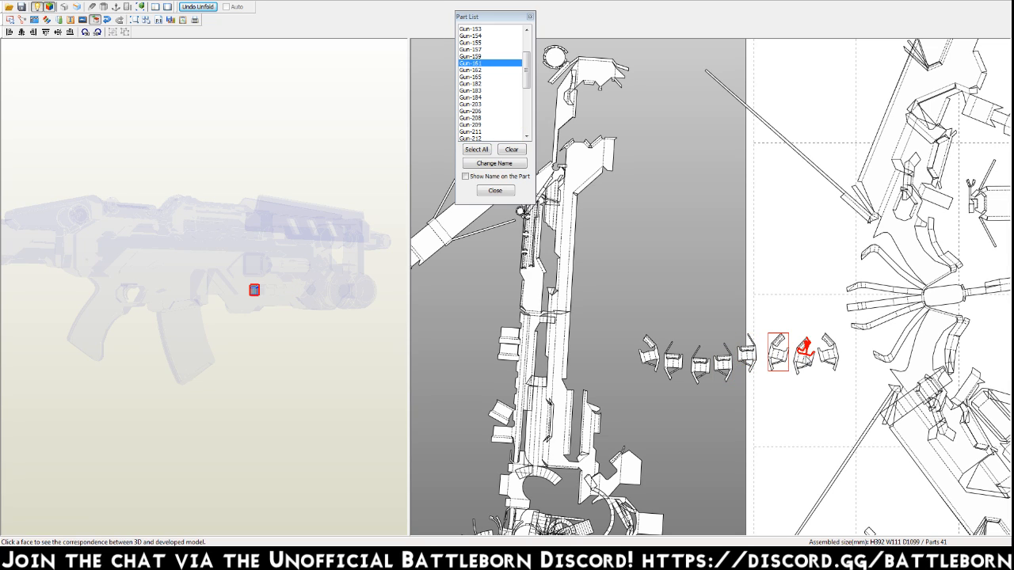
pyautogui.click(804, 355)
pyautogui.click(829, 357)
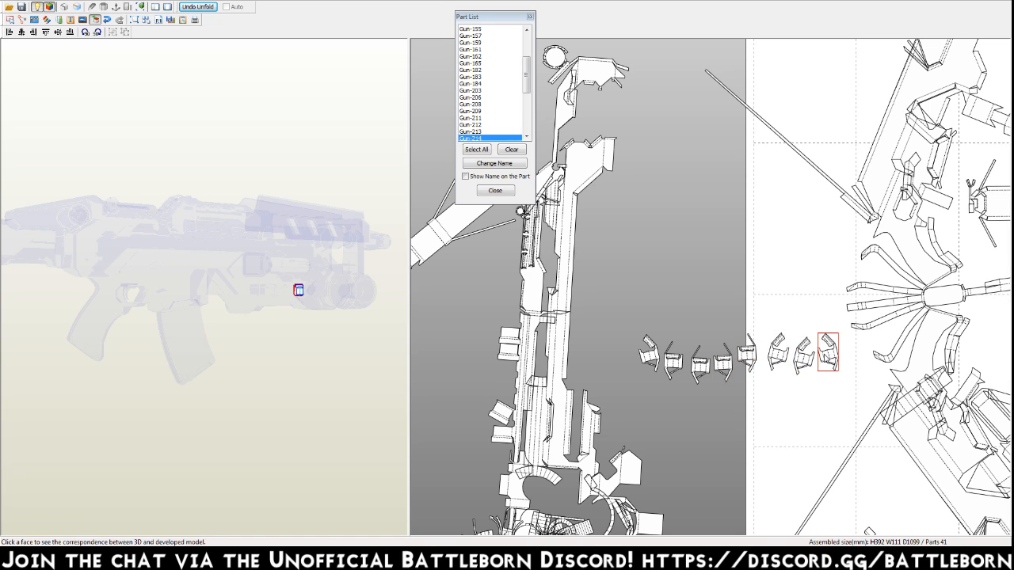
pyautogui.click(711, 386)
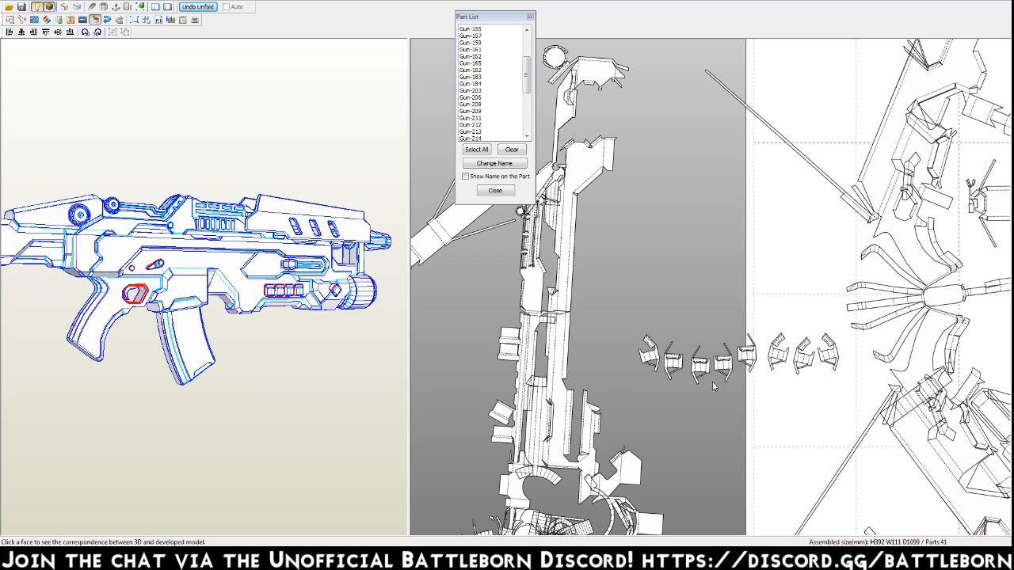
pyautogui.press('Escape')
pyautogui.moveTo(620, 325); pyautogui.dragTo(807, 397)
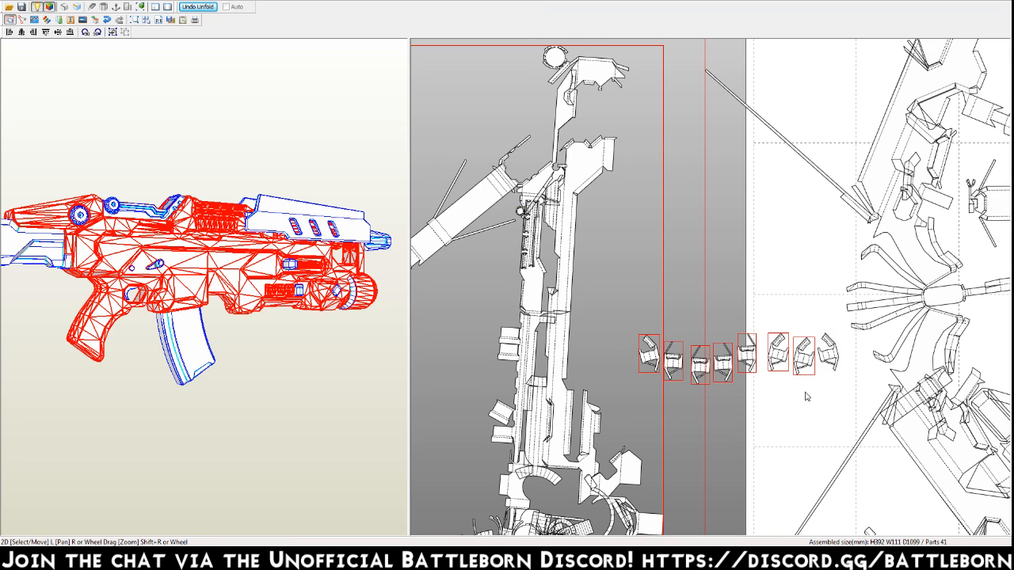
pyautogui.click(798, 331)
pyautogui.moveTo(822, 326); pyautogui.dragTo(767, 372)
pyautogui.click(642, 297)
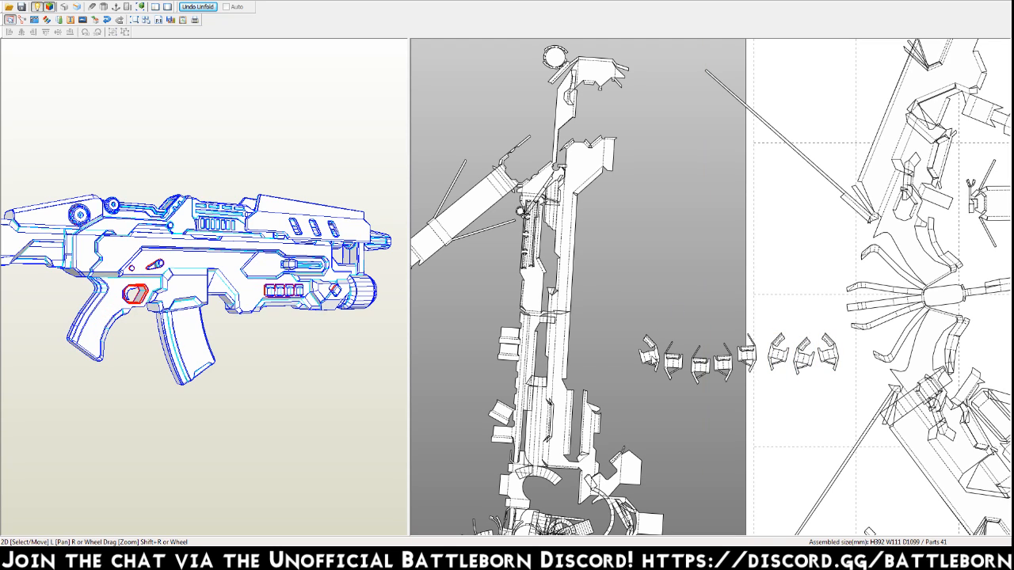
# Stack the eight clip-shaped parts into one pile and move it onto the arc-shaped part above the page.
pyautogui.click(657, 356)
pyautogui.moveTo(698, 363); pyautogui.dragTo(674, 366)
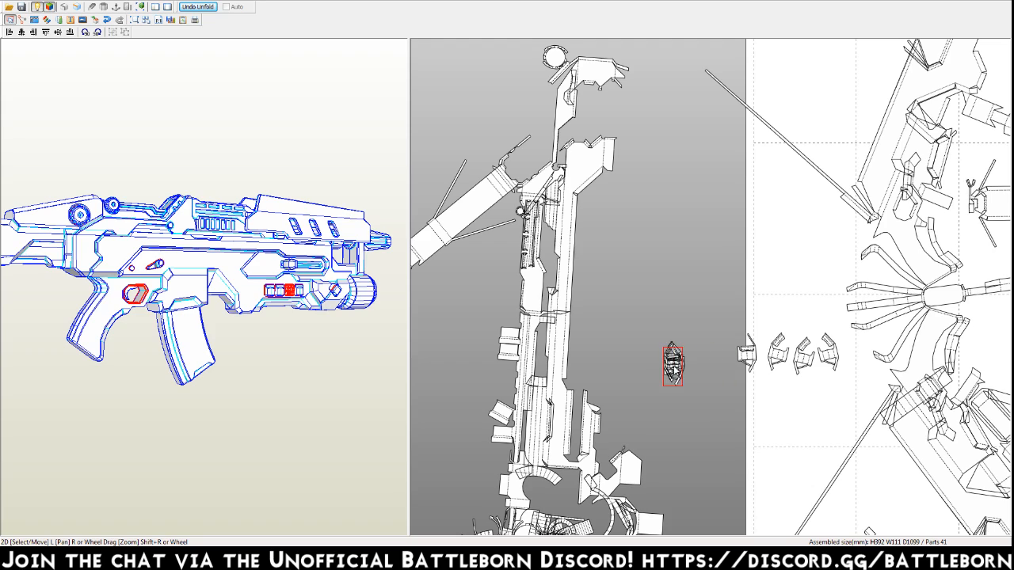
pyautogui.moveTo(751, 357); pyautogui.dragTo(674, 366)
pyautogui.moveTo(778, 356); pyautogui.dragTo(674, 363)
pyautogui.moveTo(802, 357); pyautogui.dragTo(683, 56)
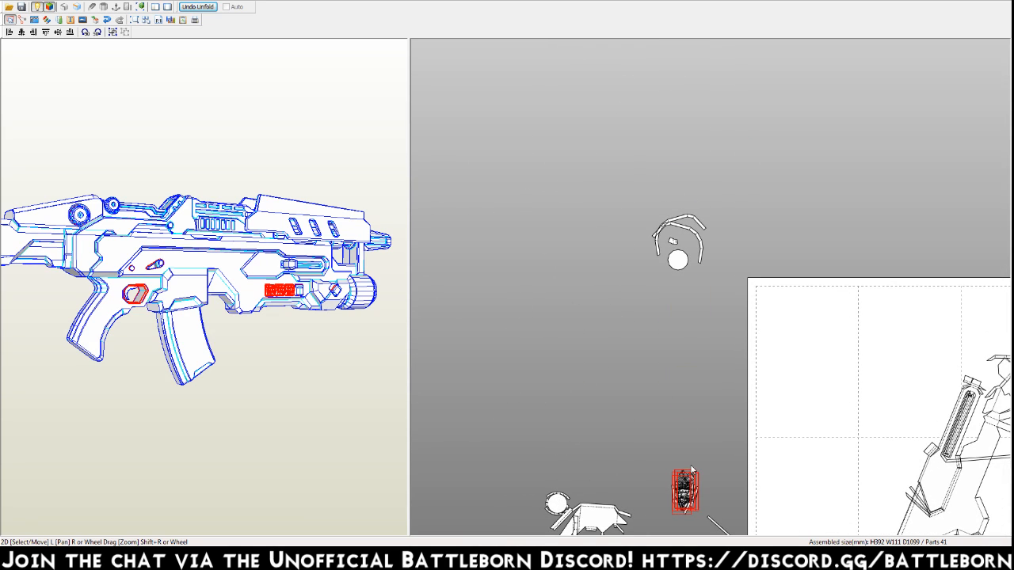
pyautogui.moveTo(686, 497); pyautogui.dragTo(675, 244)
# Move the two T-shaped parts with forked ends from the middle of the page to its left edge.
pyautogui.scroll(5, 671, 380)
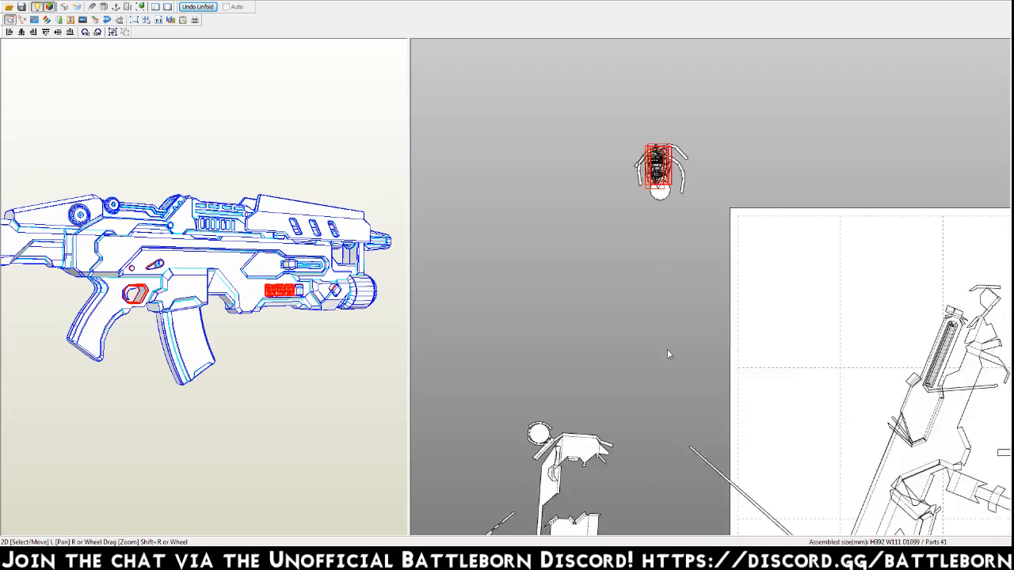
pyautogui.moveTo(648, 458); pyautogui.dragTo(618, 216, button='middle')
pyautogui.scroll(-3, 643, 320)
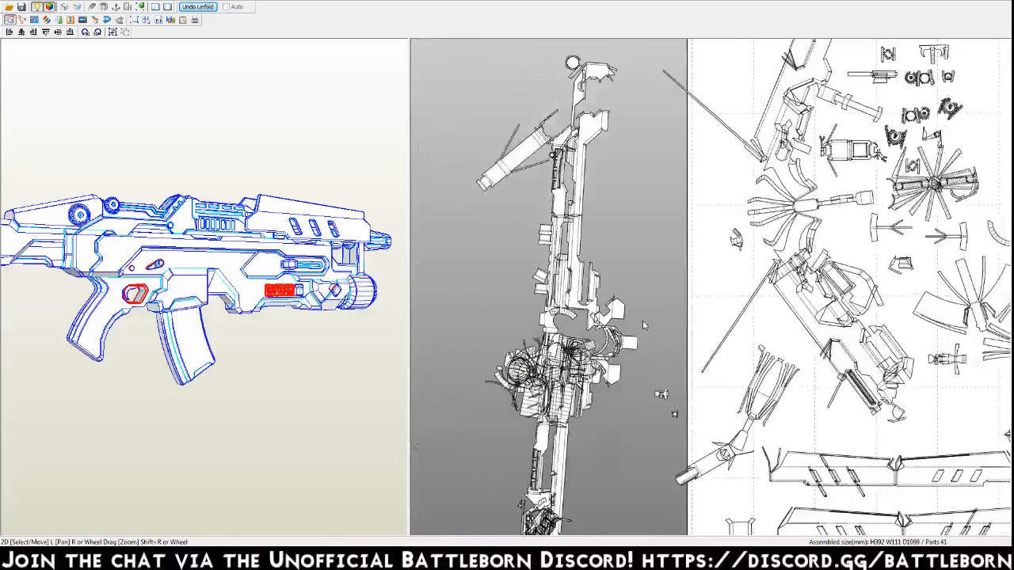
pyautogui.moveTo(737, 349); pyautogui.dragTo(622, 357, button='middle')
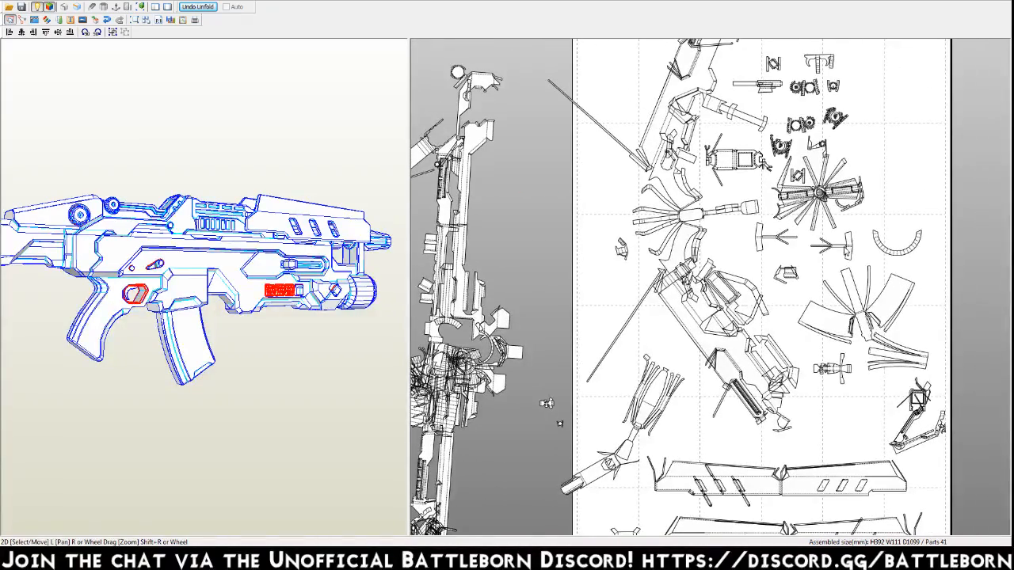
pyautogui.moveTo(848, 245); pyautogui.dragTo(596, 212)
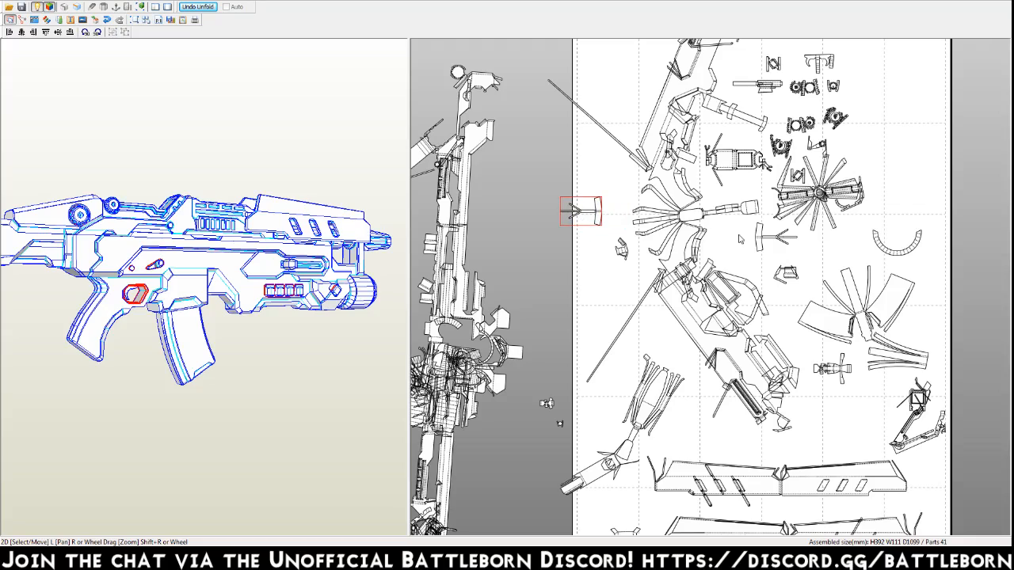
pyautogui.moveTo(758, 240); pyautogui.dragTo(553, 181)
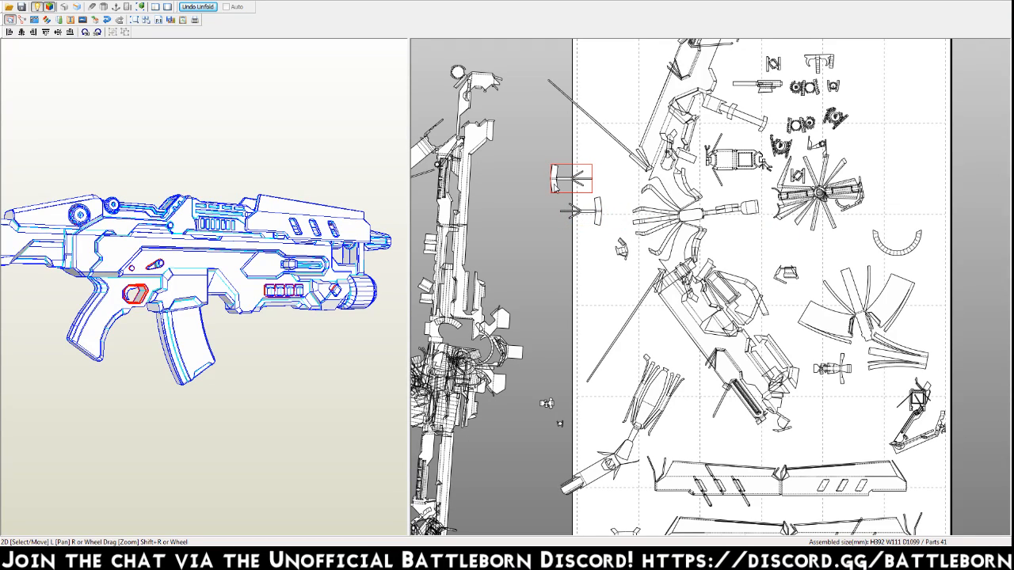
# Locate the lower T-shaped part on the 3D gun and move it to the group of small parts above the page.
pyautogui.hotkey('ctrl', 'a')
pyautogui.click(553, 249)
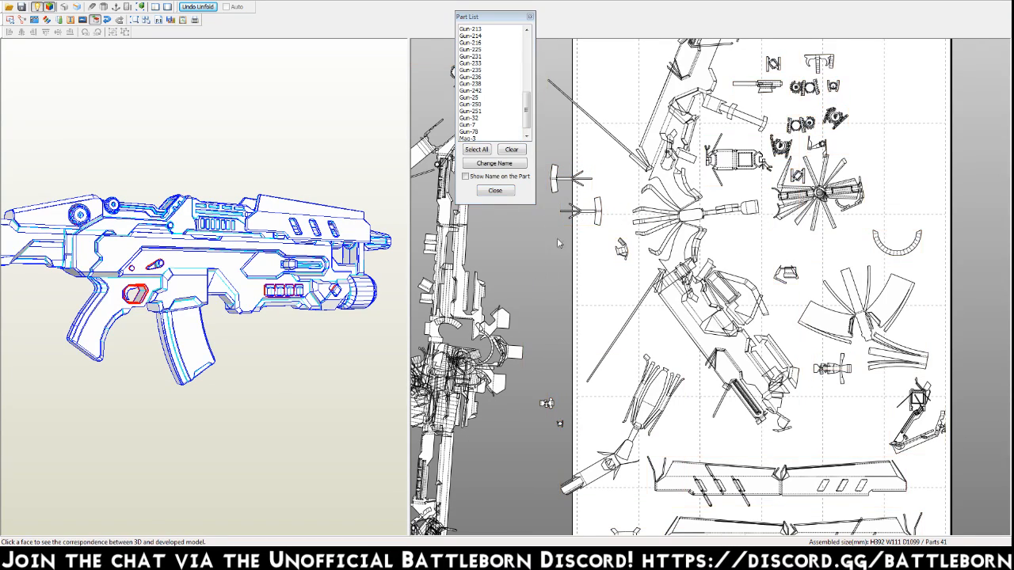
pyautogui.click(597, 210)
pyautogui.moveTo(341, 288); pyautogui.dragTo(334, 331, button='right')
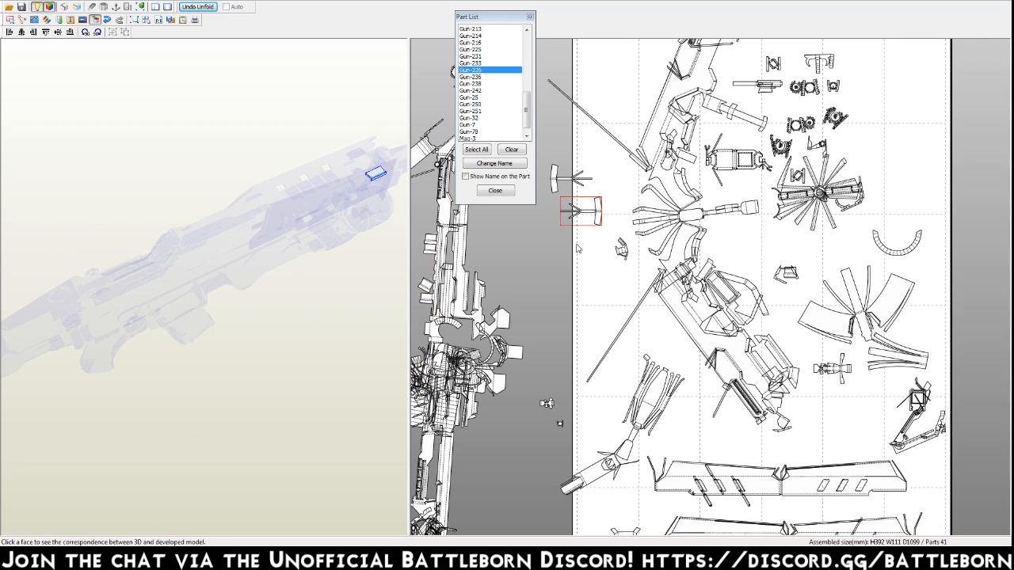
pyautogui.moveTo(584, 248); pyautogui.dragTo(698, 466, button='right')
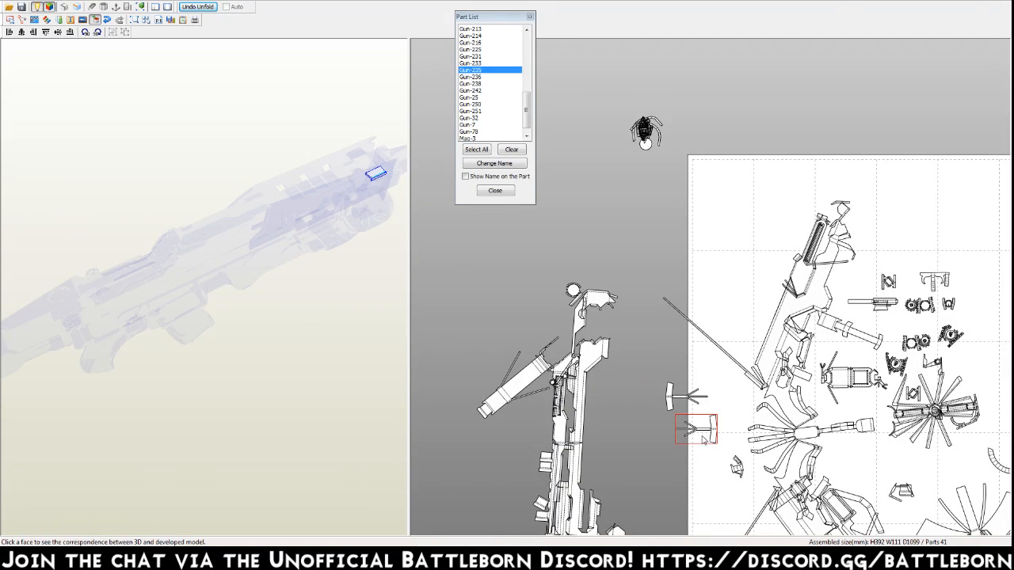
pyautogui.moveTo(715, 438); pyautogui.dragTo(664, 147)
# Locate the two topmost small parts on the page on the 3D gun and identify the part adjoining the second one.
pyautogui.moveTo(758, 403); pyautogui.dragTo(709, 280, button='middle')
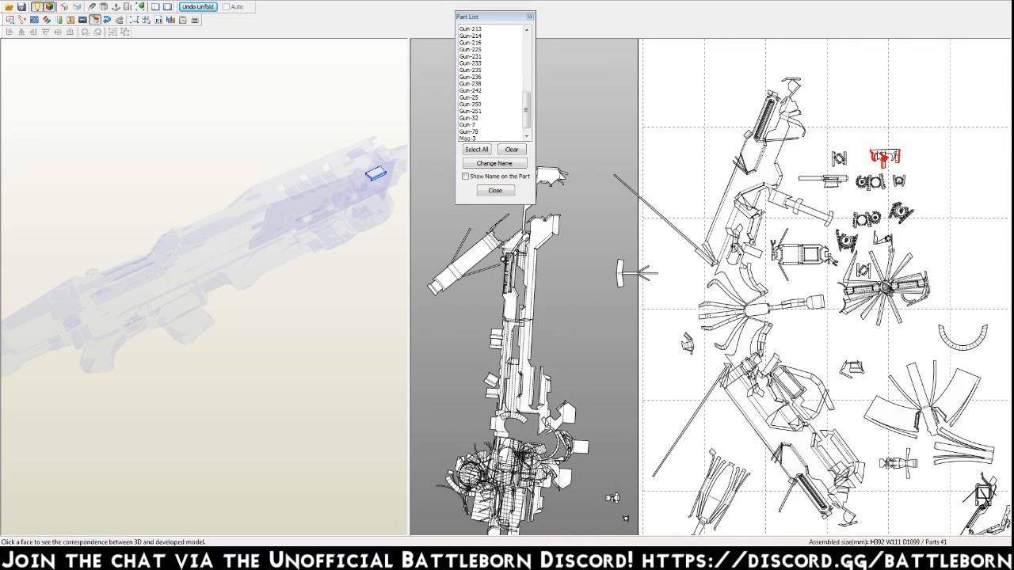
pyautogui.click(884, 157)
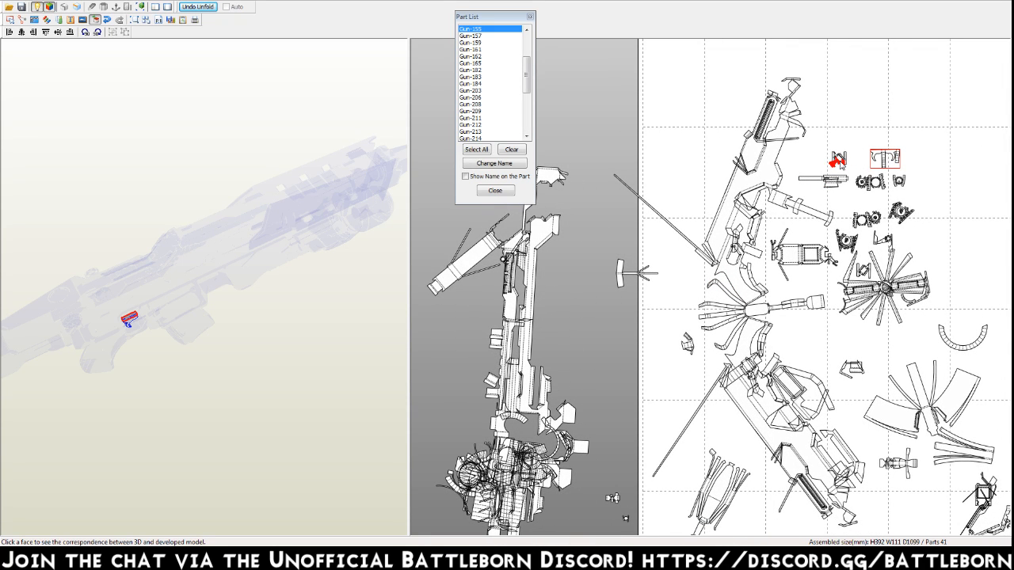
pyautogui.click(839, 164)
pyautogui.moveTo(329, 352); pyautogui.dragTo(311, 311)
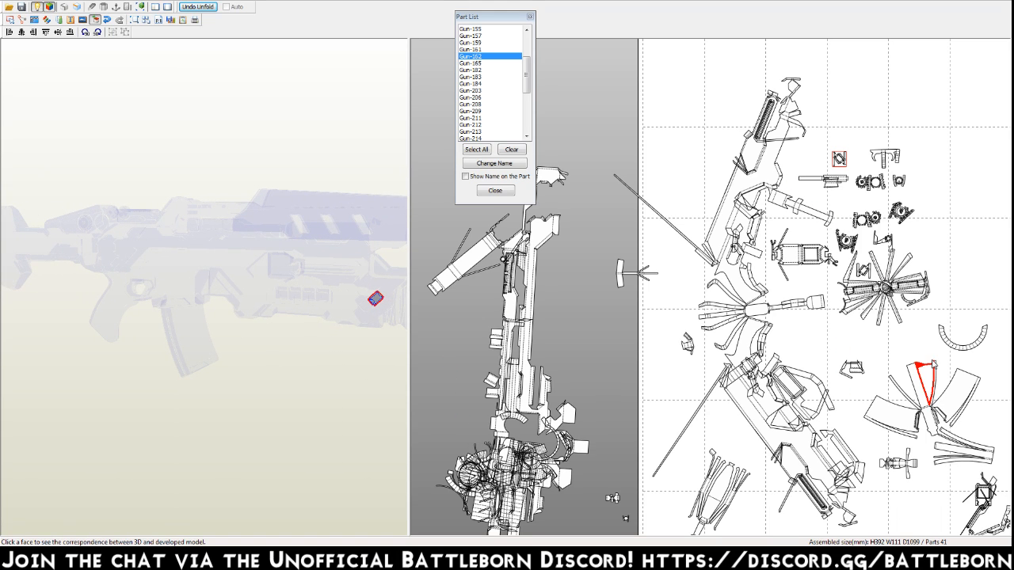
pyautogui.click(369, 304)
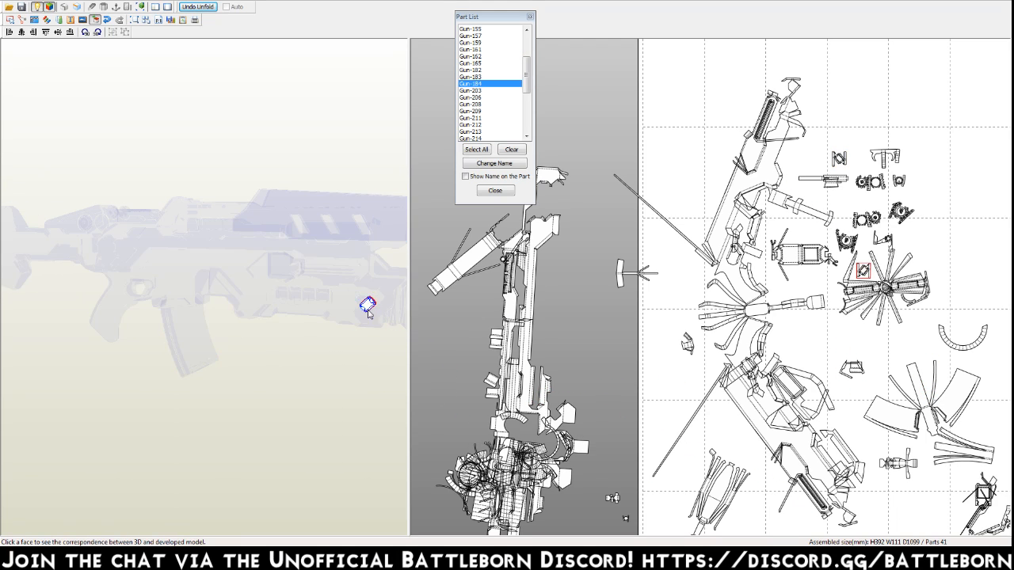
# Move the highlighted small part beside the radial assembly to the group of small parts above the page.
pyautogui.moveTo(864, 274); pyautogui.dragTo(839, 138)
pyautogui.click(819, 146)
pyautogui.moveTo(788, 241); pyautogui.dragTo(785, 345, button='middle')
pyautogui.moveTo(838, 239); pyautogui.dragTo(598, 125)
pyautogui.click(604, 136)
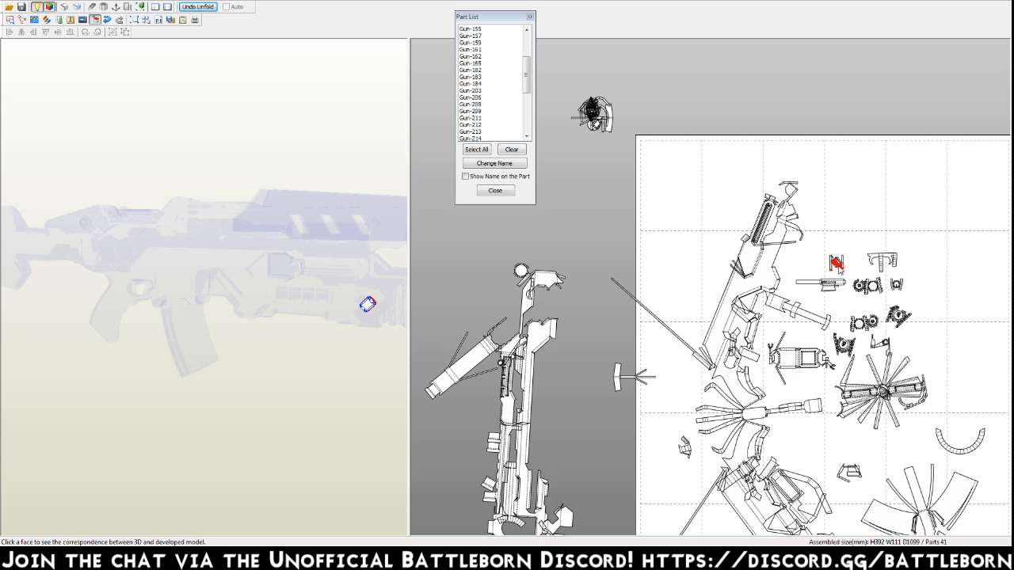
# Move the highlighted small part and the small part near the page's left edge beside the forked T-shaped part left of the page.
pyautogui.moveTo(838, 265); pyautogui.dragTo(629, 402)
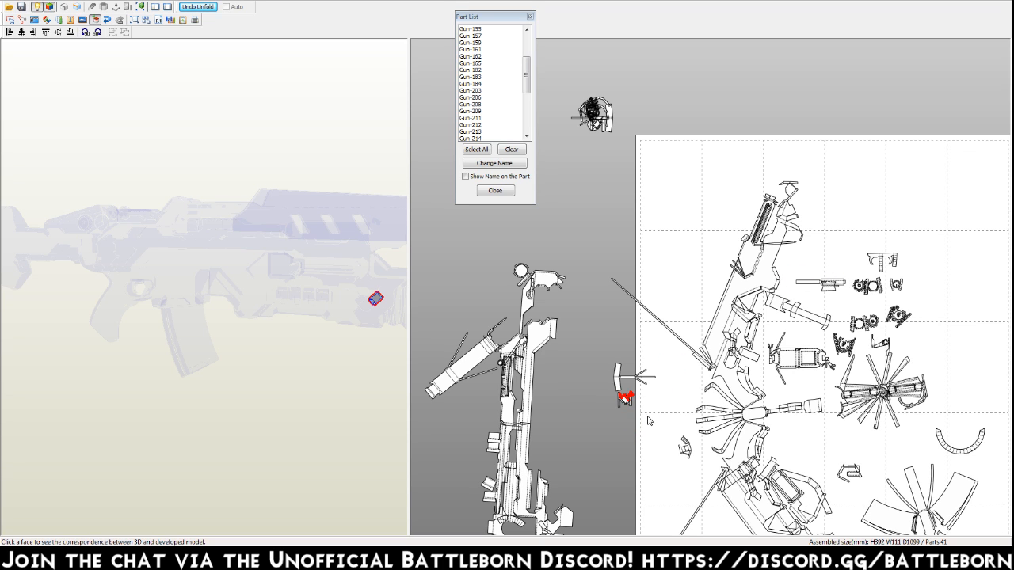
pyautogui.moveTo(684, 450); pyautogui.dragTo(623, 350)
pyautogui.moveTo(634, 426); pyautogui.dragTo(627, 374, button='middle')
pyautogui.moveTo(618, 337); pyautogui.dragTo(610, 273, button='middle')
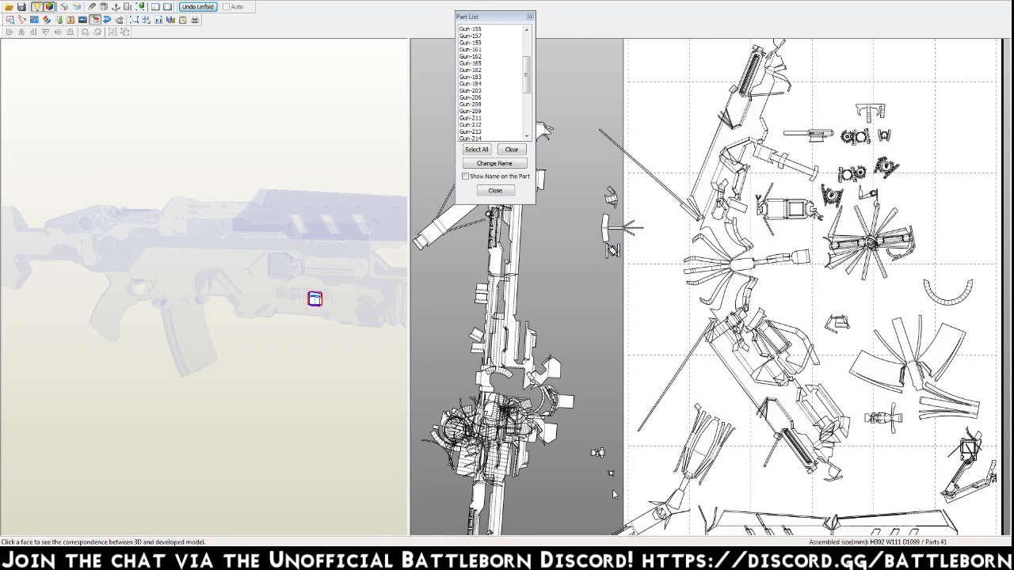
# Move the two tiny parts left of the page and the T-shaped bracket part together to the page's upper-left area.
pyautogui.click(593, 455)
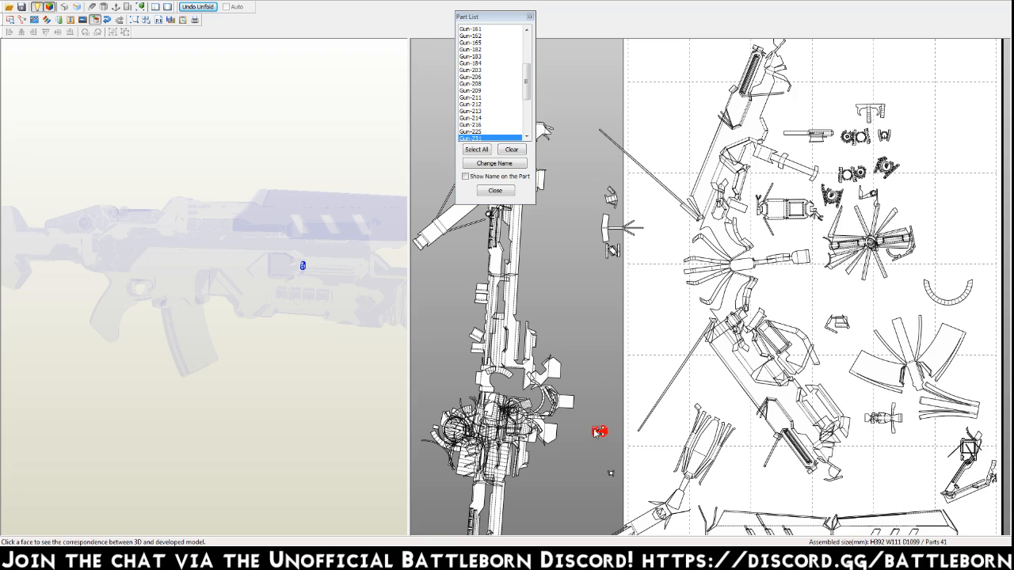
pyautogui.moveTo(695, 69); pyautogui.dragTo(696, 58)
pyautogui.click(609, 474)
pyautogui.moveTo(868, 113); pyautogui.dragTo(676, 61)
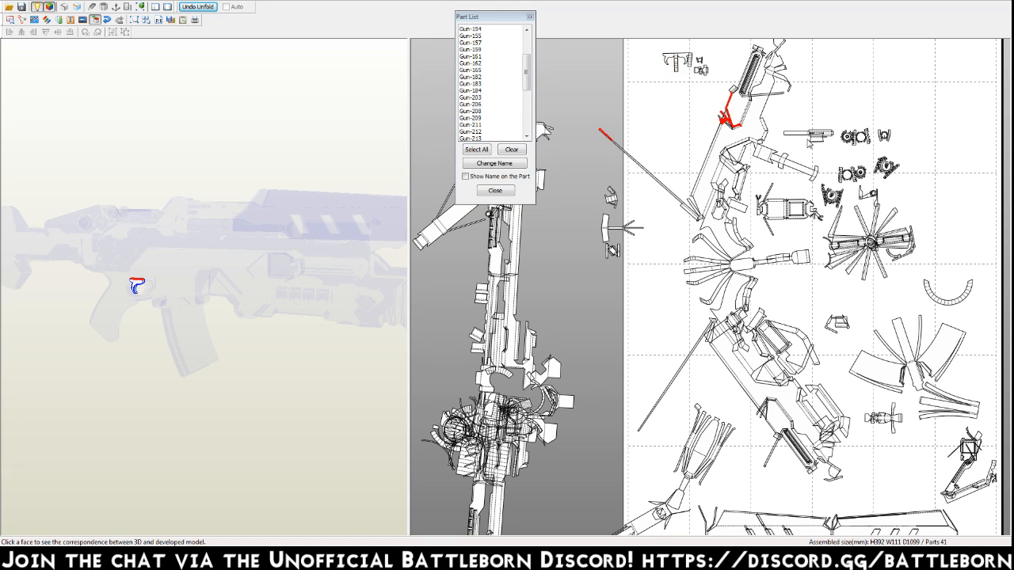
# Spread out the small gear-like parts in the page's upper-right area and identify them on the 3D gun.
pyautogui.moveTo(865, 140); pyautogui.dragTo(871, 111)
pyautogui.moveTo(823, 203); pyautogui.dragTo(927, 134)
pyautogui.click(852, 168)
pyautogui.moveTo(881, 165); pyautogui.dragTo(895, 105)
pyautogui.click(869, 108)
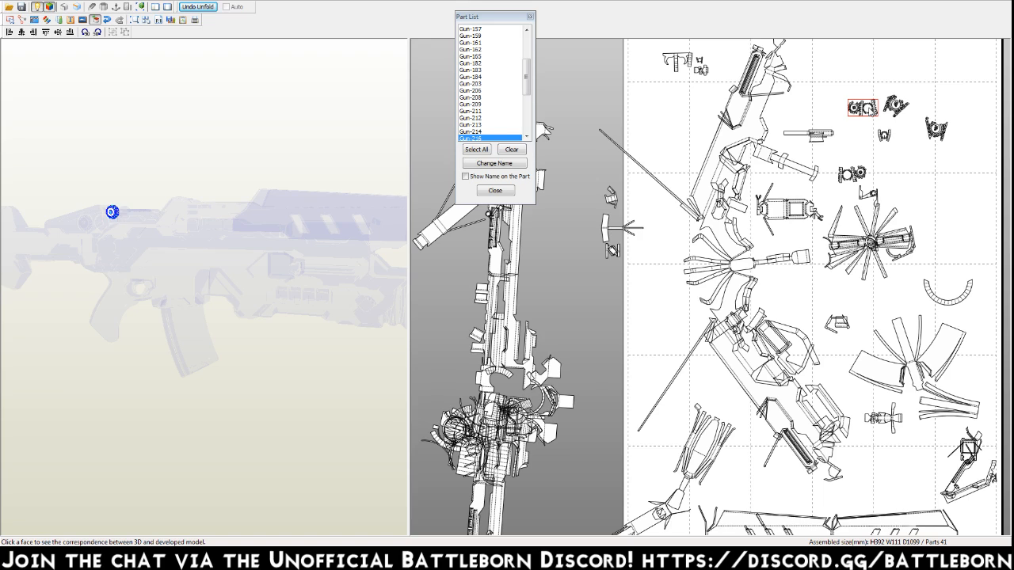
pyautogui.click(896, 106)
pyautogui.moveTo(896, 106); pyautogui.dragTo(935, 102)
pyautogui.click(934, 129)
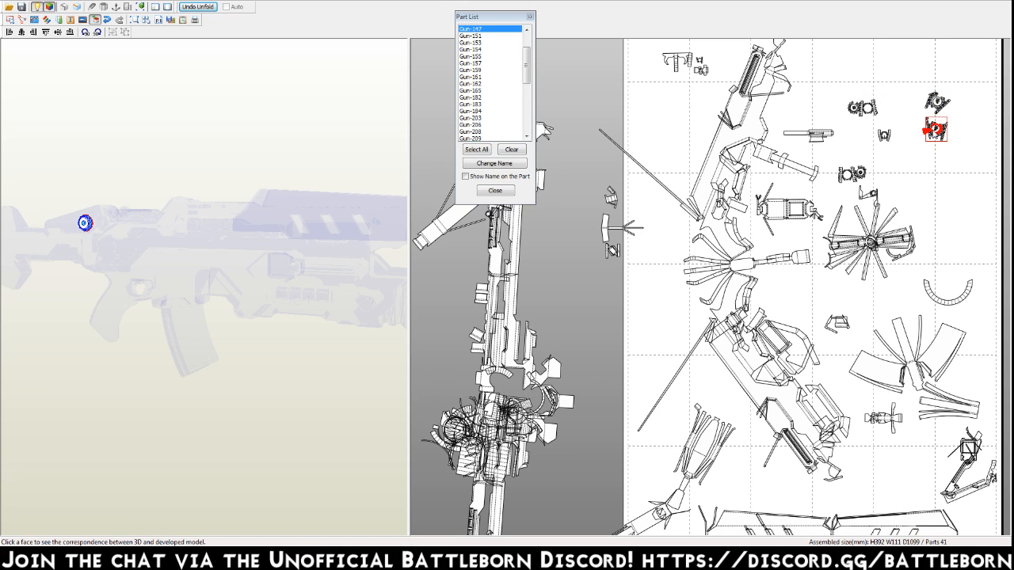
# Sort the gear-like parts, moving one set to the group at the page's left edge and the other set to the group above the page.
pyautogui.moveTo(852, 170); pyautogui.dragTo(852, 87)
pyautogui.click(867, 109)
pyautogui.moveTo(864, 107); pyautogui.dragTo(869, 245, button='middle')
pyautogui.moveTo(854, 224); pyautogui.dragTo(612, 407)
pyautogui.click(915, 253)
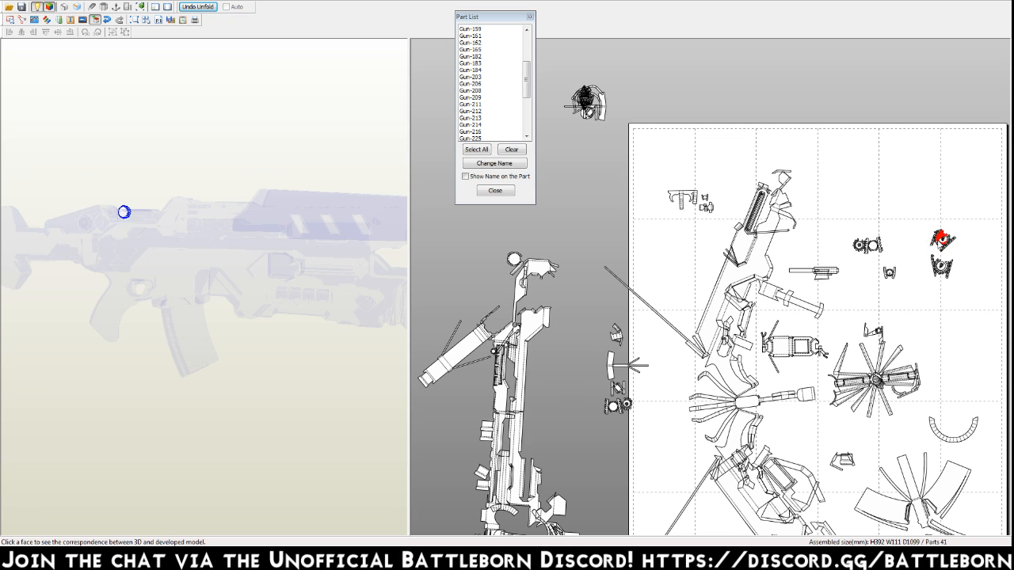
pyautogui.moveTo(941, 238); pyautogui.dragTo(619, 427)
pyautogui.moveTo(865, 247); pyautogui.dragTo(585, 105)
pyautogui.moveTo(935, 263); pyautogui.dragTo(586, 108)
# Locate the long slim part on the 3D gun and move it to the group at the page's left edge.
pyautogui.moveTo(694, 310); pyautogui.dragTo(674, 262, button='middle')
pyautogui.click(812, 219)
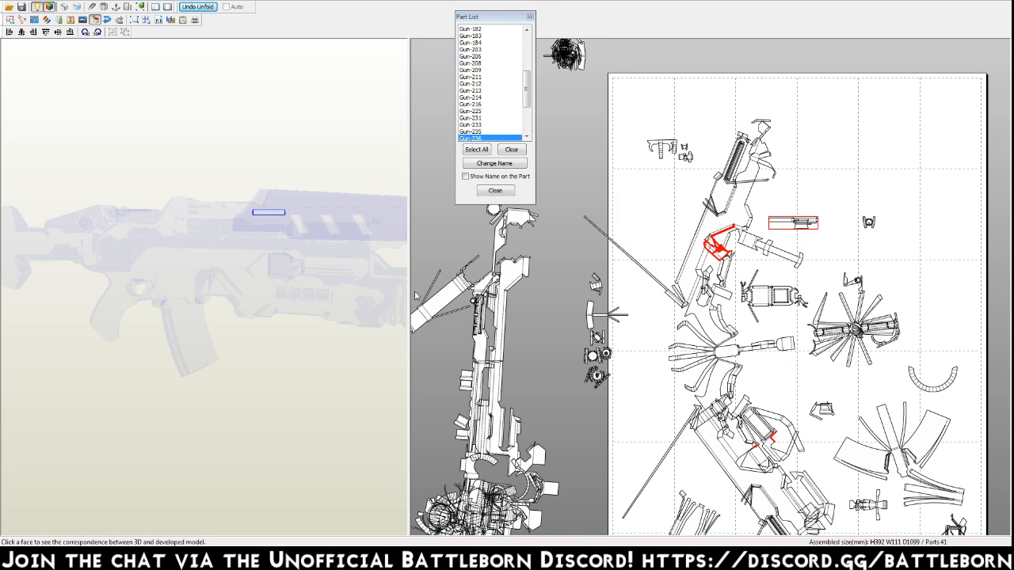
pyautogui.moveTo(208, 292); pyautogui.dragTo(184, 305)
pyautogui.moveTo(185, 306); pyautogui.dragTo(187, 305, button='right')
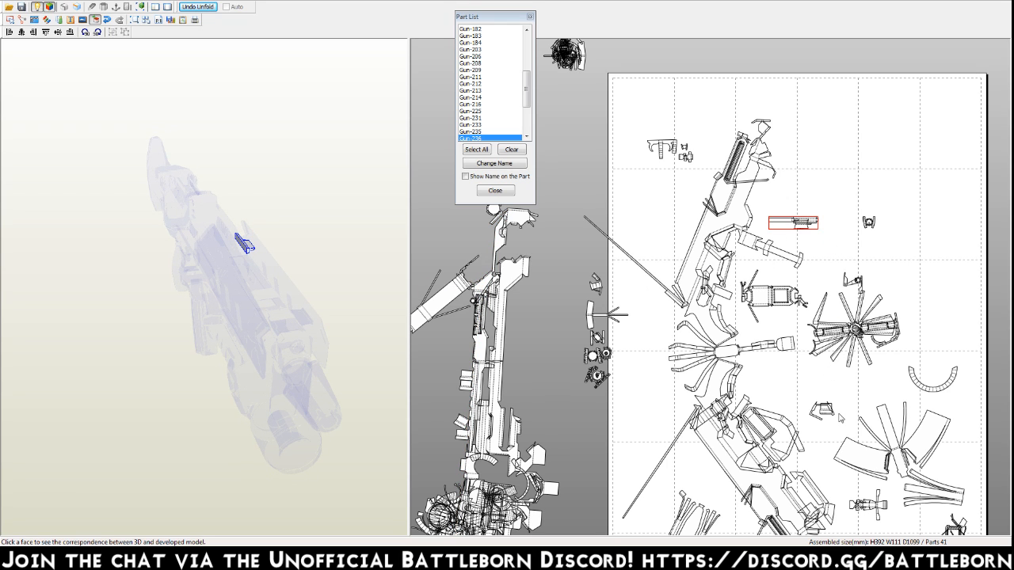
pyautogui.moveTo(841, 455); pyautogui.dragTo(838, 187, button='middle')
pyautogui.moveTo(786, 466); pyautogui.dragTo(784, 122)
pyautogui.moveTo(783, 121); pyautogui.dragTo(772, 343, button='middle')
pyautogui.moveTo(784, 369); pyautogui.dragTo(546, 38)
pyautogui.moveTo(808, 201); pyautogui.dragTo(605, 376)
# Locate the two small parts above the radial assembly on the 3D gun and move them to the group in the page's upper-left area.
pyautogui.moveTo(759, 410); pyautogui.dragTo(791, 322, button='middle')
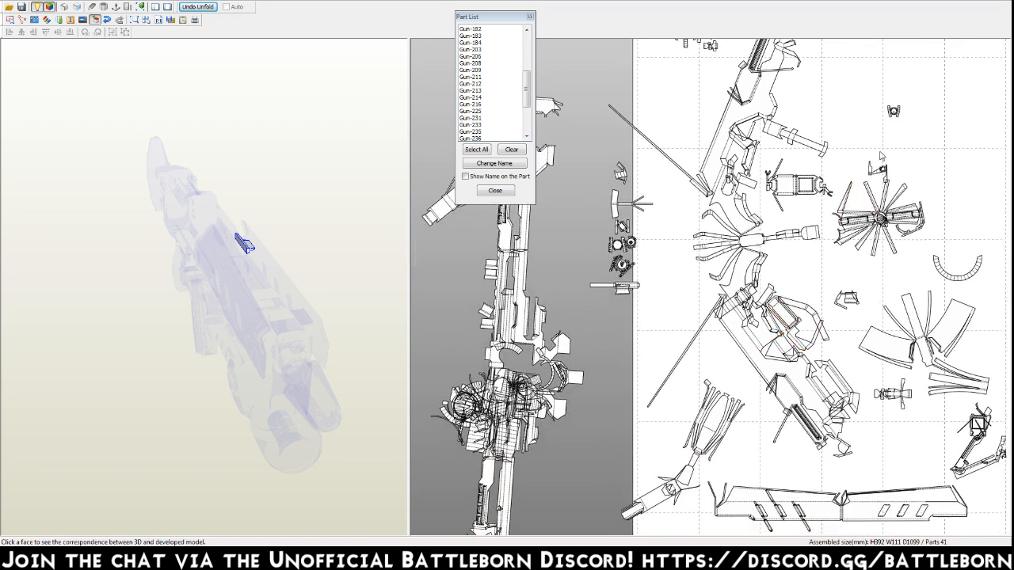
pyautogui.click(892, 114)
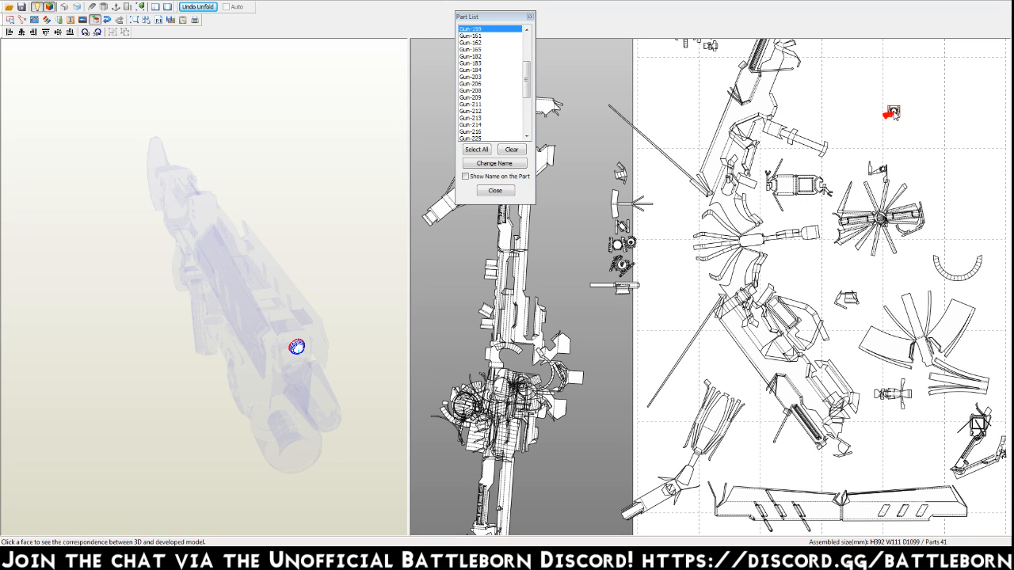
pyautogui.moveTo(892, 113); pyautogui.dragTo(795, 108)
pyautogui.moveTo(671, 54); pyautogui.dragTo(672, 54)
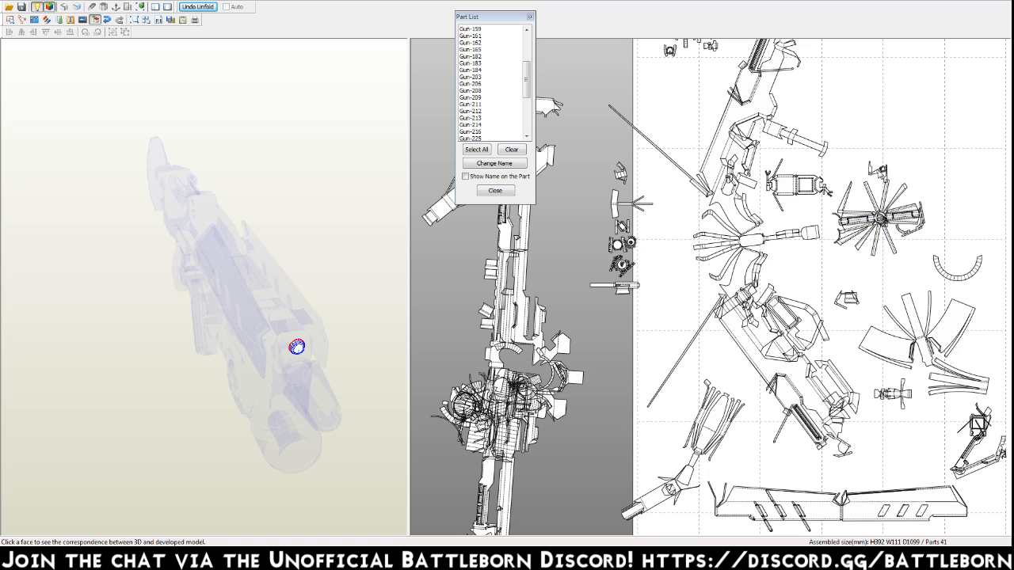
pyautogui.moveTo(874, 167); pyautogui.dragTo(871, 126)
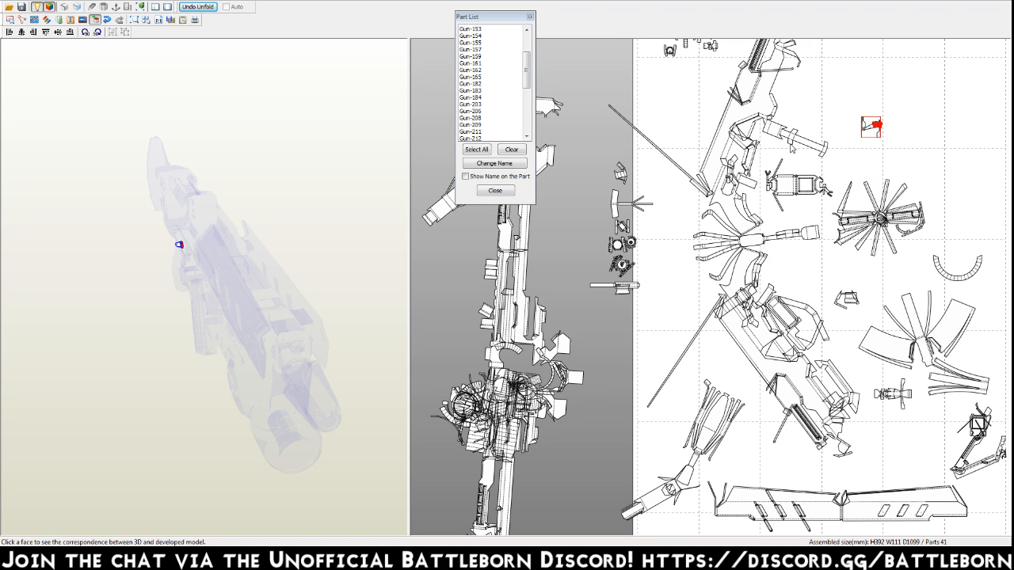
pyautogui.moveTo(184, 320); pyautogui.dragTo(212, 311, button='right')
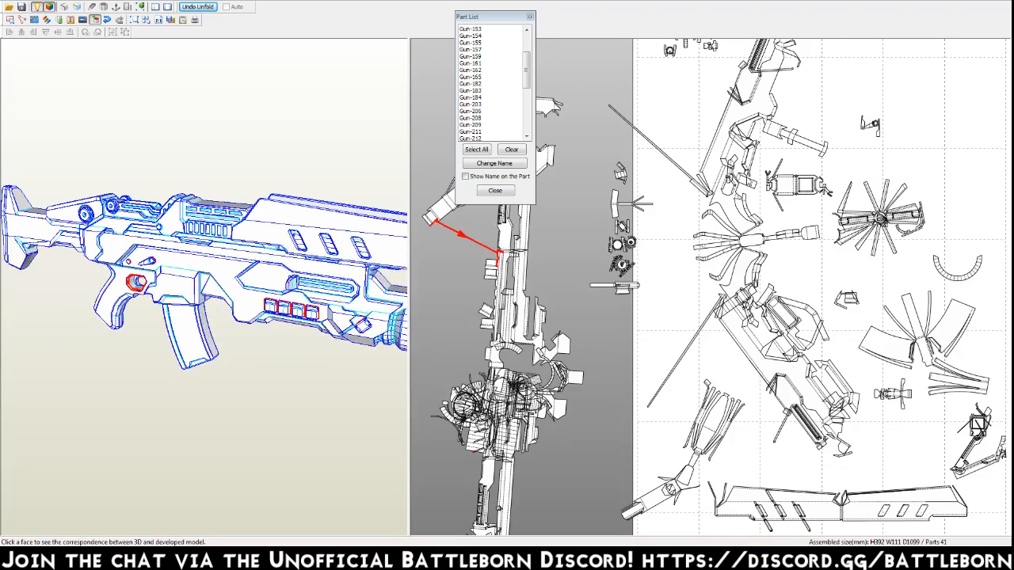
pyautogui.moveTo(873, 124); pyautogui.dragTo(650, 48)
# Move the radial assembly slightly up and to the right, and identify the adjoining barrel on the 3D gun.
pyautogui.click(806, 157)
pyautogui.moveTo(888, 216); pyautogui.dragTo(907, 196)
pyautogui.moveTo(266, 347); pyautogui.dragTo(237, 339, button='right')
pyautogui.click(337, 239)
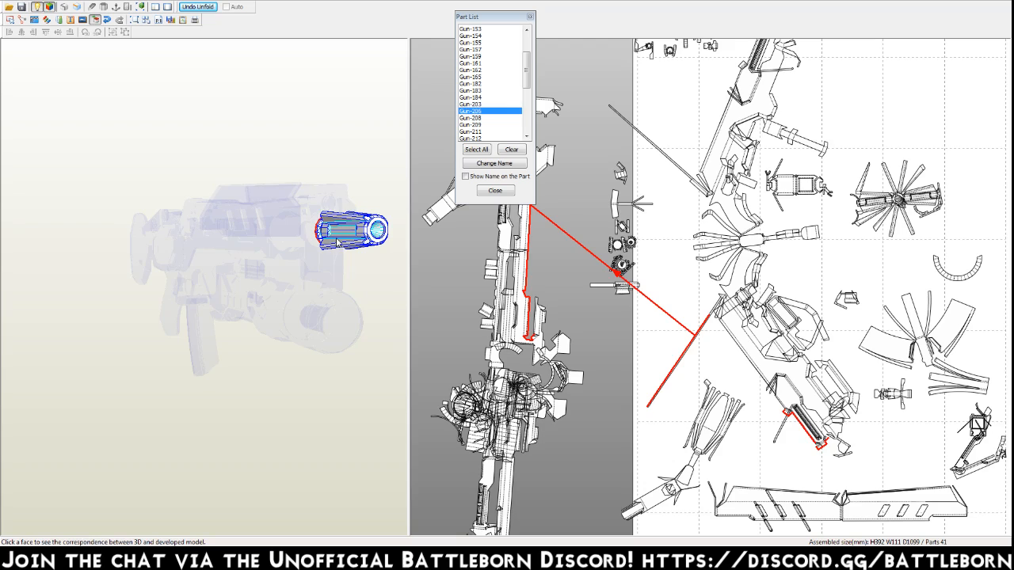
pyautogui.click(604, 324)
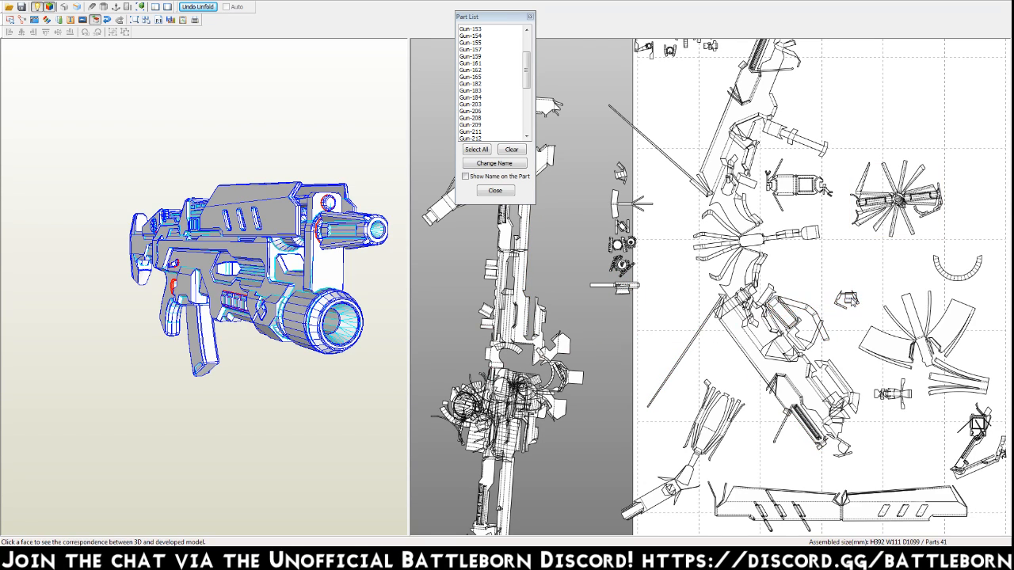
# Locate the small frame part above the fan-shaped assembly on the 3D gun and join it to the main body.
pyautogui.click(850, 301)
pyautogui.moveTo(358, 302); pyautogui.dragTo(336, 303, button='right')
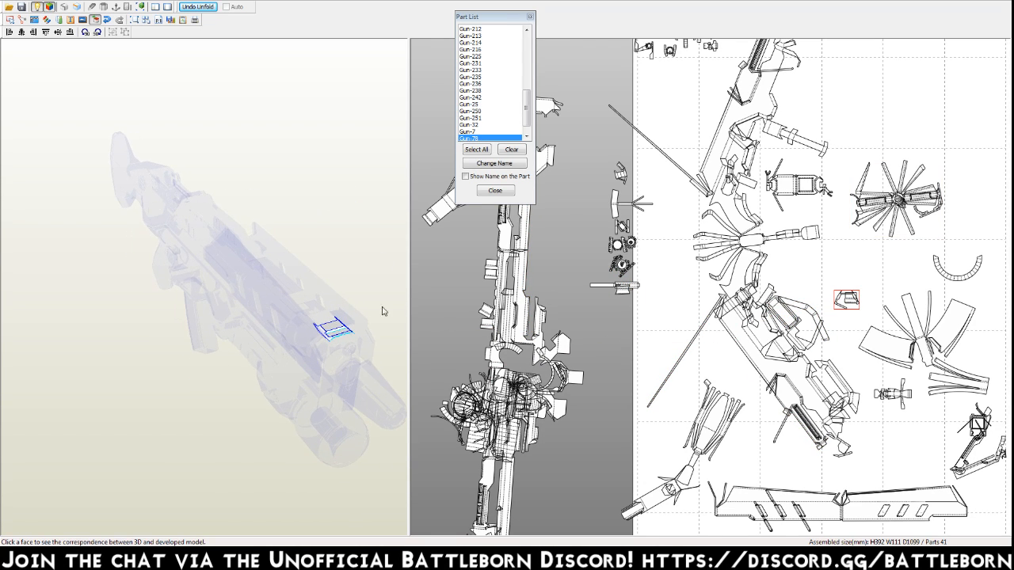
pyautogui.moveTo(842, 311)
pyautogui.hotkey('ctrl', 'j')
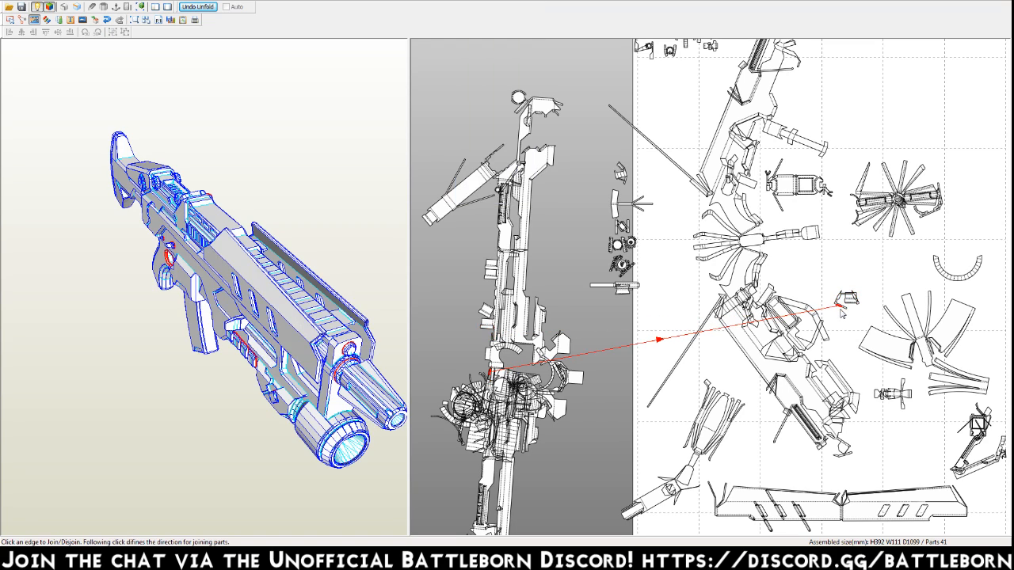
pyautogui.click(629, 359)
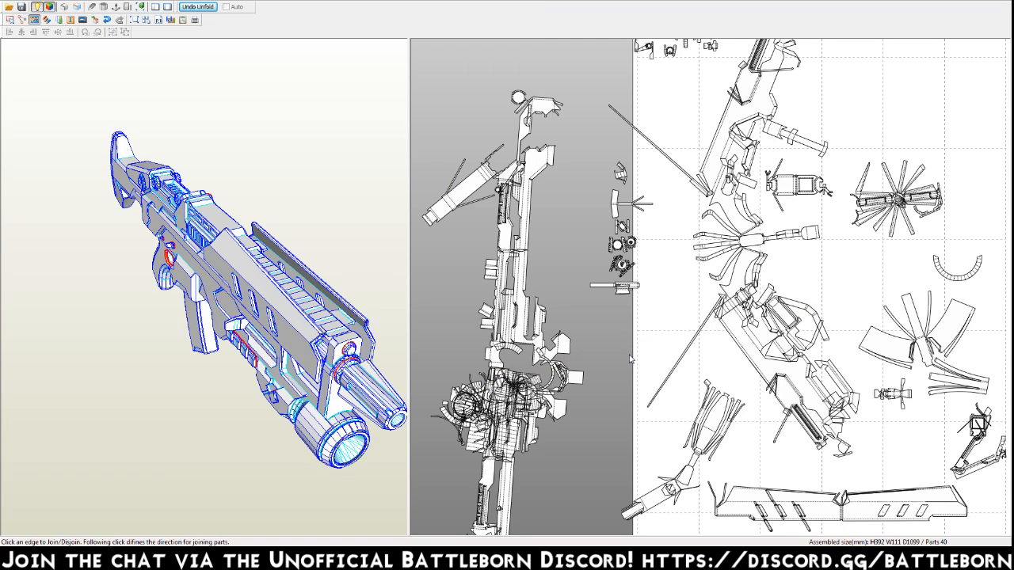
pyautogui.press('Escape')
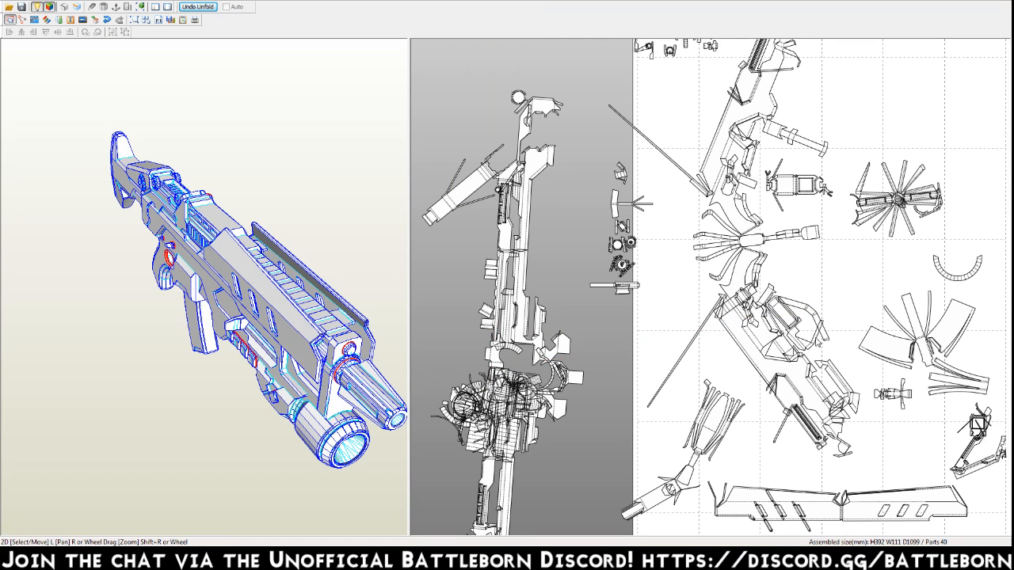
# Locate the curved strip near the page's right edge on the 3D gun and join it to the main body.
pyautogui.click(965, 282)
pyautogui.hotkey('ctrl', 'k')
pyautogui.click(906, 281)
pyautogui.click(939, 266)
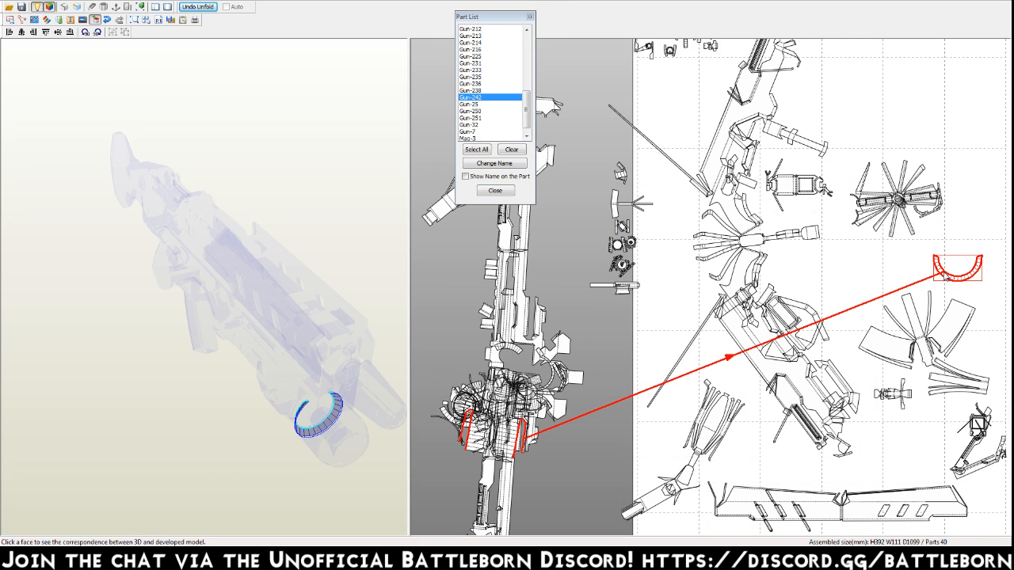
pyautogui.hotkey('ctrl', 'j')
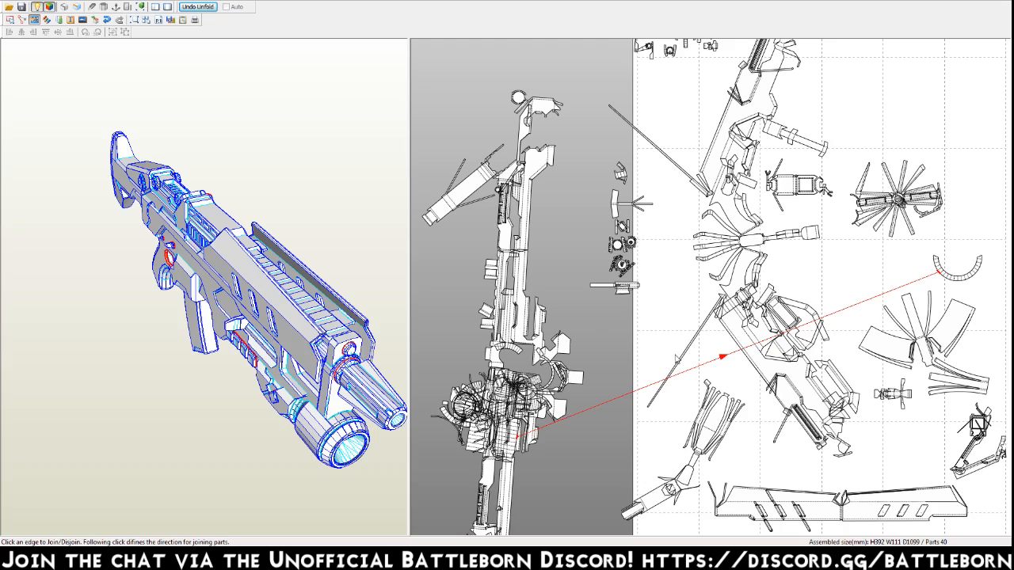
pyautogui.moveTo(885, 412); pyautogui.dragTo(838, 307, button='right')
pyautogui.press('Escape')
# Locate the small part below the fan-shaped assembly on the 3D gun and move it to the group in the page's upper-left area.
pyautogui.hotkey('ctrl', 'k')
pyautogui.click(844, 290)
pyautogui.click(846, 324)
pyautogui.click(847, 293)
pyautogui.click(841, 289)
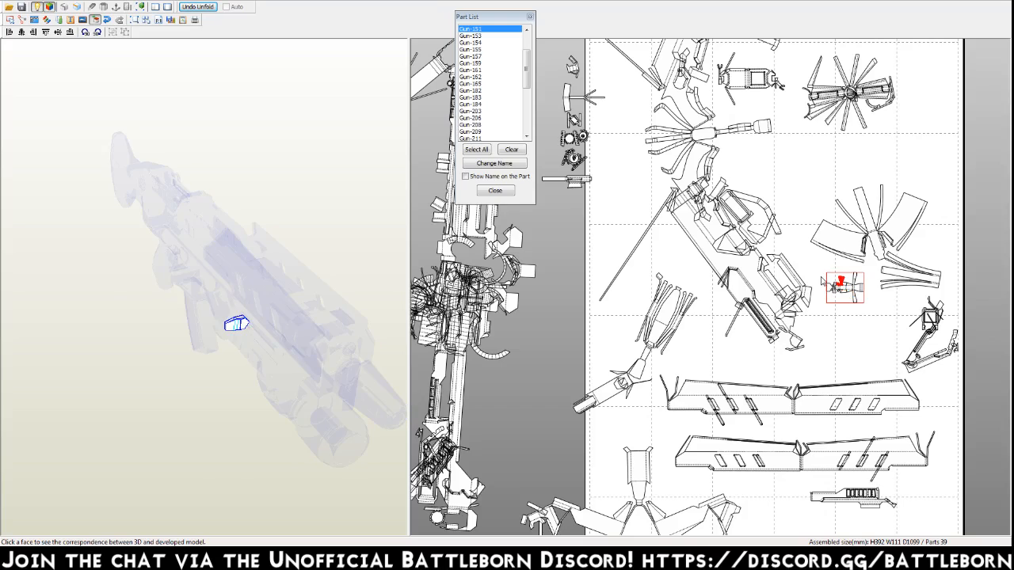
pyautogui.moveTo(820, 278); pyautogui.dragTo(821, 286, button='middle')
pyautogui.moveTo(169, 420); pyautogui.dragTo(195, 404, button='right')
pyautogui.moveTo(726, 186); pyautogui.dragTo(758, 336, button='middle')
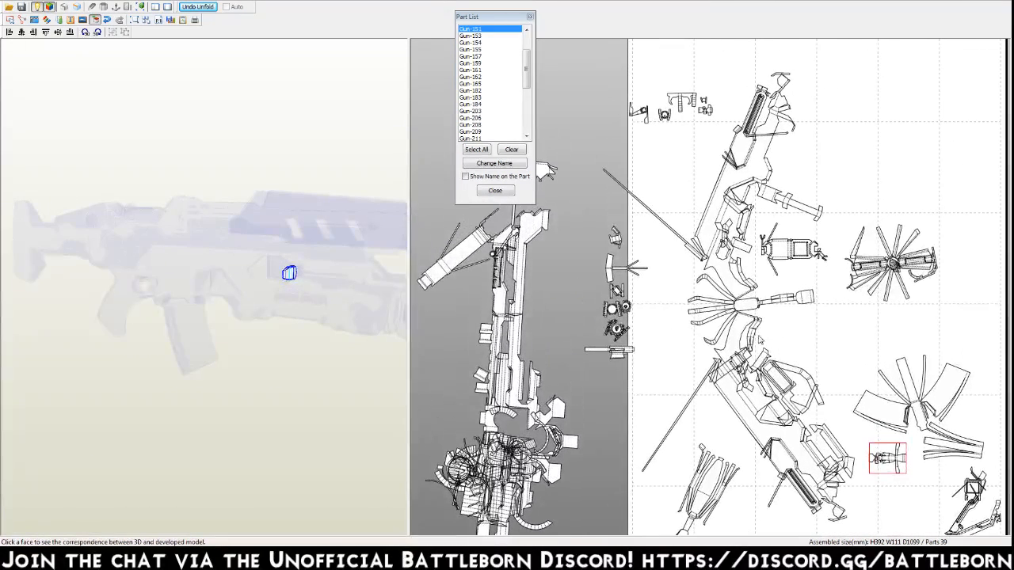
pyautogui.moveTo(888, 458); pyautogui.dragTo(647, 90)
pyautogui.click(664, 101)
# Locate the bent part with the square frame near the page's right edge on the 3D gun and join it to the main body.
pyautogui.moveTo(820, 395); pyautogui.dragTo(796, 200, button='middle')
pyautogui.click(954, 292)
pyautogui.moveTo(167, 317); pyautogui.dragTo(216, 322)
pyautogui.hotkey('ctrl', 'j')
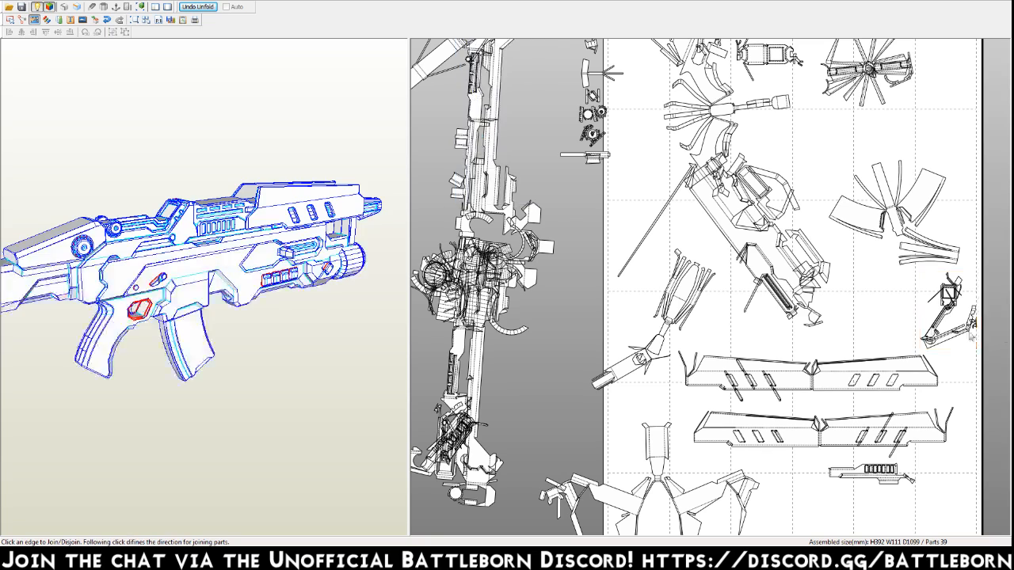
pyautogui.click(607, 420)
# Join the elongated assembly with the fanned strips to the right arm of the stock assembly on the lower page.
pyautogui.moveTo(634, 410); pyautogui.dragTo(633, 290, button='middle')
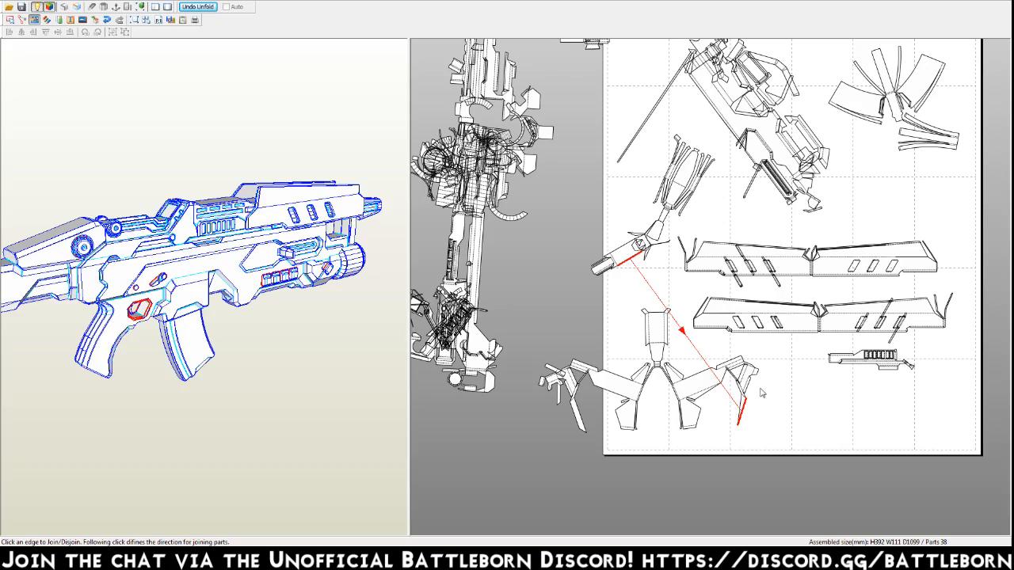
pyautogui.click(744, 421)
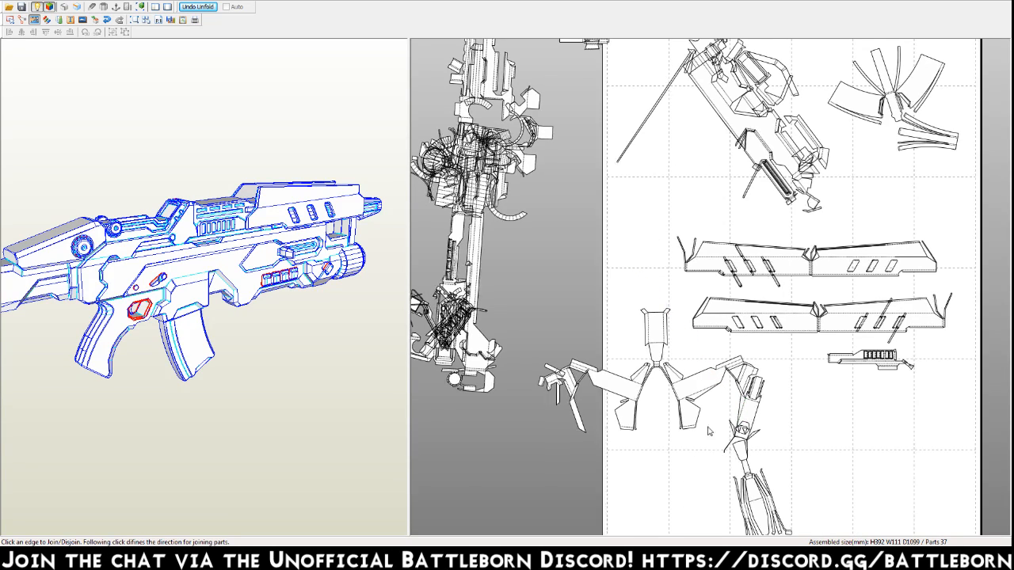
pyautogui.moveTo(745, 421); pyautogui.dragTo(697, 359, button='middle')
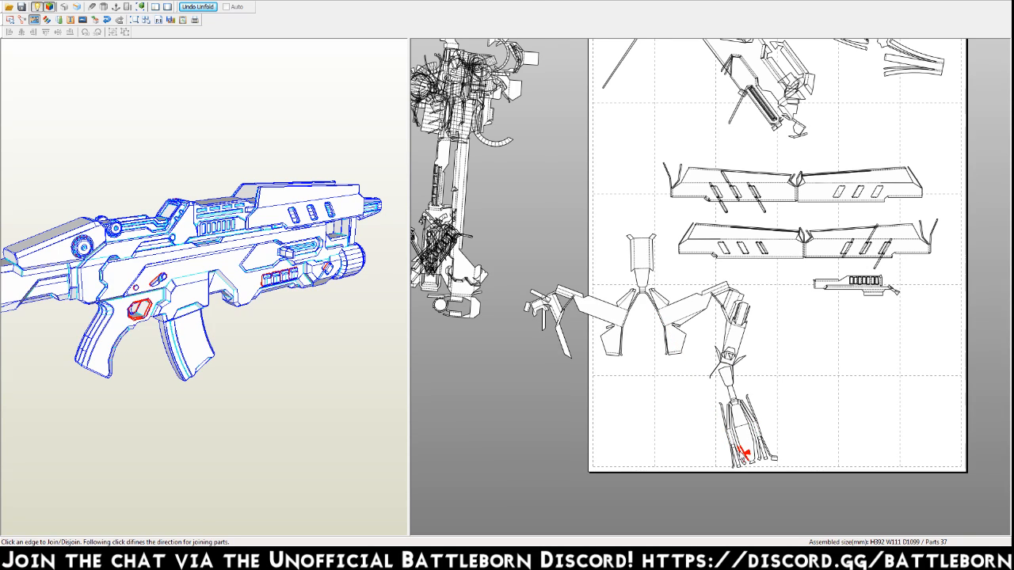
# Locate the combined stock assembly on the 3D gun and join it to the lower end of the main body.
pyautogui.hotkey('ctrl', 'q')
pyautogui.click(486, 450)
pyautogui.click(623, 319)
pyautogui.moveTo(87, 332); pyautogui.dragTo(225, 321, button='right')
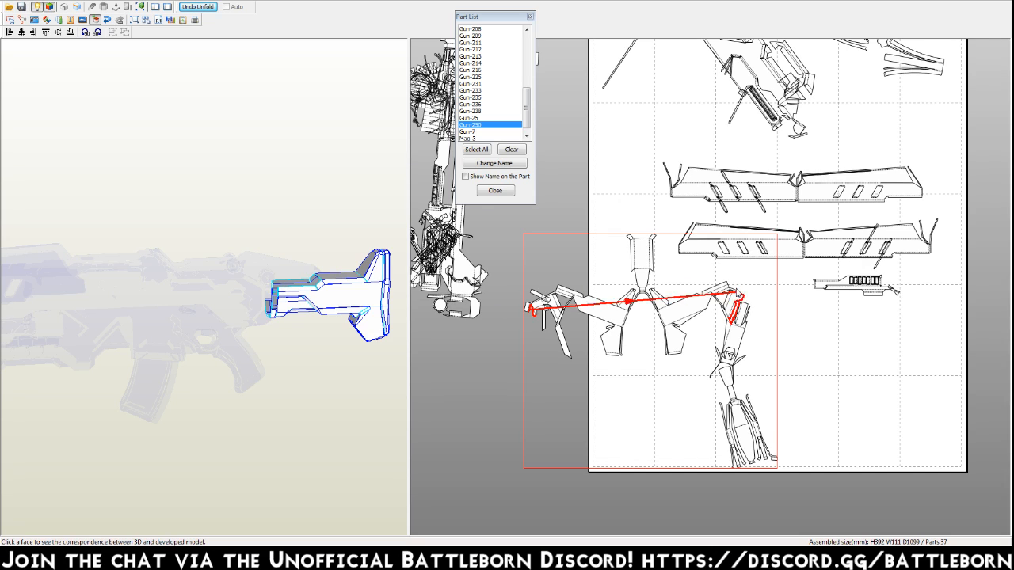
pyautogui.press('Escape')
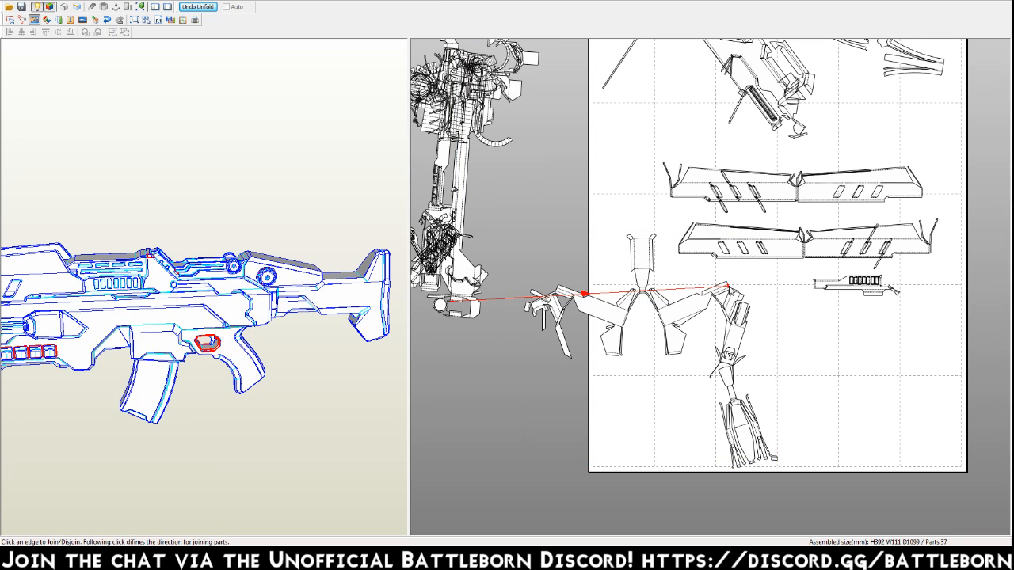
pyautogui.click(464, 305)
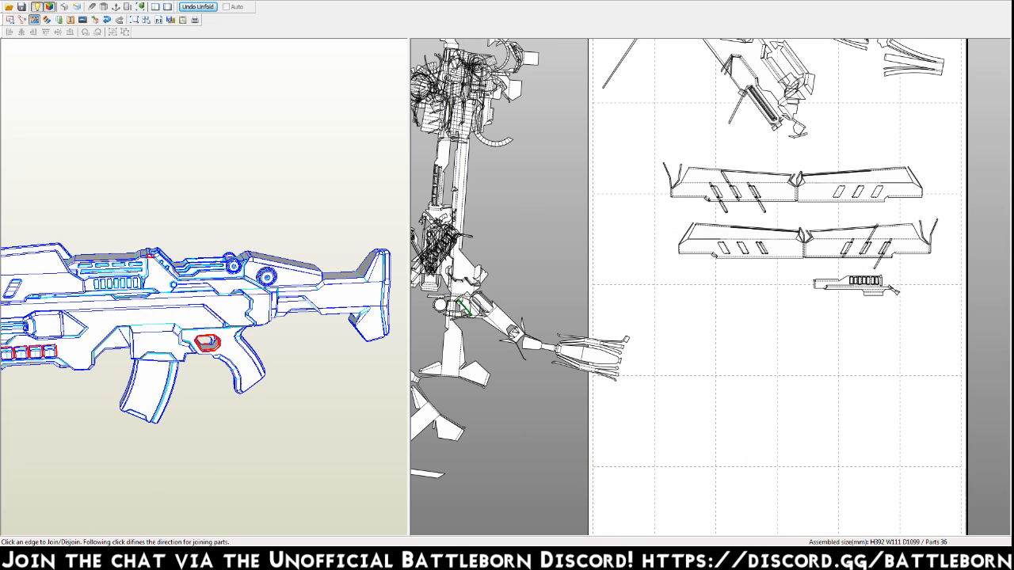
# Join the small slotted part below the two long panels to its adjoining part, and leave the joining mode.
pyautogui.moveTo(544, 198); pyautogui.dragTo(551, 240, button='middle')
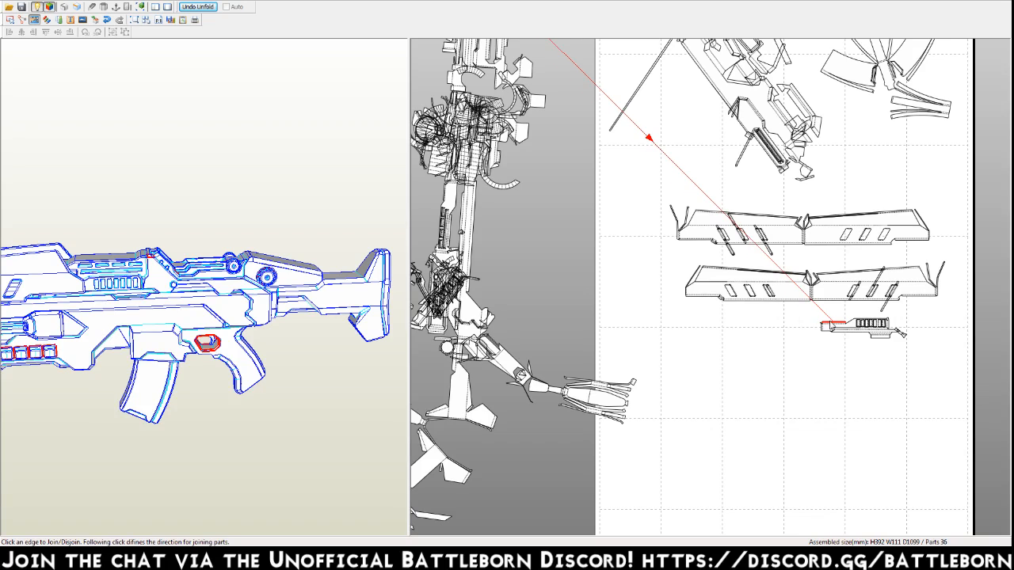
pyautogui.click(627, 124)
pyautogui.moveTo(708, 197); pyautogui.dragTo(709, 291, button='middle')
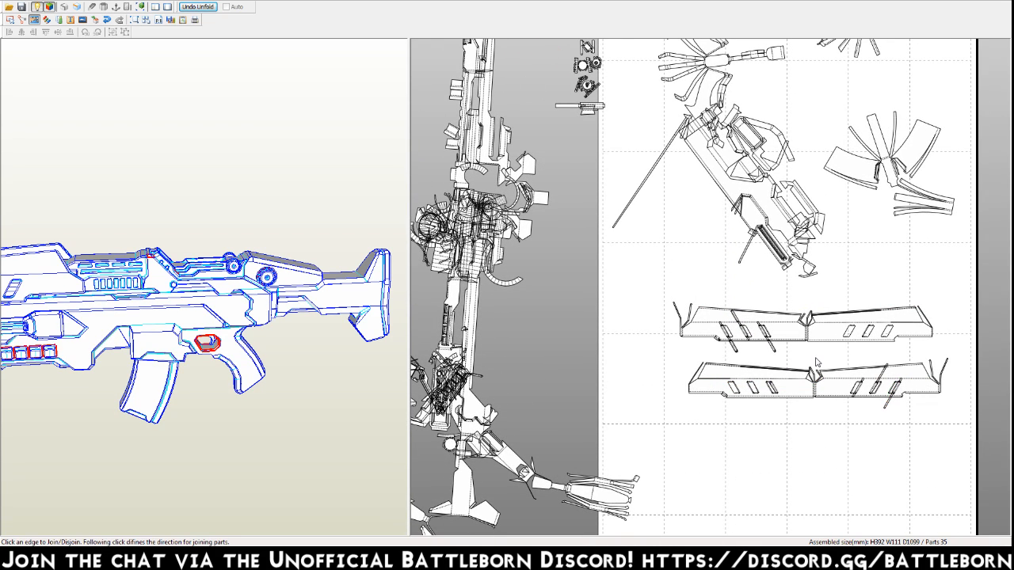
pyautogui.moveTo(801, 255); pyautogui.dragTo(810, 262, button='middle')
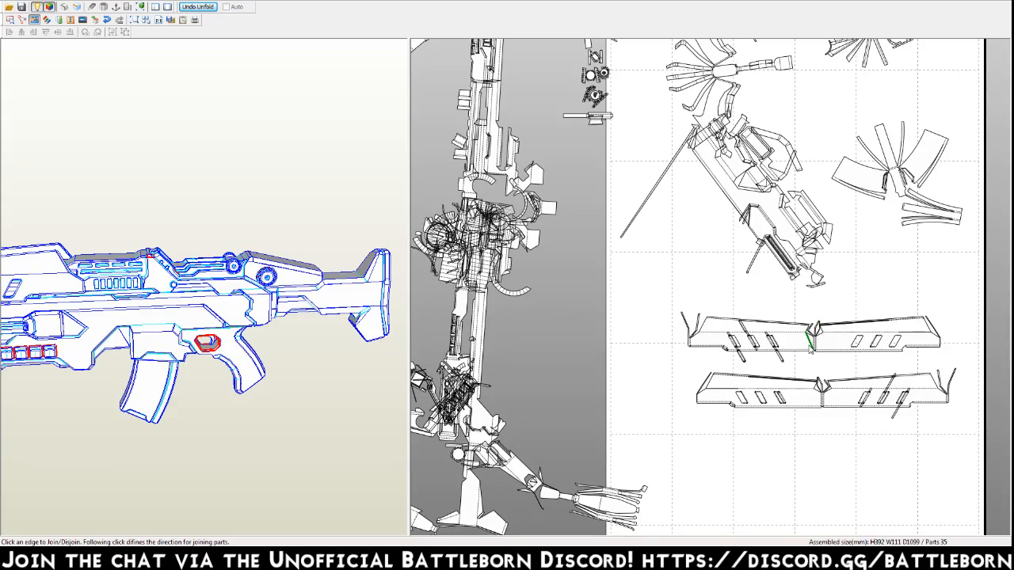
pyautogui.press('Escape')
# Try the lower long slotted panel beside the main body, return it below the other panel, and find its place on the 3D gun.
pyautogui.moveTo(816, 403); pyautogui.dragTo(503, 125)
pyautogui.moveTo(516, 61); pyautogui.dragTo(598, 148, button='middle')
pyautogui.moveTo(616, 217); pyautogui.dragTo(892, 498)
pyautogui.moveTo(202, 325); pyautogui.dragTo(667, 253)
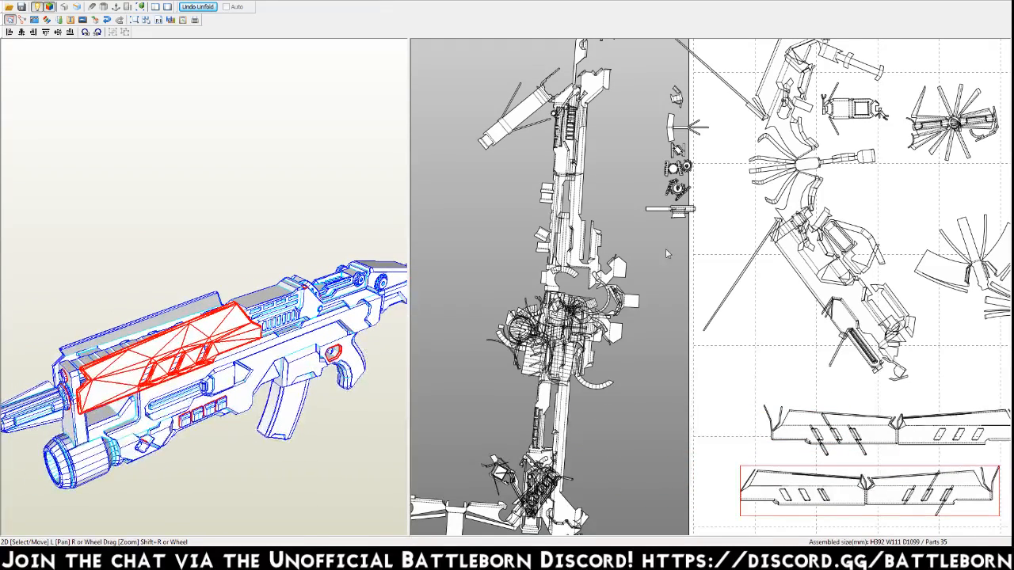
# Locate the small loose parts stacked beside the main body on the 3D gun, checking each one down to the narrow horizontal piece.
pyautogui.moveTo(717, 132); pyautogui.dragTo(745, 263, button='middle')
pyautogui.click(705, 232)
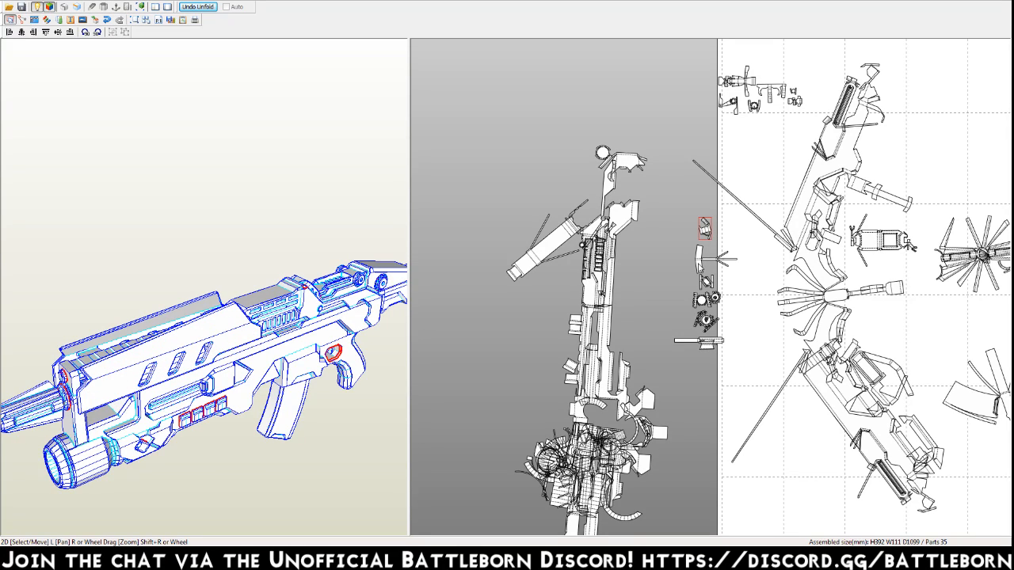
pyautogui.hotkey('ctrl', 'a')
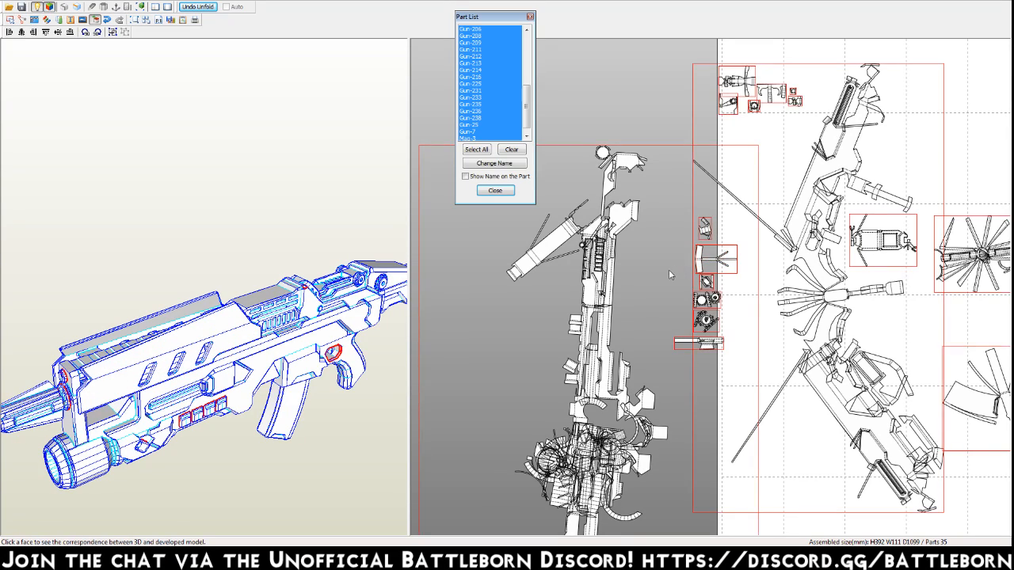
pyautogui.click(679, 154)
pyautogui.click(716, 259)
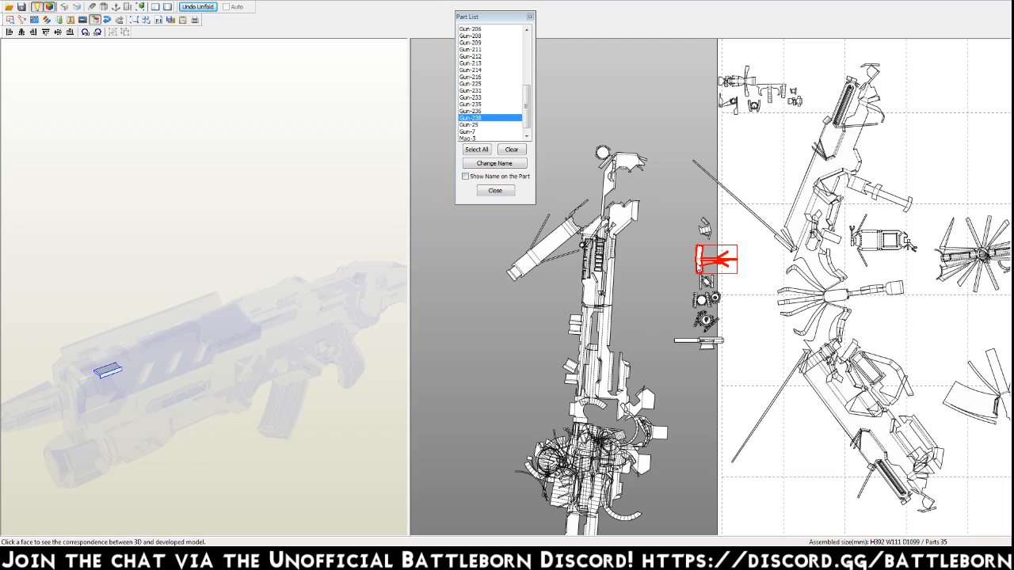
pyautogui.moveTo(241, 387); pyautogui.dragTo(253, 390, button='right')
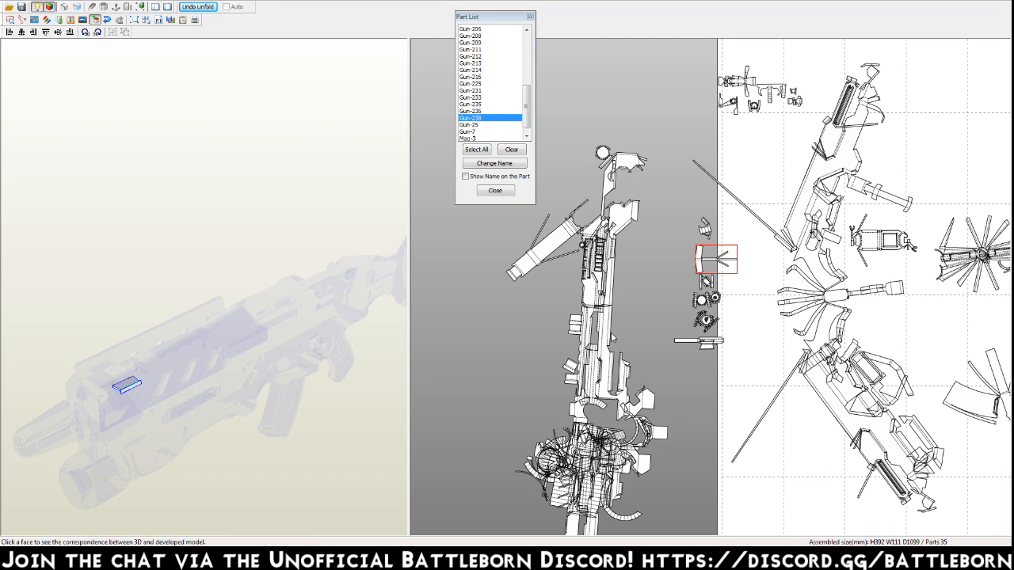
pyautogui.click(707, 282)
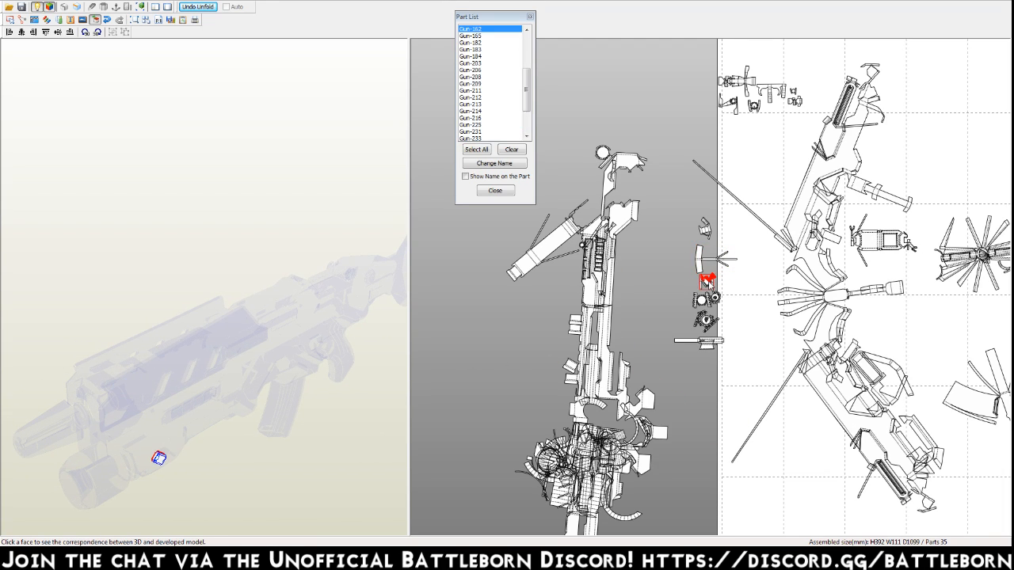
pyautogui.click(703, 300)
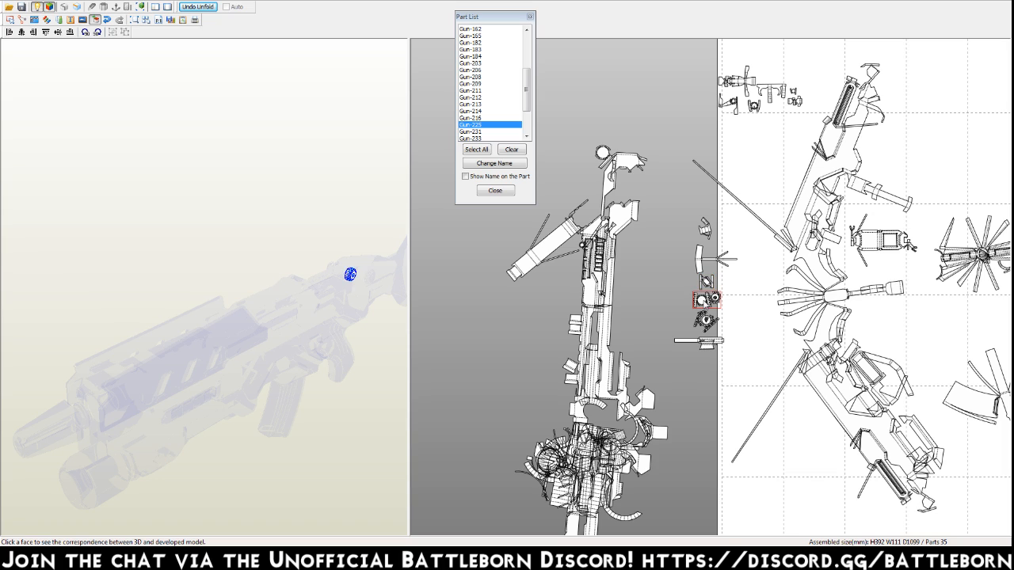
pyautogui.click(702, 320)
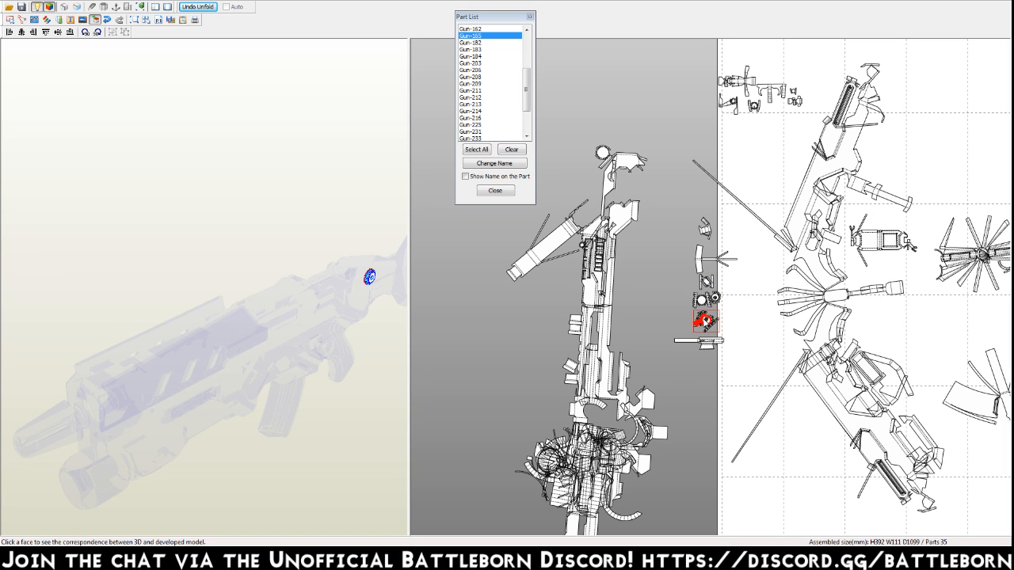
pyautogui.click(704, 347)
pyautogui.click(708, 345)
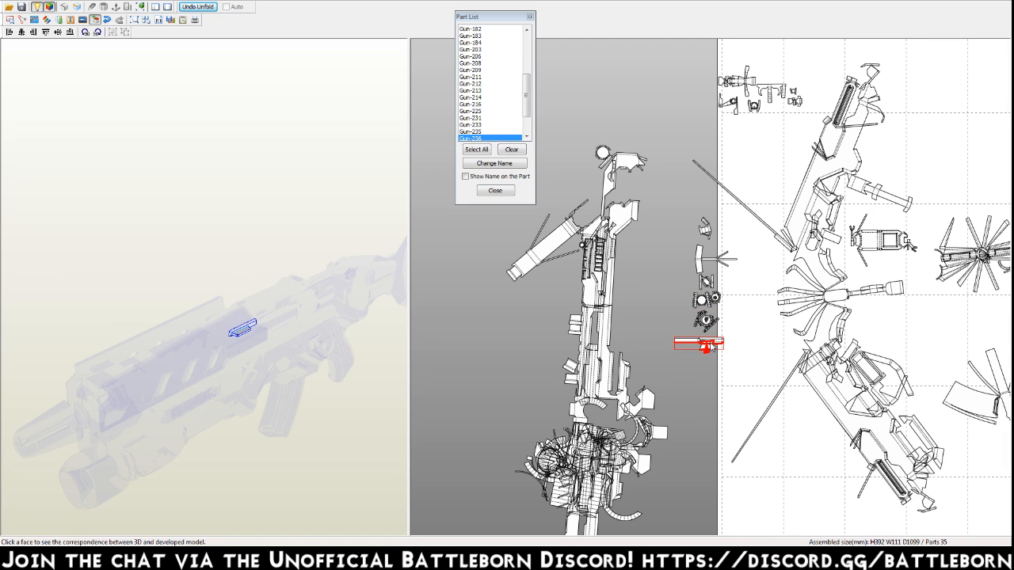
# Identify the upper long slotted panel on the 3D gun, and leave the part correspondence mode.
pyautogui.moveTo(726, 391); pyautogui.dragTo(667, 193, button='middle')
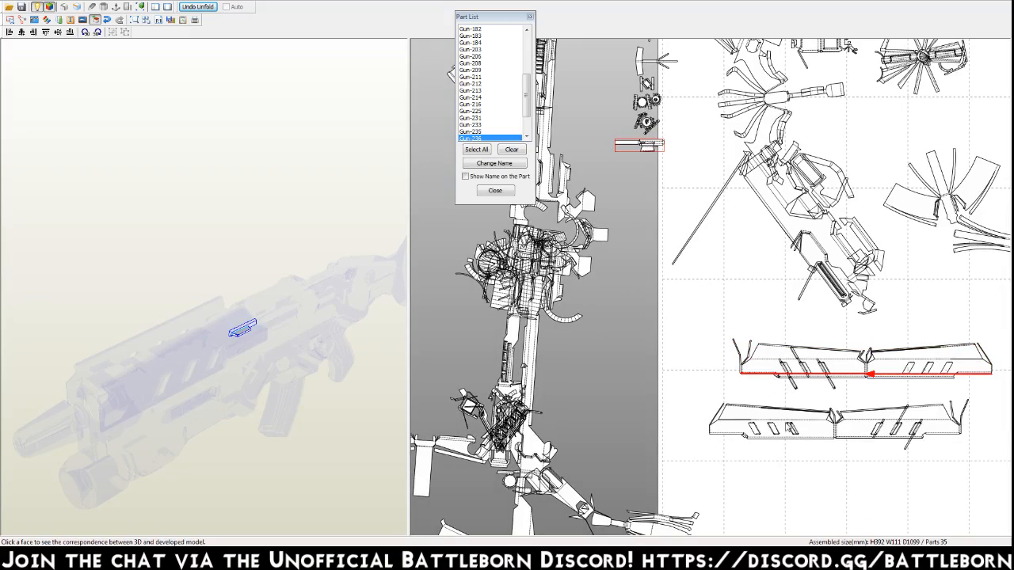
pyautogui.click(786, 424)
pyautogui.click(796, 363)
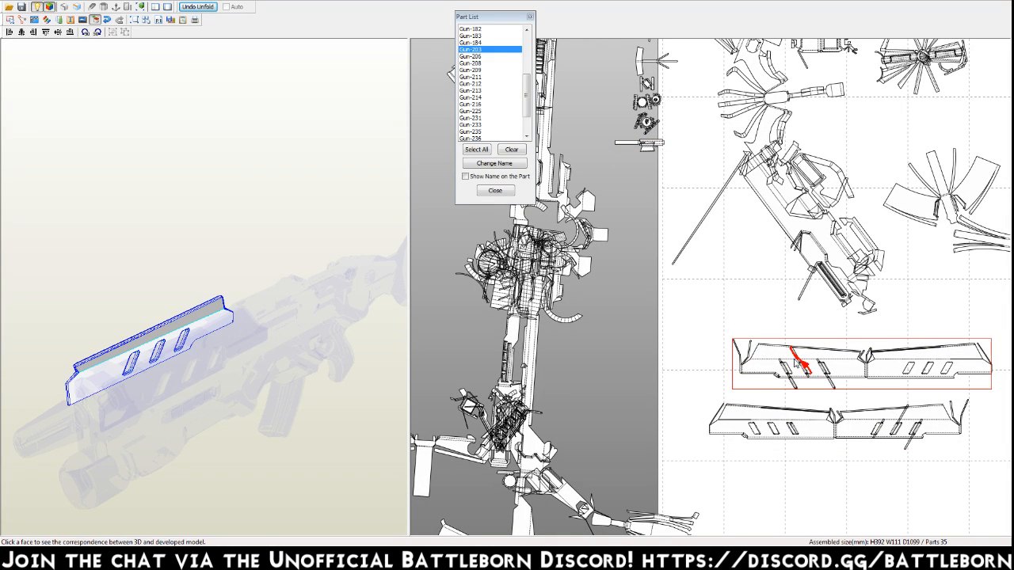
pyautogui.press('Escape')
# Move the upper long slotted panel out of the page to the free area above the main body, over the small dense part.
pyautogui.moveTo(838, 362); pyautogui.dragTo(603, 83)
pyautogui.moveTo(604, 83); pyautogui.dragTo(649, 424, button='middle')
pyautogui.moveTo(650, 423); pyautogui.dragTo(537, 151)
pyautogui.click(614, 150)
pyautogui.click(612, 145)
pyautogui.moveTo(606, 138); pyautogui.dragTo(608, 130)
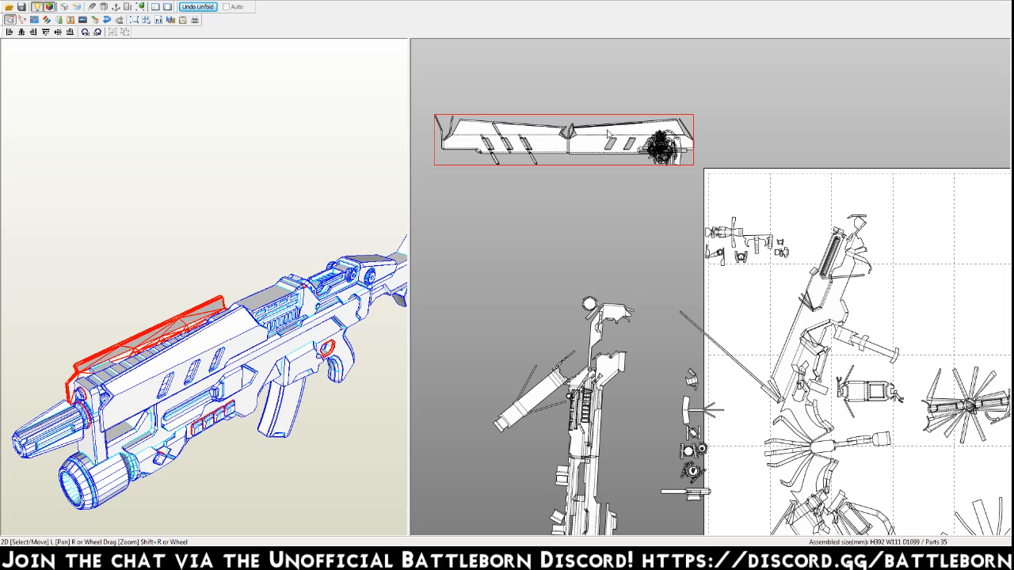
pyautogui.click(624, 166)
pyautogui.moveTo(682, 346); pyautogui.dragTo(631, 146, button='middle')
pyautogui.moveTo(730, 385); pyautogui.dragTo(703, 370, button='middle')
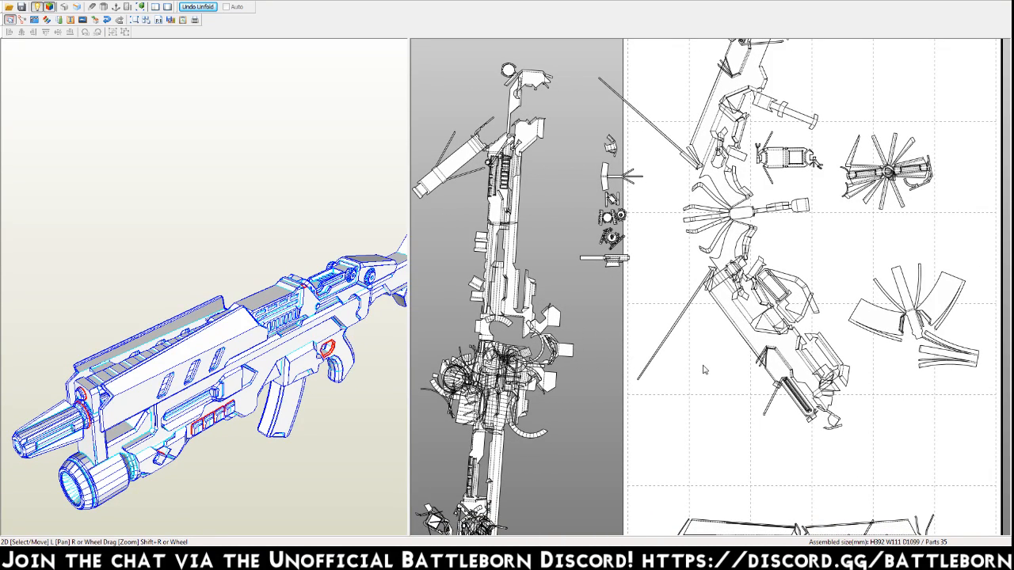